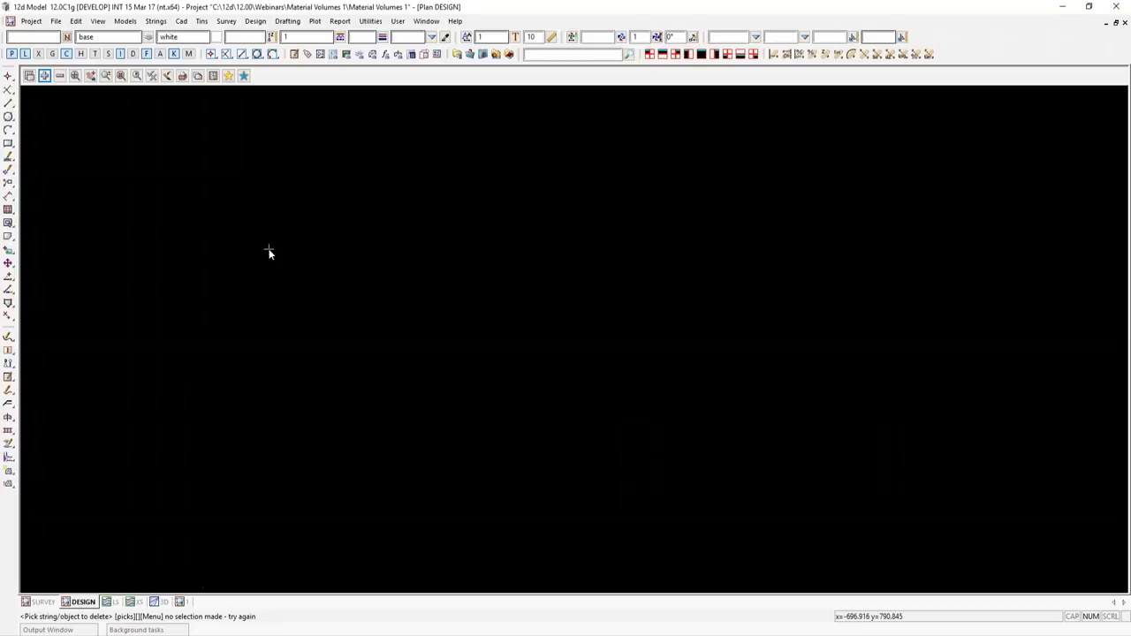
Detach the beta Pavement tools as a floating list over the drawing area.
click(398, 22)
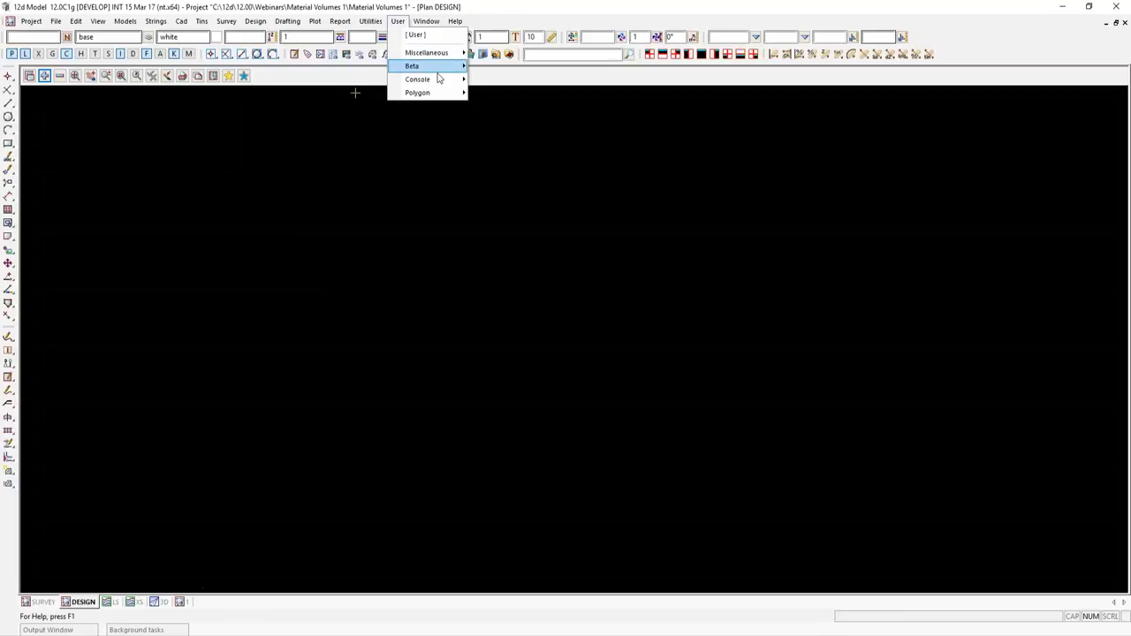
mouse_move(450, 67)
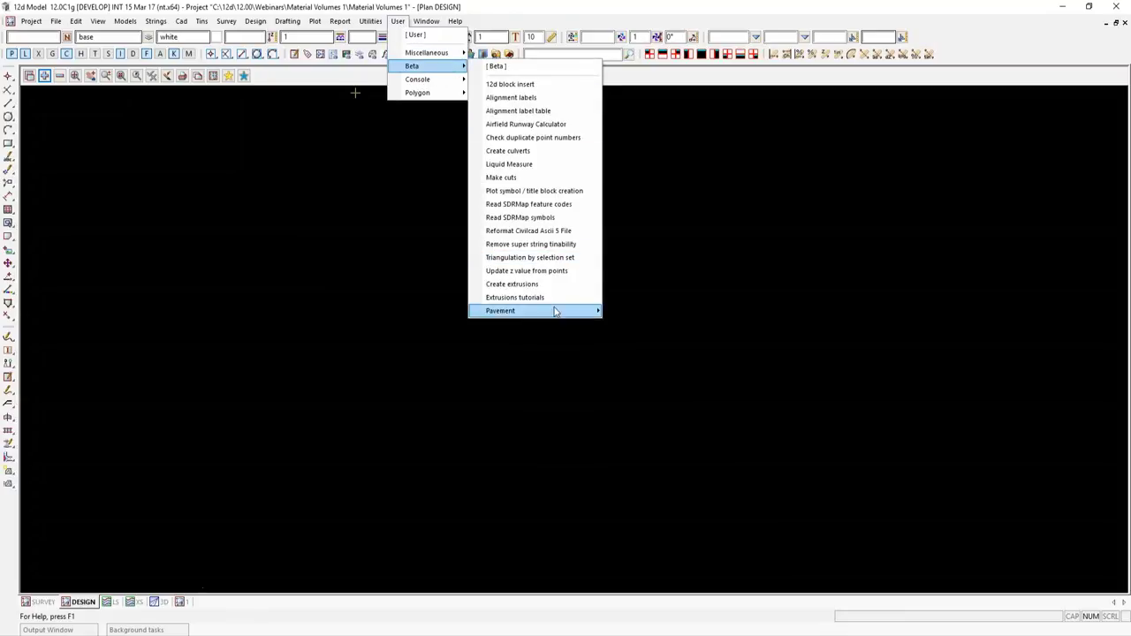
mouse_move(557, 311)
drag(649, 312, 910, 100)
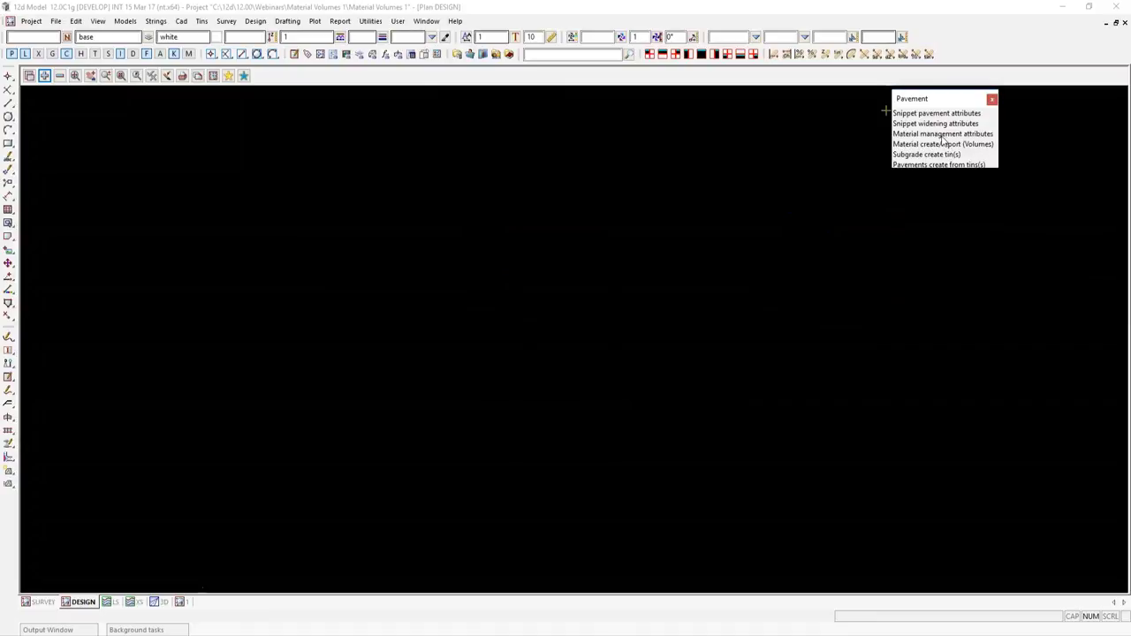
Switch to plan view 1 and read the 12d archive file "Material Volumes 1 data.12daz" into the project.
click(181, 600)
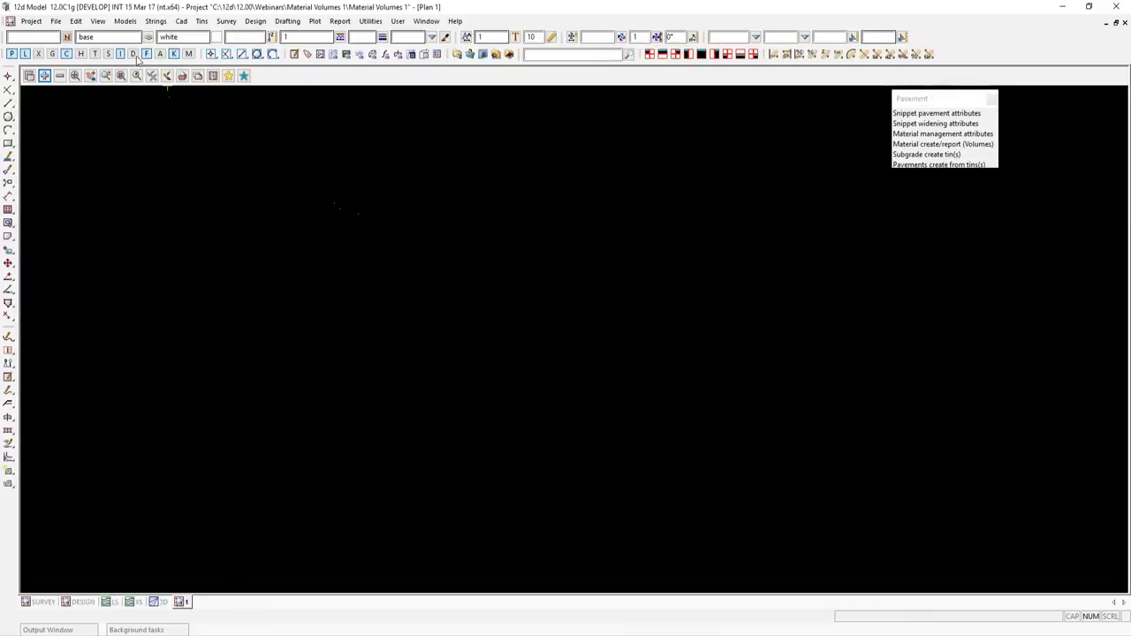
click(55, 21)
mouse_move(102, 53)
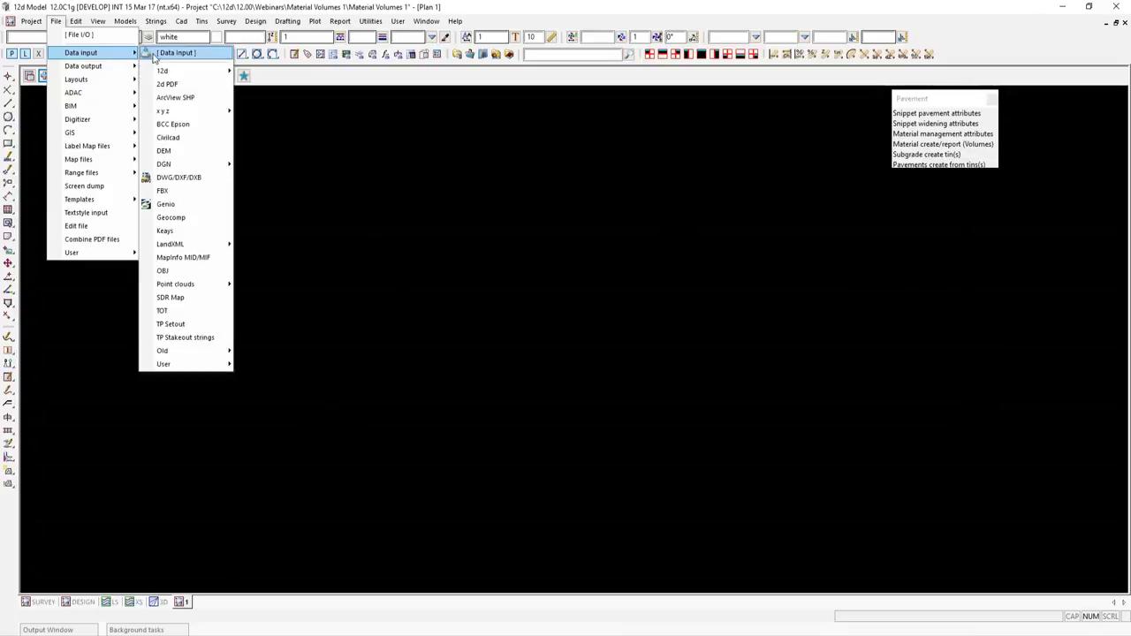
mouse_move(190, 71)
click(269, 88)
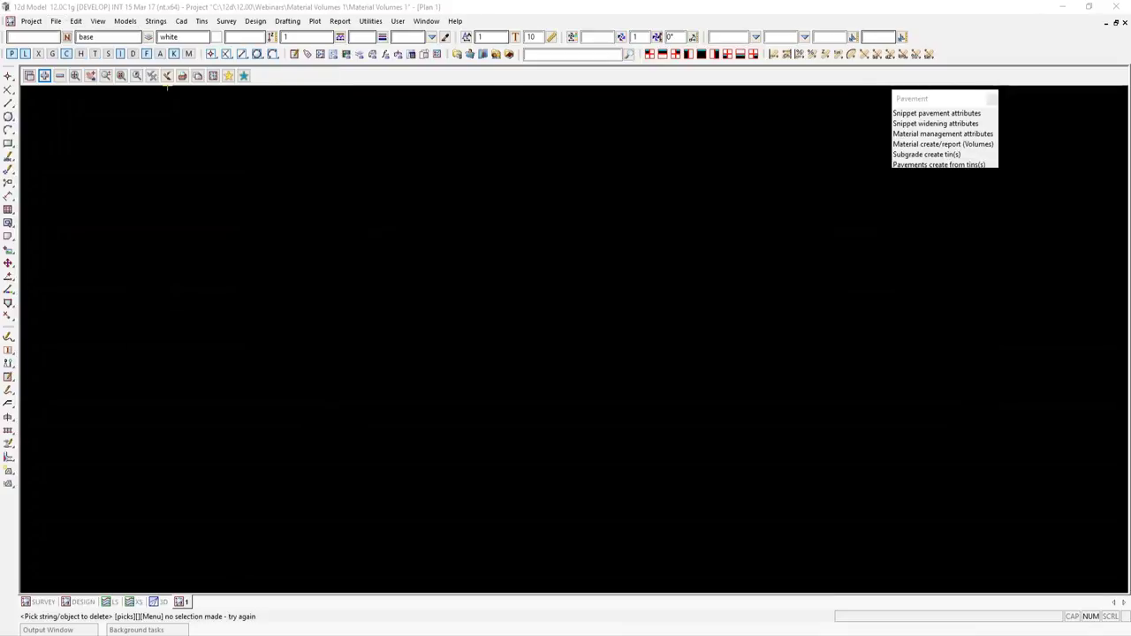
click(477, 132)
click(531, 168)
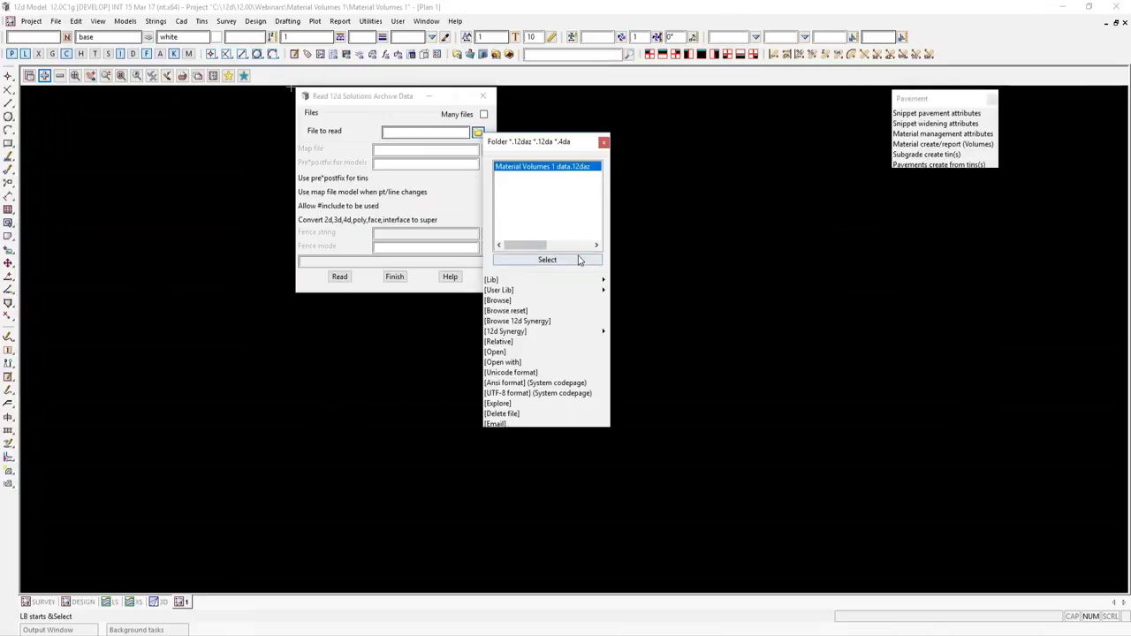
click(573, 260)
click(339, 276)
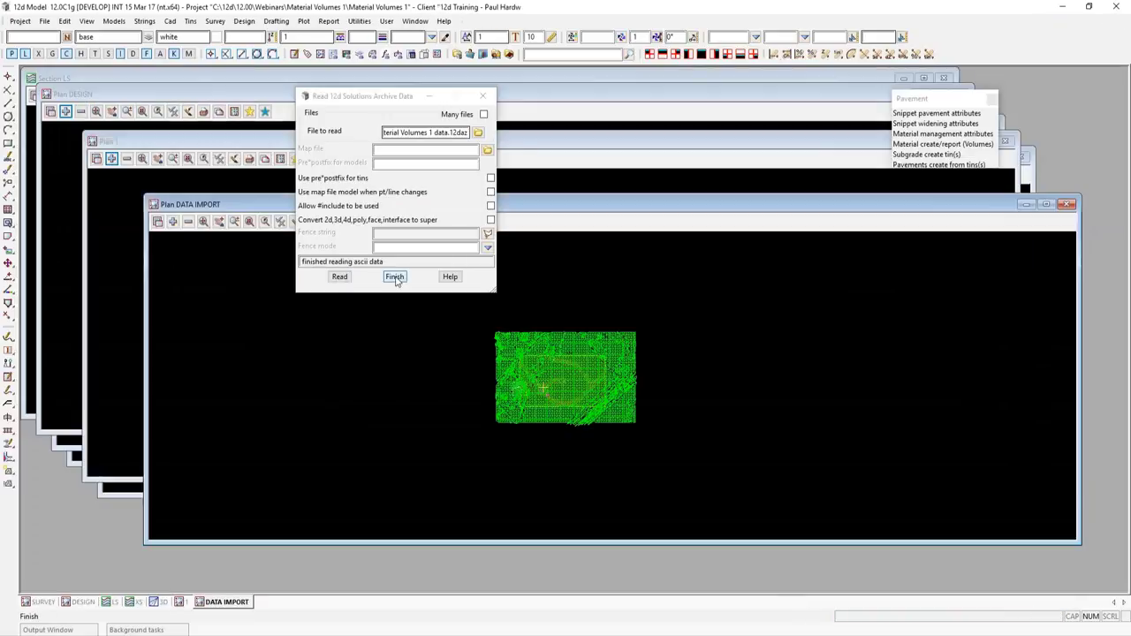
Inspect the imported roads, roundabout and surrounding surface in the DATA IMPORT plan view, and delete that view.
scroll(569, 376, up, 4)
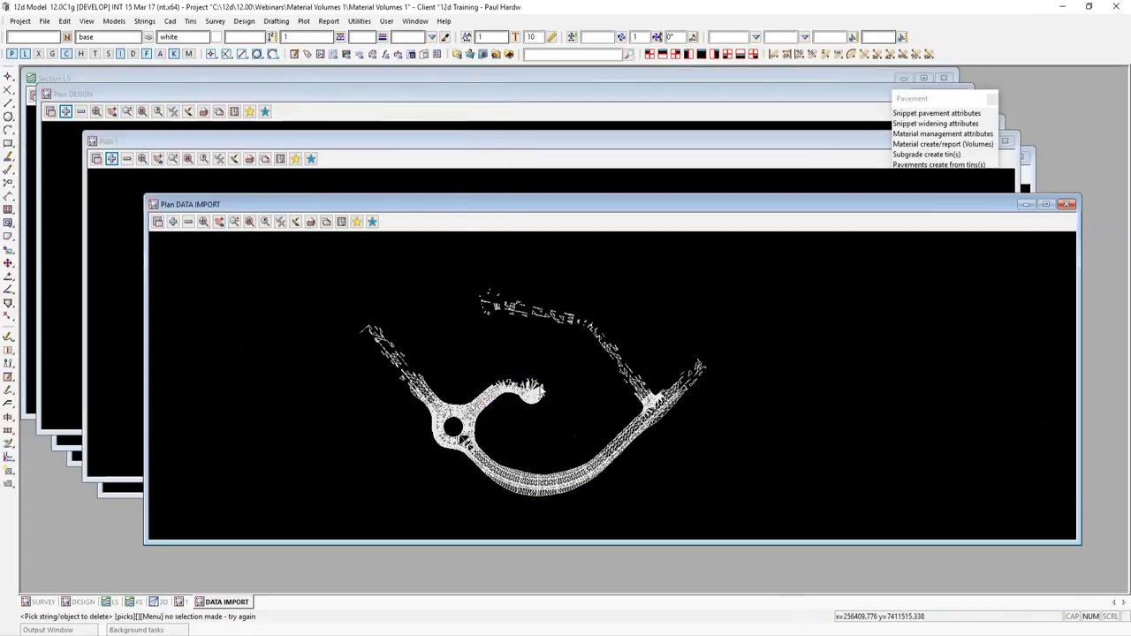
scroll(454, 344, up, 5)
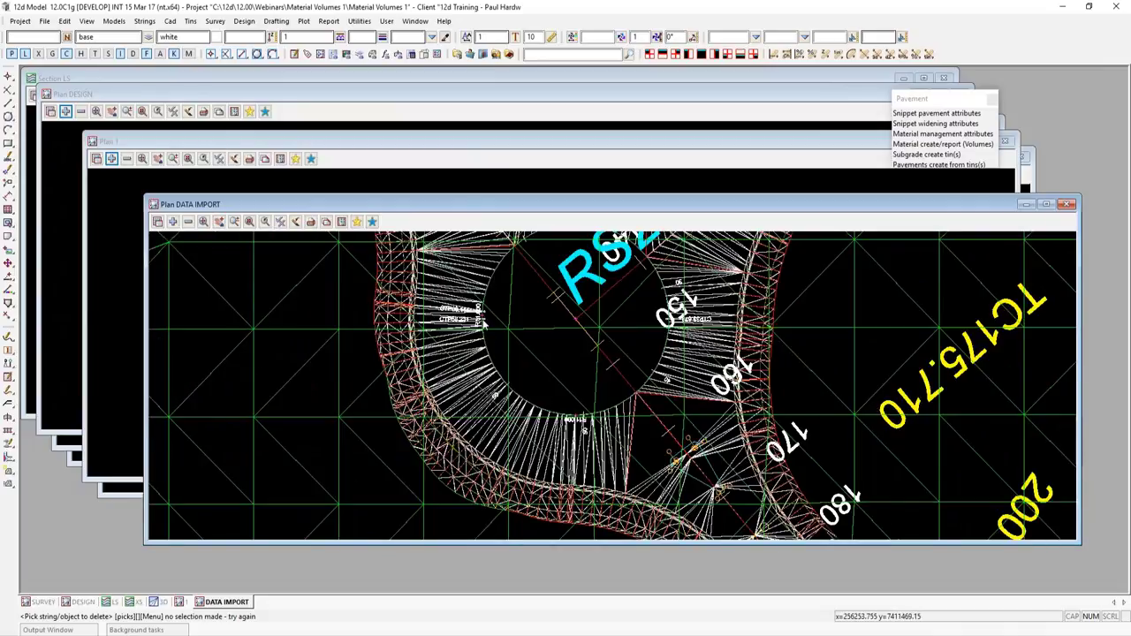
scroll(468, 425, down, 1)
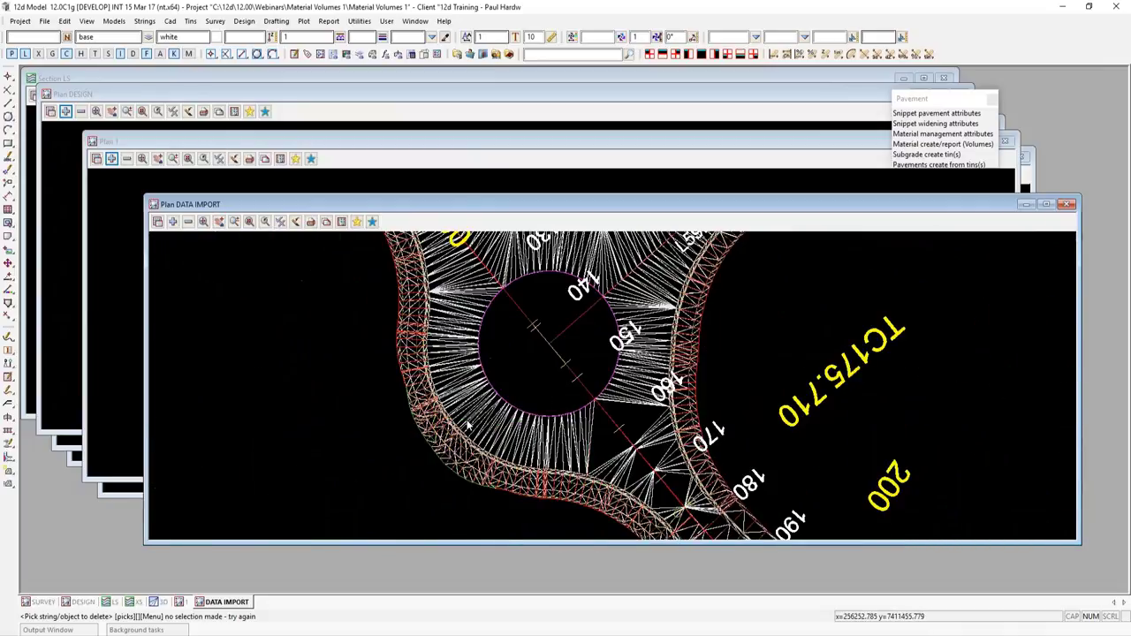
scroll(468, 425, down, 2)
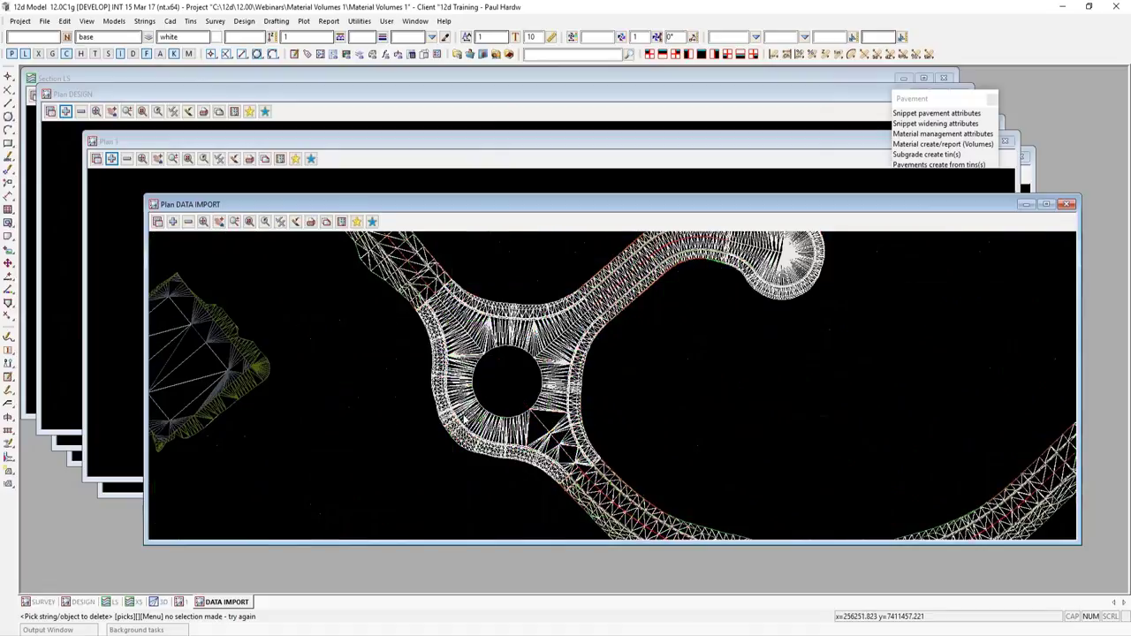
scroll(466, 421, down, 1)
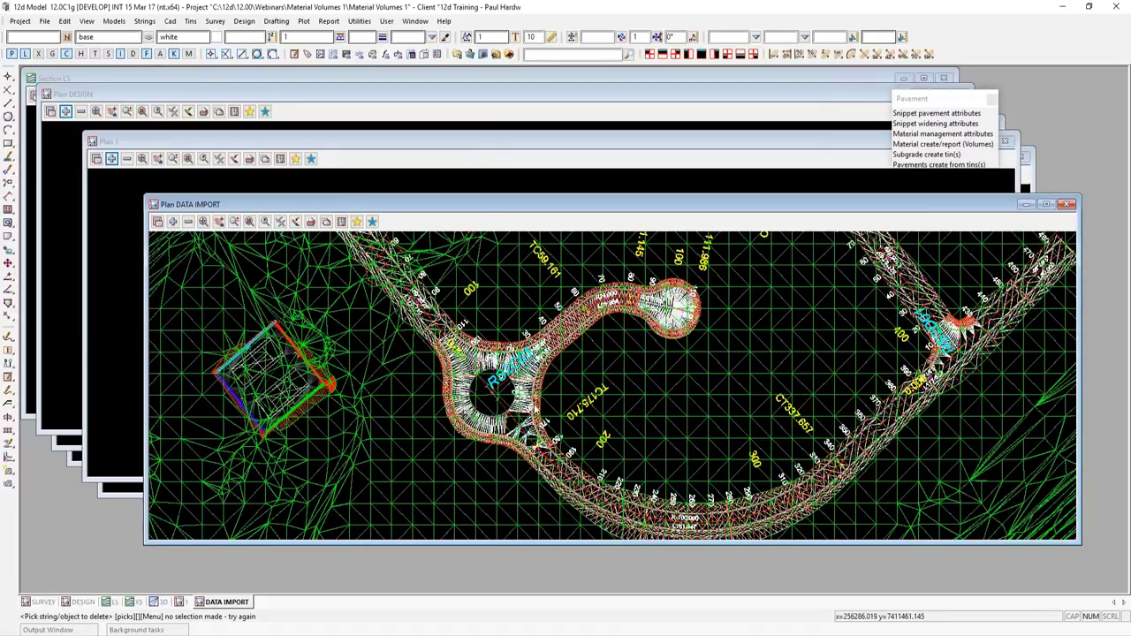
scroll(528, 422, down, 1)
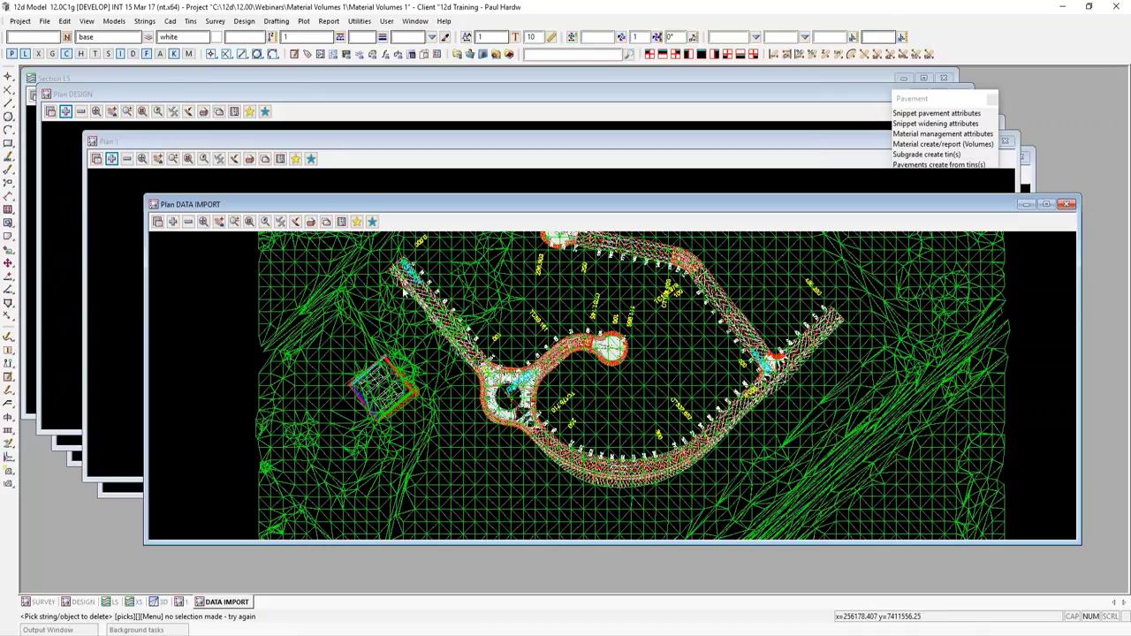
scroll(442, 376, up, 2)
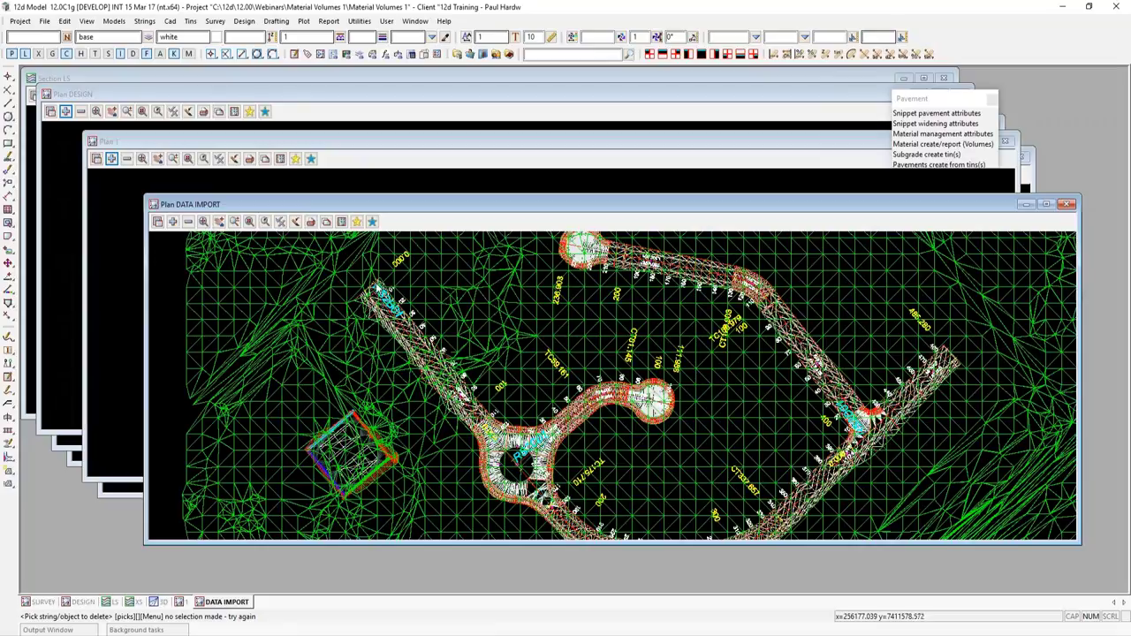
click(1067, 205)
click(557, 336)
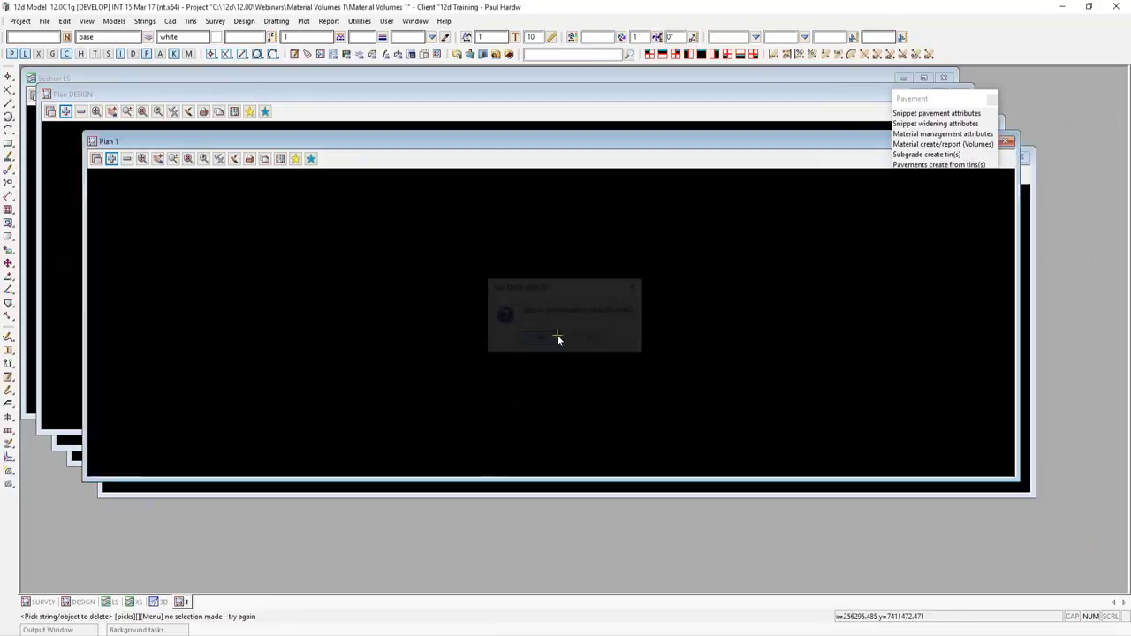
Add all models matching "desig" except RBOUT DESIGN STRS to plan view 1.
click(112, 159)
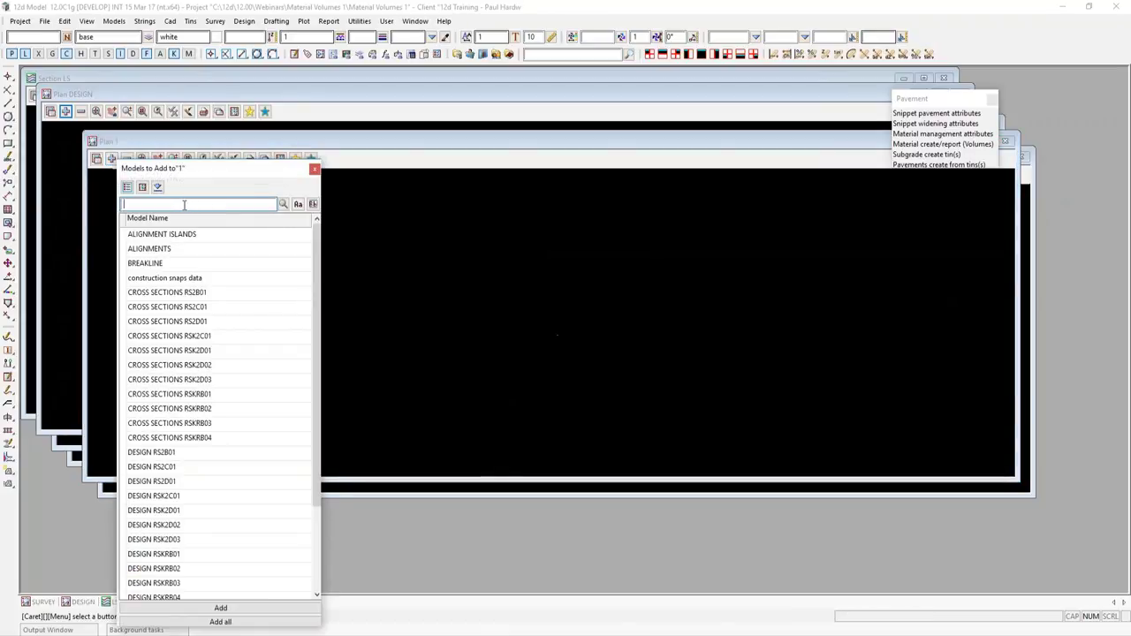
text(desig)
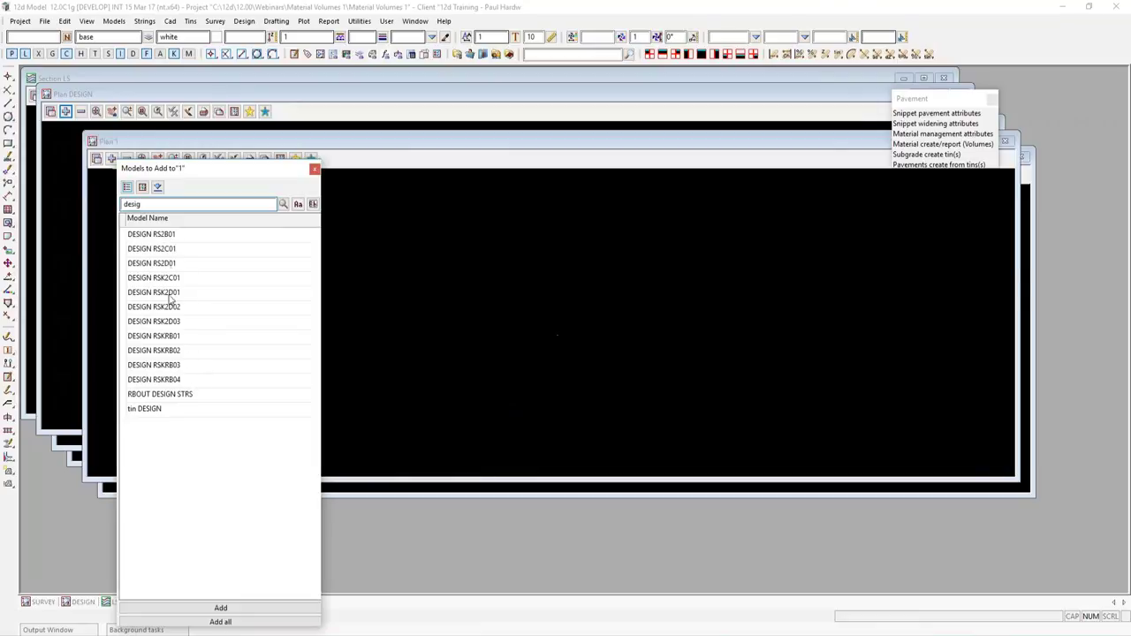
drag(180, 241, 188, 430)
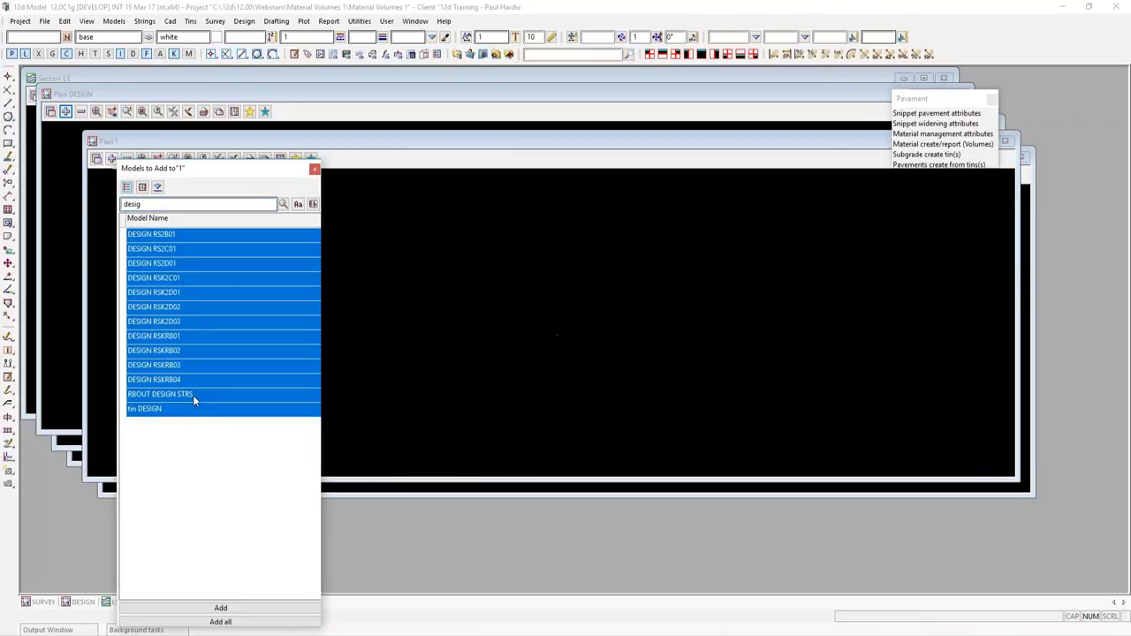
ctrl+click(193, 394)
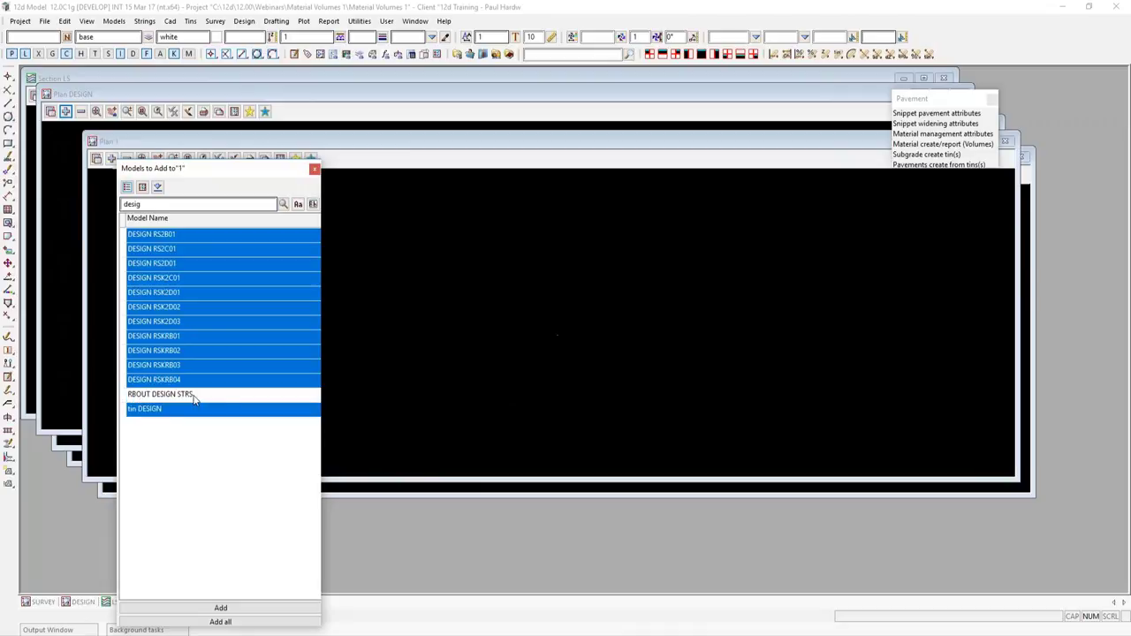
click(222, 609)
scroll(406, 381, up, 3)
scroll(406, 382, up, 1)
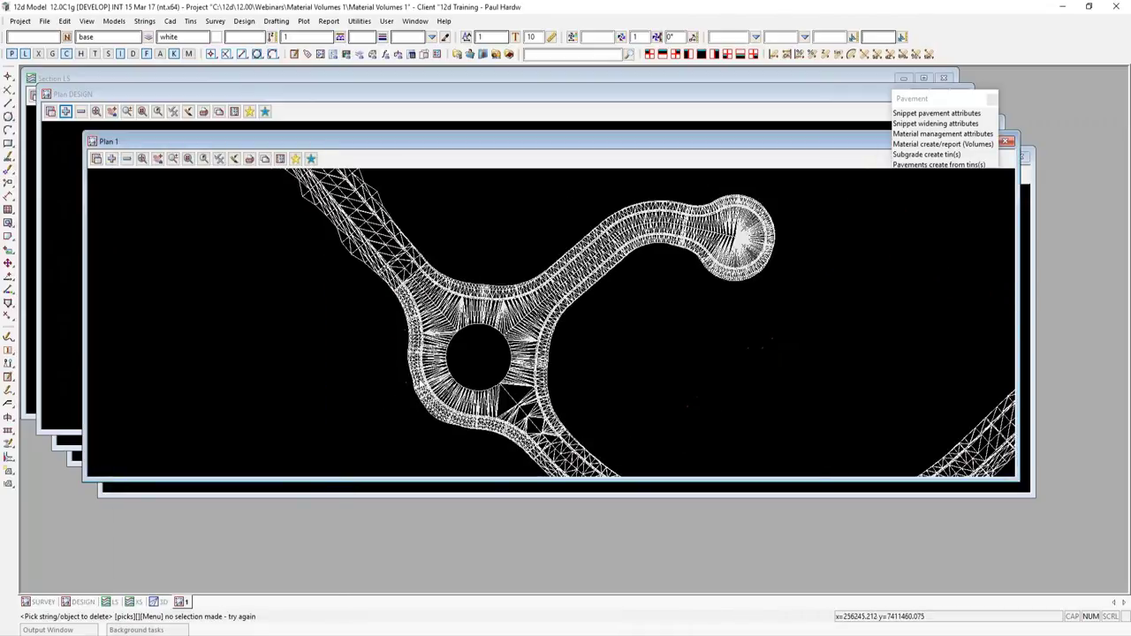
Maximise plan view 1 and send its tins and rasters to the back.
double_click(439, 147)
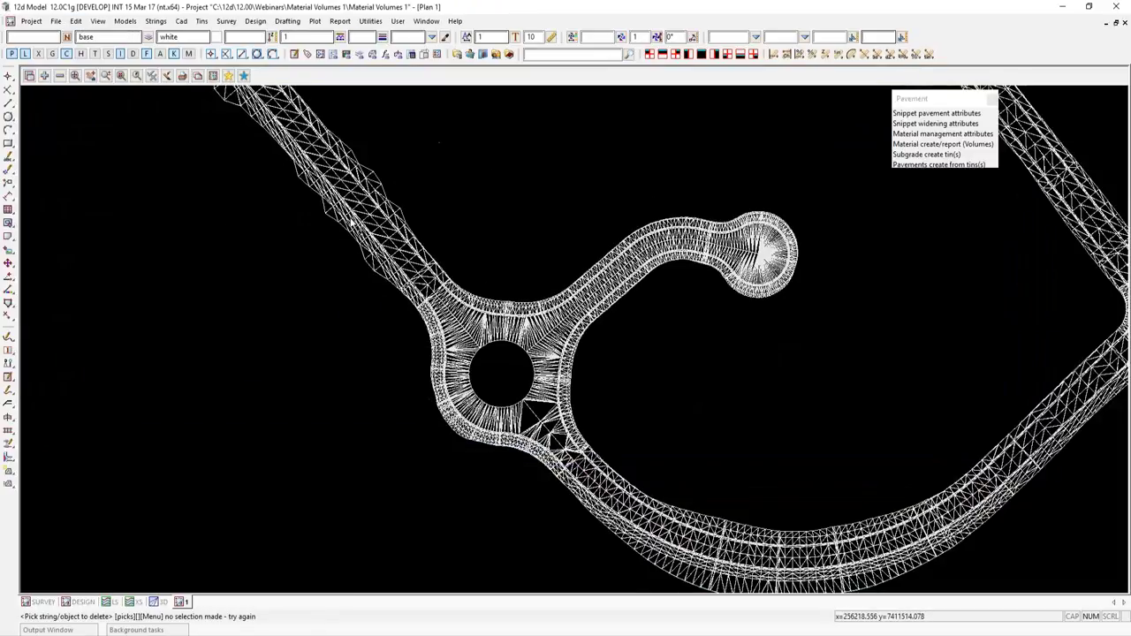
click(97, 21)
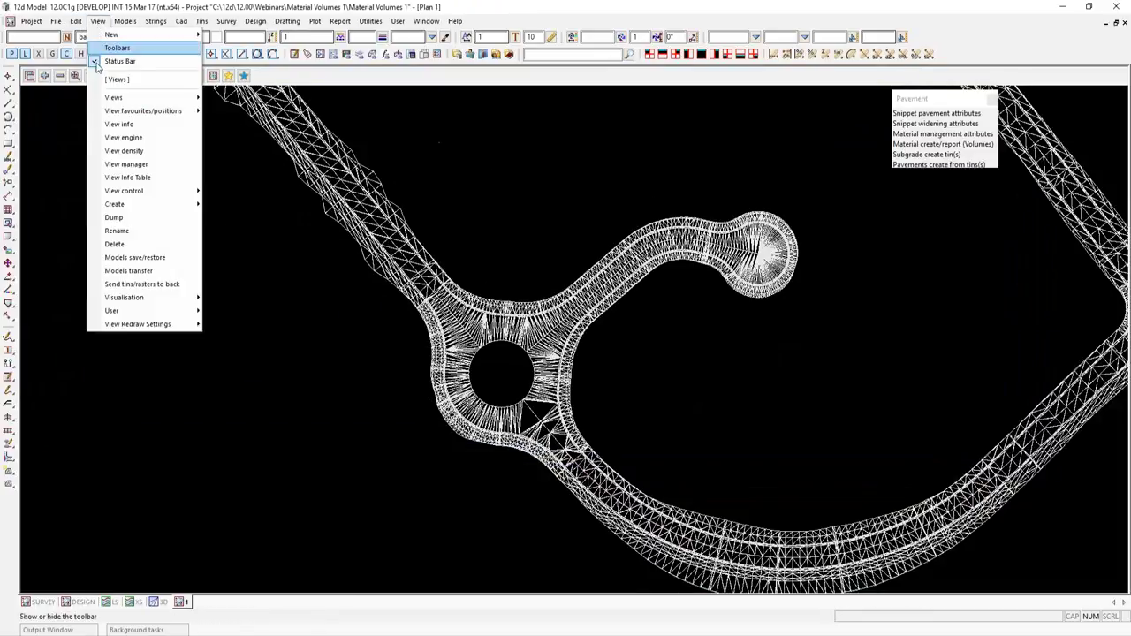
click(126, 285)
Examine the design strings and triangulation around the roundabout, its approach roads and the cul-de-sac.
scroll(419, 345, up, 5)
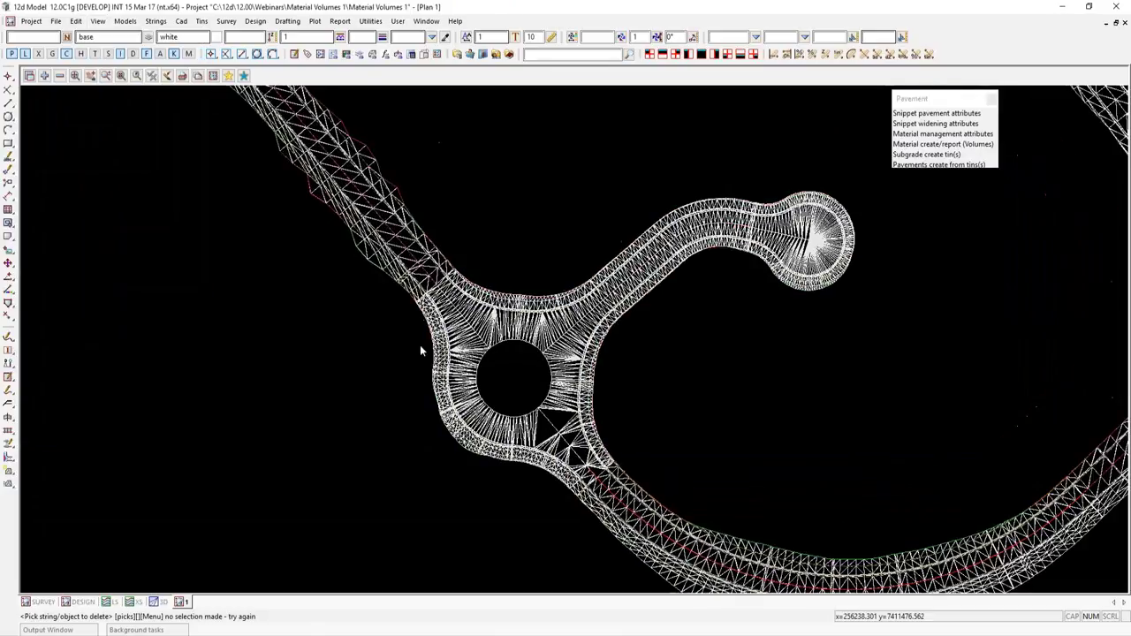
scroll(373, 244, up, 2)
scroll(374, 244, down, 3)
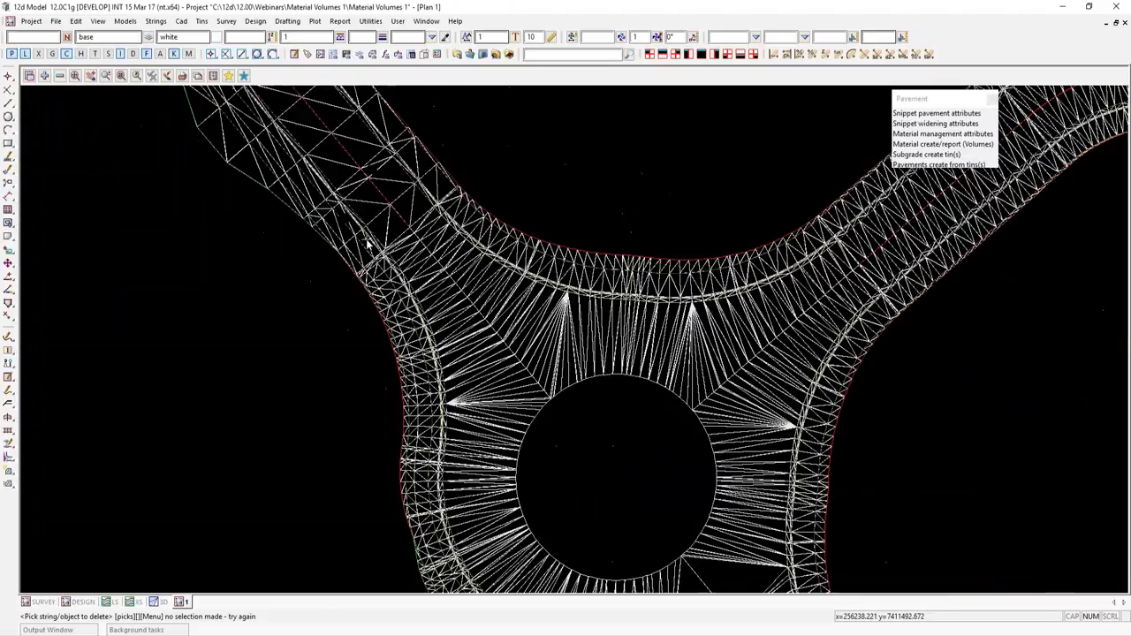
scroll(370, 244, down, 2)
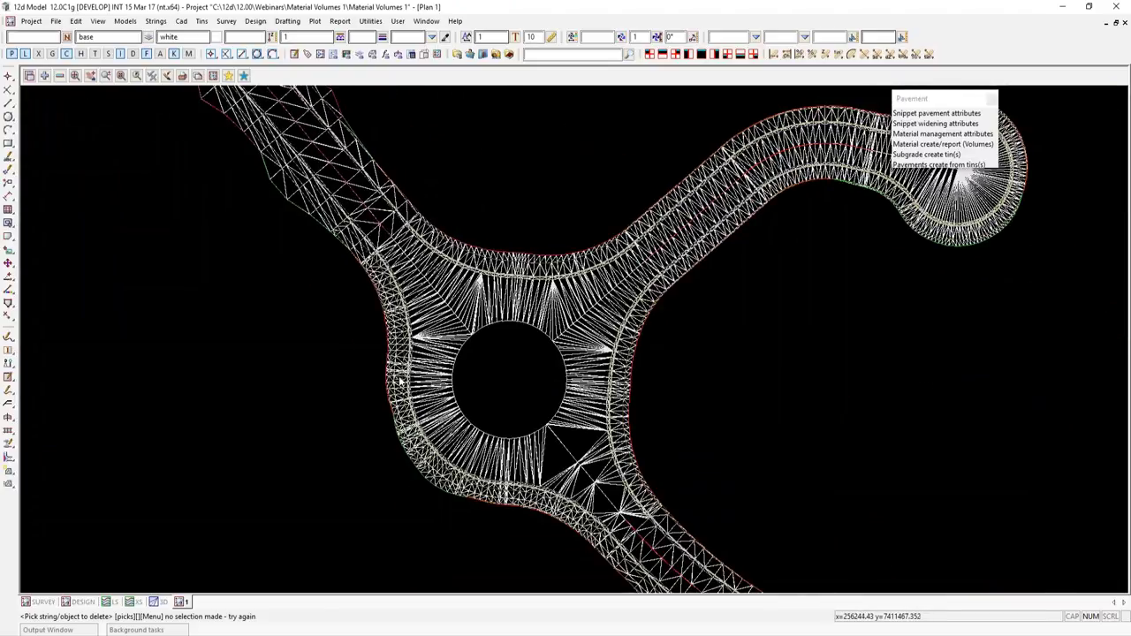
scroll(419, 353, up, 2)
scroll(397, 265, up, 2)
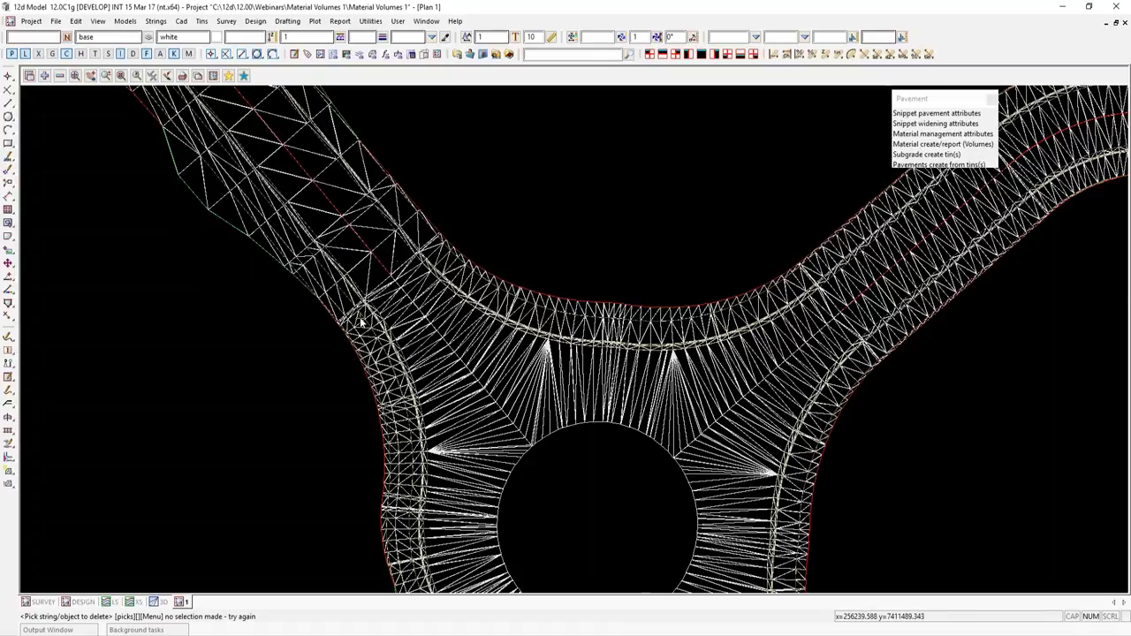
scroll(360, 322, down, 2)
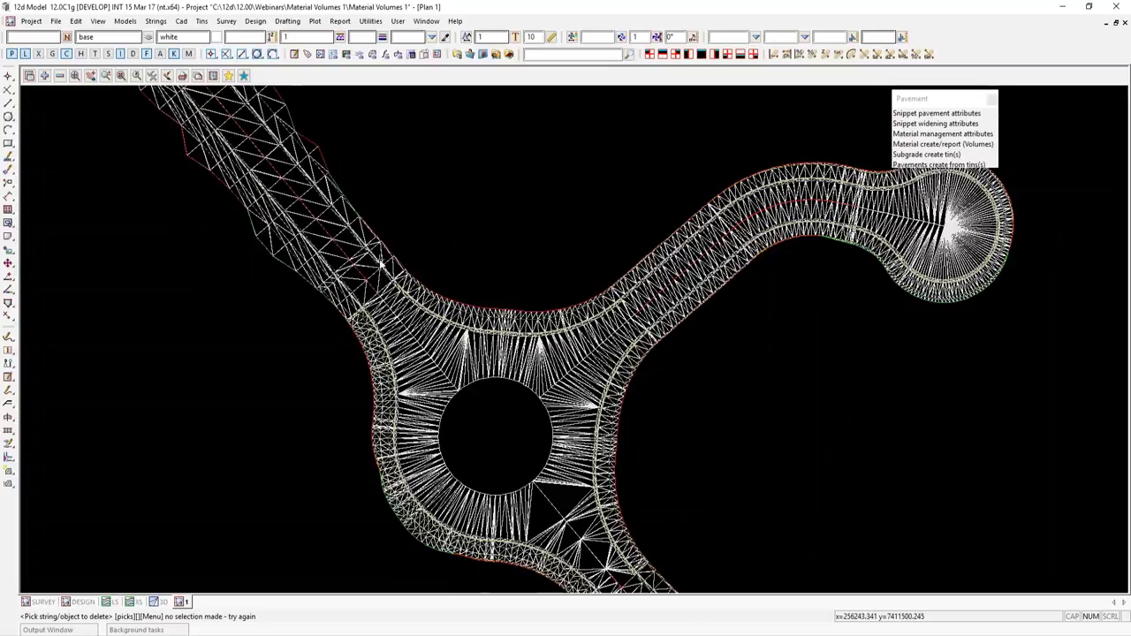
scroll(382, 263, down, 1)
scroll(381, 263, down, 1)
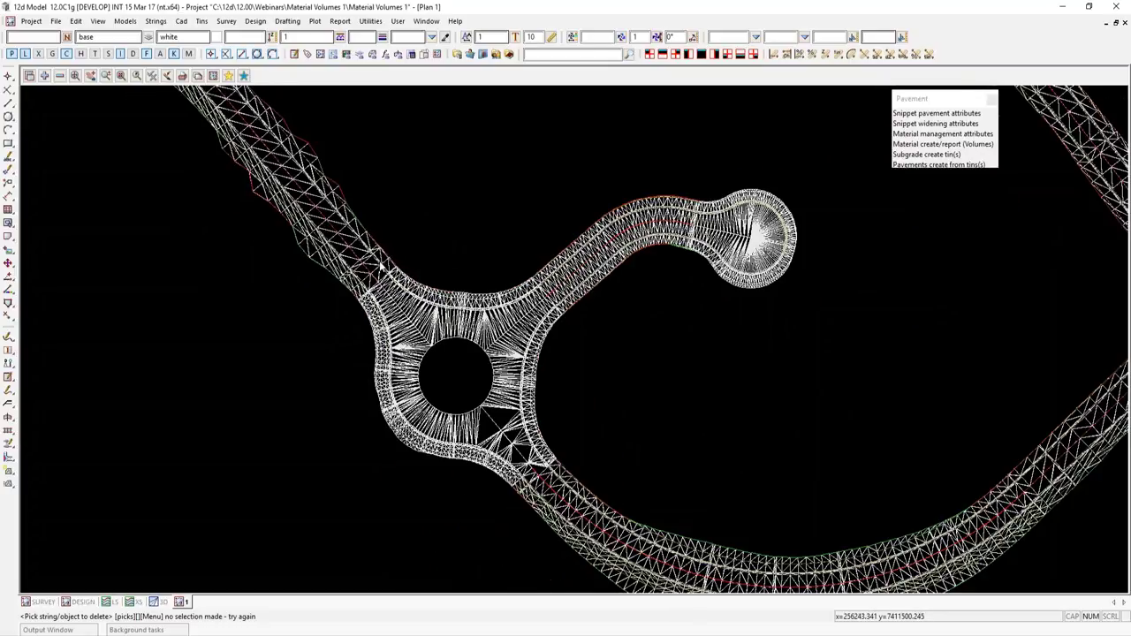
scroll(381, 263, down, 1)
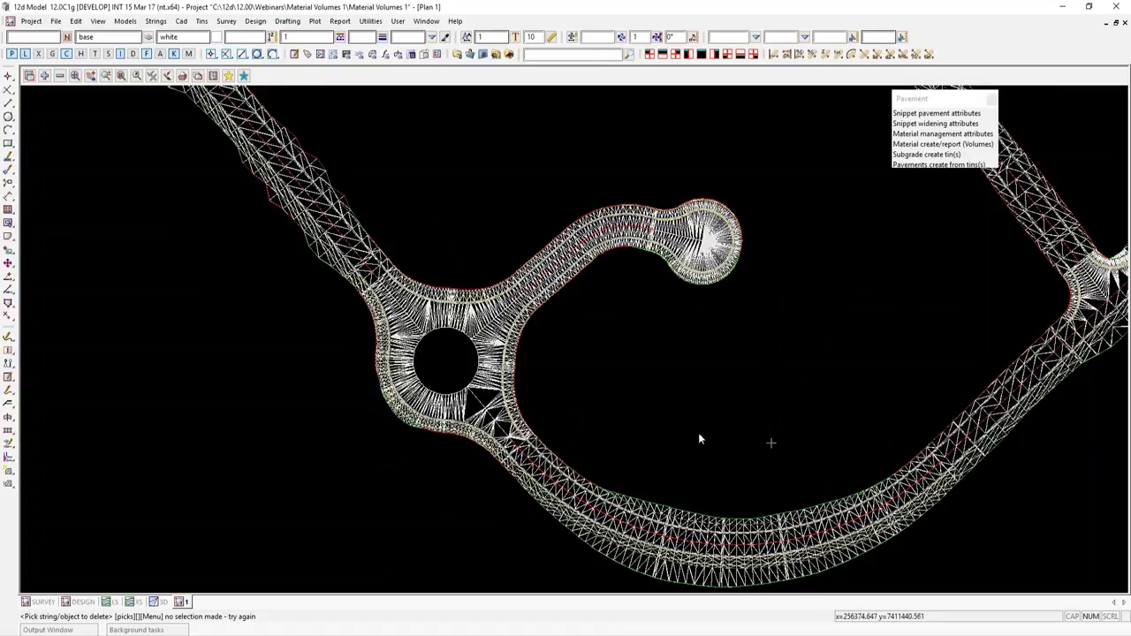
scroll(512, 395, down, 2)
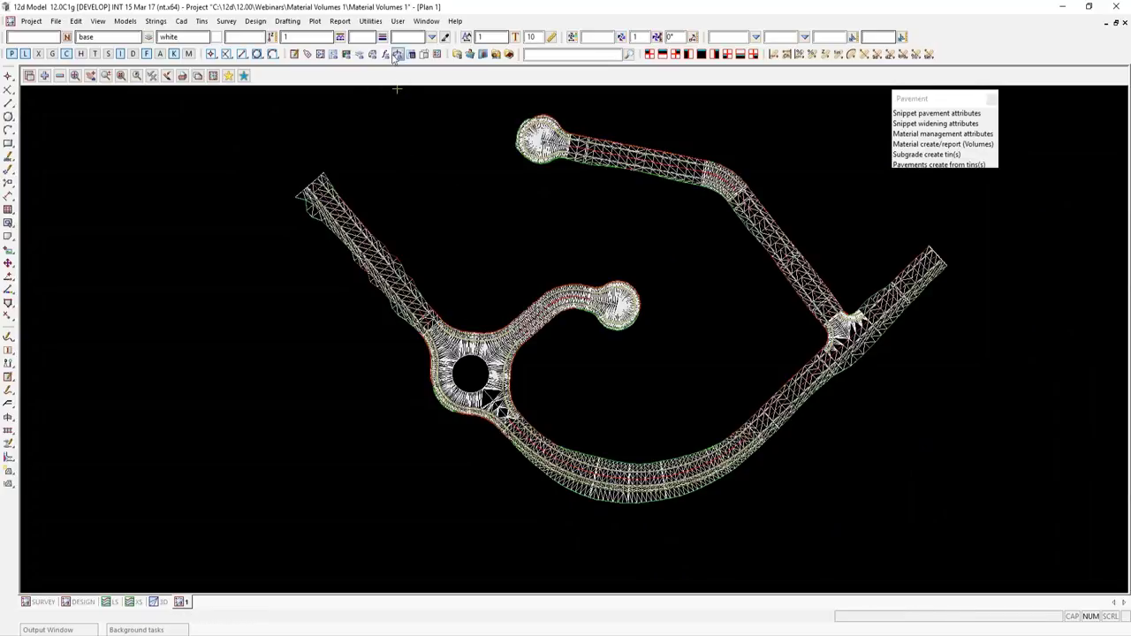
Start the Change utility and filter-select the strings in plan view 1 whose names match KL*.
click(370, 20)
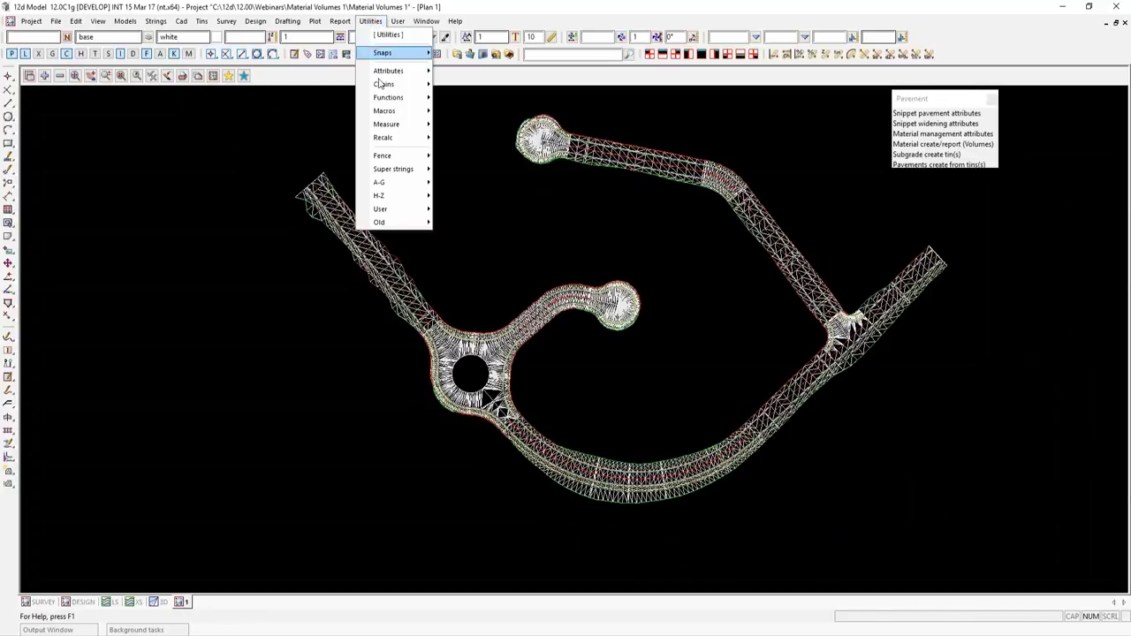
mouse_move(406, 182)
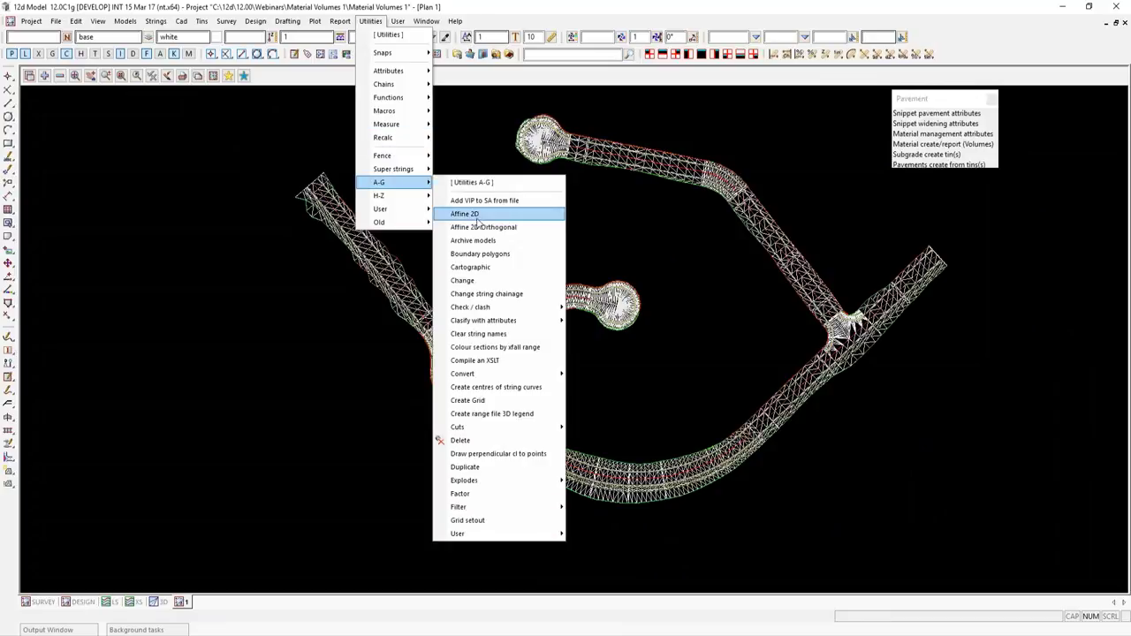
click(475, 281)
drag(542, 294, 494, 98)
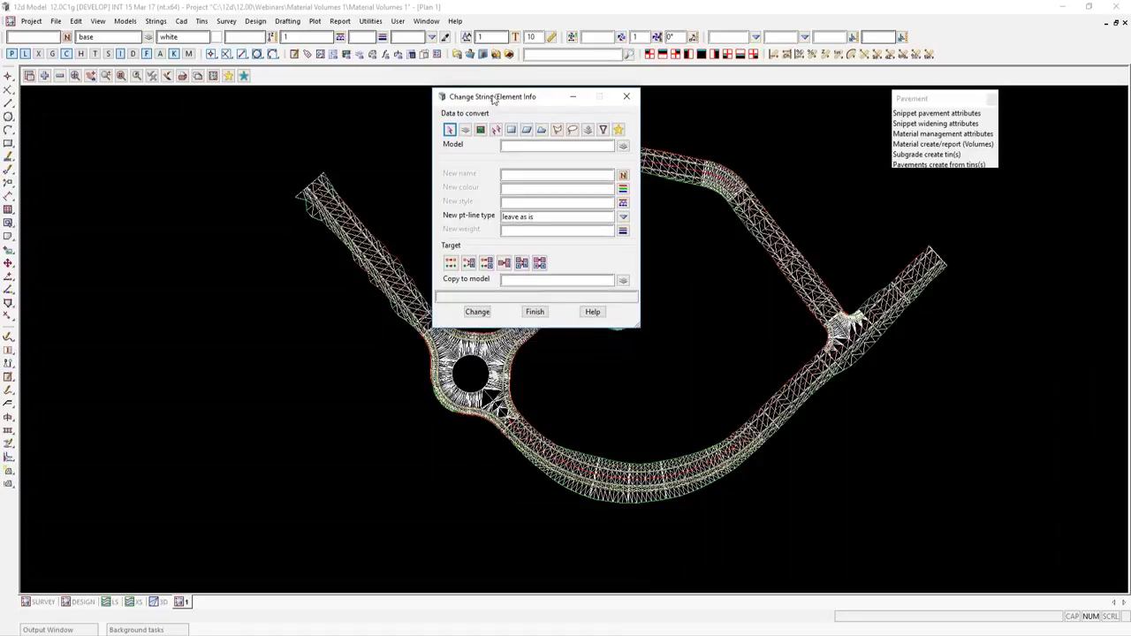
click(603, 130)
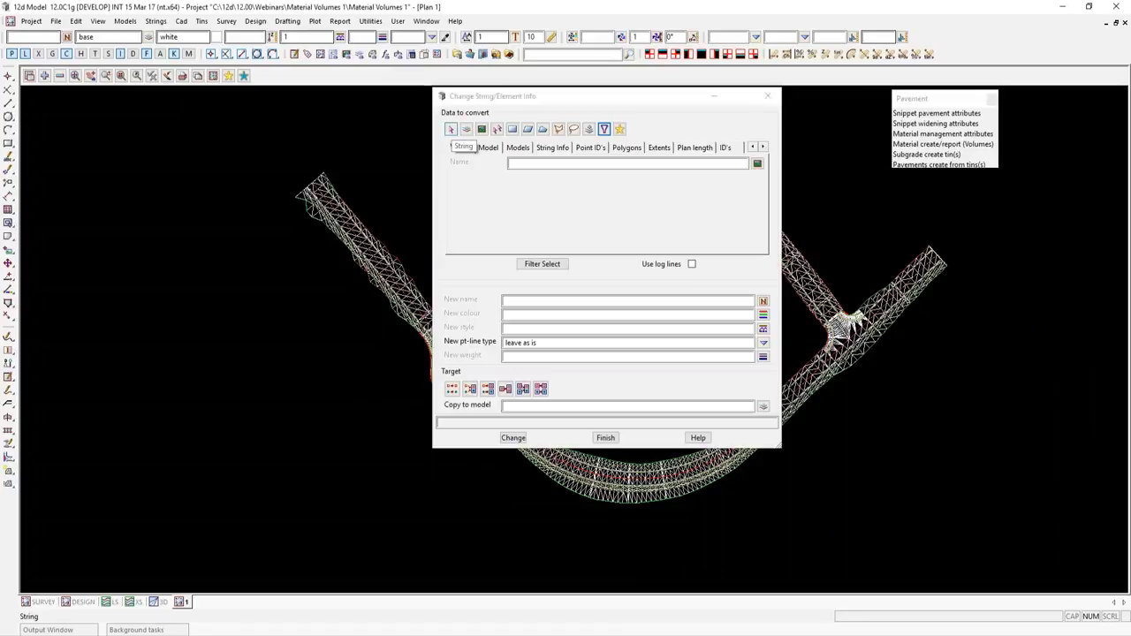
click(524, 163)
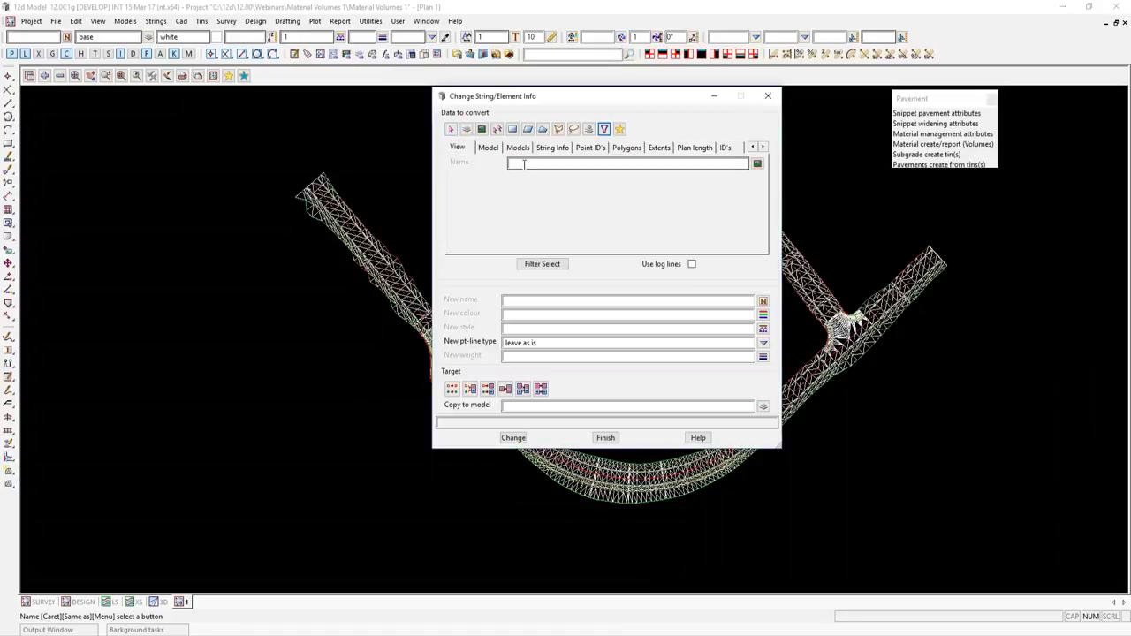
middle_click(523, 163)
click(474, 280)
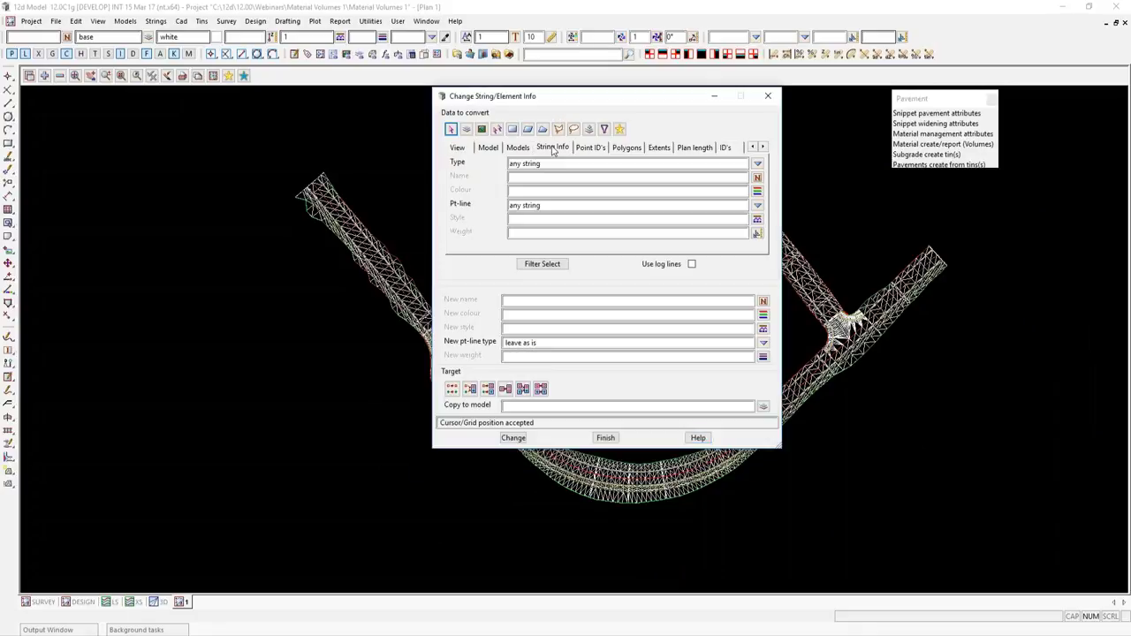
click(525, 179)
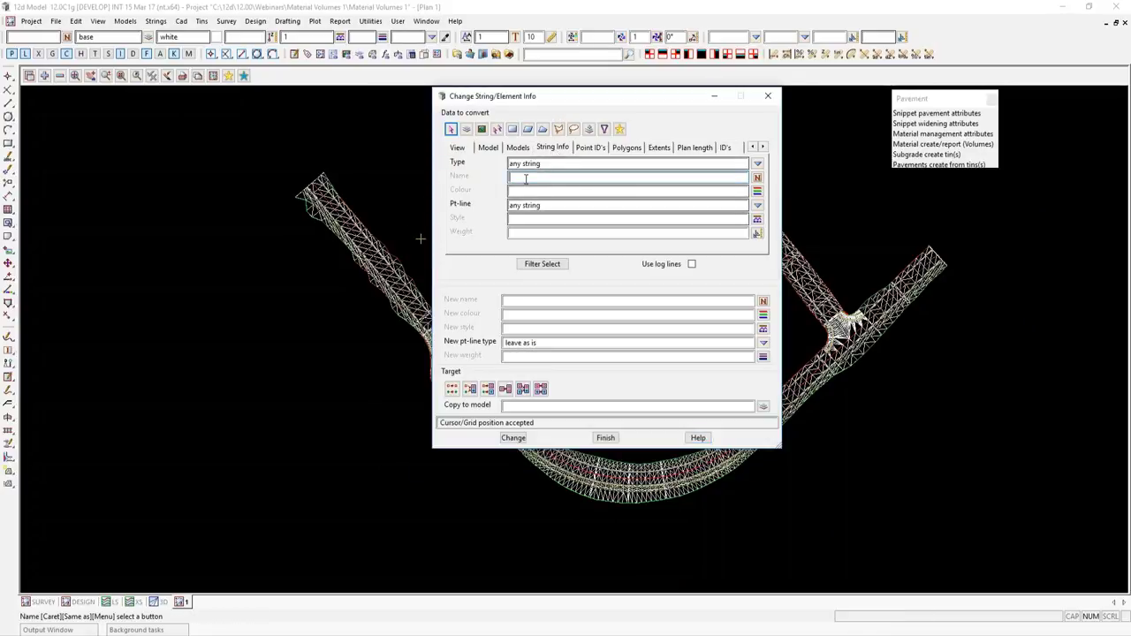
text(KL*)
click(538, 263)
drag(440, 422, 583, 419)
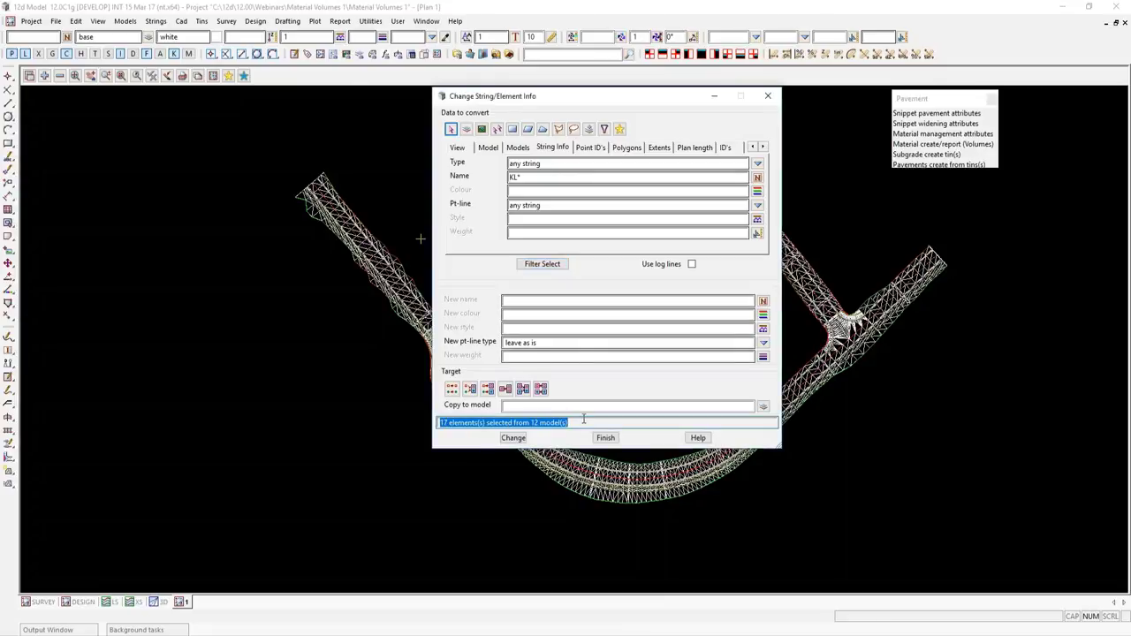
Copy the selected kerb strings to model road polys with new name poly, colour red and weight 2.
click(523, 301)
text(poly)
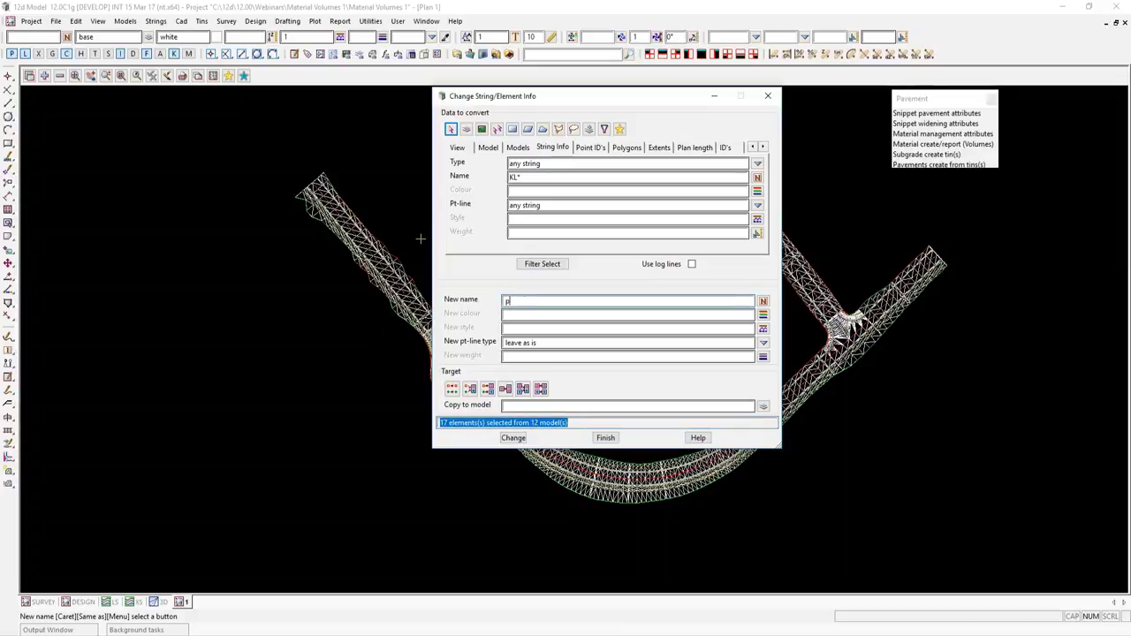
click(519, 315)
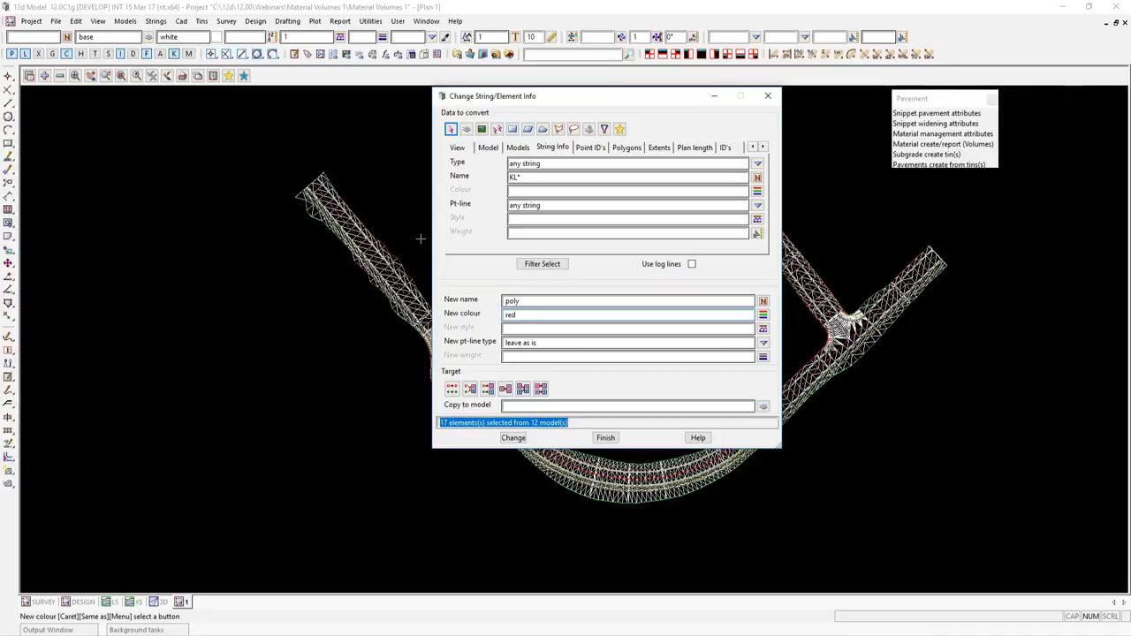
click(513, 356)
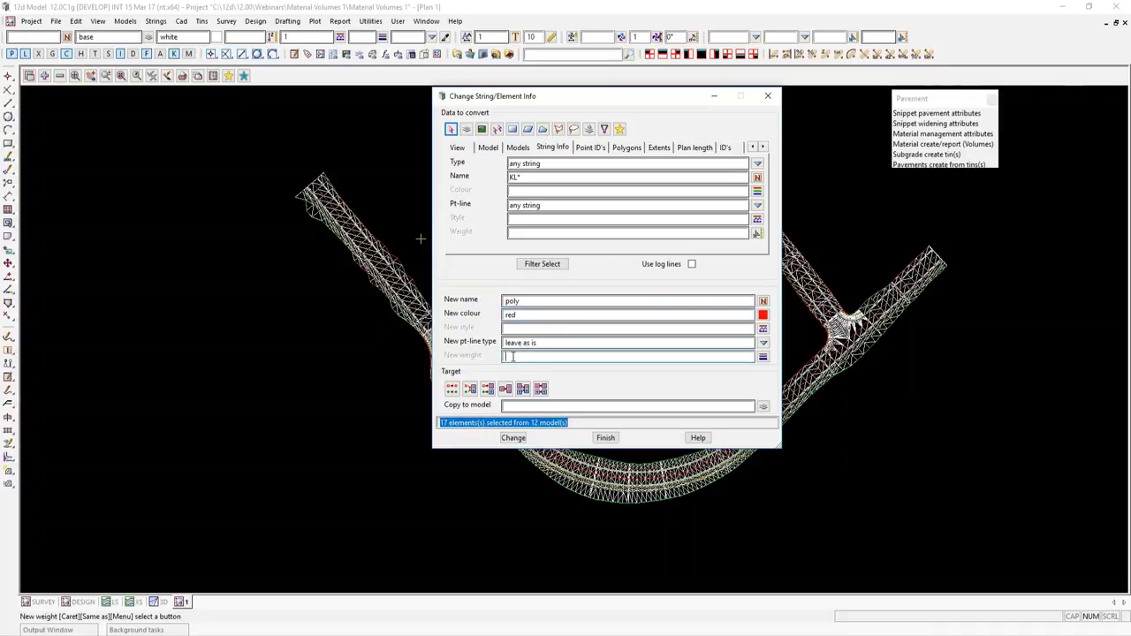
text(2)
key(Return)
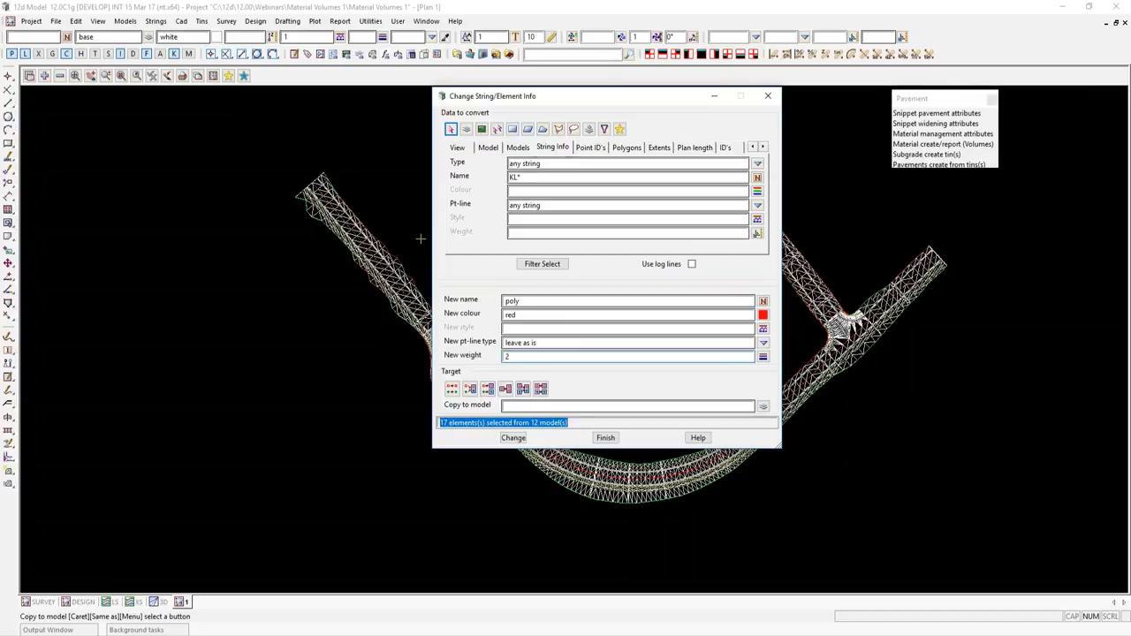
text(road polys)
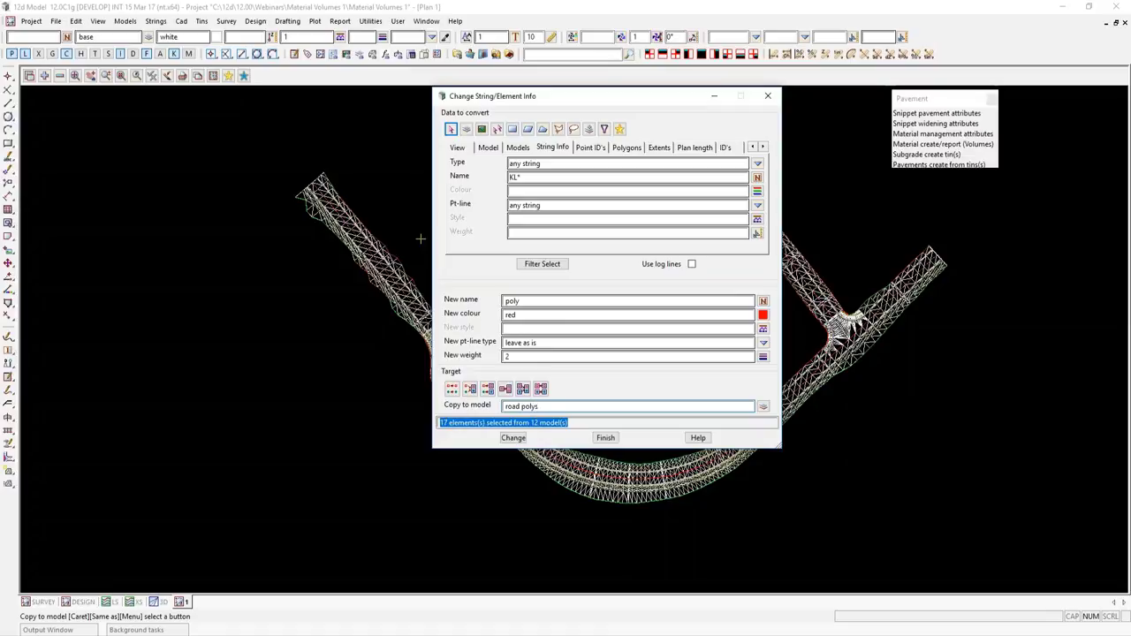
click(513, 439)
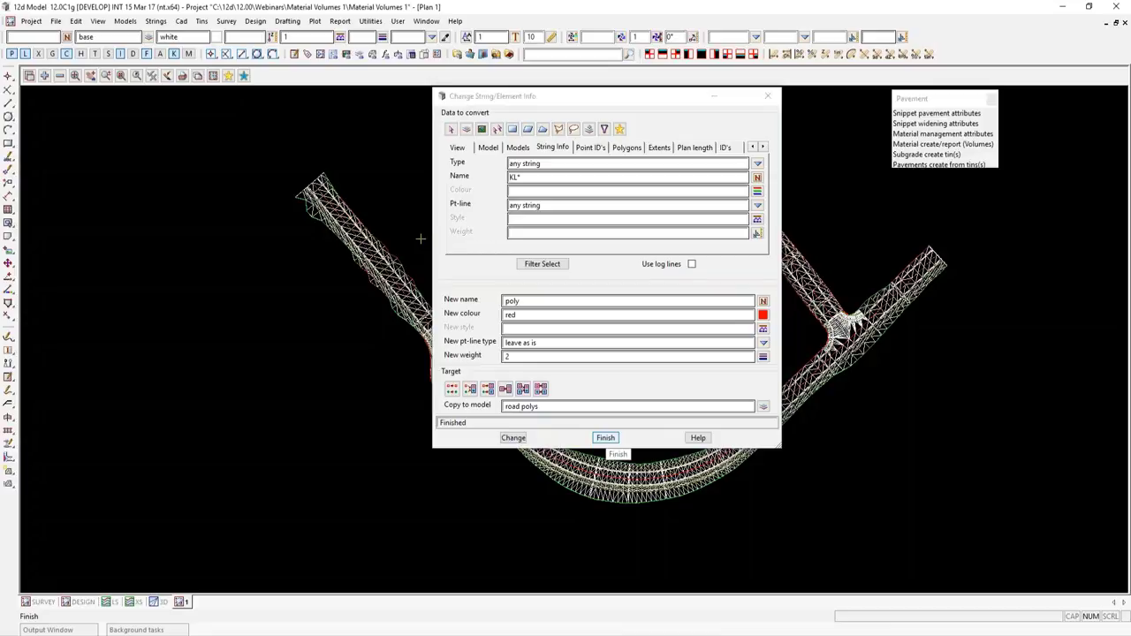
click(605, 438)
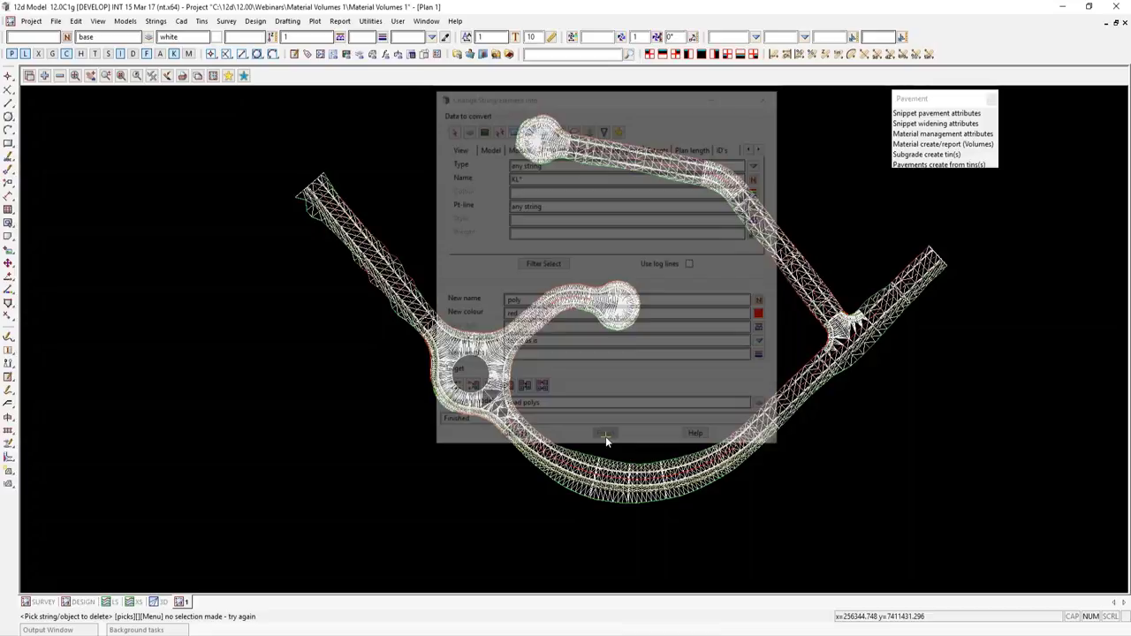
Add the road polys model to the SURVEY plan view.
click(41, 601)
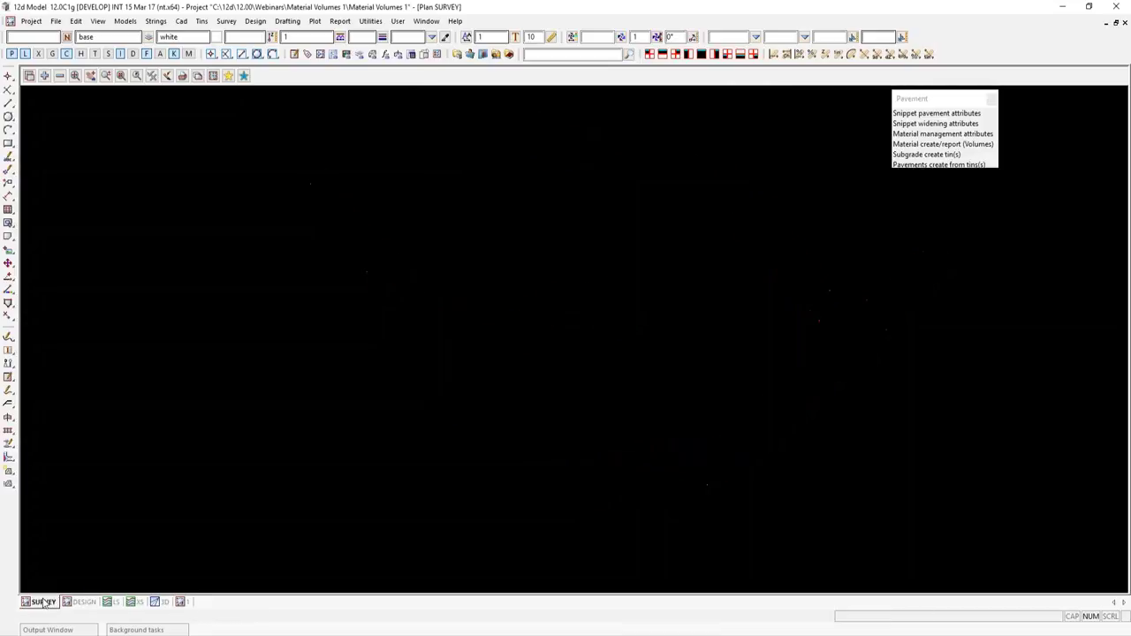
click(43, 76)
text(ro)
double_click(75, 313)
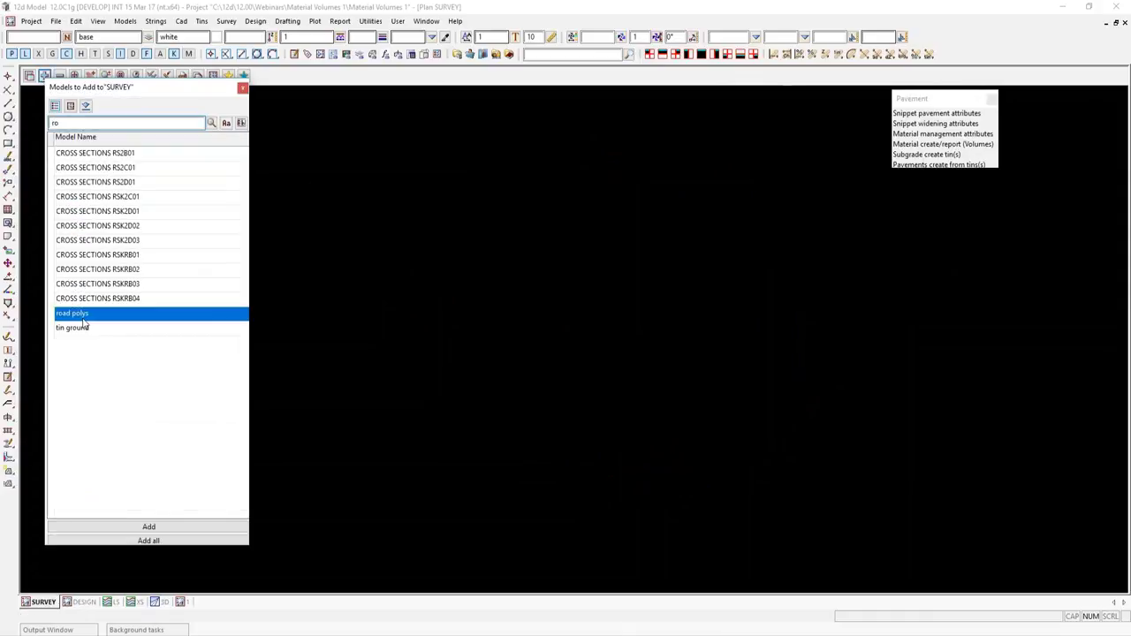
scroll(300, 296, down, 1)
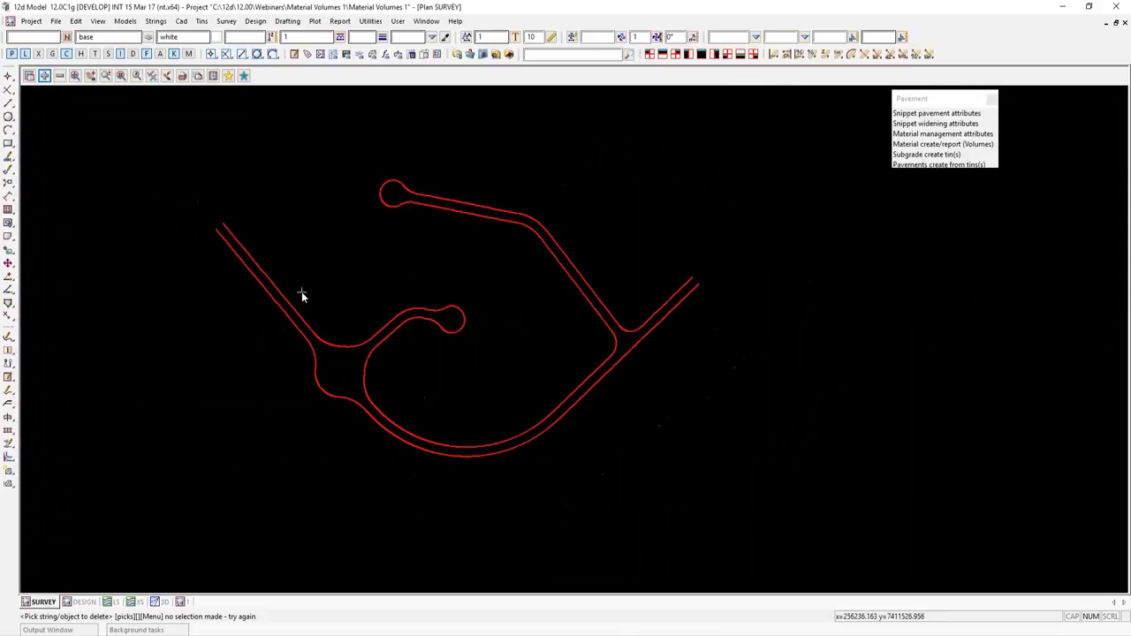
scroll(300, 292, up, 1)
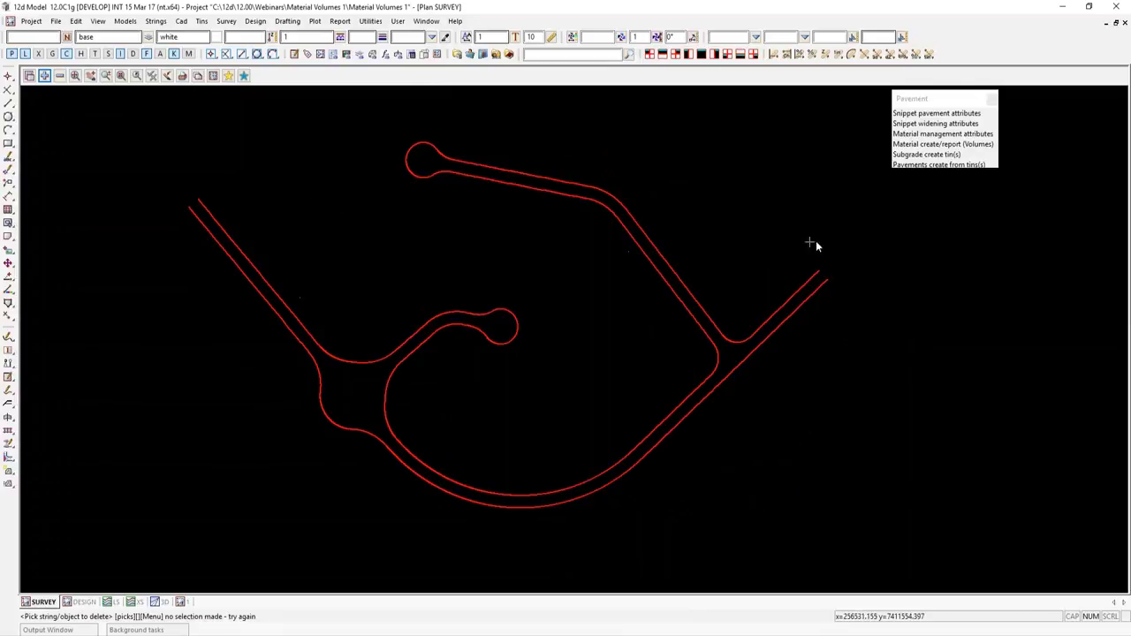
Inquire on the separate road polys strings along the western approach, the roundabout edge and the southern curve.
key(F2)
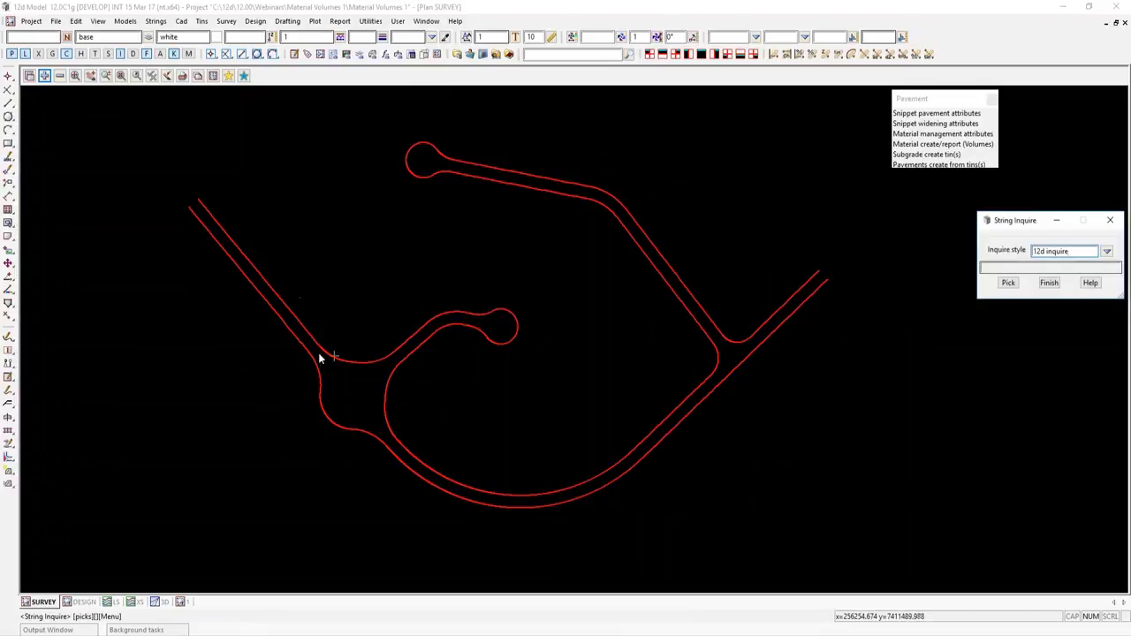
click(262, 309)
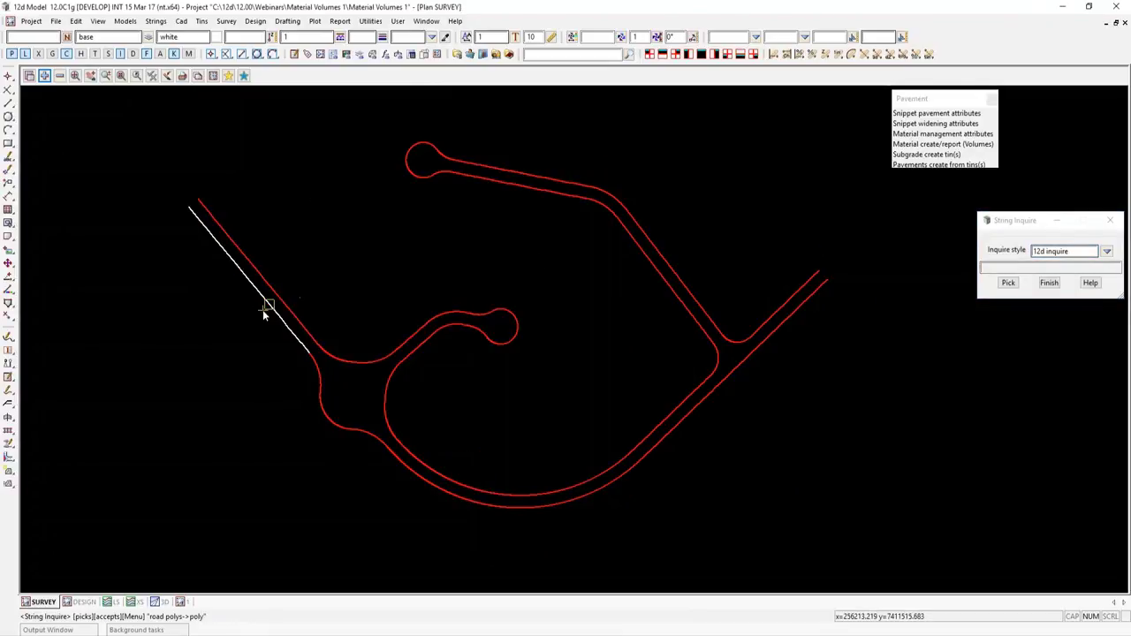
click(321, 422)
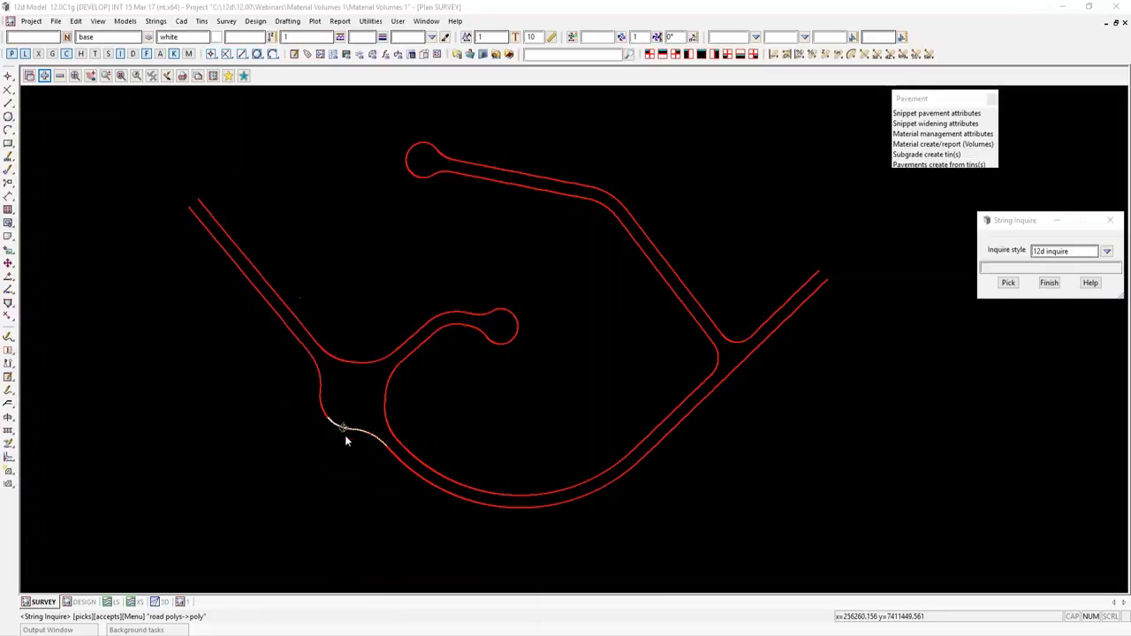
click(408, 471)
click(484, 490)
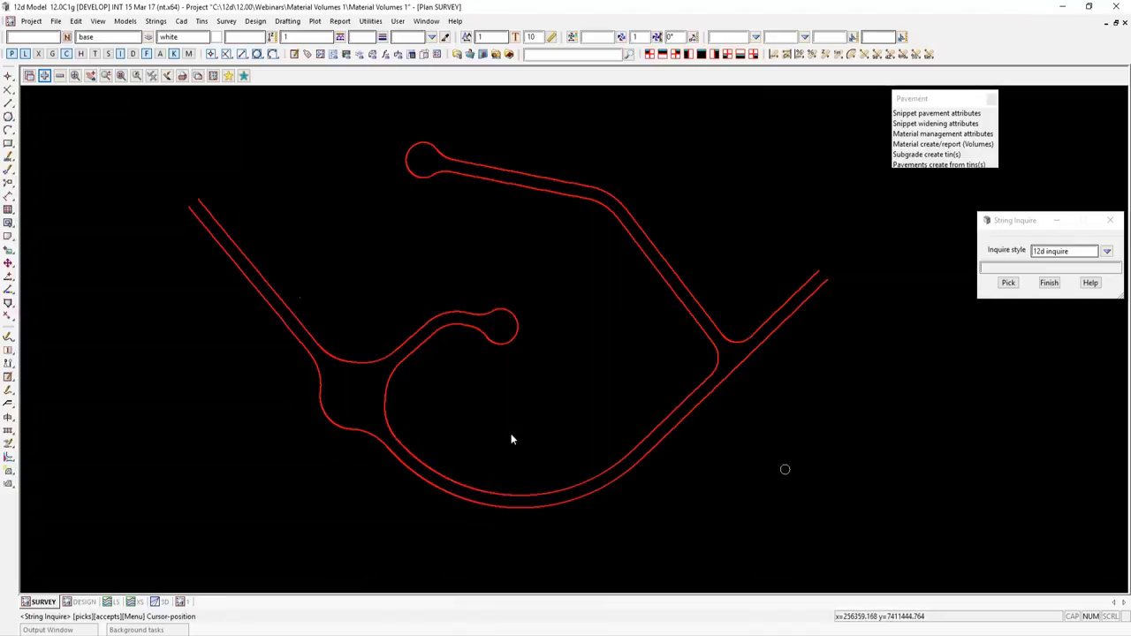
Join the strings in model road polys using Head to Tail with tolerance .001, replacing the existing data.
click(372, 22)
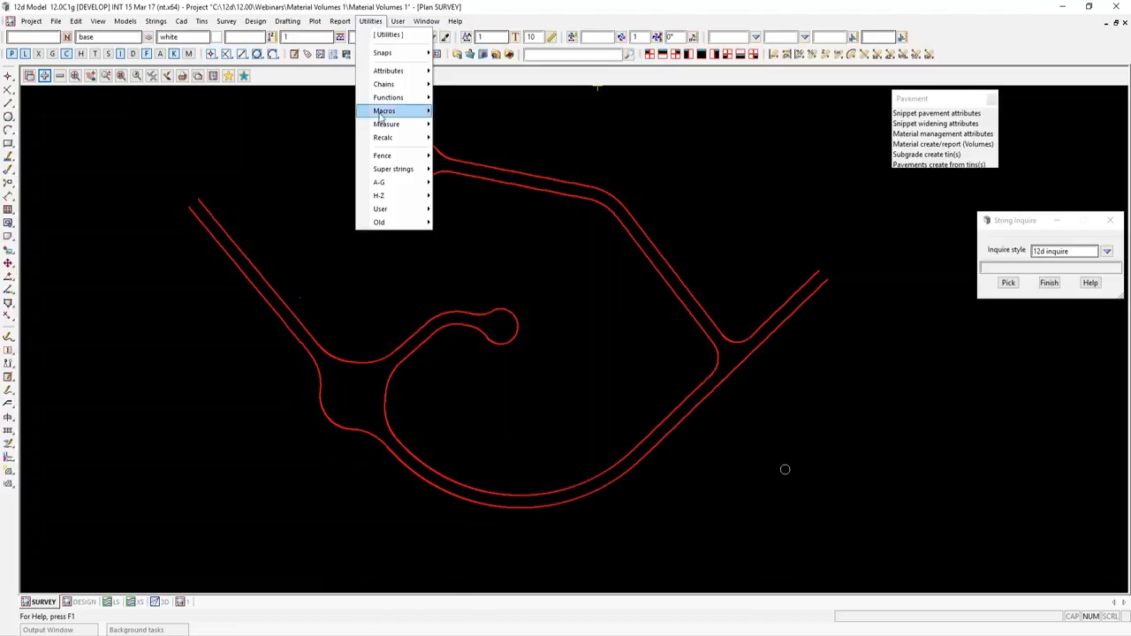
mouse_move(406, 200)
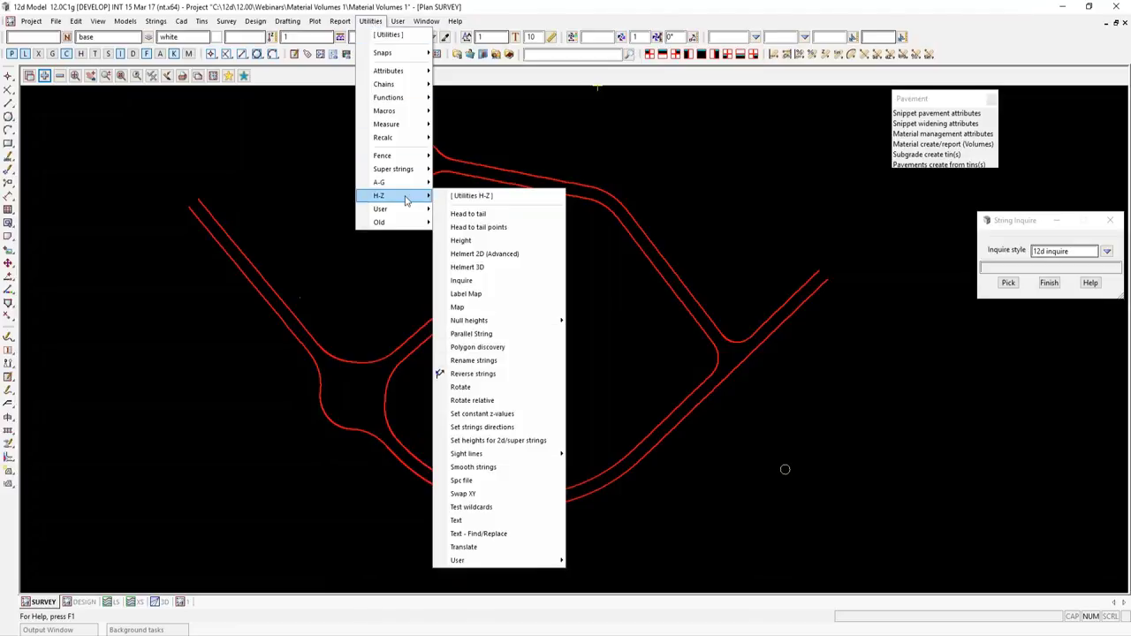
click(469, 214)
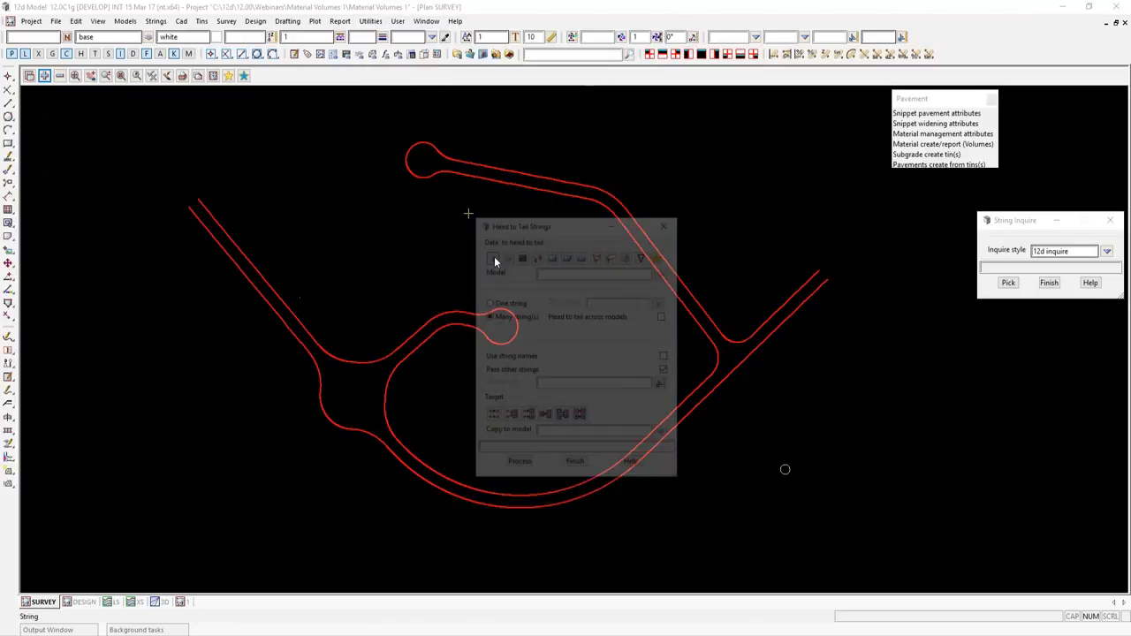
drag(562, 220, 763, 222)
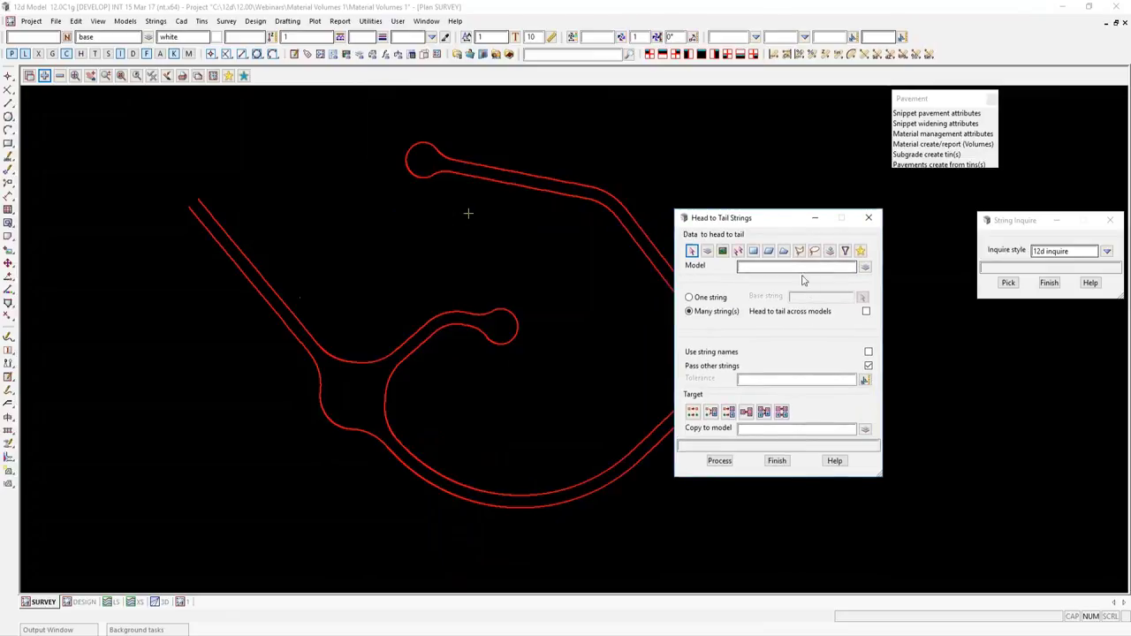
click(776, 460)
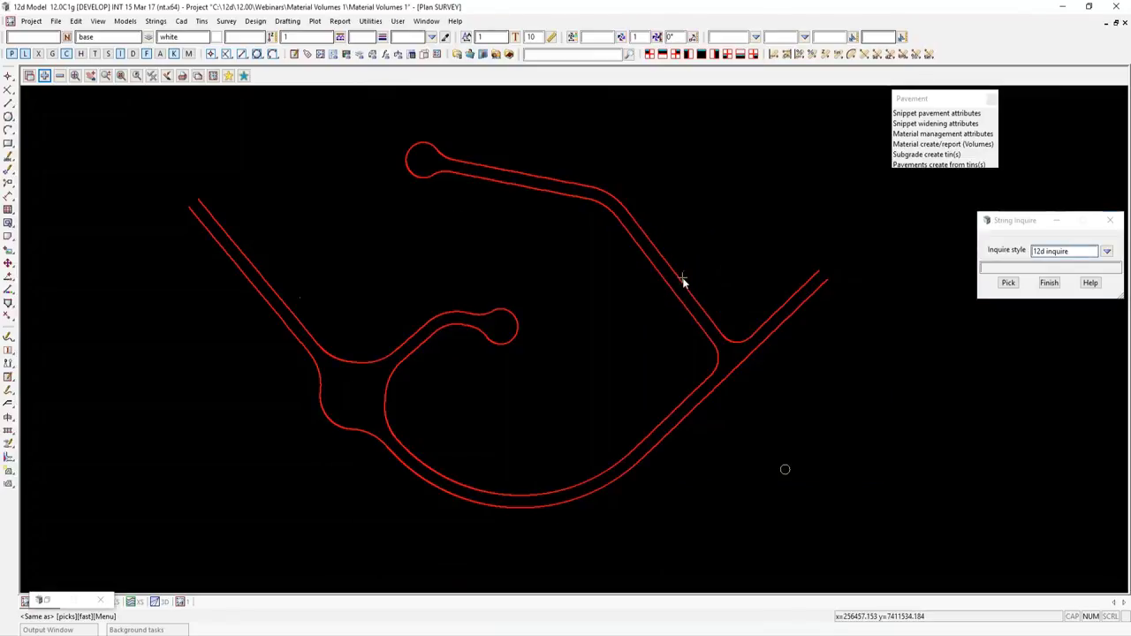
click(684, 280)
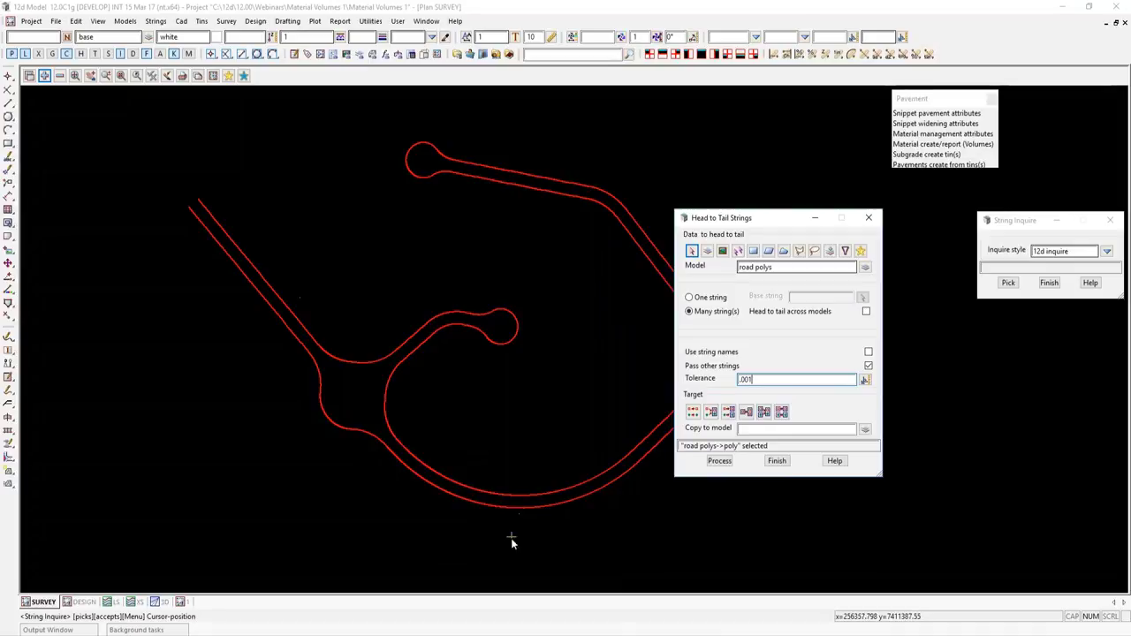
click(692, 413)
click(720, 462)
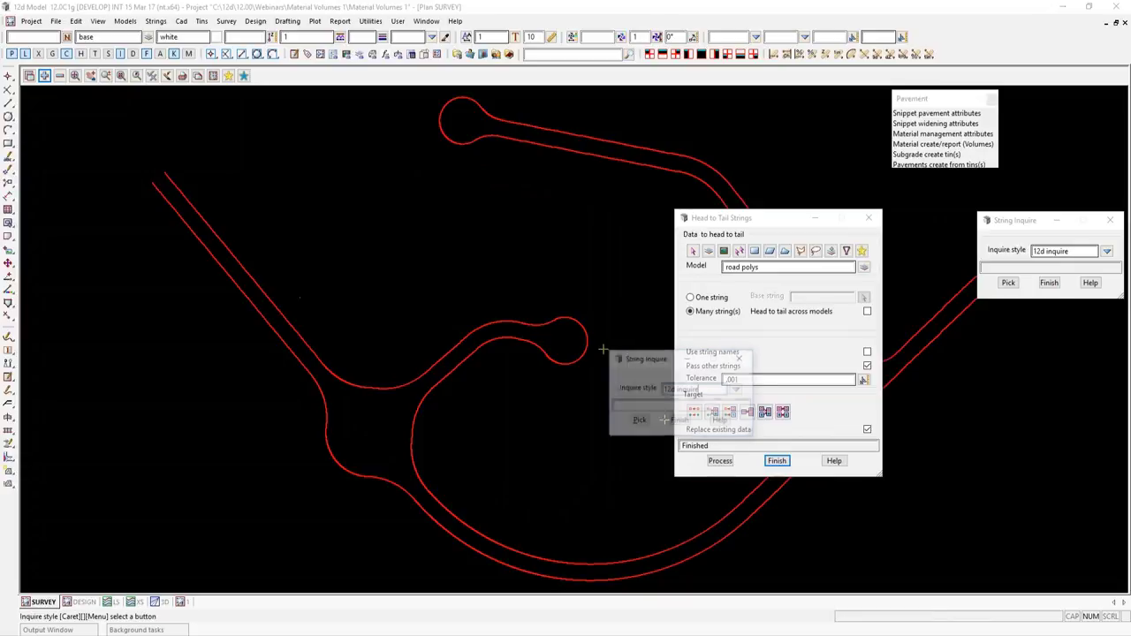
Inquire on the joined inner and outer road polys strings.
click(258, 285)
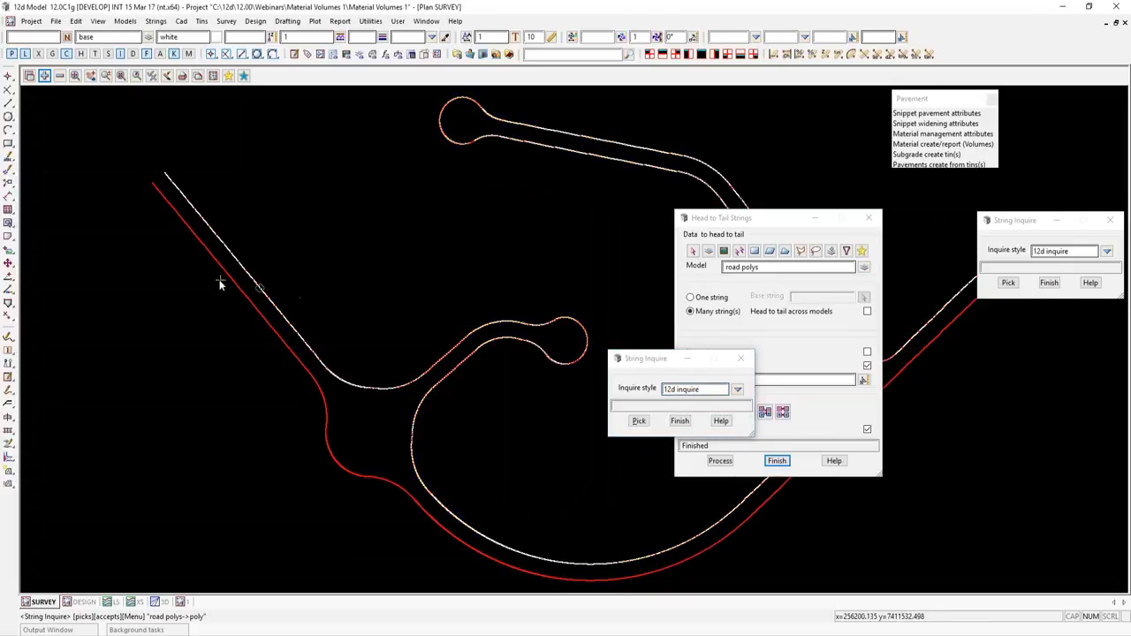
scroll(219, 279, down, 2)
middle_click(532, 410)
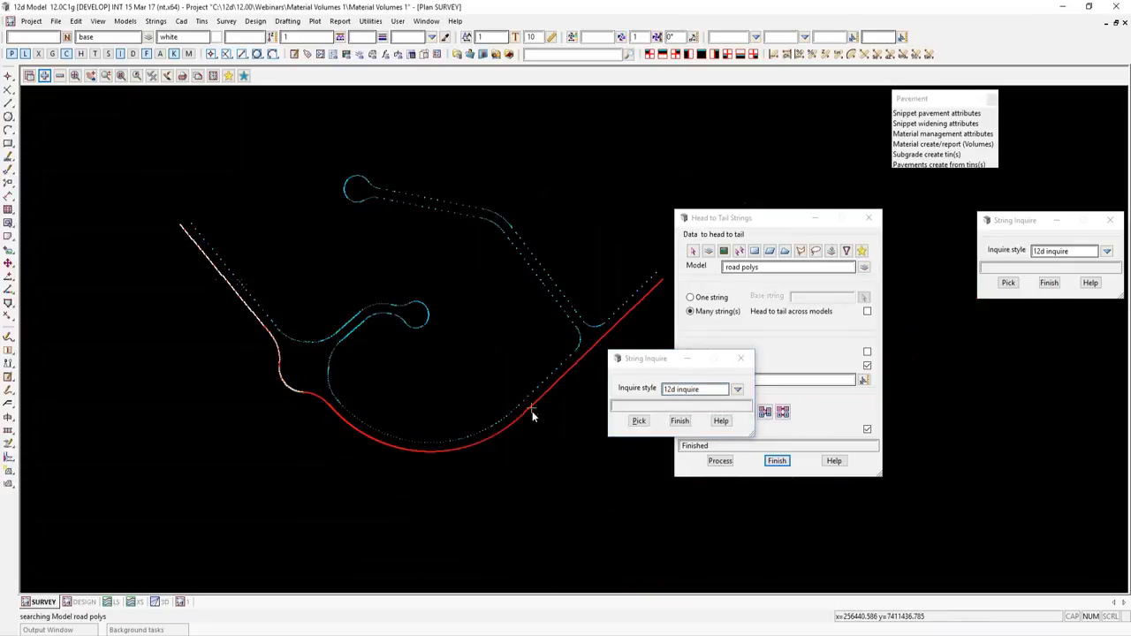
click(680, 422)
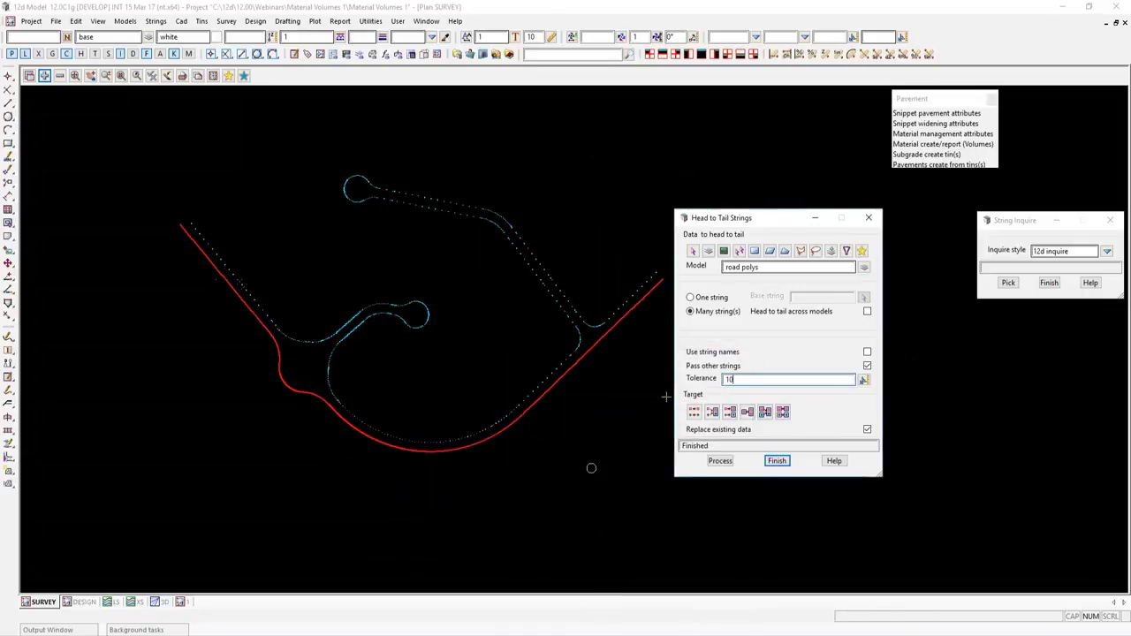
Rerun Head to Tail on road polys with a tolerance of 10 to close the open road ends.
click(720, 460)
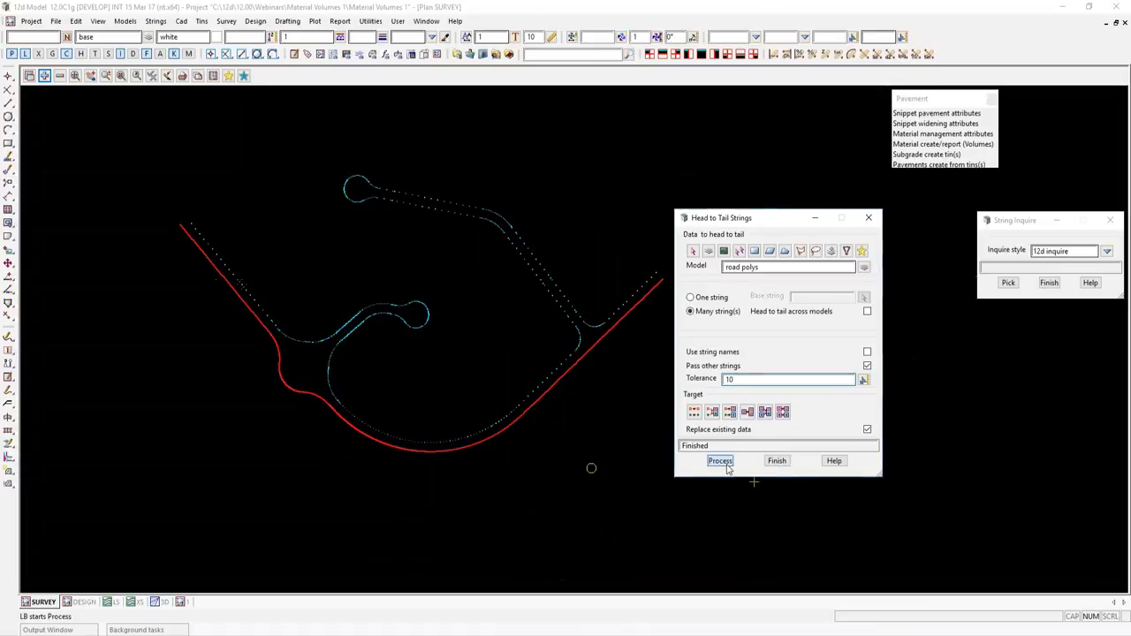
scroll(522, 475, down, 2)
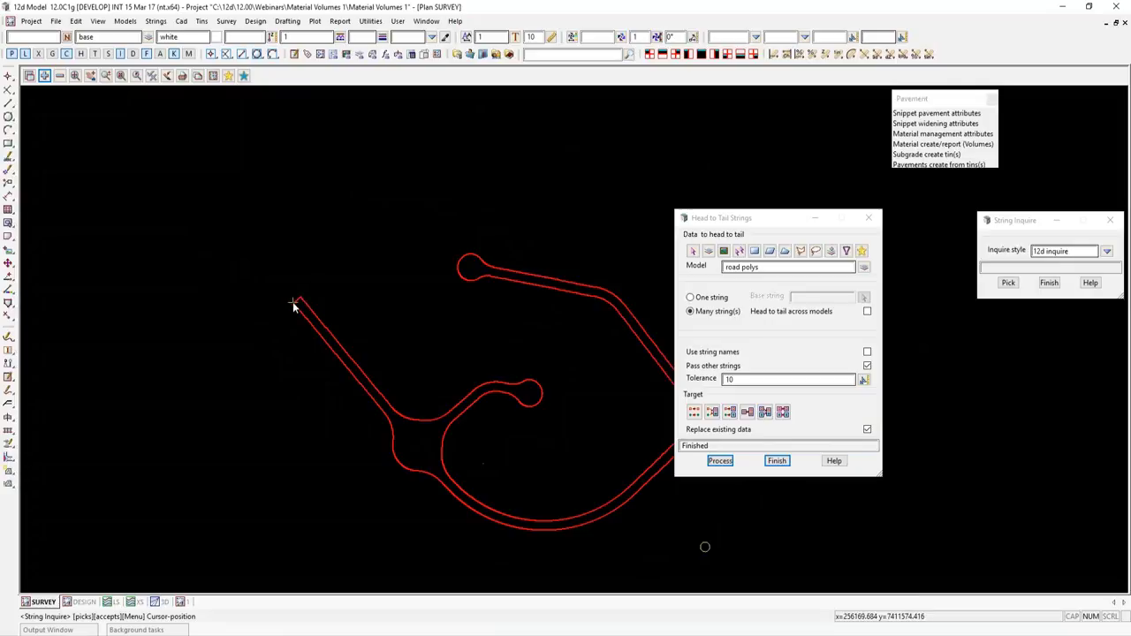
Finish Head to Tail and close the joined road polys string with the Cad string Close command.
scroll(278, 305, down, 1)
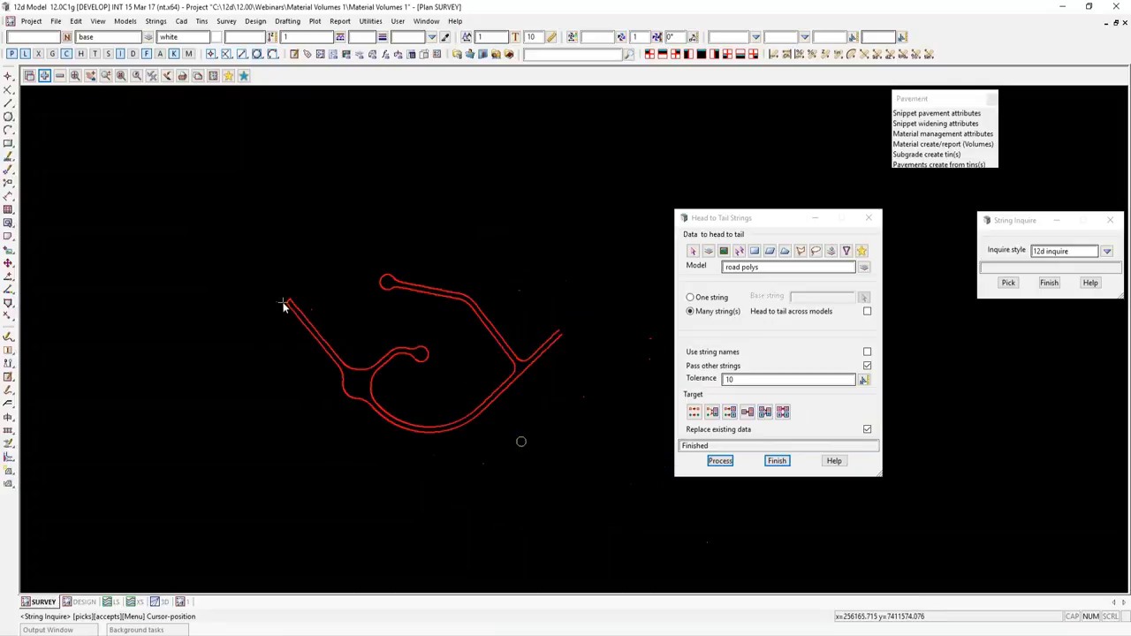
click(777, 461)
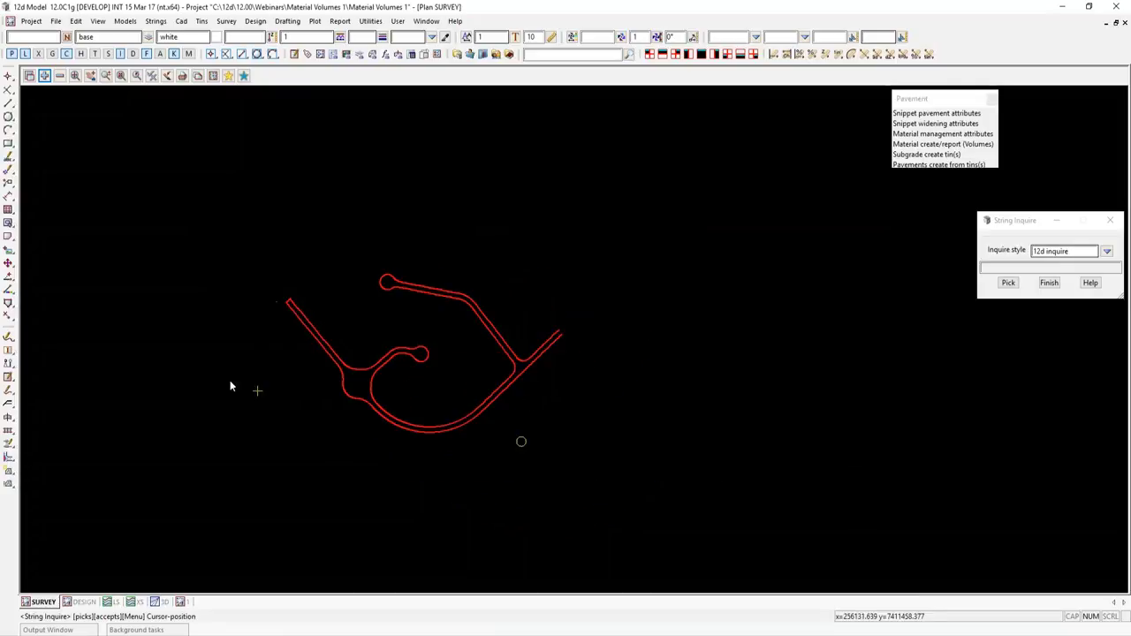
click(8, 304)
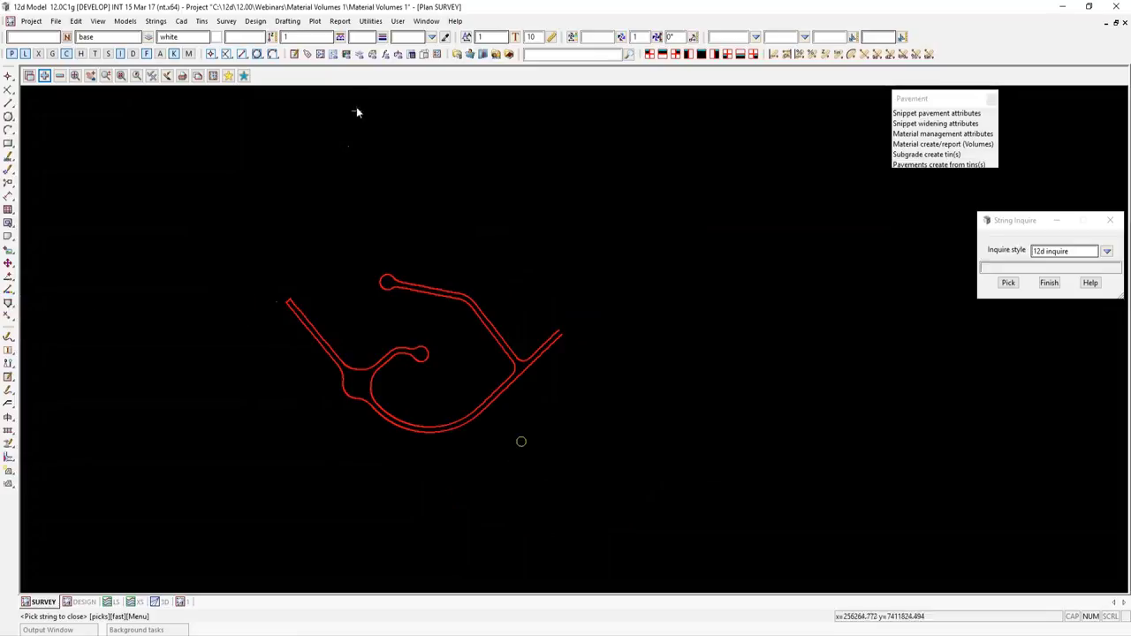
click(181, 21)
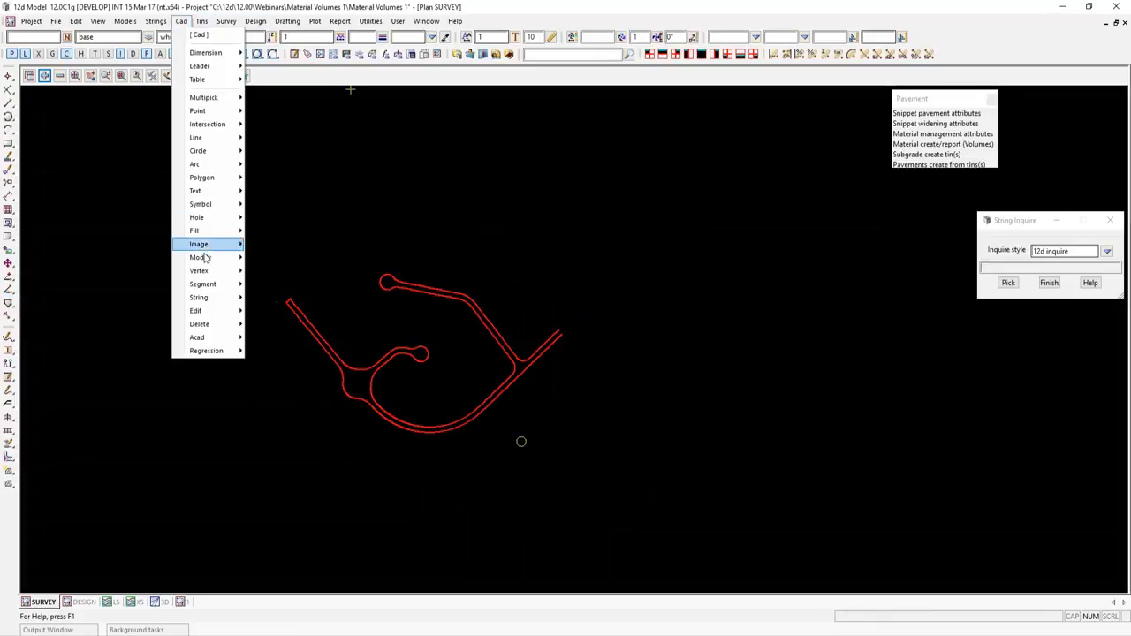
mouse_move(237, 300)
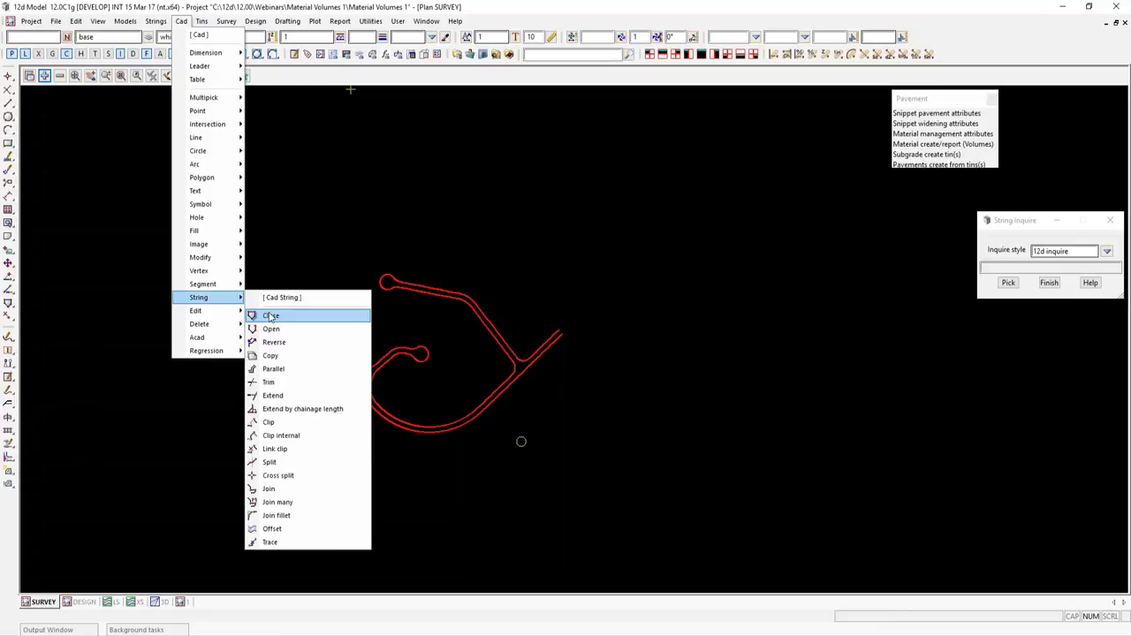
click(269, 316)
click(318, 337)
click(318, 334)
scroll(525, 343, up, 3)
scroll(566, 340, up, 3)
scroll(574, 322, down, 5)
scroll(545, 309, up, 4)
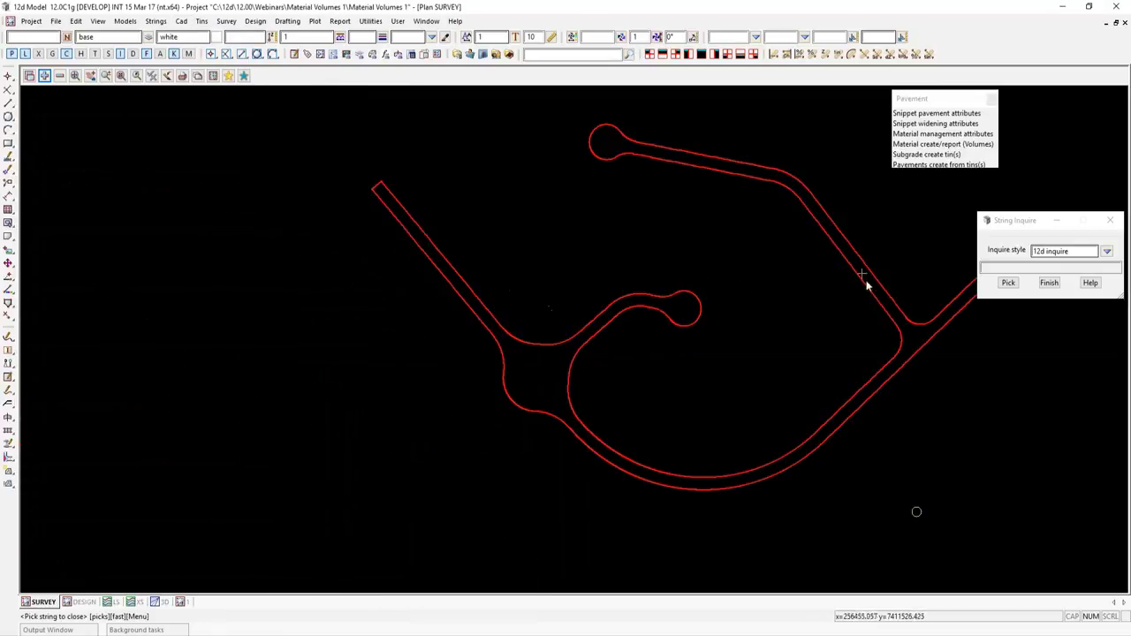
Add the model RBOUT DESIGN STRS to the SURVEY plan view.
click(43, 76)
drag(244, 258, 246, 350)
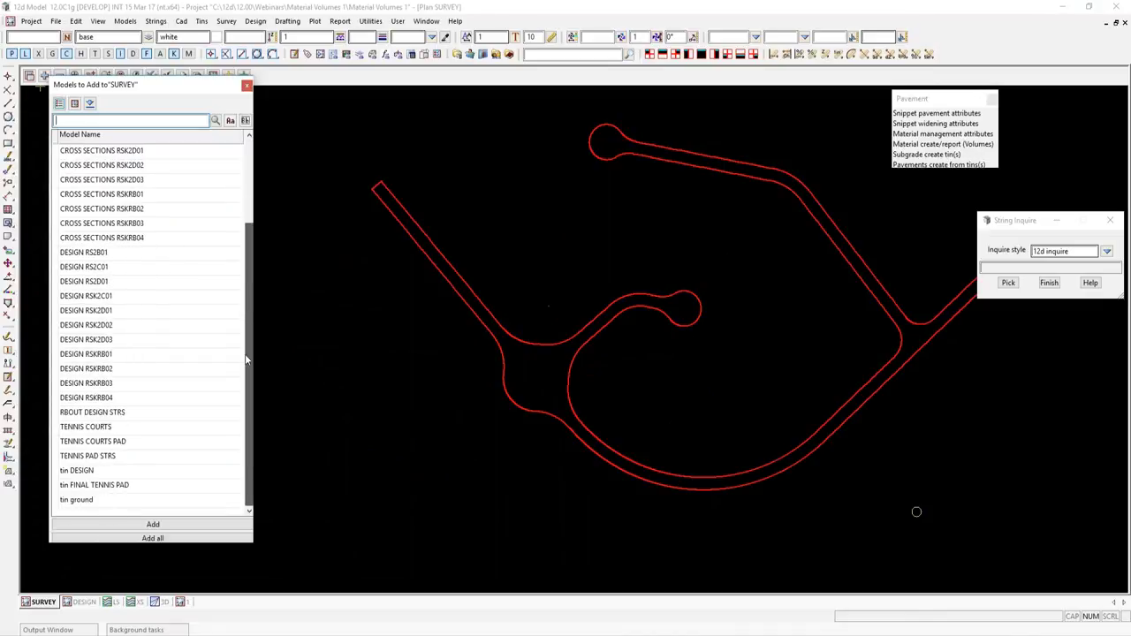
double_click(122, 414)
scroll(559, 418, up, 5)
scroll(497, 394, down, 5)
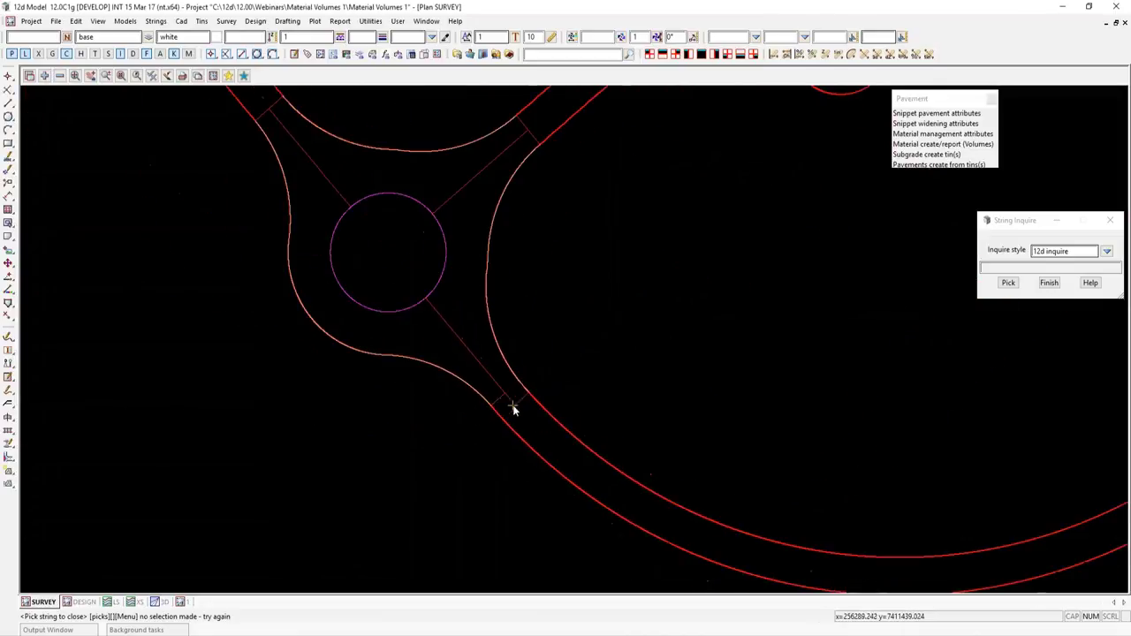
Examine the roundabout kerb string where it meets the northeastern and southeastern road legs.
click(520, 404)
scroll(547, 187, up, 3)
click(549, 213)
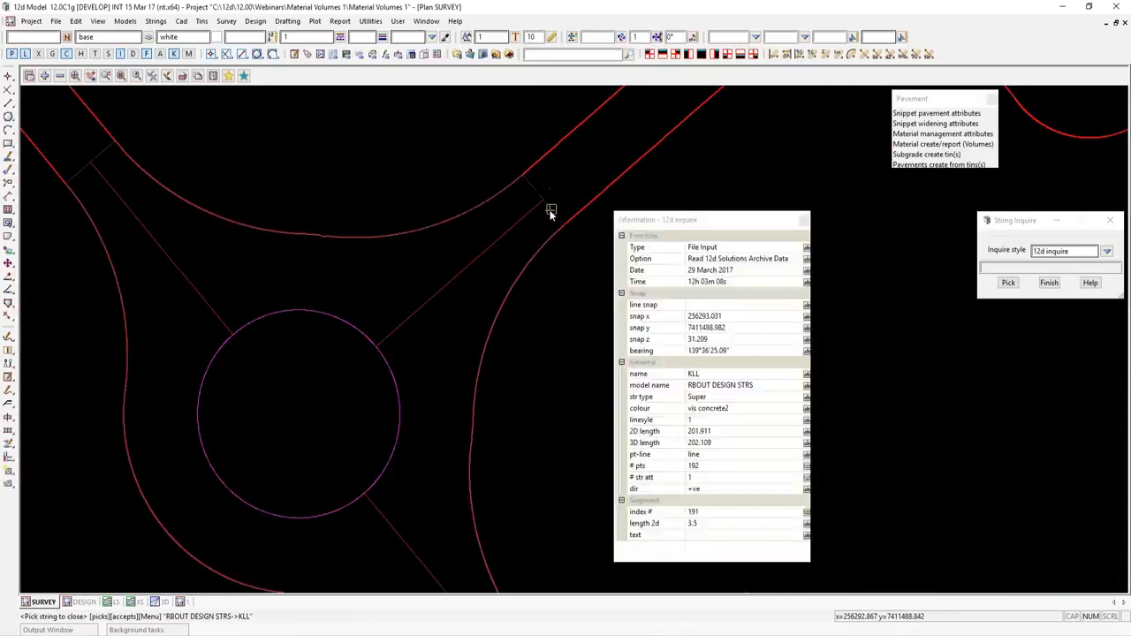
scroll(688, 239, down, 3)
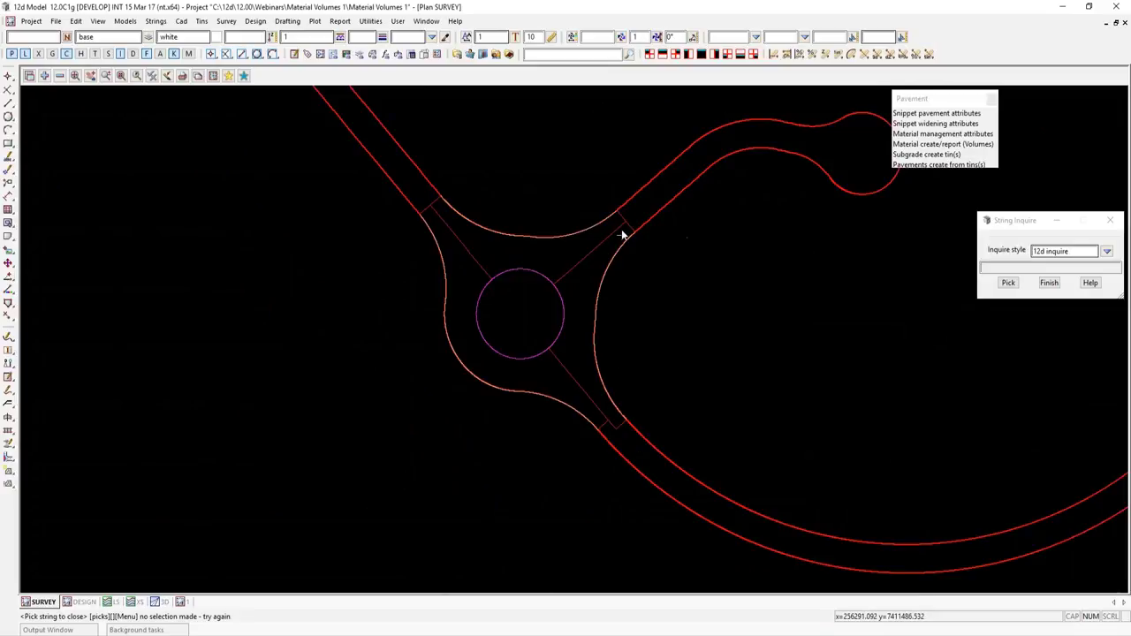
click(618, 438)
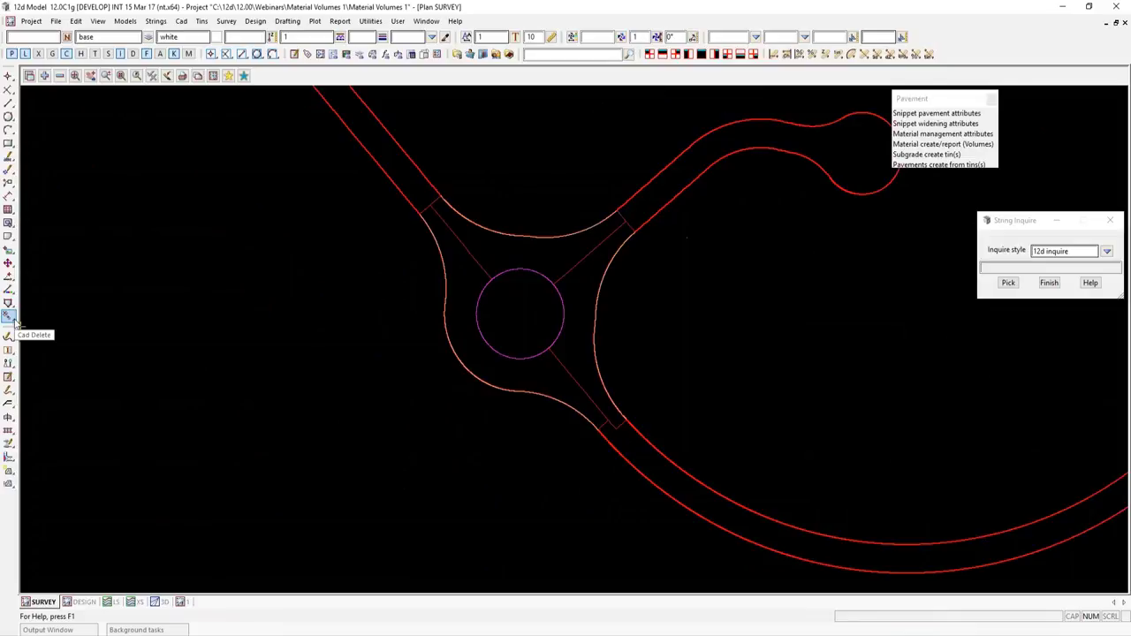
Set up Change String with new name poly and the model road polys taken from the existing road polygon.
click(156, 21)
mouse_move(190, 120)
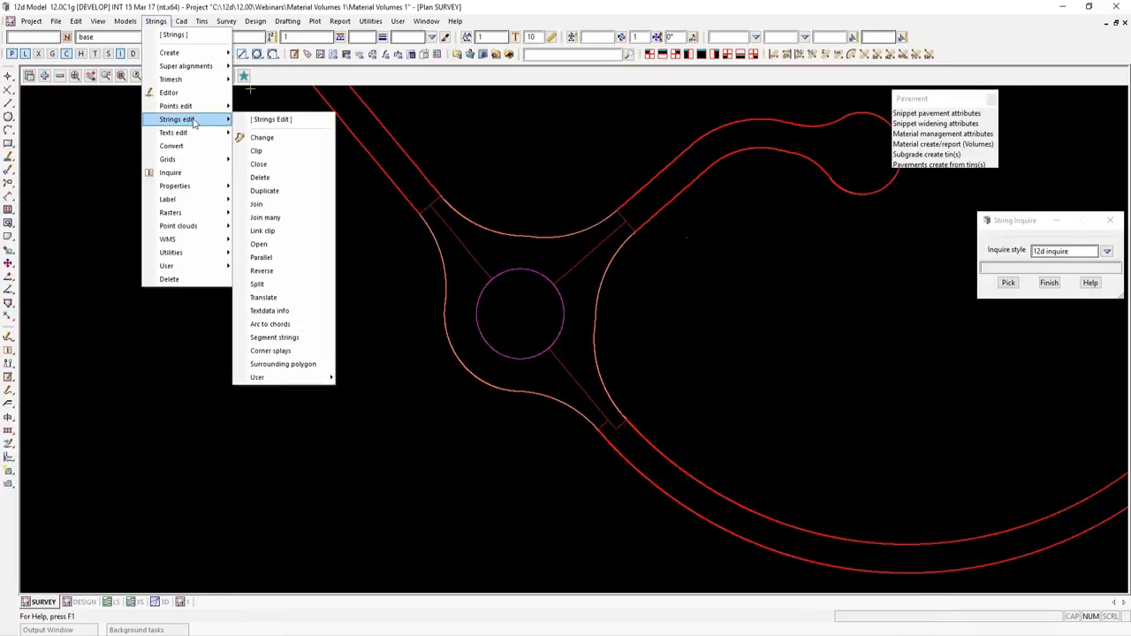
click(263, 138)
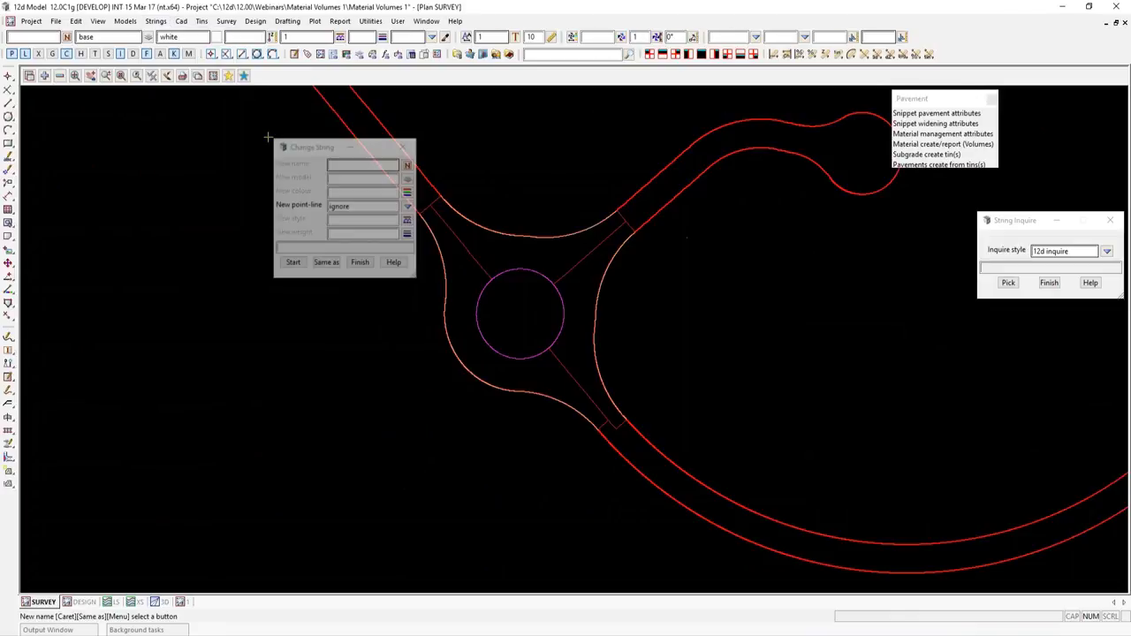
text(p)
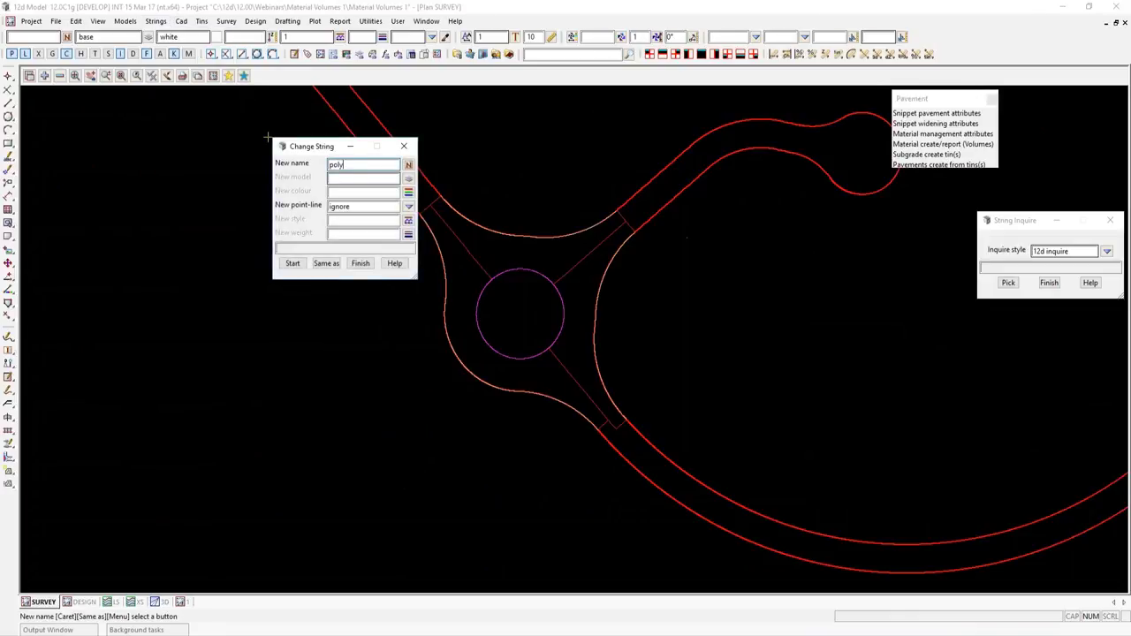
text(oly)
middle_click(347, 168)
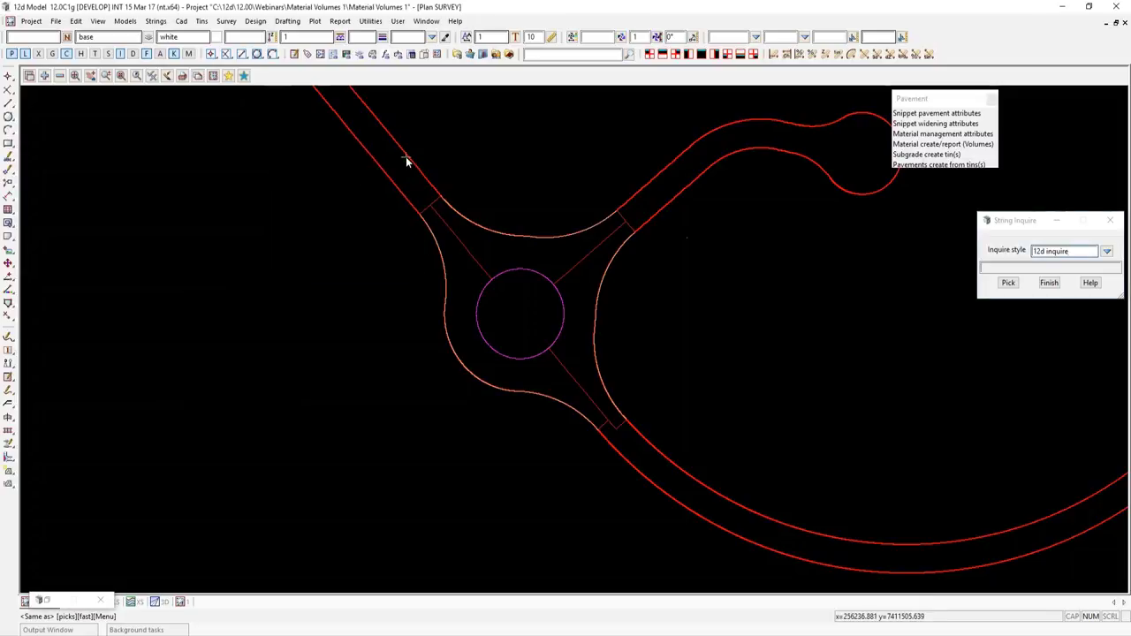
scroll(406, 156, down, 1)
click(409, 164)
middle_click(411, 164)
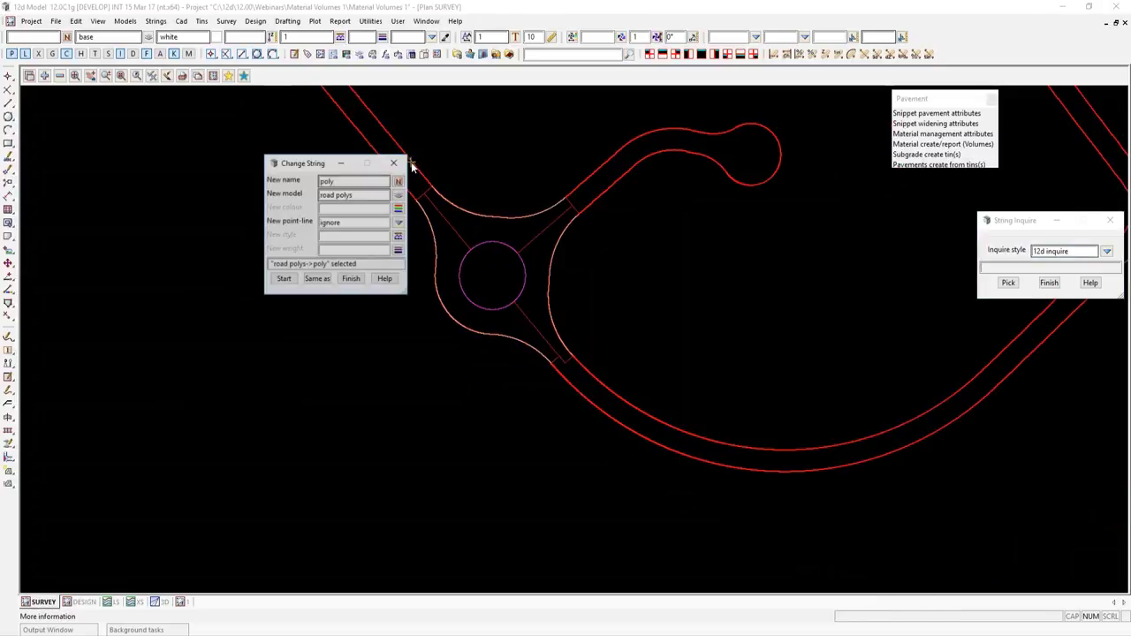
Set the new colour to blue and weight to 2, and pick the roundabout kerb string KLL for the change.
click(375, 191)
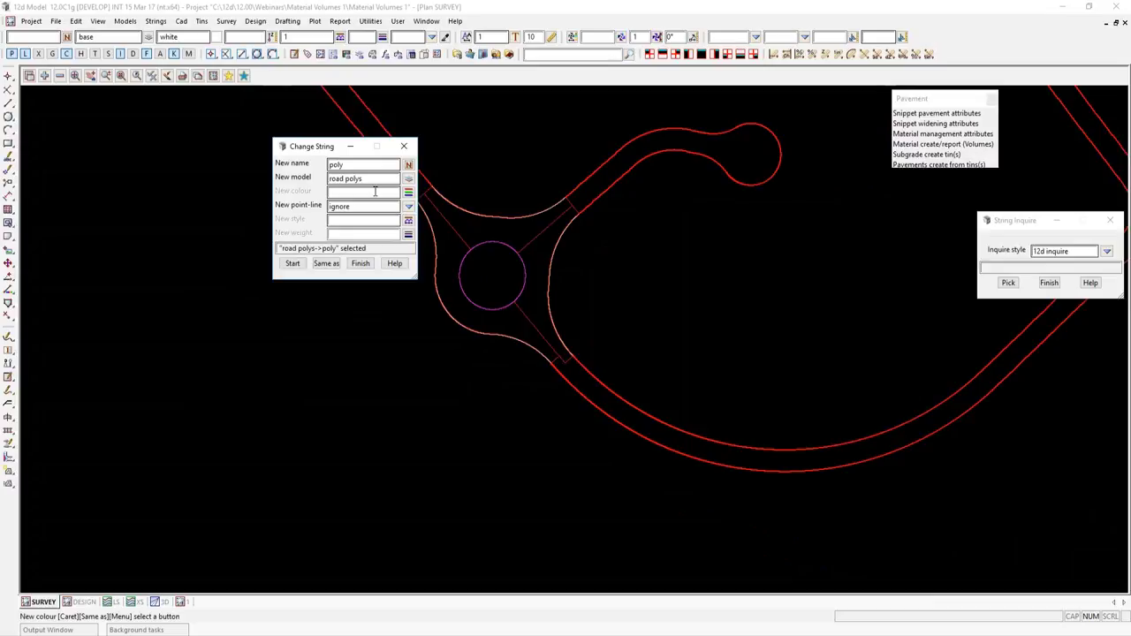
text(blue)
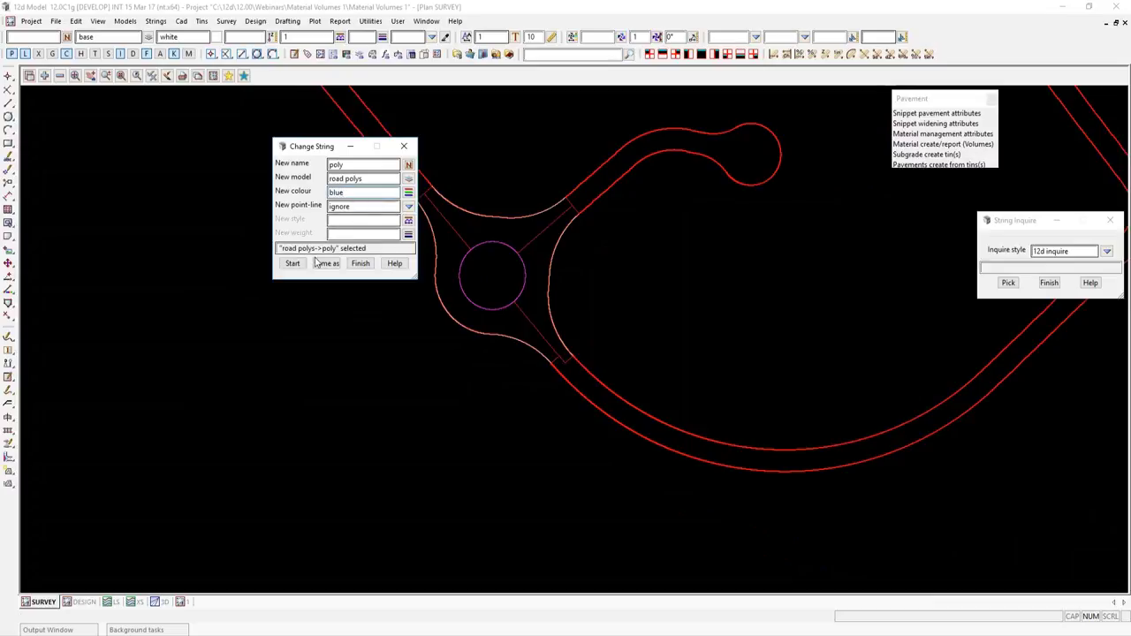
click(338, 234)
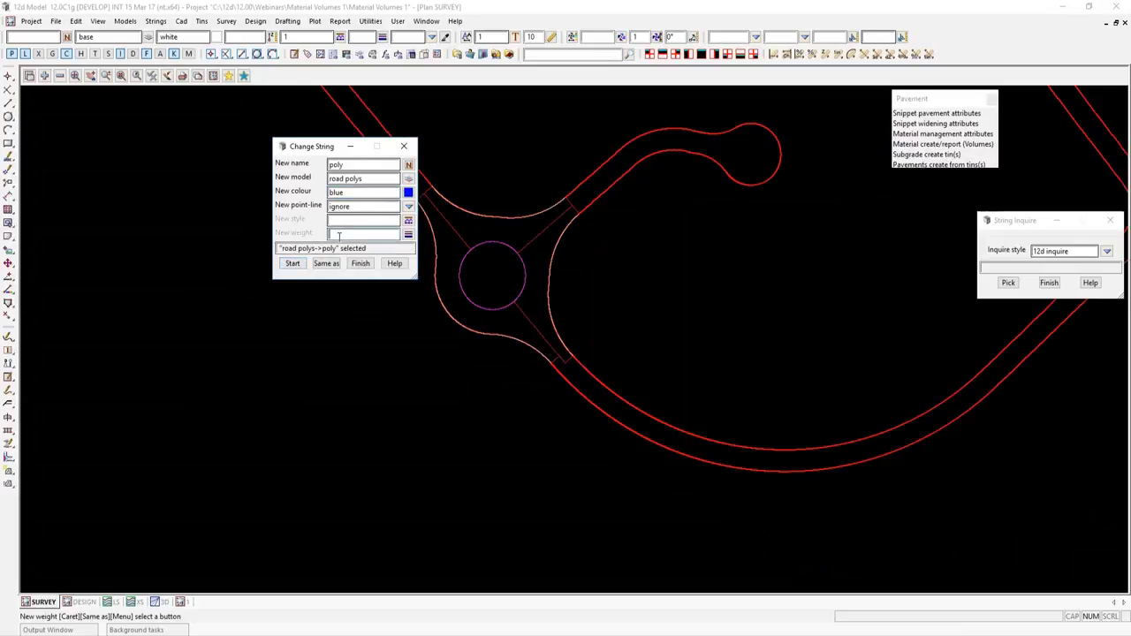
click(293, 264)
scroll(569, 376, up, 3)
scroll(569, 376, up, 2)
click(567, 313)
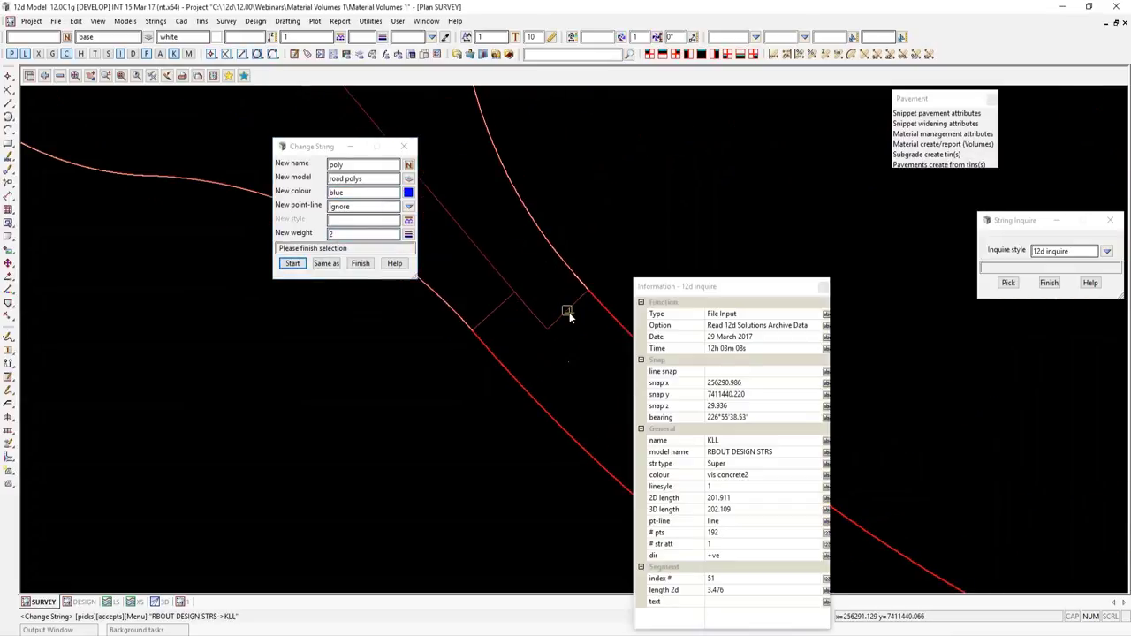
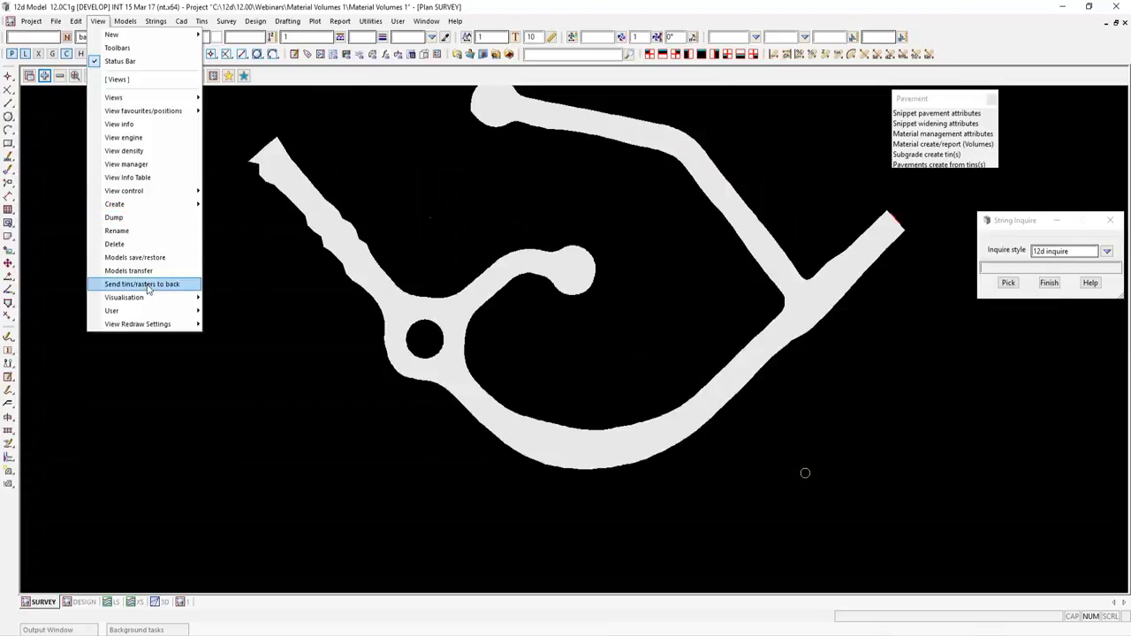
Send the tins and rasters to the back in the SURVEY plan view.
click(141, 284)
scroll(481, 283, up, 2)
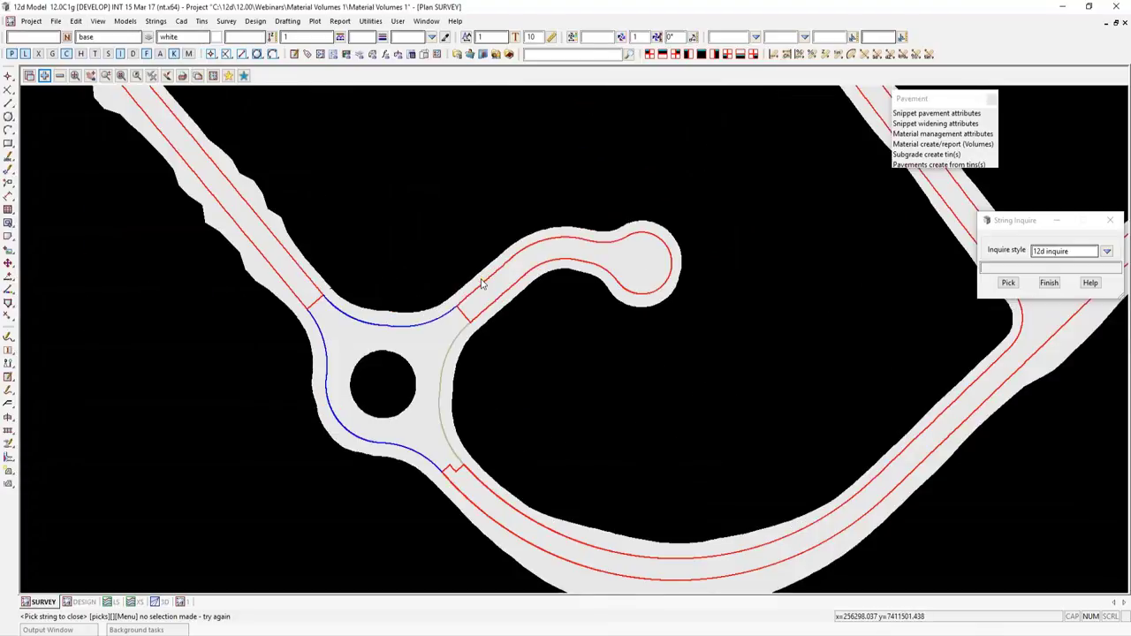
scroll(430, 263, down, 1)
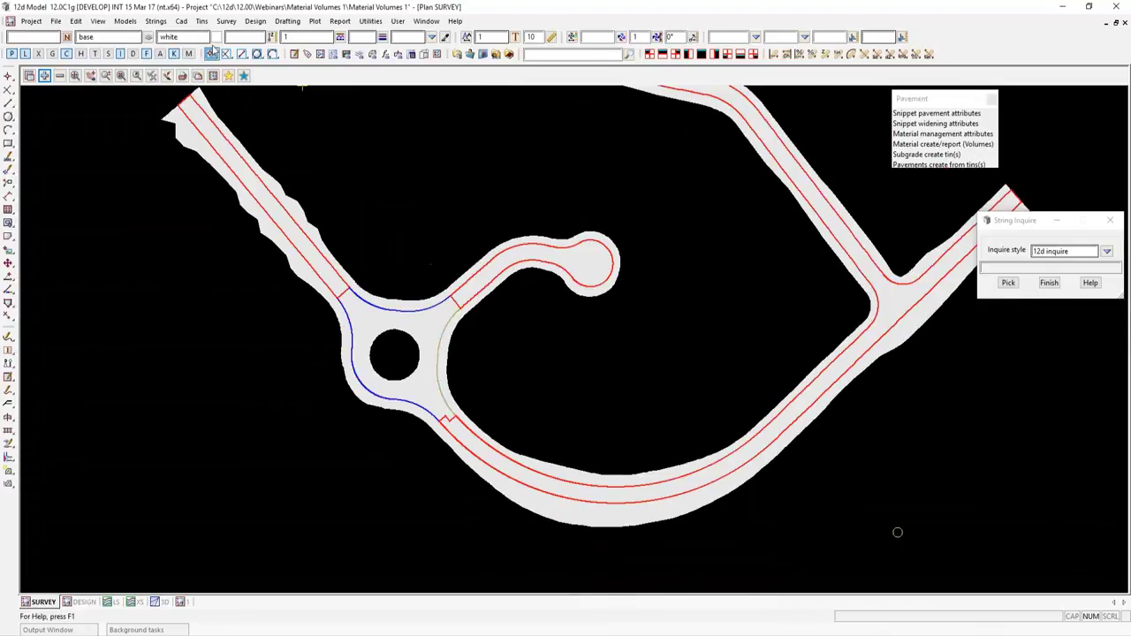
Set up Colour Triangles by Polygons for tin DESIGN, using the polygon's colour and colouring on accept of a single polygon.
click(202, 22)
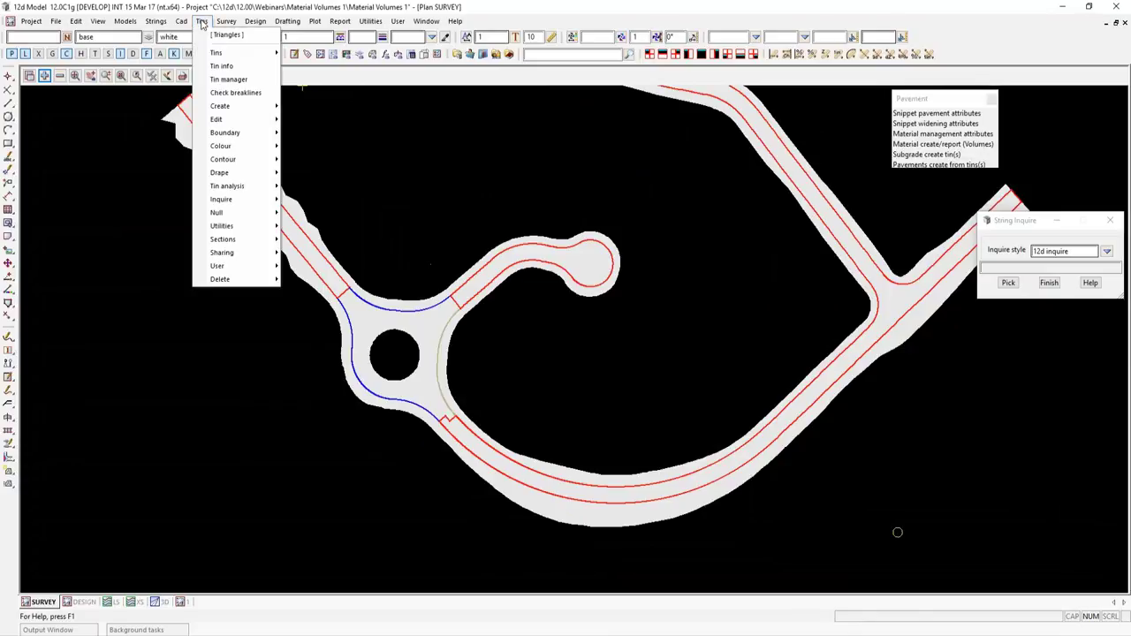
mouse_move(237, 149)
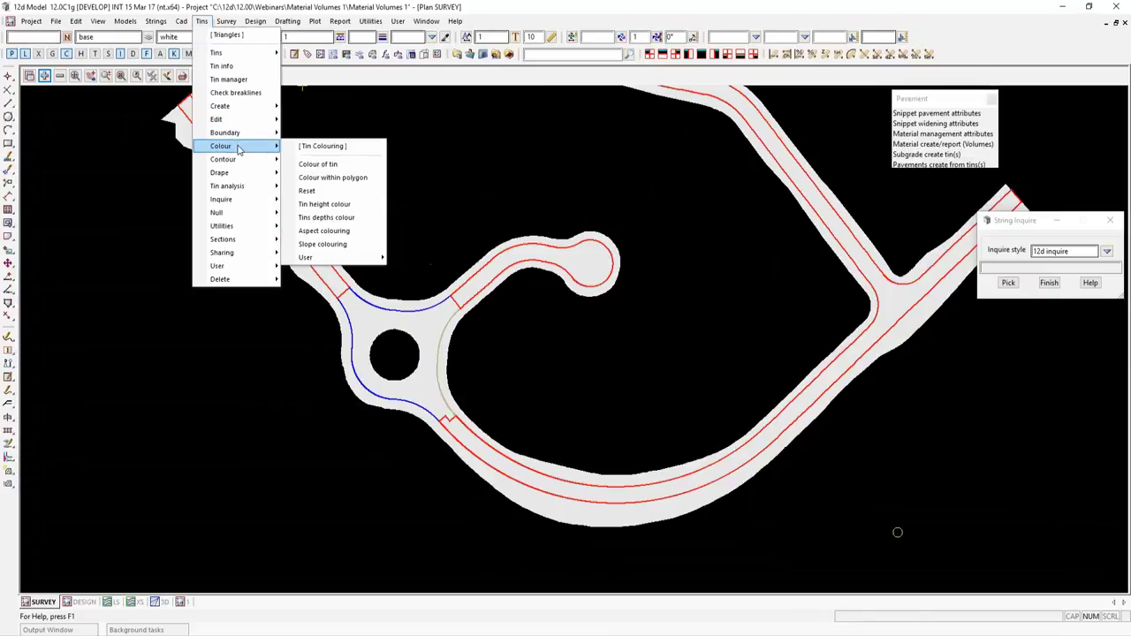
click(340, 179)
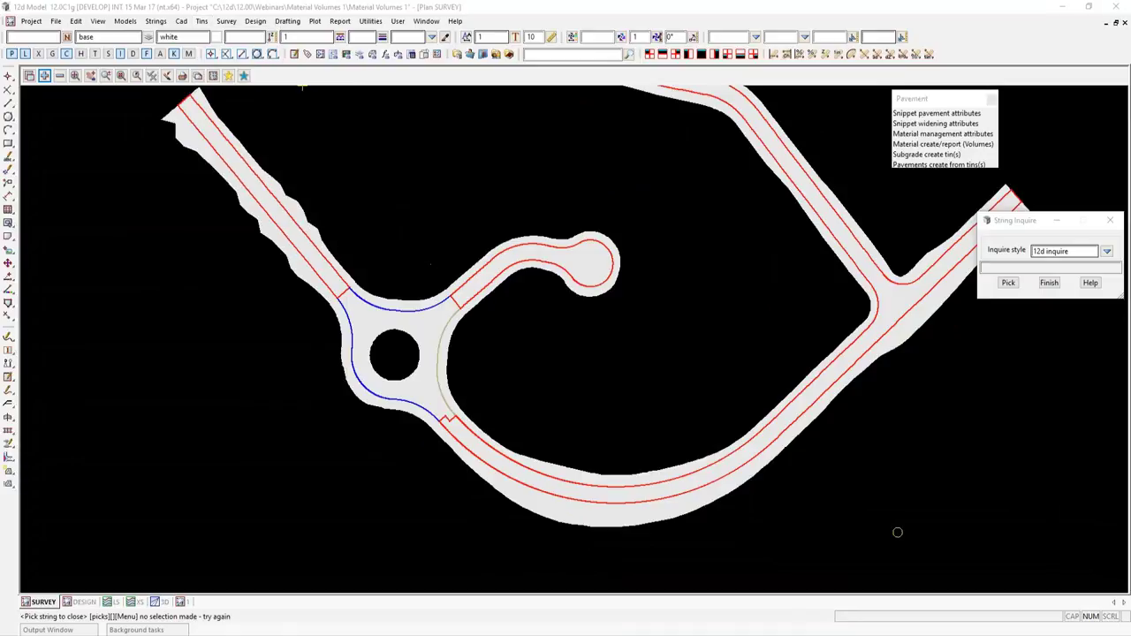
click(520, 220)
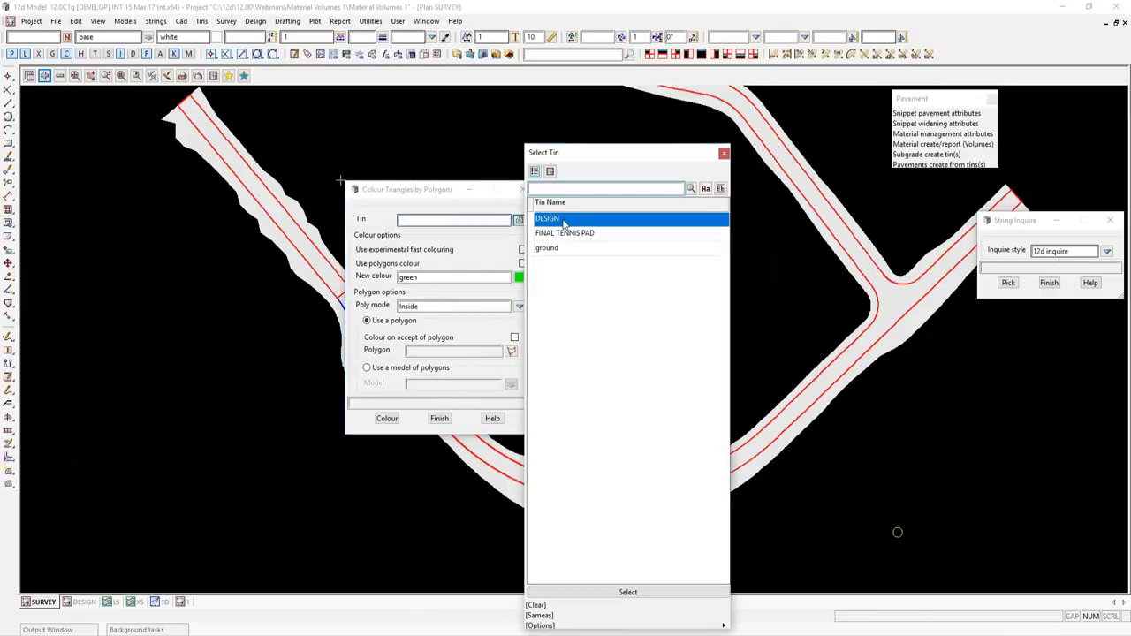
click(561, 217)
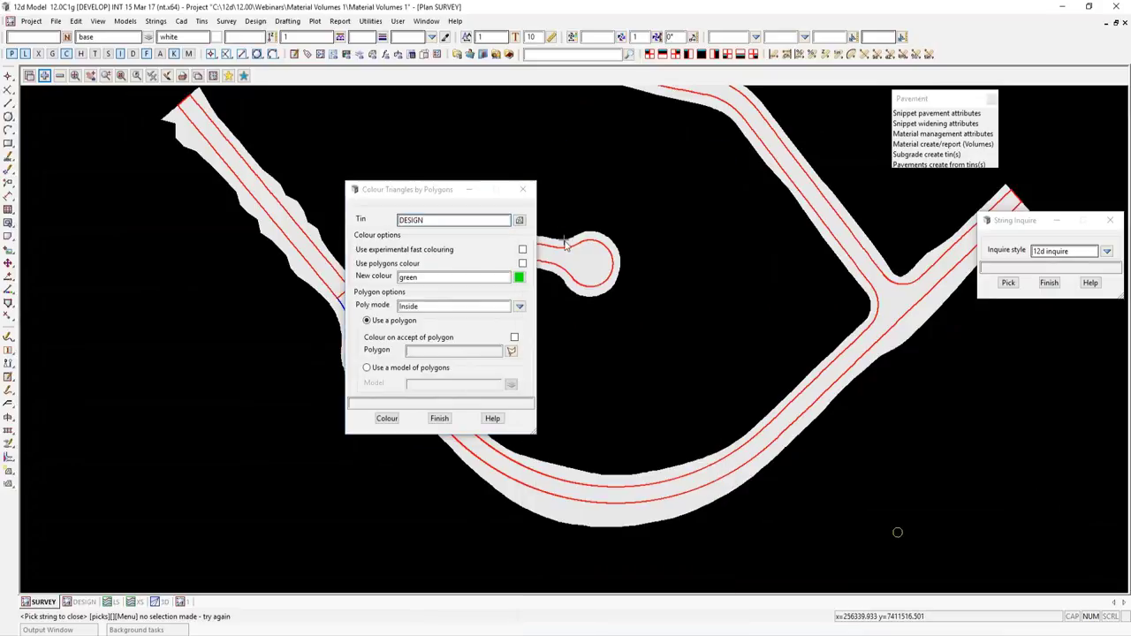
click(522, 263)
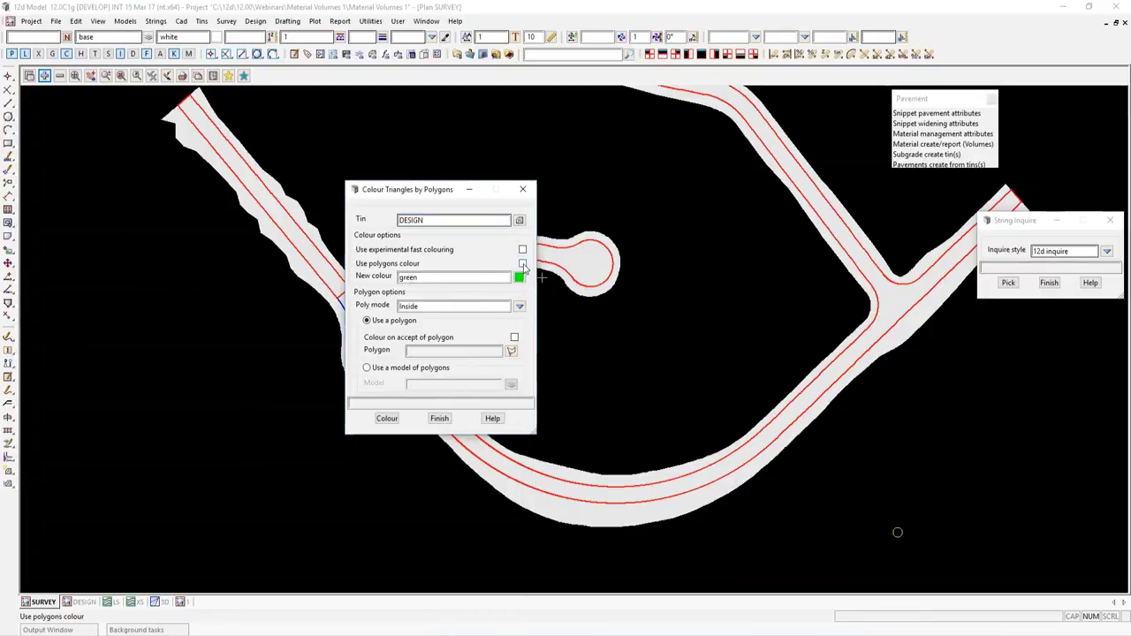
click(514, 338)
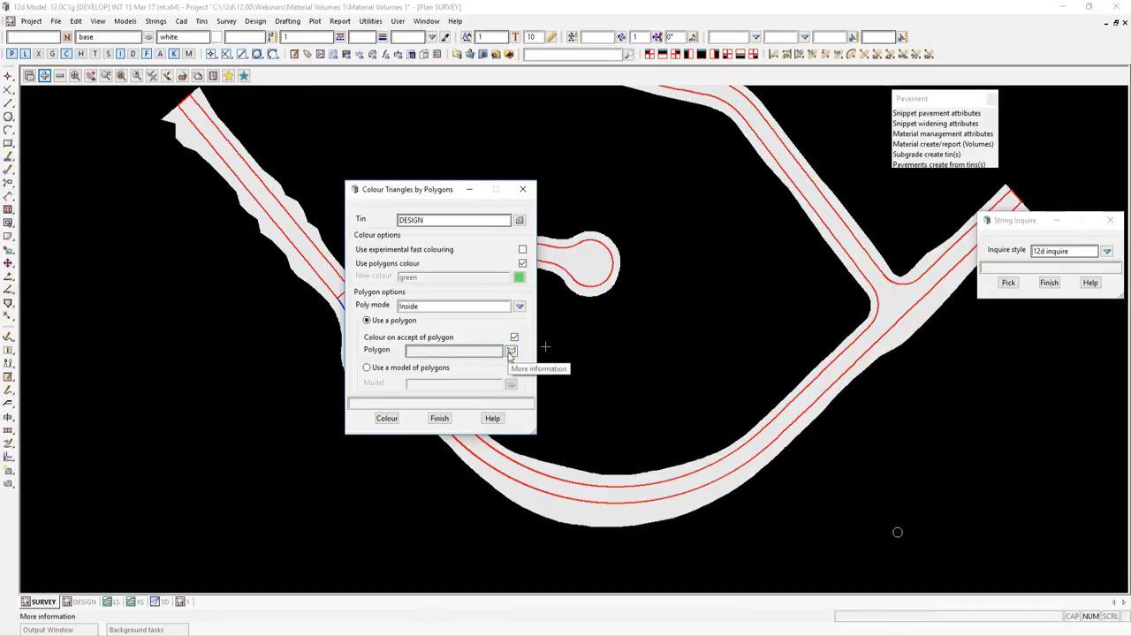
Colour the DESIGN triangles inside the red road polygon by selecting it at the cul-de-sac bulb.
click(510, 352)
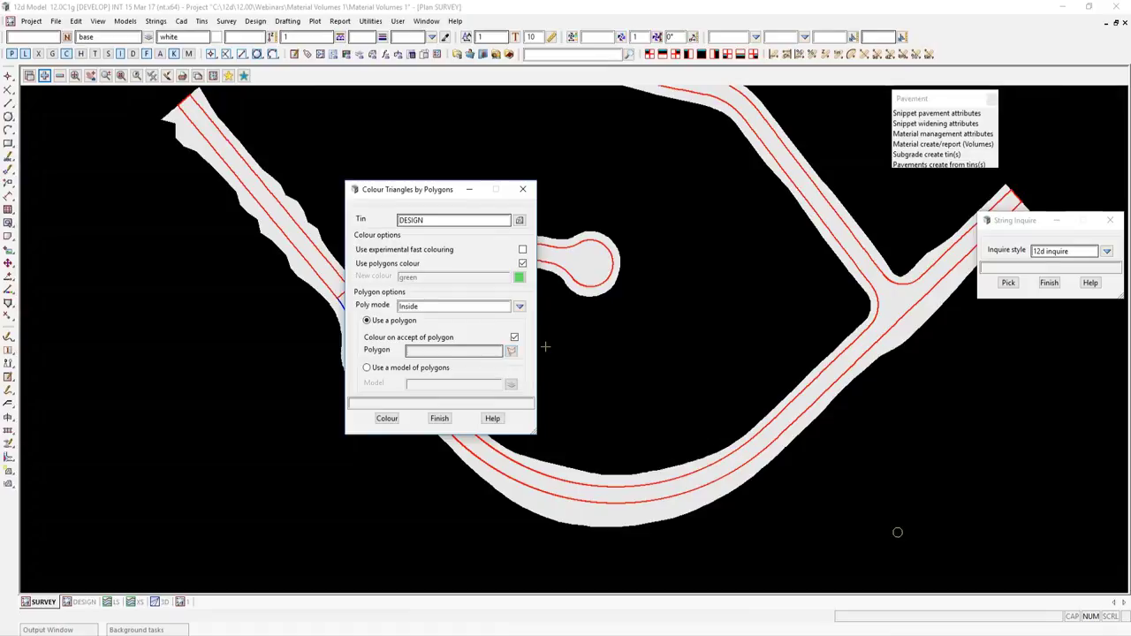
click(602, 284)
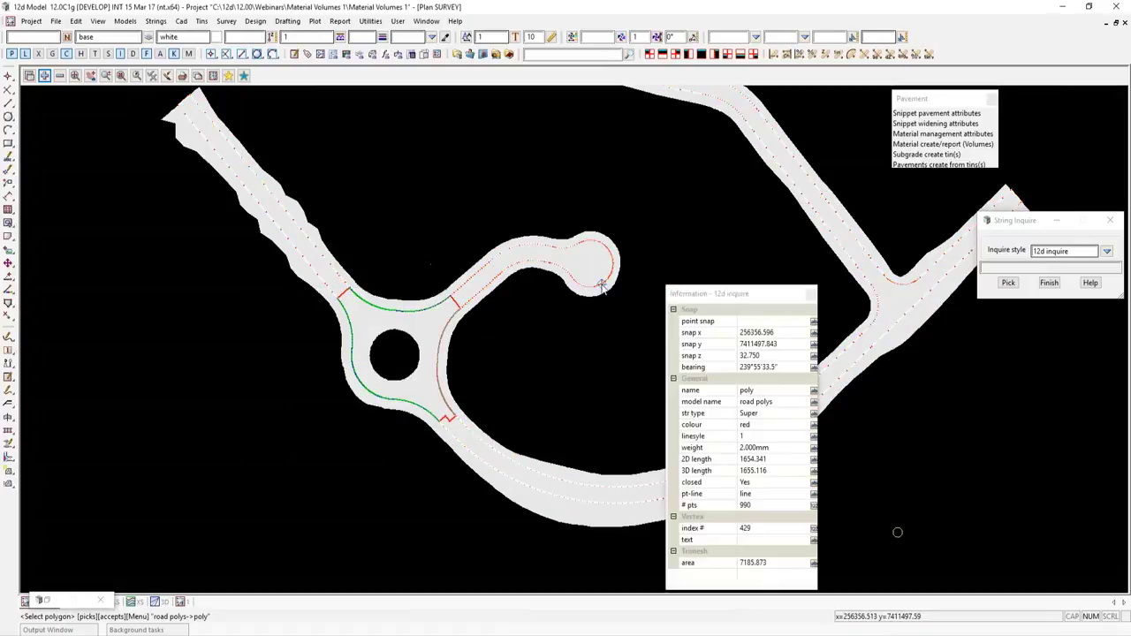
click(602, 284)
Colour the DESIGN triangles inside the blue roundabout polygon, passing over the red road polygon that shares its edge.
scroll(443, 375, up, 4)
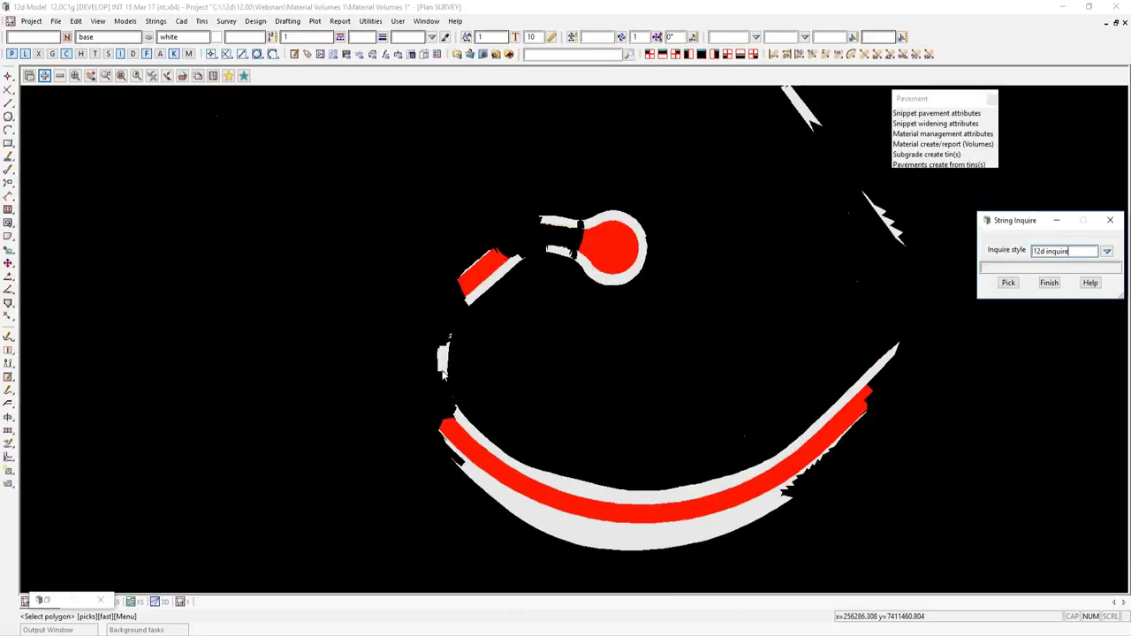
scroll(442, 375, up, 2)
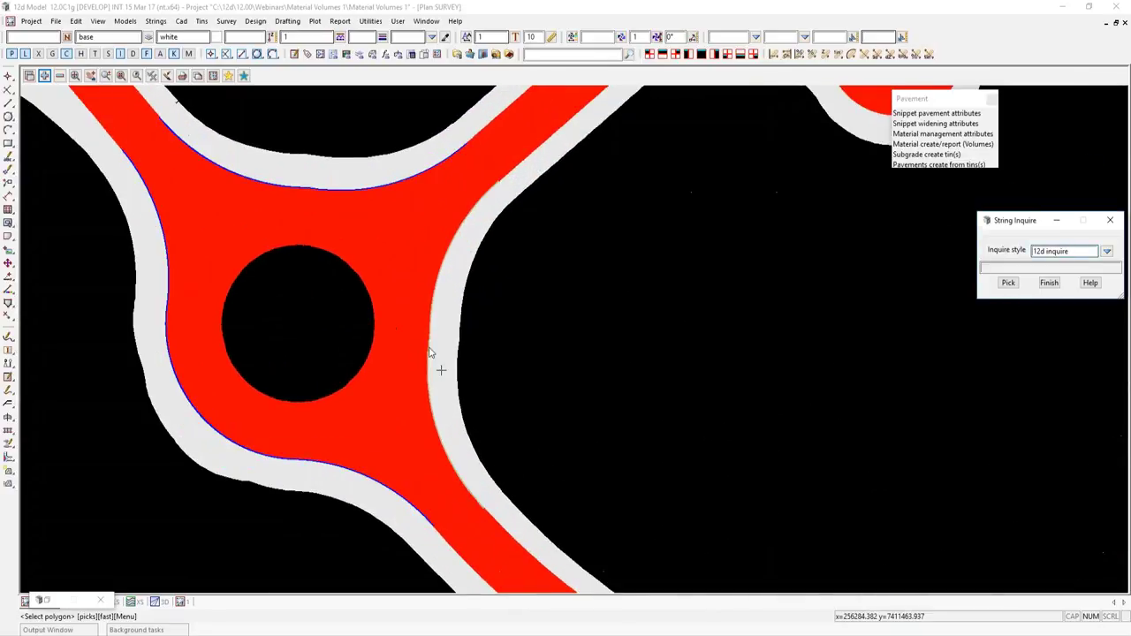
click(441, 371)
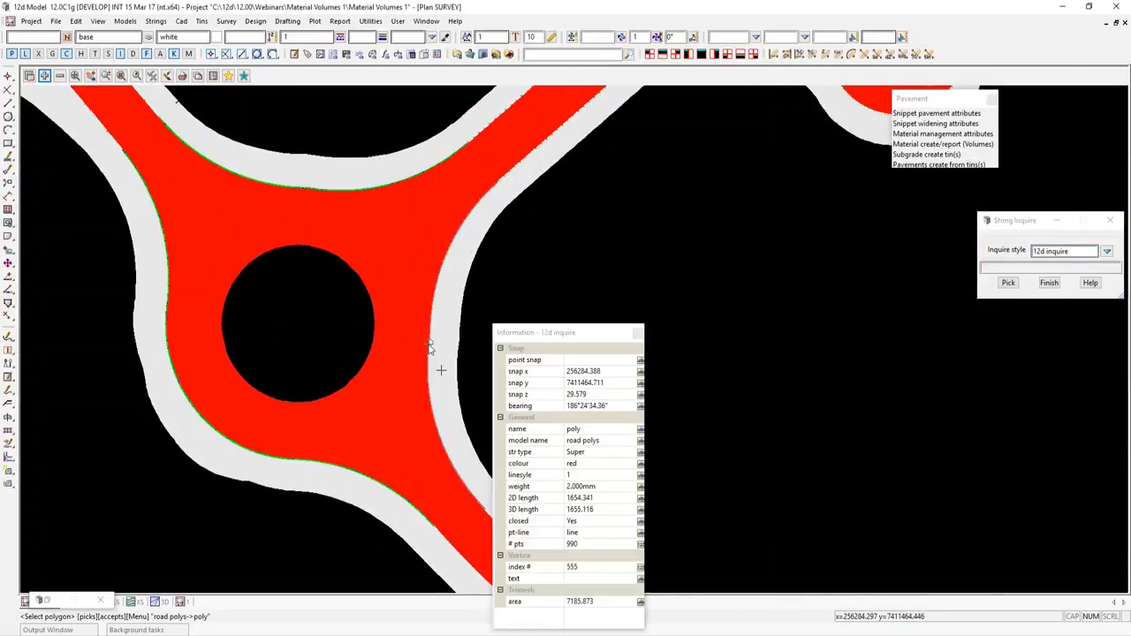
middle_click(429, 347)
click(429, 348)
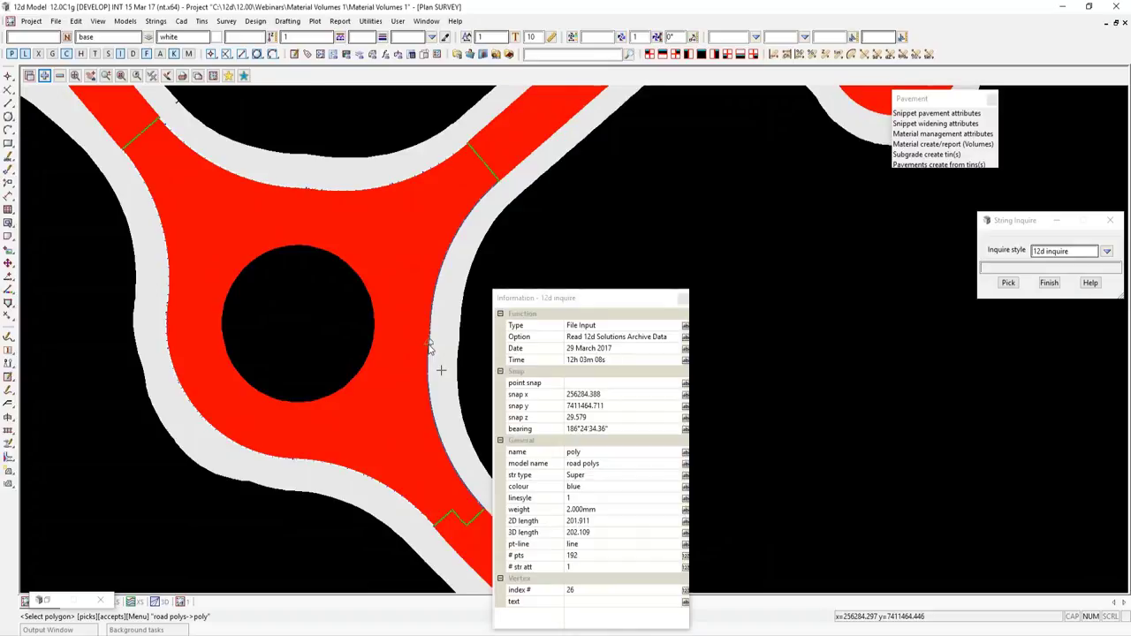
middle_click(429, 347)
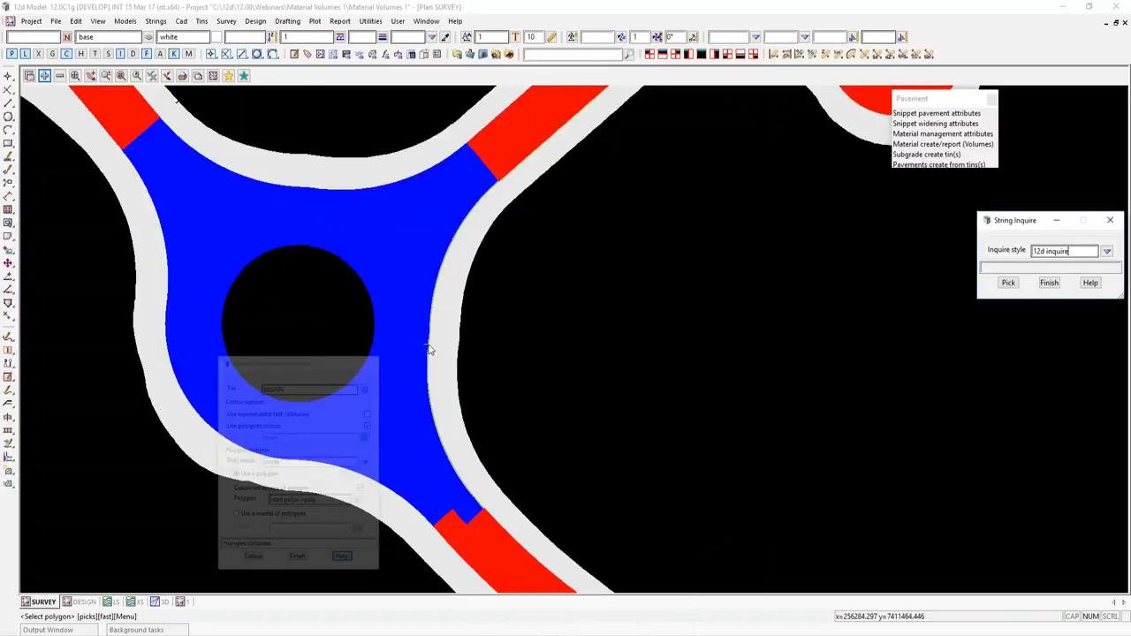
Close the triangle colouring and string inquiry tools and move the floating Pavement toolbar clear of the drawing.
scroll(429, 350, down, 2)
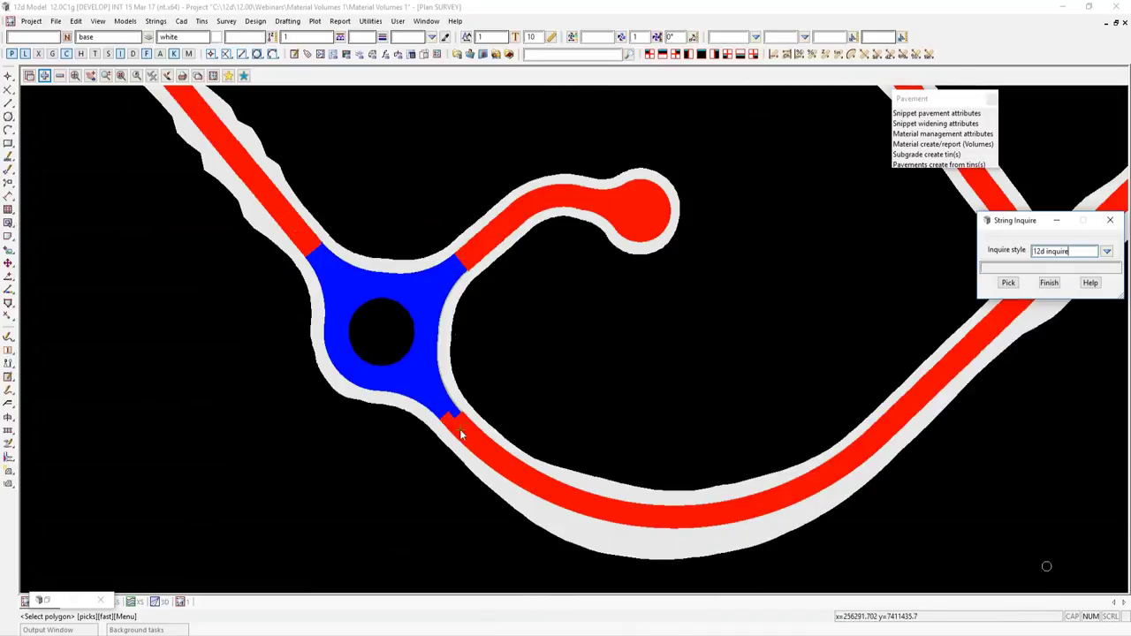
scroll(458, 425, up, 2)
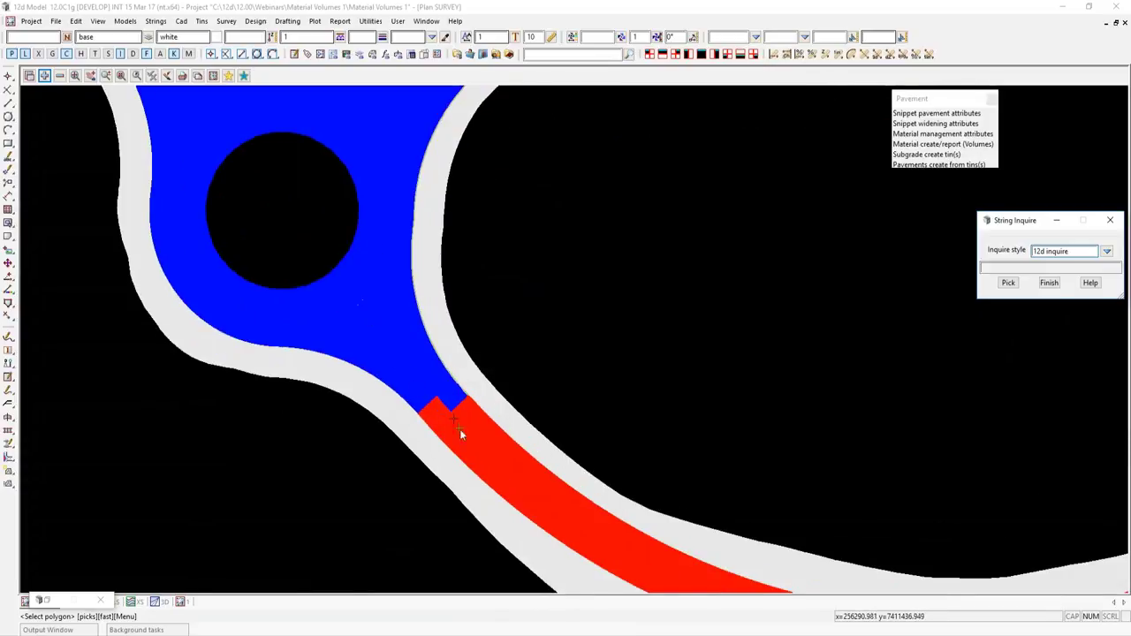
scroll(451, 402, down, 4)
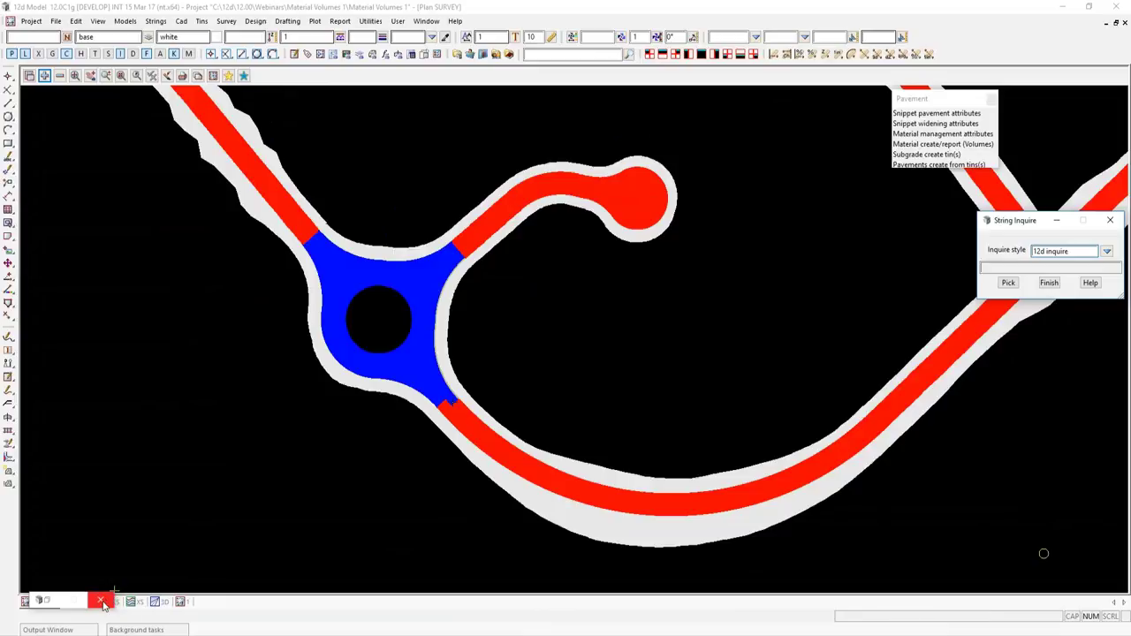
click(1049, 282)
drag(928, 99, 879, 95)
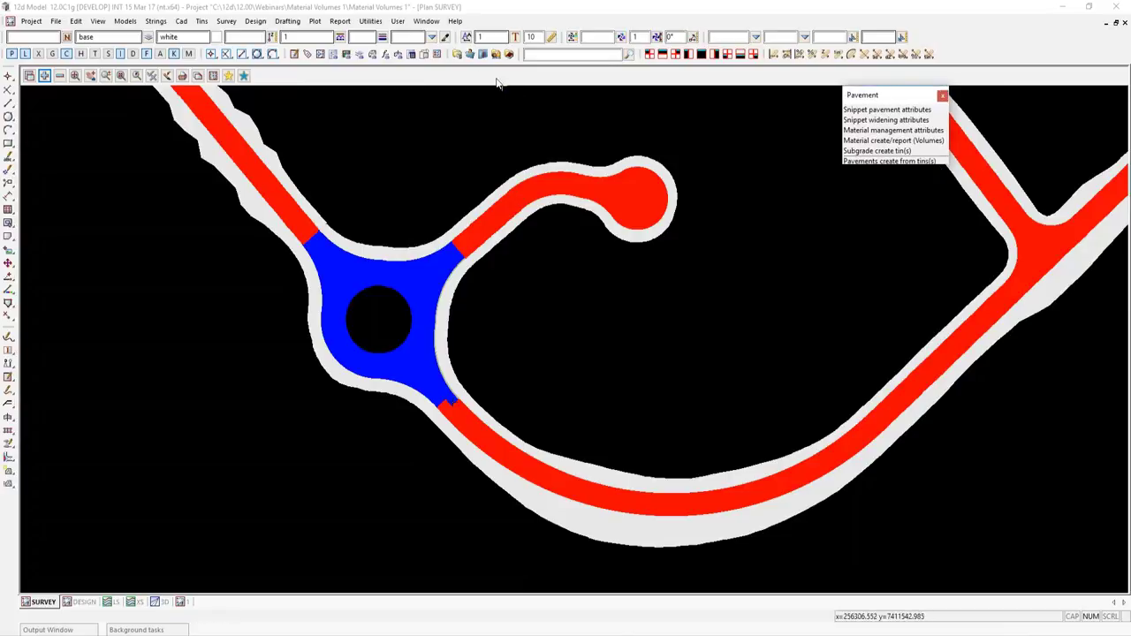
Open the pavement Material Manager for the material management attributes, enlarge it and widen its material tree.
click(398, 21)
mouse_move(433, 66)
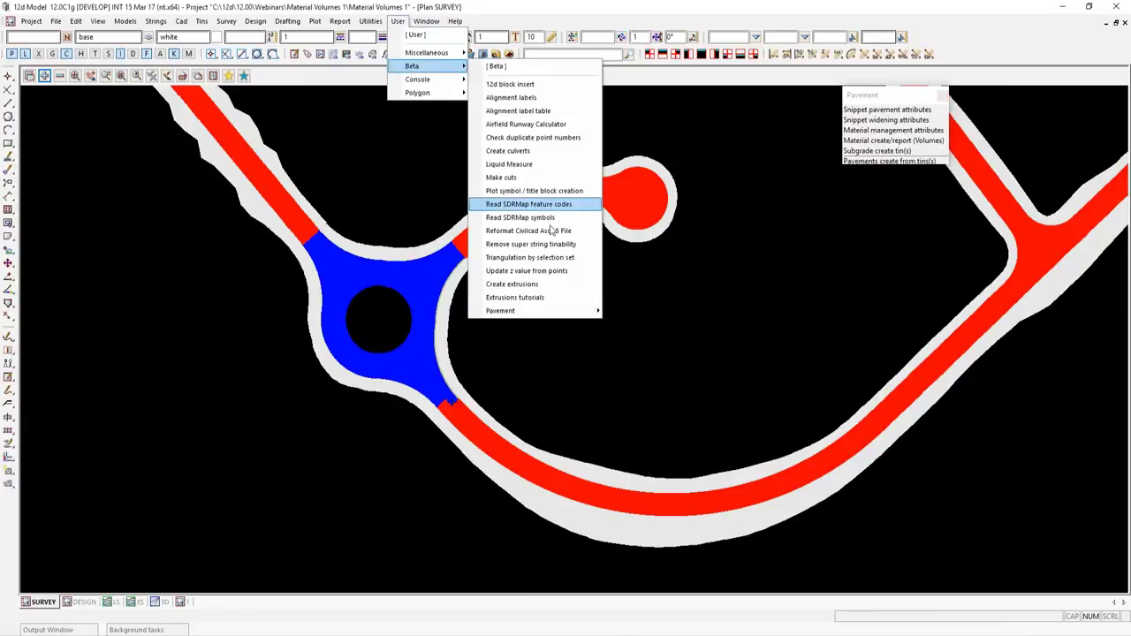
mouse_move(574, 314)
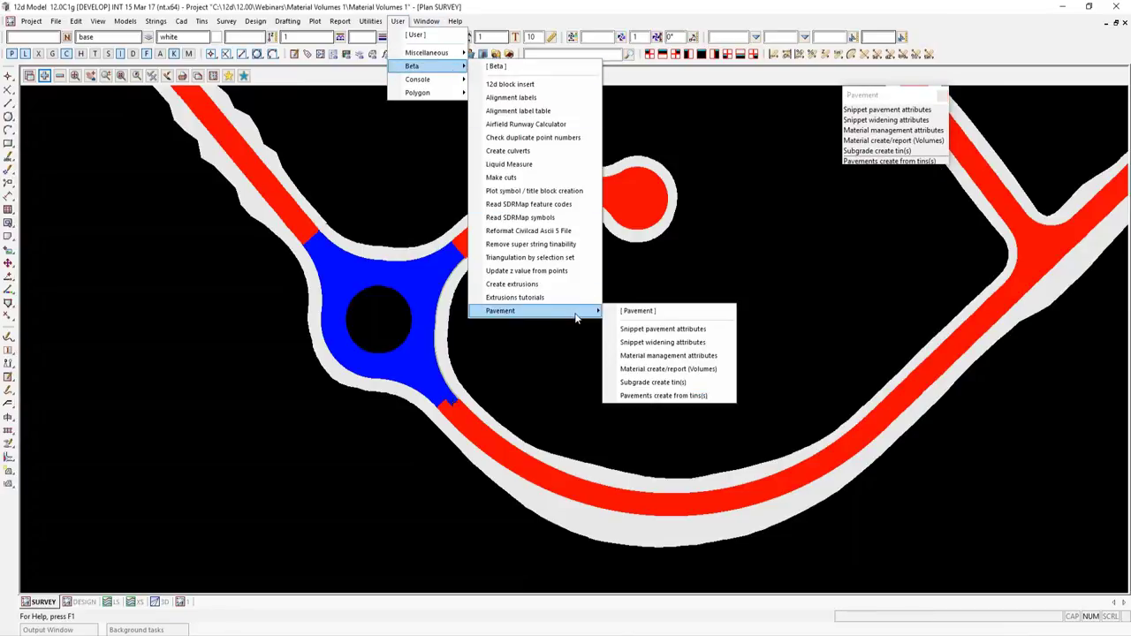
click(669, 356)
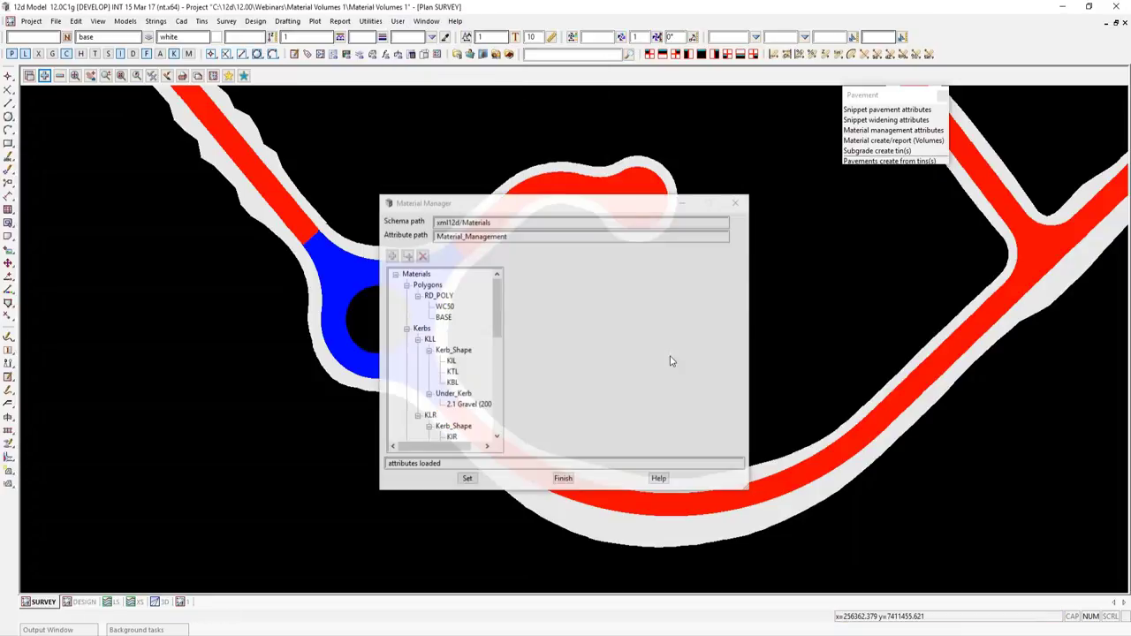
drag(619, 207, 755, 182)
drag(678, 467, 681, 579)
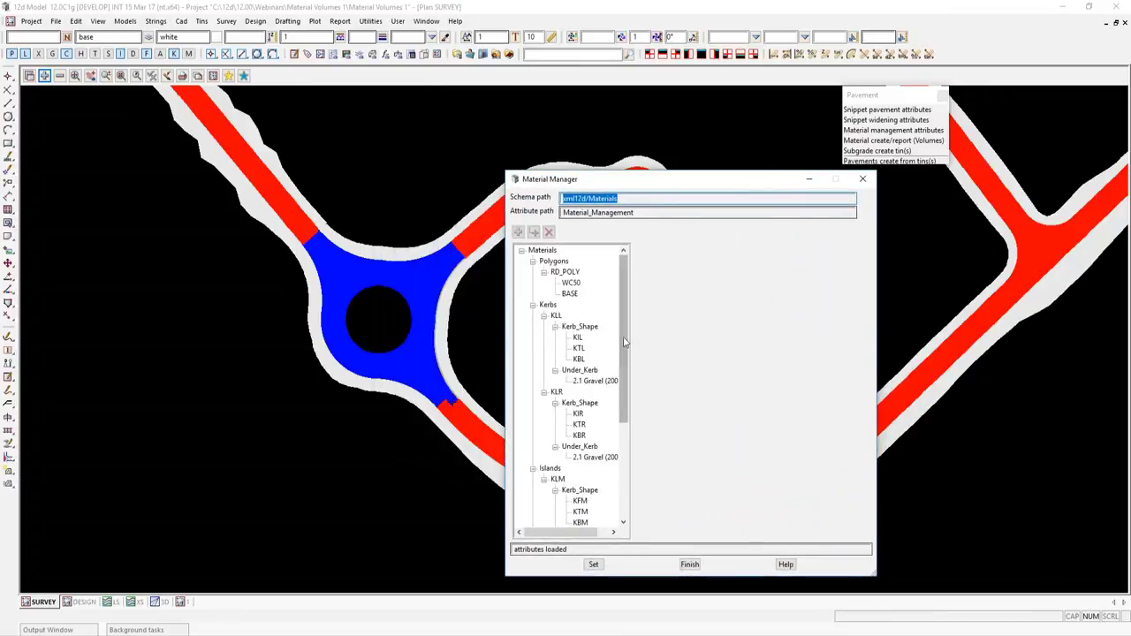
drag(627, 327, 694, 326)
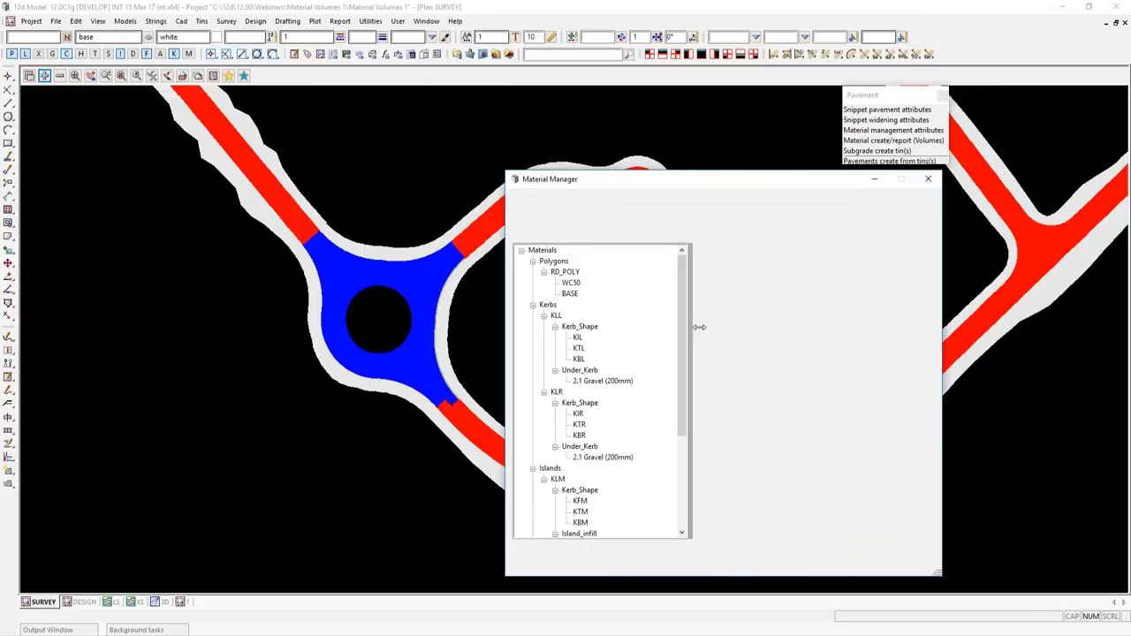
Collapse the Polygons, Kerbs and Islands groups in the material tree and keep the Tins group expanded.
click(532, 261)
click(533, 272)
click(533, 283)
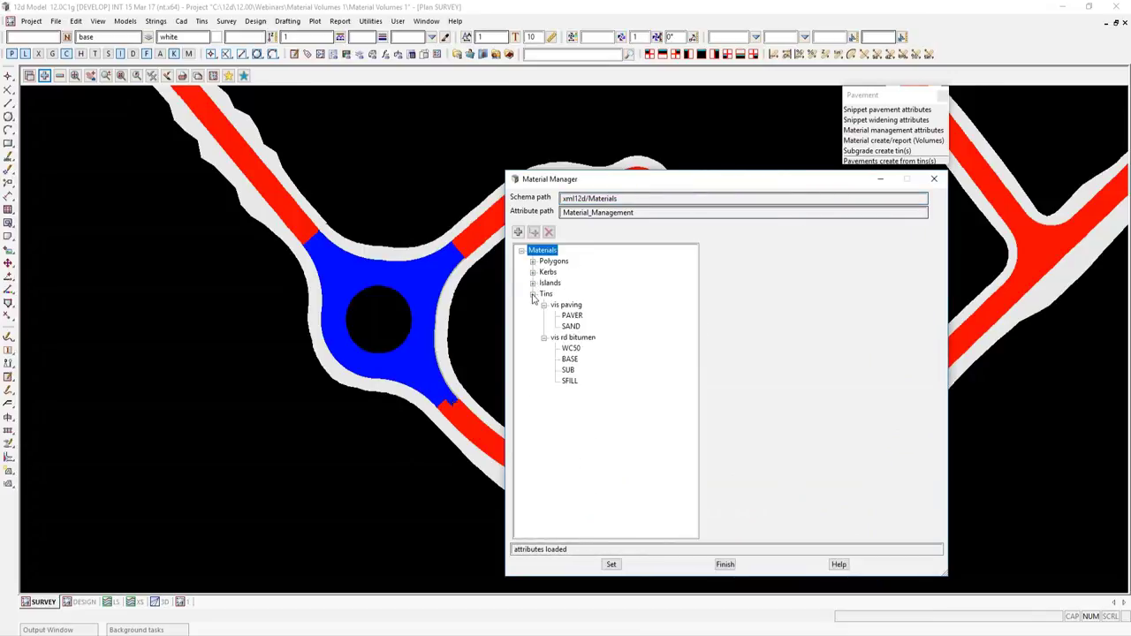
click(533, 294)
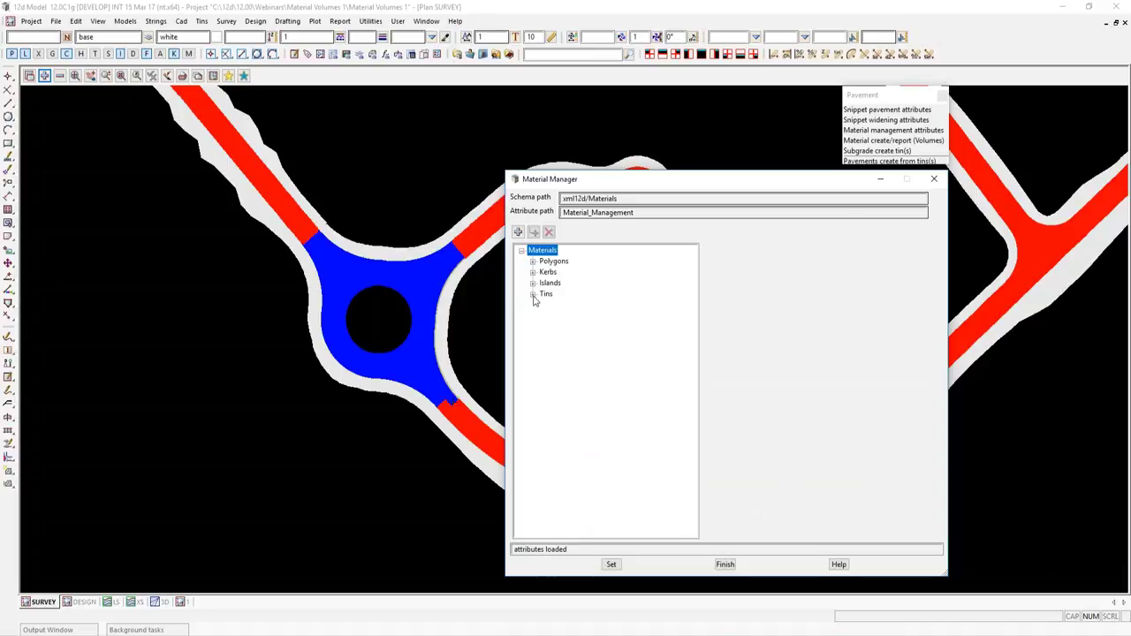
click(533, 294)
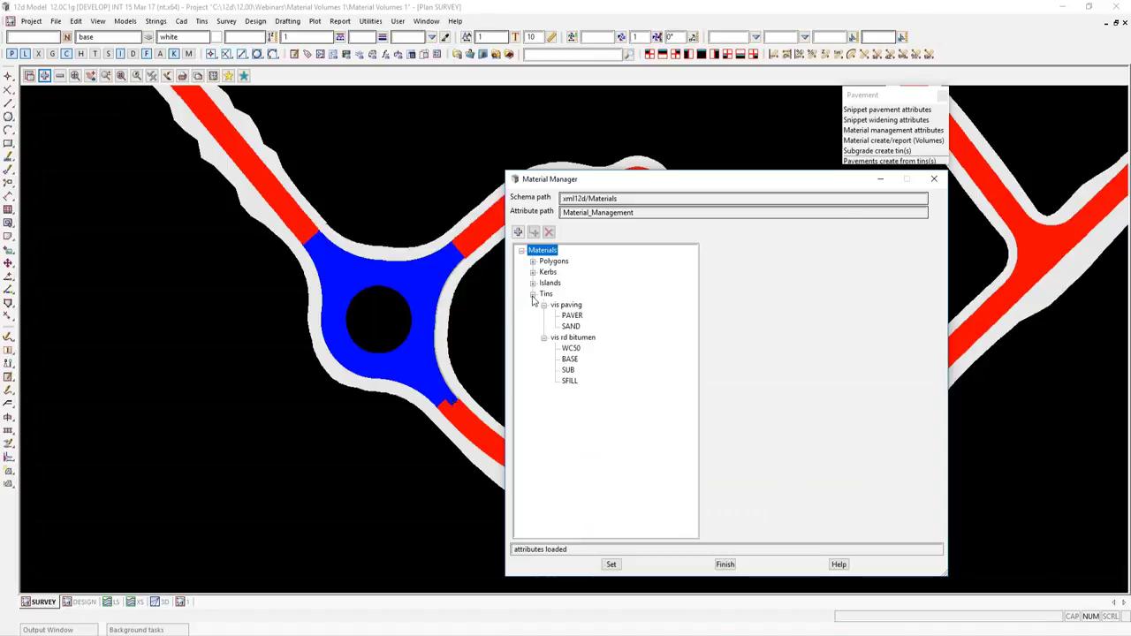
Set the vis rd bitumen tin group's triangle colour to red and its description to Type A.
click(569, 341)
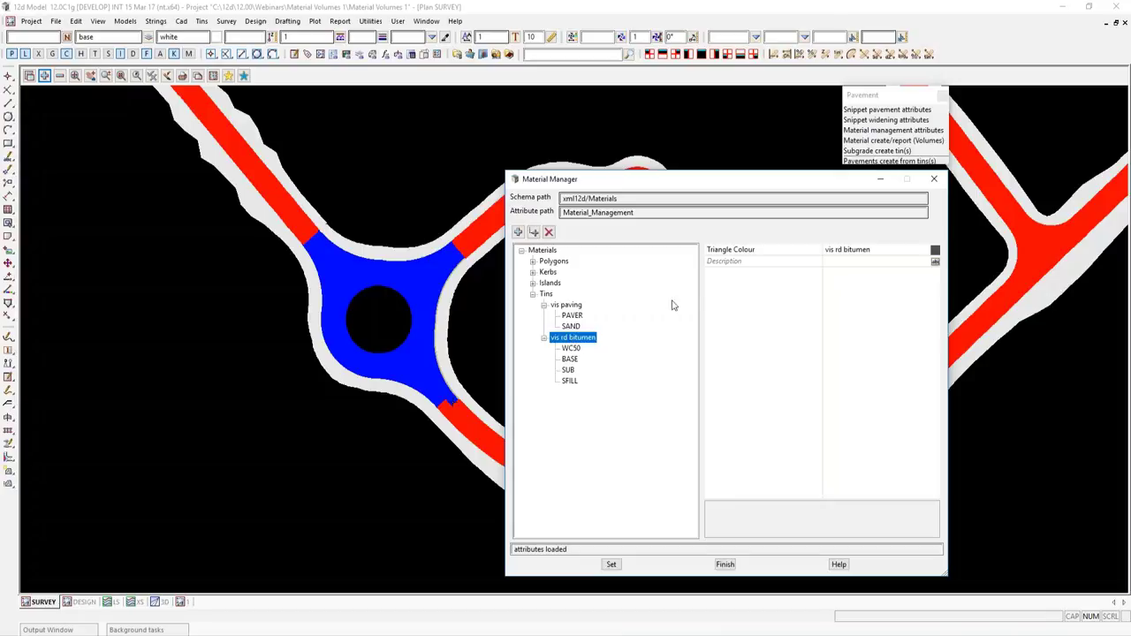
click(881, 251)
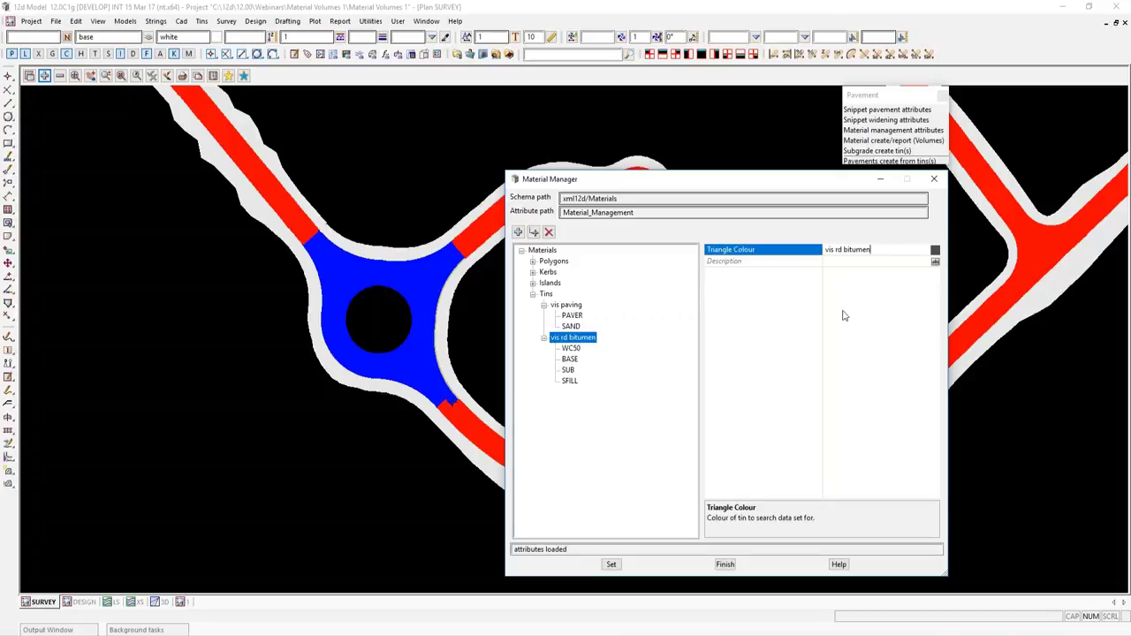
drag(871, 250, 825, 253)
key(Delete)
key(Return)
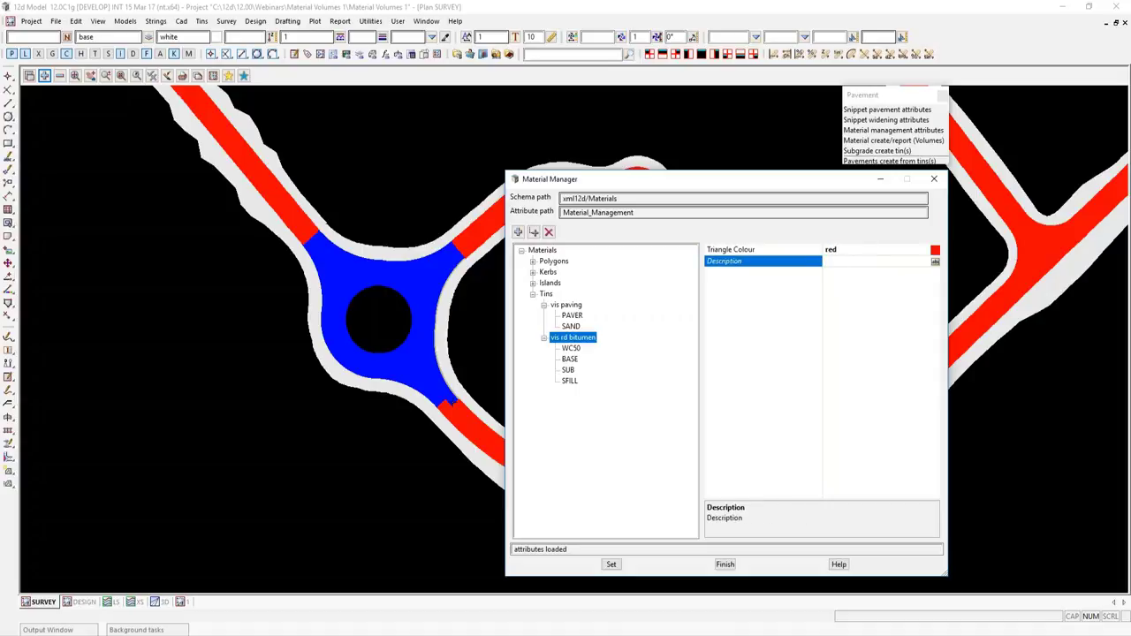
text(Type A)
Rename the WC50 material in the red tin group as DG10 (30mm) and set its depth to -0.030.
click(579, 355)
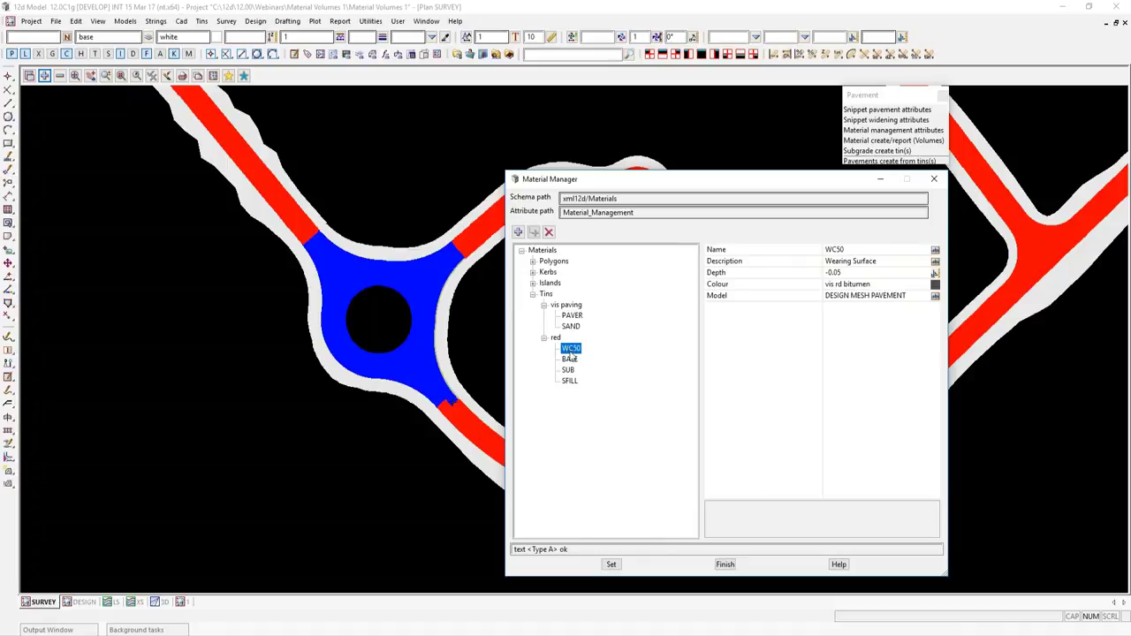
click(849, 249)
click(849, 249)
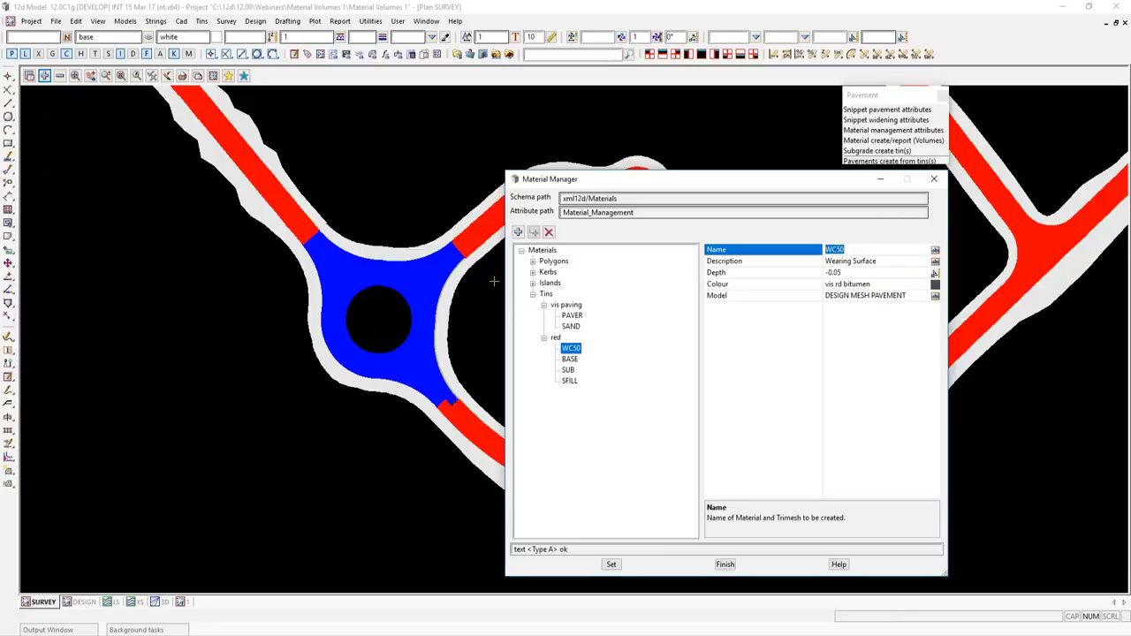
text(DG10 (30mm)
click(843, 274)
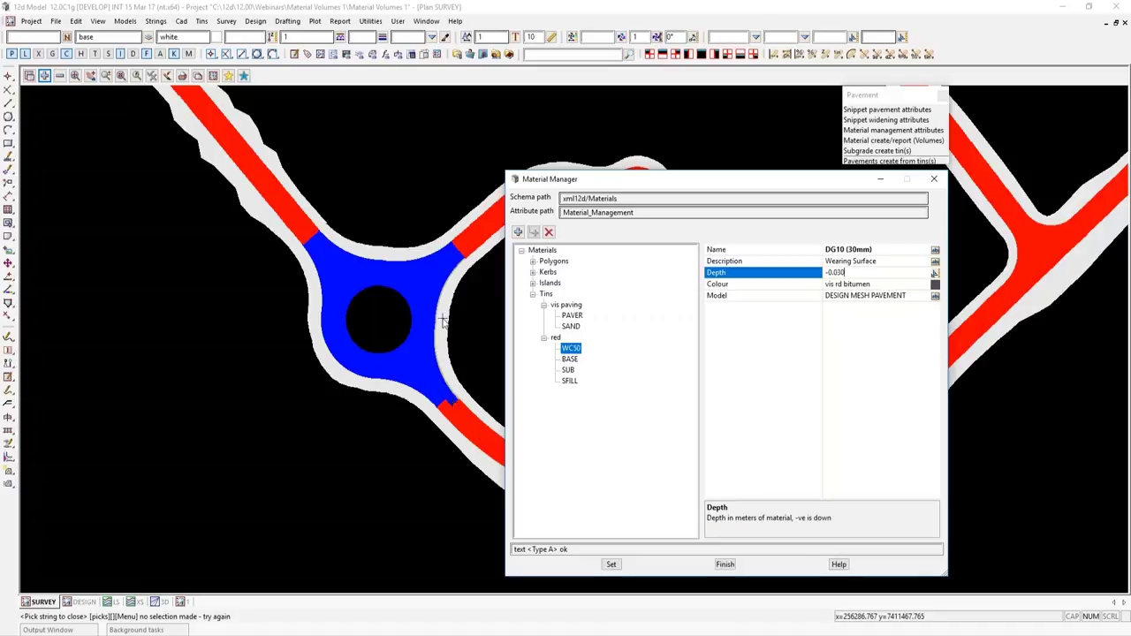
click(874, 284)
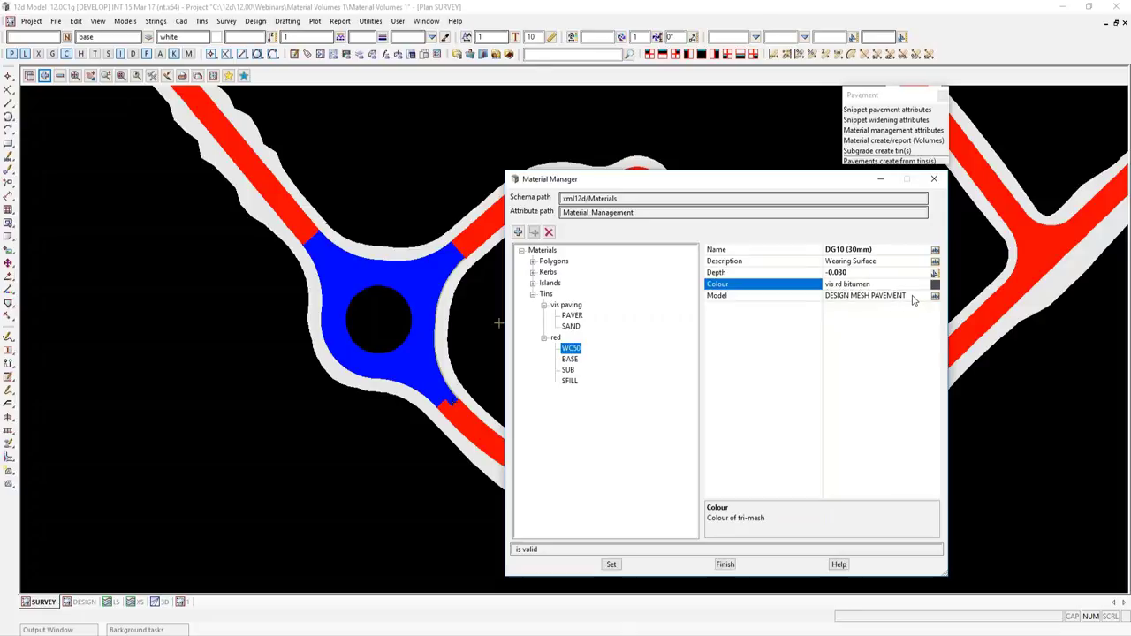
click(912, 298)
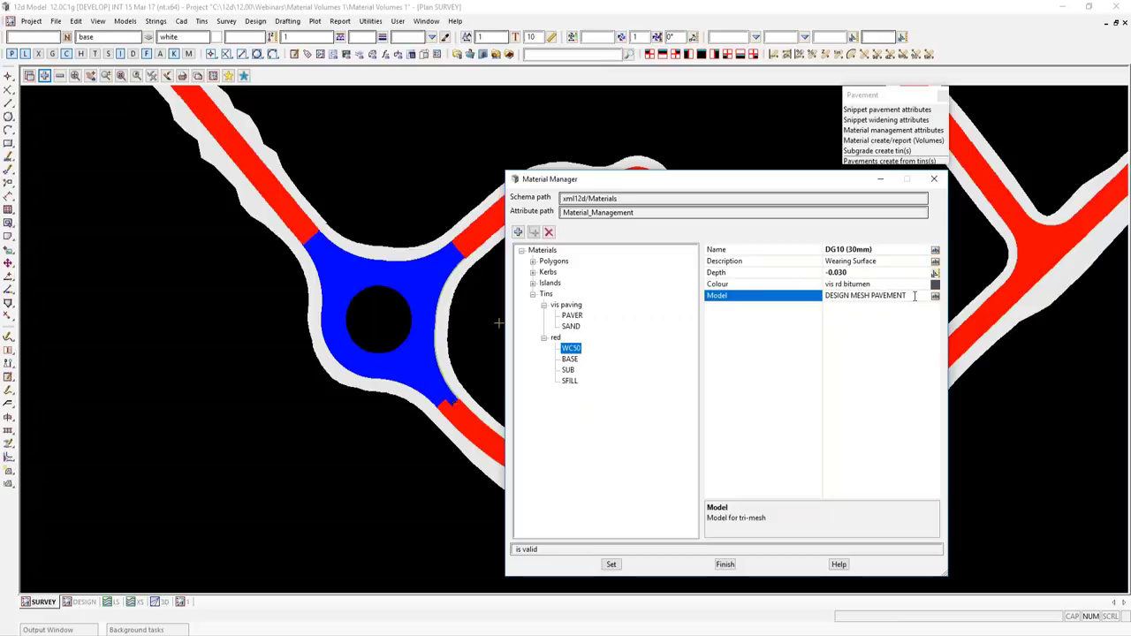
Rename the BASE material in the red tin group as 2.1 Gravel, reusing the text of its description without the thickness.
click(571, 360)
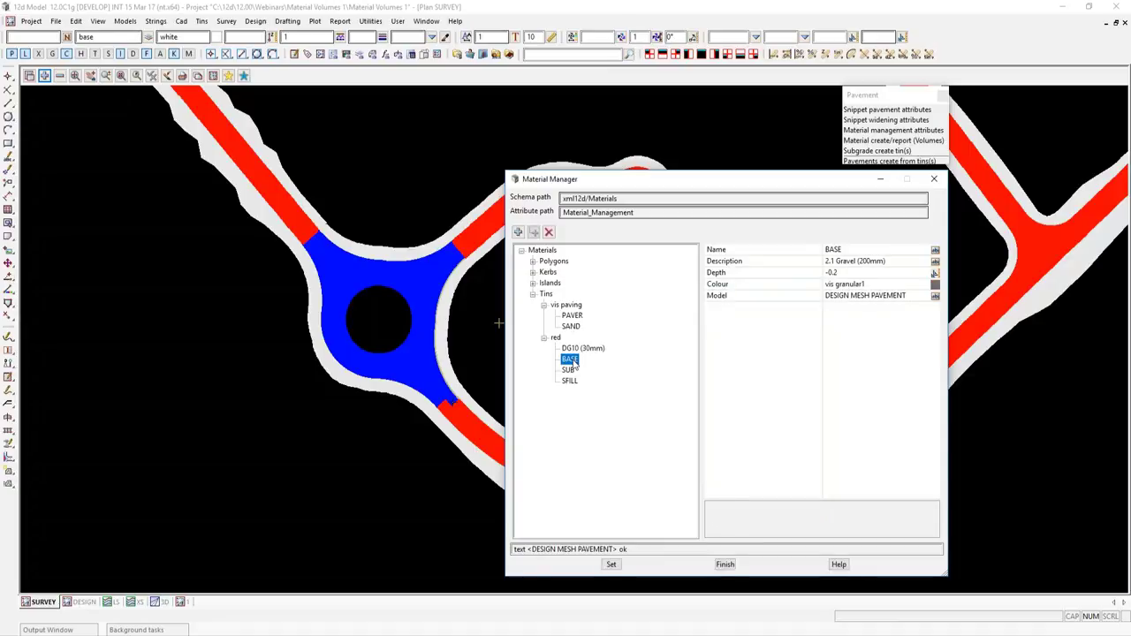
click(894, 263)
drag(894, 263, 823, 265)
key(ctrl+c)
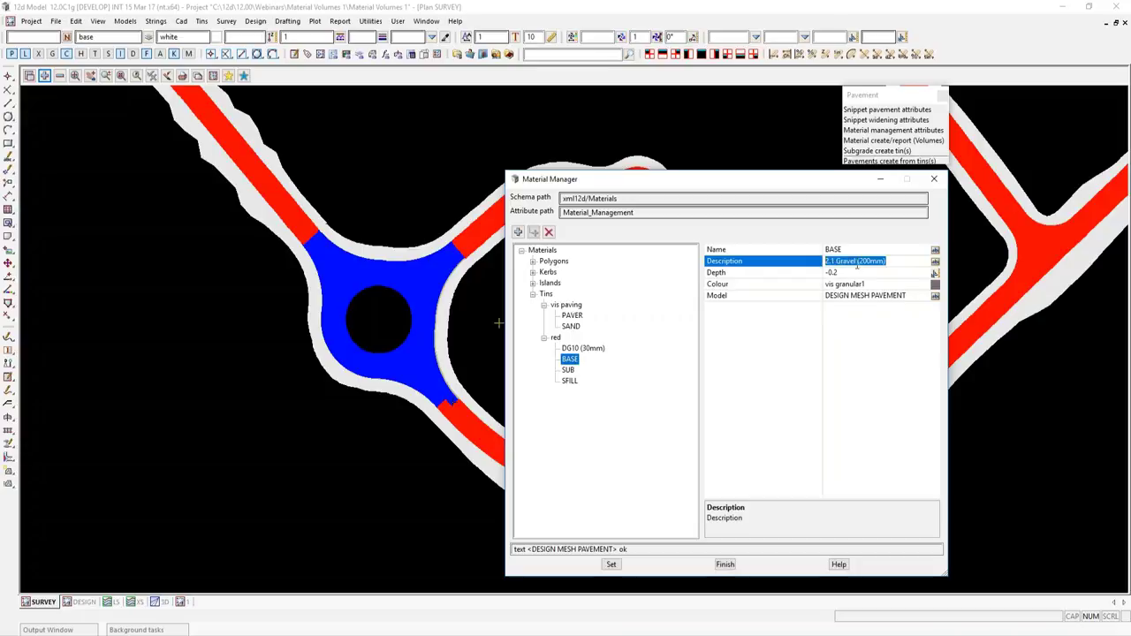
click(816, 253)
key(ctrl+v)
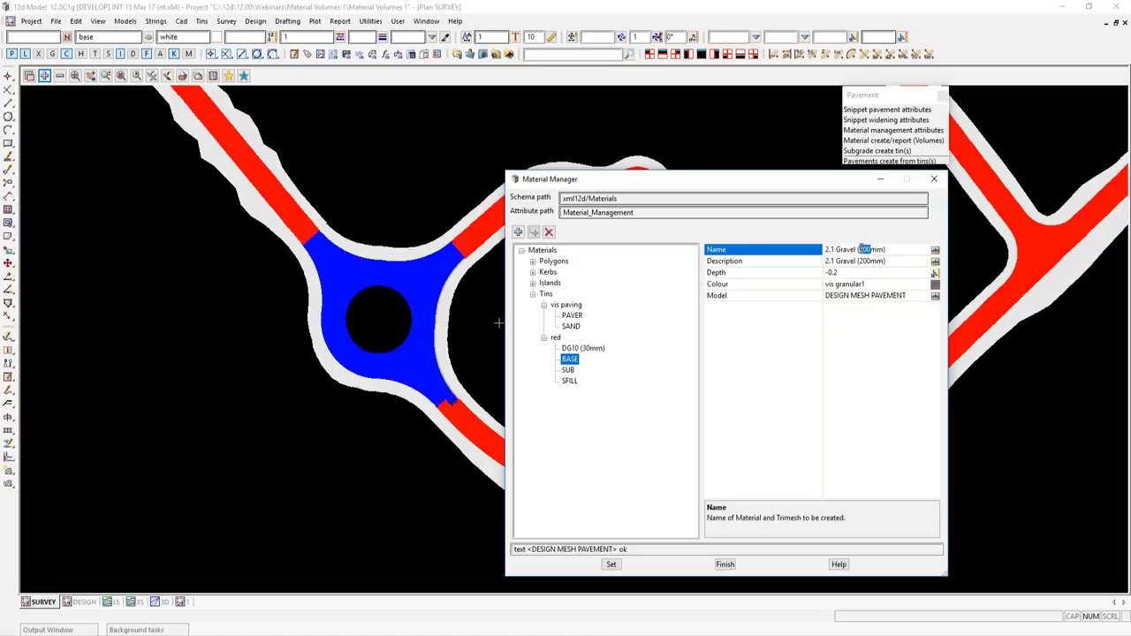
drag(886, 250, 857, 255)
key(BackSpace)
Clear the 2.1 Gravel material's description and set its depth to -0.17.
click(881, 263)
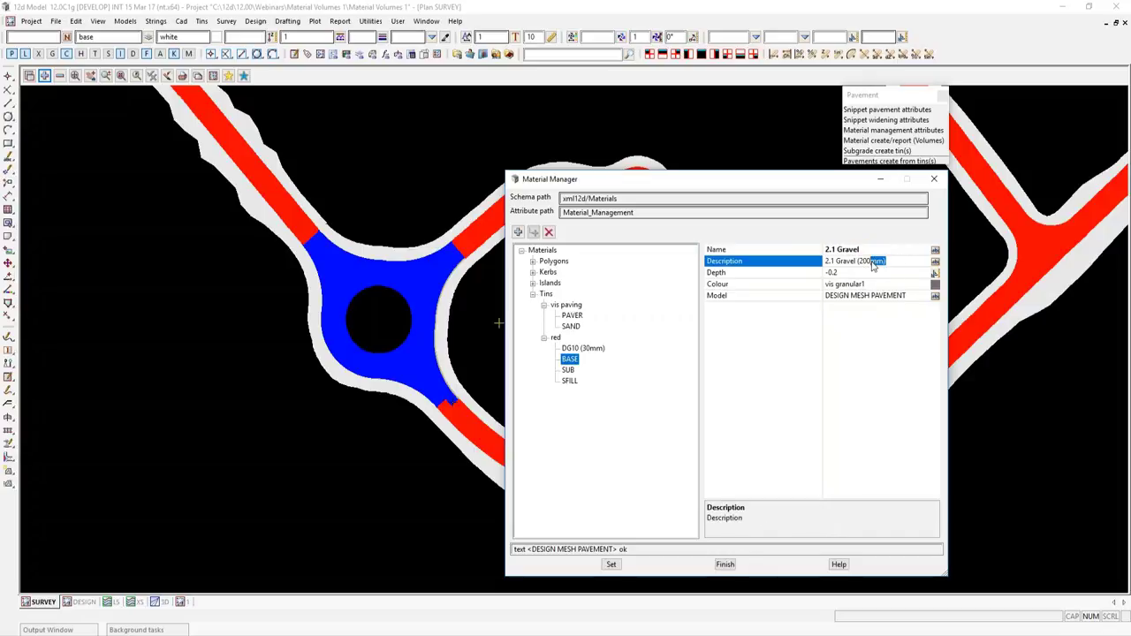
drag(883, 264, 822, 267)
key(BackSpace)
click(852, 276)
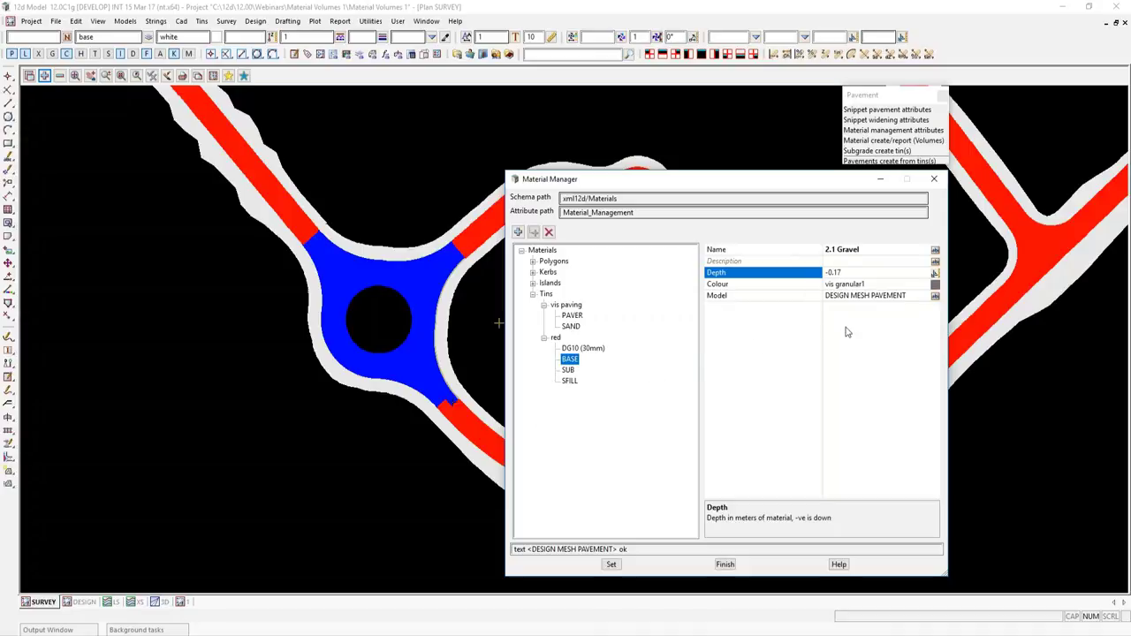
click(859, 301)
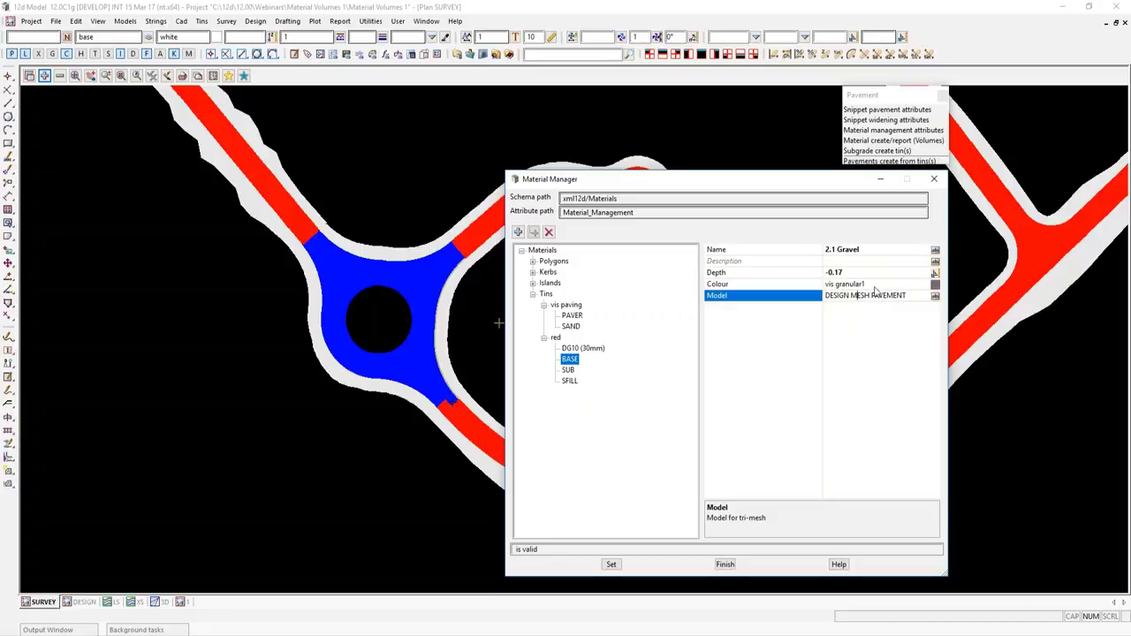
click(875, 284)
Rename the SUB material in the red tin group as 2.4 Gravel and clear its description.
click(569, 371)
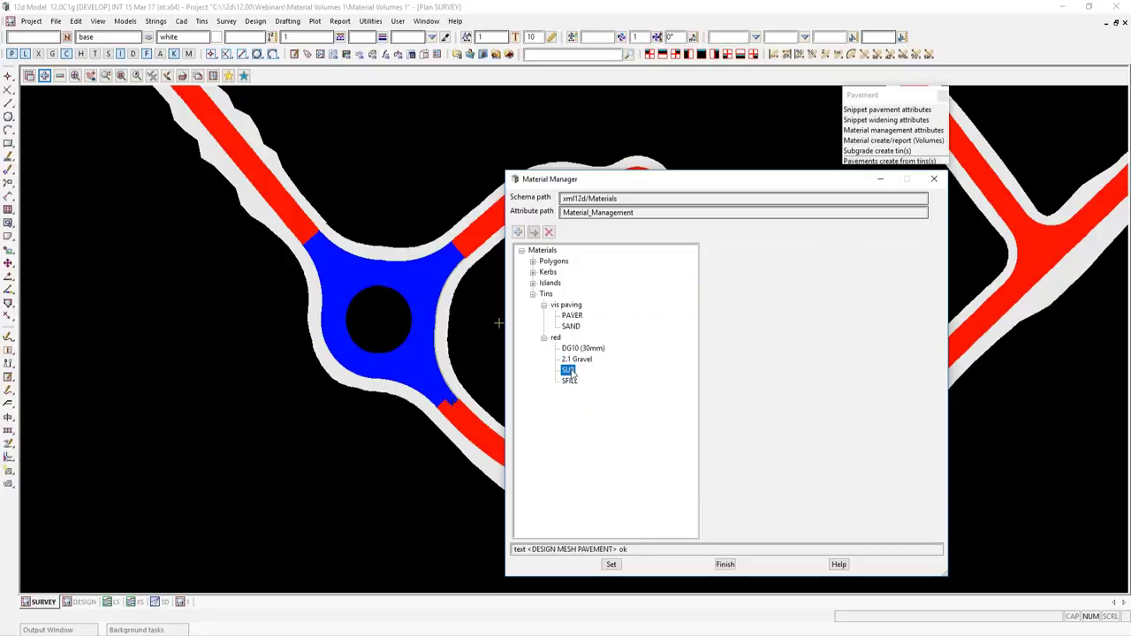
click(841, 252)
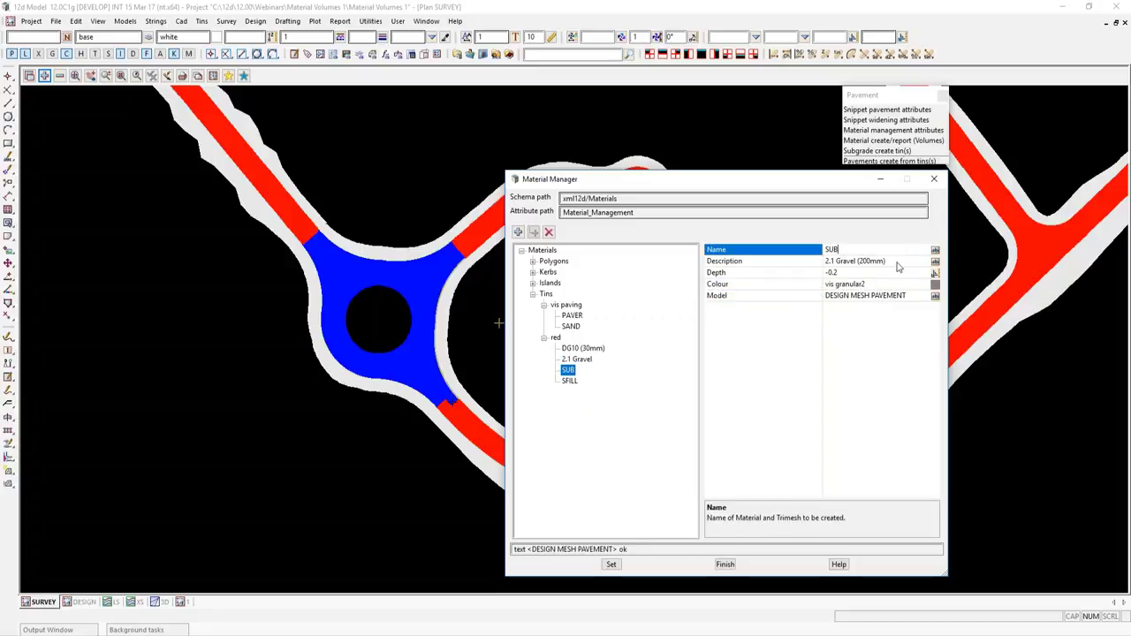
double_click(835, 250)
text(2.4 Gravel)
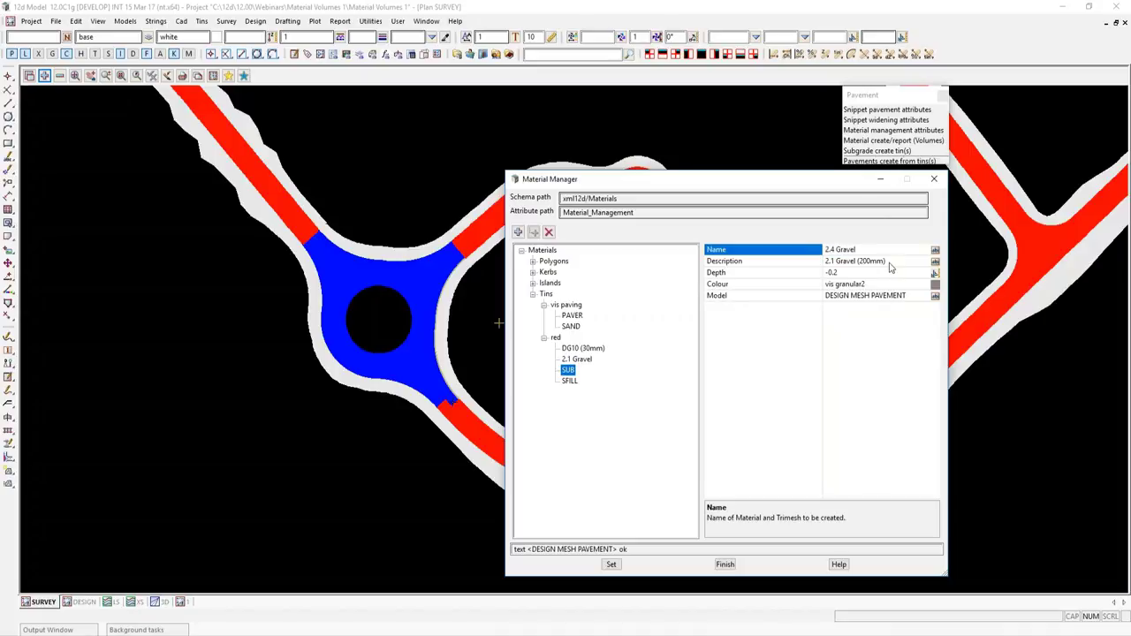
drag(888, 261, 823, 266)
key(BackSpace)
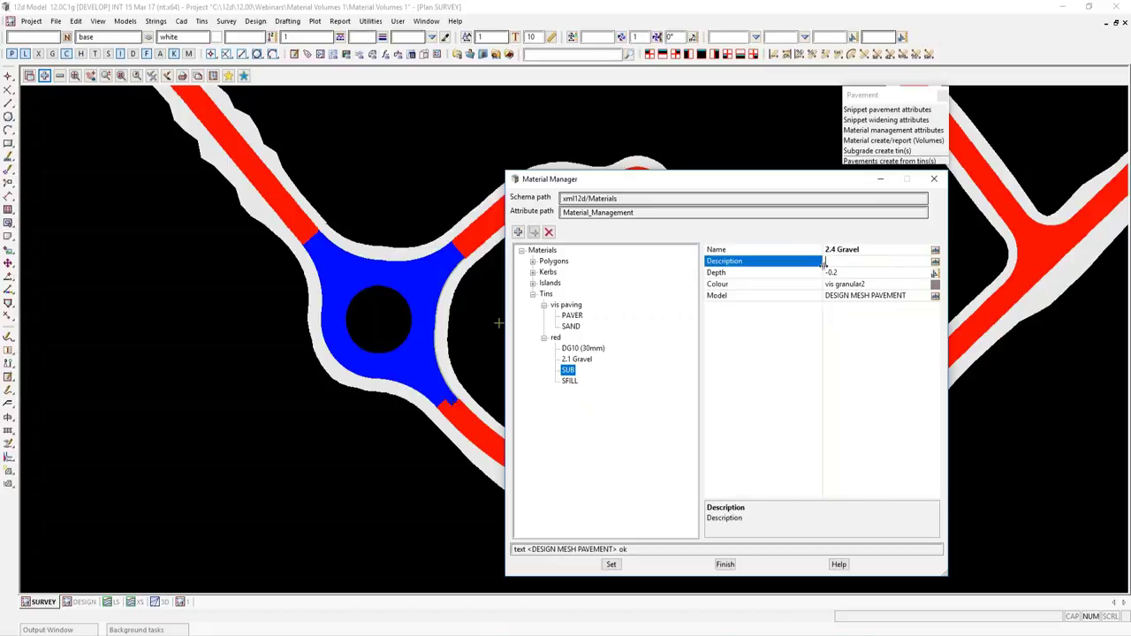
Delete the SFILL material from the red tin group.
click(854, 273)
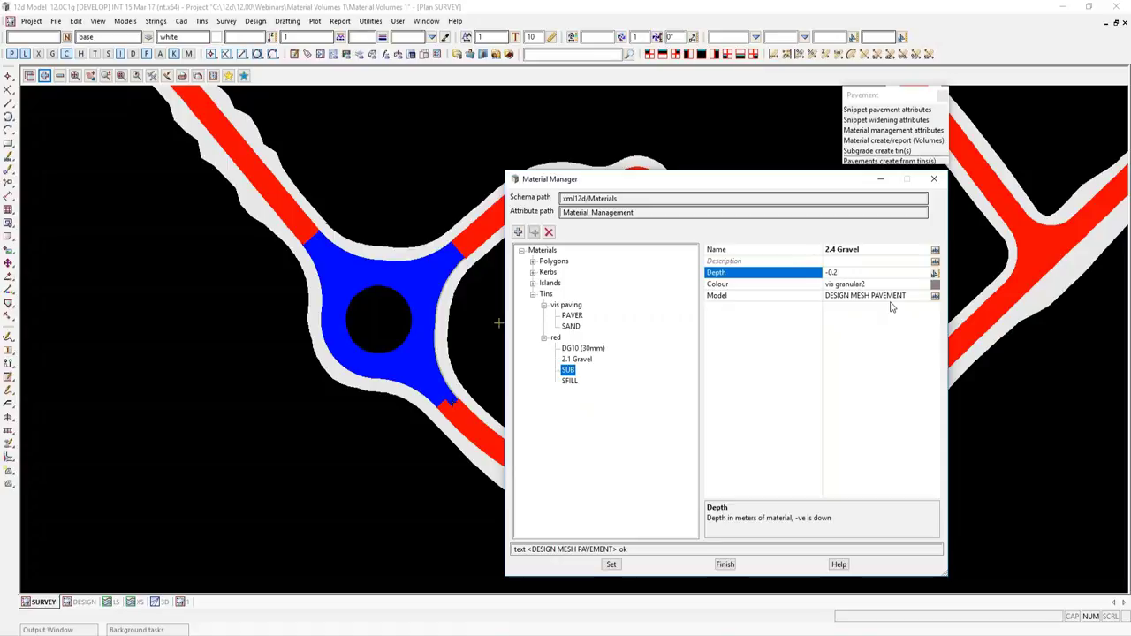
click(865, 297)
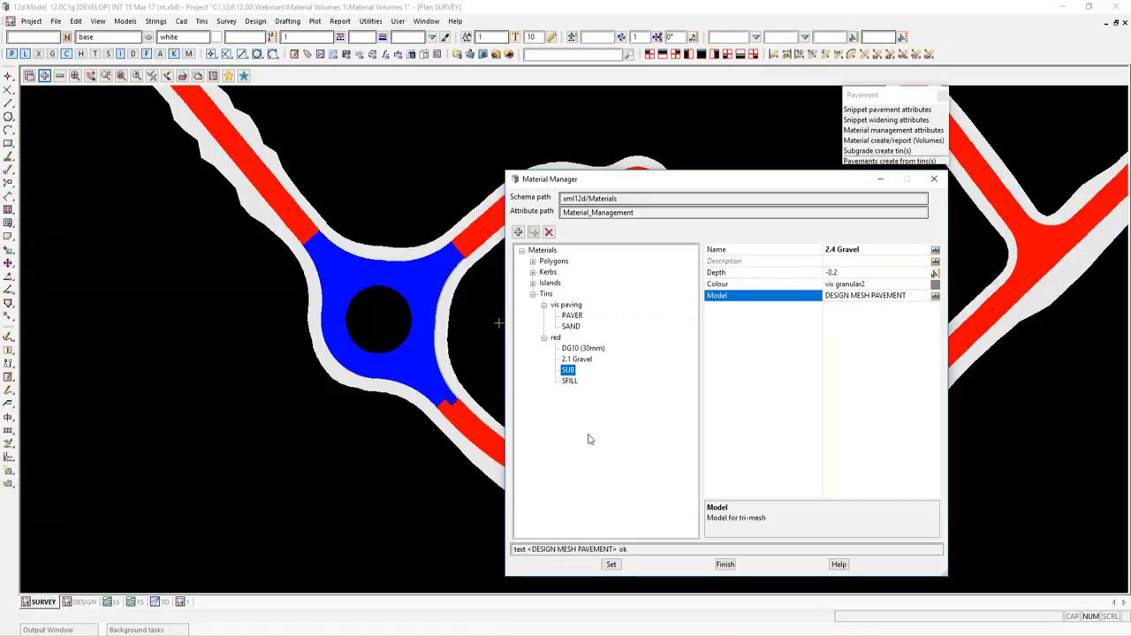
click(569, 381)
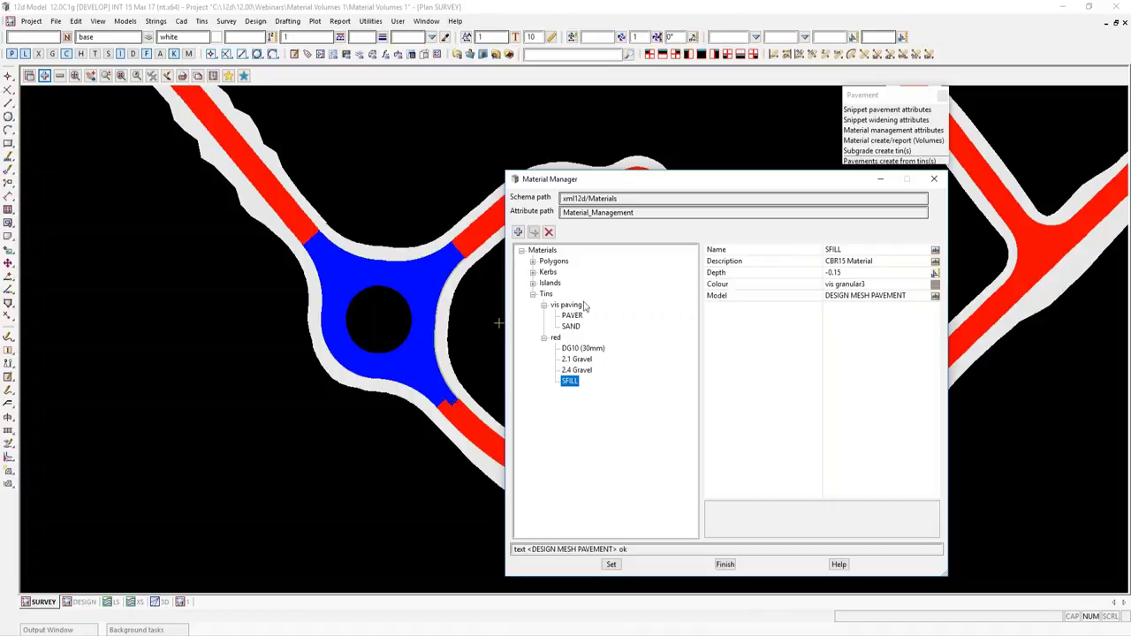
click(548, 232)
Add a tin group with triangle colour blue, name its layer DG10 (50mm) and set the layer's depth to -0.05.
click(540, 339)
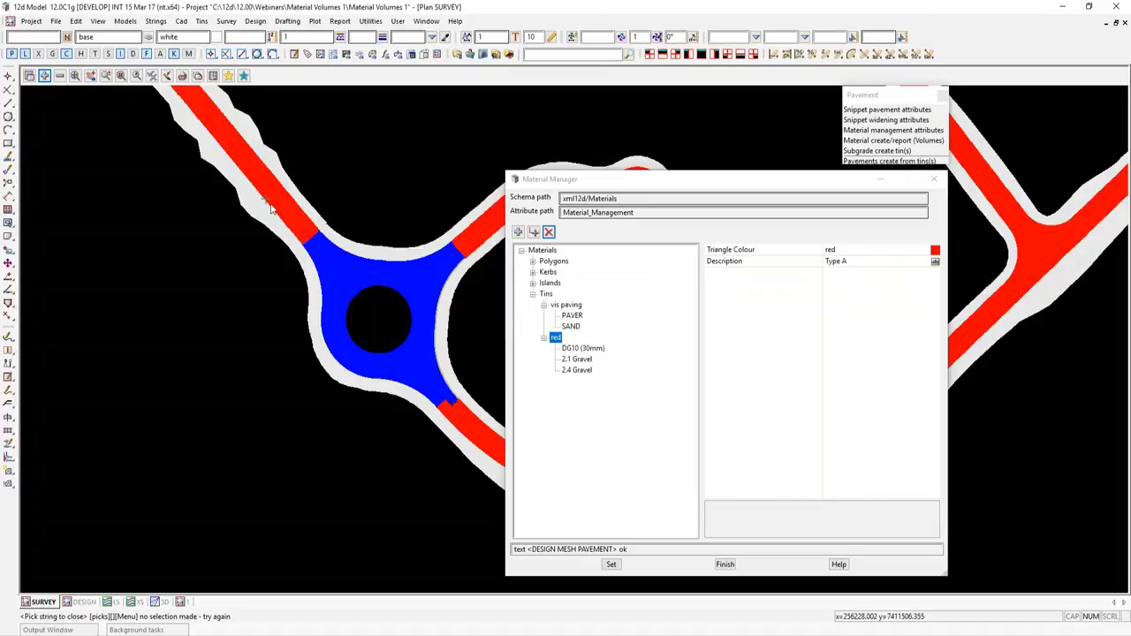
click(519, 231)
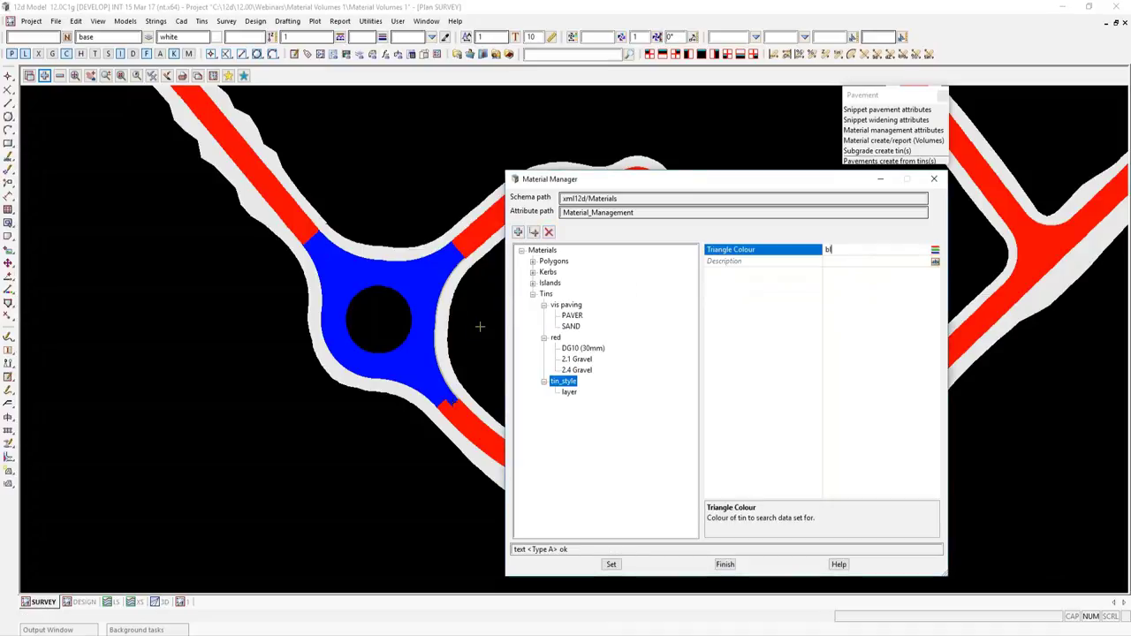
click(570, 393)
click(841, 250)
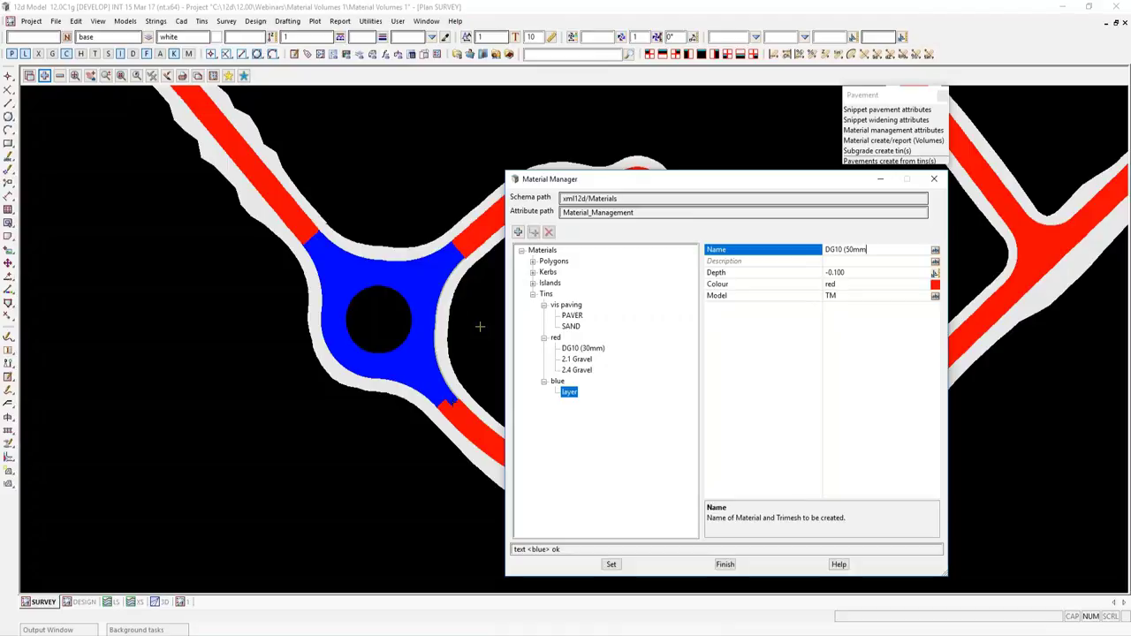
click(848, 273)
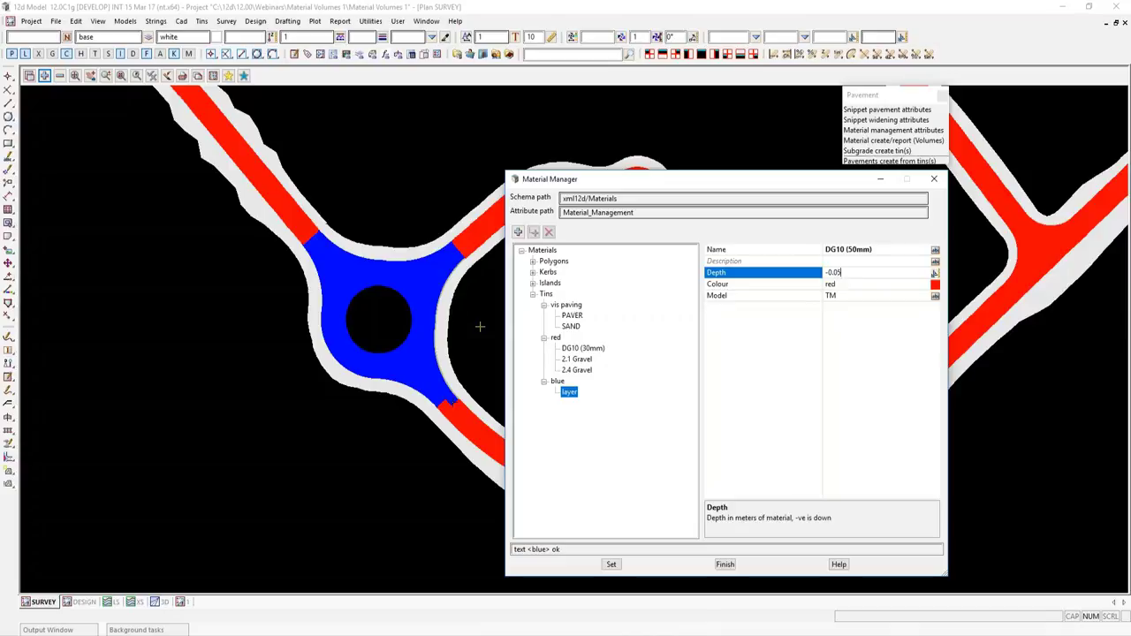
Set the colour of the DG10 (50mm) material to vis rd shoulder.
click(935, 285)
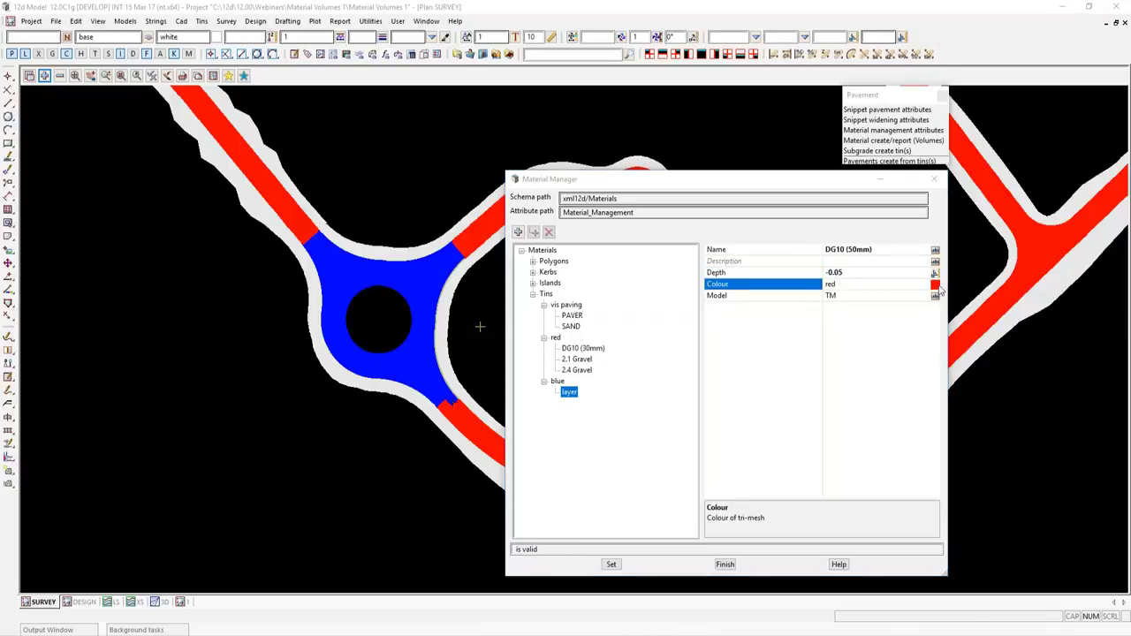
drag(1099, 357, 1082, 491)
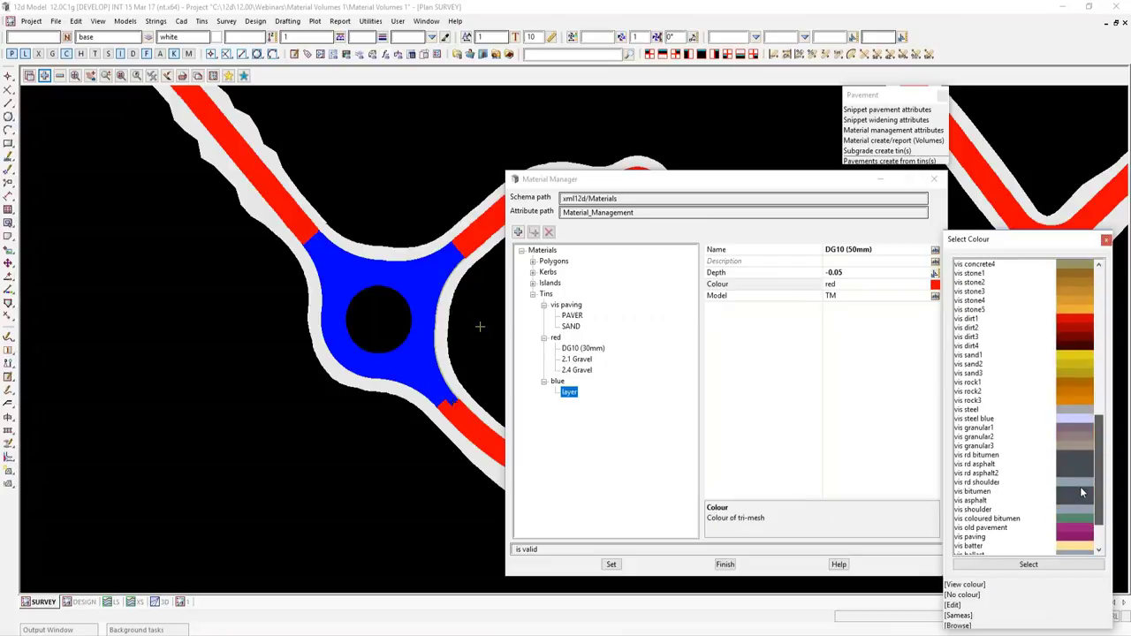
double_click(998, 483)
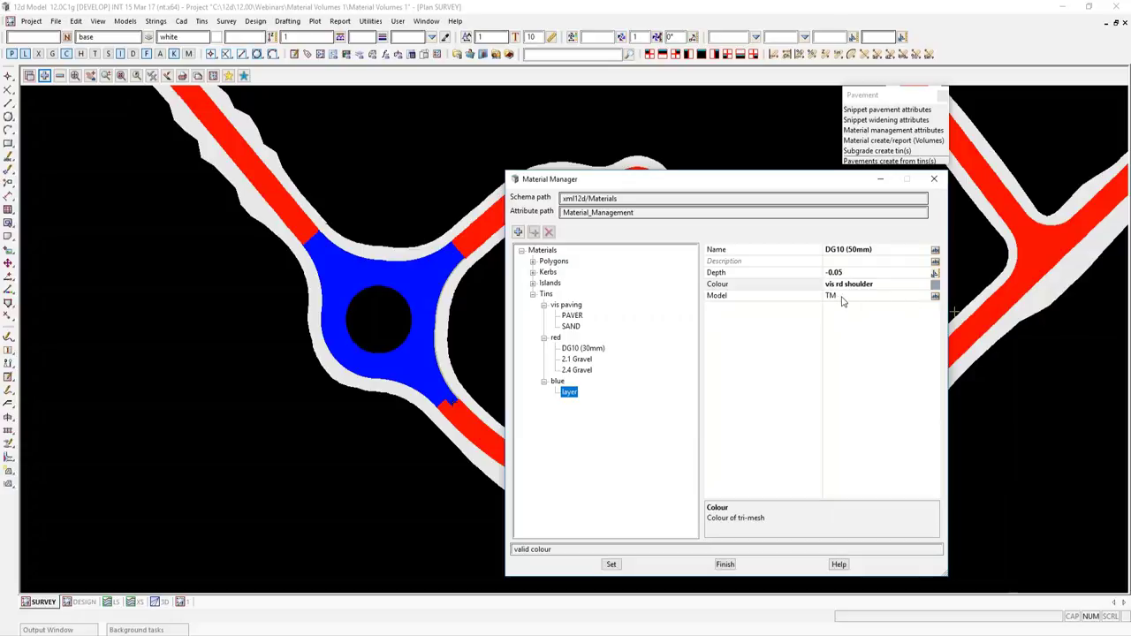
Copy the model DESIGN MESH PAVEMENT from the DG10 (30mm) material into the blue group's DG10 (50mm) material.
click(587, 350)
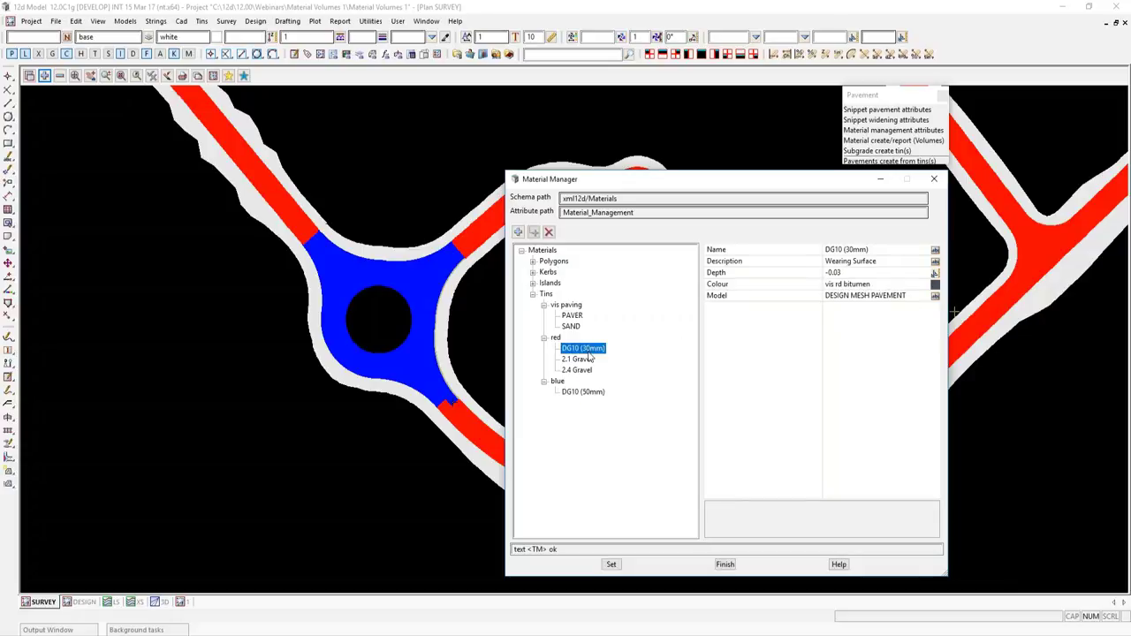
click(906, 297)
key(ctrl+c)
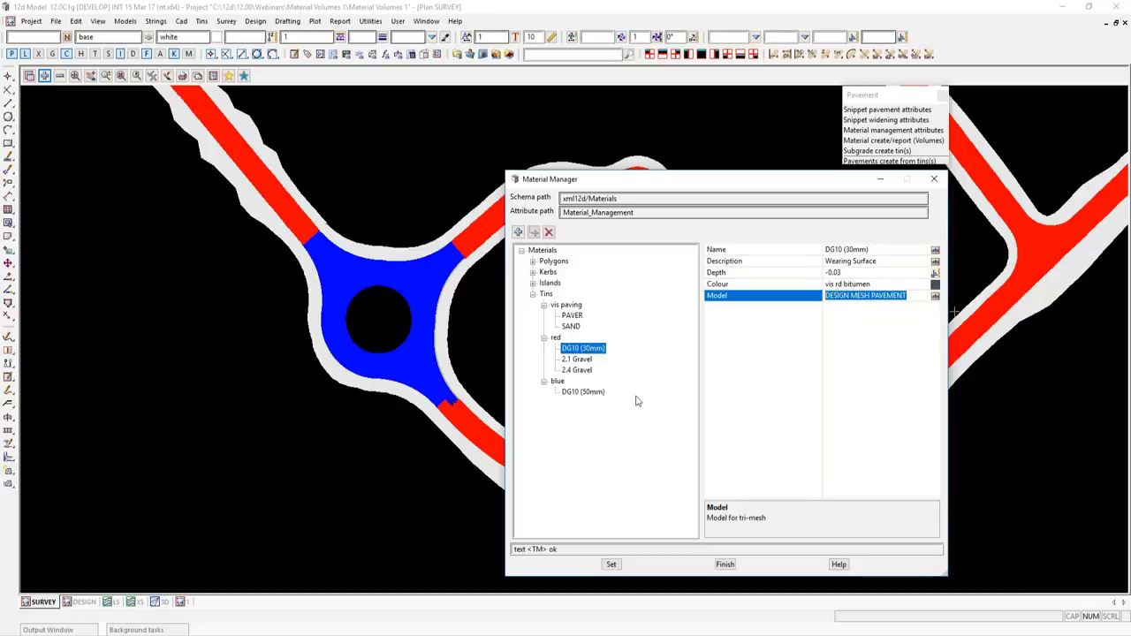
click(583, 392)
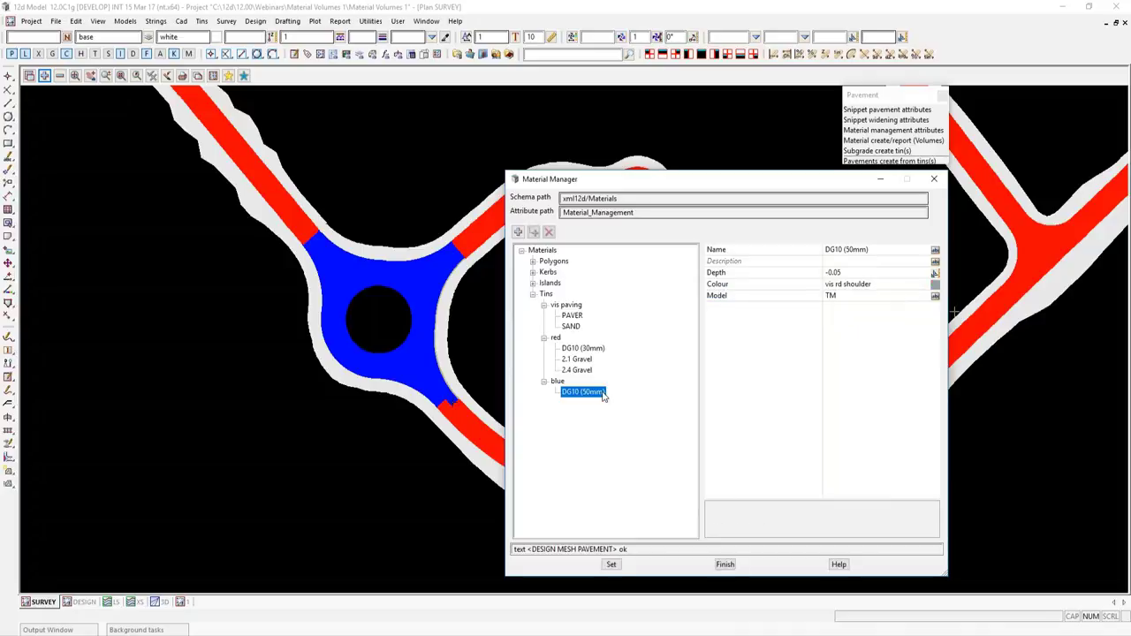
click(829, 296)
key(ctrl+v)
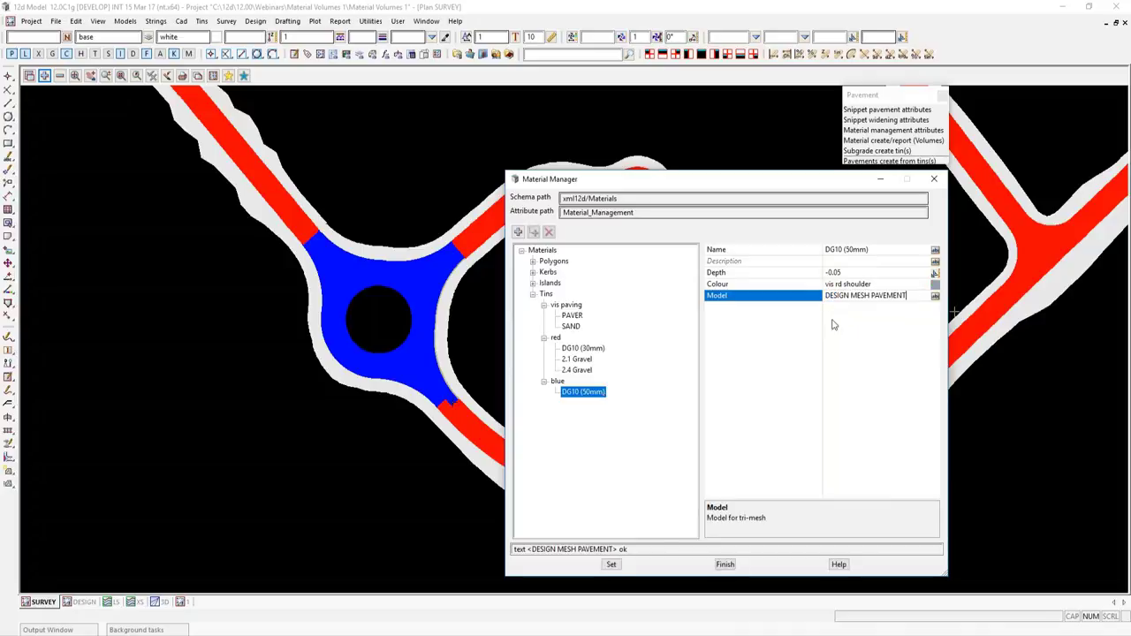
Add a material named 2.1 Gravel to the blue tin group and set its depth to -0.15.
click(519, 232)
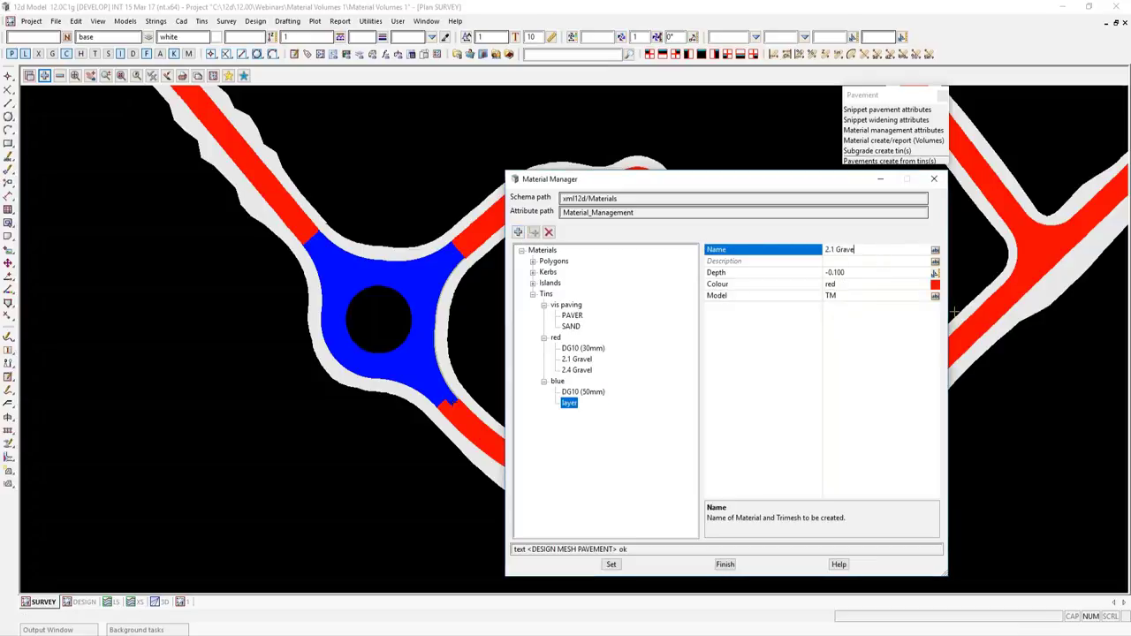
click(848, 276)
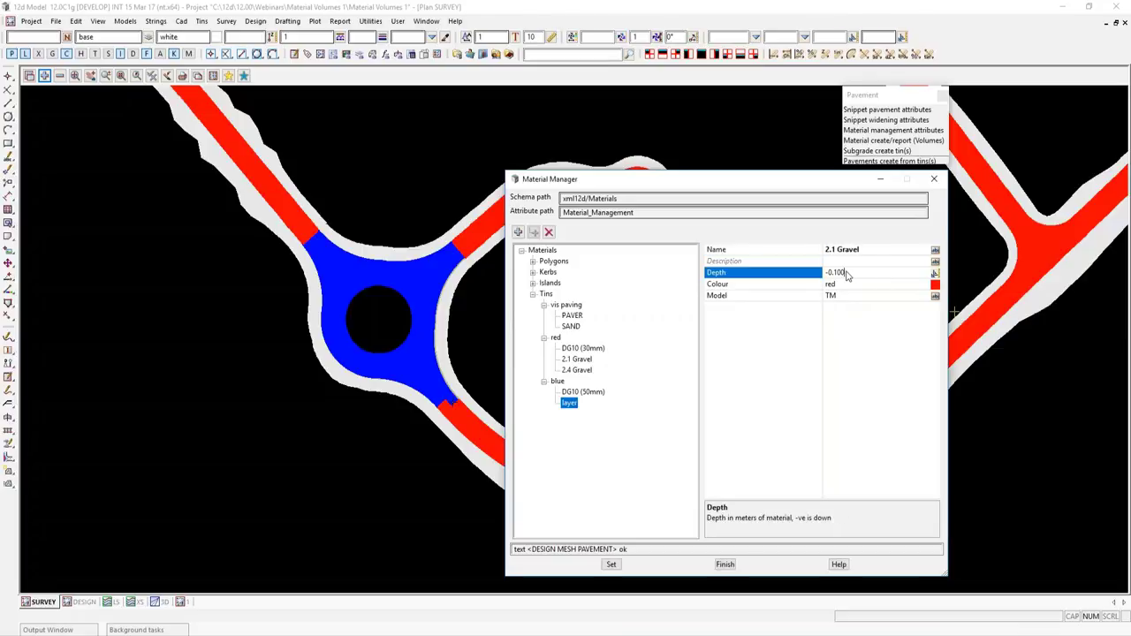
drag(849, 276, 837, 276)
text(5)
Set the blue group's 2.1 Gravel material to colour vis granular1 and model DESIGN MESH PAVEMENT.
click(935, 284)
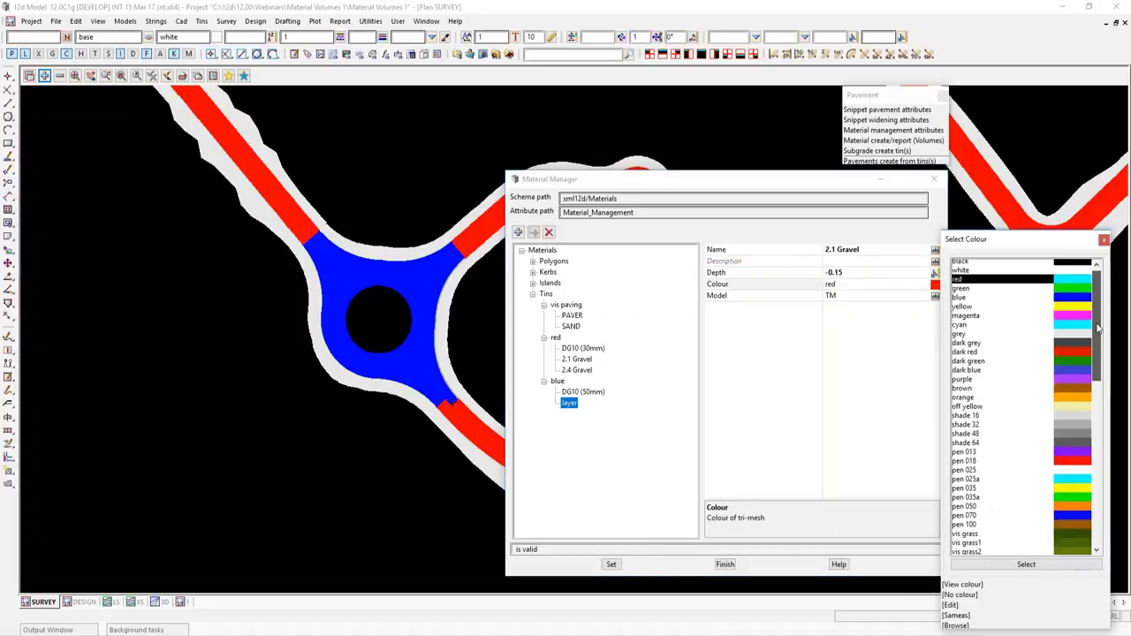
drag(1098, 328, 1098, 493)
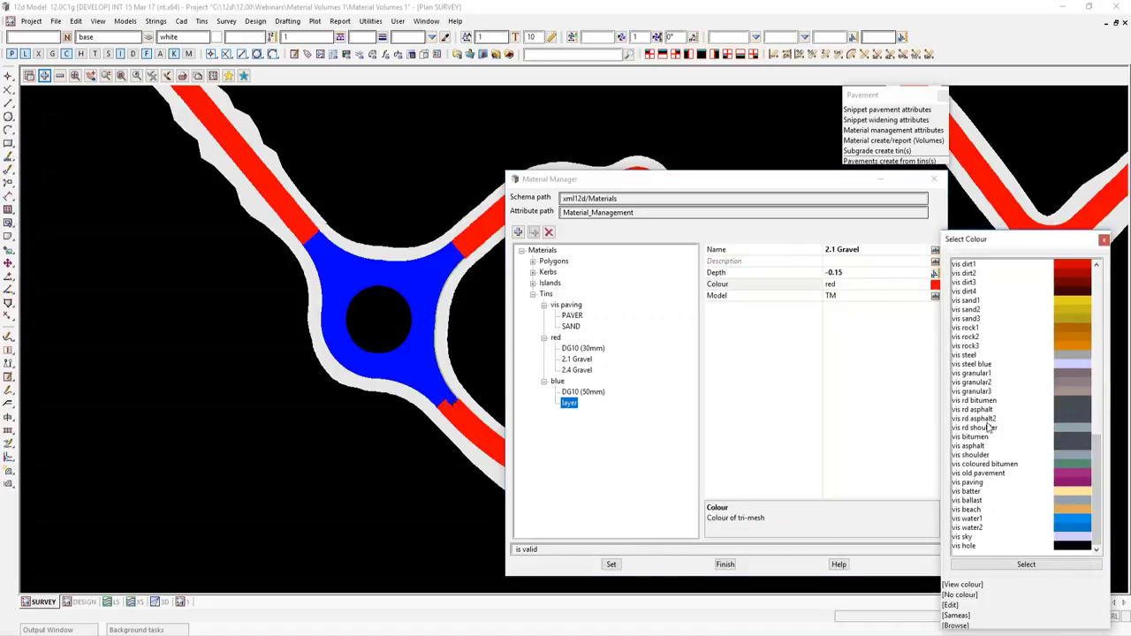
double_click(985, 374)
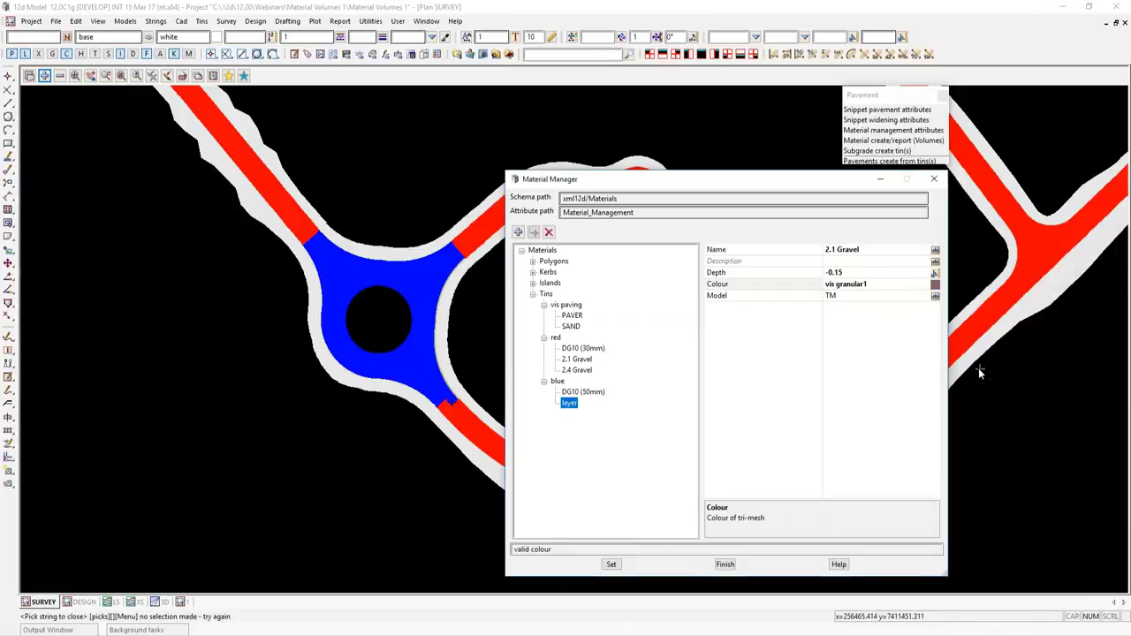
key(Tab)
key(ctrl+v)
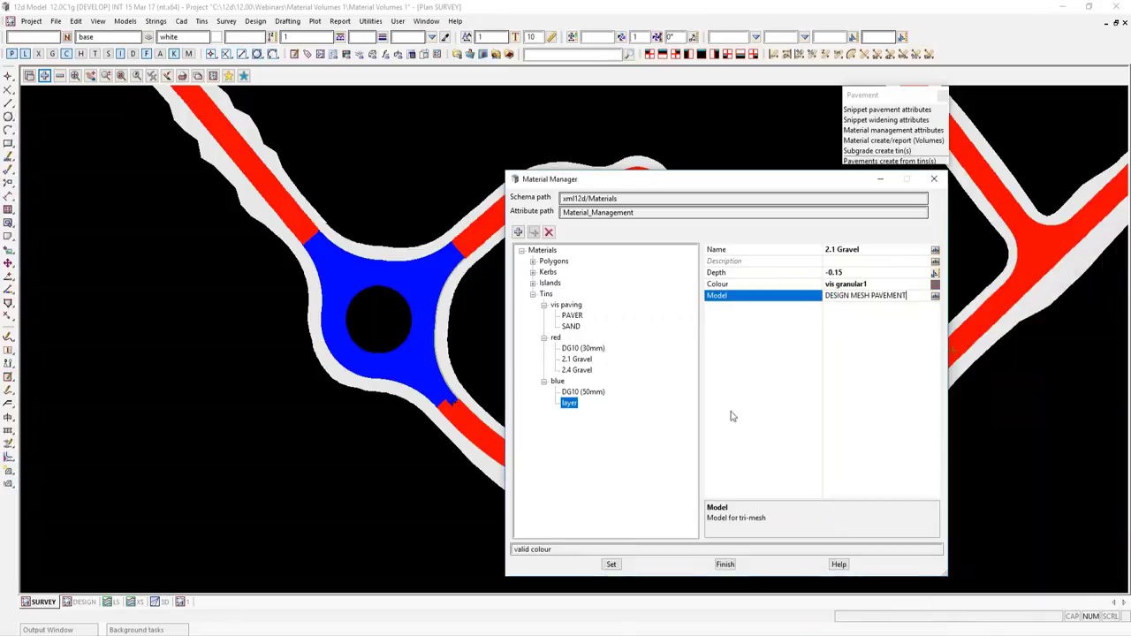
Add a material named 2.4 Gravel to the blue tin group and set its depth to -0.2.
click(517, 231)
click(842, 252)
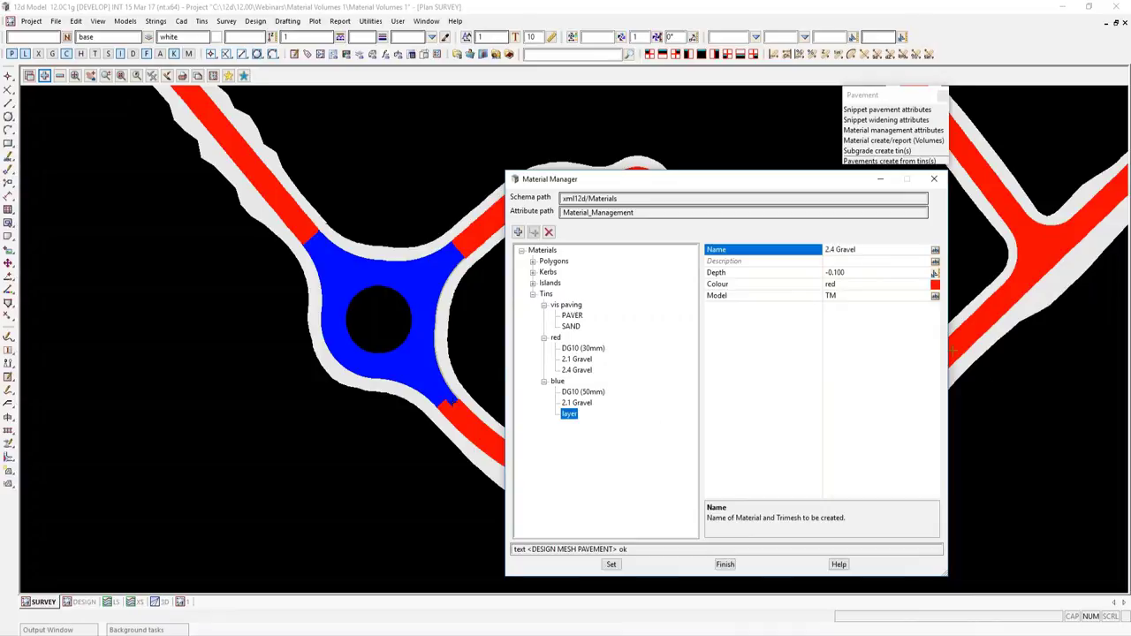
click(840, 274)
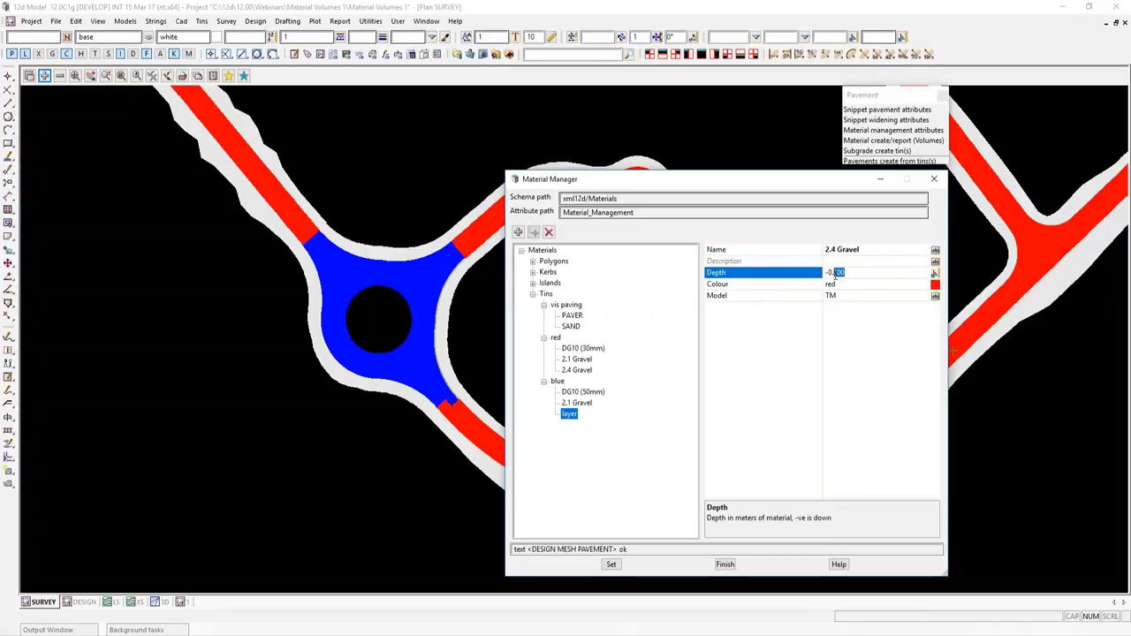
text(2)
Set the blue group's 2.4 Gravel material to colour vis granular2 and model DESIGN MESH PAVEMENT.
click(848, 288)
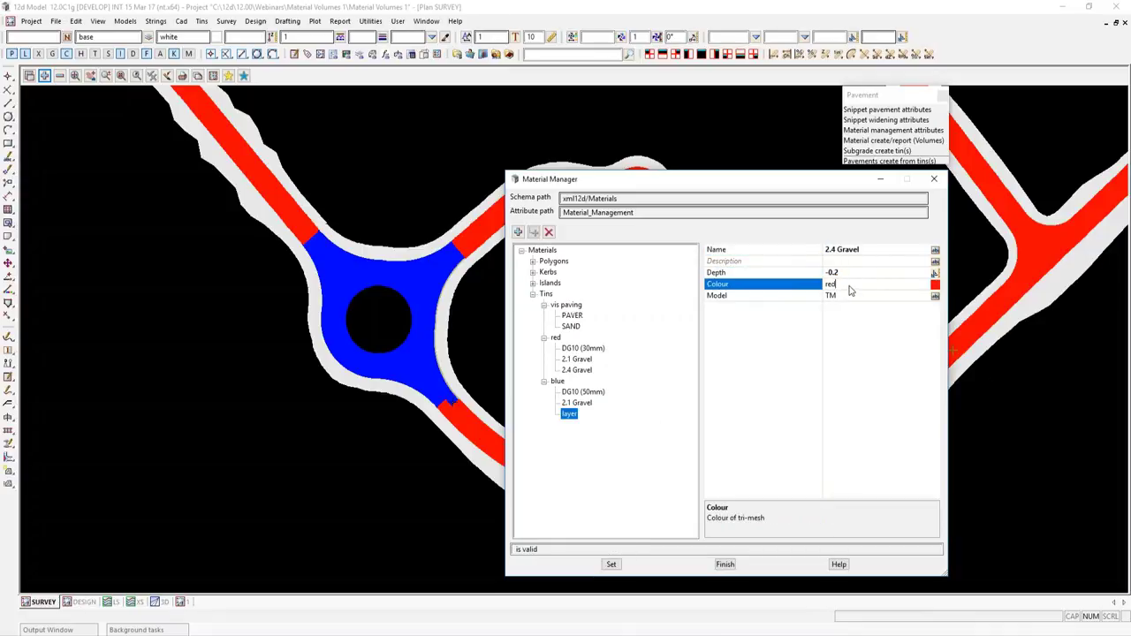
click(934, 283)
drag(1095, 355, 1094, 517)
click(971, 382)
click(1025, 563)
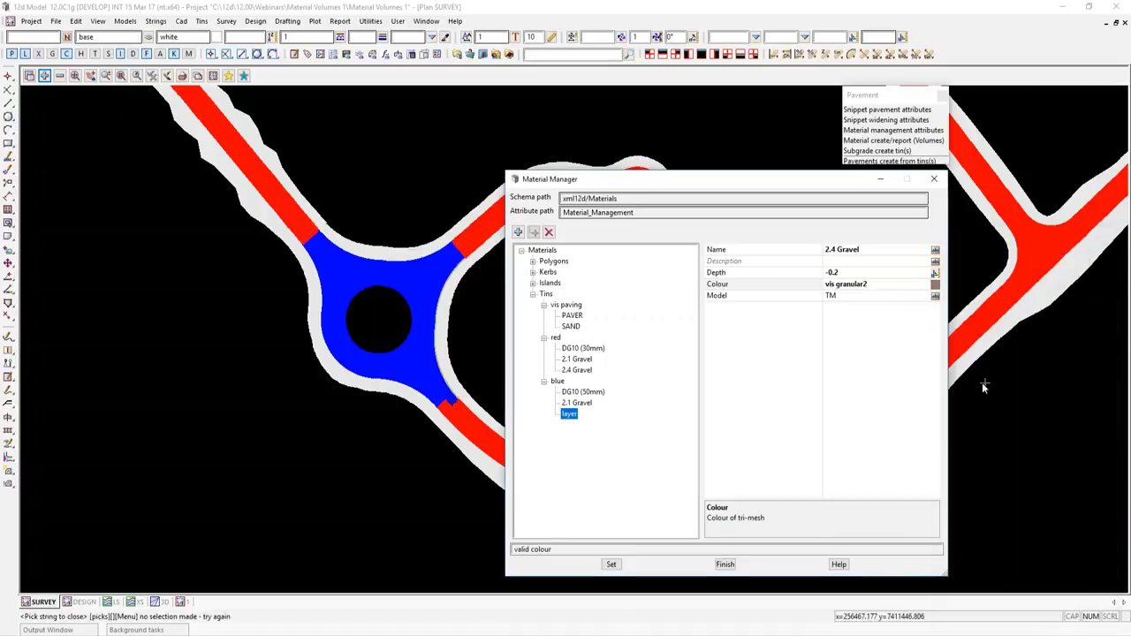
click(856, 298)
text(TM)
key(BackSpace)
key(BackSpace)
key(ctrl+v)
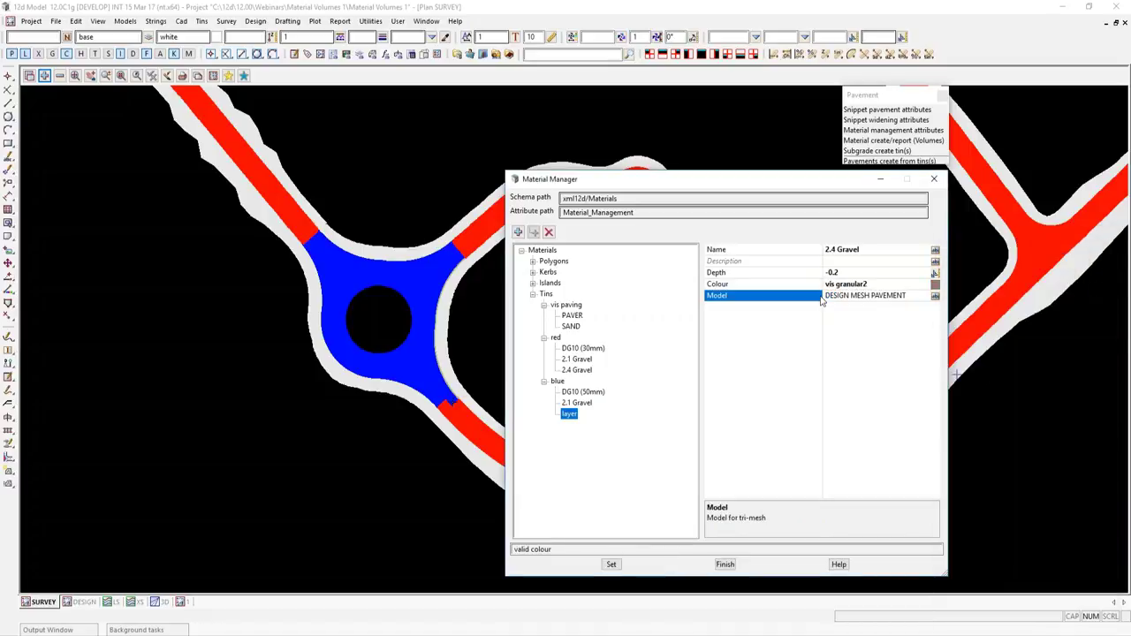
Apply the edited material definitions as attributes in the Material Manager.
click(583, 402)
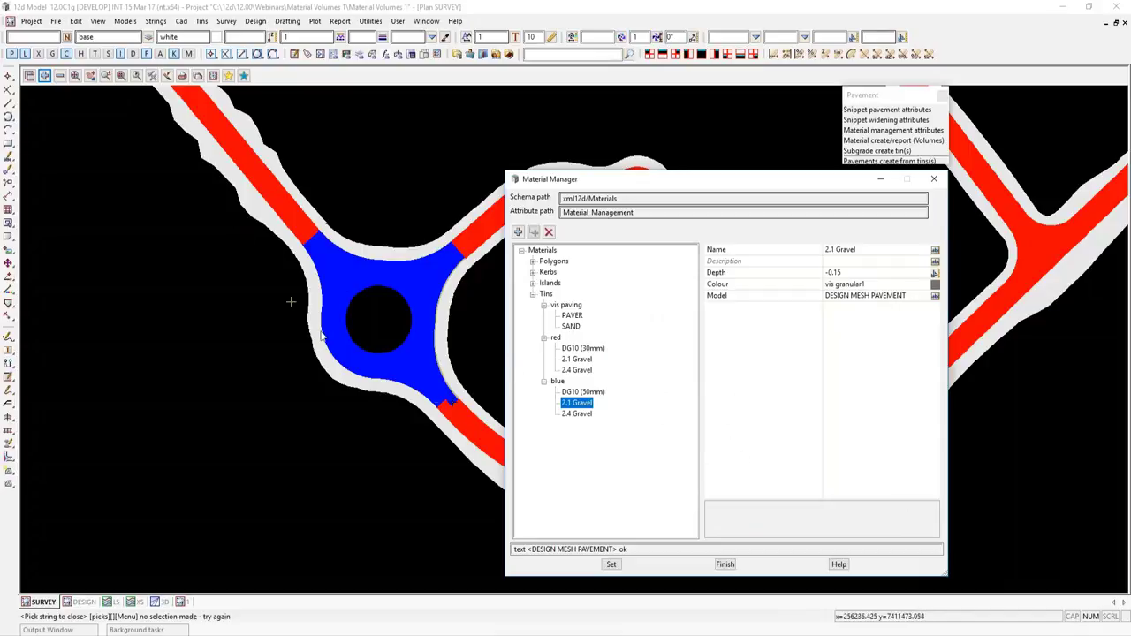
click(611, 565)
click(725, 563)
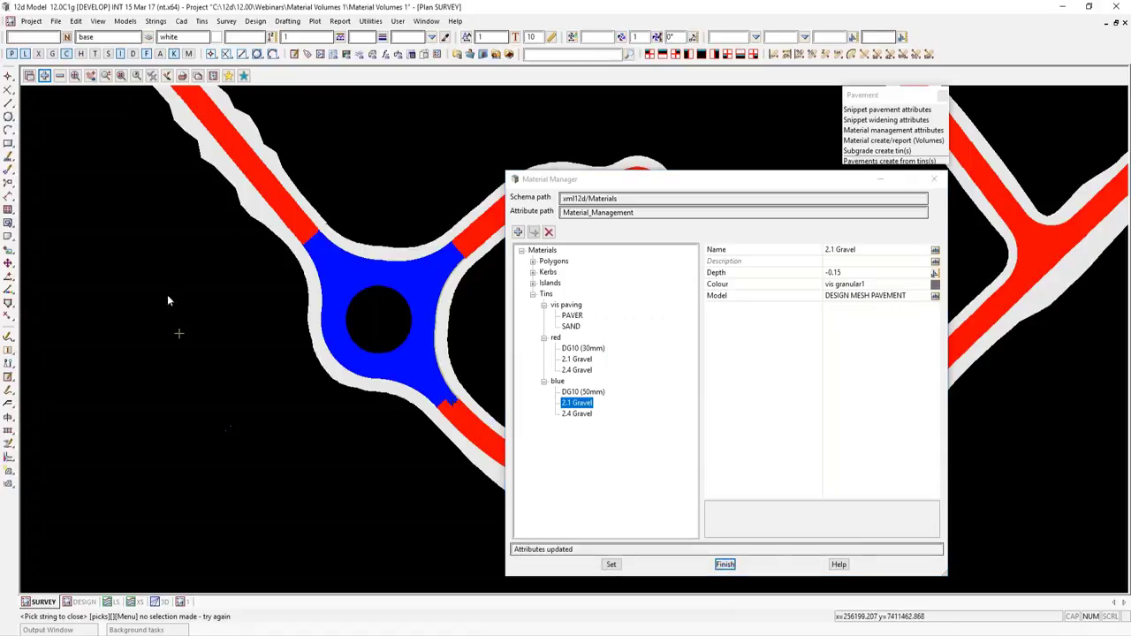
Move the Material Manager aside and examine the coloured tin triangles around the roundabout in plan view 1.
drag(717, 181, 913, 190)
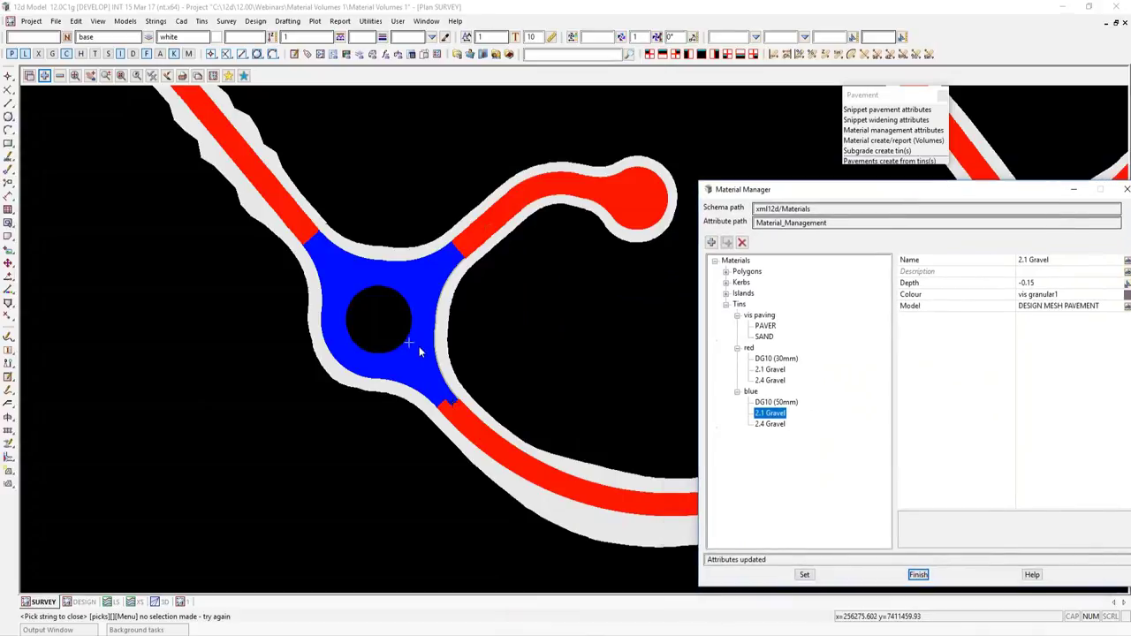
click(180, 601)
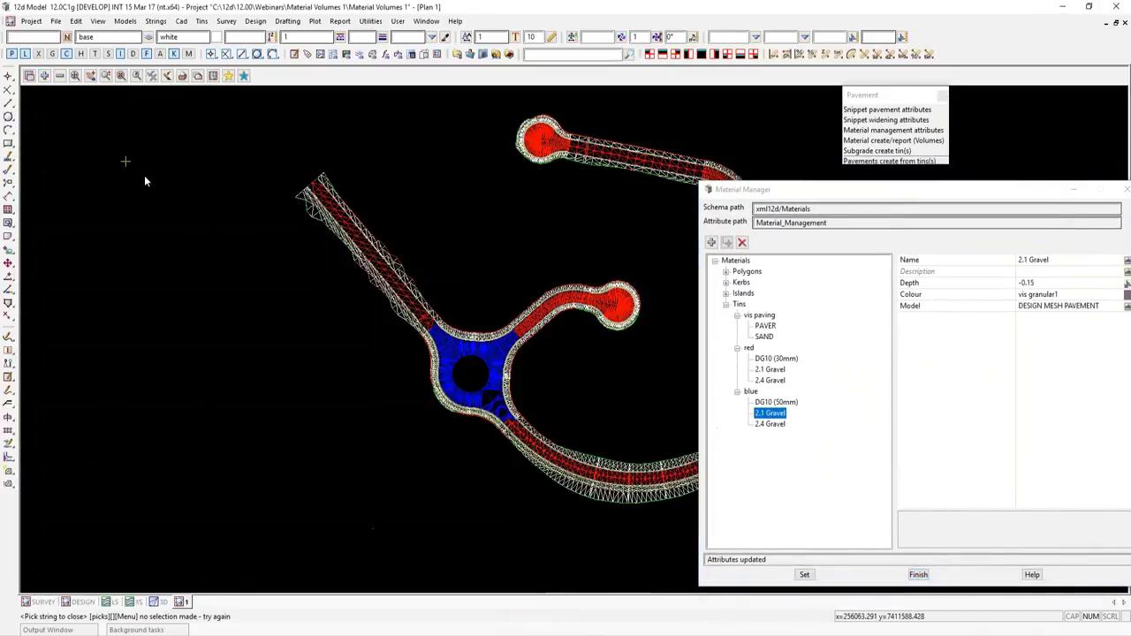
scroll(541, 372, up, 1)
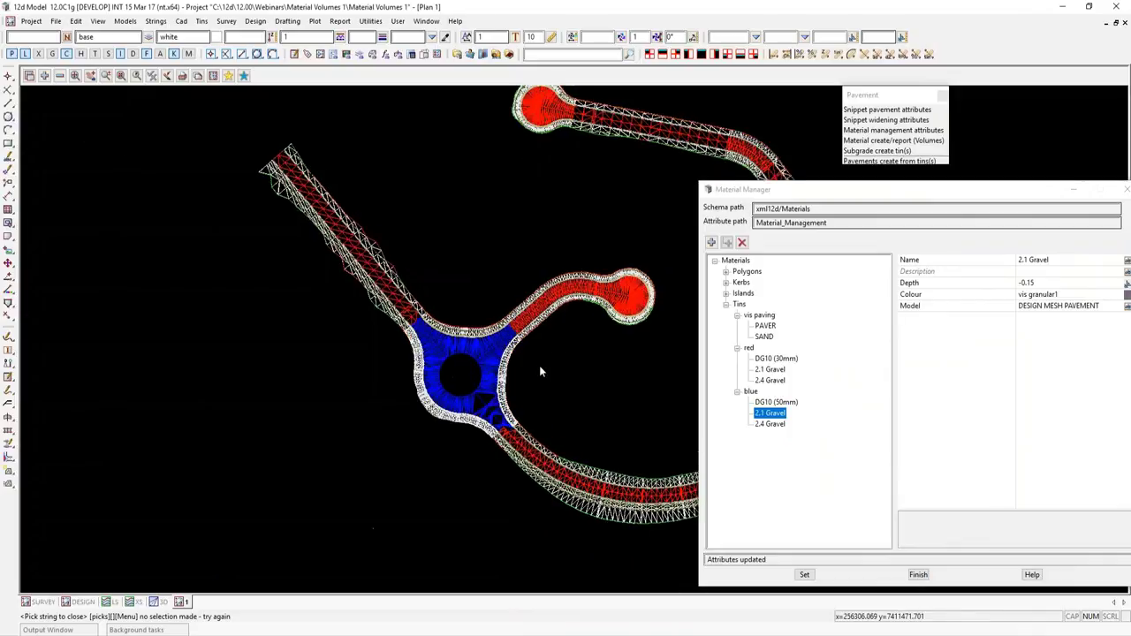
scroll(541, 372, up, 2)
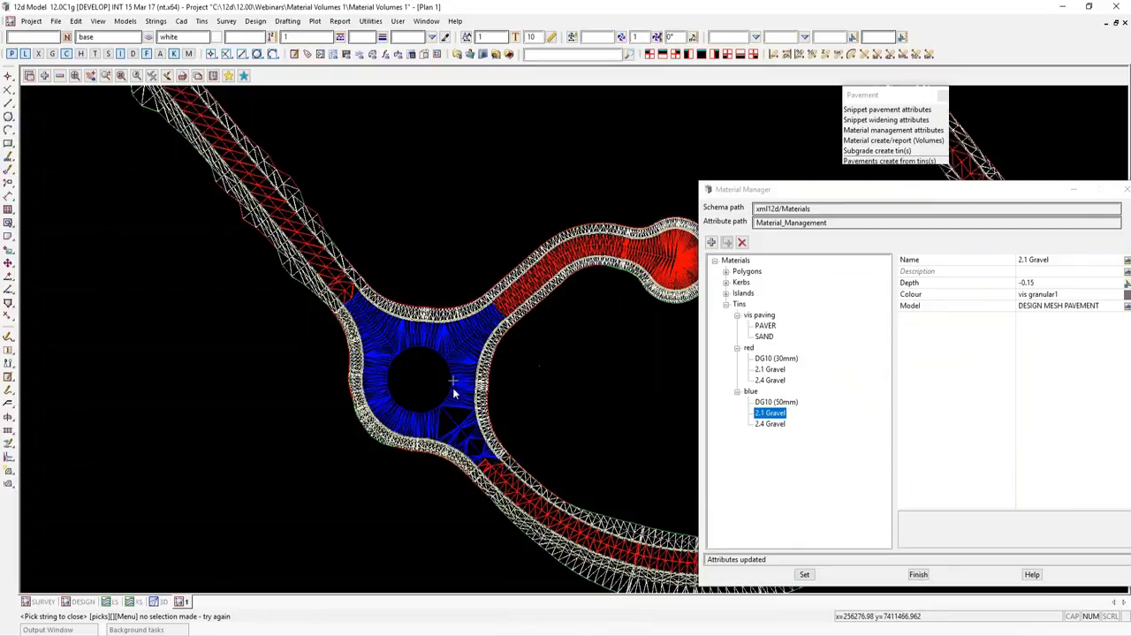
scroll(493, 335, up, 2)
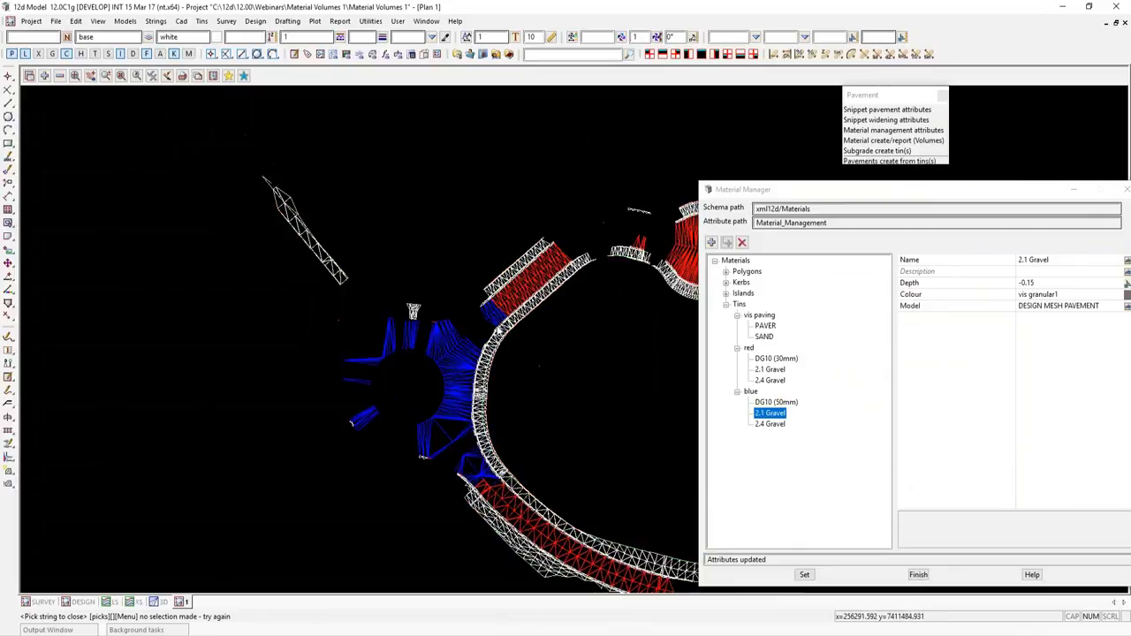
scroll(497, 329, down, 3)
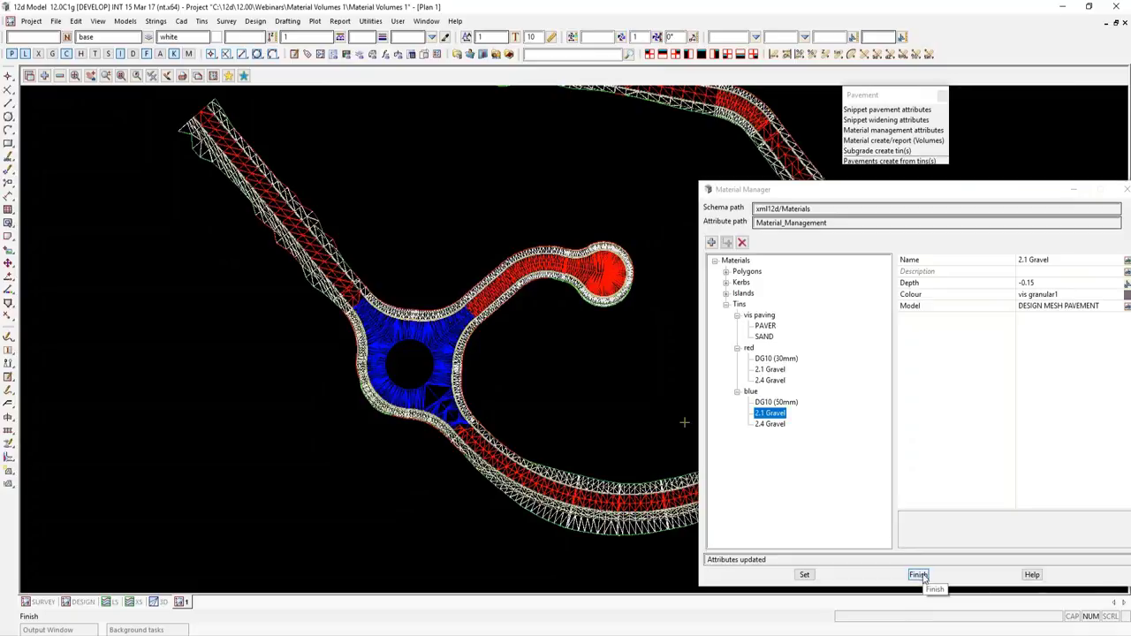
Close the Material Manager and open the Material create/report (Volumes) tool from the Pavement commands.
click(919, 575)
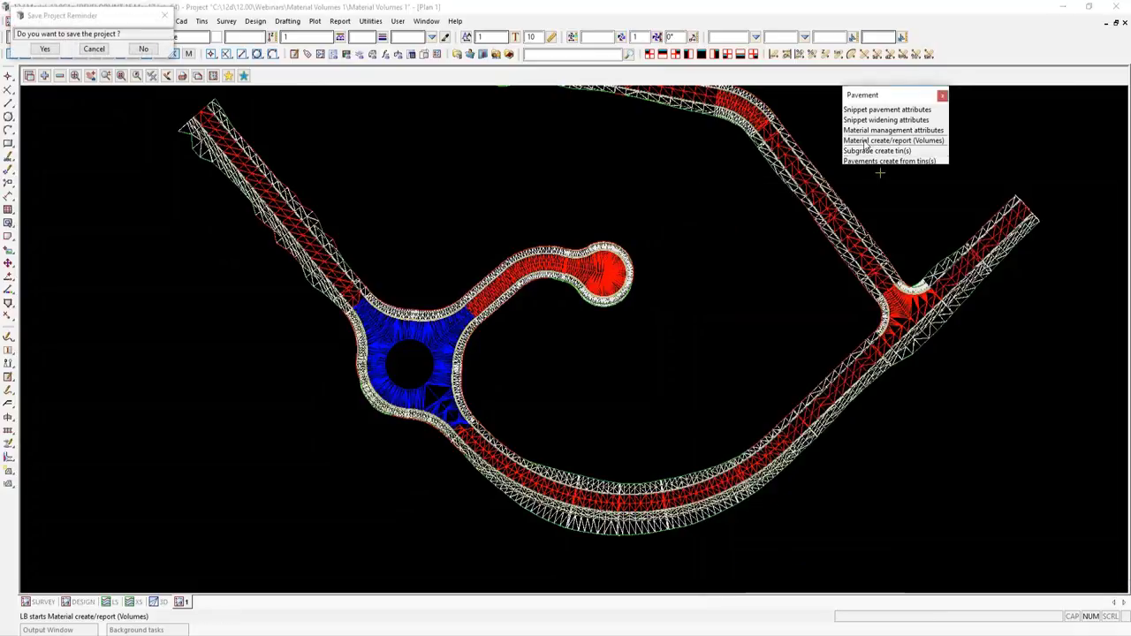
click(866, 145)
drag(925, 159, 863, 208)
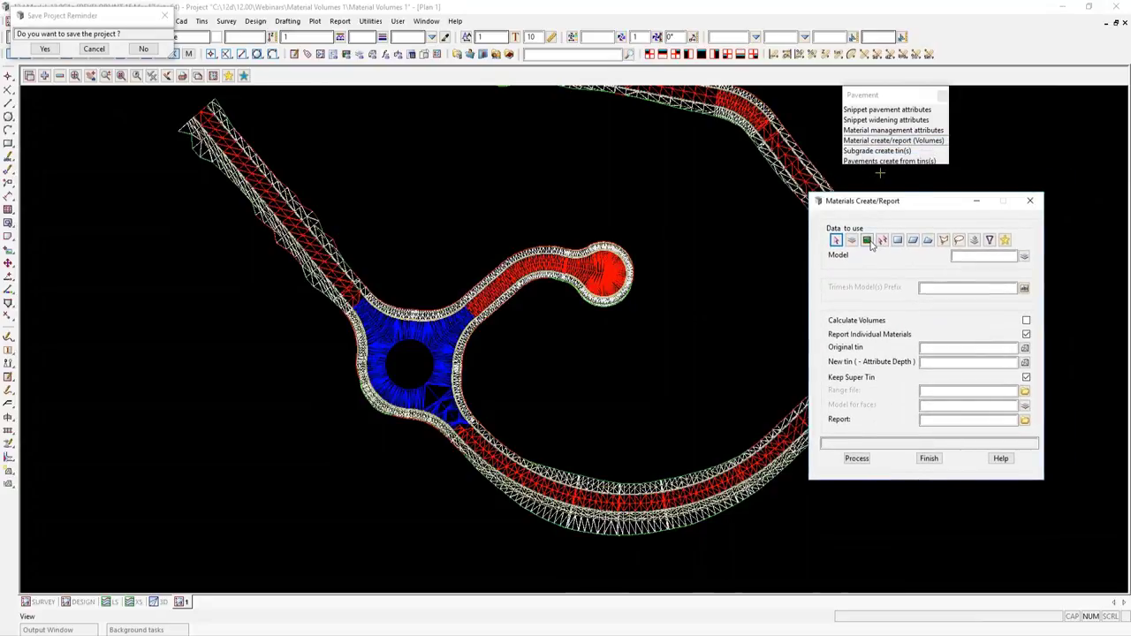
Use view 1 as the data source for the materials and process it to create the trimeshes.
click(866, 239)
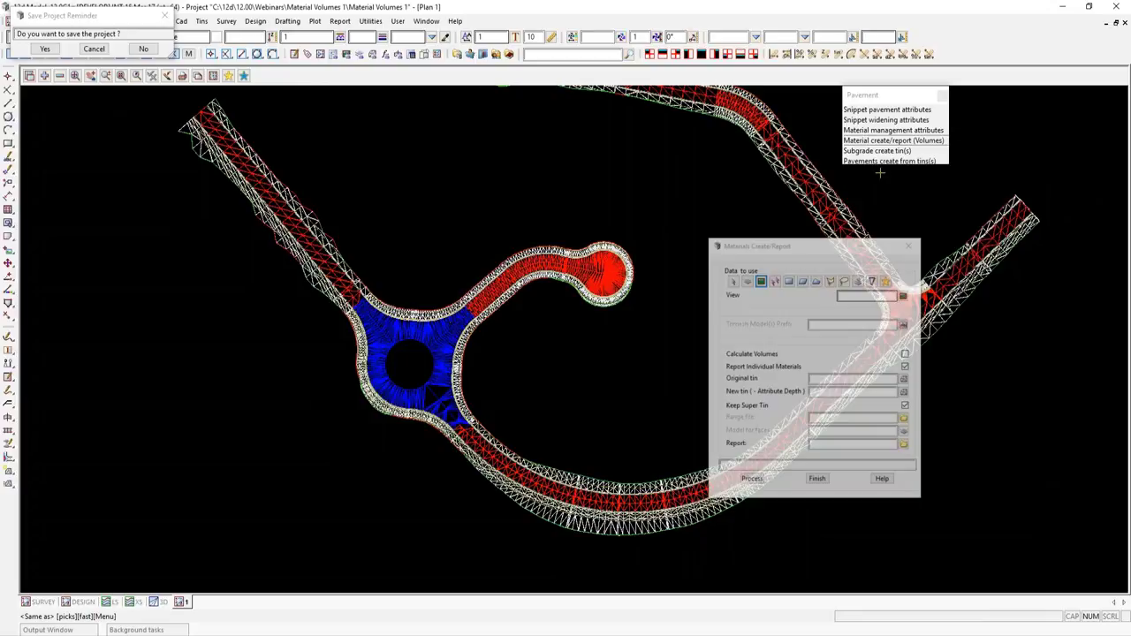
click(879, 173)
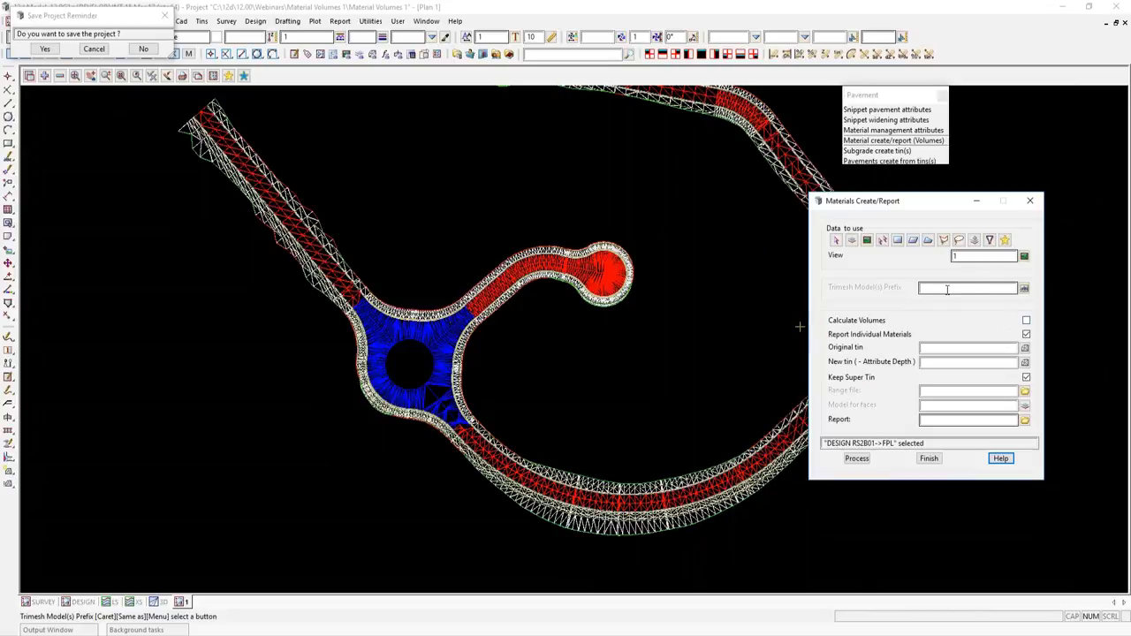
click(856, 459)
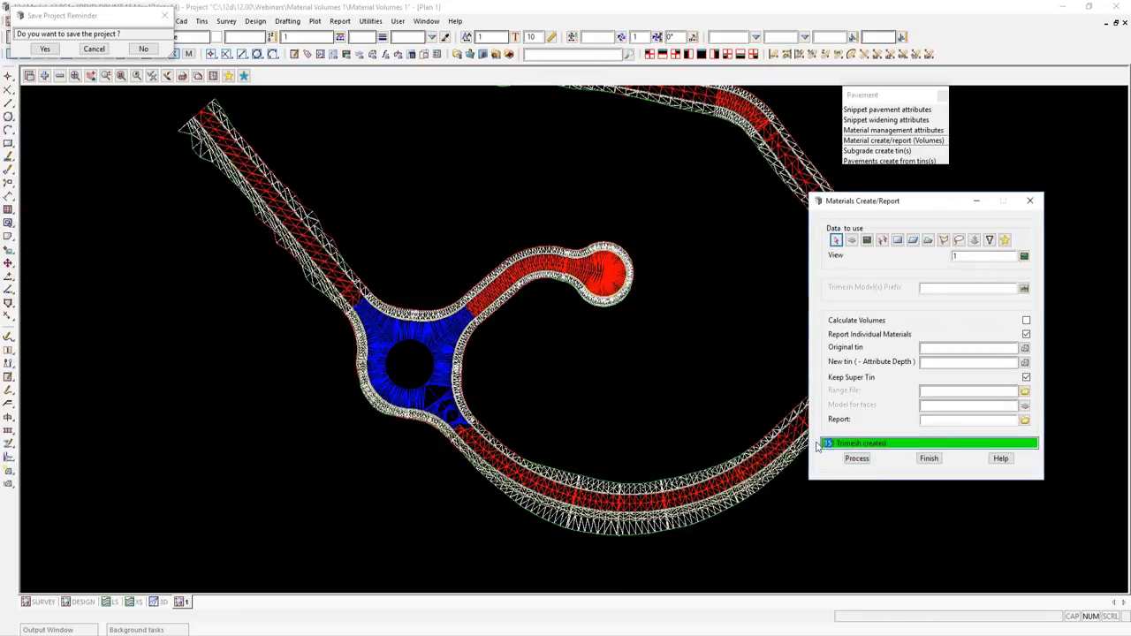
Add the models DESIGN MESH KERB PAV, DESIGN MESH KERBS and DESIGN MESH PAVEMENT to the 3D view.
click(160, 602)
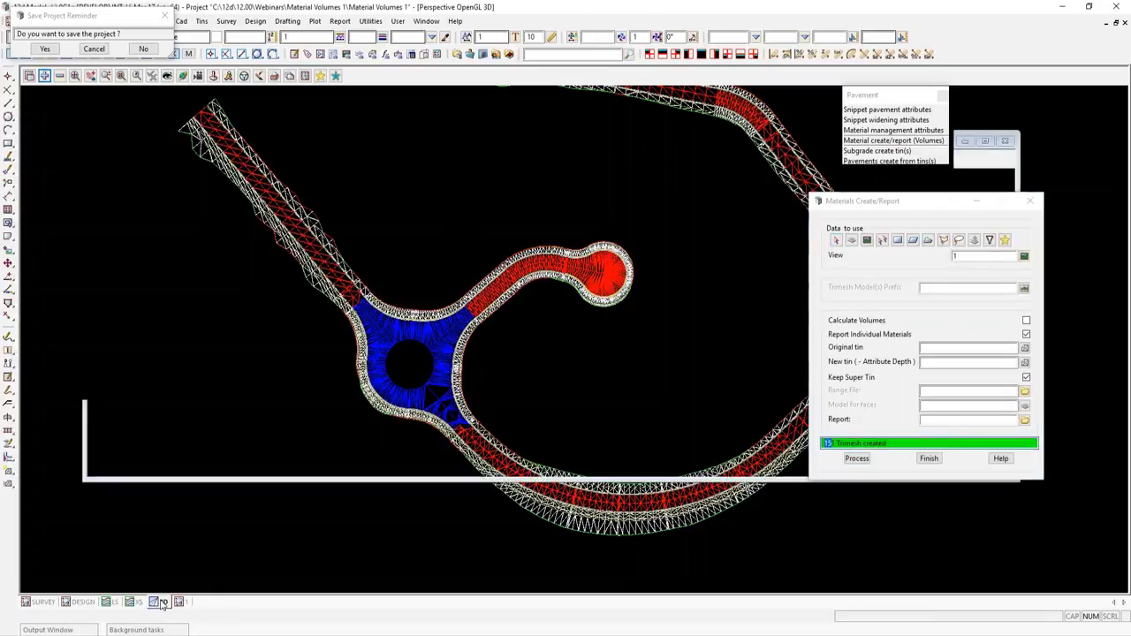
click(44, 77)
text(mesh)
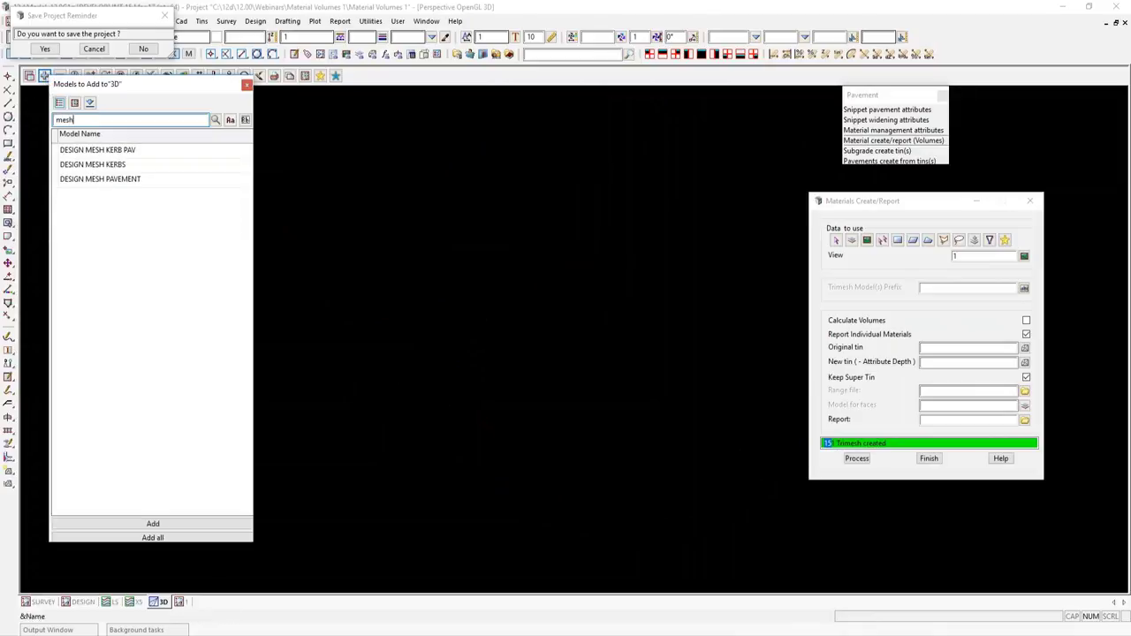
drag(88, 150, 121, 258)
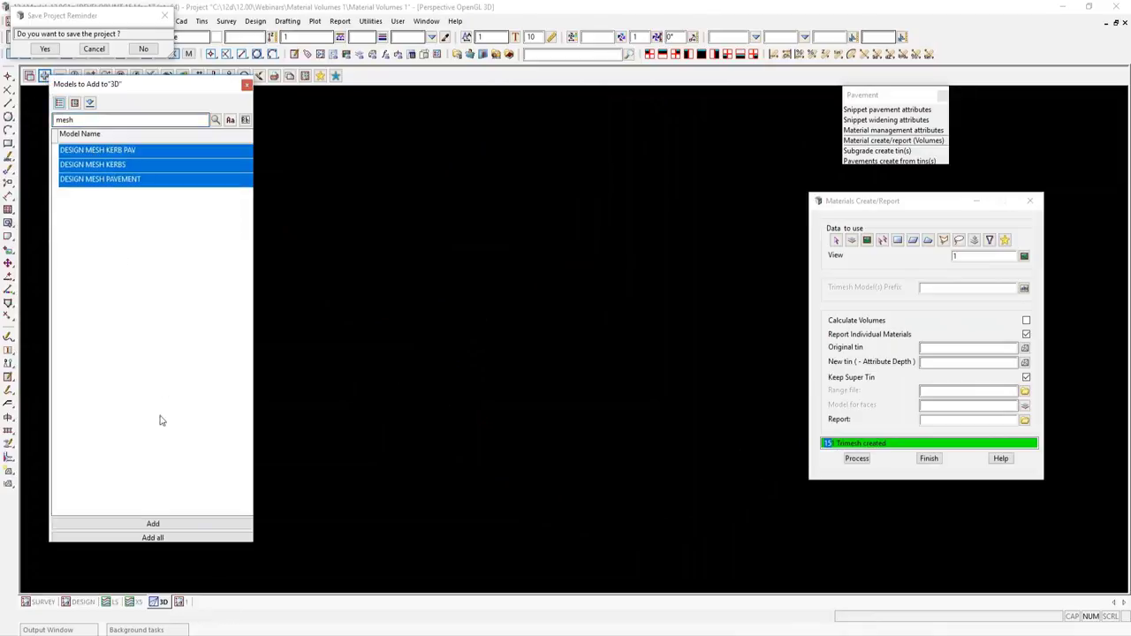
click(181, 523)
scroll(495, 450, up, 5)
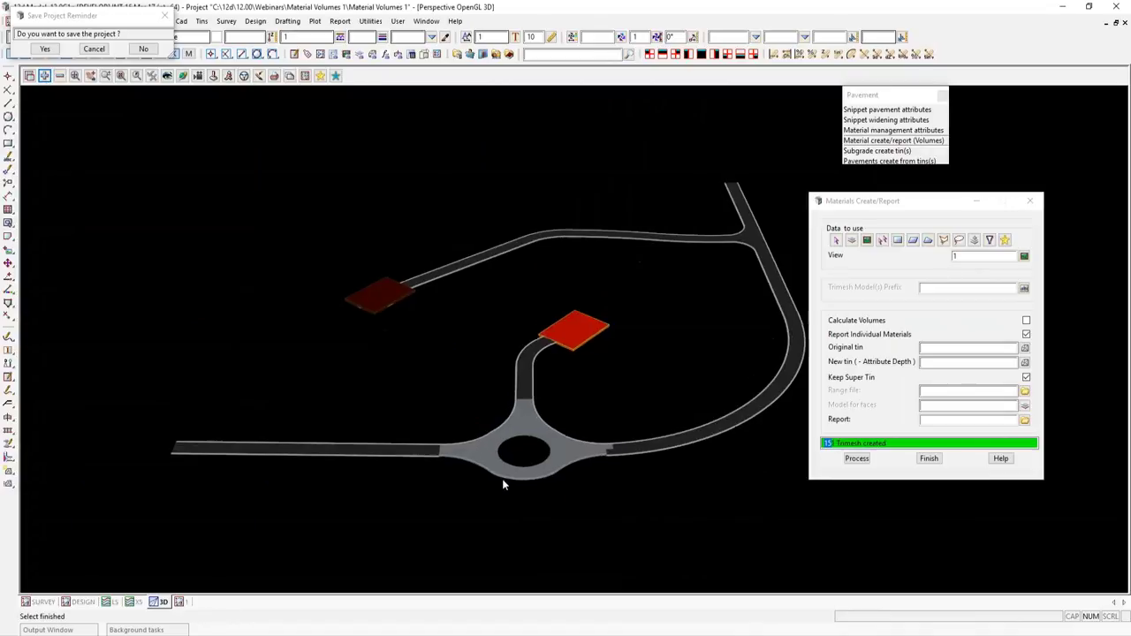
Orbit the 3D view to examine the meshes where the road meets the roundabout and the layers at the road's end.
click(167, 76)
drag(356, 433, 598, 413)
scroll(583, 409, up, 3)
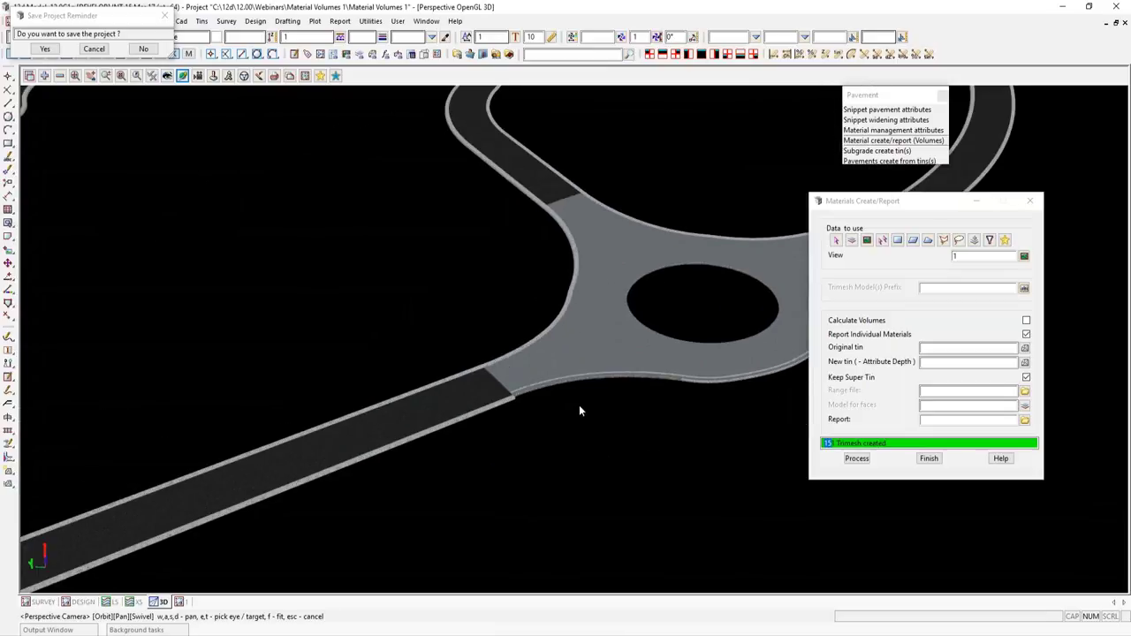
scroll(579, 410, up, 5)
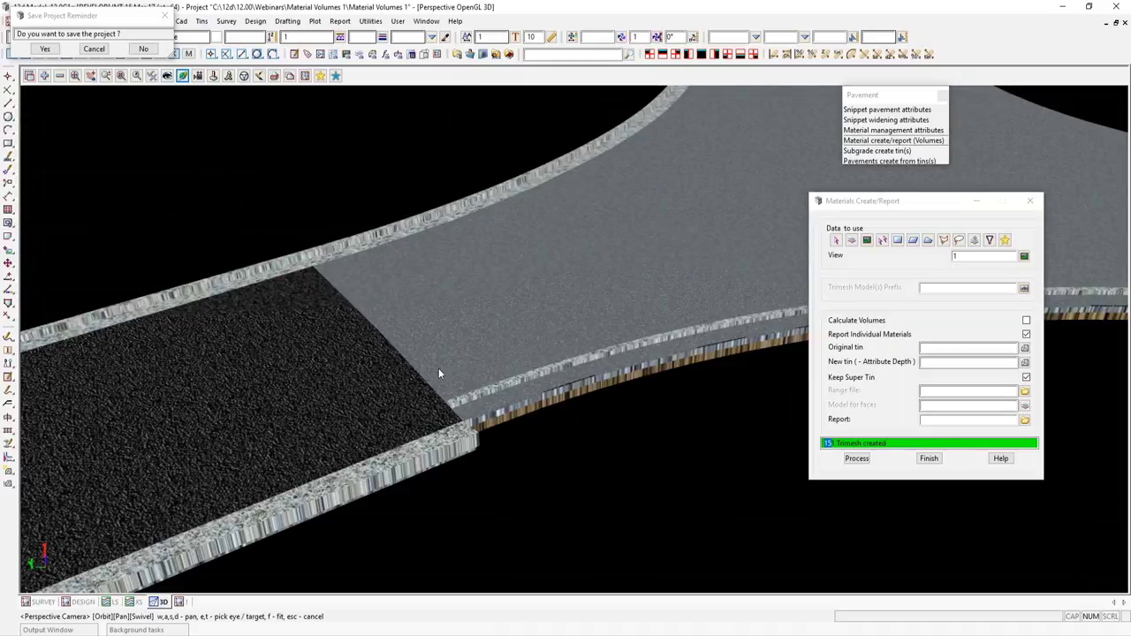
scroll(446, 426, up, 3)
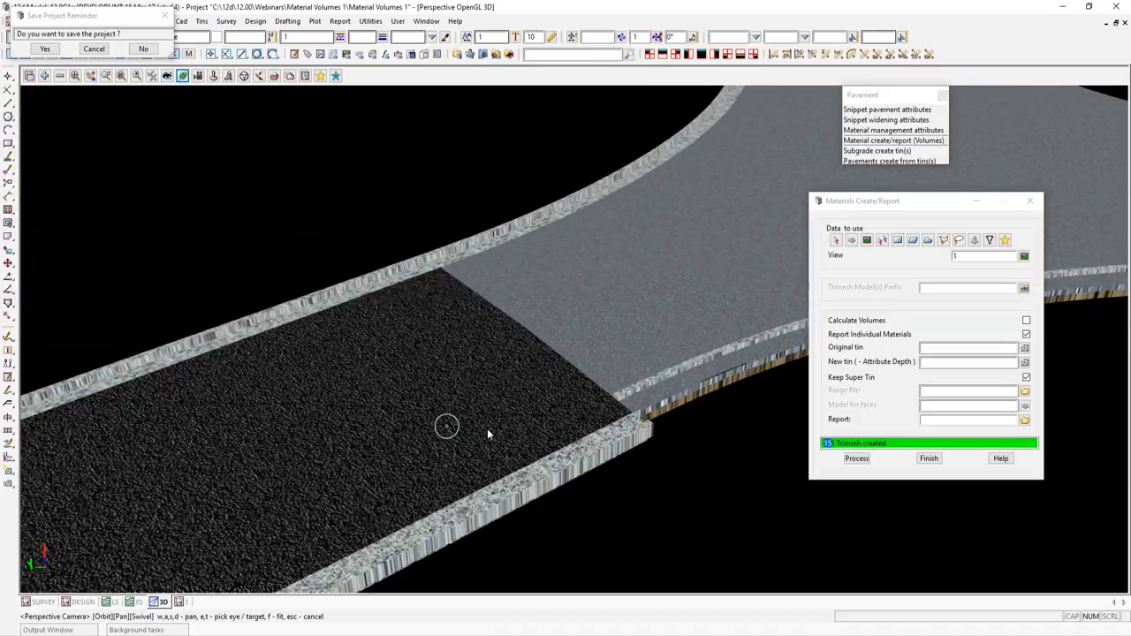
drag(487, 428, 707, 380)
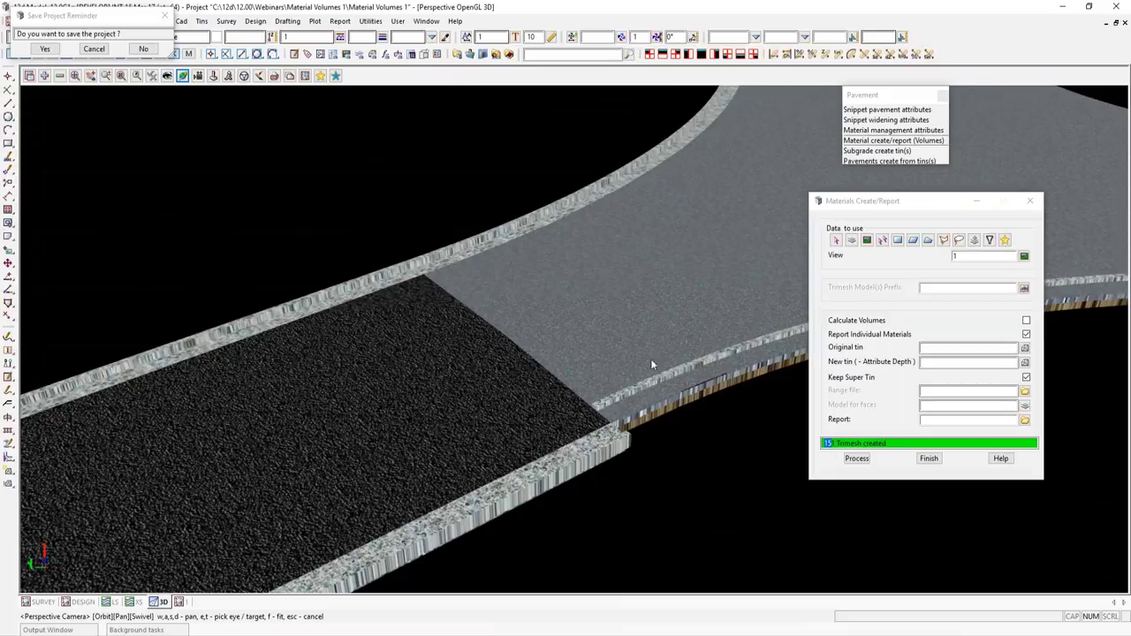
scroll(644, 351, down, 2)
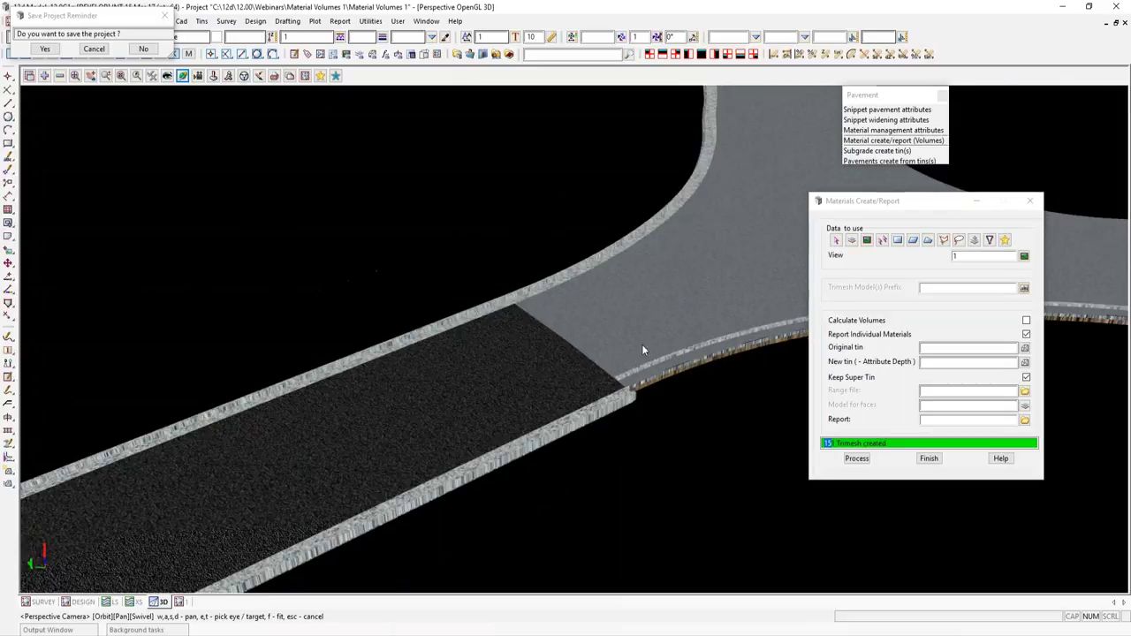
scroll(642, 349, down, 5)
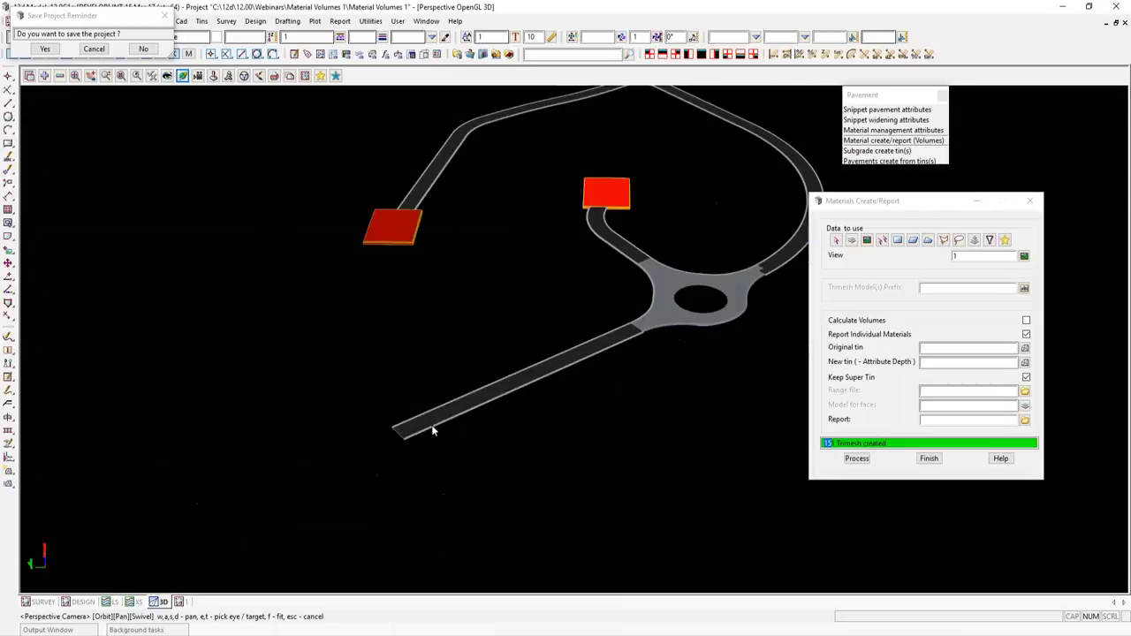
click(433, 430)
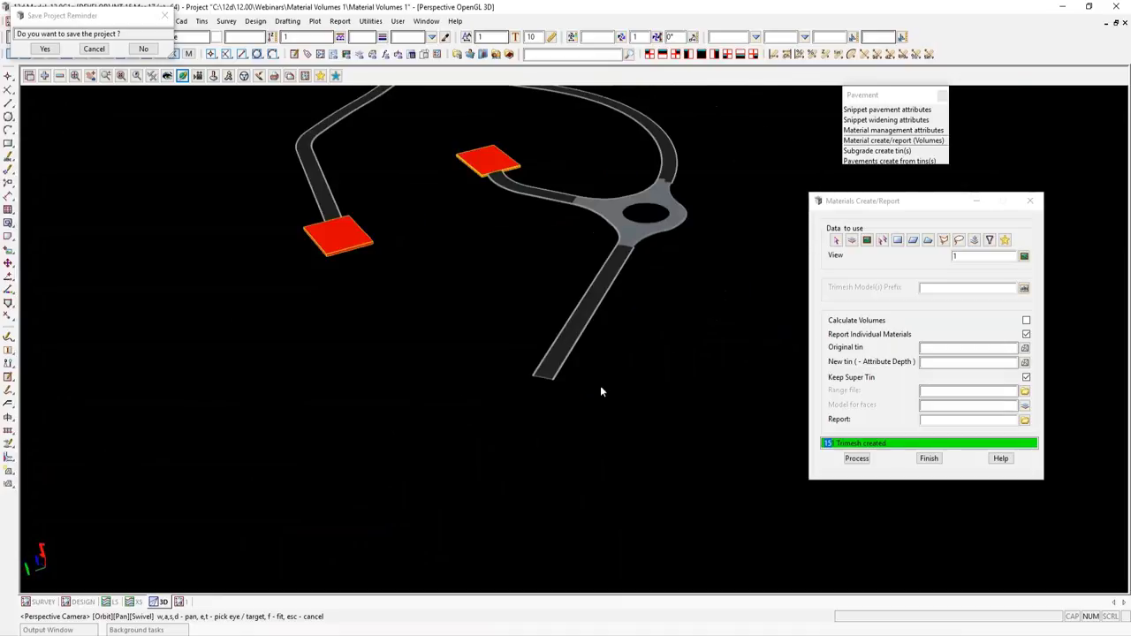
scroll(576, 371, up, 3)
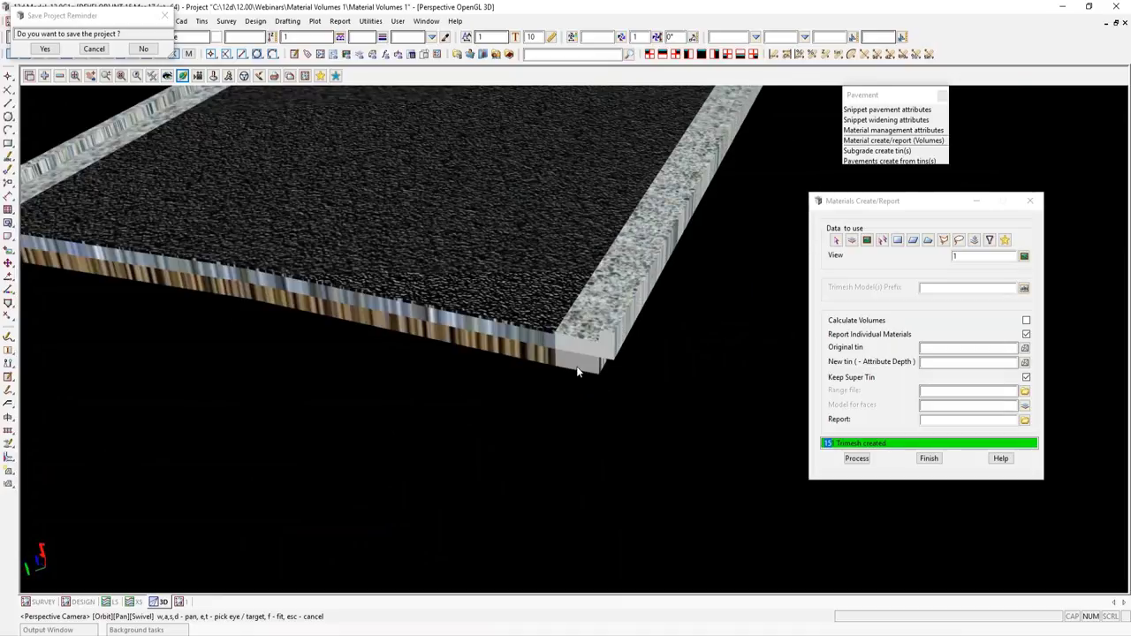
scroll(571, 364, up, 2)
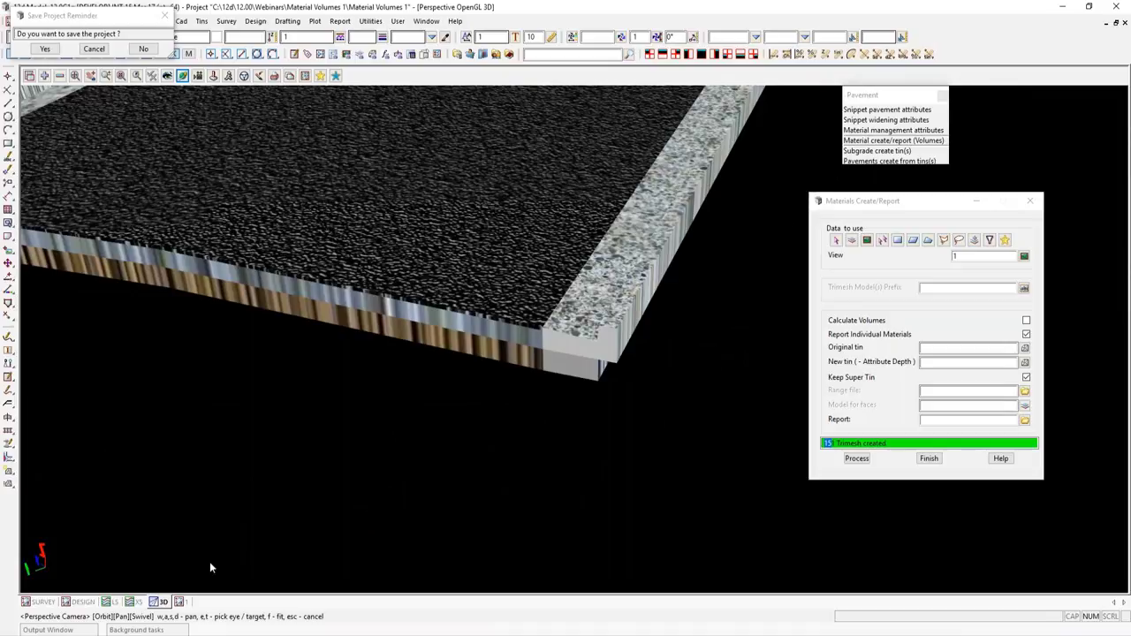
Return to plan view 1 around the roundabout and save the project.
click(180, 602)
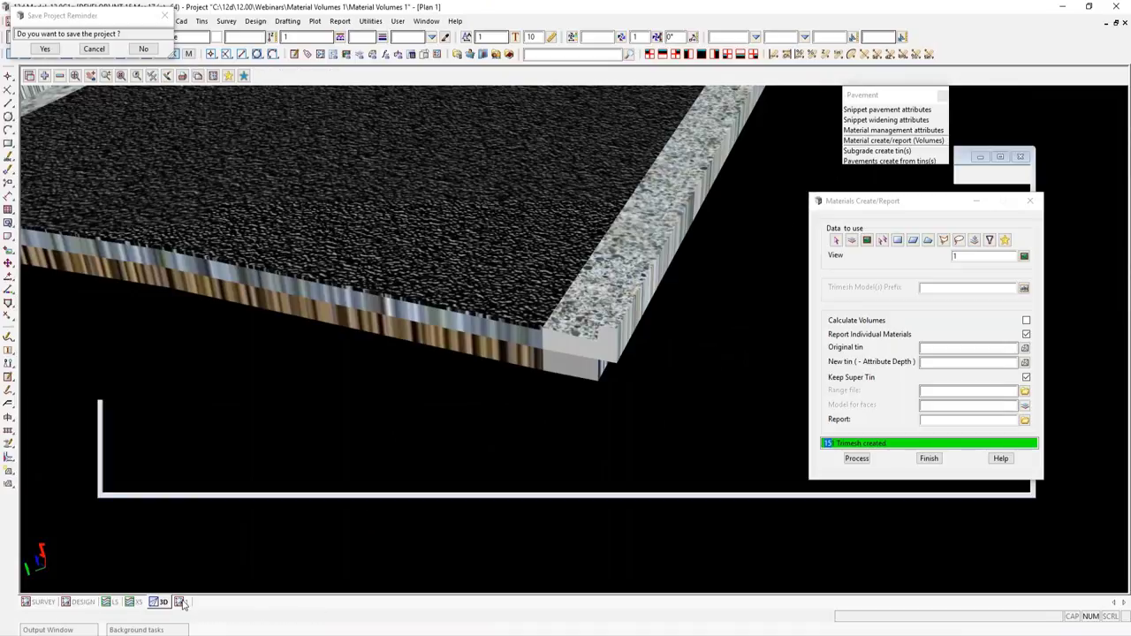
scroll(406, 362, up, 3)
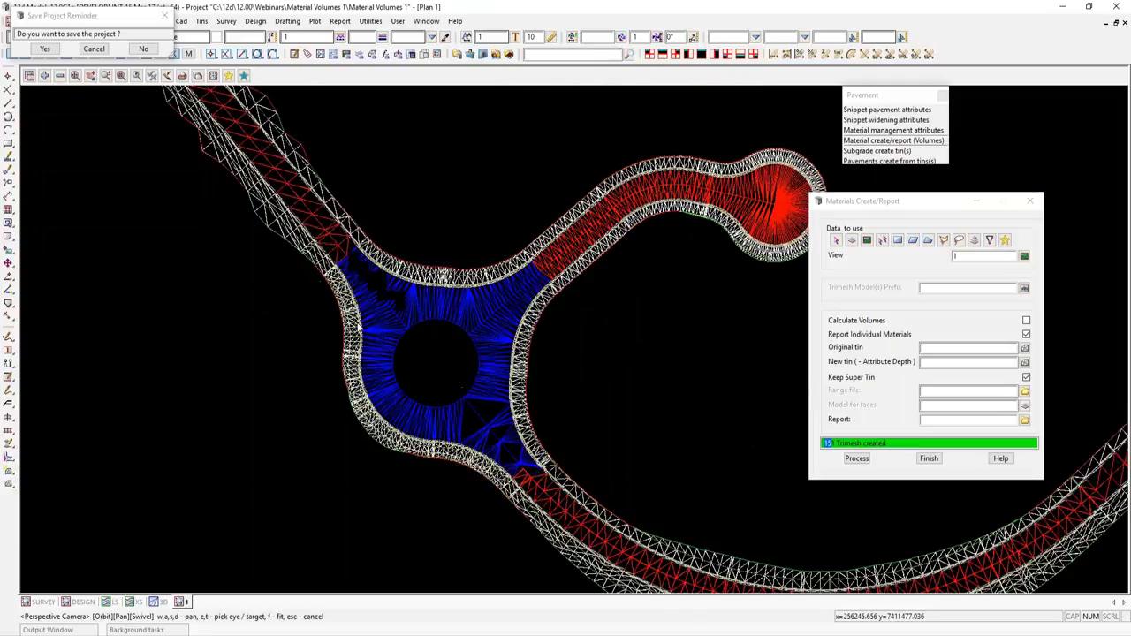
scroll(406, 362, up, 3)
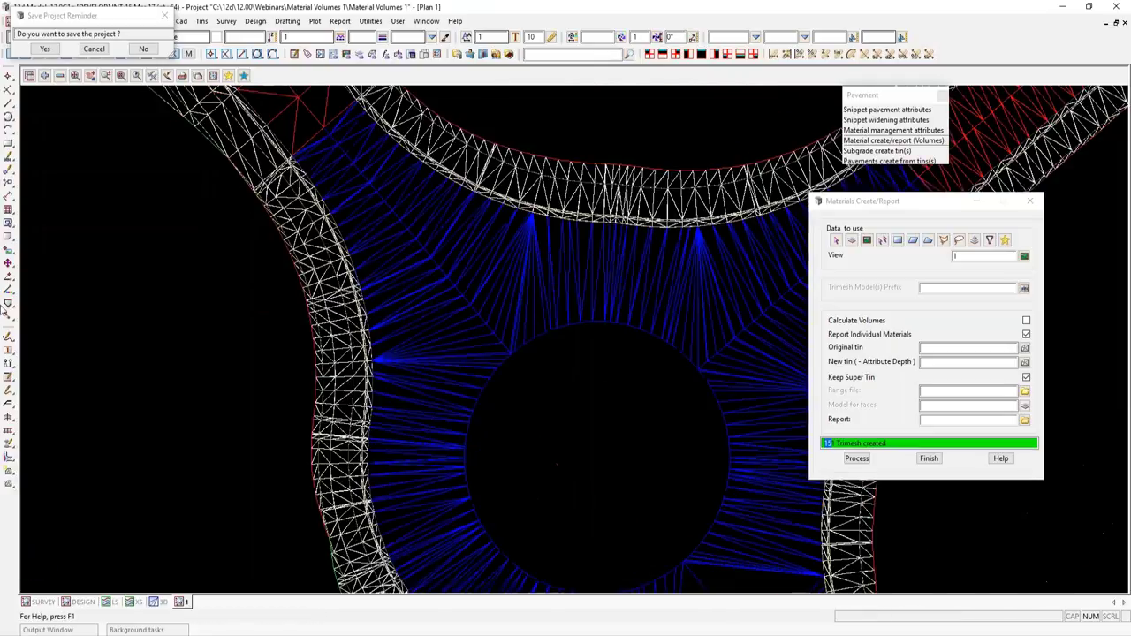
click(45, 49)
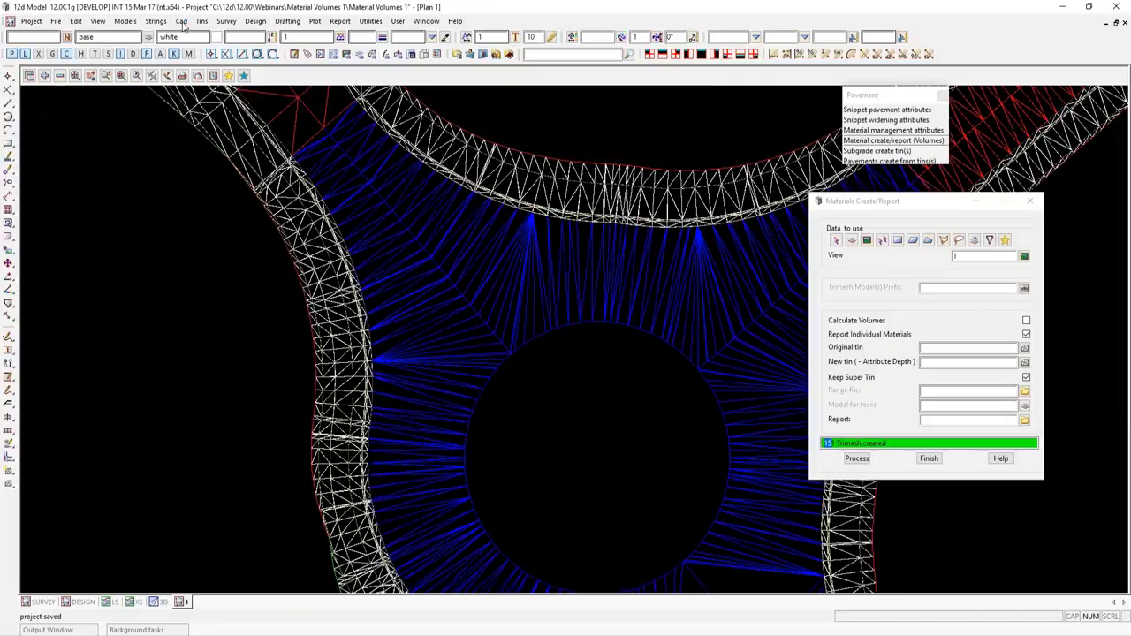
Reverse the kerb string of model DESIGN RSKRB04 on the west side of the roundabout.
click(181, 21)
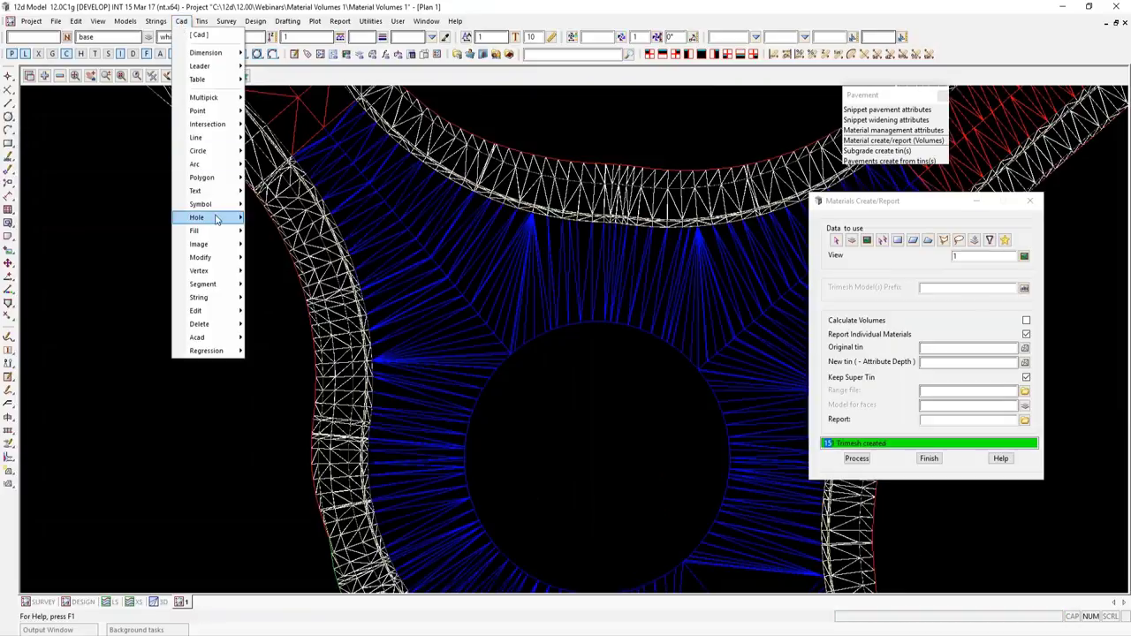
mouse_move(221, 298)
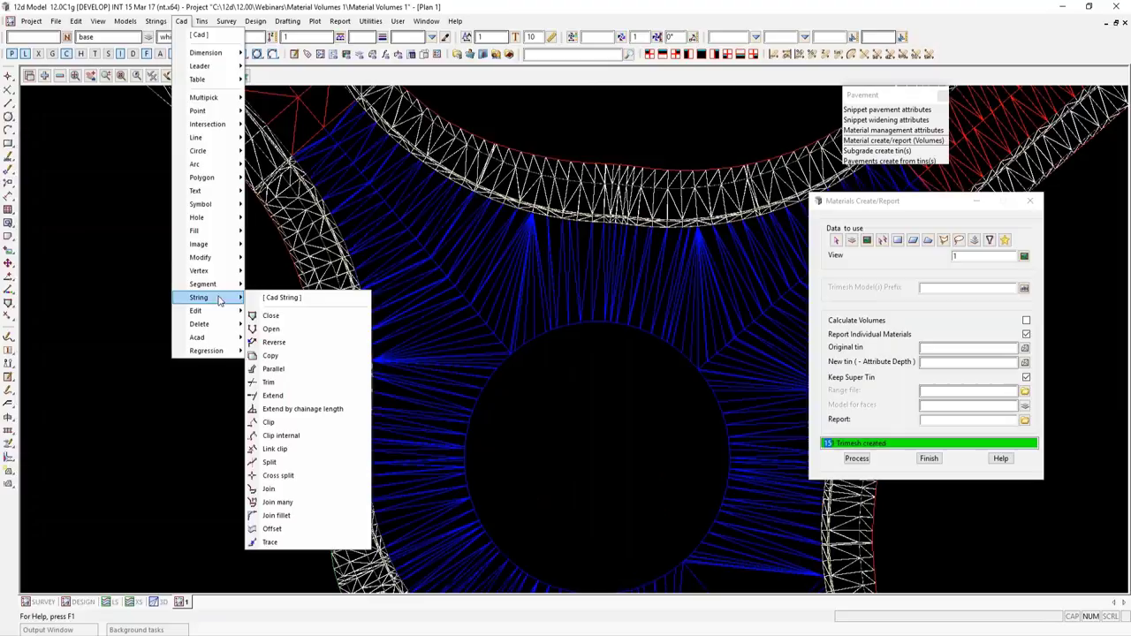
click(273, 343)
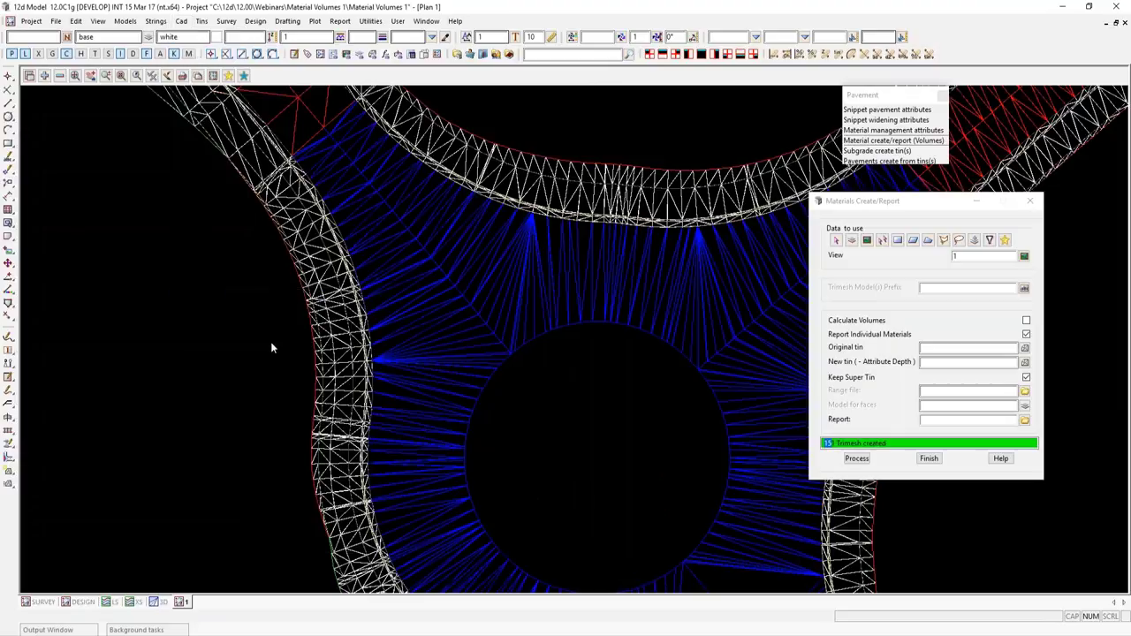
click(363, 309)
scroll(364, 308, up, 2)
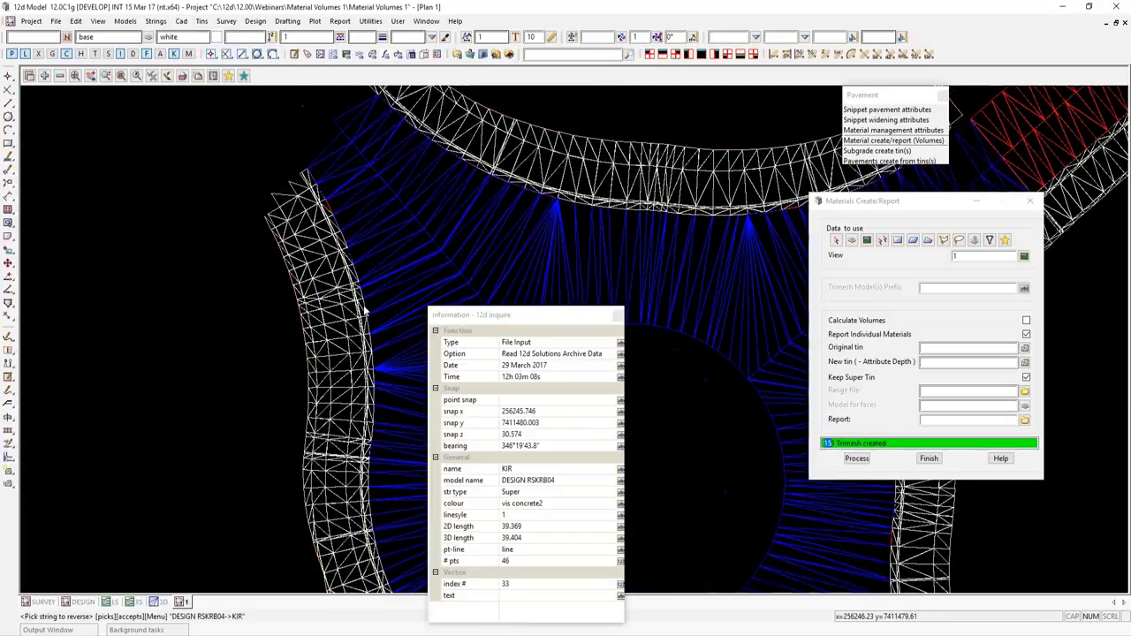
scroll(367, 305, up, 3)
click(367, 300)
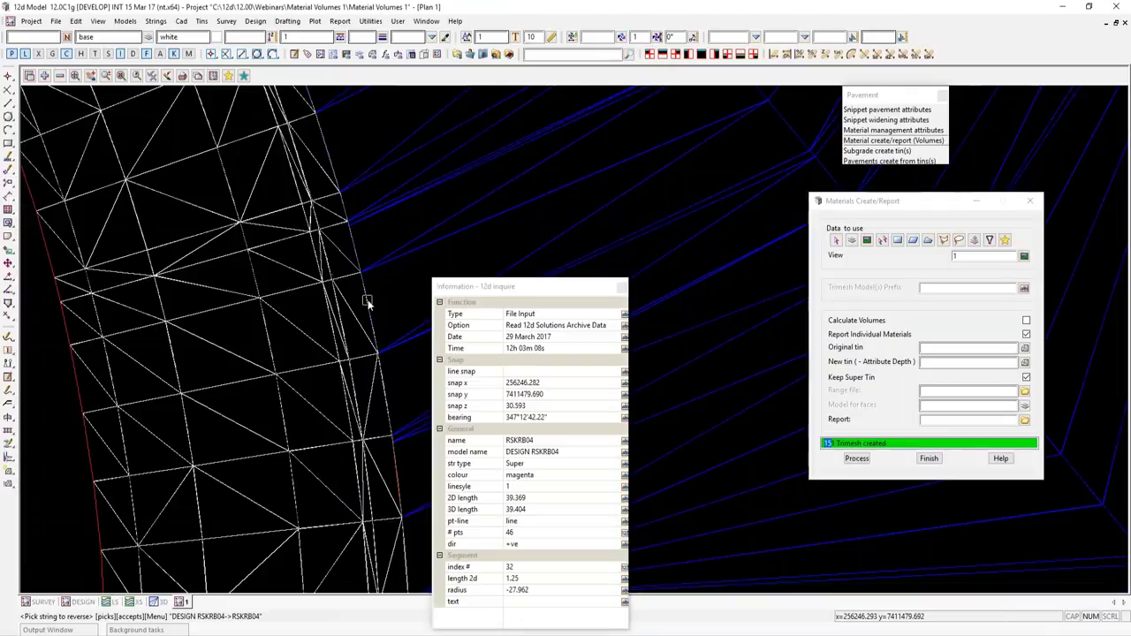
middle_click(367, 299)
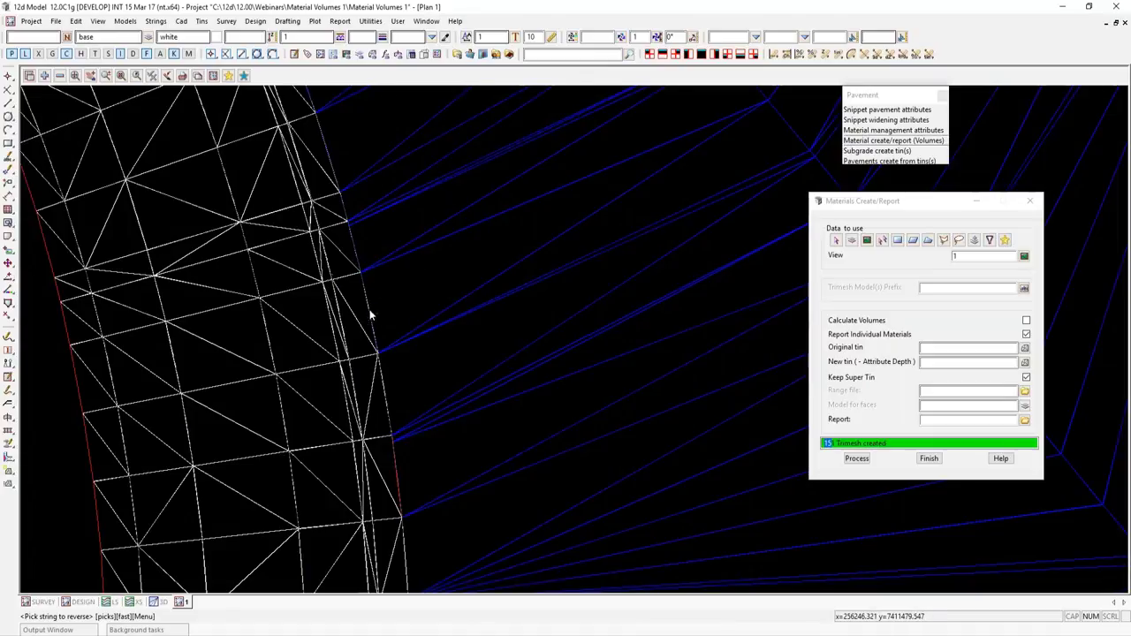
Reverse the KLR kerb string of model DESIGN RSKRB03 along the south side of the roundabout.
scroll(365, 219, down, 4)
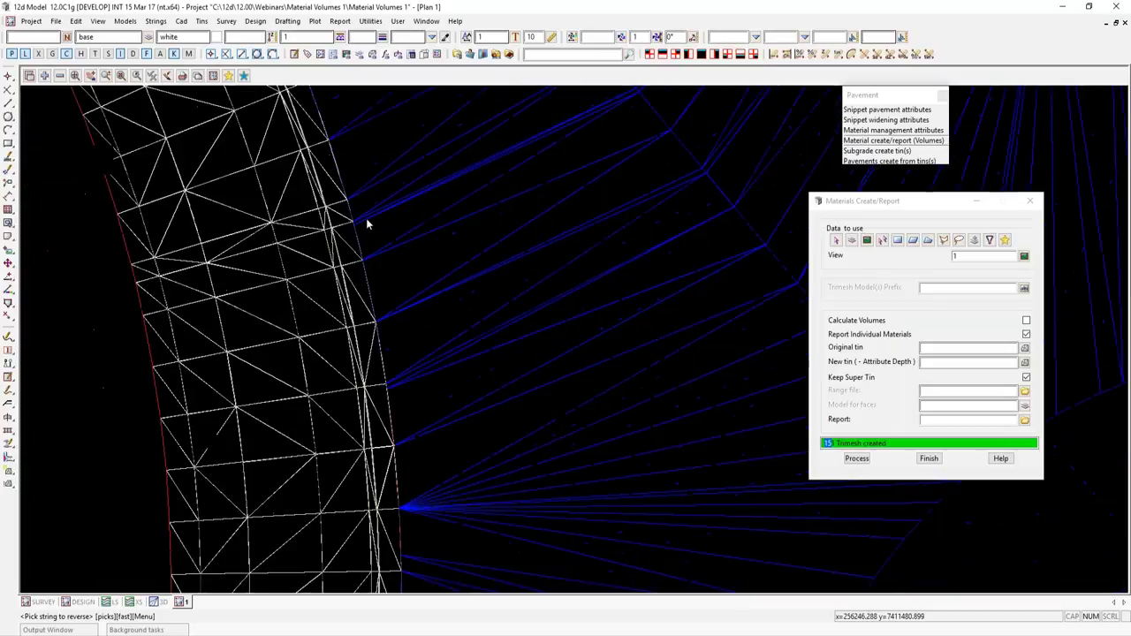
scroll(510, 512, up, 2)
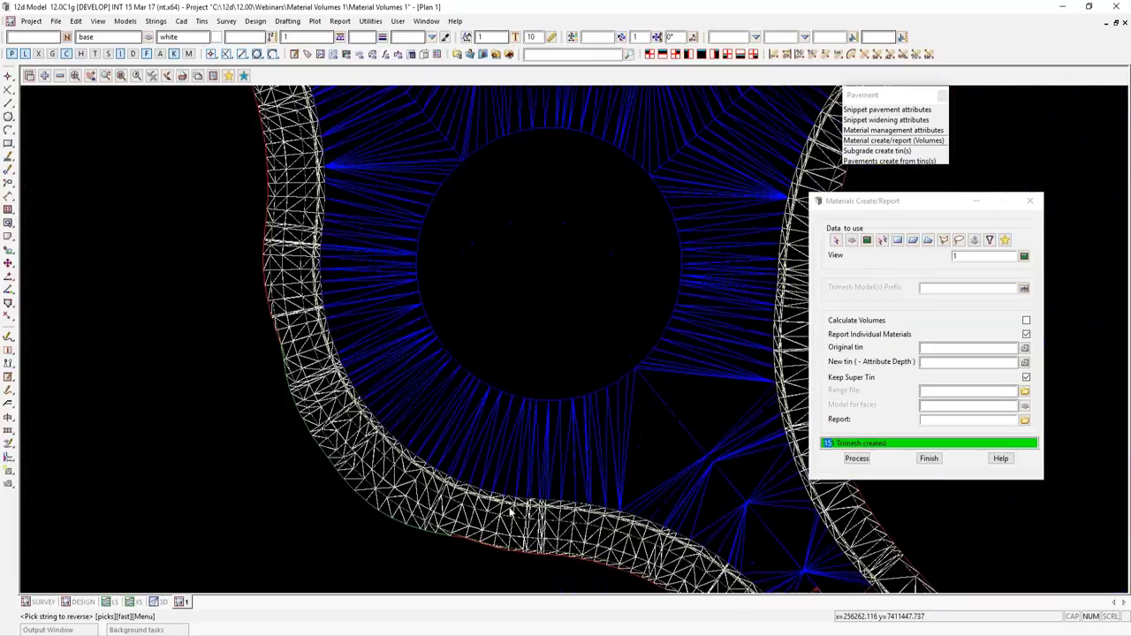
scroll(515, 472, up, 3)
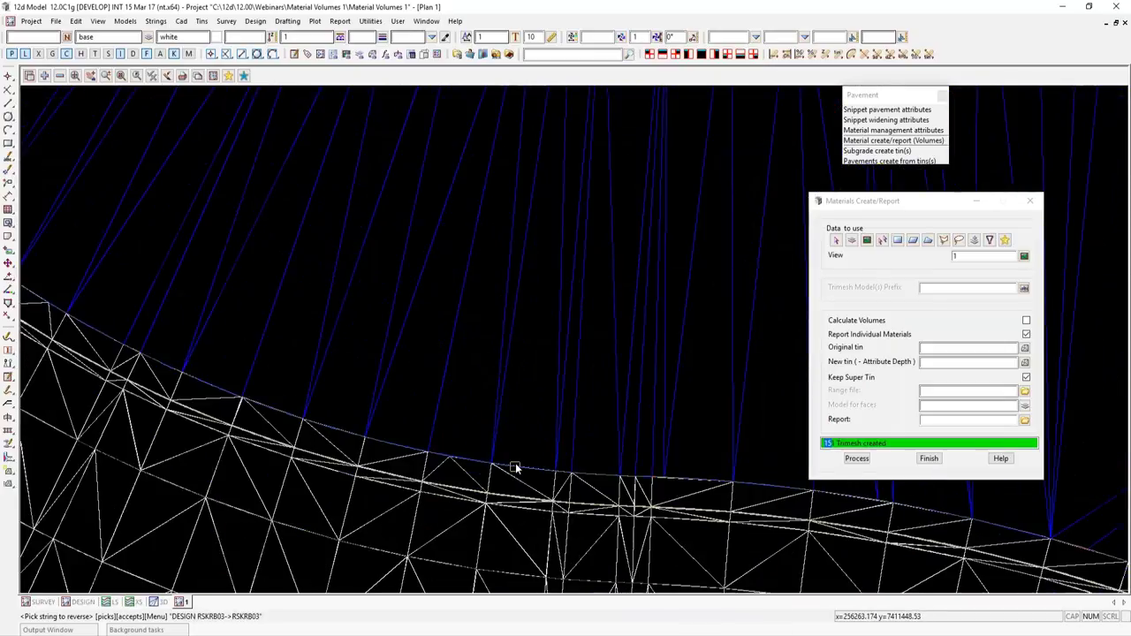
click(515, 468)
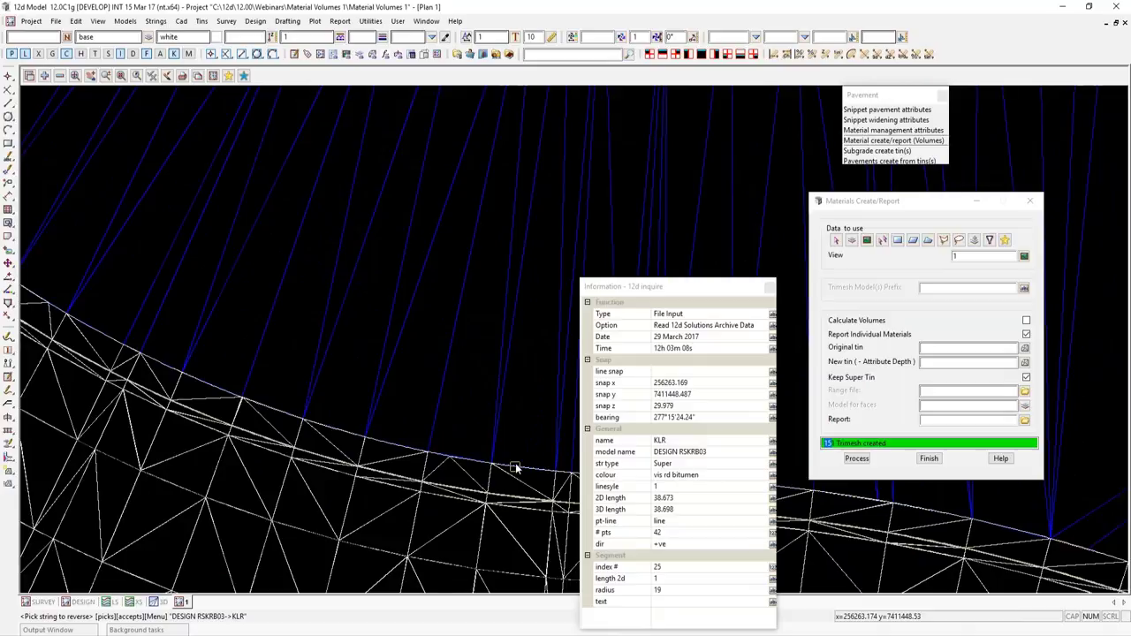
middle_click(515, 468)
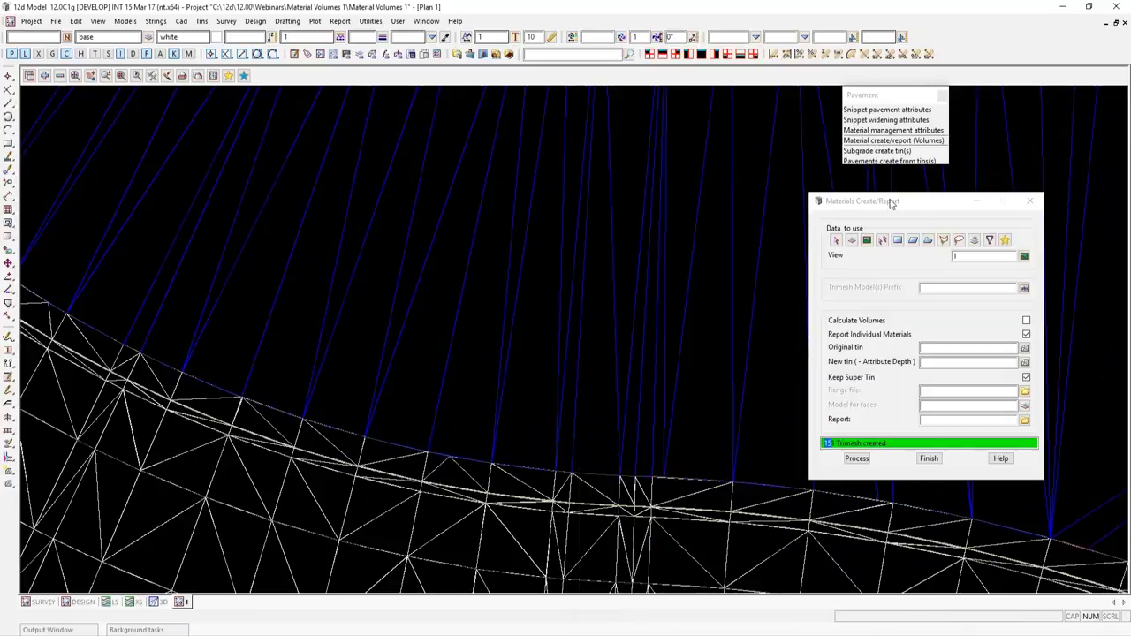
Open the Material Manager and display the properties of the 2.1 Gravel (200mm) material under the KLR kerb.
drag(891, 202, 900, 214)
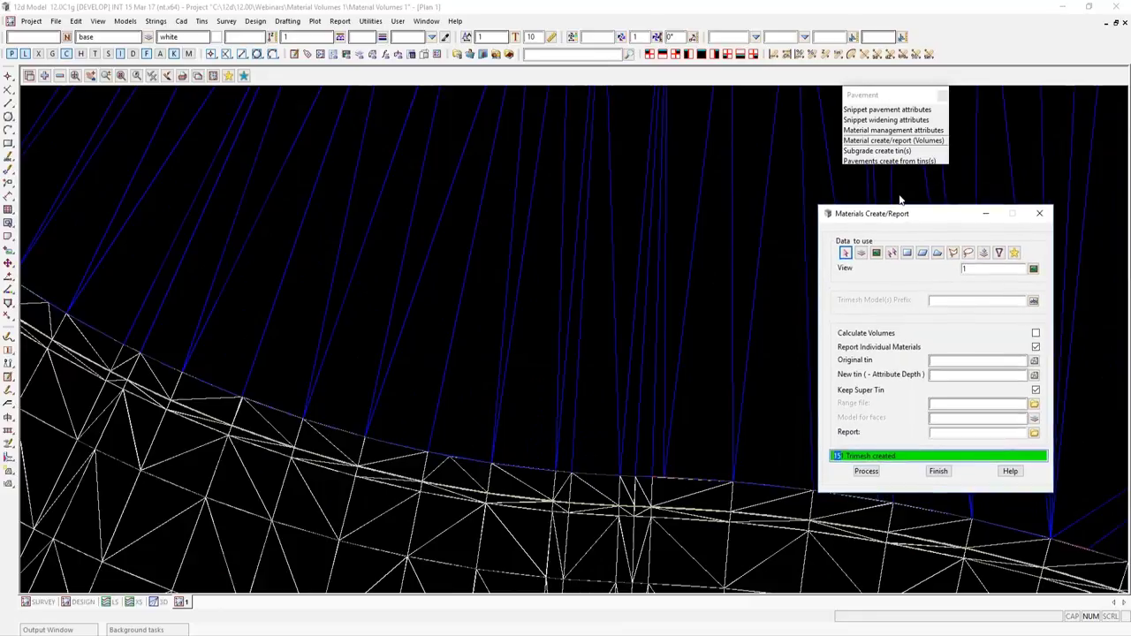
click(881, 133)
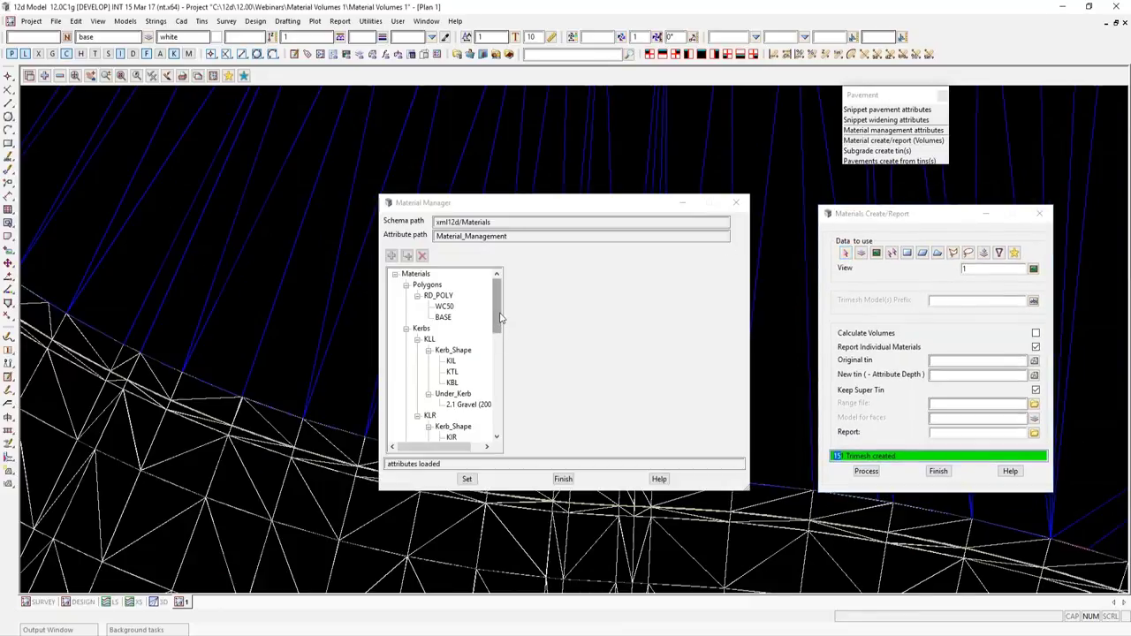
scroll(500, 318, down, 2)
click(431, 340)
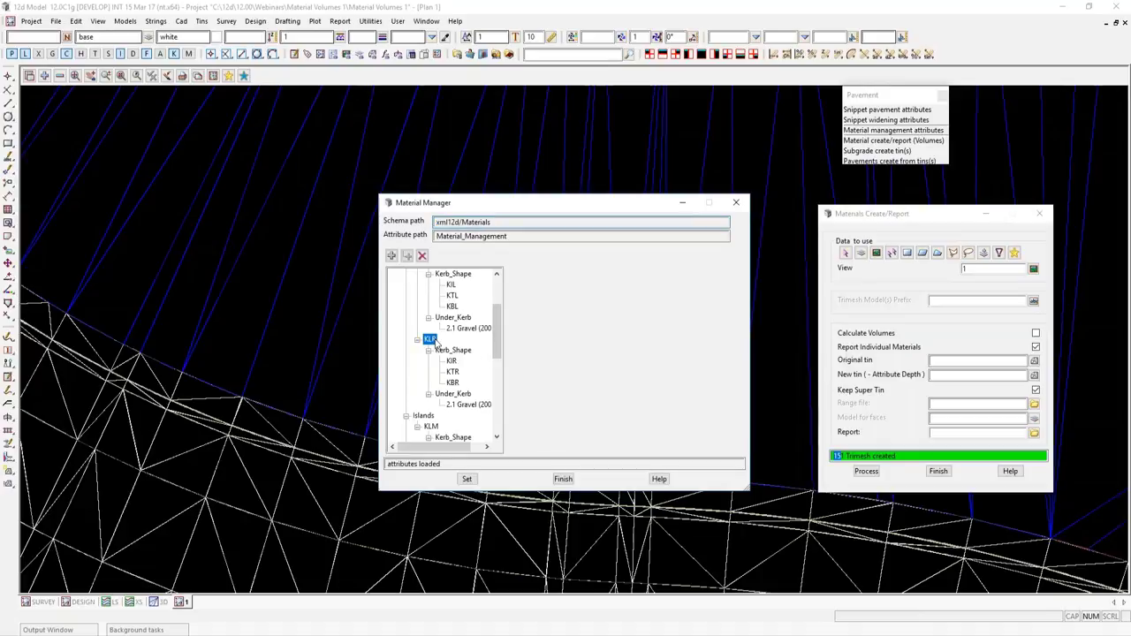
click(469, 404)
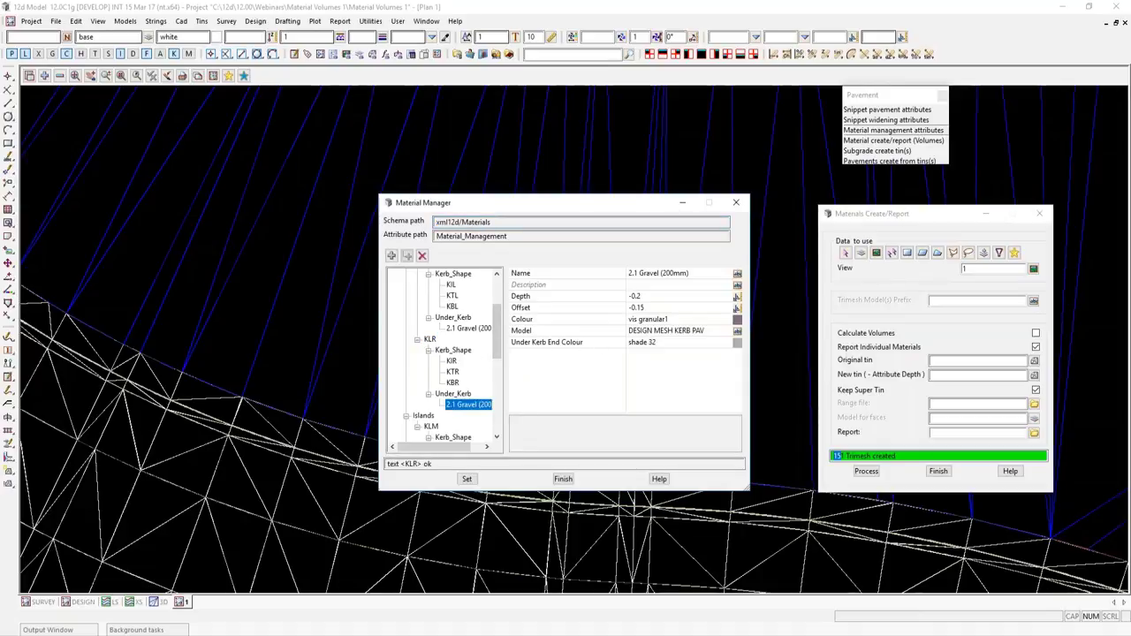
Set the offset of the 2.1 Gravel (200mm) material under the KLR kerb to 0.15 and reprocess the material meshes.
click(629, 309)
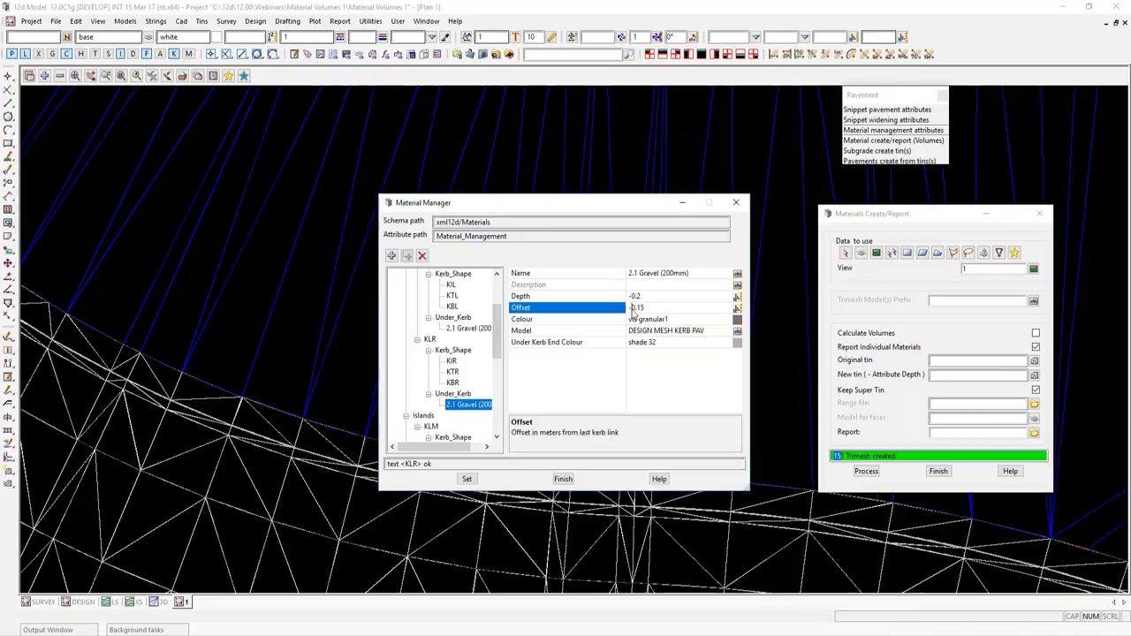
click(659, 307)
click(467, 479)
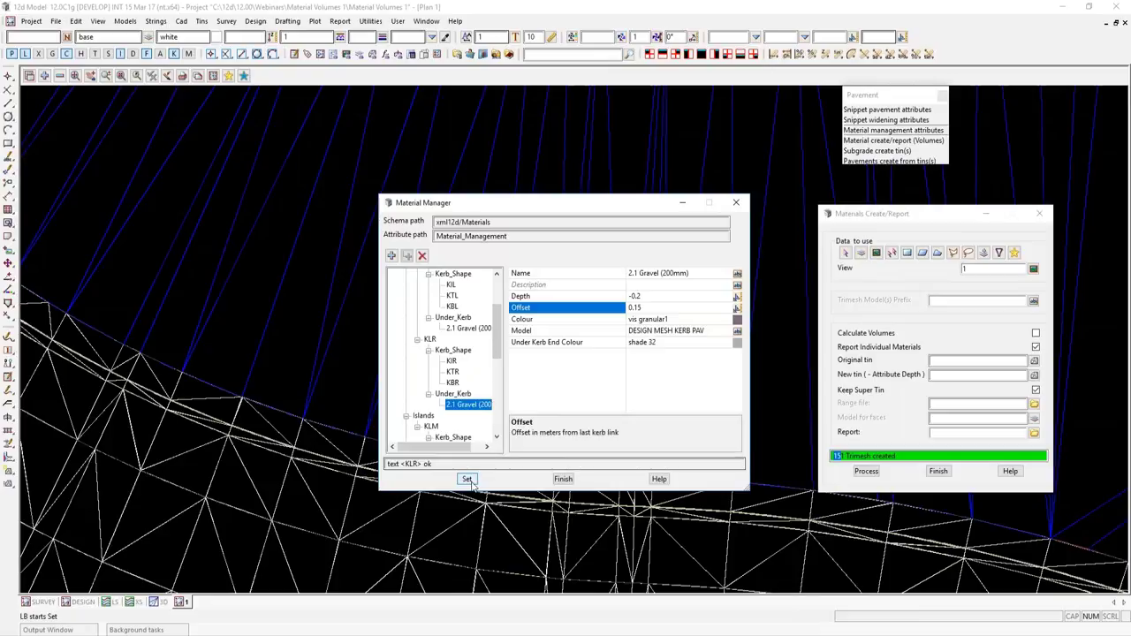
click(865, 470)
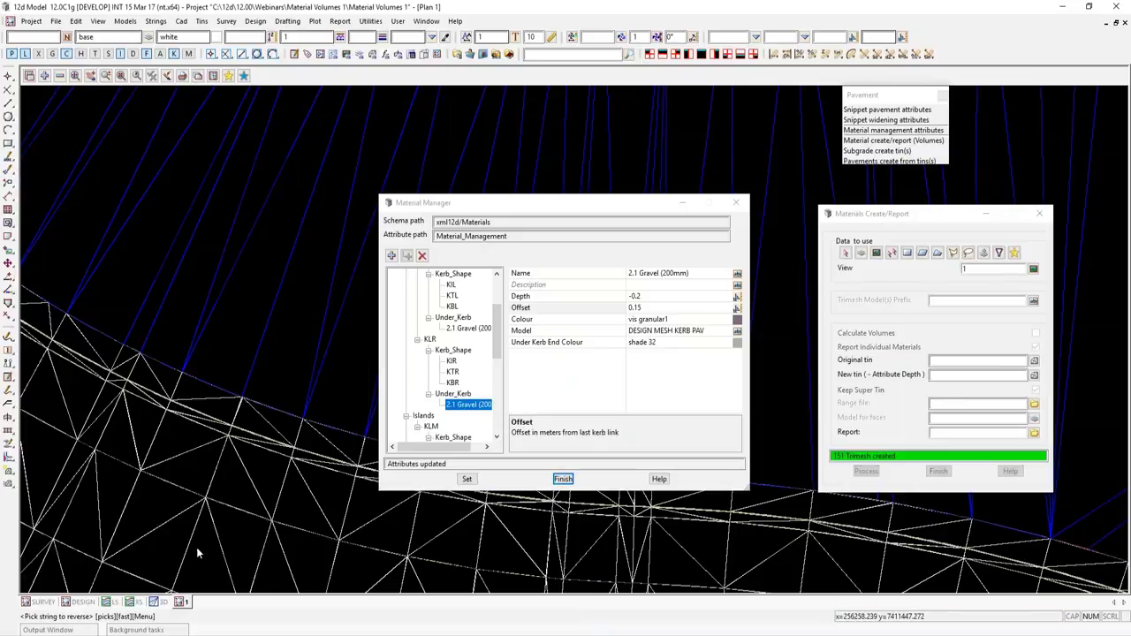
Check the kerb and under-kerb gravel at the end of the road in the 3D view, keeping the Material Manager clear of it.
click(157, 602)
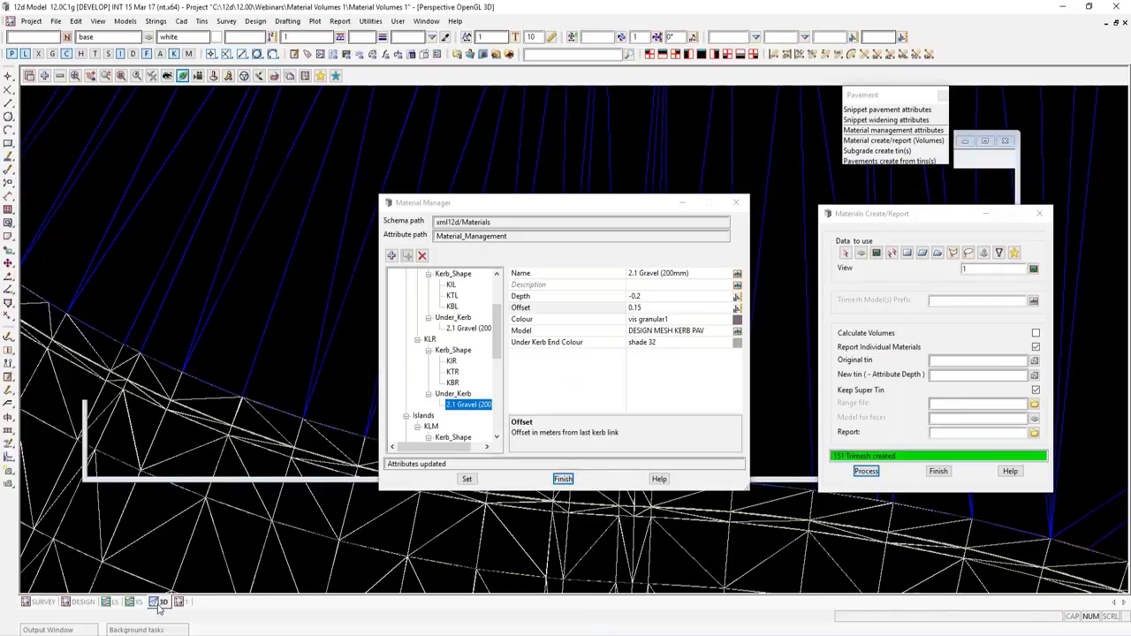
click(545, 212)
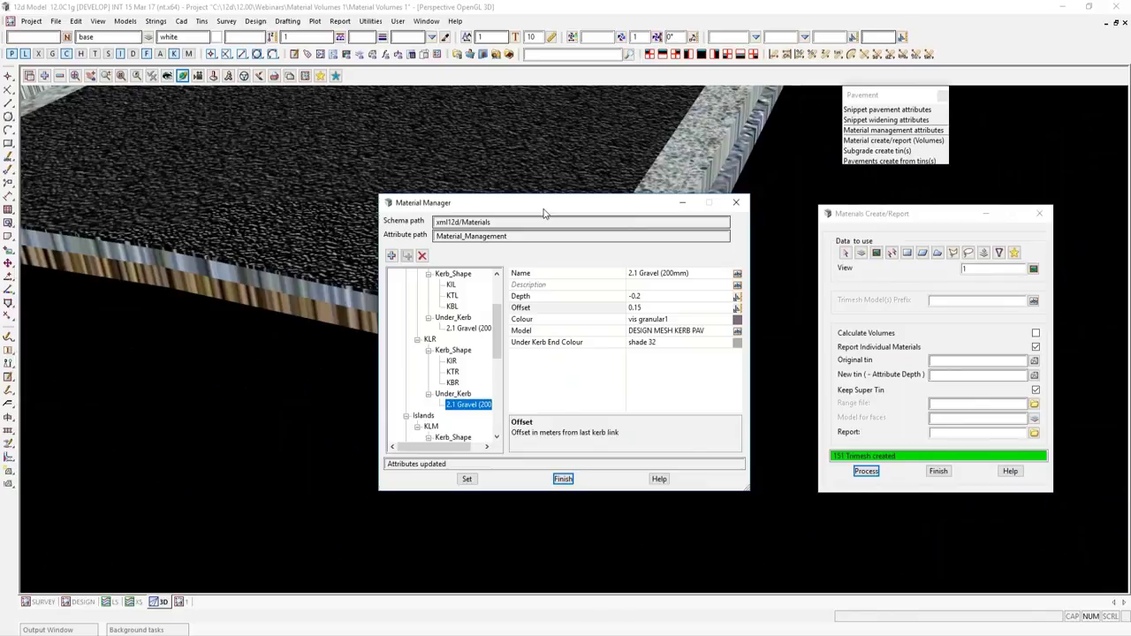
drag(545, 213, 907, 304)
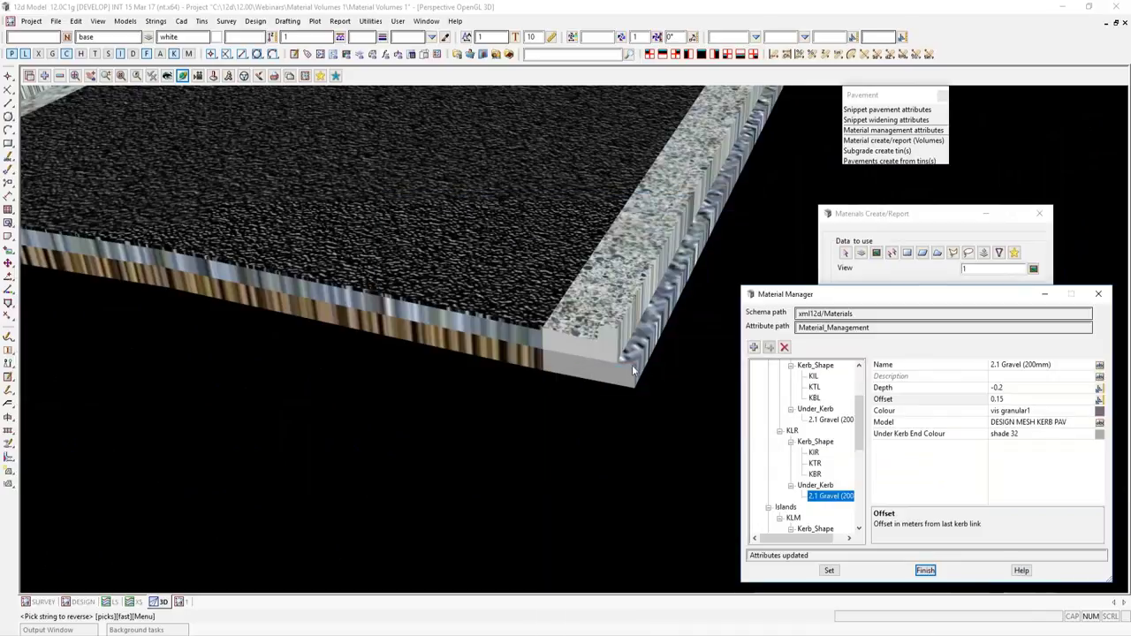
Examine the kerb meshes along the outer edges of the roundabout and the open central island in 3D.
scroll(545, 401, down, 10)
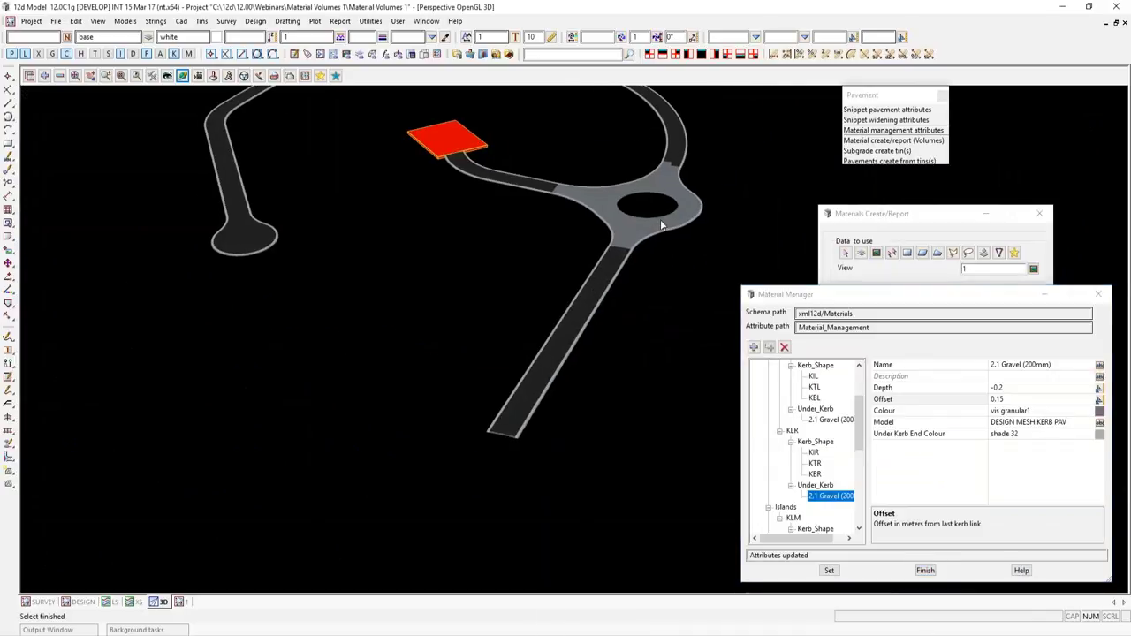
scroll(662, 217, up, 8)
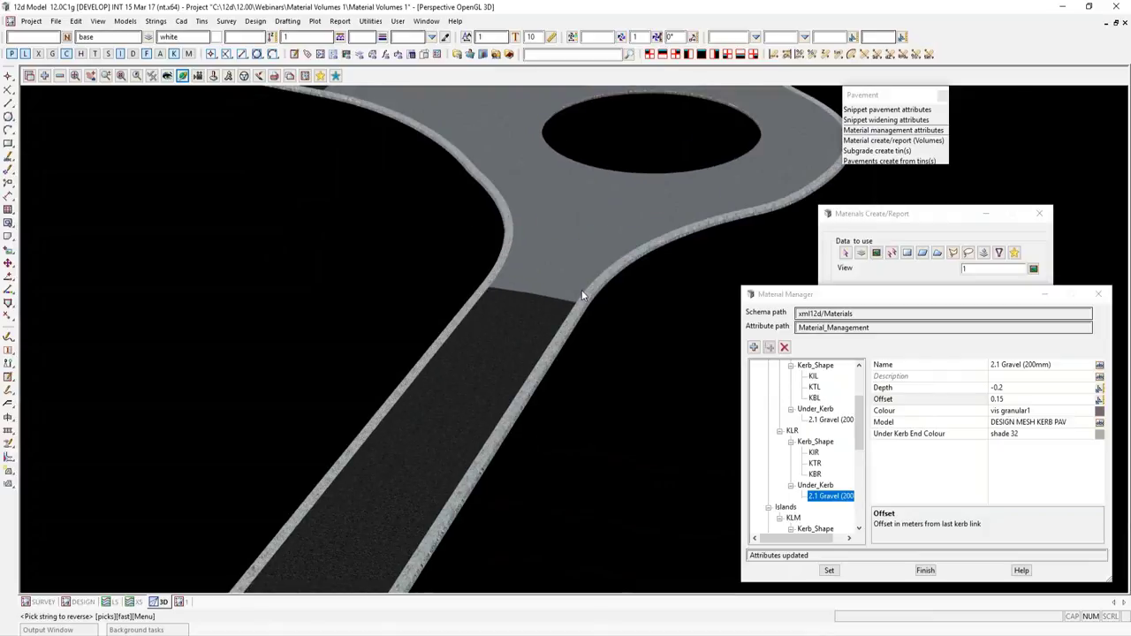
scroll(581, 289, up, 2)
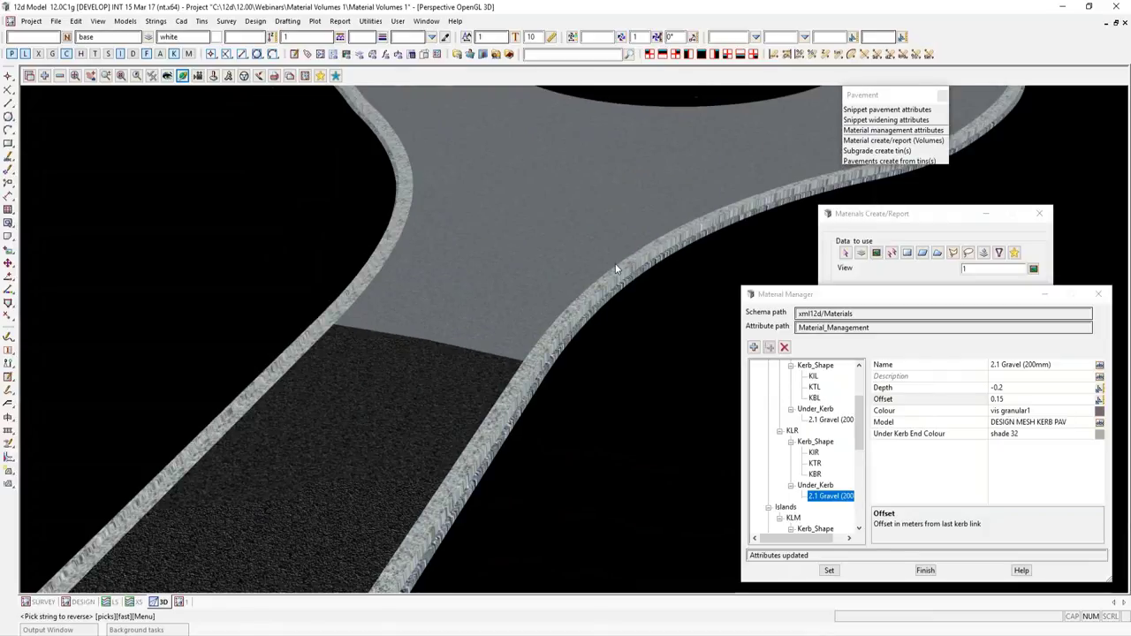
scroll(621, 329, up, 3)
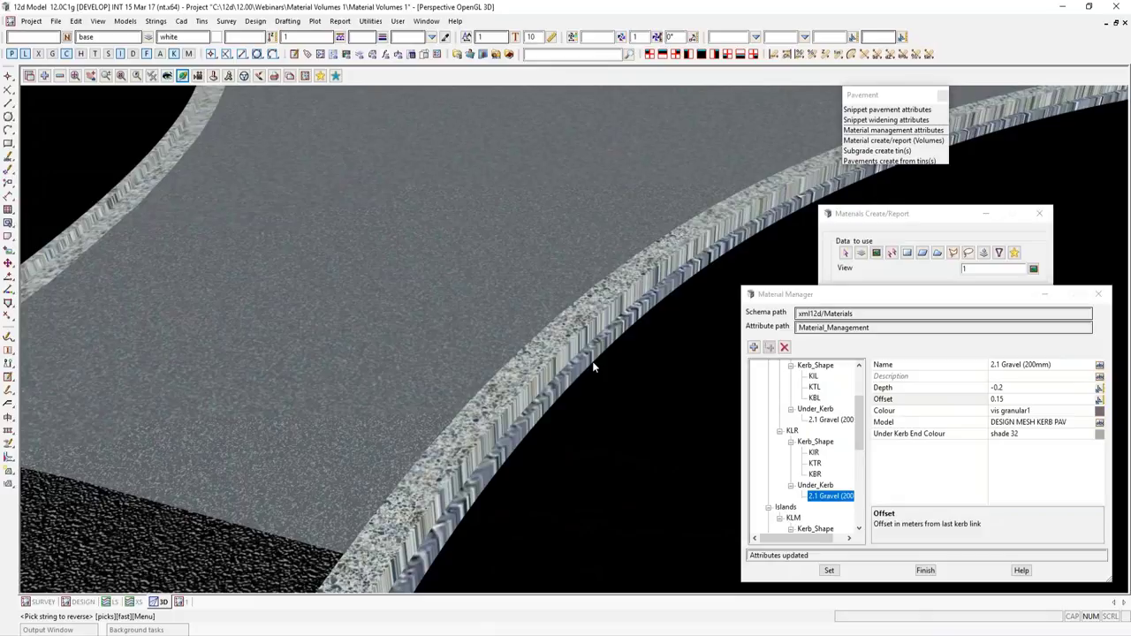
scroll(583, 368, down, 1)
scroll(573, 367, down, 5)
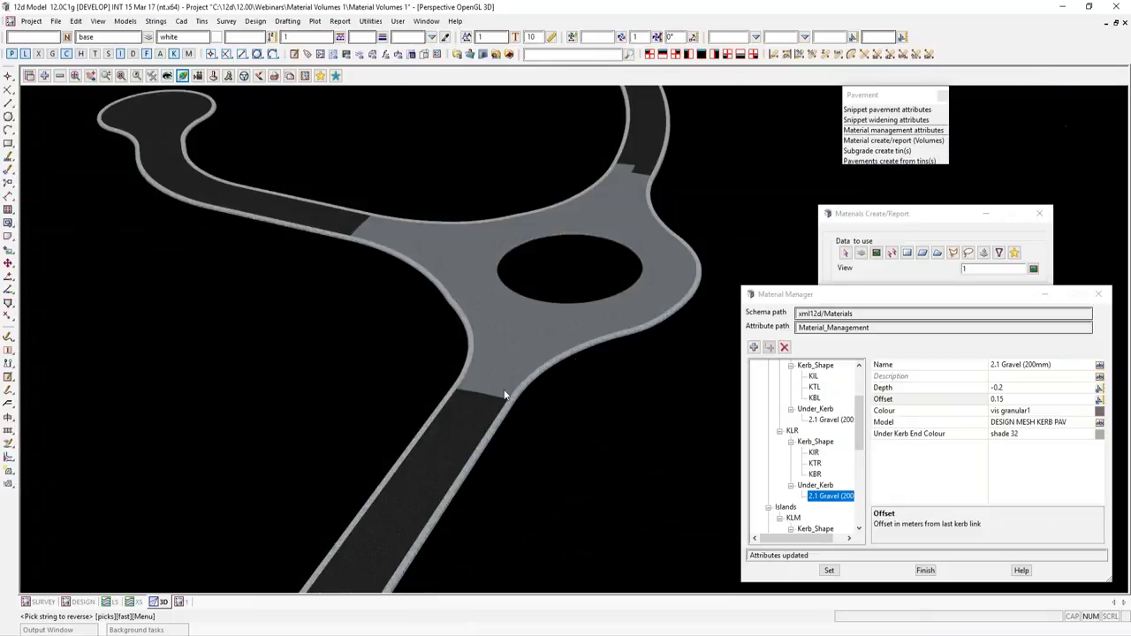
scroll(598, 314, up, 3)
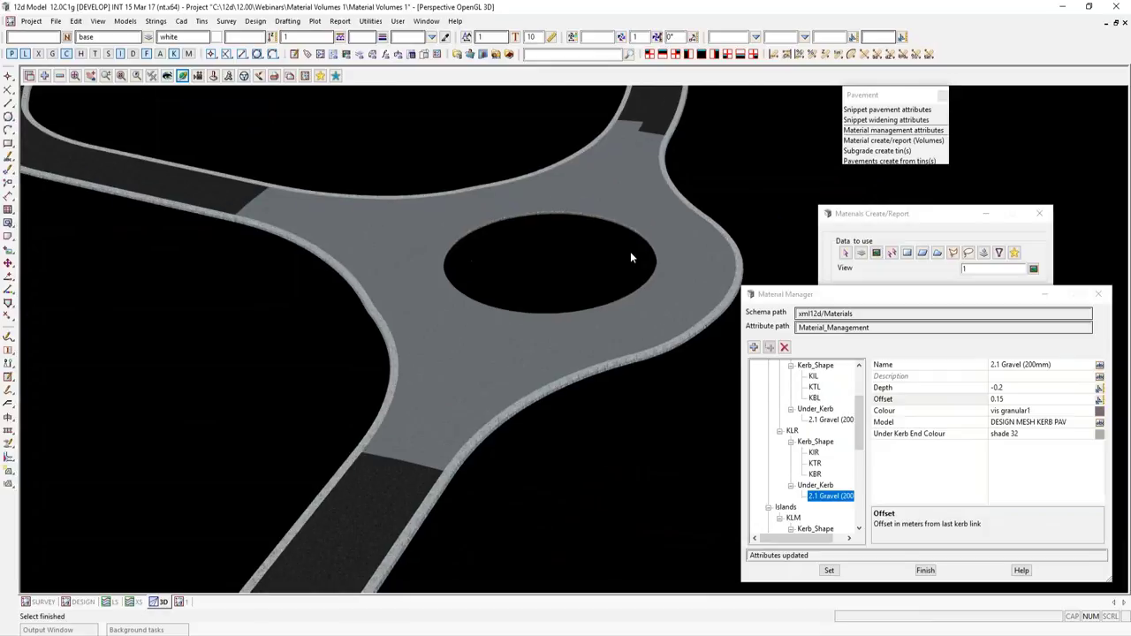
scroll(503, 228, up, 1)
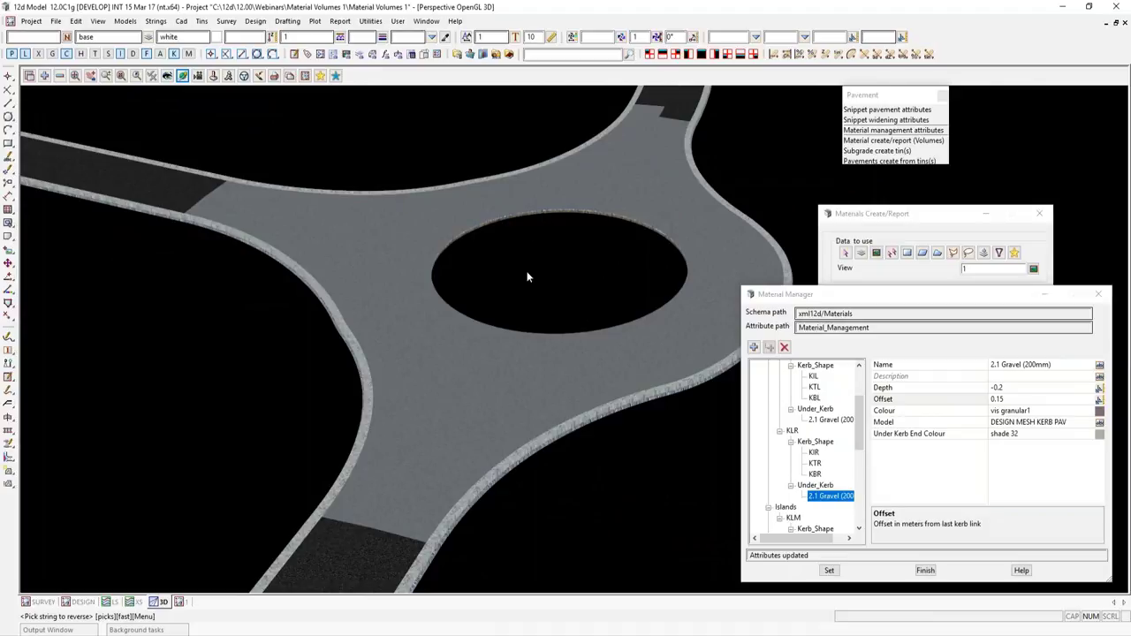
key(Escape)
scroll(544, 288, down, 4)
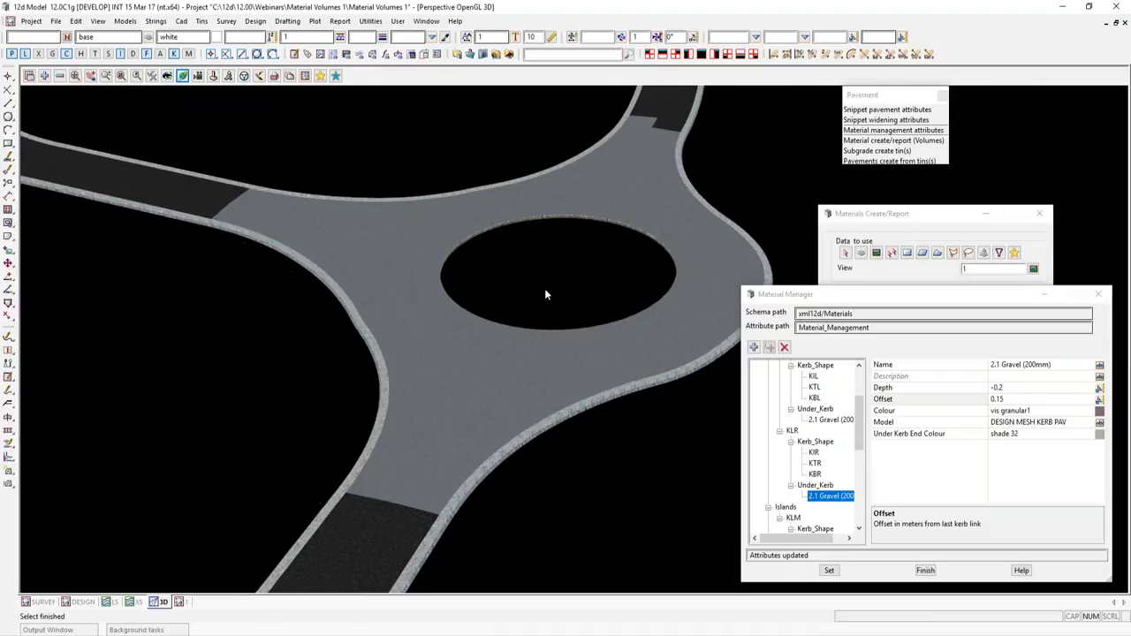
scroll(544, 288, down, 2)
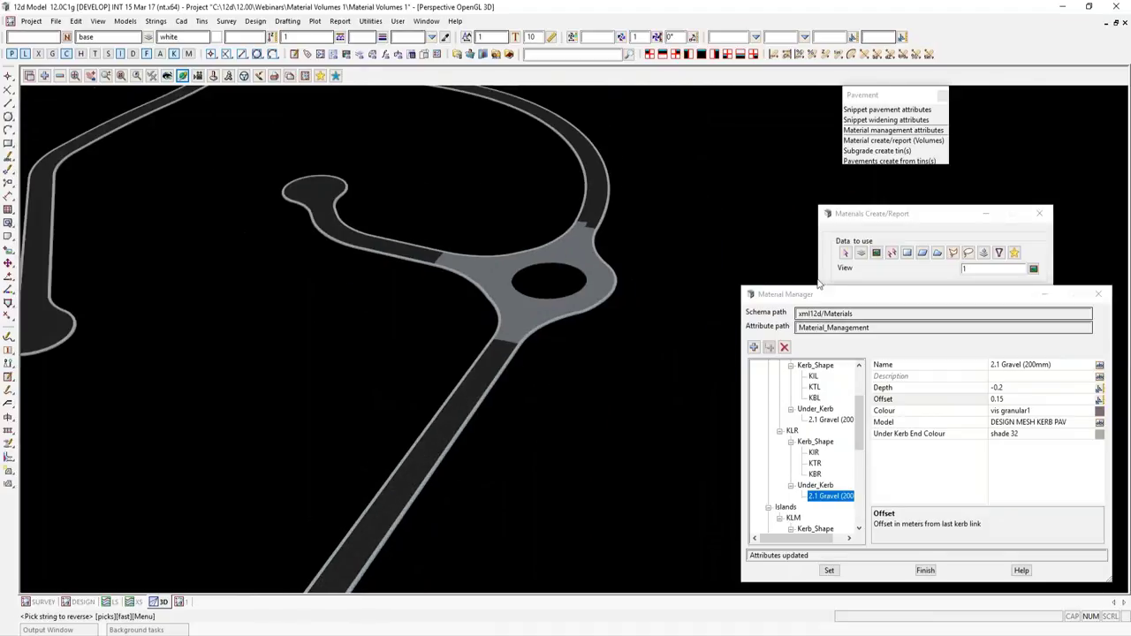
Enlarge the Material Manager, collapse the Kerbs group and add a new island style under Islands.
drag(800, 293, 428, 176)
drag(494, 257, 544, 258)
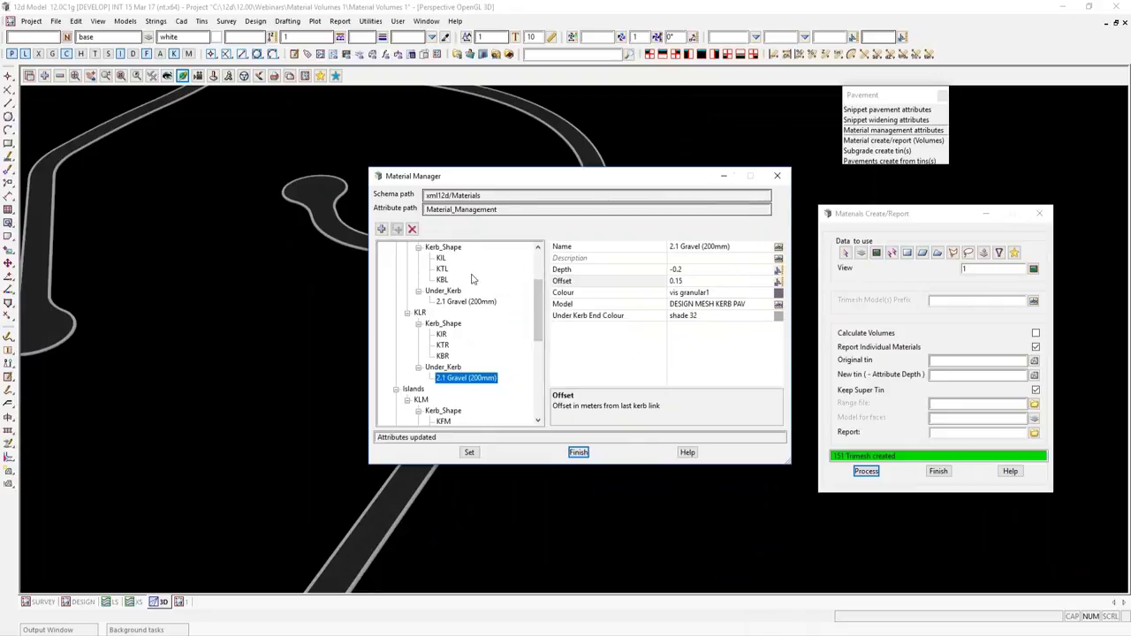
scroll(539, 275, up, 3)
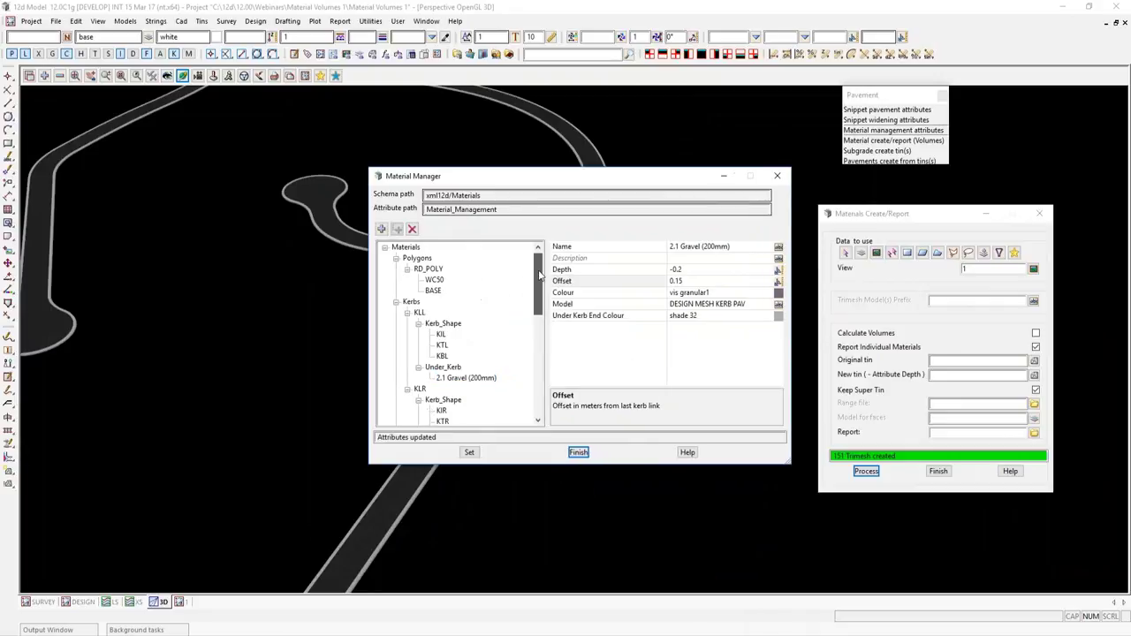
double_click(411, 301)
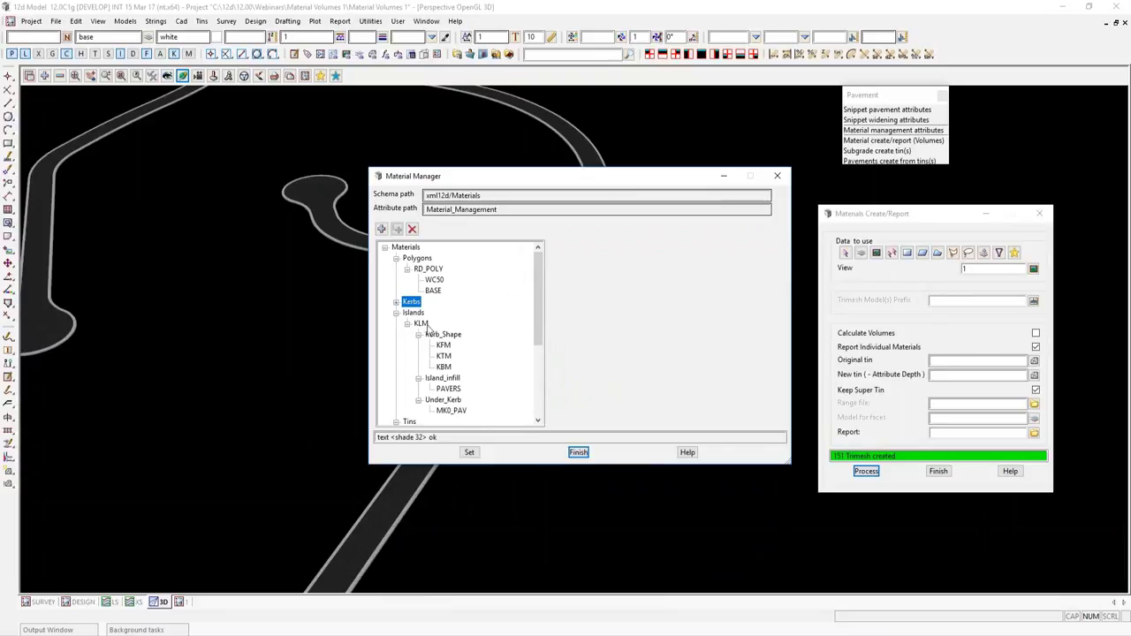
click(414, 313)
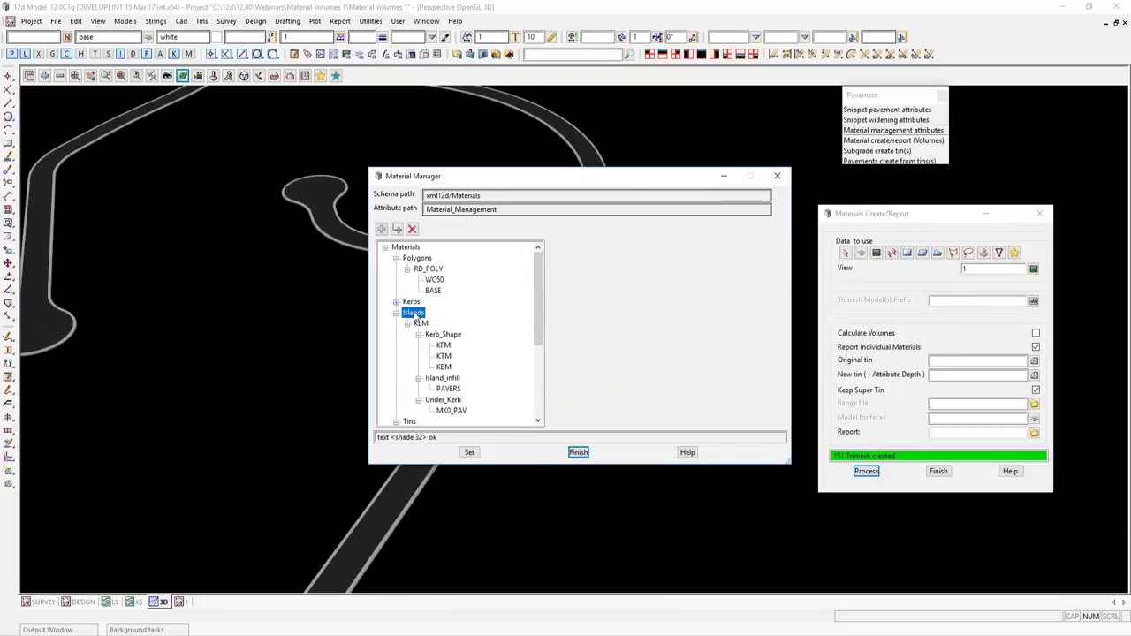
click(397, 230)
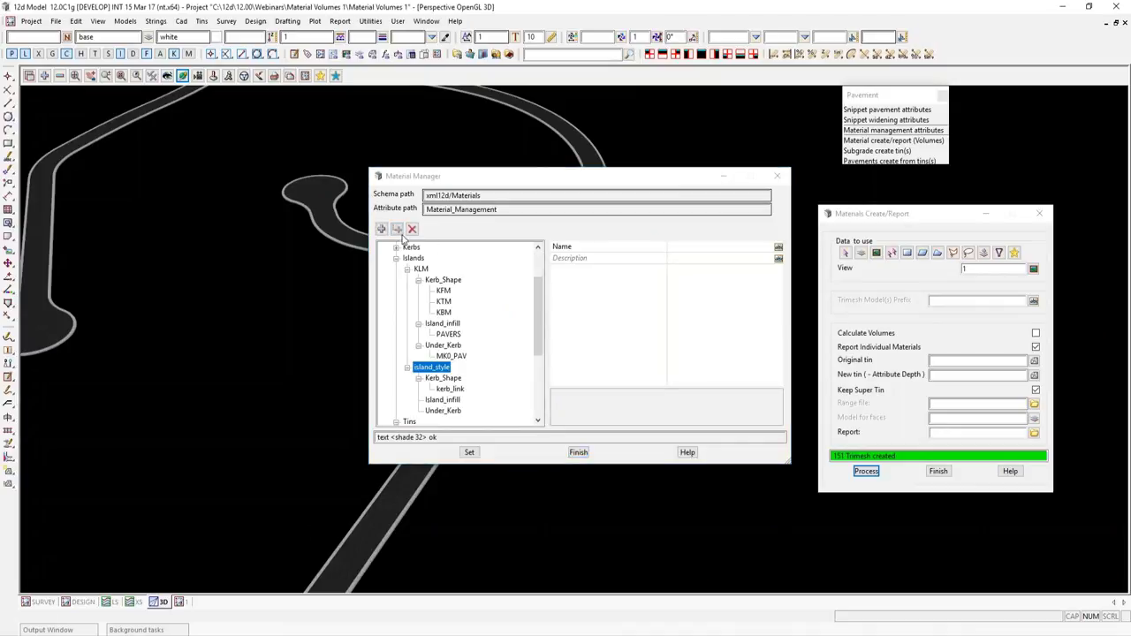
Add the ALIGNMENT ISLANDS model to plan view 1 around the roundabout.
click(181, 602)
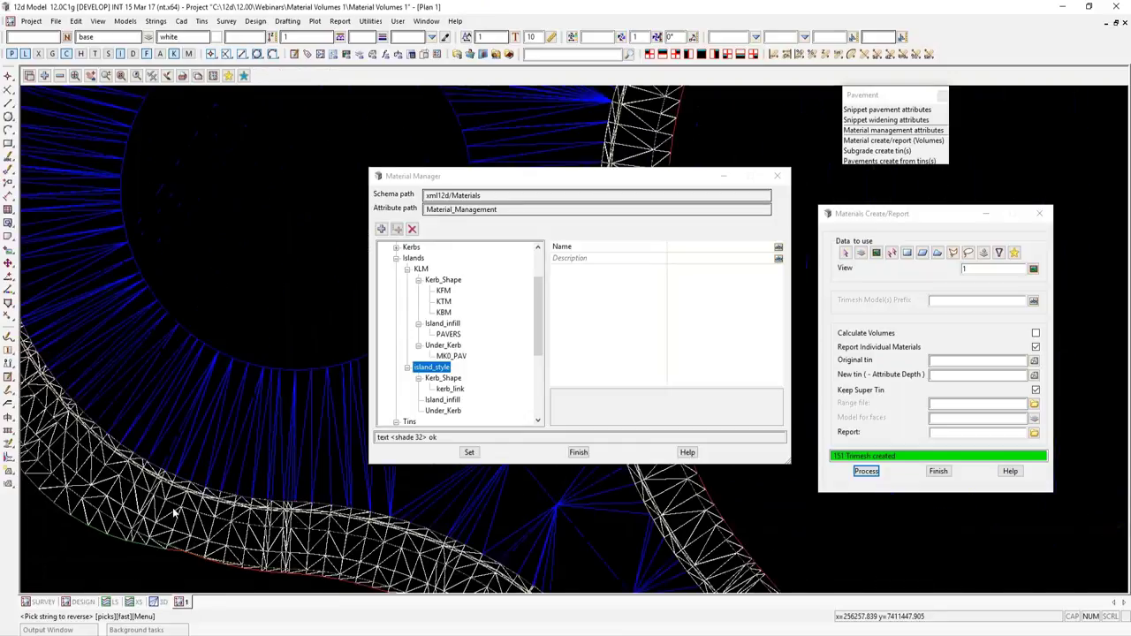
scroll(174, 513, down, 3)
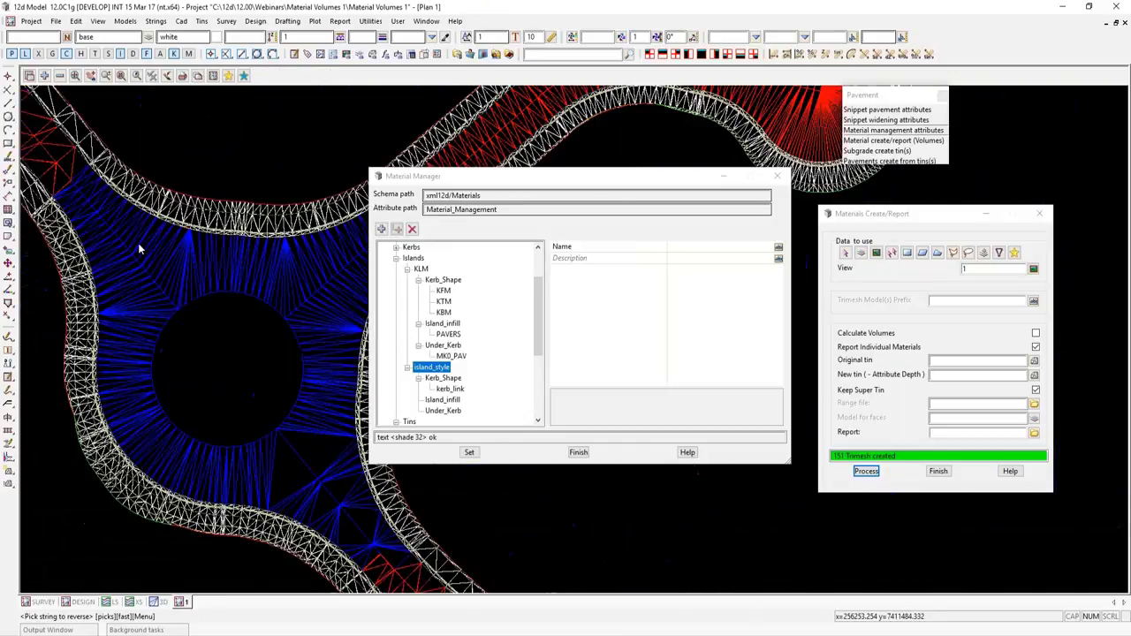
click(45, 75)
click(92, 149)
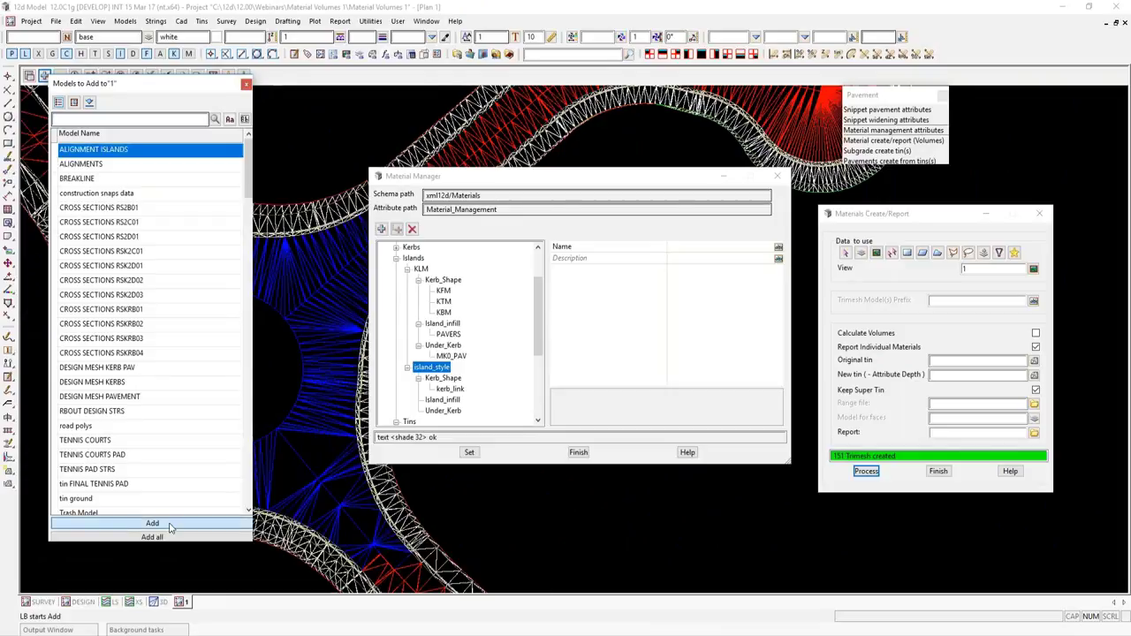
click(152, 523)
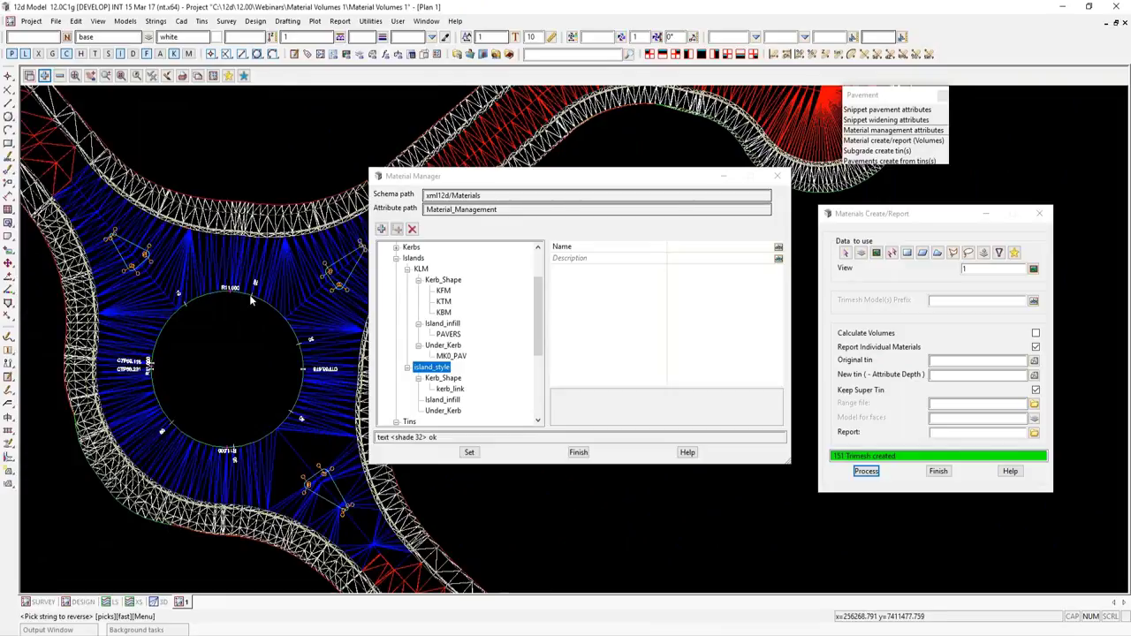
Identify the roundabout's central island string, name the new island style KLSM to match and display its Kerb_Shape properties.
scroll(251, 300, up, 1)
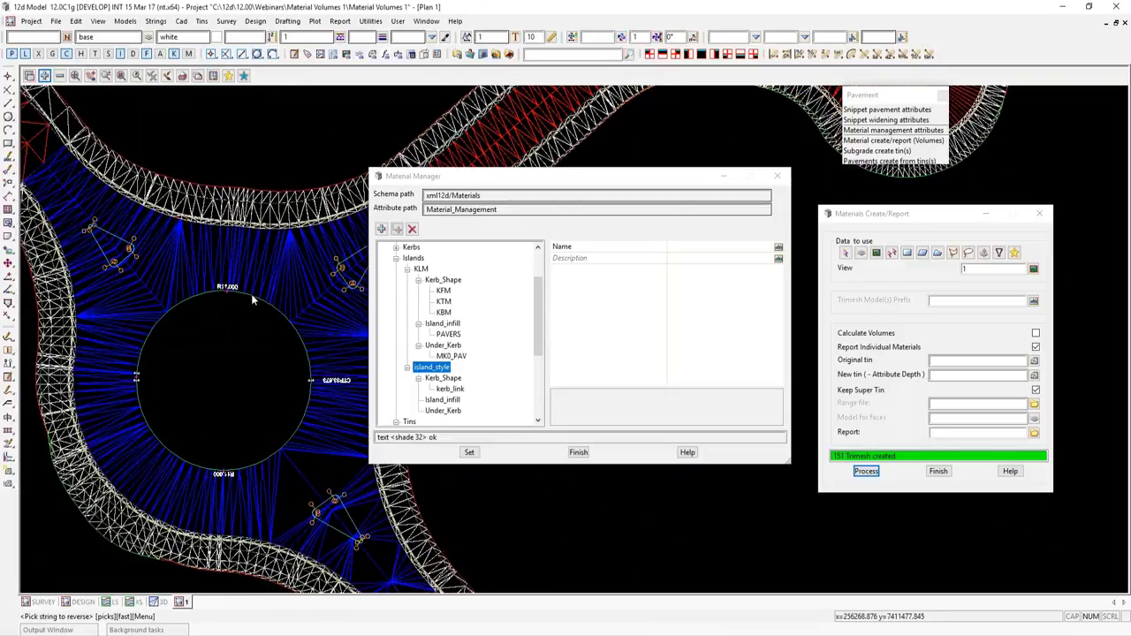
scroll(251, 295, up, 3)
click(272, 305)
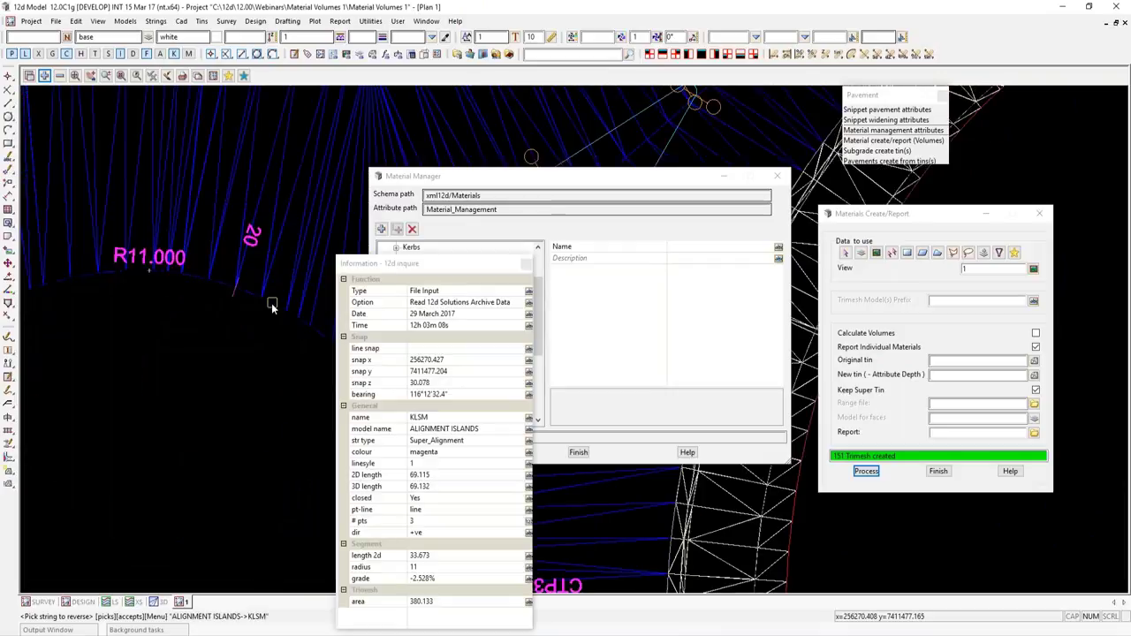
click(702, 253)
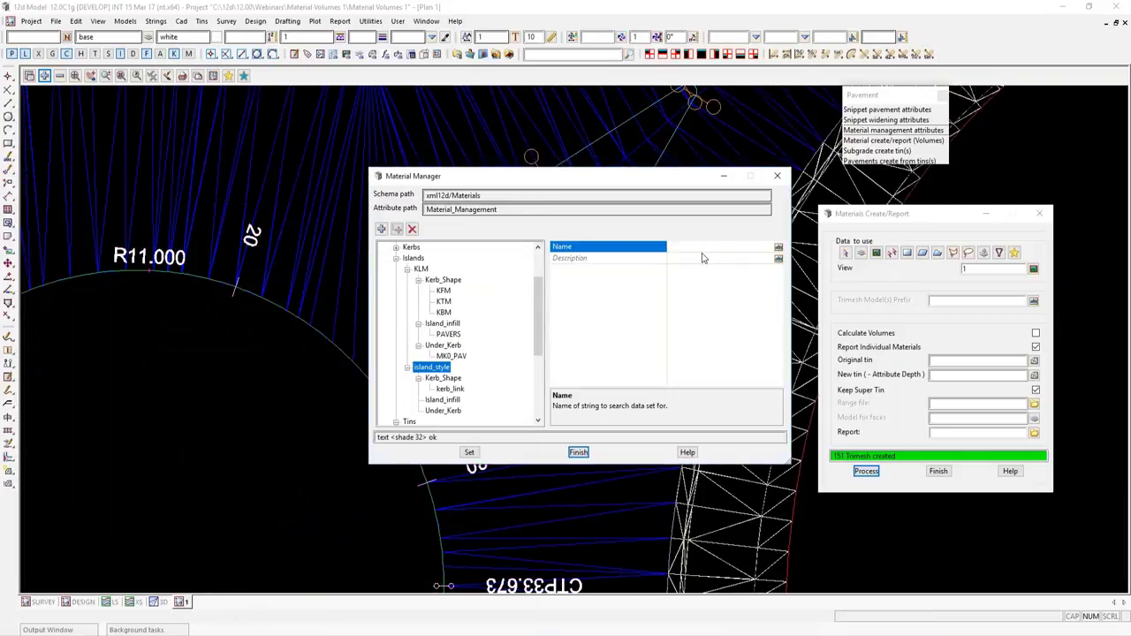
text(KLSM)
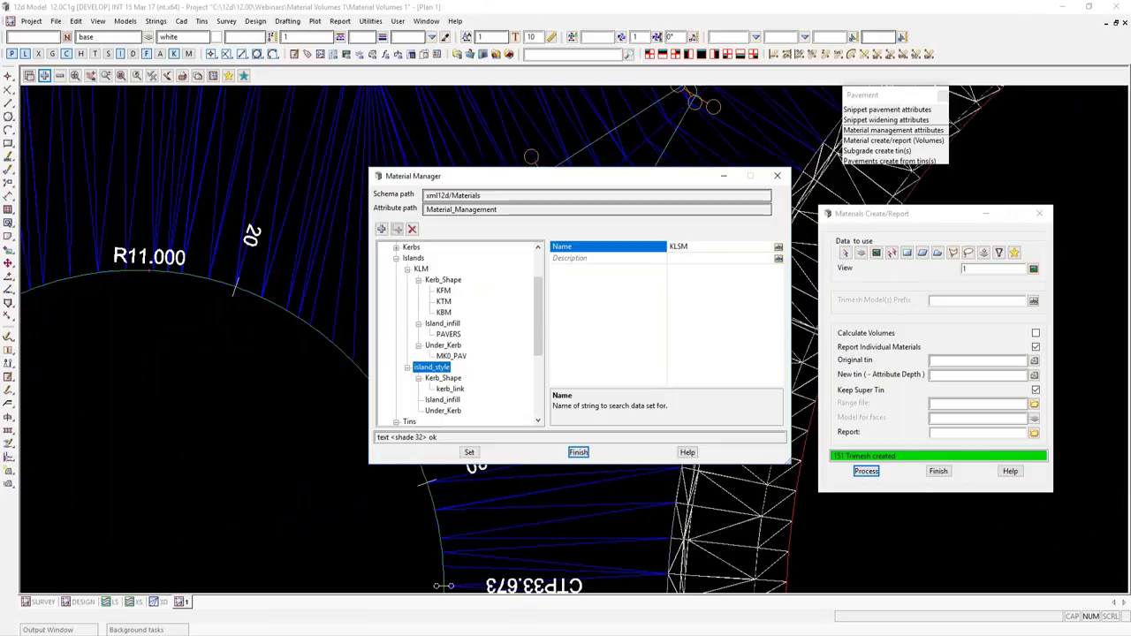
click(456, 379)
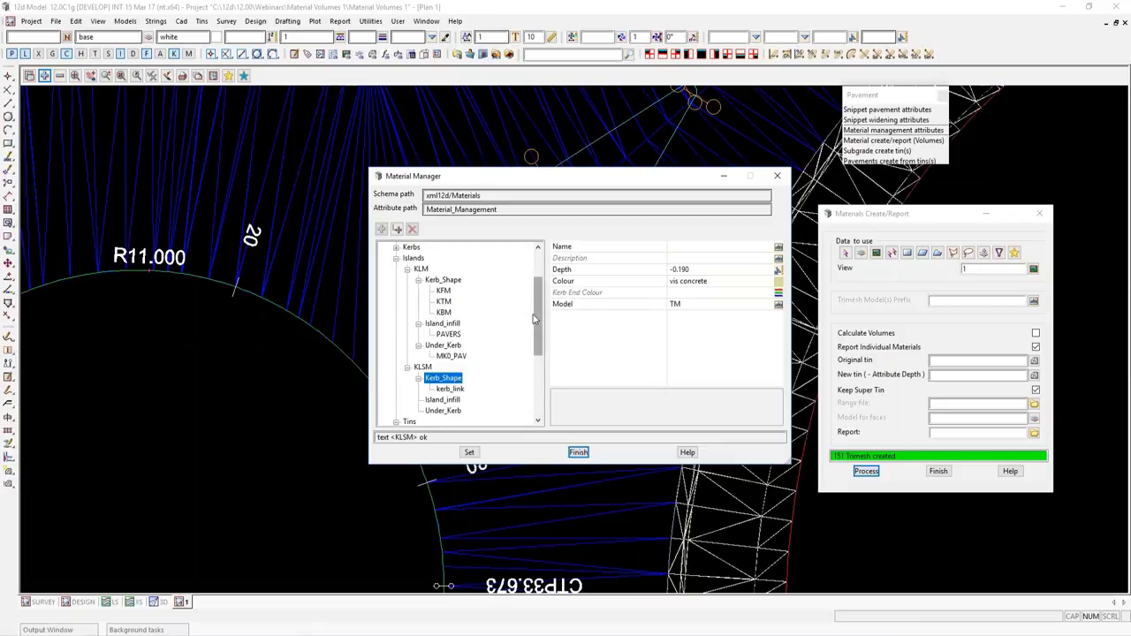
Import page 1 of SD1033.pdf into the project as a 2D PDF.
click(55, 21)
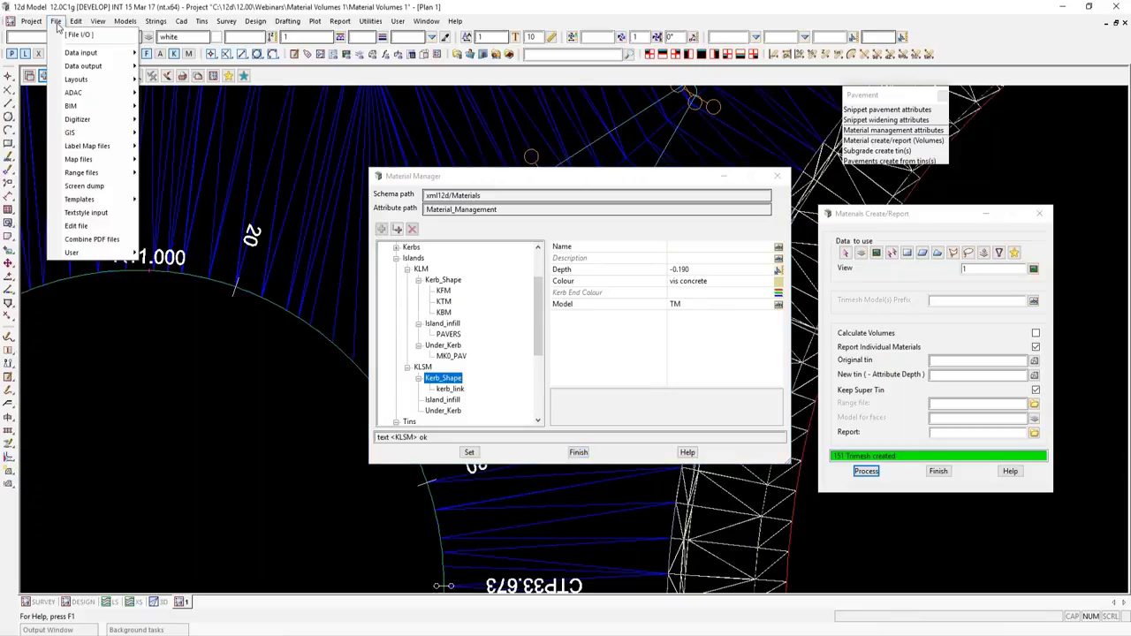
mouse_move(84, 52)
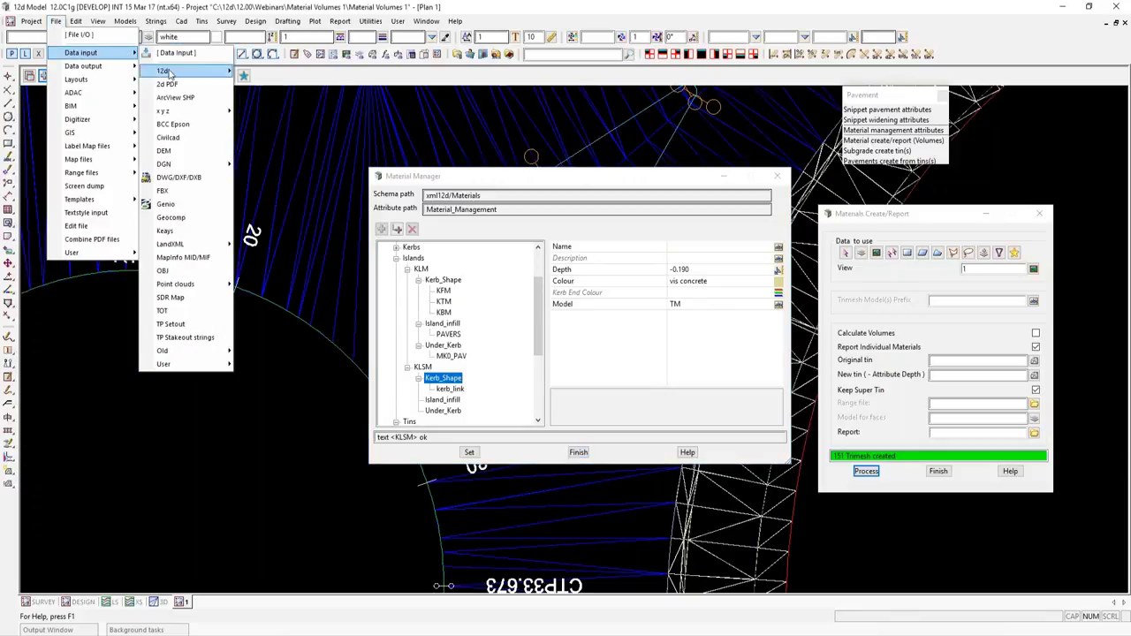
click(174, 88)
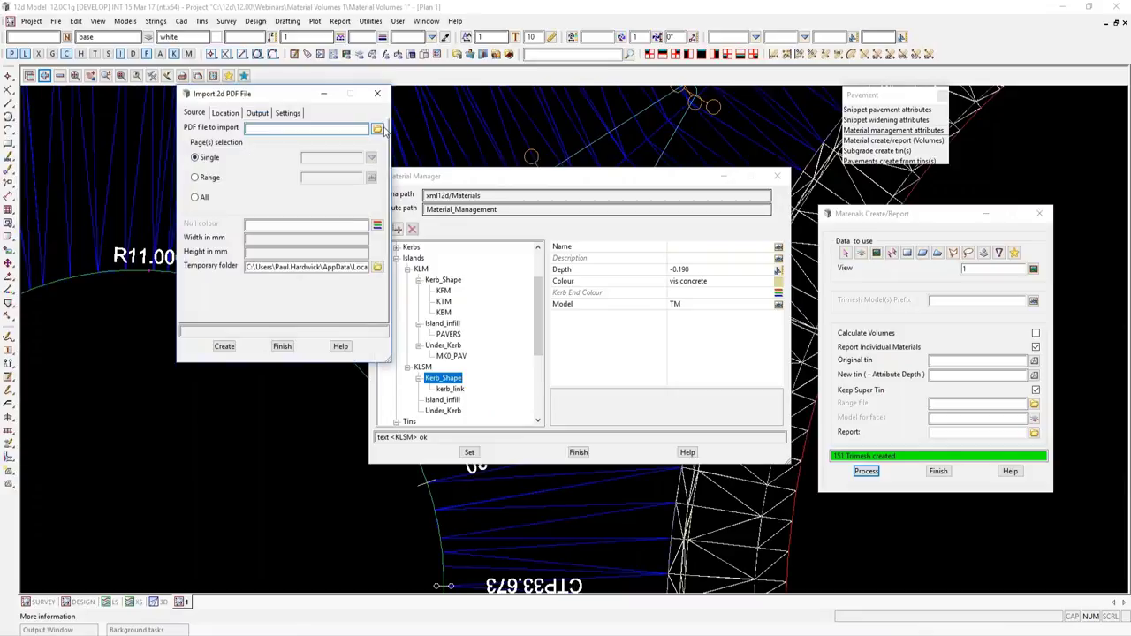
click(377, 129)
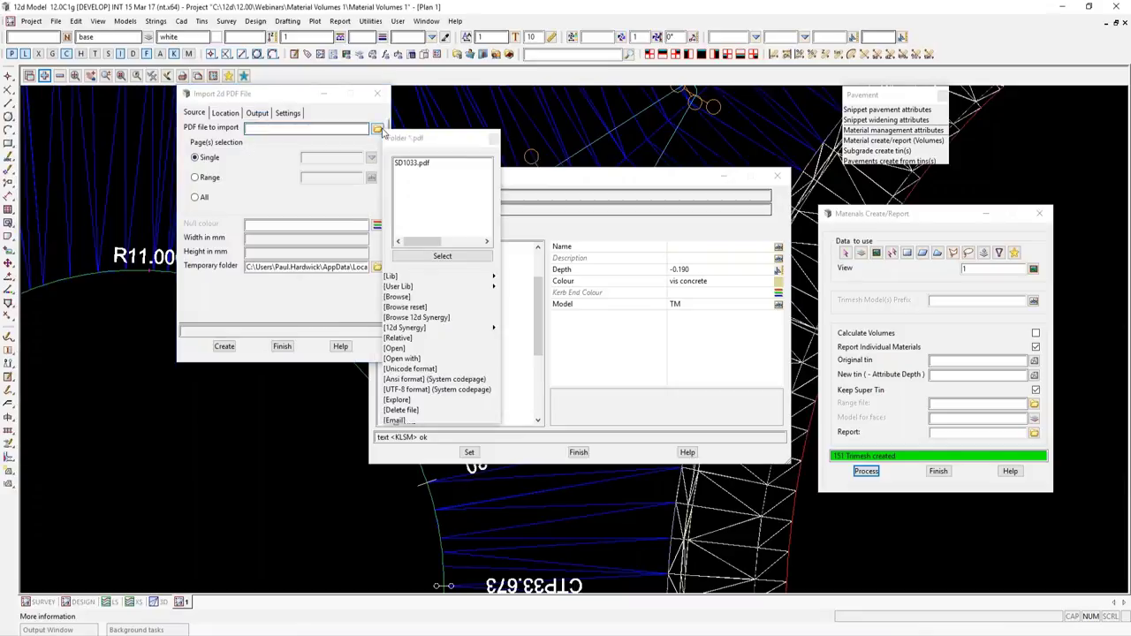
click(415, 164)
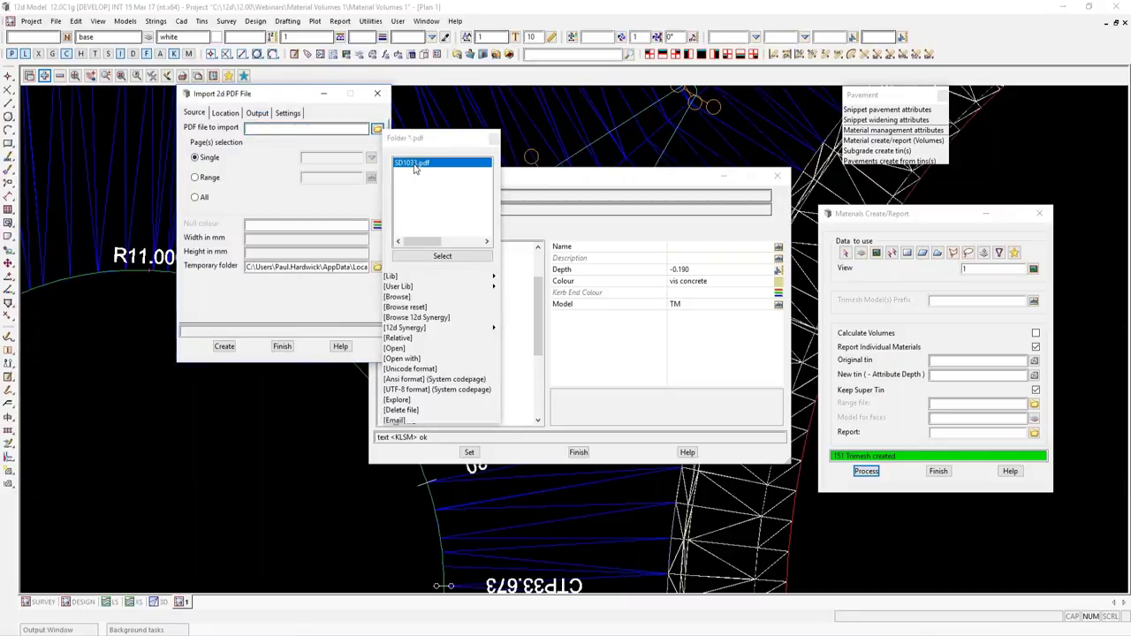
double_click(413, 164)
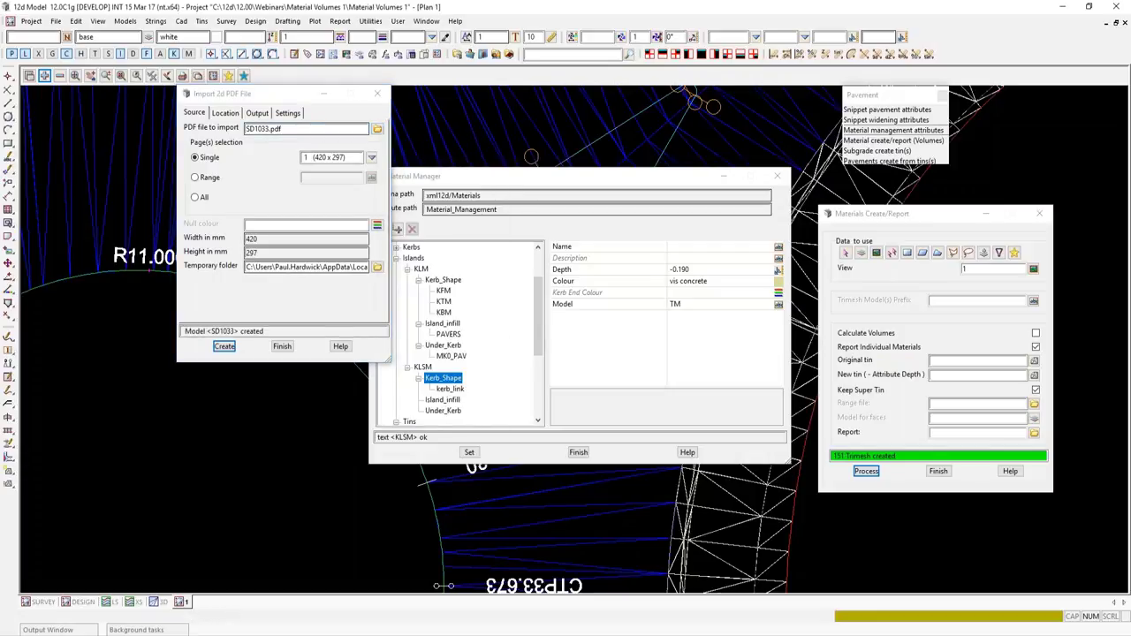
Close the PDF import and add the SD1033 model to the DESIGN plan view.
click(281, 347)
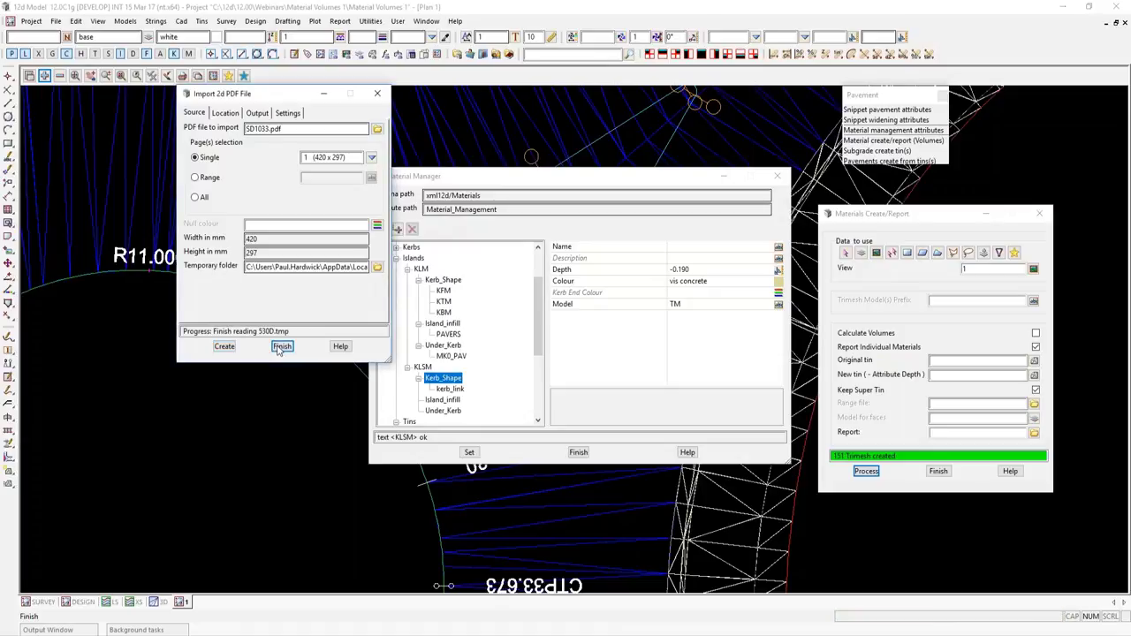
click(44, 76)
text(sd)
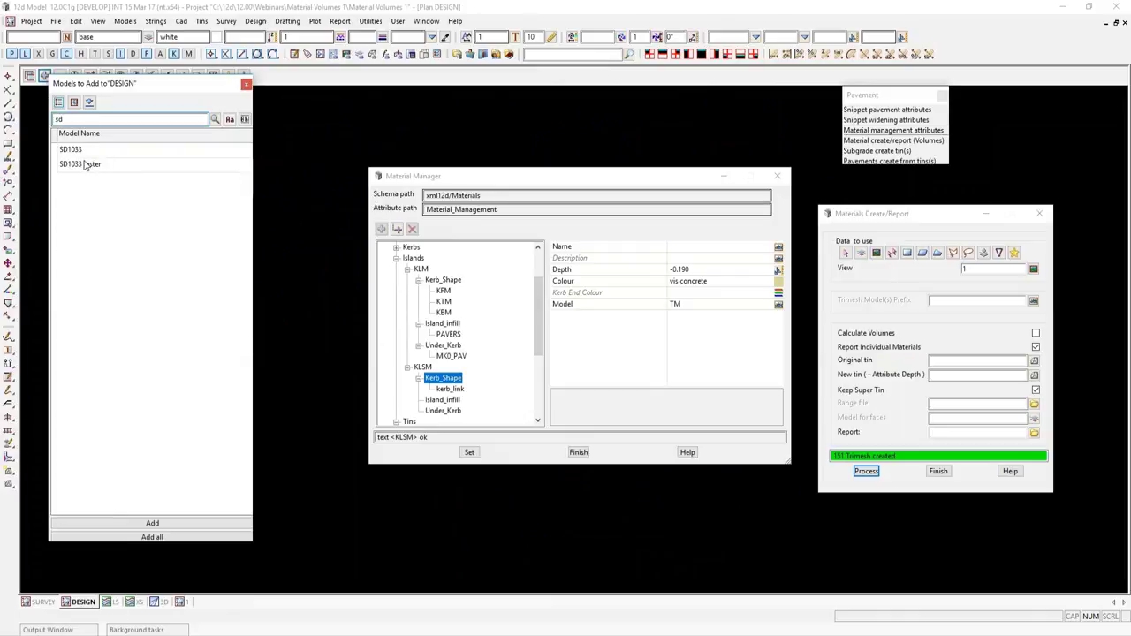
double_click(83, 151)
Name the KLSM island's Kerb_Shape TYPE 10 and enter SD1033 as its description.
drag(548, 179, 282, 242)
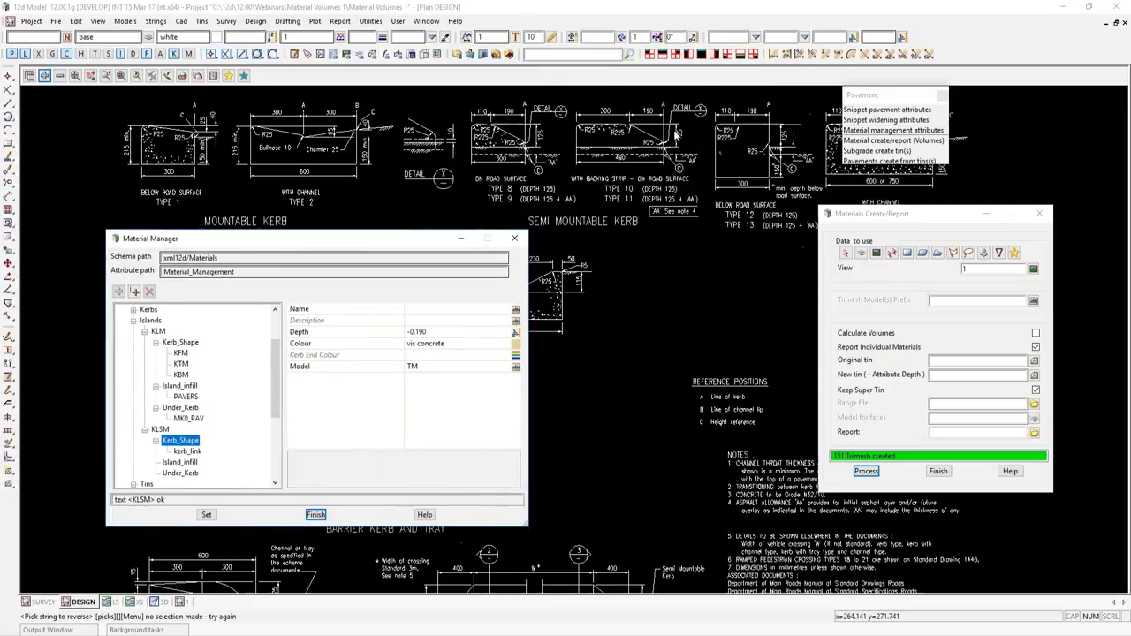
scroll(540, 144, up, 5)
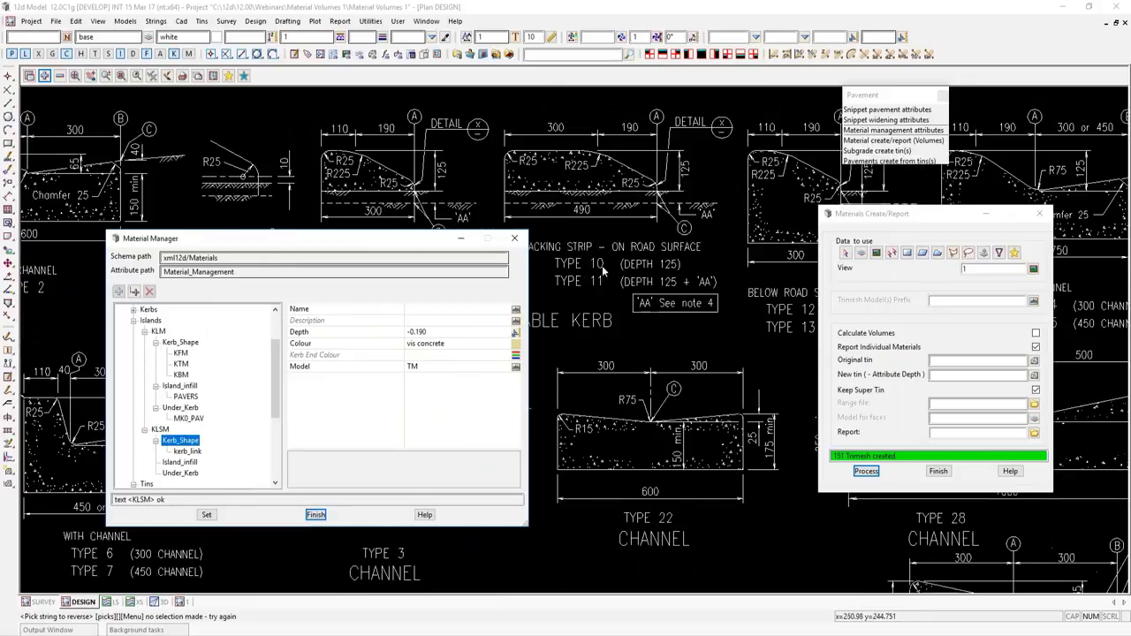
click(445, 309)
text(TY)
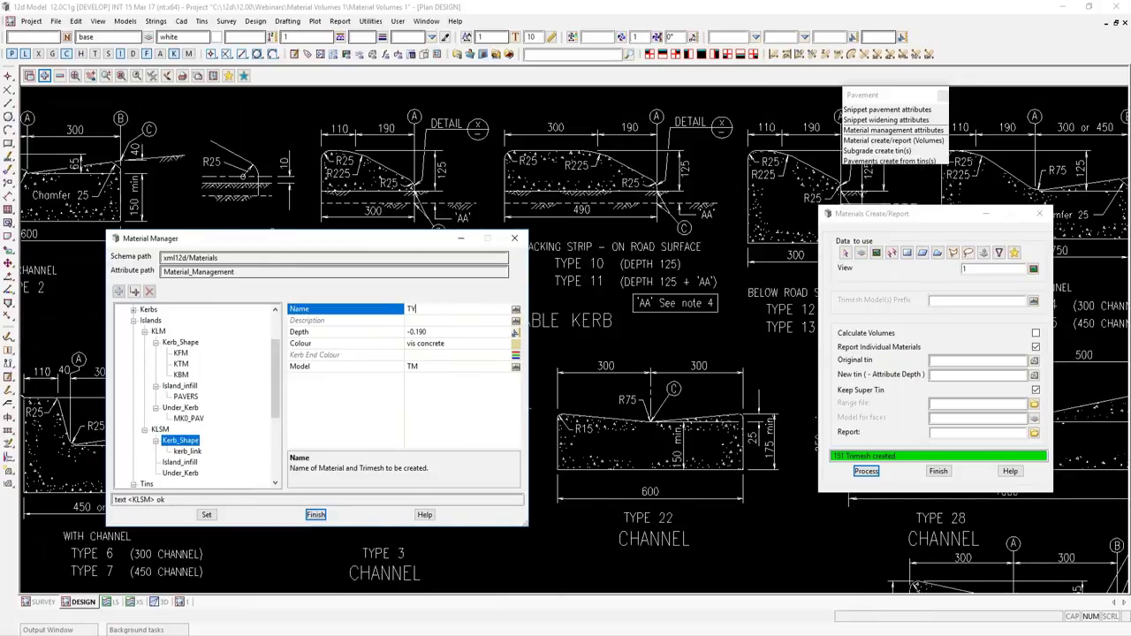
text(PE 10)
key(Tab)
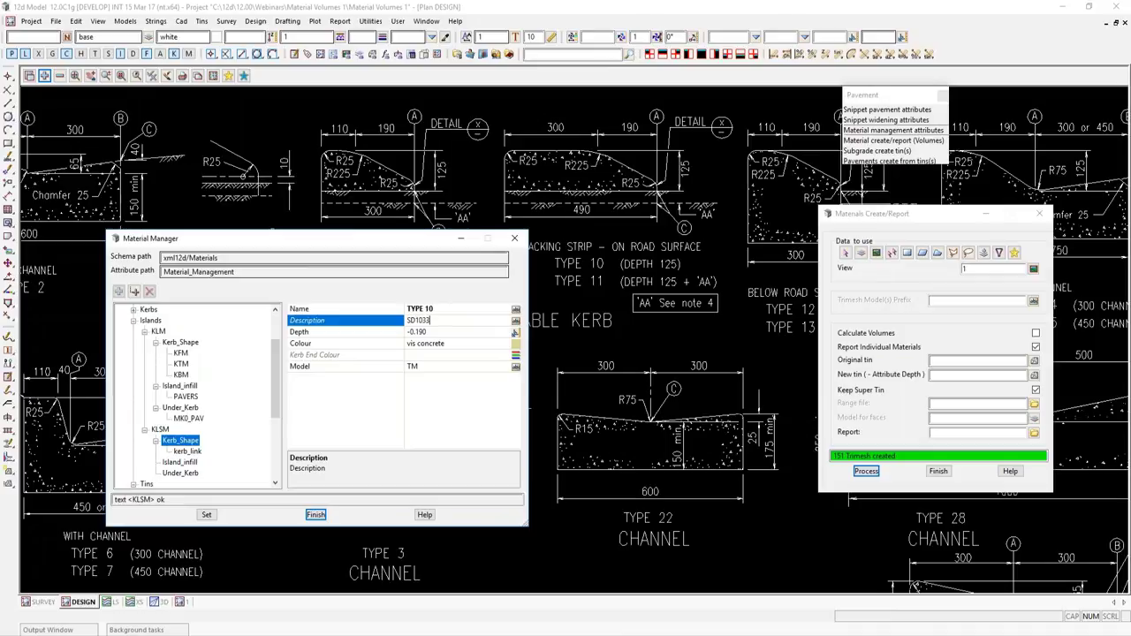
key(Return)
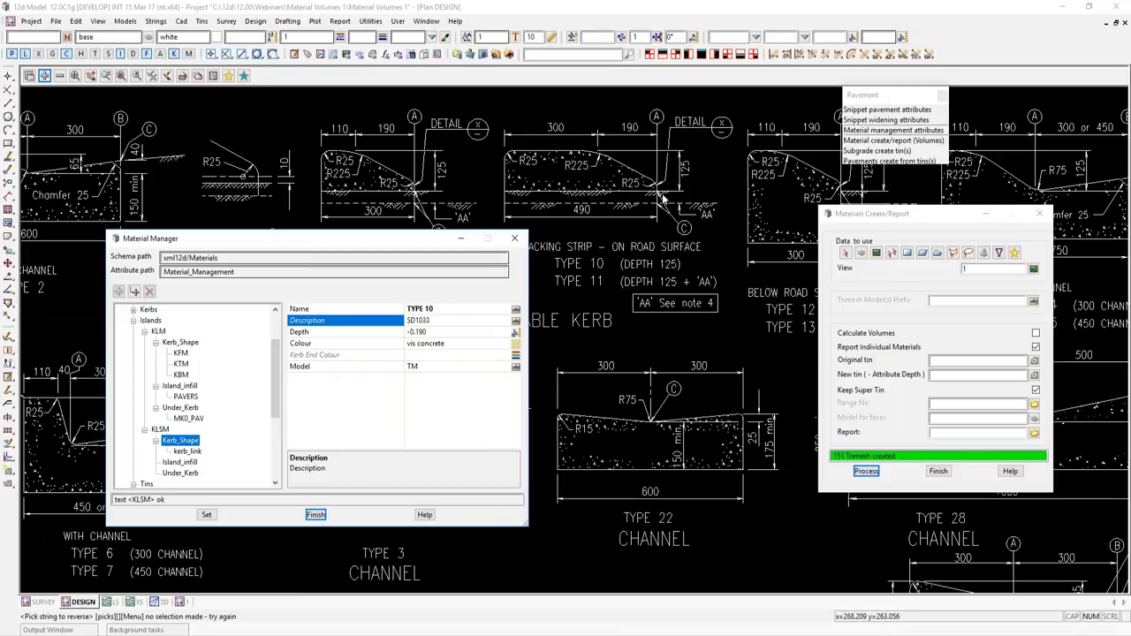
Check the kerb profiles on the SD1033 drawing and set the KLSM Kerb_Shape depth to 0.
click(342, 334)
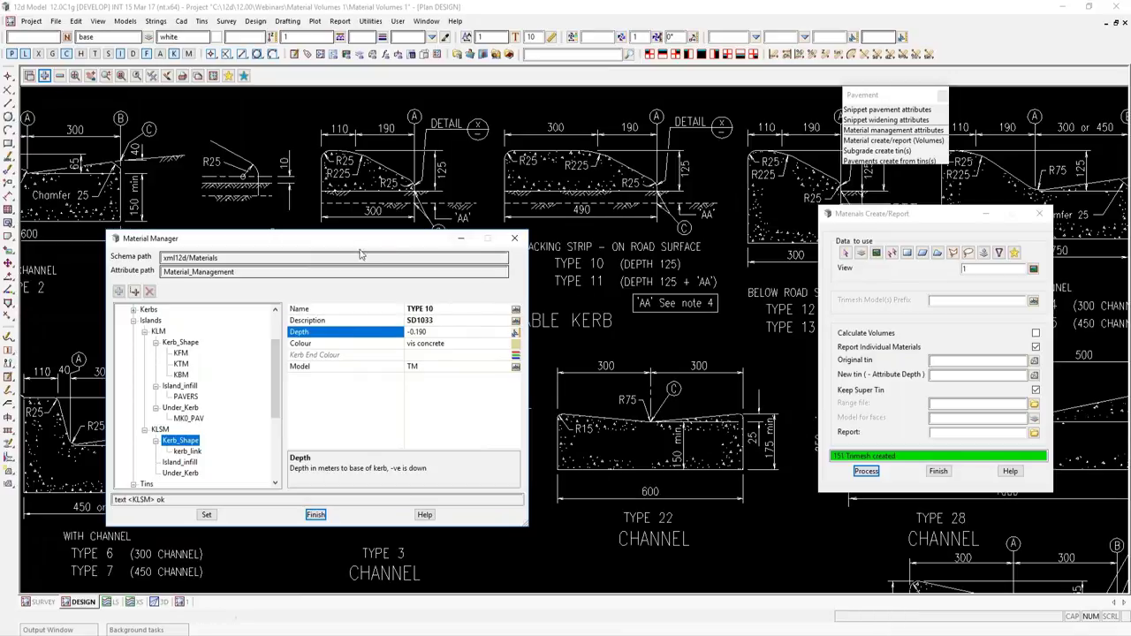
drag(375, 251, 894, 227)
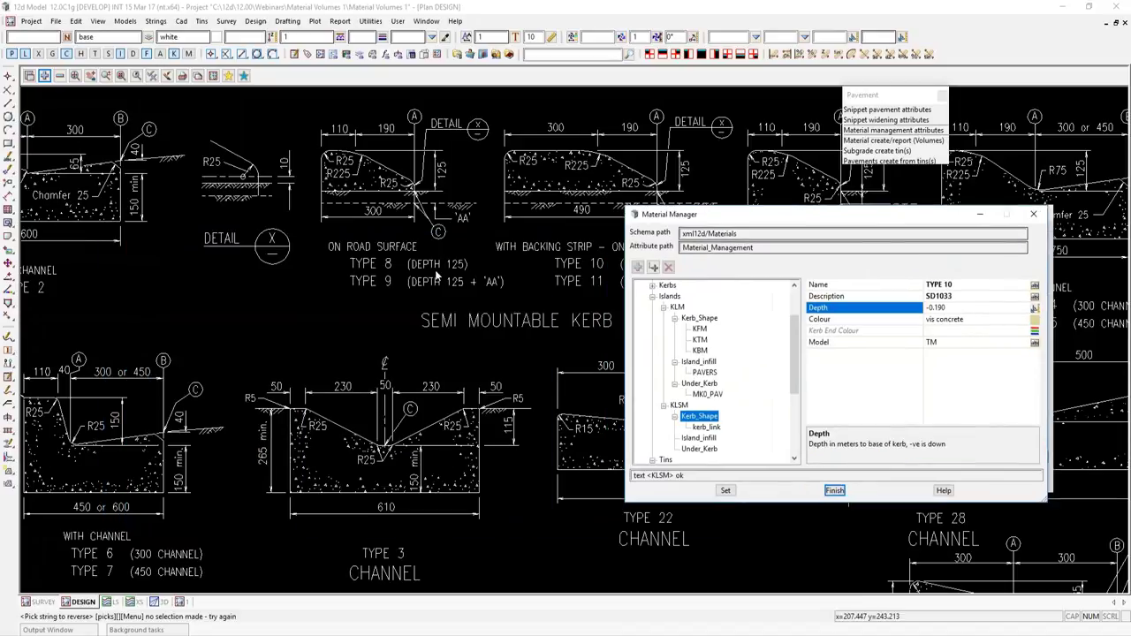
scroll(435, 277, down, 2)
scroll(217, 358, up, 5)
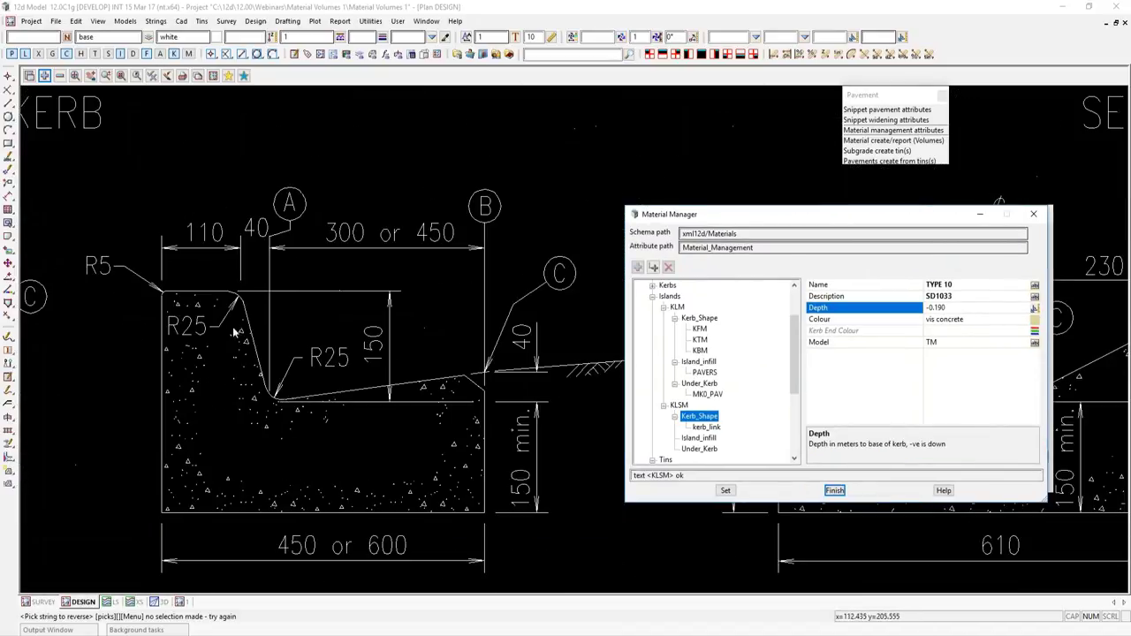
scroll(198, 282, down, 3)
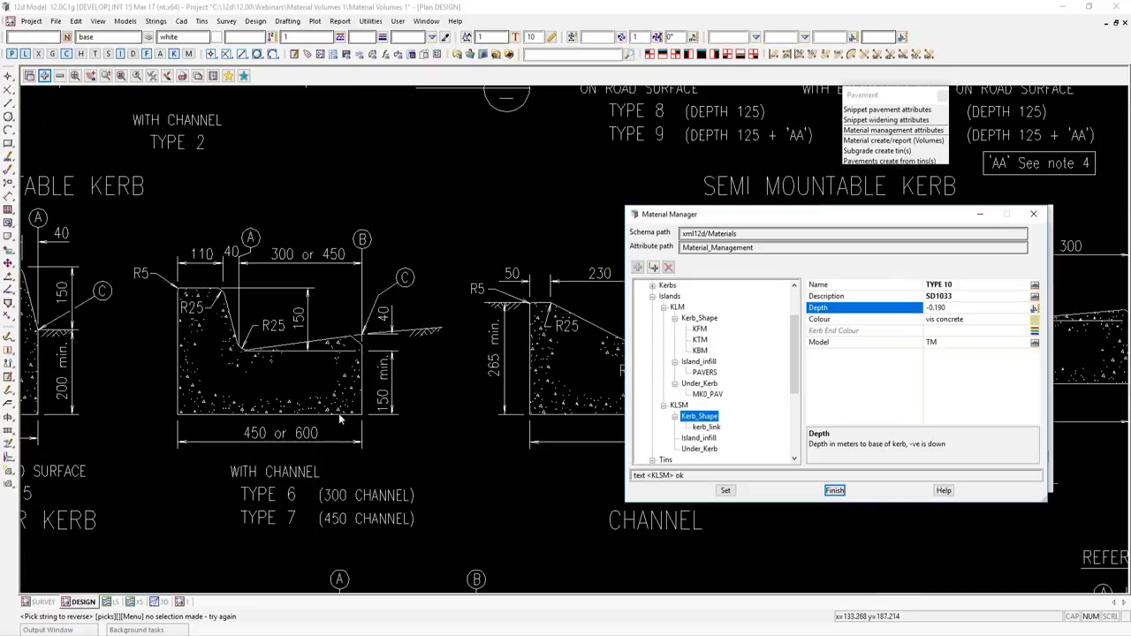
scroll(286, 415, down, 2)
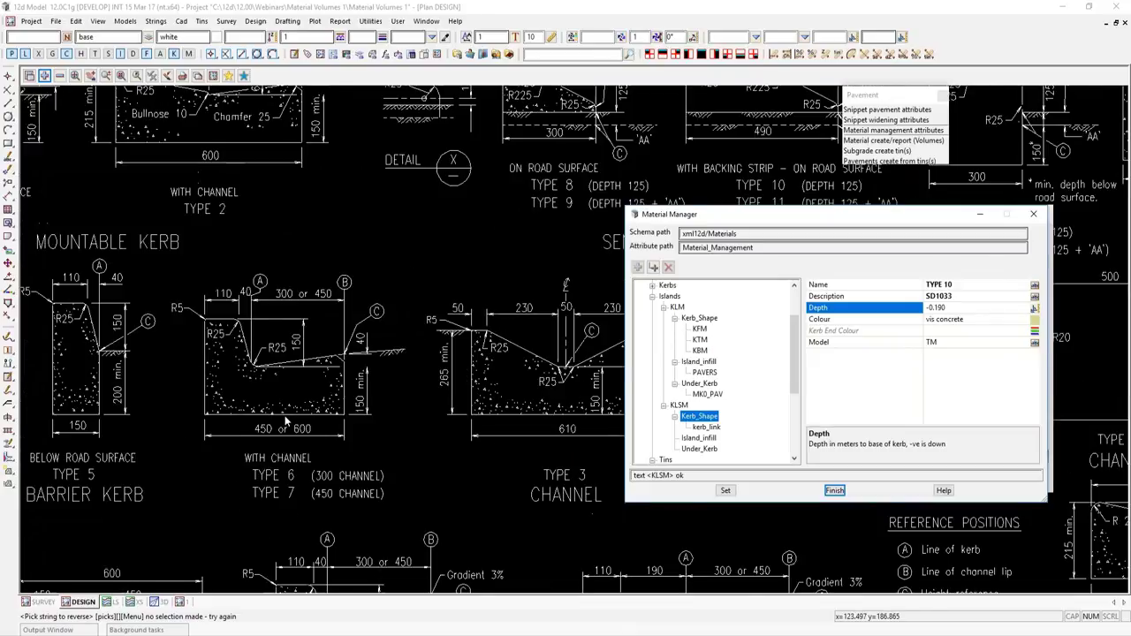
scroll(285, 415, down, 2)
scroll(599, 235, up, 4)
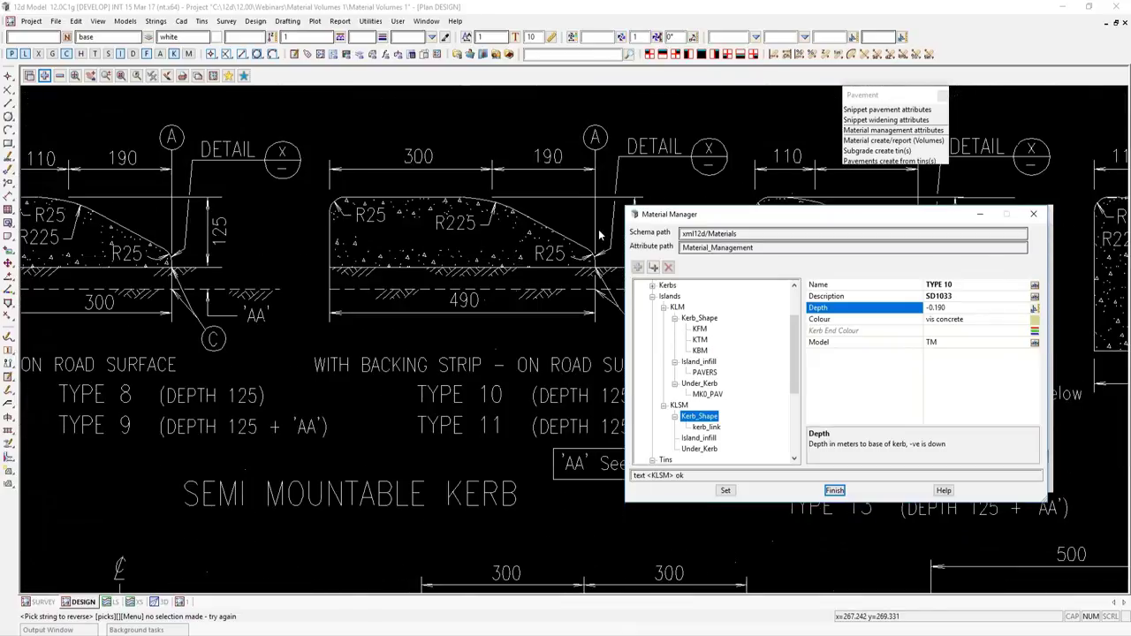
scroll(598, 234, up, 2)
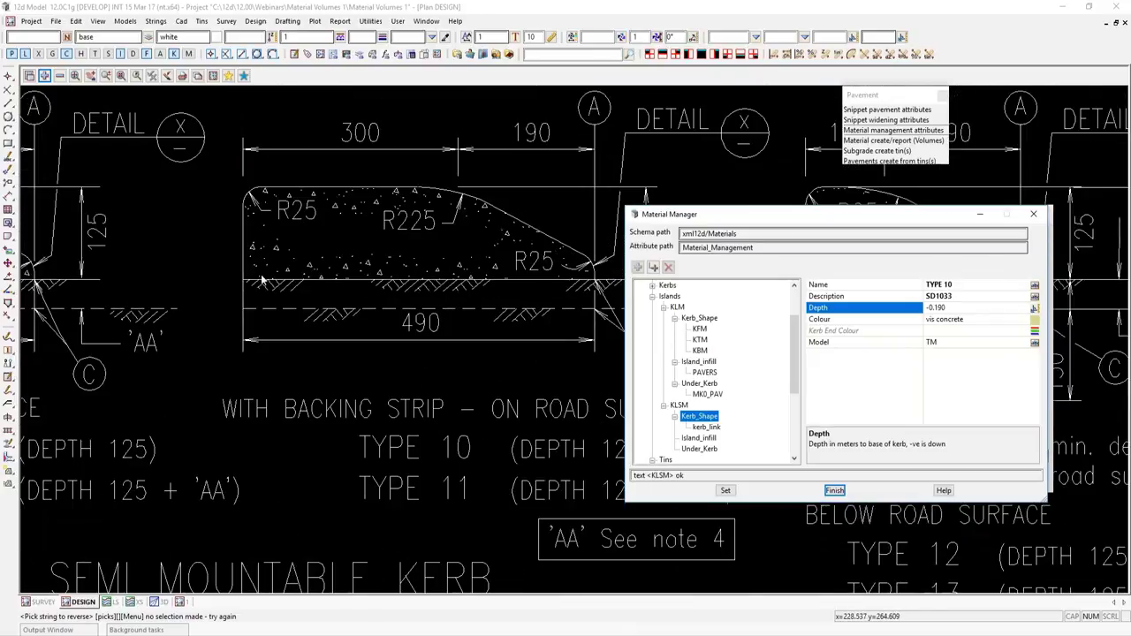
click(972, 308)
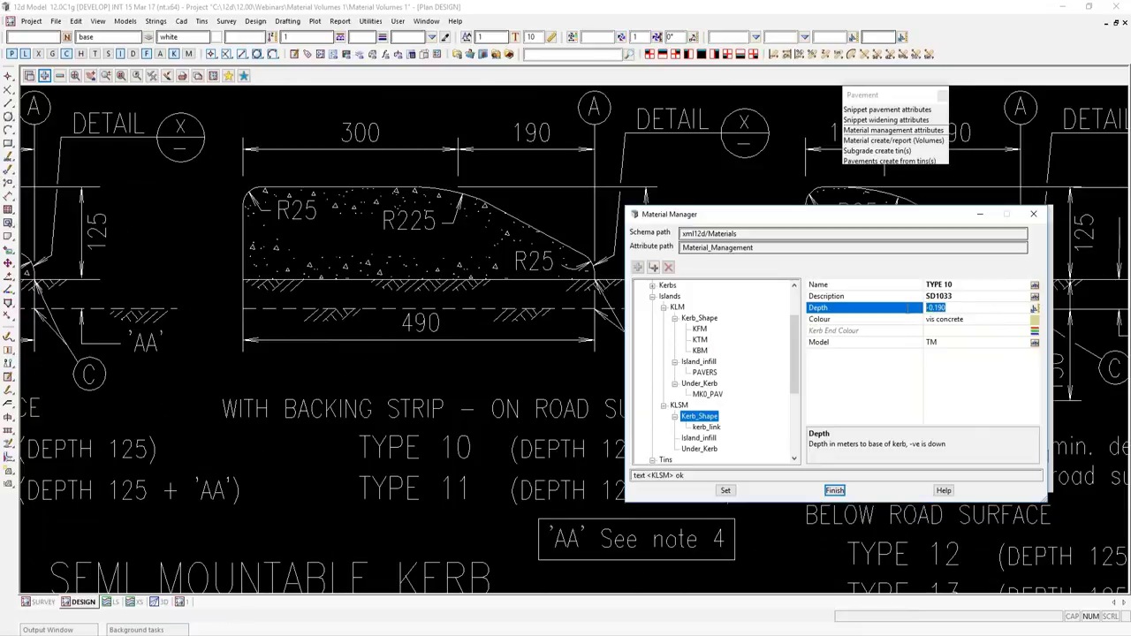
text(0)
Compare the KLM island's Kerb_Shape properties with the colour and model of KLSM's Kerb_Shape.
click(704, 319)
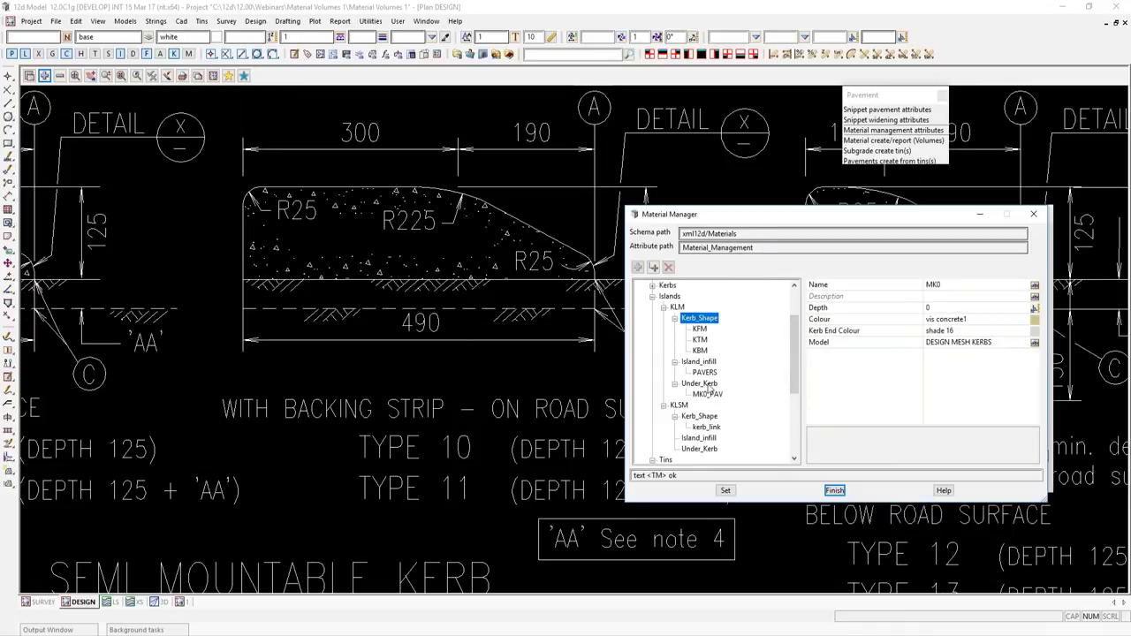
click(698, 416)
click(942, 343)
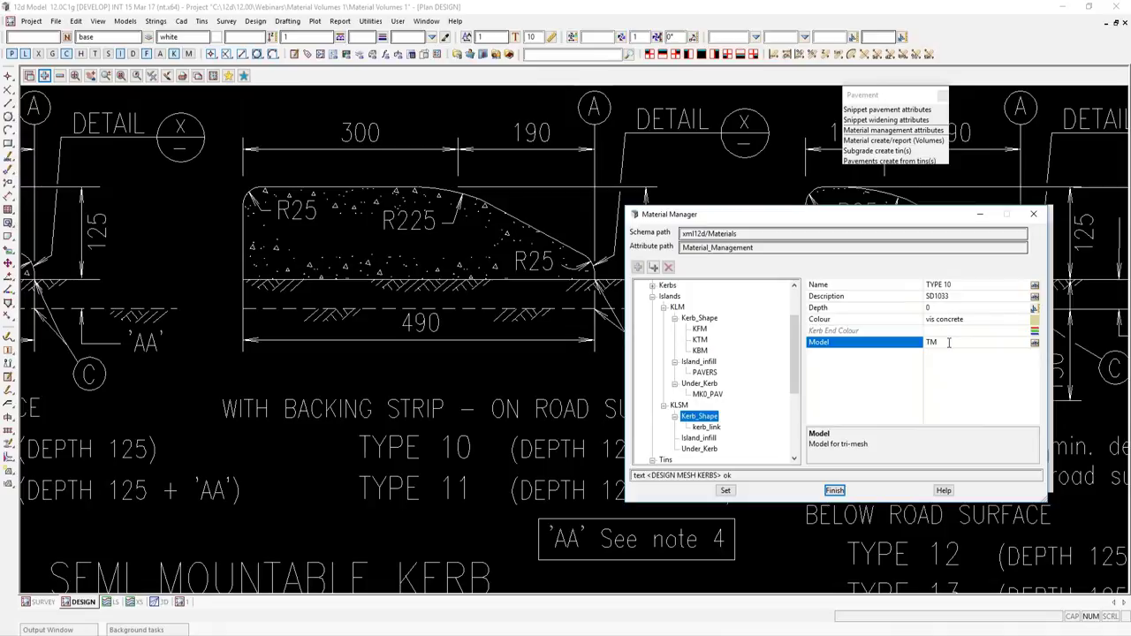
click(962, 319)
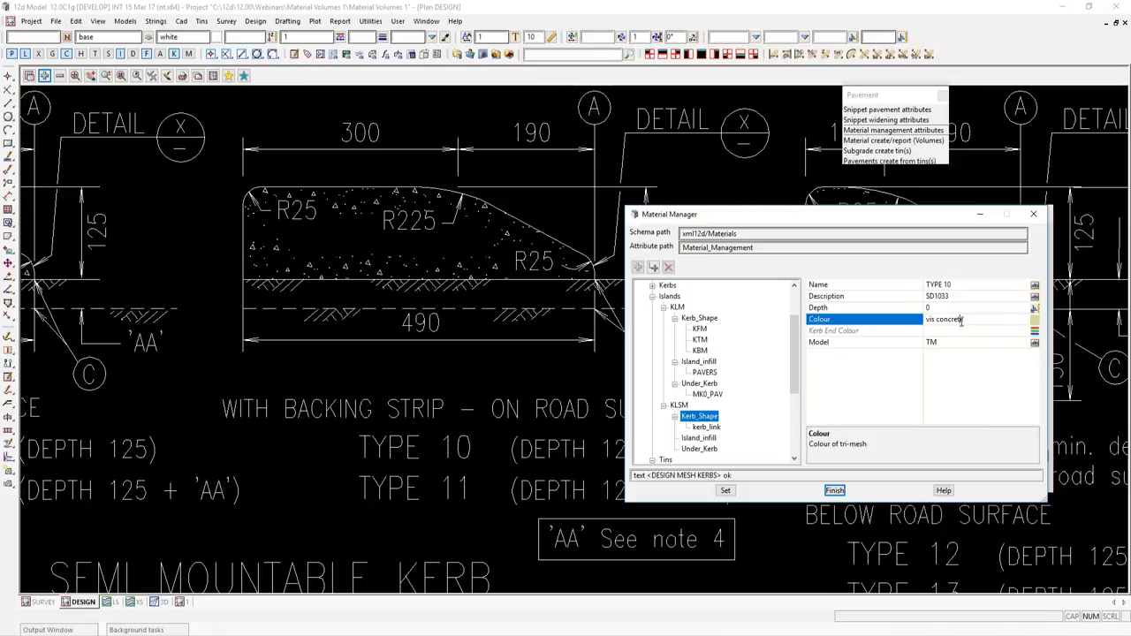
Define the first kerb link of the KLSM Kerb_Shape as KF with width 0 and height 0.025.
click(717, 428)
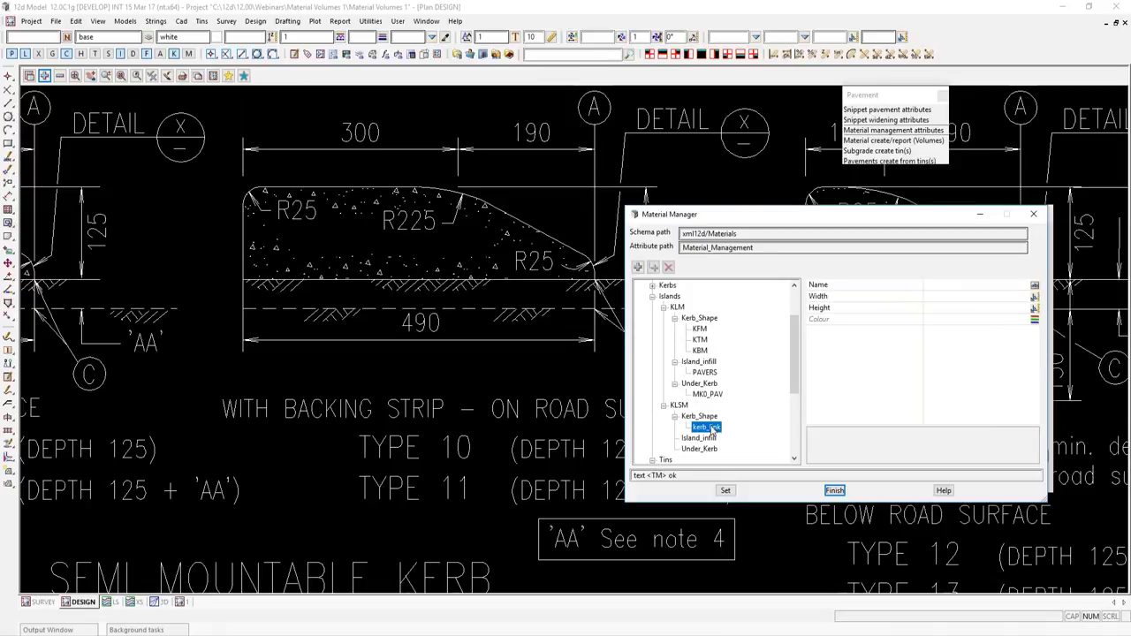
click(595, 265)
click(954, 287)
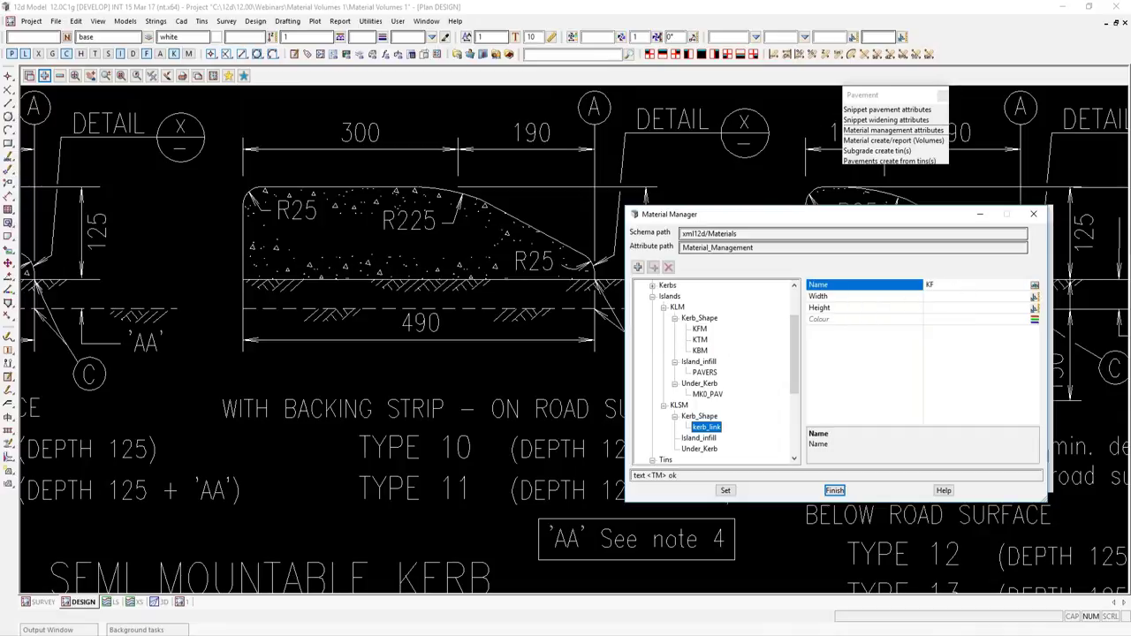
click(972, 296)
click(962, 309)
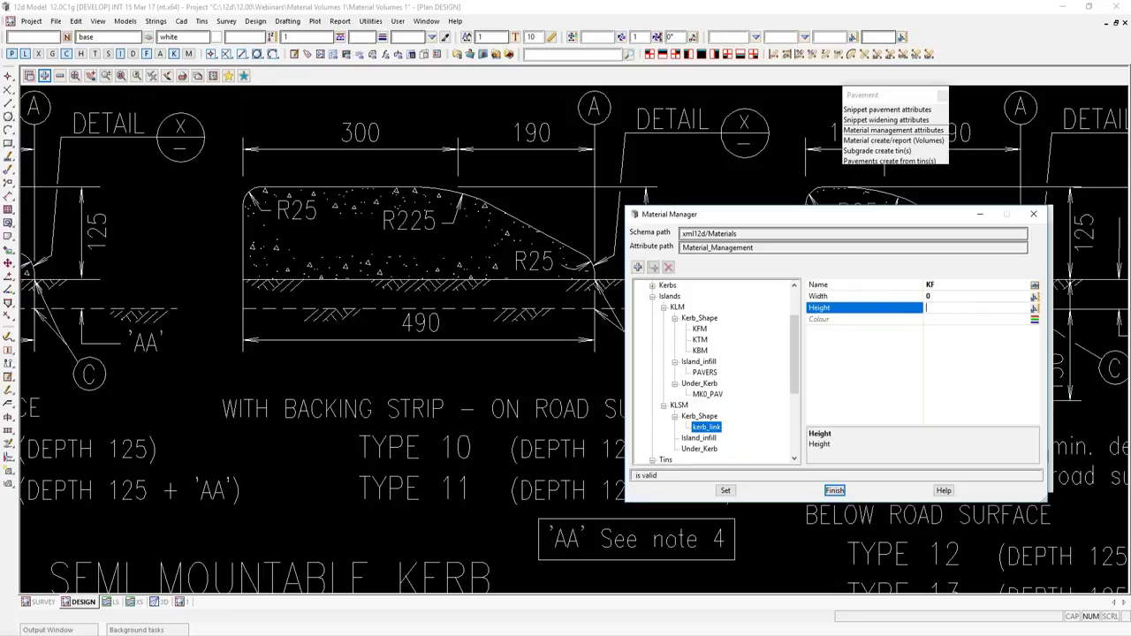
click(596, 283)
Add a second kerb link named KT to the KLSM Kerb_Shape with width .19 and height .1.
click(637, 268)
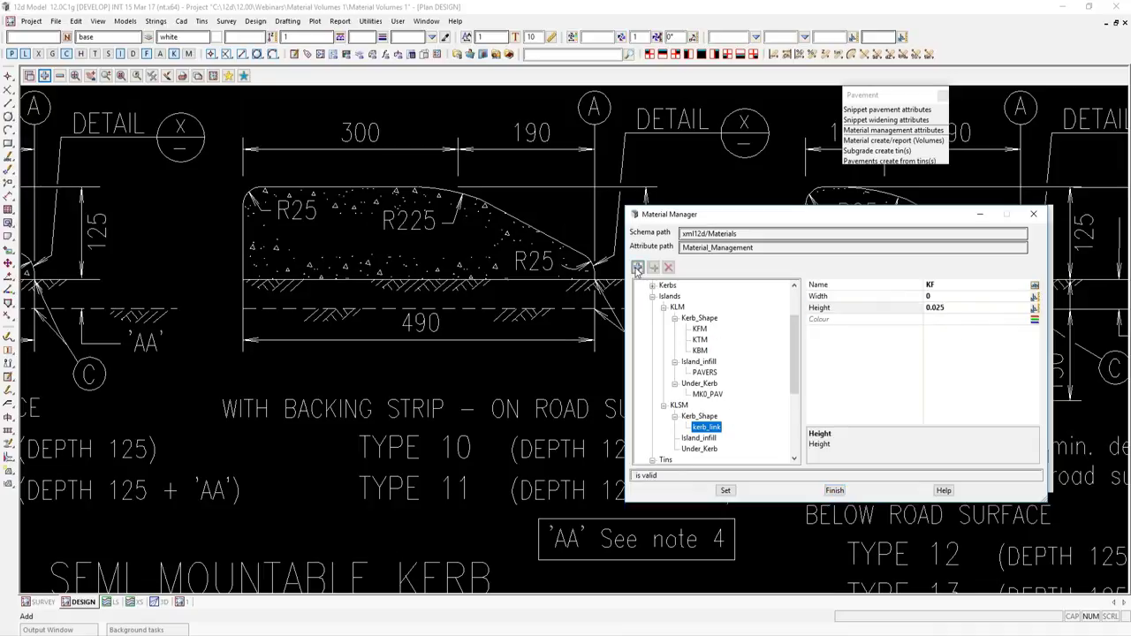
click(953, 284)
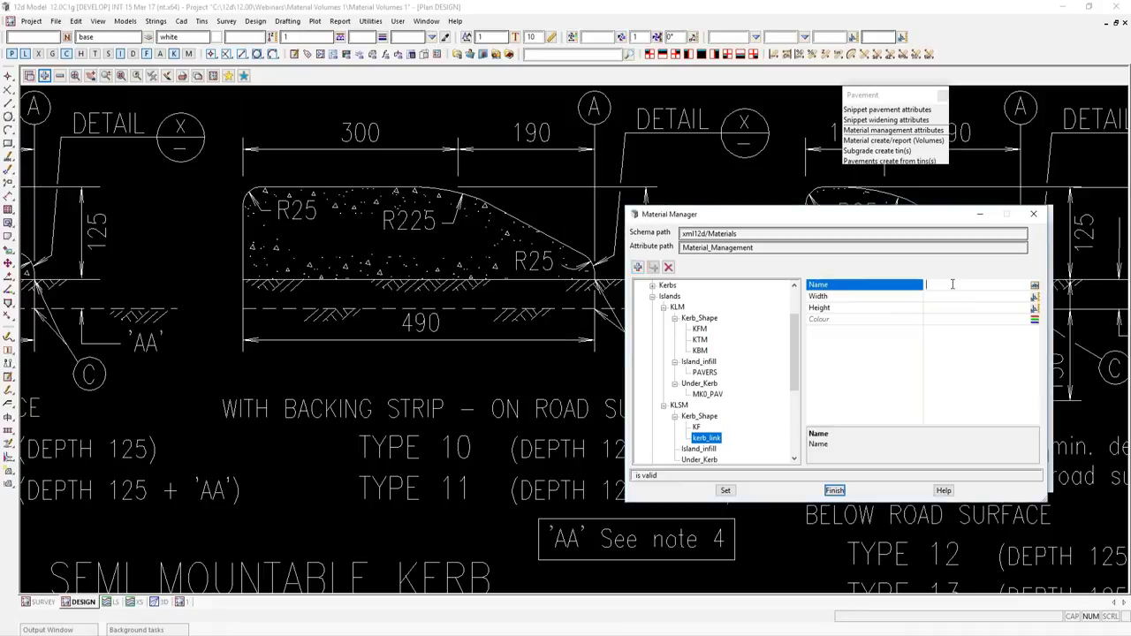
text(KT)
key(Return)
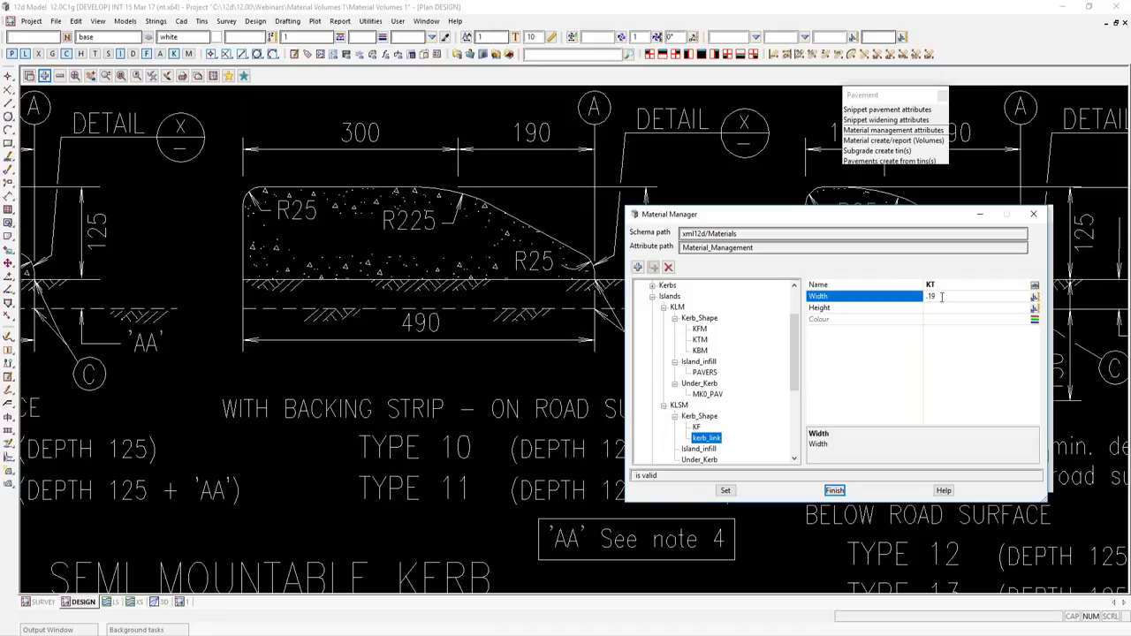
text(.19)
key(Return)
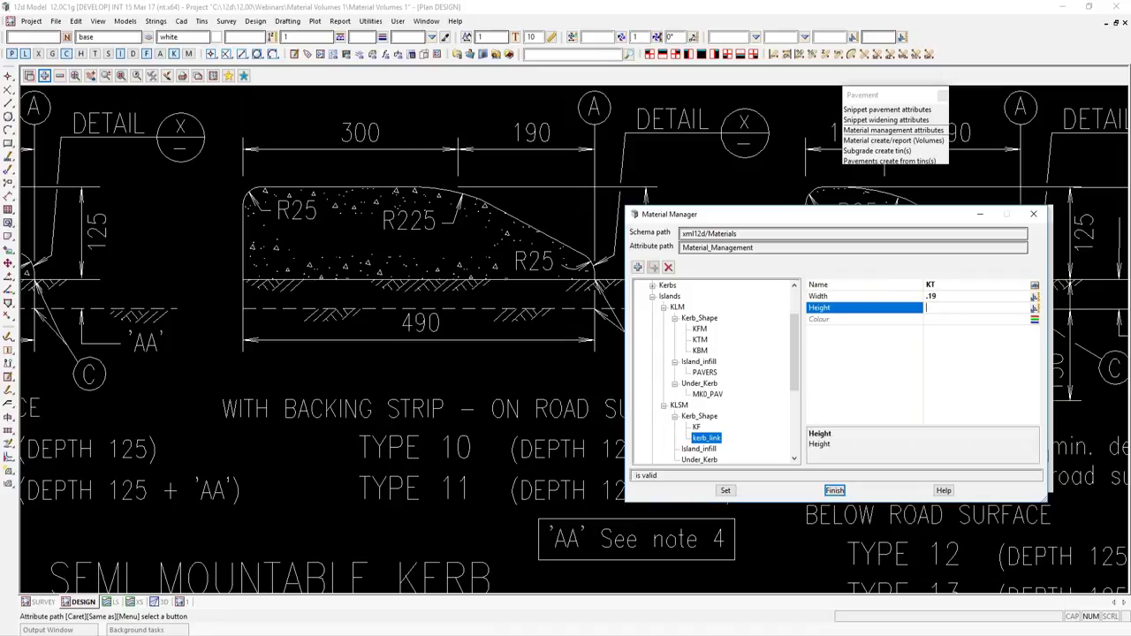
drag(806, 218, 845, 284)
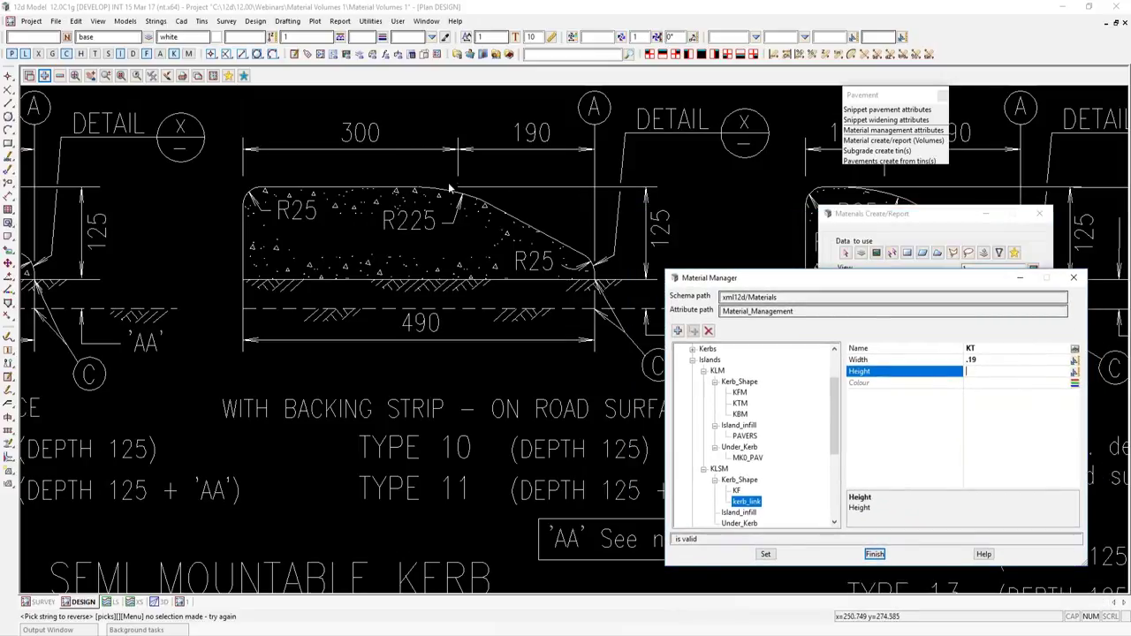
click(994, 371)
text(.1)
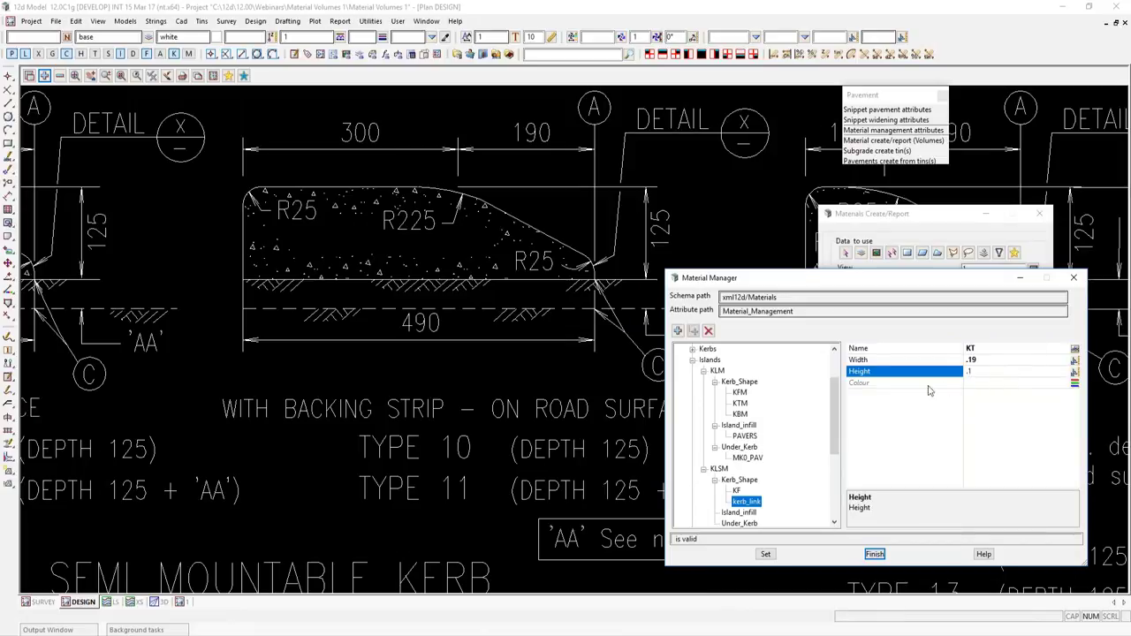
Add a third kerb link named KB to the KLSM Kerb_Shape with width .3 and height 0.
click(679, 332)
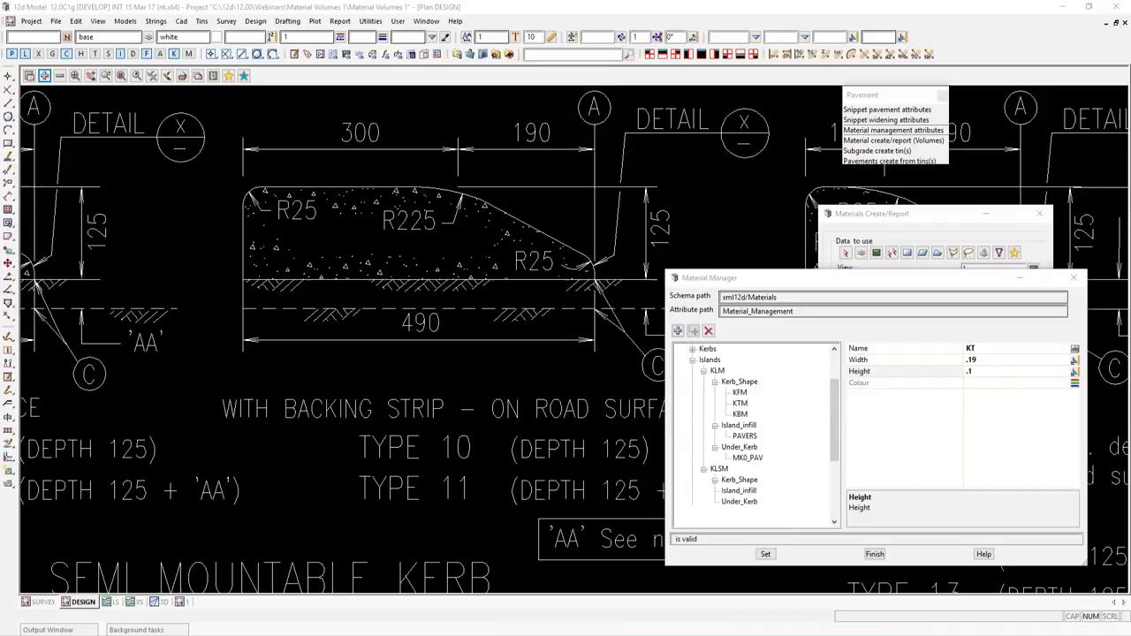
click(980, 350)
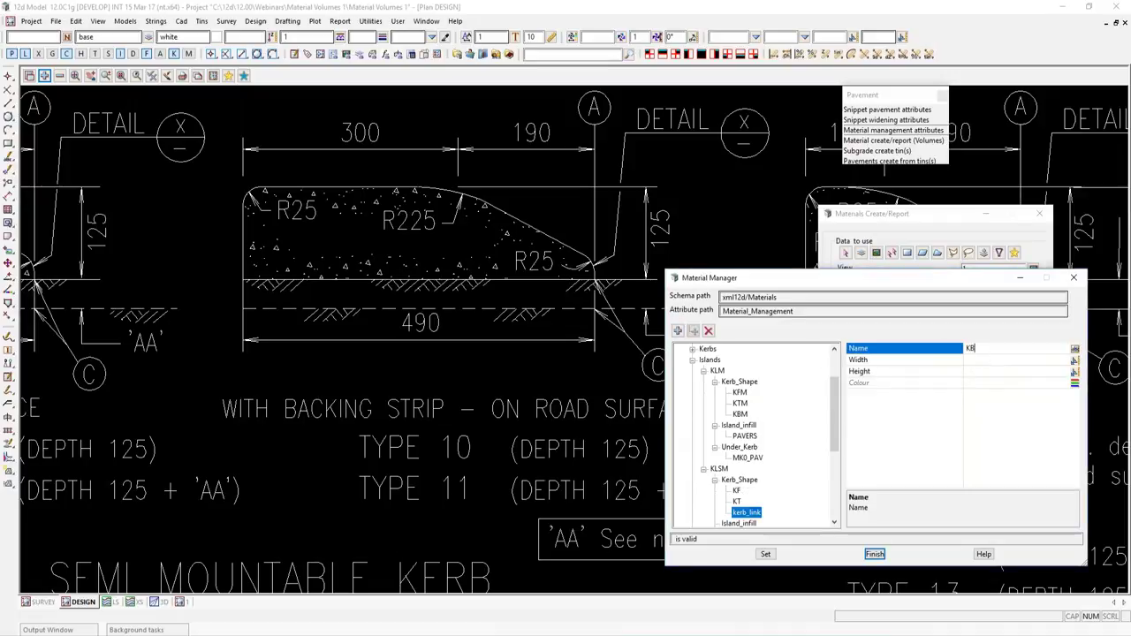
click(1019, 362)
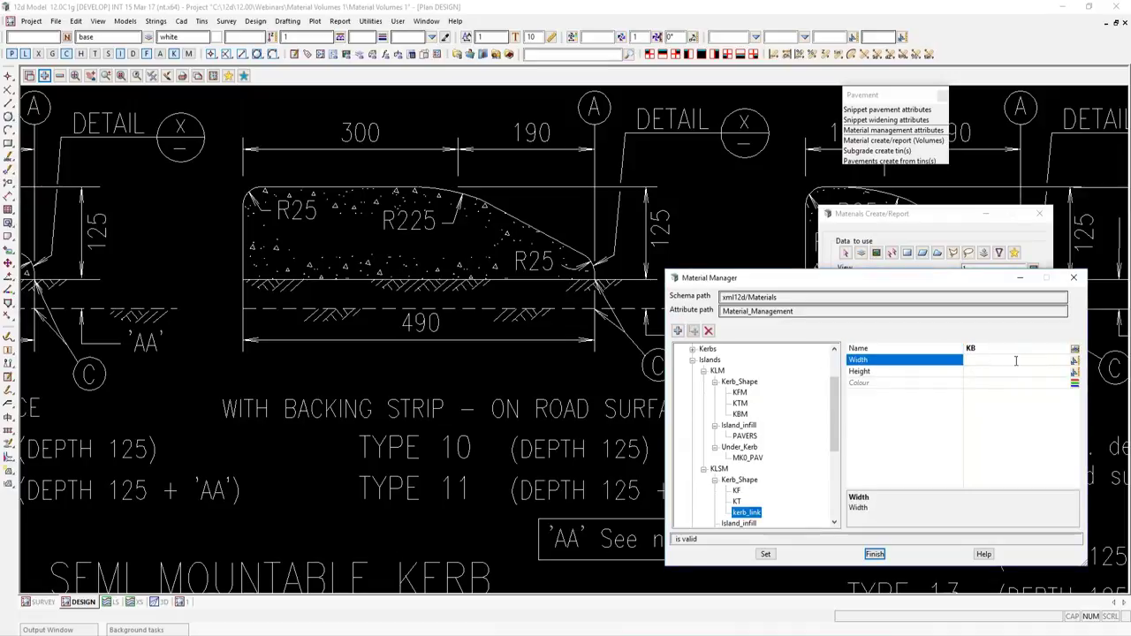
text(3)
key(Return)
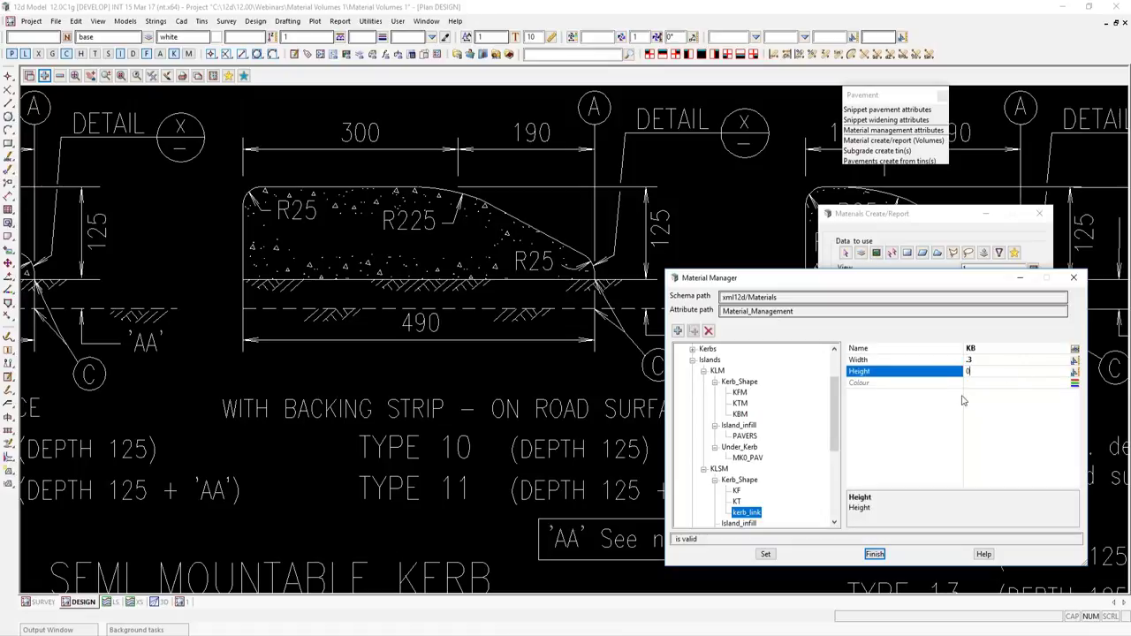
Add an infill layer named Grass with depth -0.05 under the KLSM Island_infill.
scroll(816, 455, down, 3)
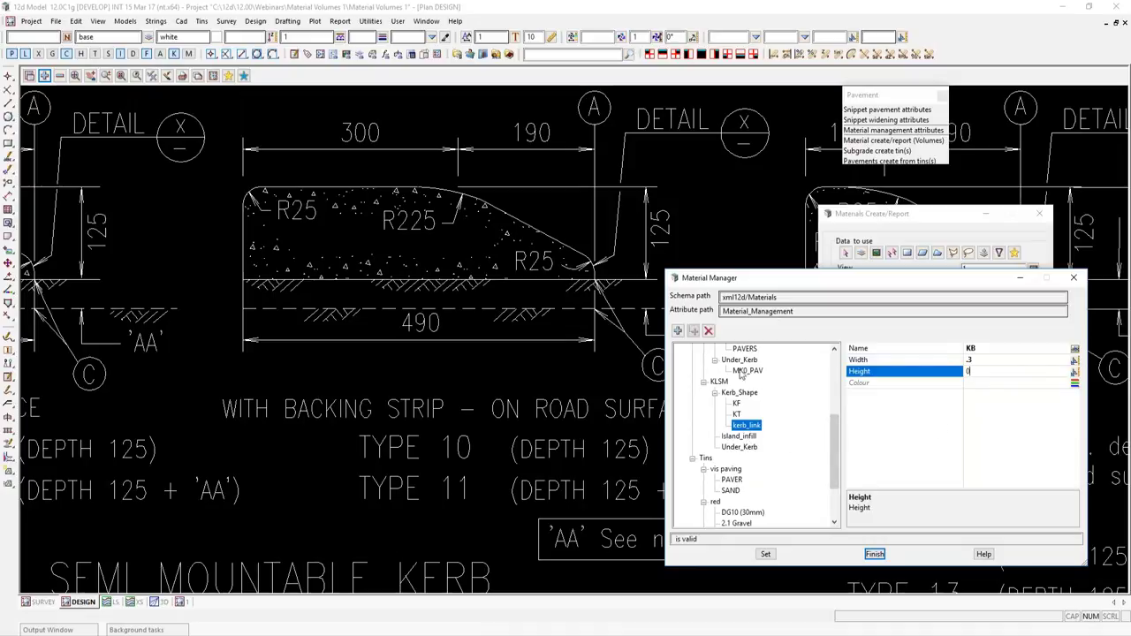
click(756, 436)
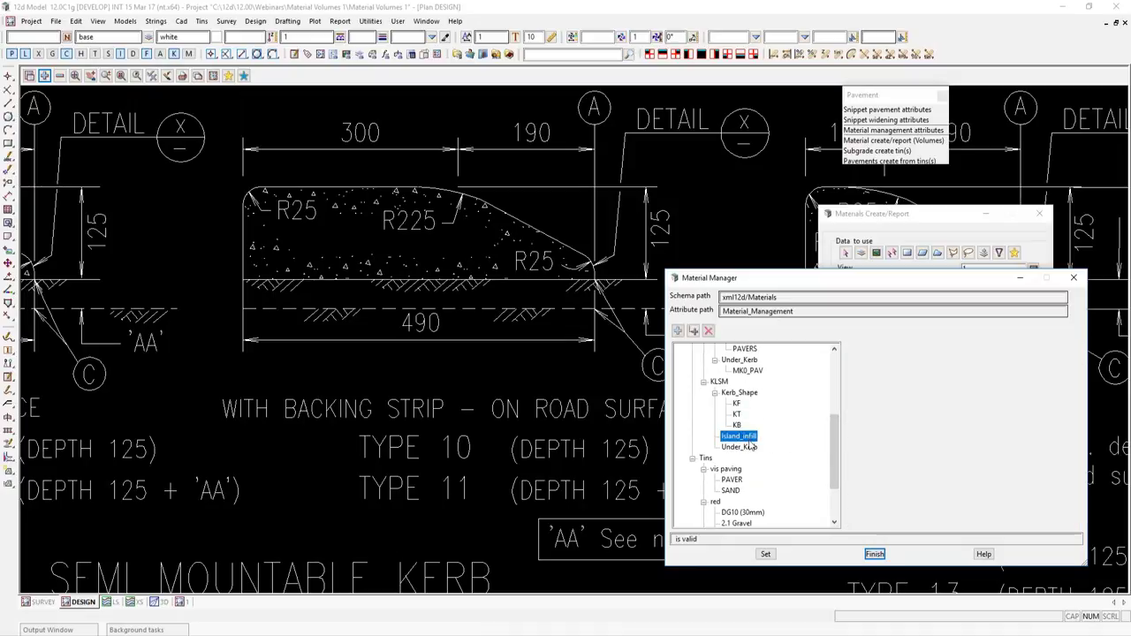
click(694, 330)
click(1009, 350)
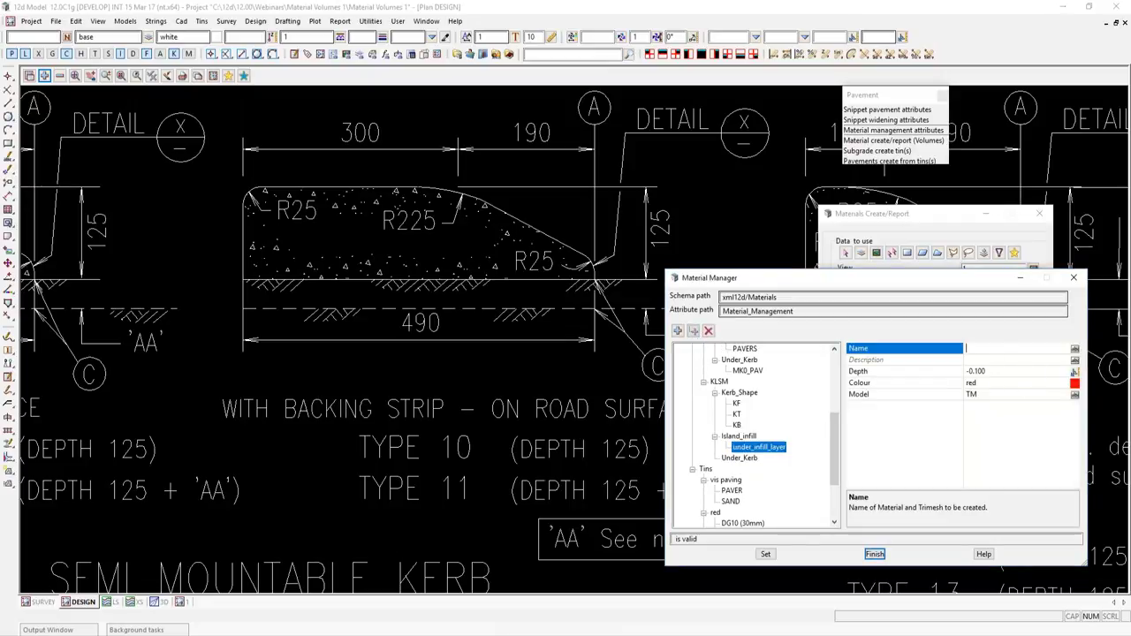
text(Grass)
click(1006, 372)
double_click(976, 372)
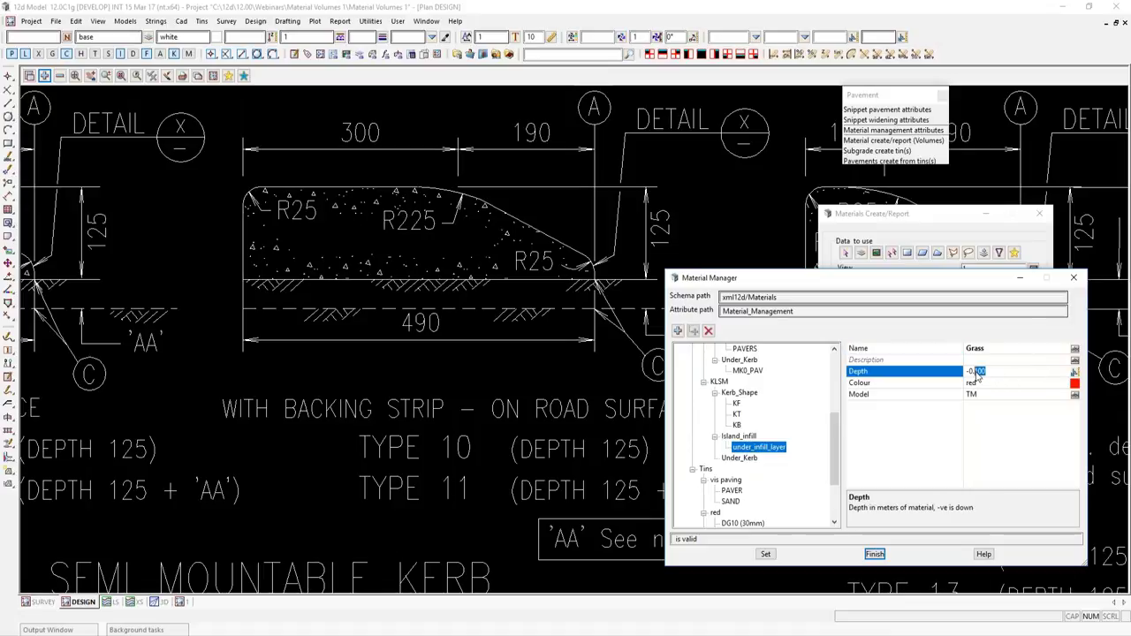
text(0)
Set the colour of the KLSM Grass infill layer to vis grass.
click(1074, 383)
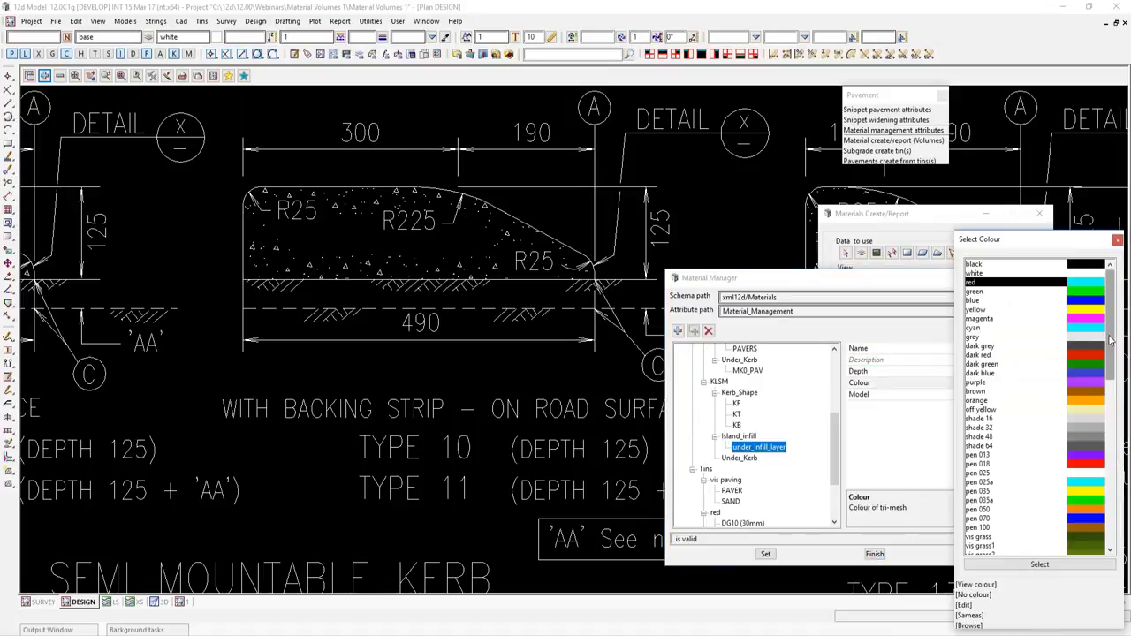
drag(1111, 344, 1112, 433)
double_click(1015, 301)
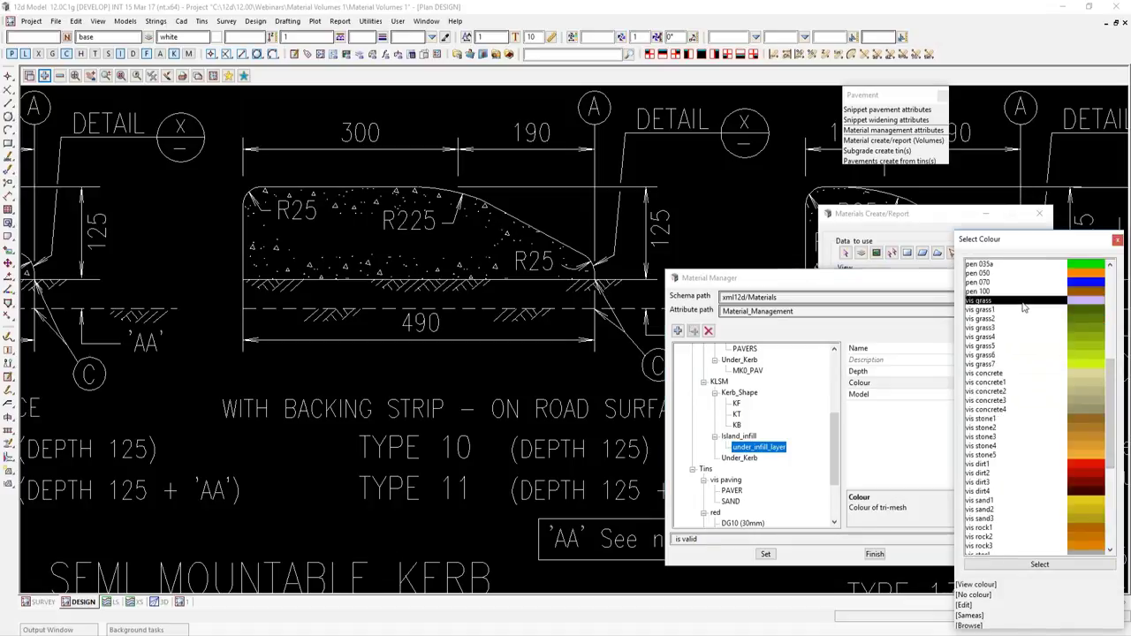
click(971, 395)
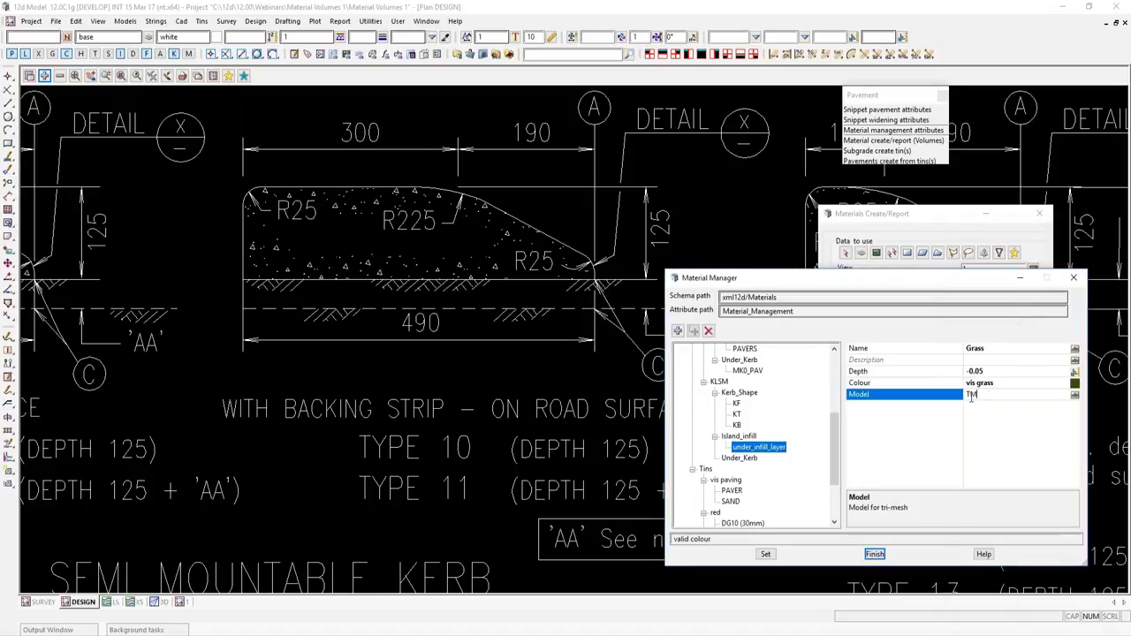
Add an under-kerb layer named DG10 (50mm) with depth -0.05 to the KLSM Under_Kerb.
click(752, 459)
click(991, 349)
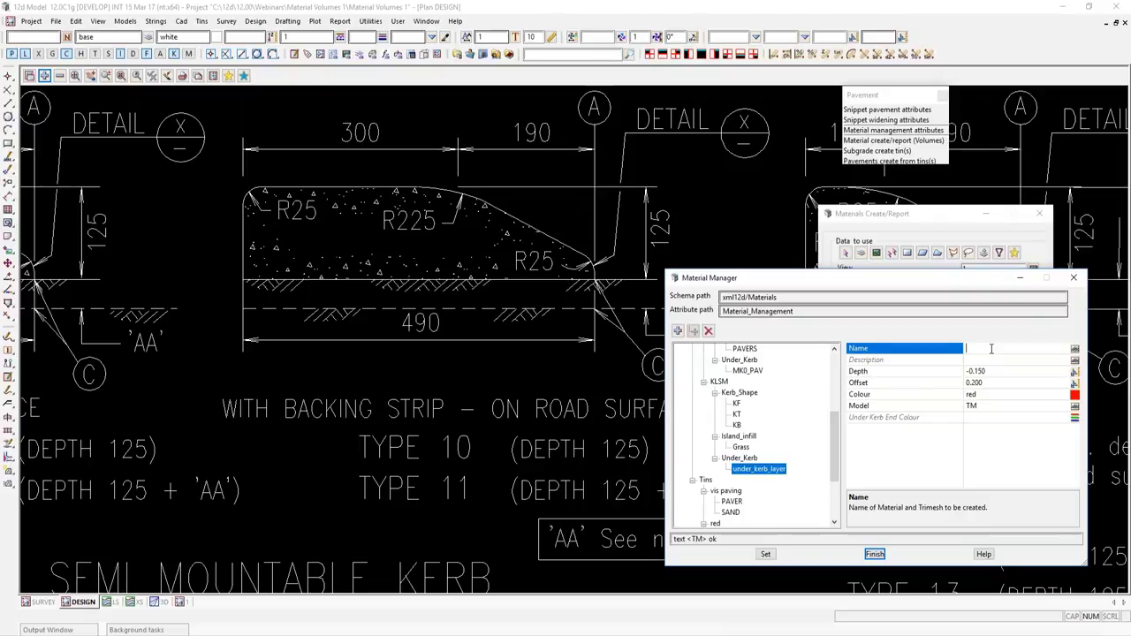
text(DG)
text(S)
text(0 (50mm)
text())
drag(998, 373, 977, 376)
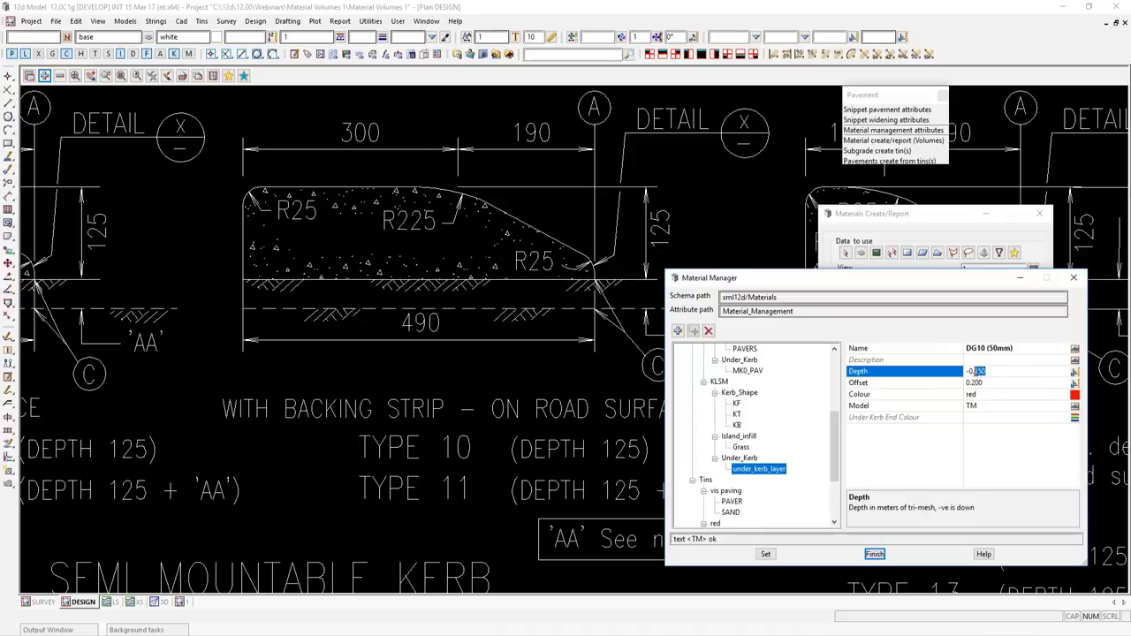
text(0)
Set the colour of the KLSM DG10 (50mm) under-kerb layer to vis rd shoulder.
click(1075, 395)
drag(1111, 379, 1112, 505)
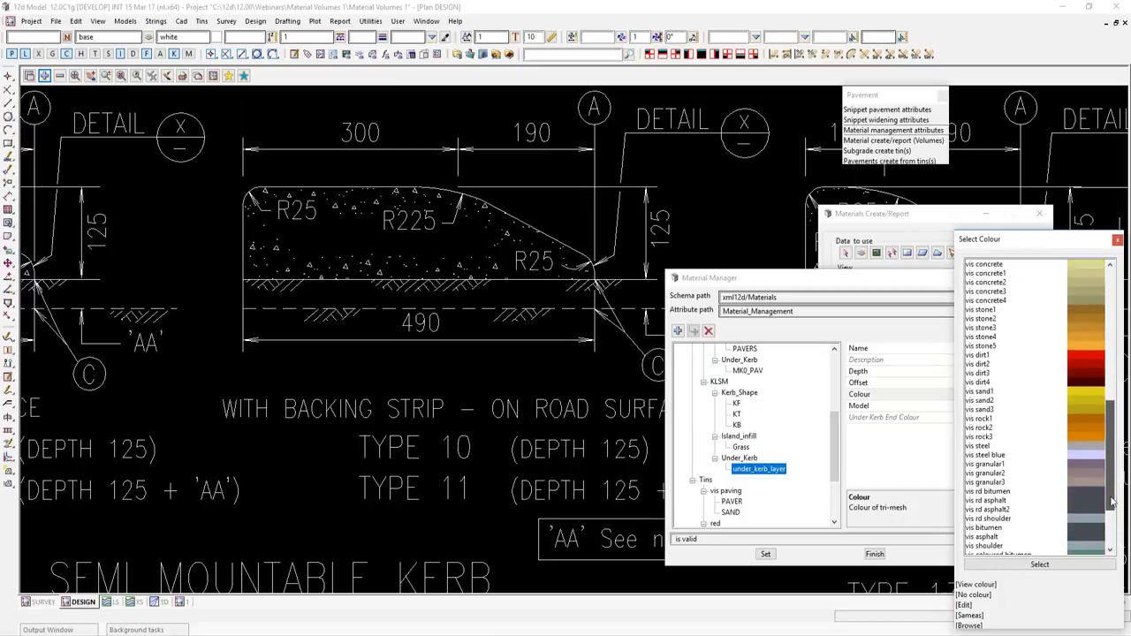
click(1023, 520)
double_click(1023, 520)
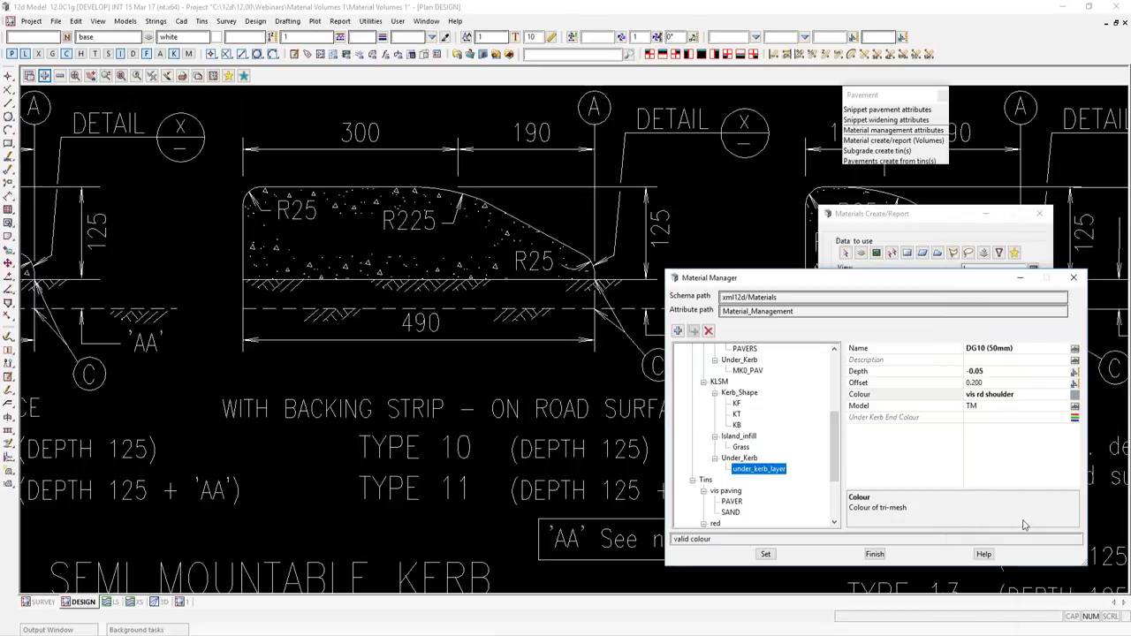
click(1000, 417)
click(999, 405)
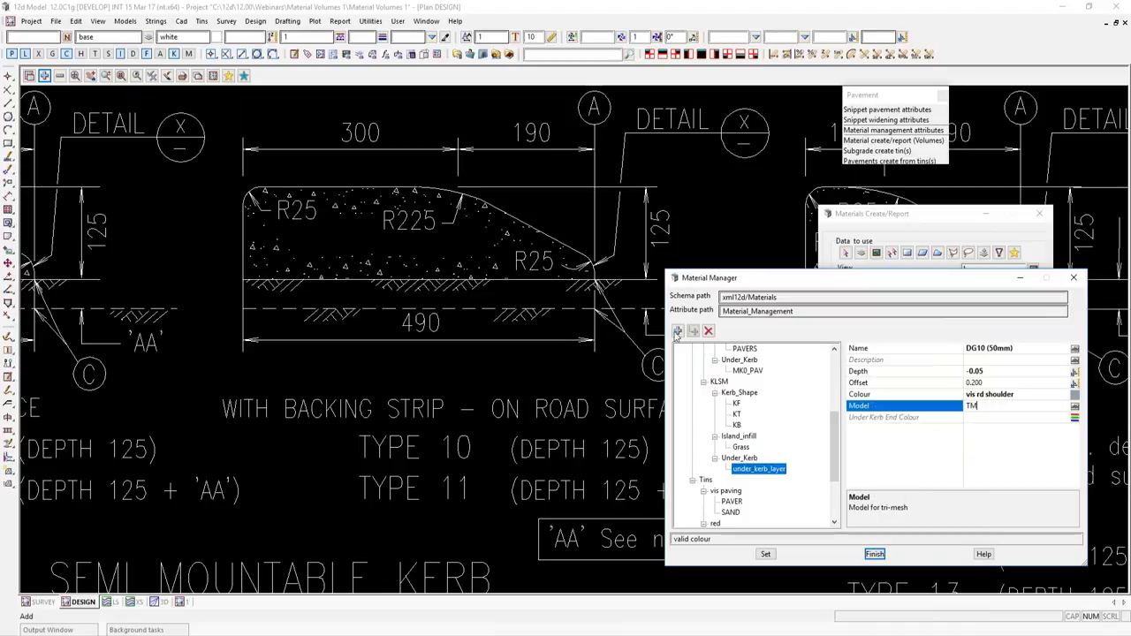
Add a second KLSM under-kerb layer named 2.1 Gravel with an offset of 0.
key(Return)
click(1005, 348)
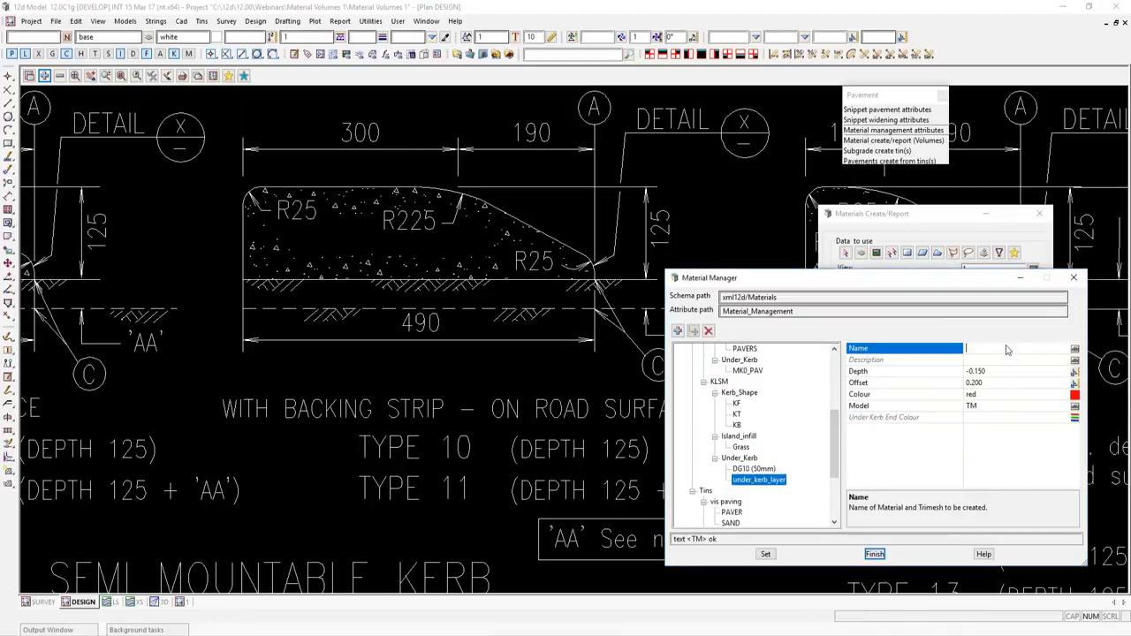
text(2.1 Gravel)
click(993, 371)
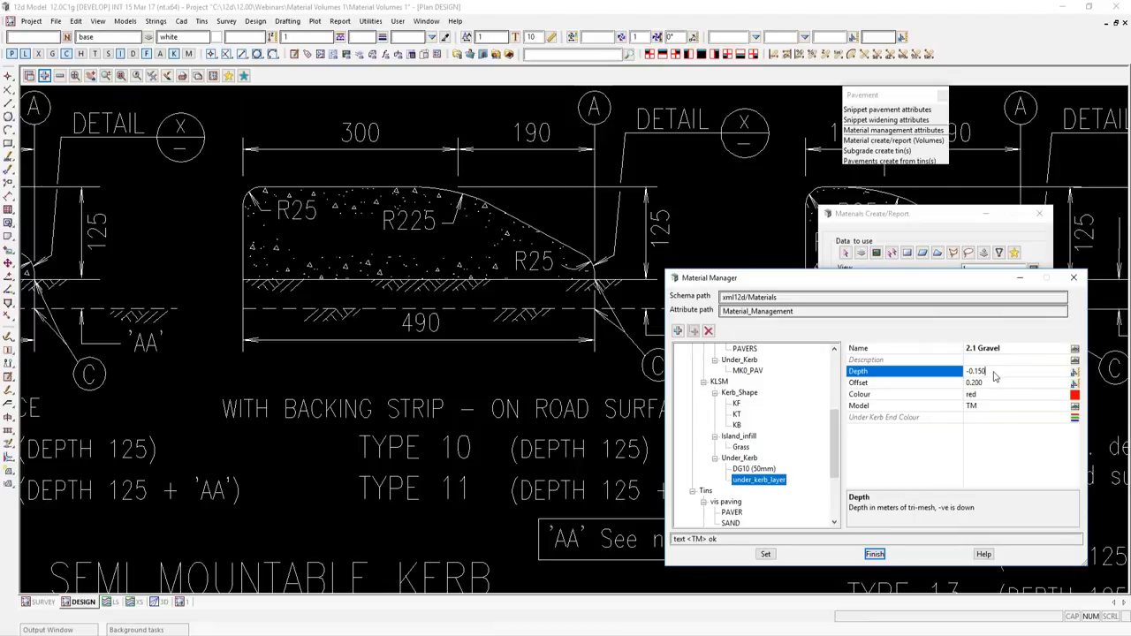
drag(987, 372, 976, 372)
click(977, 383)
text(0)
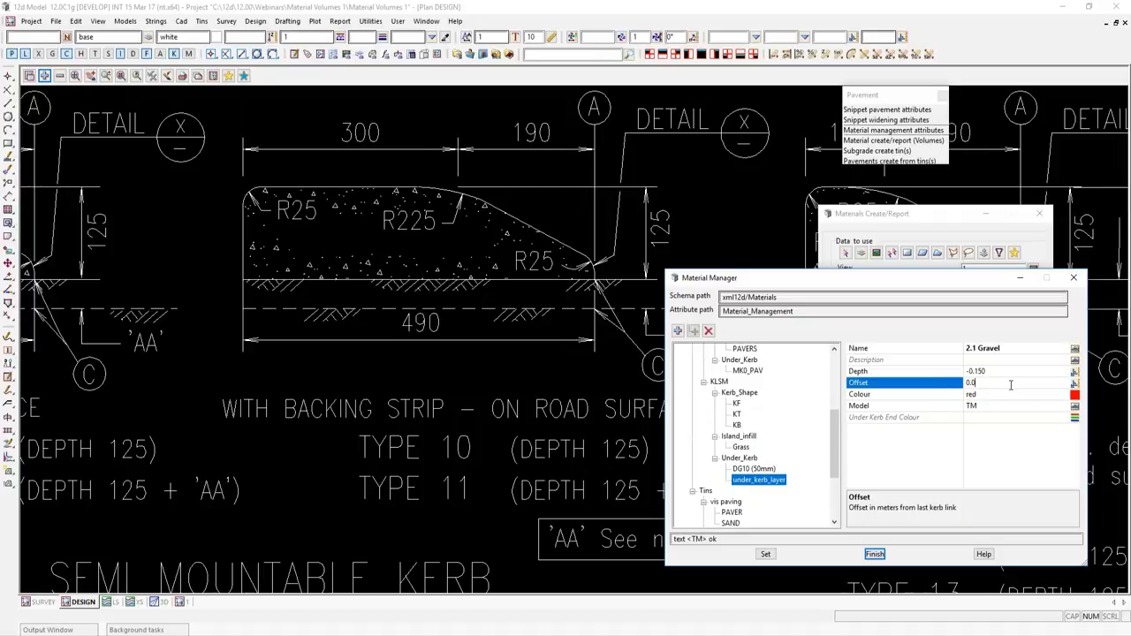
Set the colour of the KLSM 2.1 Gravel layer to vis granular1 and save the material attributes.
click(772, 471)
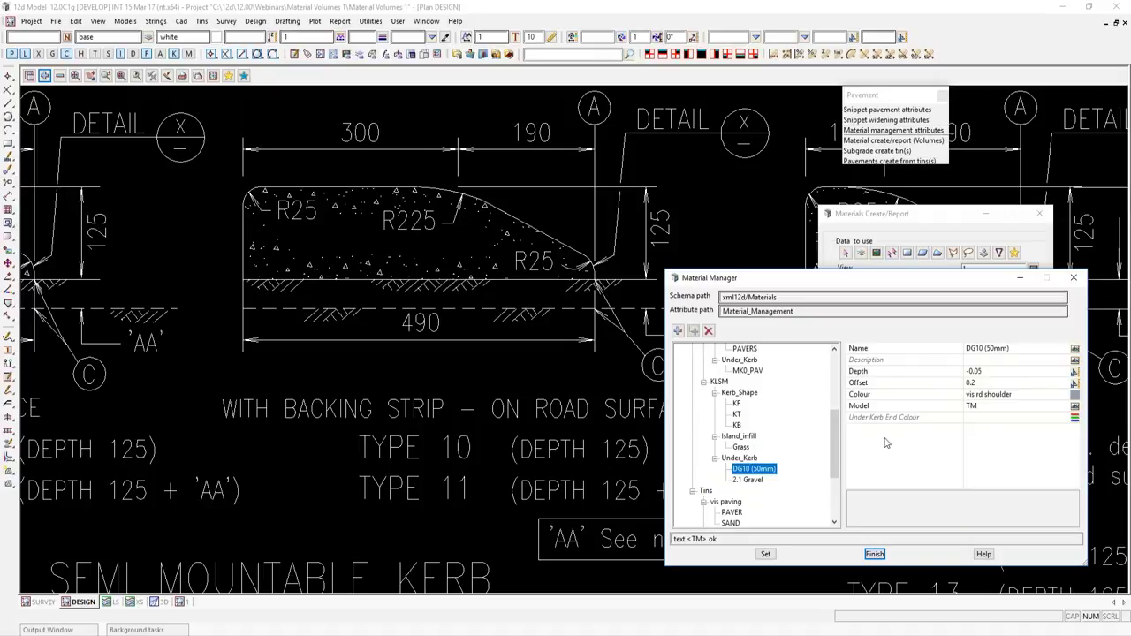
click(750, 480)
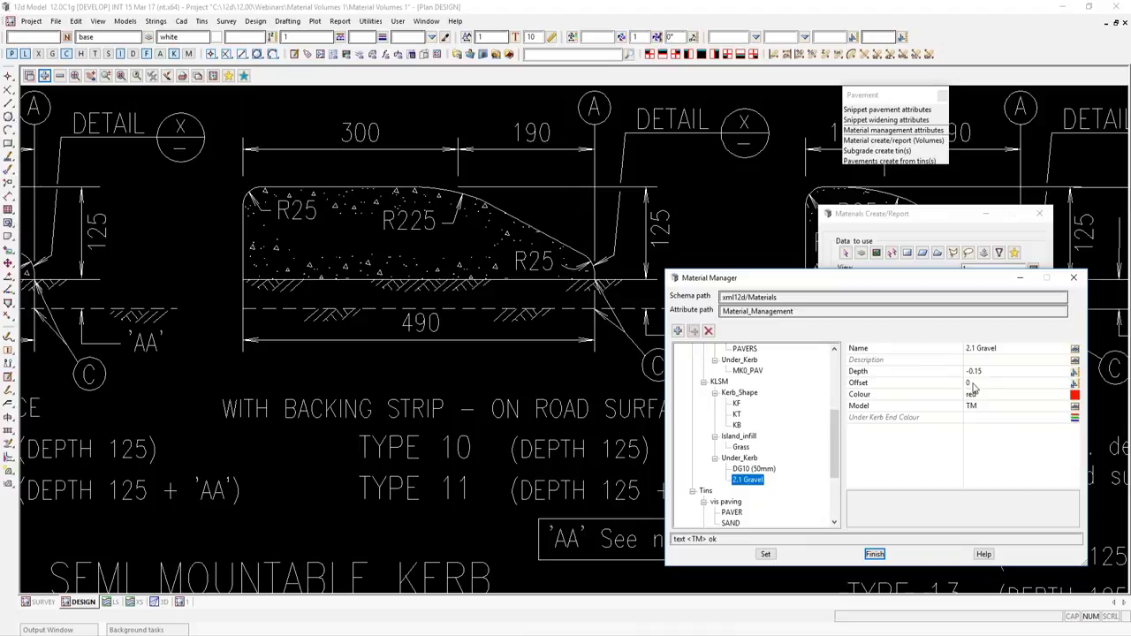
click(1074, 394)
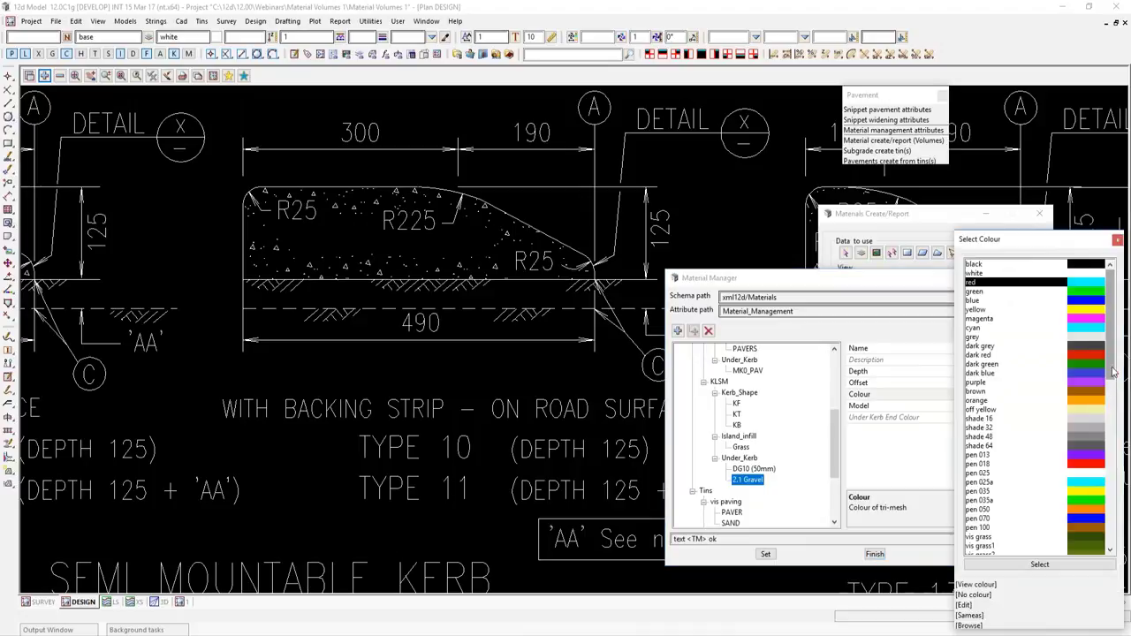
drag(1111, 371, 1109, 484)
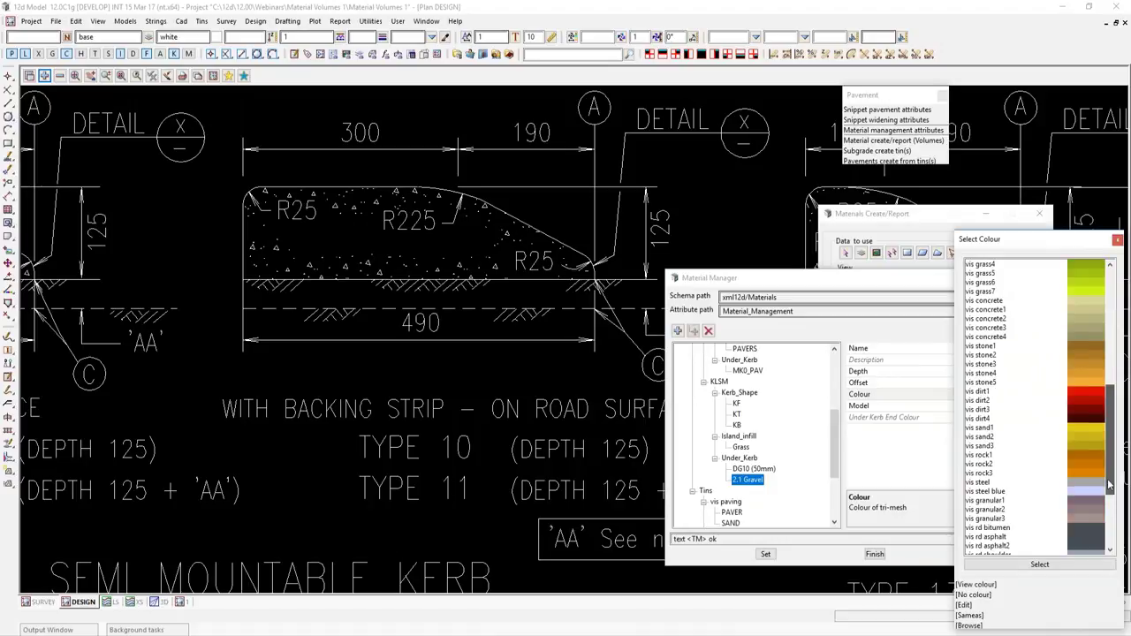
double_click(1004, 503)
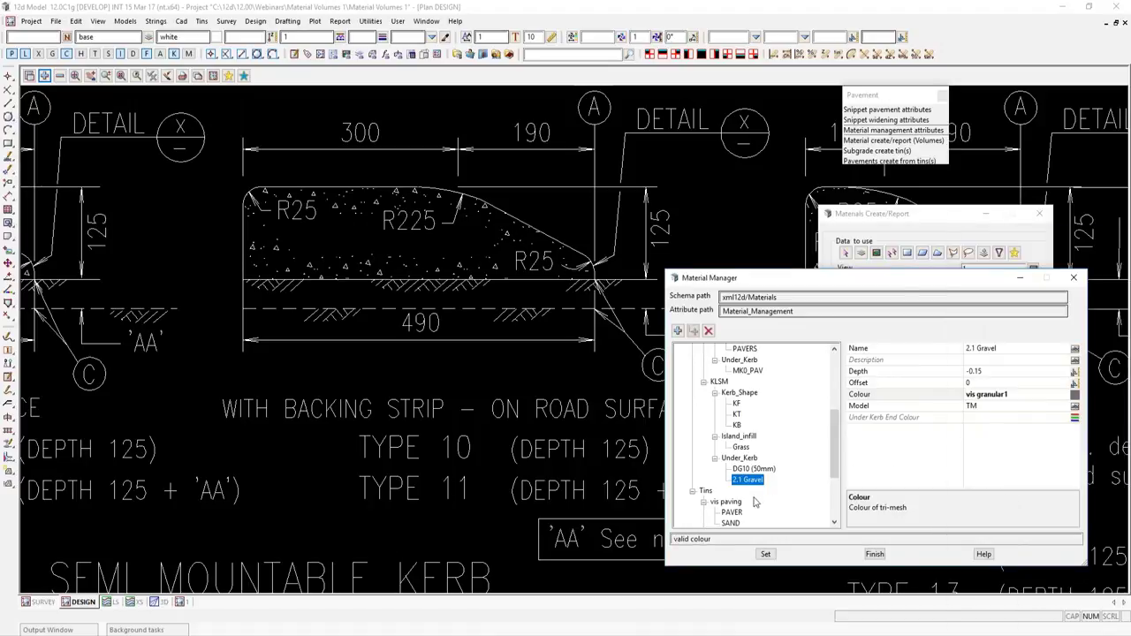
click(764, 555)
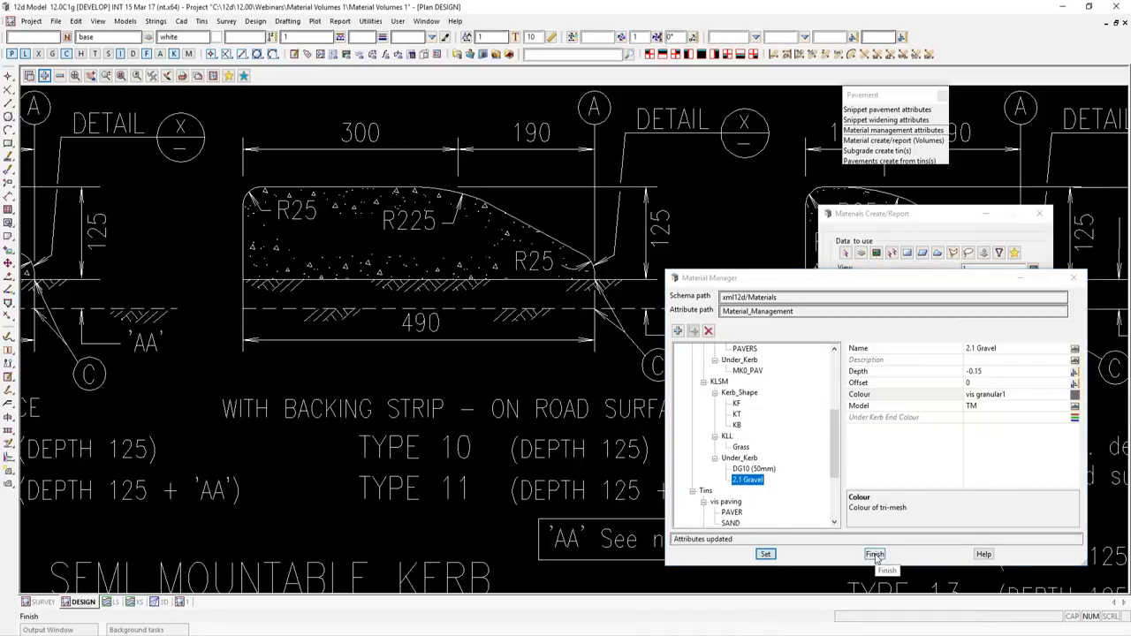
Delete the MK0_PAV material from the Under_Kerb group of the KLM island, apply the attributes and close the Material Manager.
drag(839, 457, 843, 420)
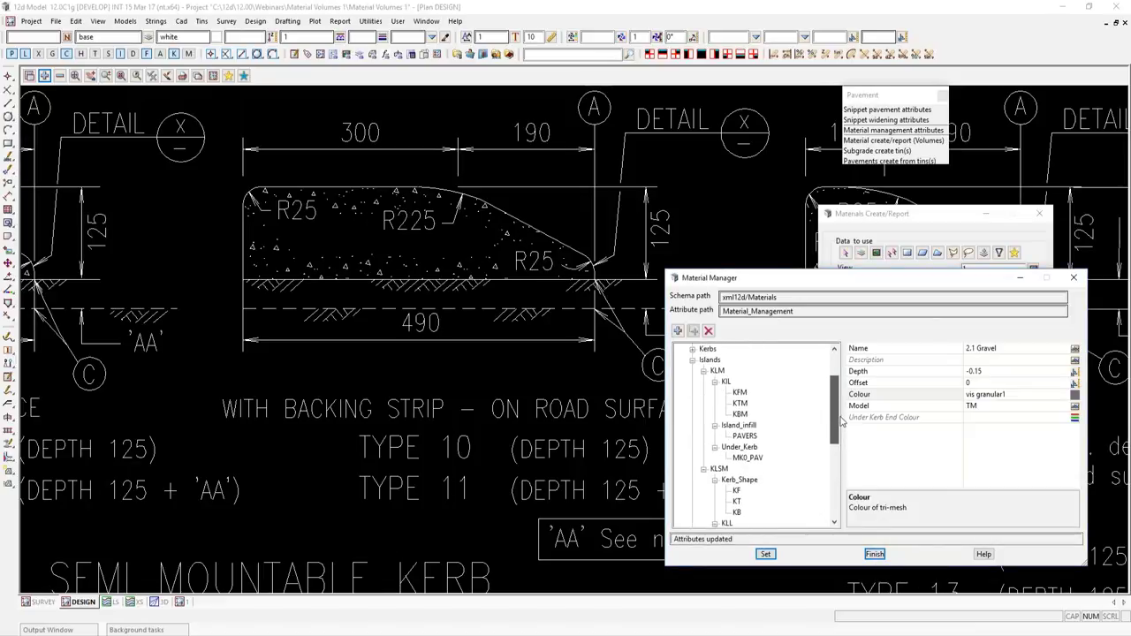
click(716, 371)
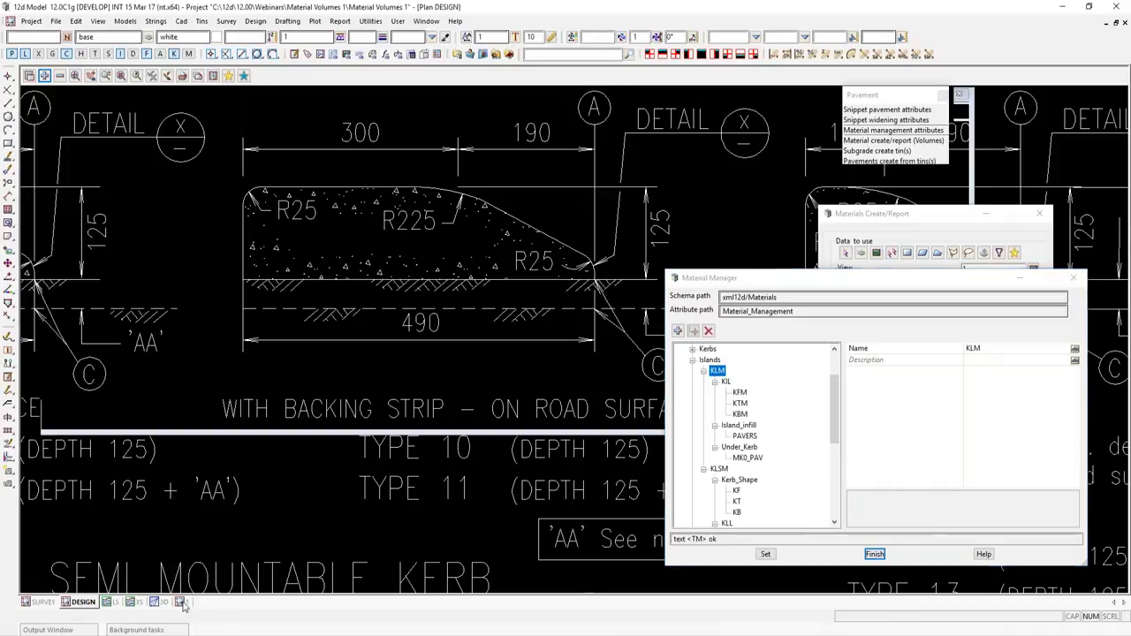
click(180, 602)
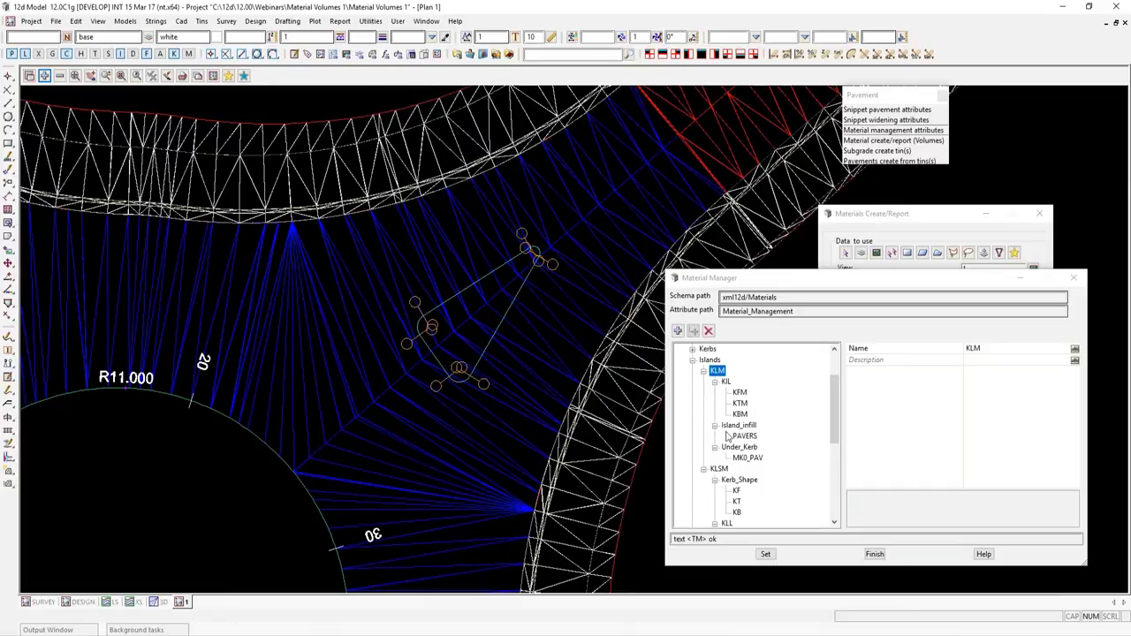
click(746, 458)
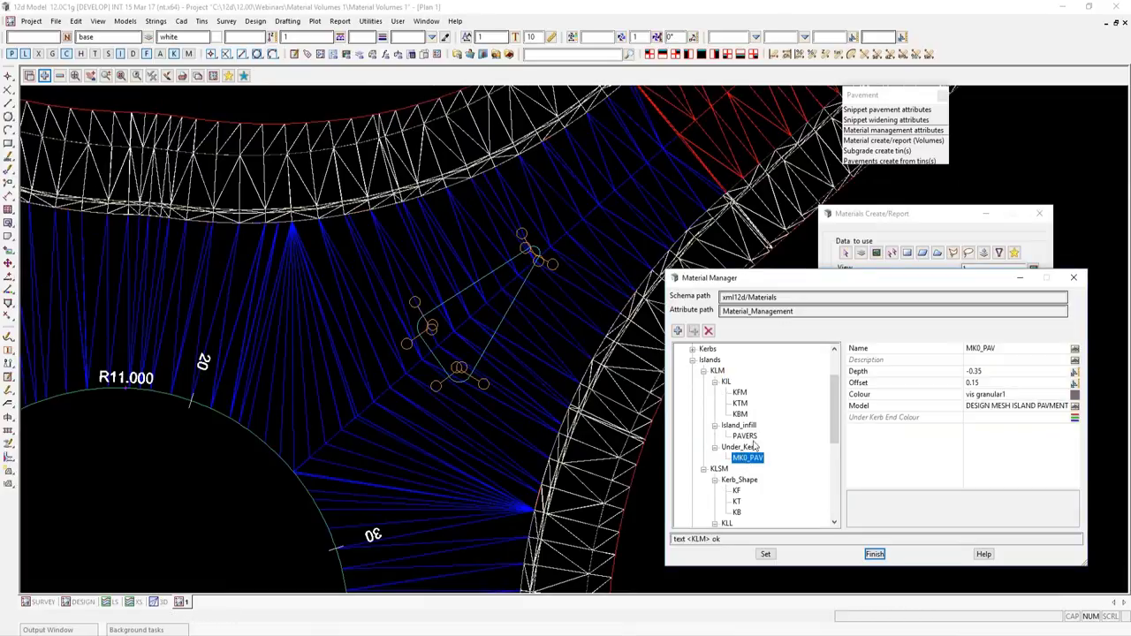
click(707, 331)
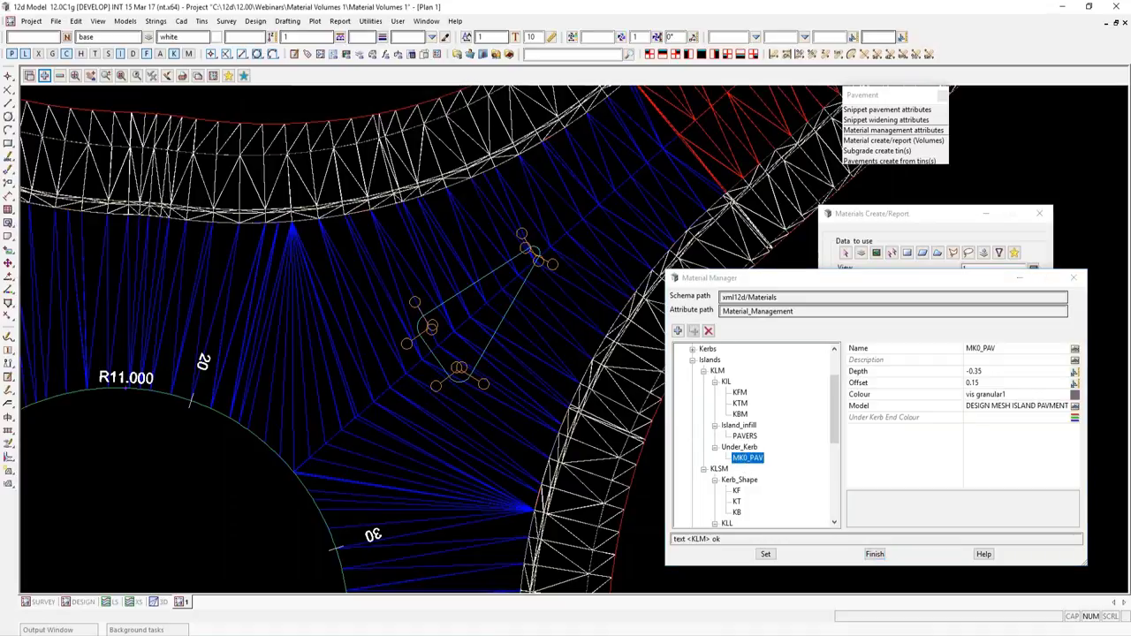
click(538, 336)
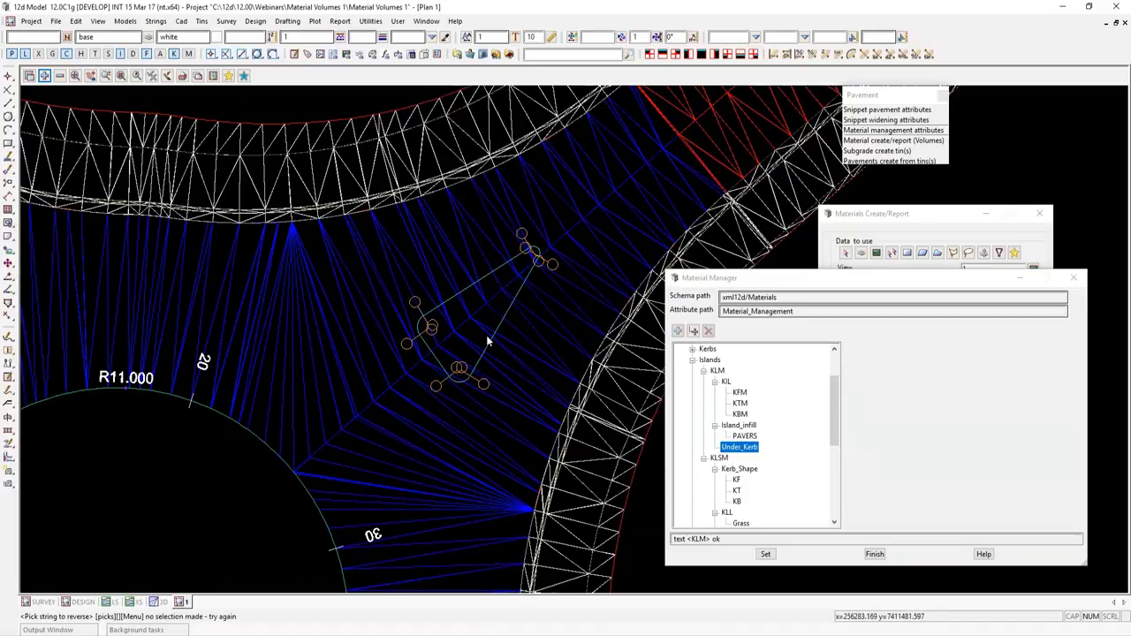
click(765, 555)
click(875, 554)
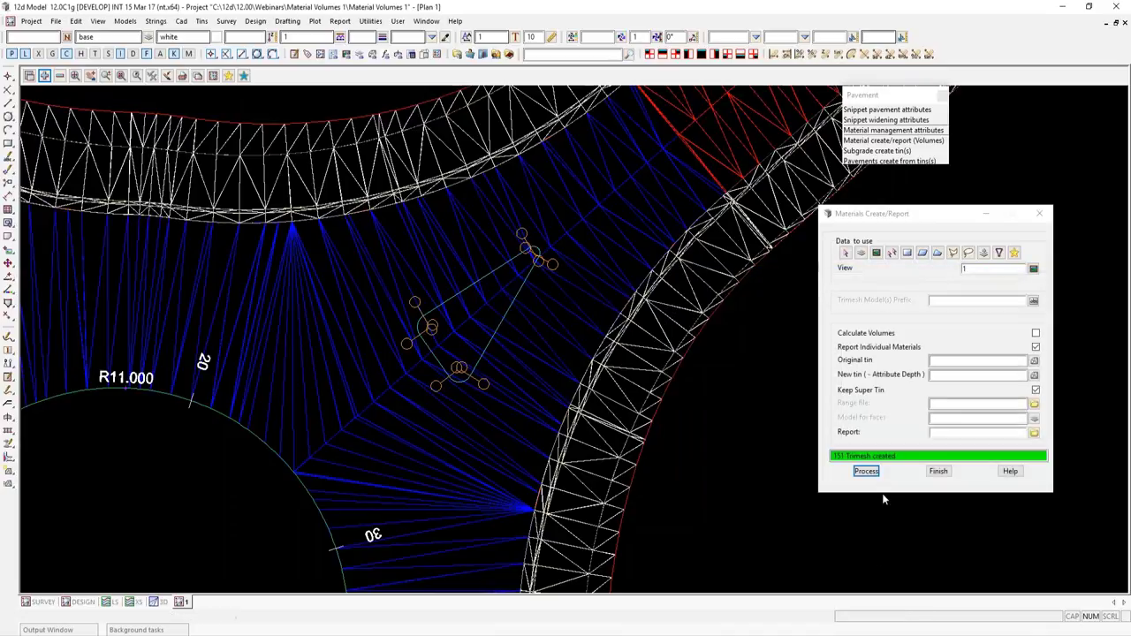
Rerun the material trimesh creation and add the model found with the filter "tri" to the 3D view.
click(864, 471)
click(162, 601)
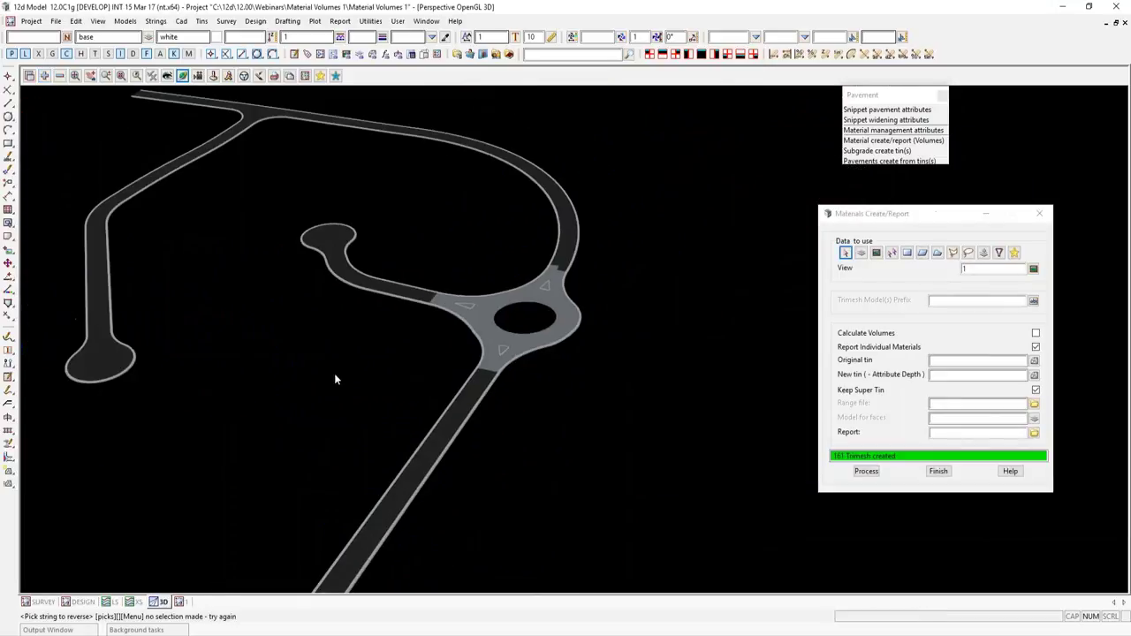
click(44, 75)
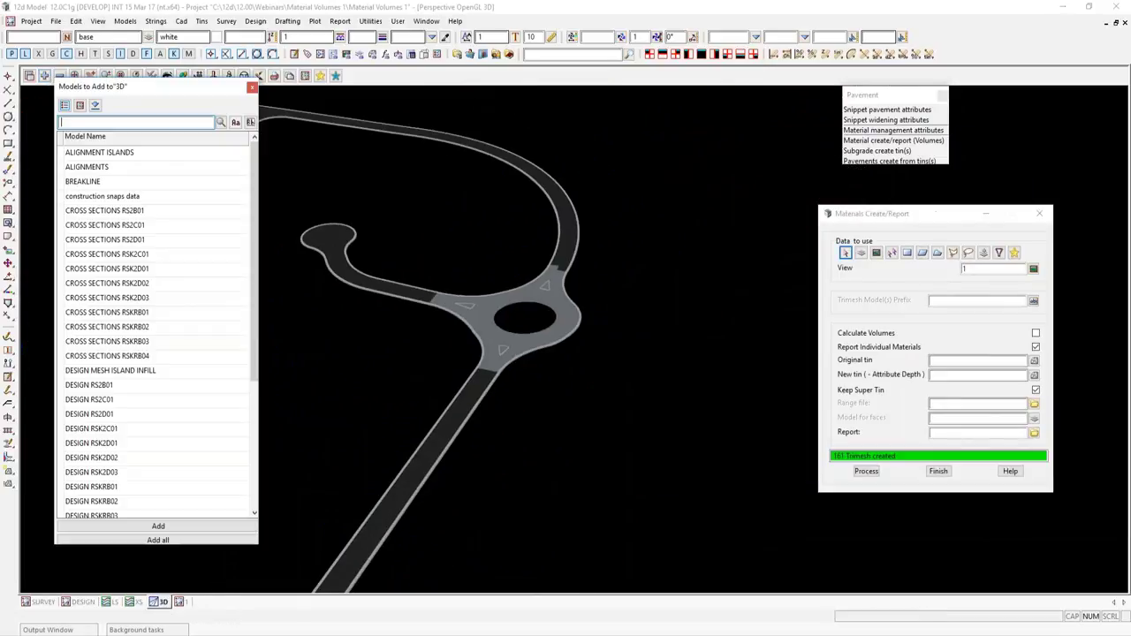
text(tri)
double_click(93, 152)
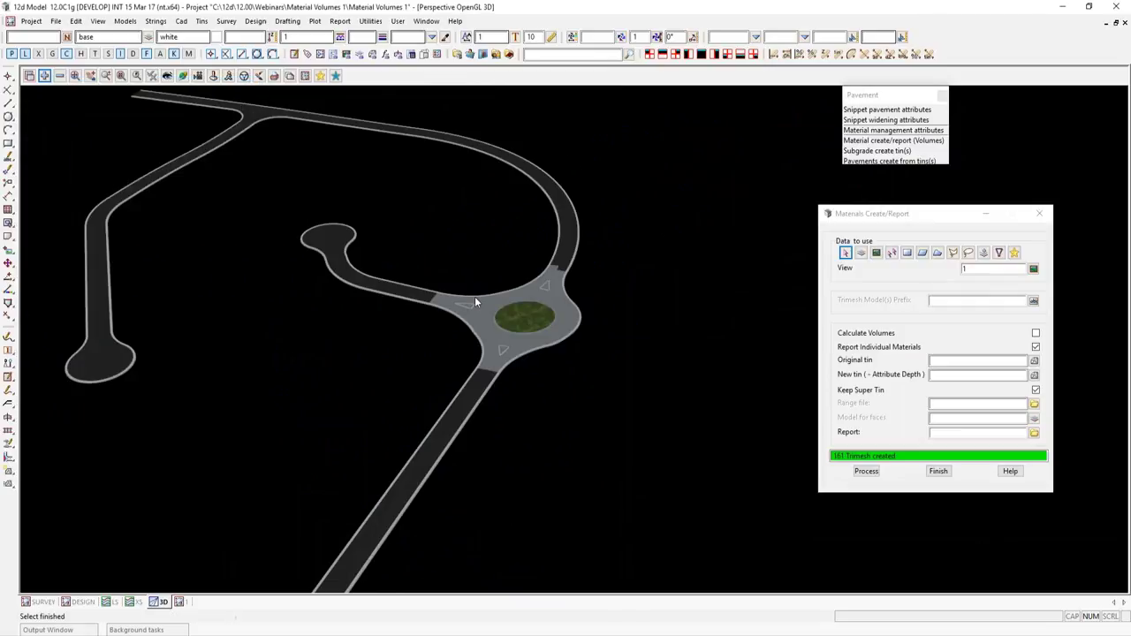
Add the DESIGN MESH ISLAND INFILL model to the 3D view.
scroll(476, 298, up, 5)
scroll(531, 392, up, 1)
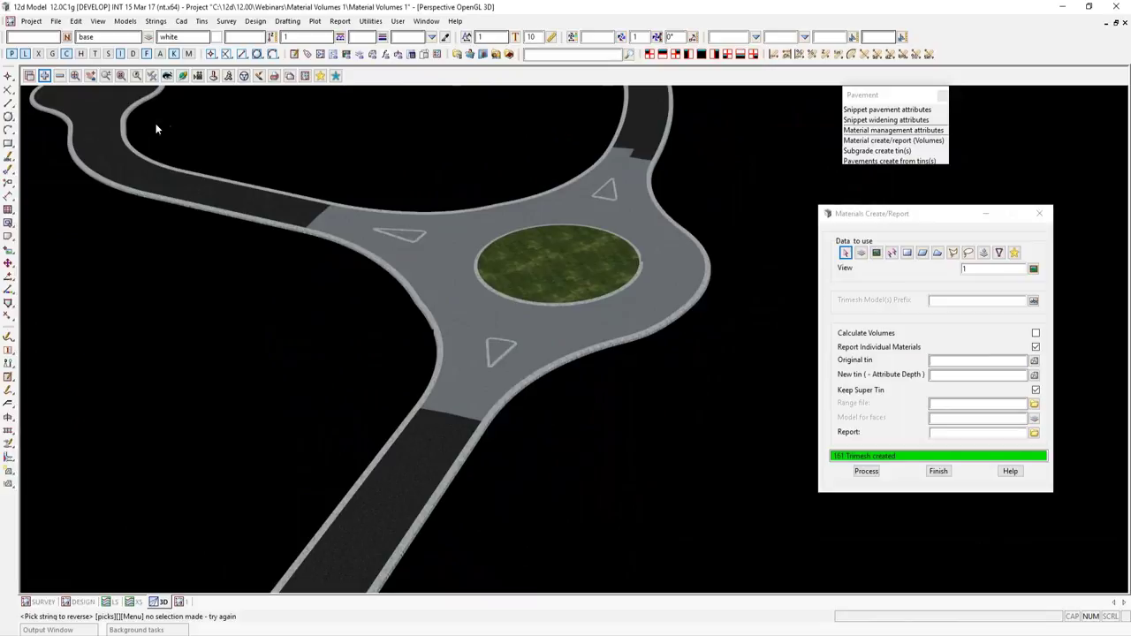
click(44, 76)
text(inf)
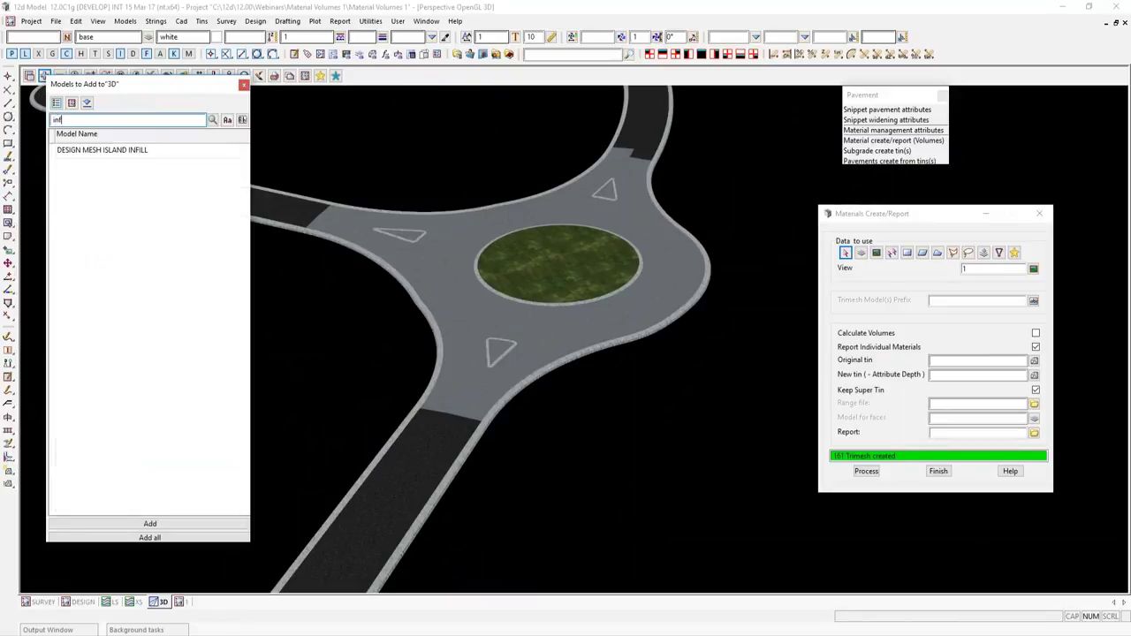
double_click(101, 149)
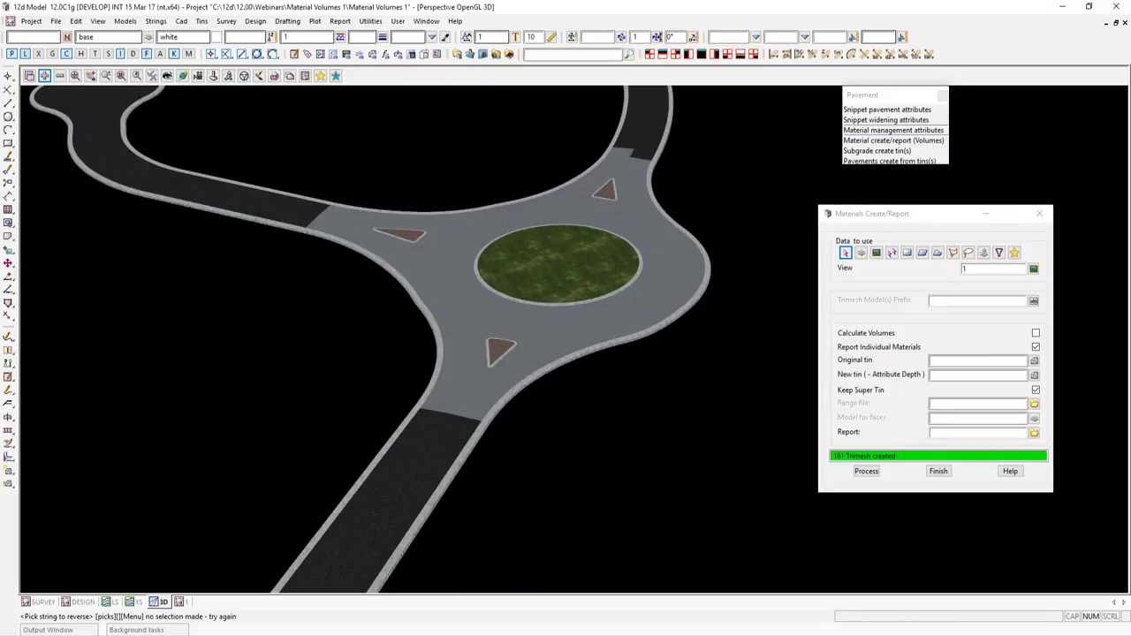
Examine the kerbs, grass centre and paved traffic islands of the roundabout up close in the 3D view.
scroll(532, 314, up, 3)
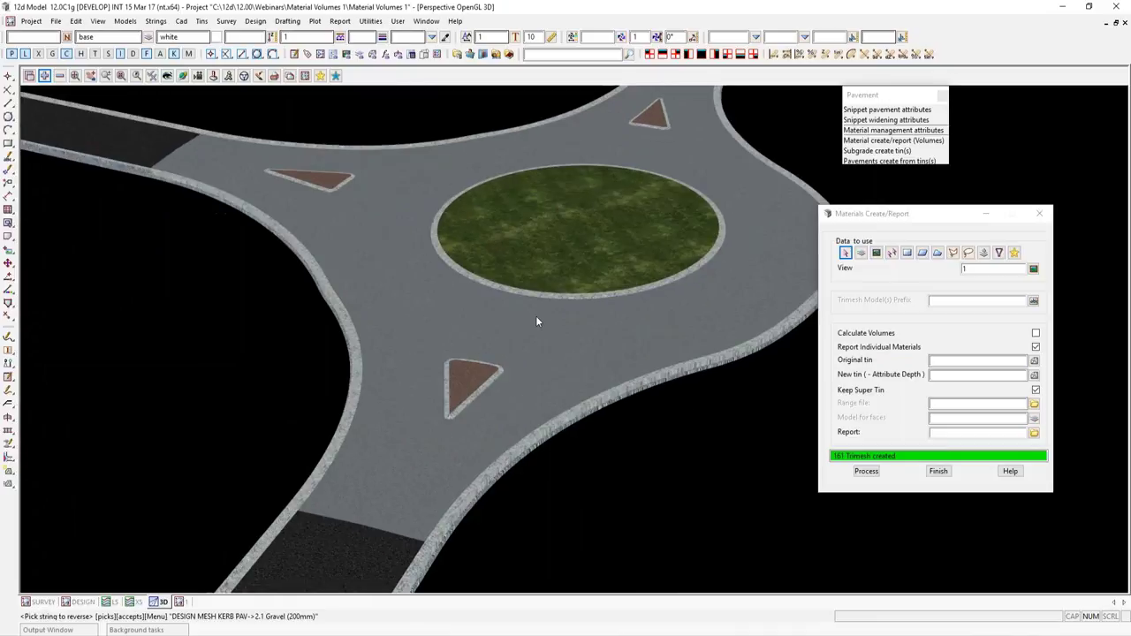
scroll(573, 294, up, 3)
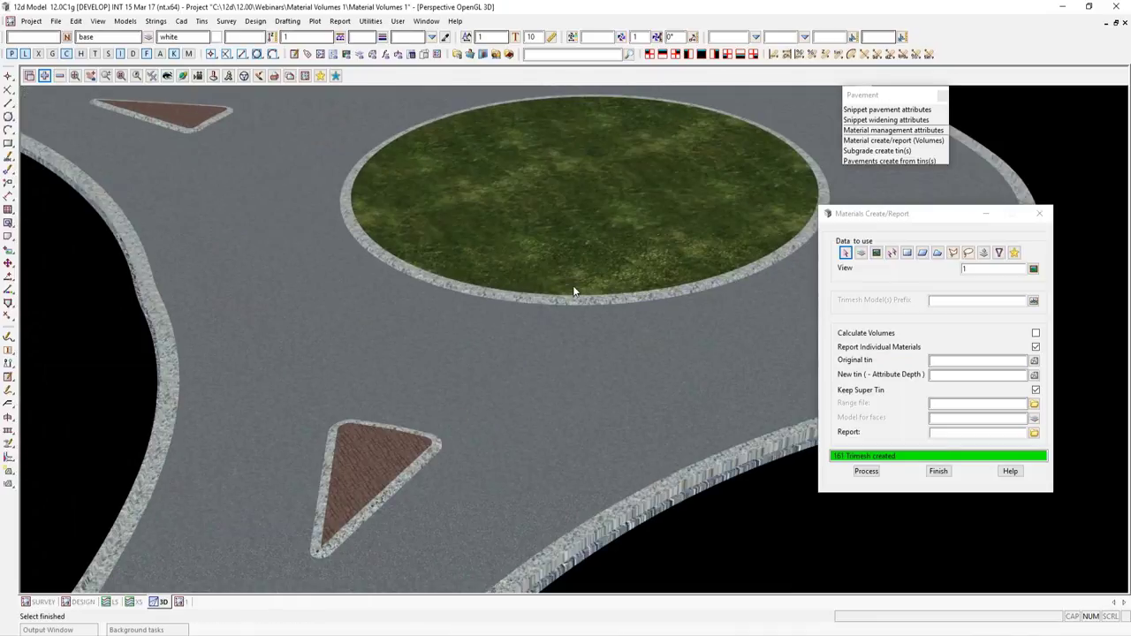
scroll(574, 292, up, 3)
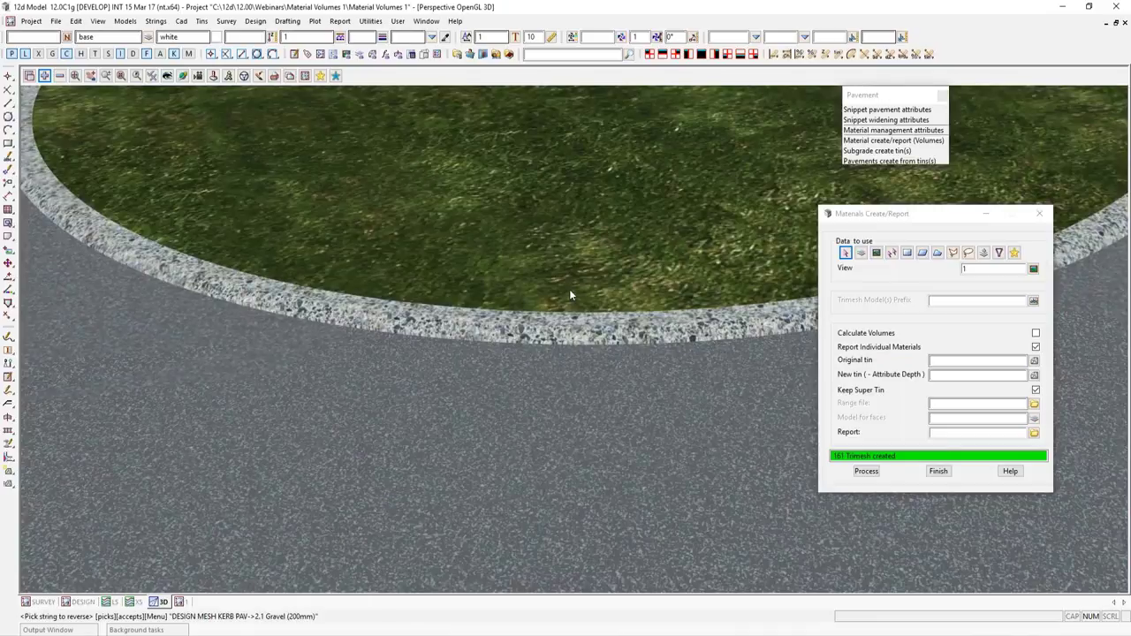
scroll(569, 289, down, 5)
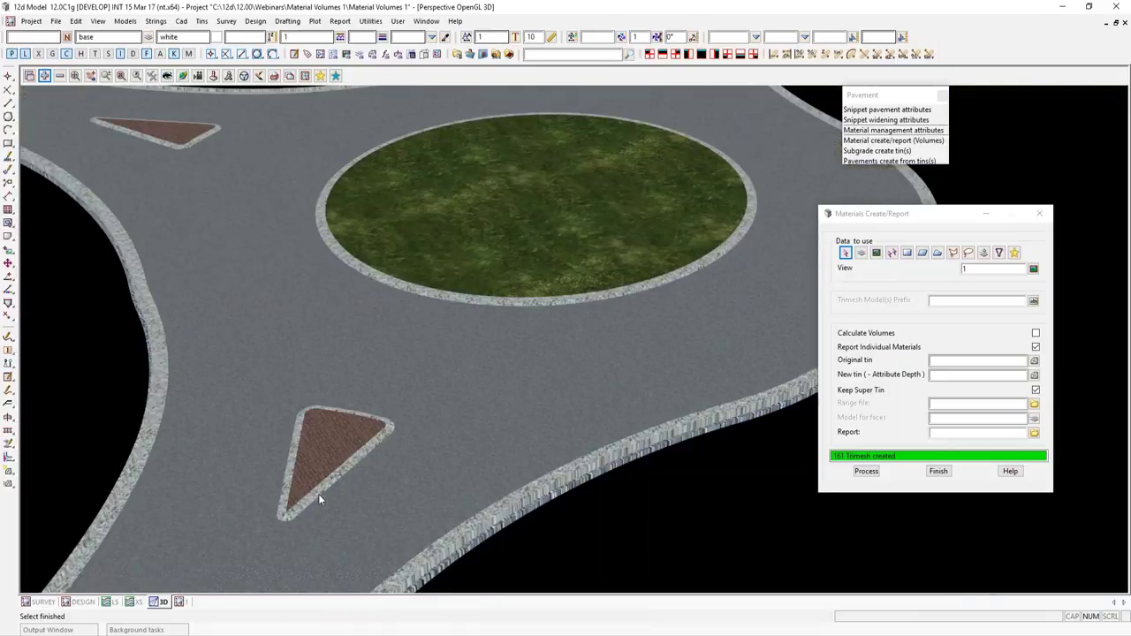
scroll(319, 500, up, 3)
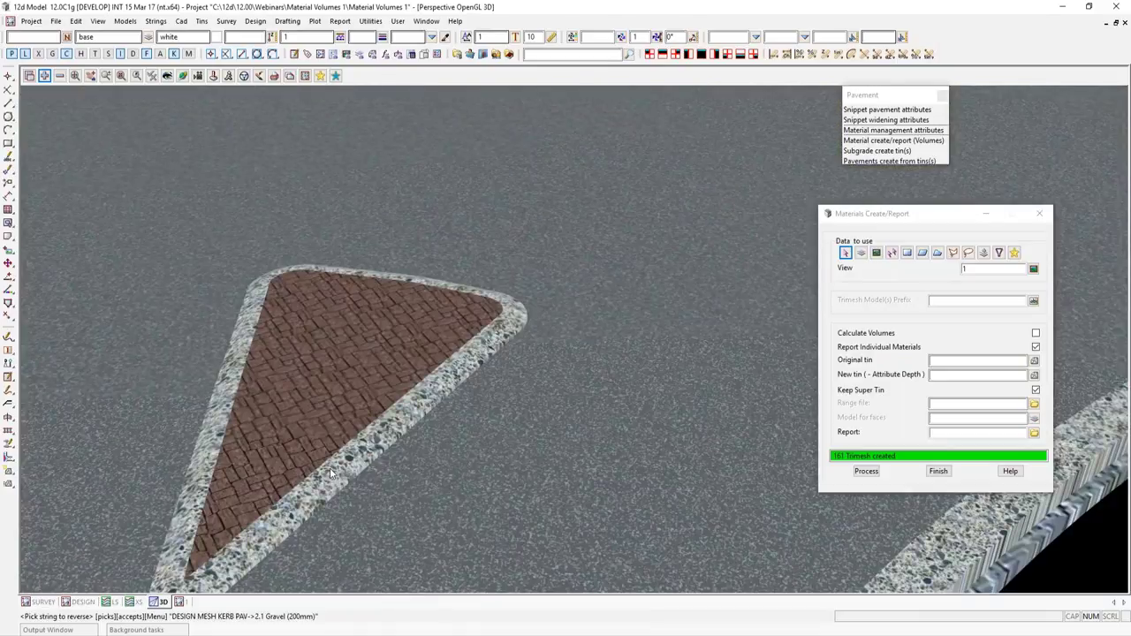
scroll(531, 428, down, 8)
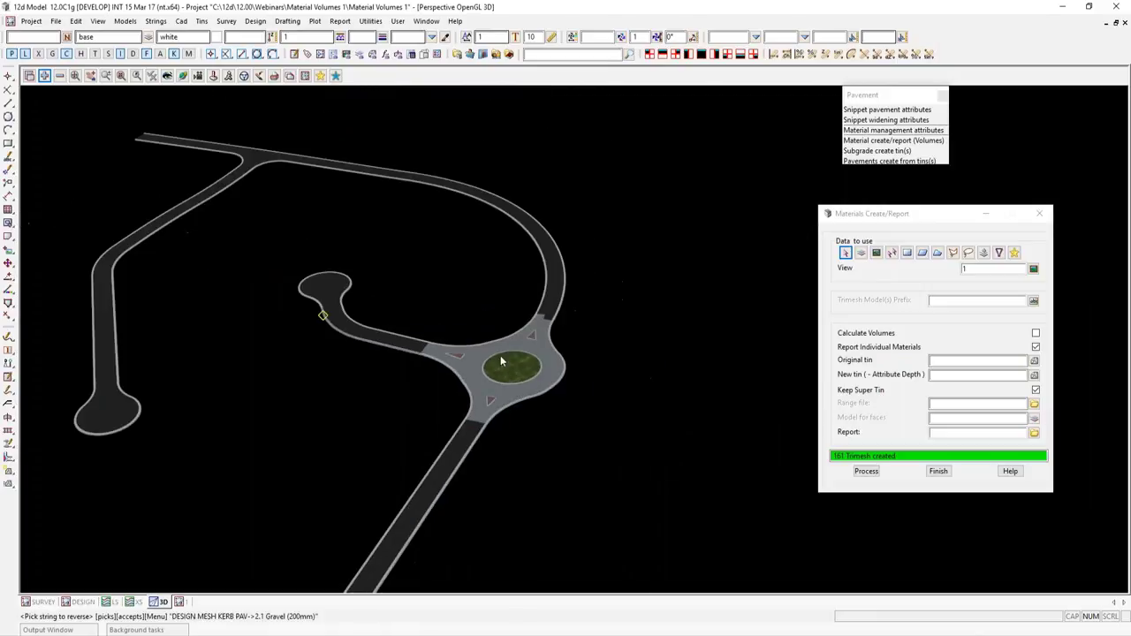
scroll(502, 282, up, 5)
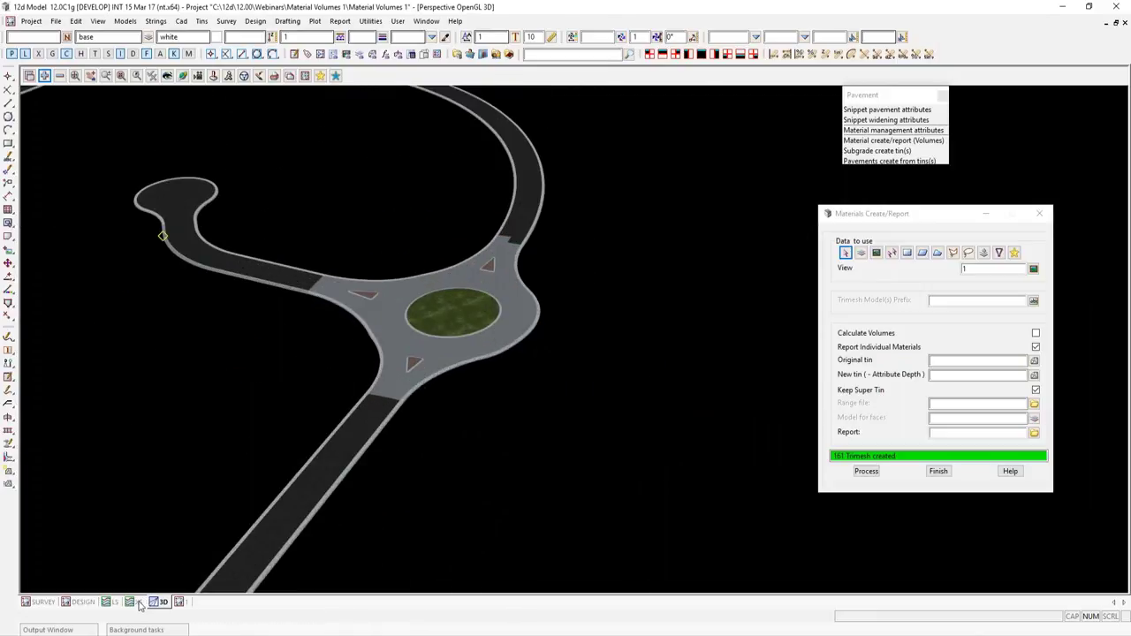
Add all CROSS SECTIONS models to the SURVEY plan view, using the filter "sect".
click(43, 602)
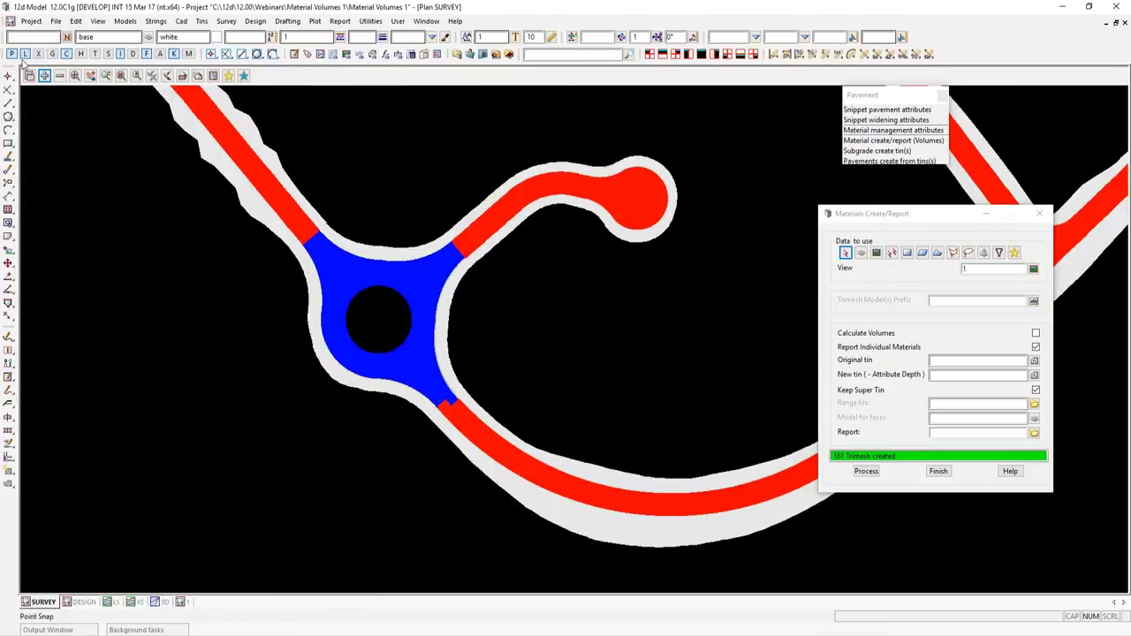
click(44, 75)
text(sect)
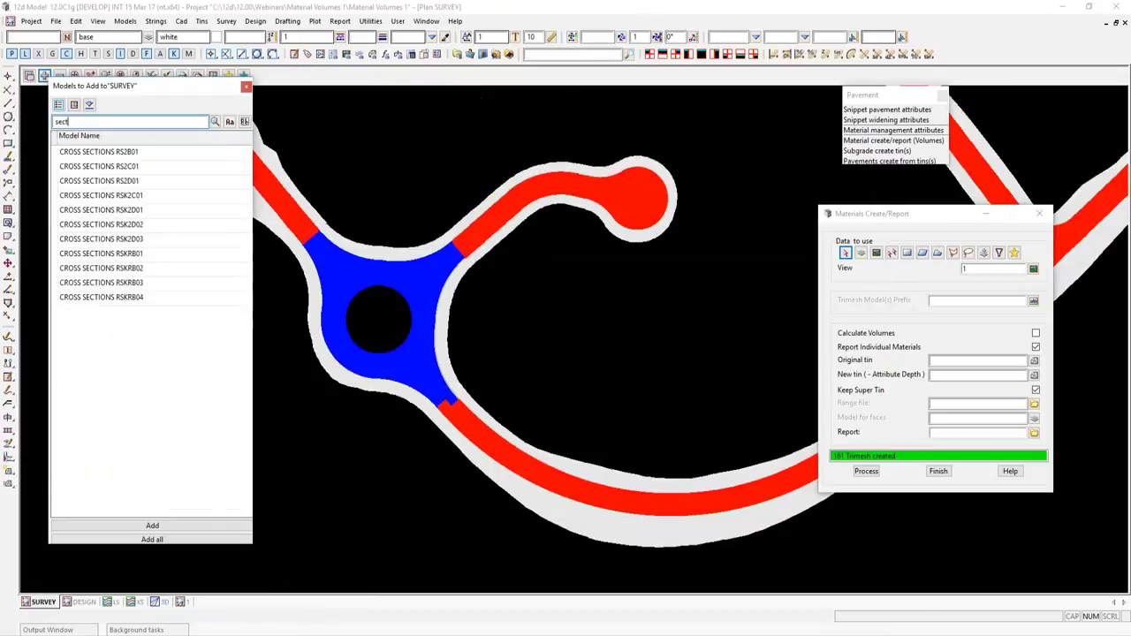
click(152, 539)
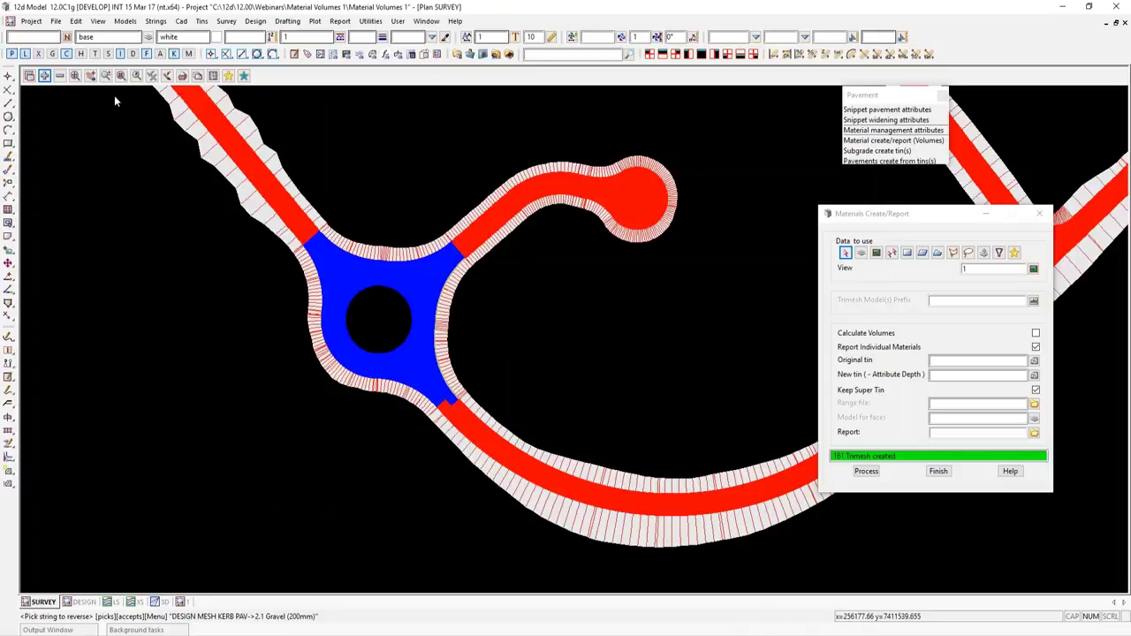
Profile a CROSS SECTIONS RS2B string from the SURVEY plan in the XS section view.
click(134, 601)
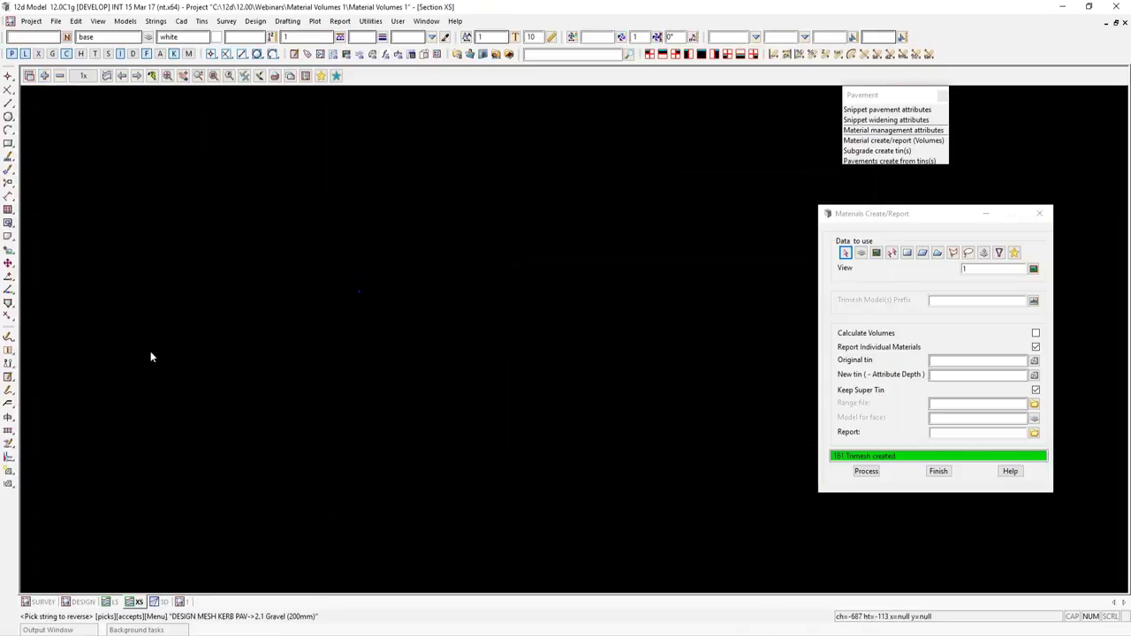
click(106, 75)
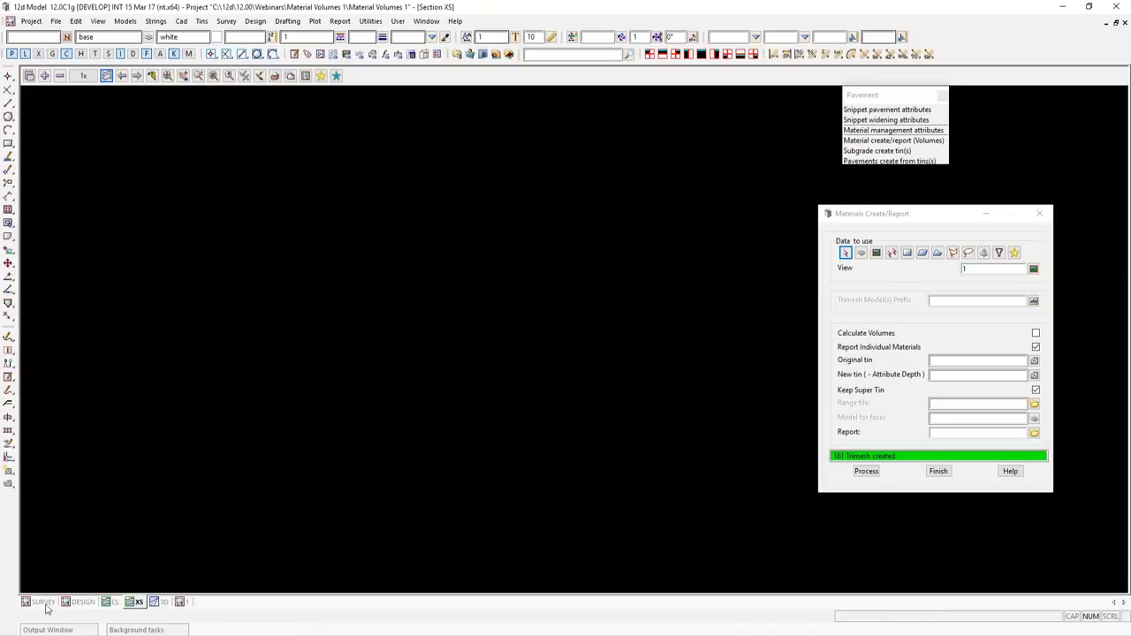
click(44, 603)
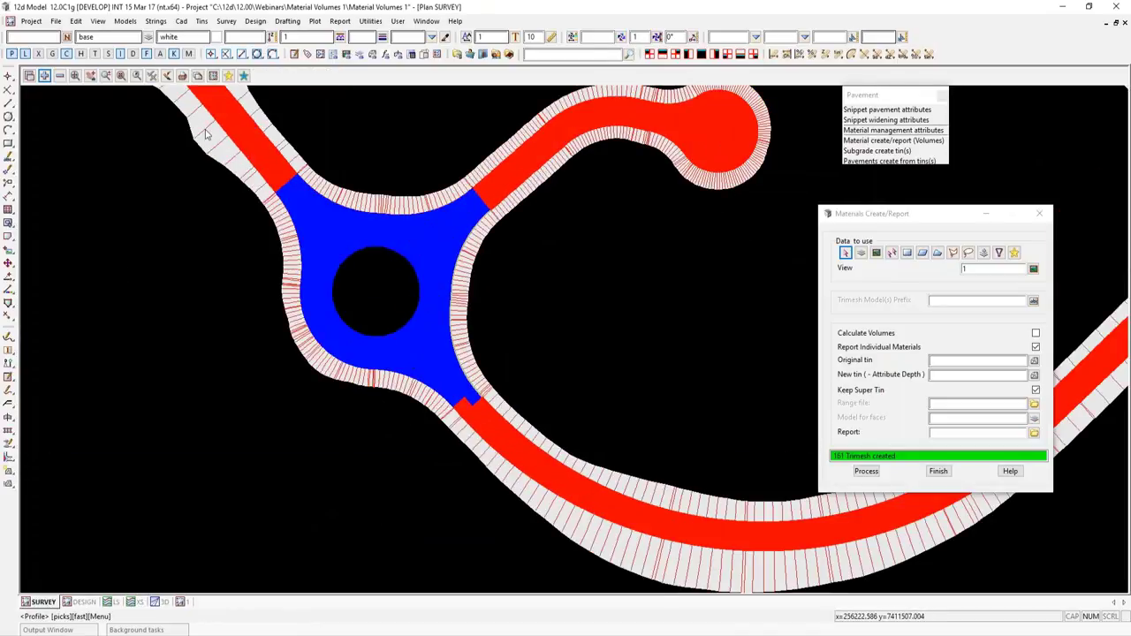
click(134, 603)
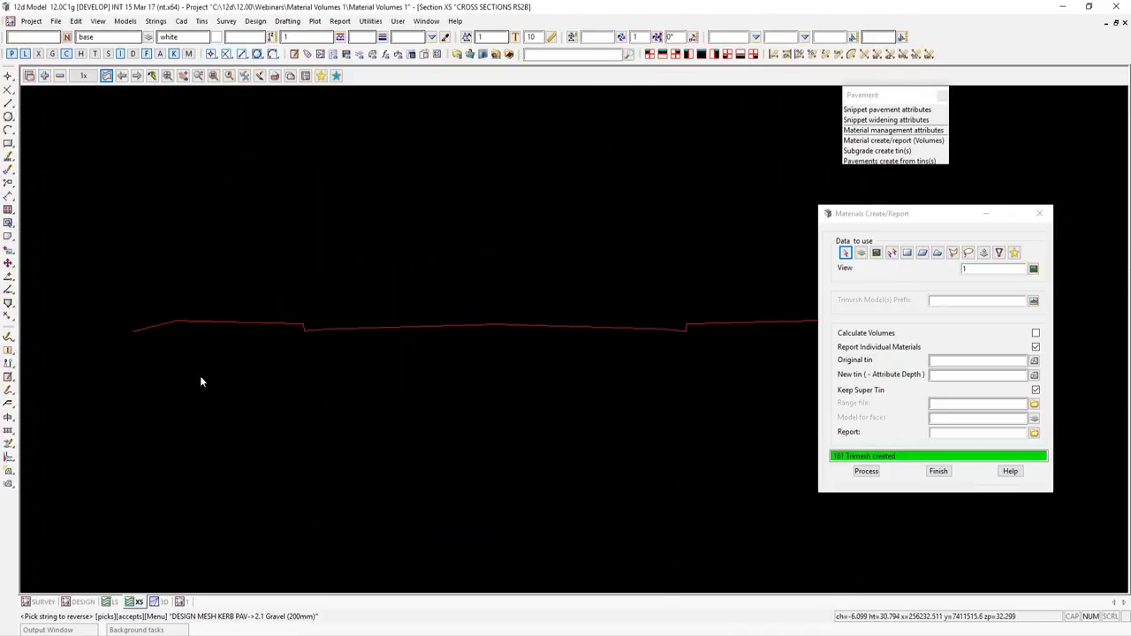
Transfer the models of the 3D view to the XS section view with Models transfer.
click(165, 602)
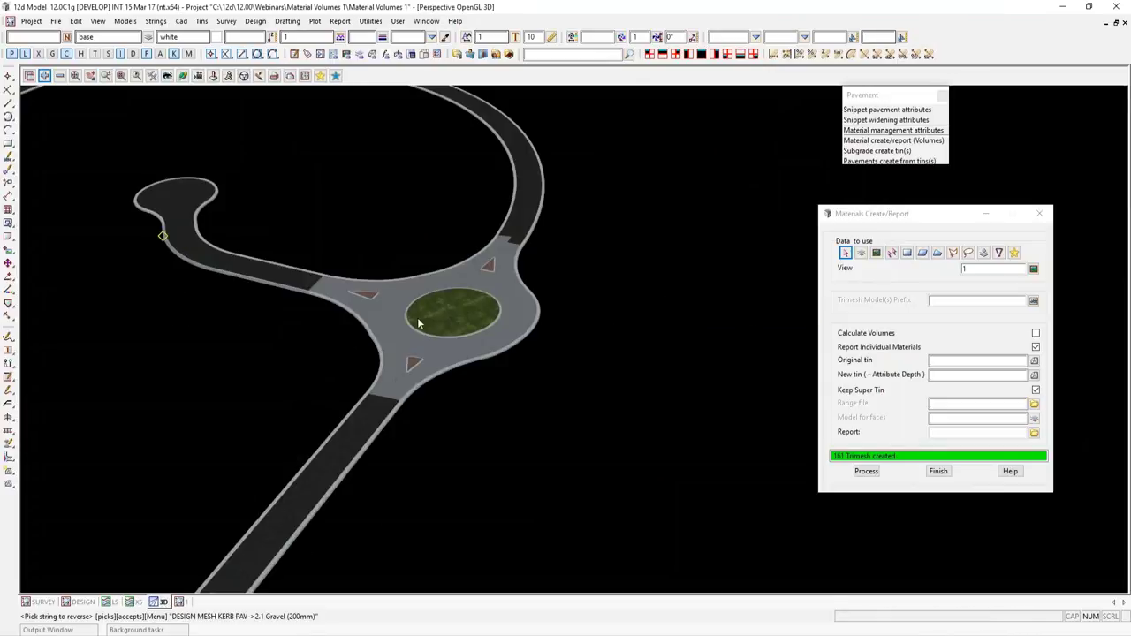
click(97, 20)
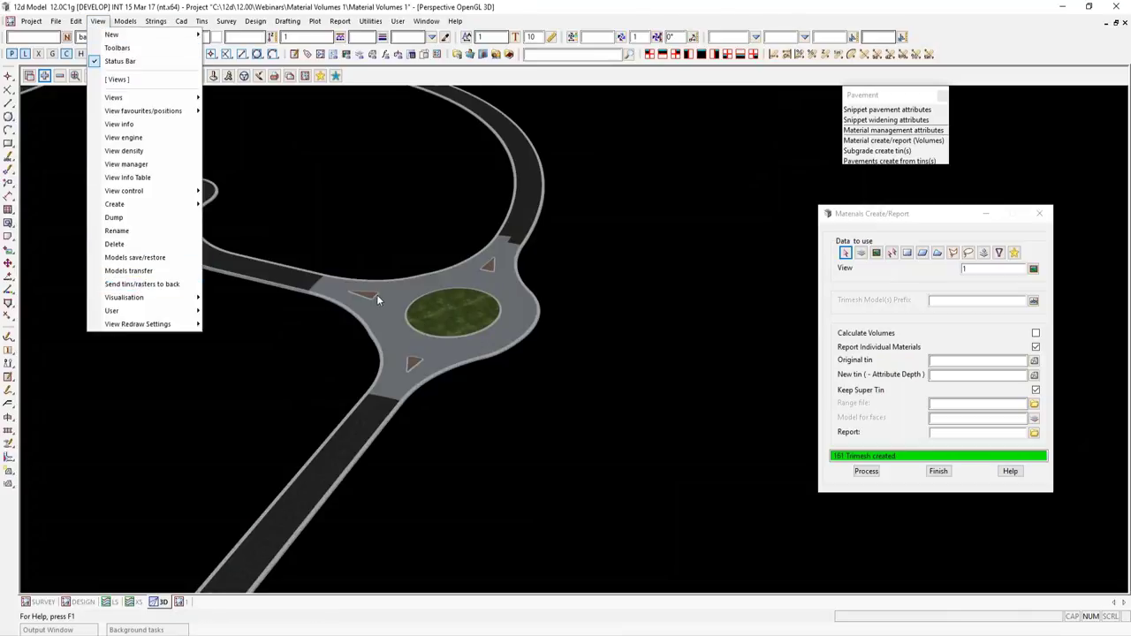
click(131, 271)
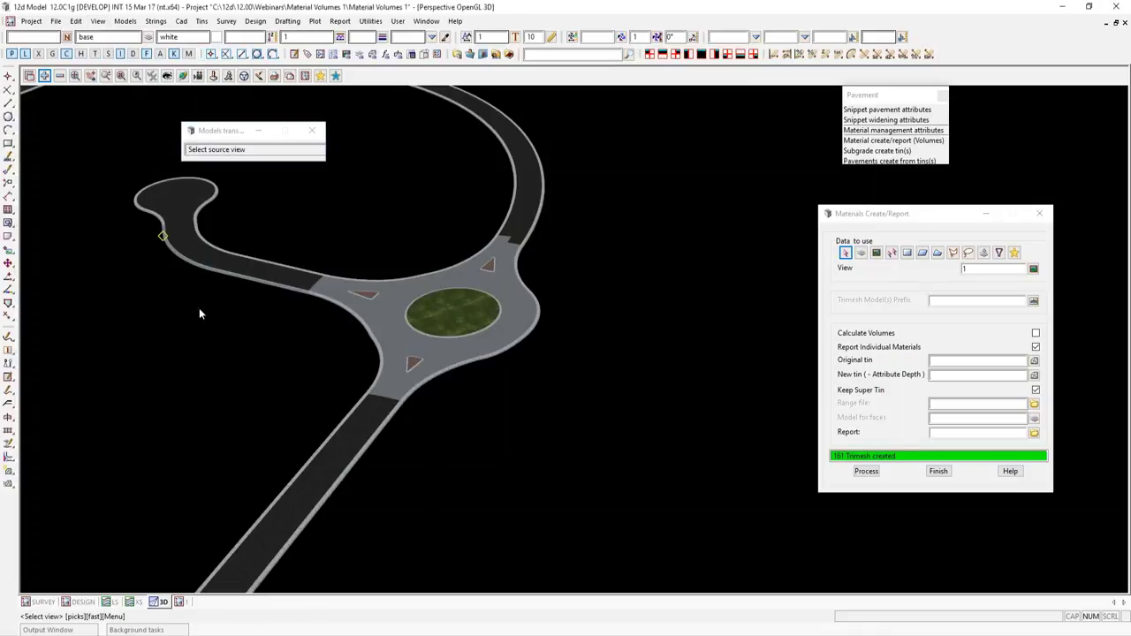
click(134, 602)
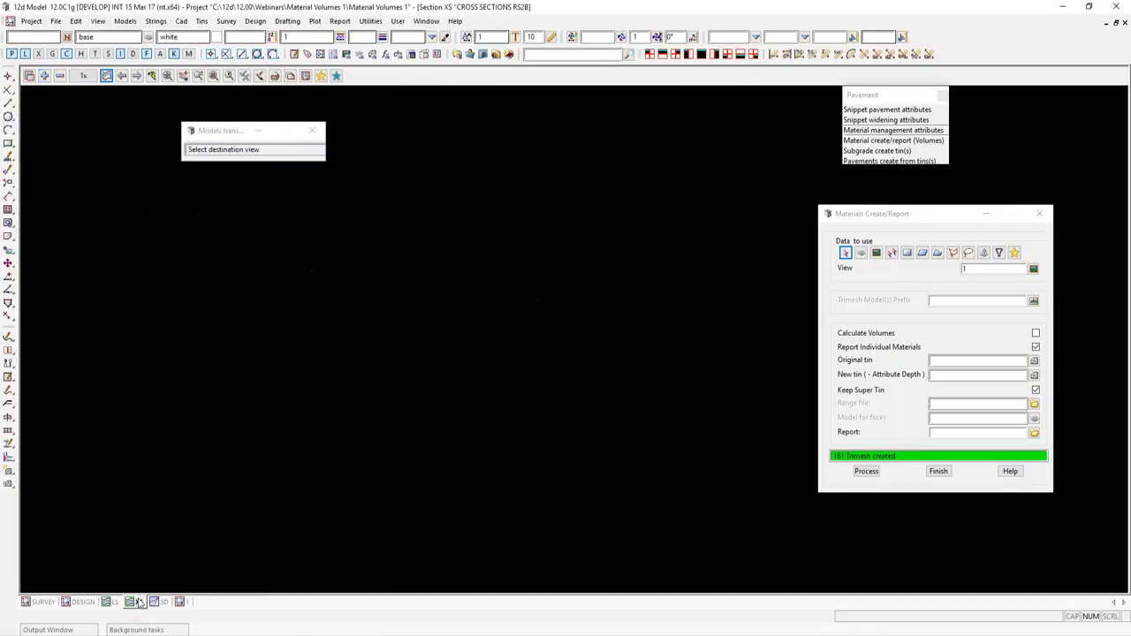
click(310, 468)
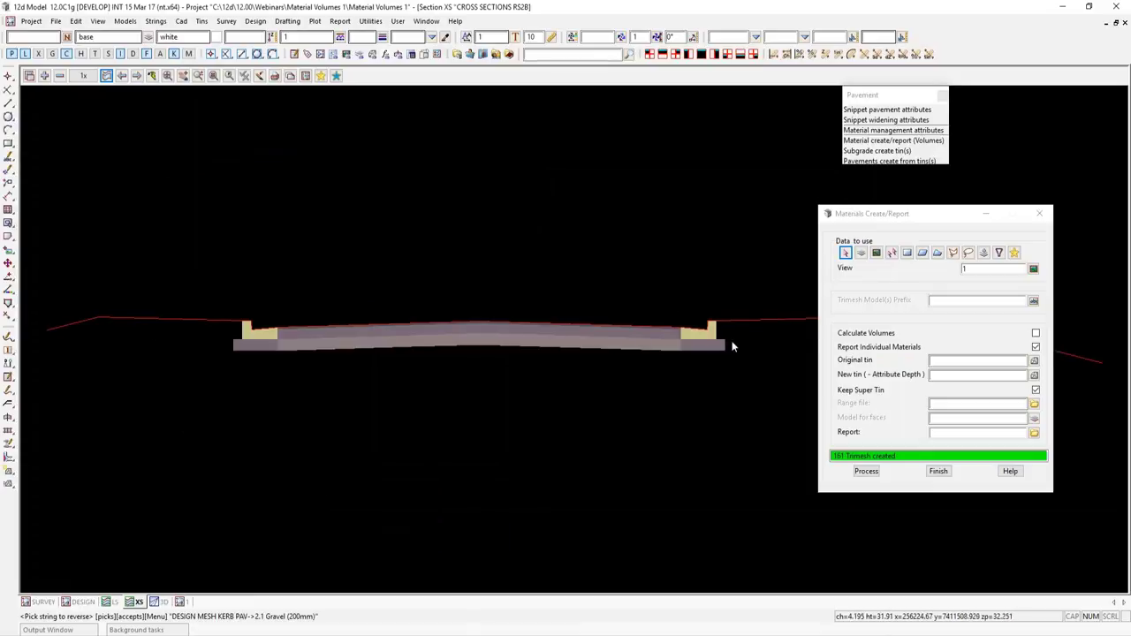
Inquire on the gravel layer beneath the kerb in the cross section with the Default inquire style.
scroll(739, 342, up, 1)
scroll(739, 342, down, 2)
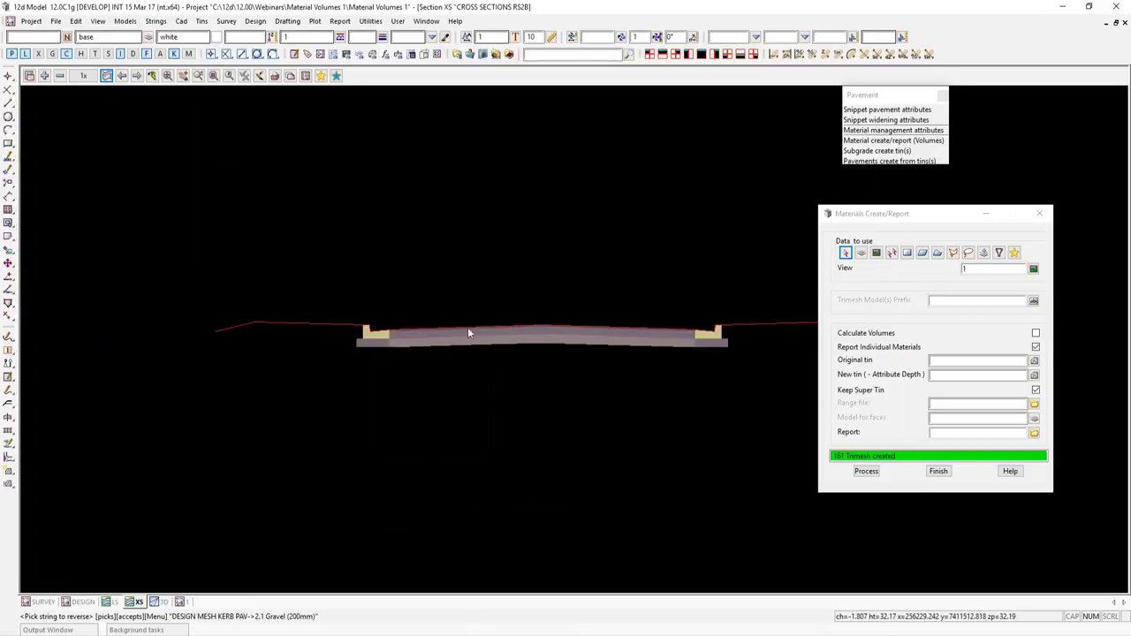
scroll(358, 340, up, 4)
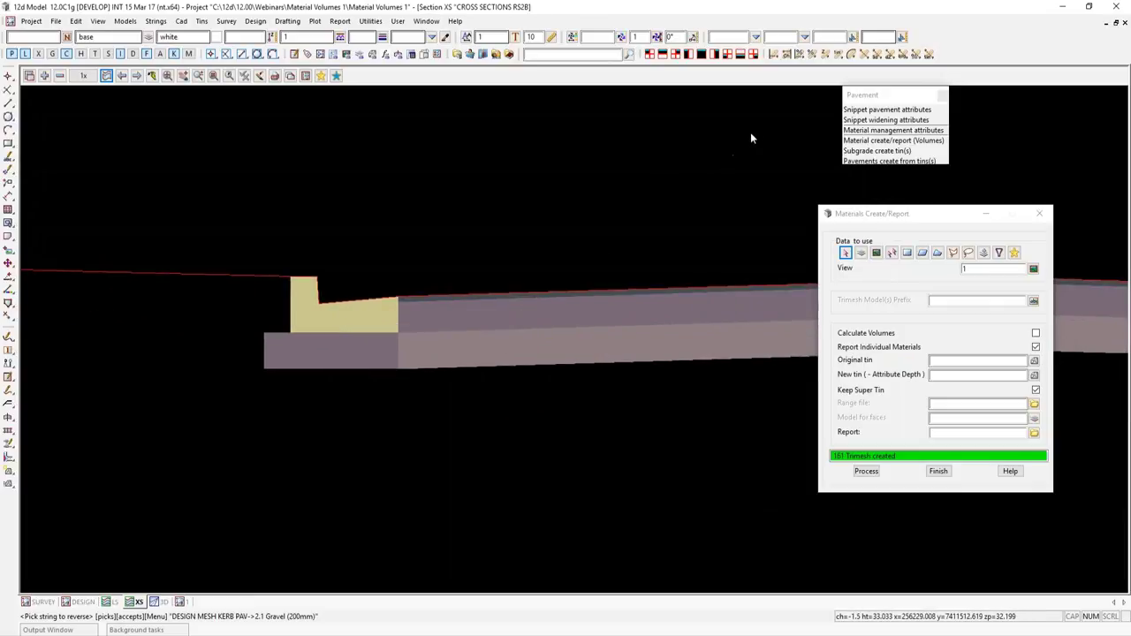
key(ctrl+i)
drag(736, 122, 618, 94)
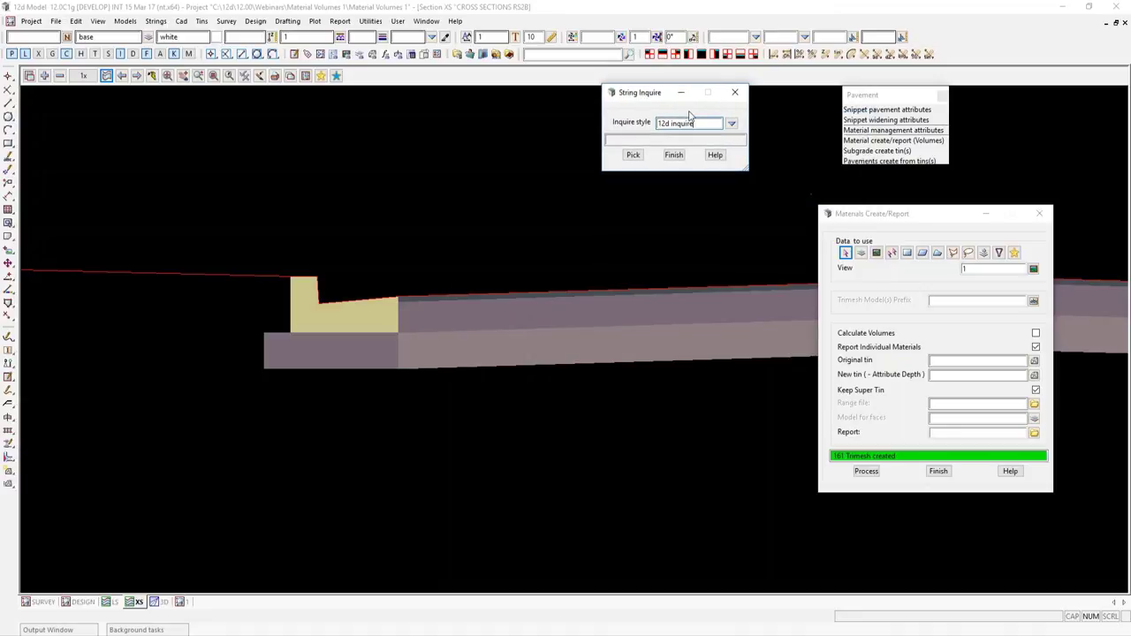
click(731, 123)
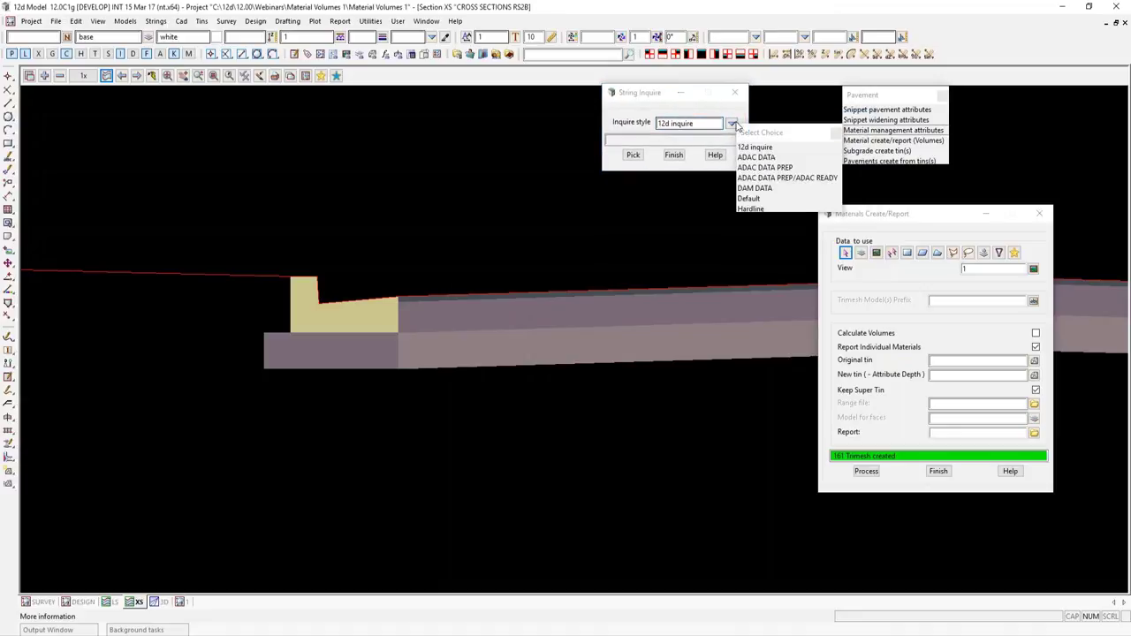
click(765, 199)
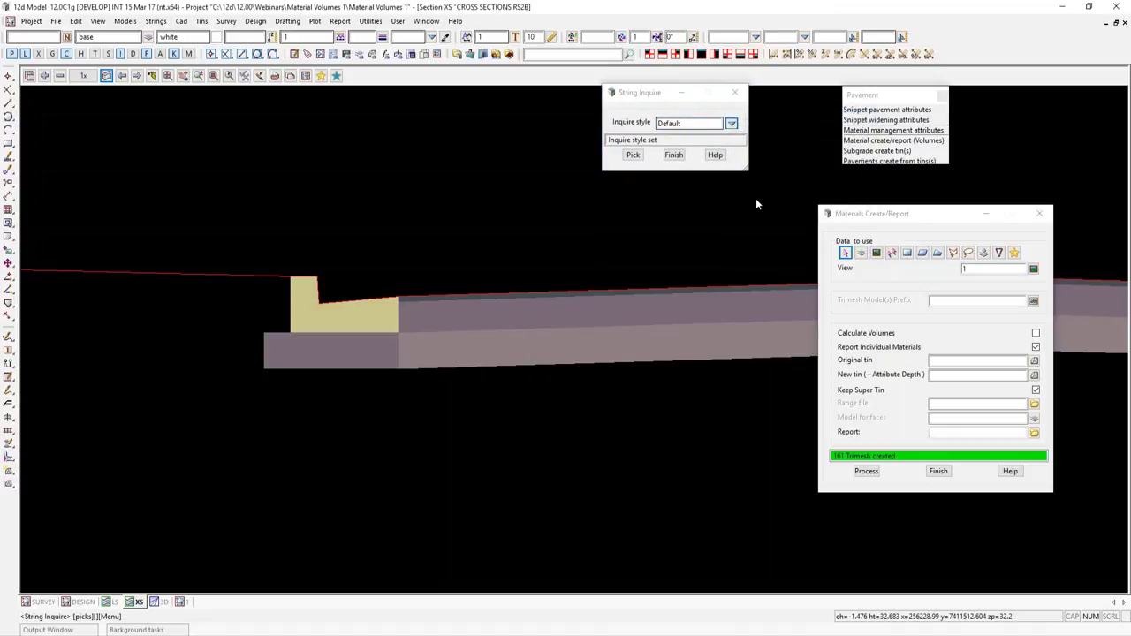
click(364, 370)
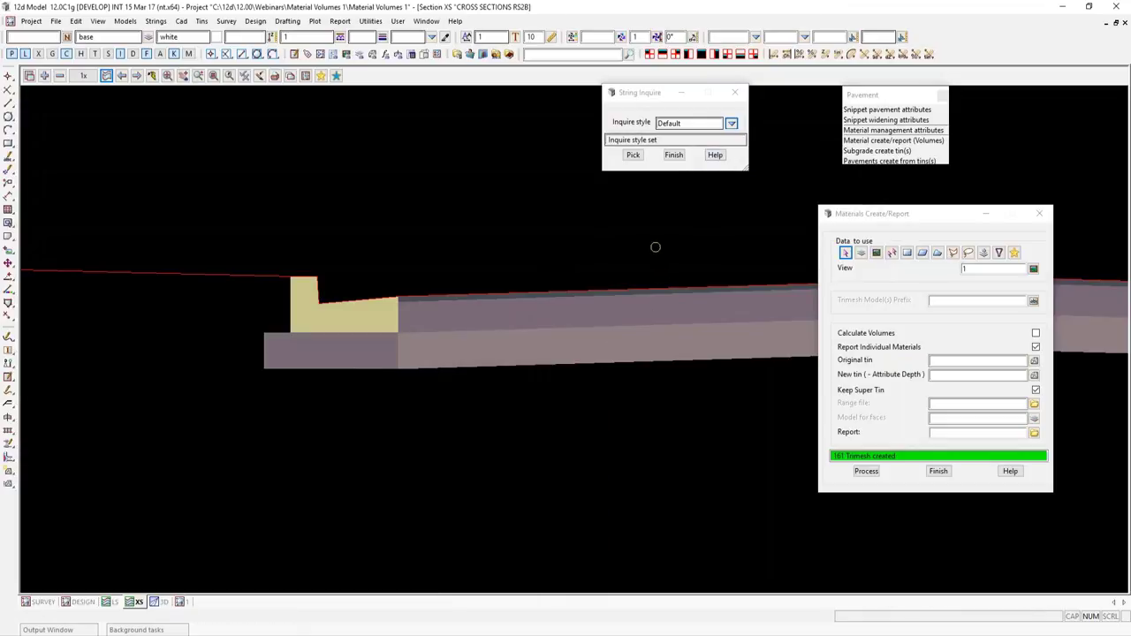
Inquire on the gravel layer beneath the kerb using the 12d inquire style.
click(732, 122)
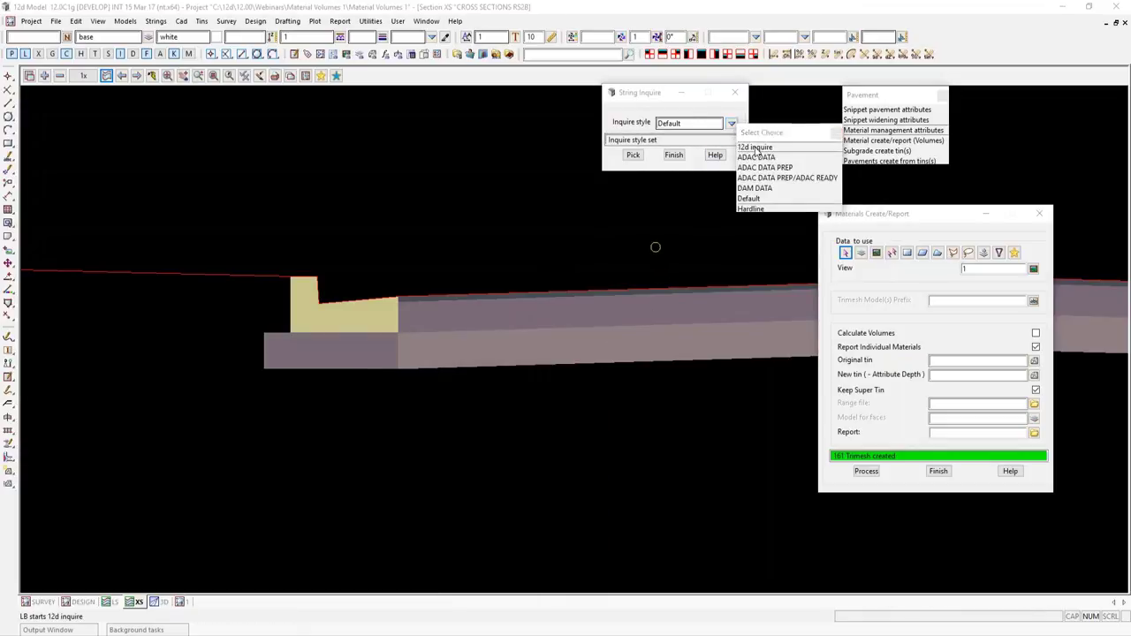
click(757, 148)
click(339, 373)
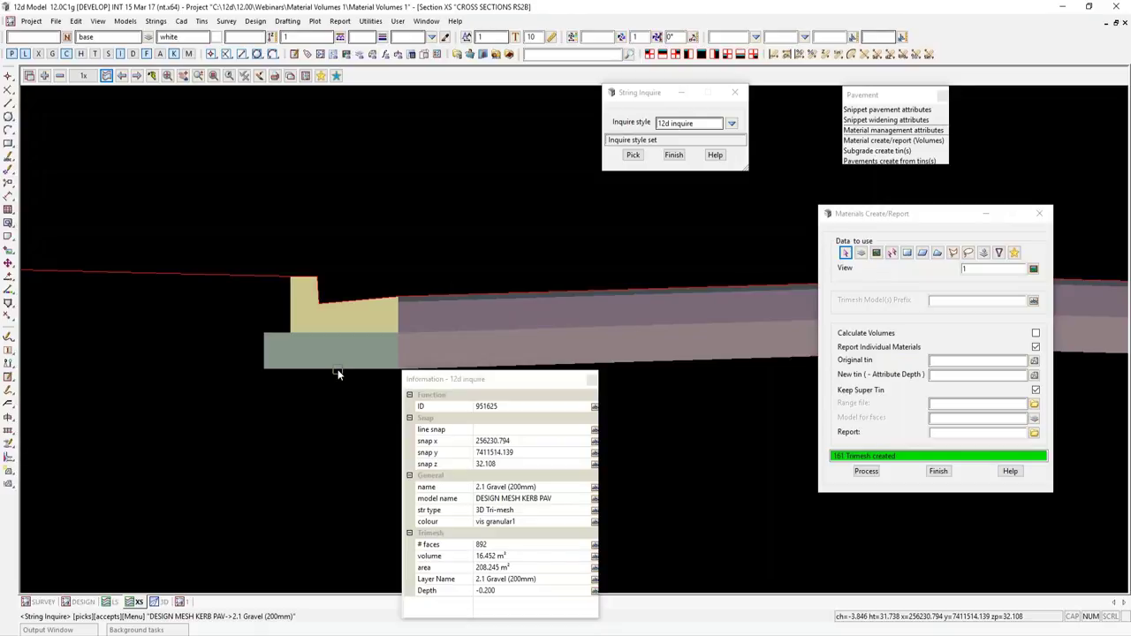
Examine the kerbs and the pavement and gravel layers across the full width of the road cross section.
scroll(233, 398, down, 3)
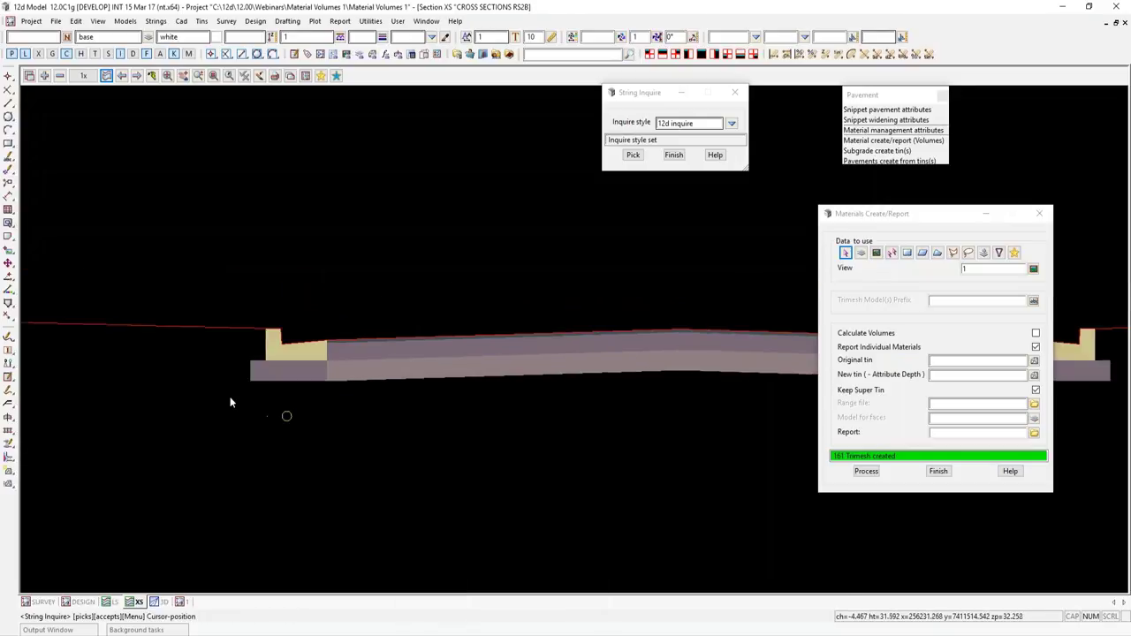
scroll(216, 406, down, 2)
scroll(512, 405, up, 1)
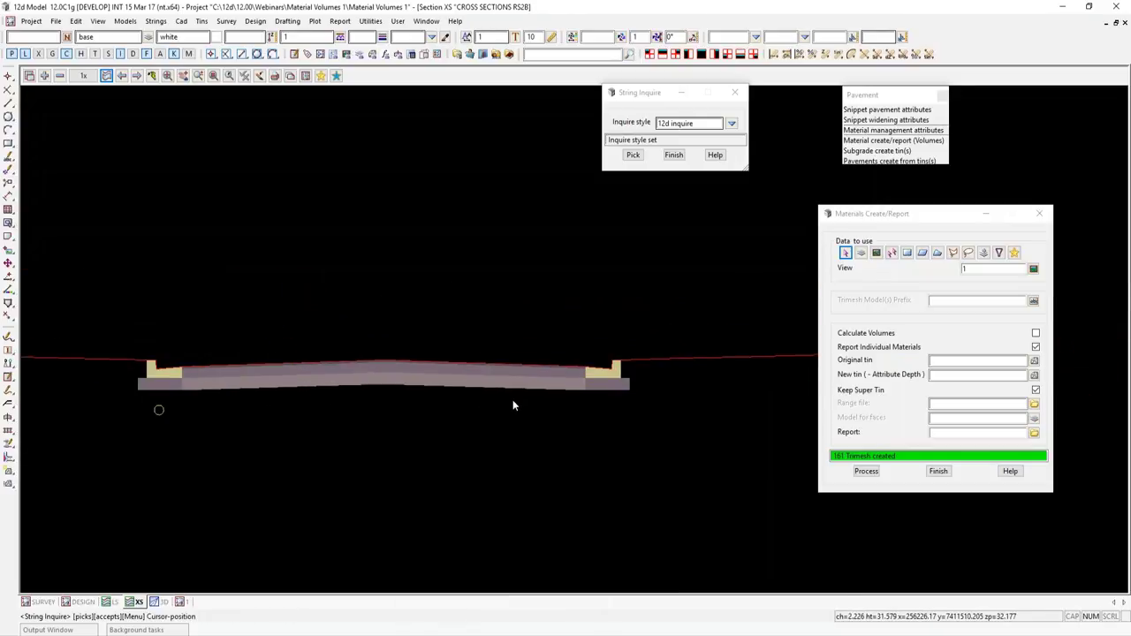
scroll(581, 408, down, 2)
scroll(356, 384, up, 3)
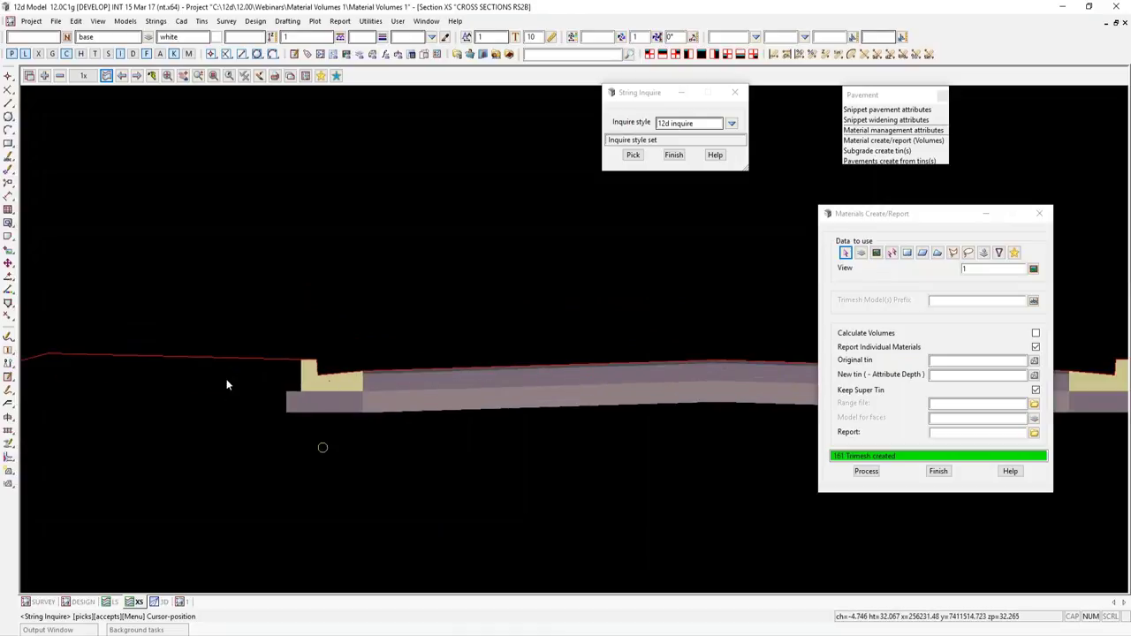
scroll(227, 384, down, 3)
scroll(651, 394, up, 2)
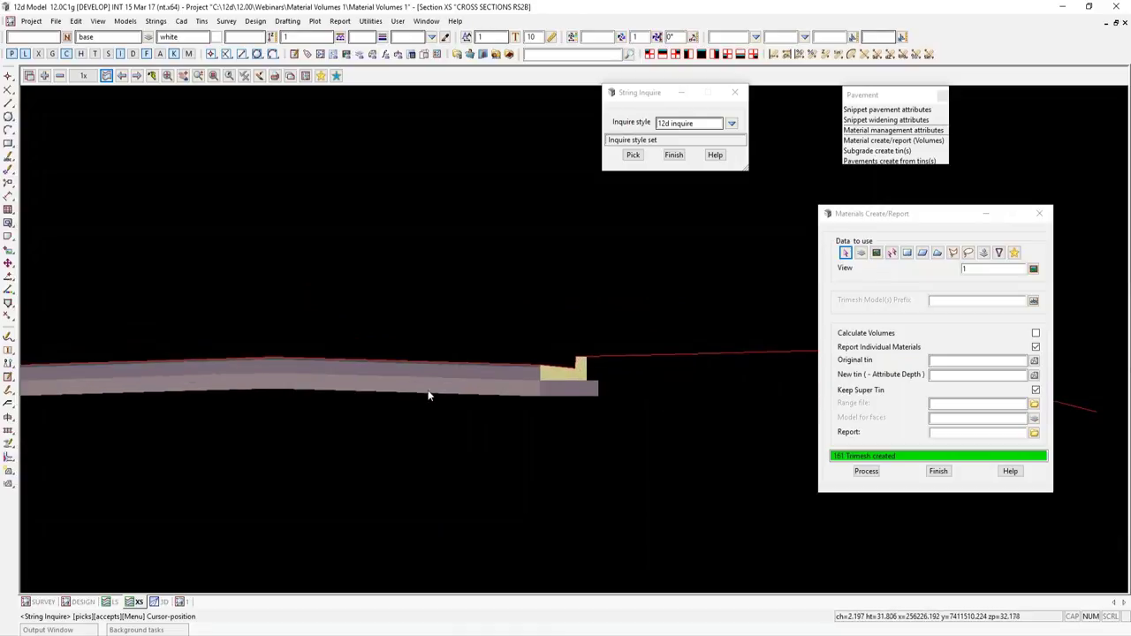
scroll(658, 386, down, 2)
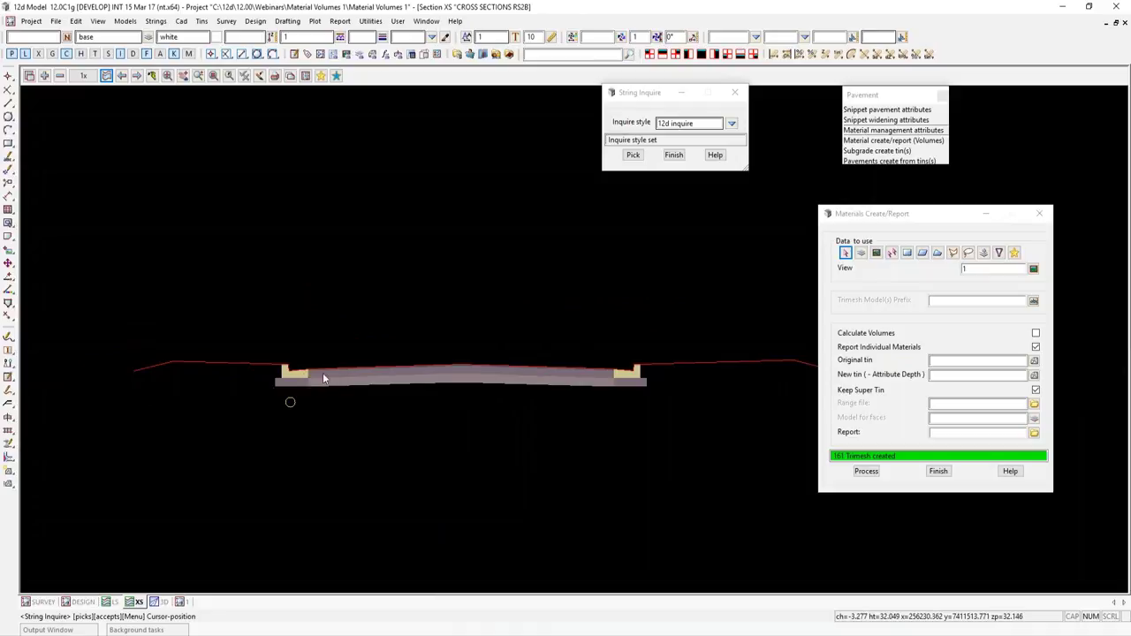
scroll(583, 389, up, 2)
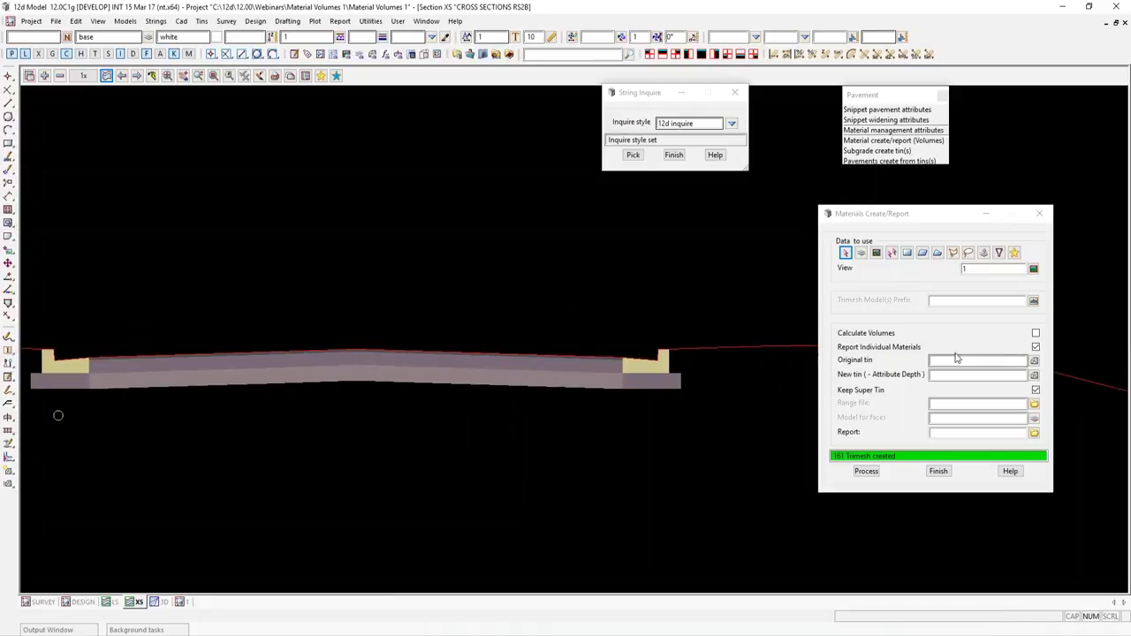
Enable volume calculation without individual material reporting, with ground as the original tin and DESIGN as the new tin.
click(1035, 336)
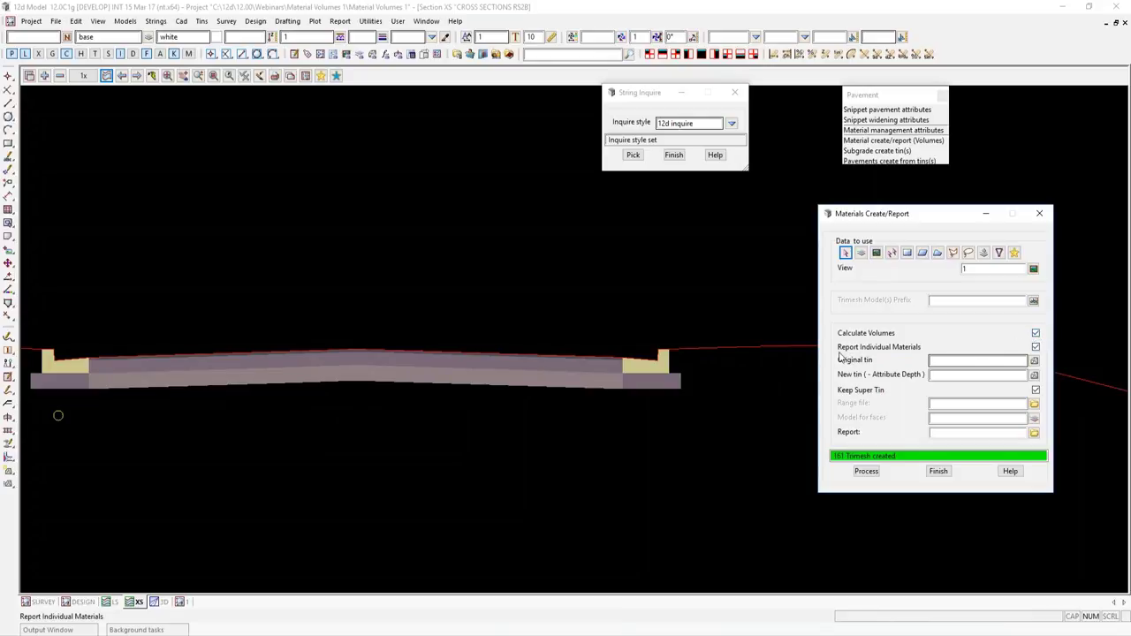
click(1035, 347)
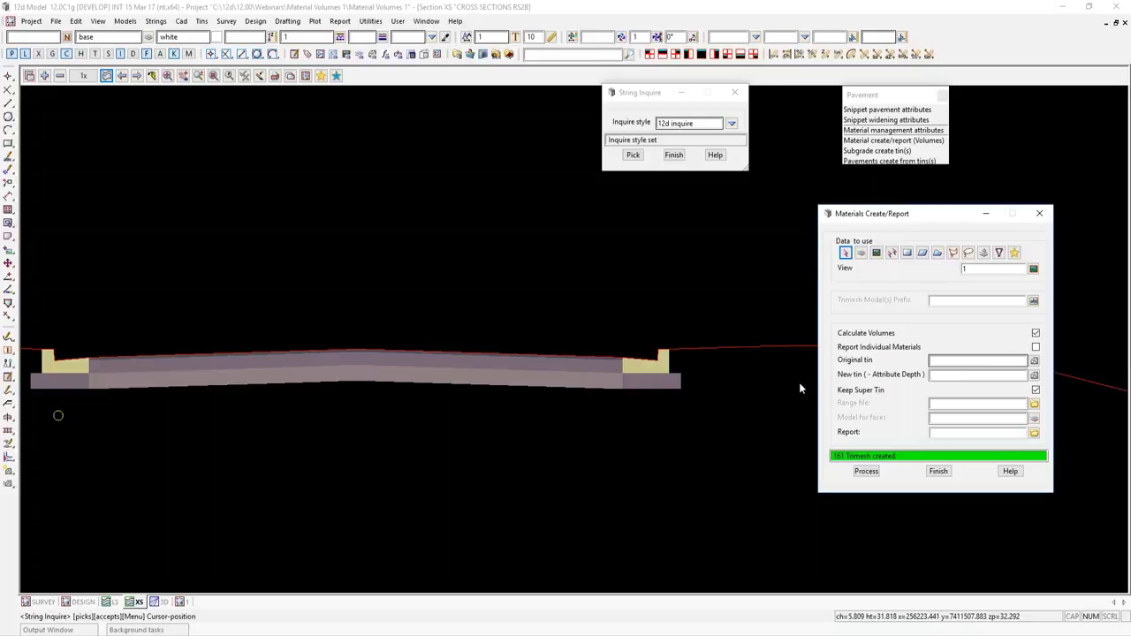
click(1034, 363)
click(875, 248)
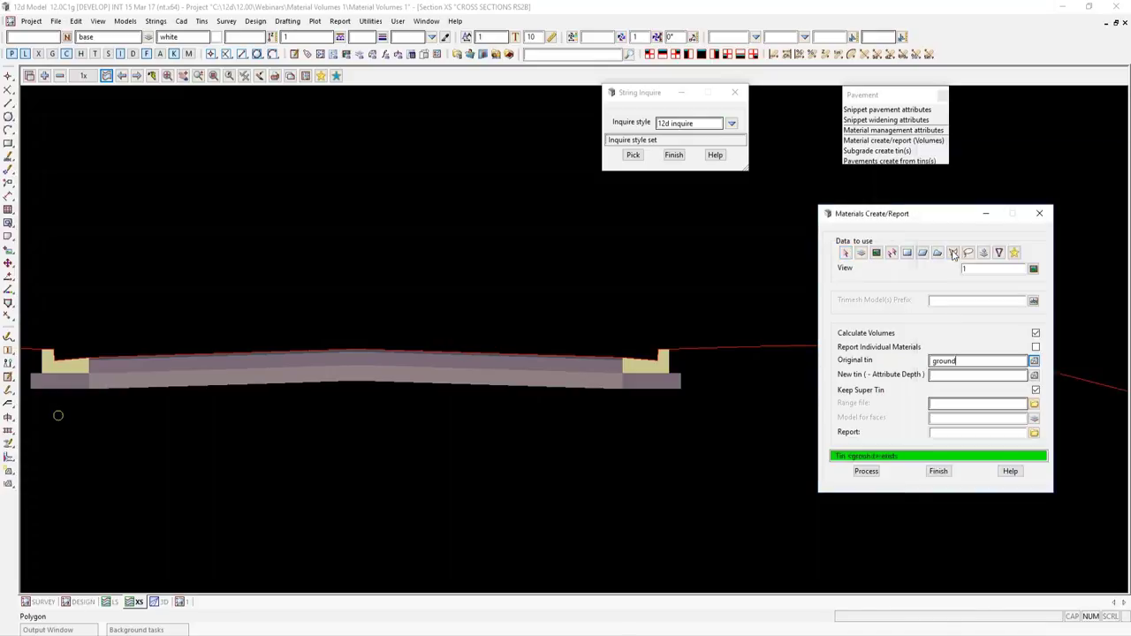
click(1034, 376)
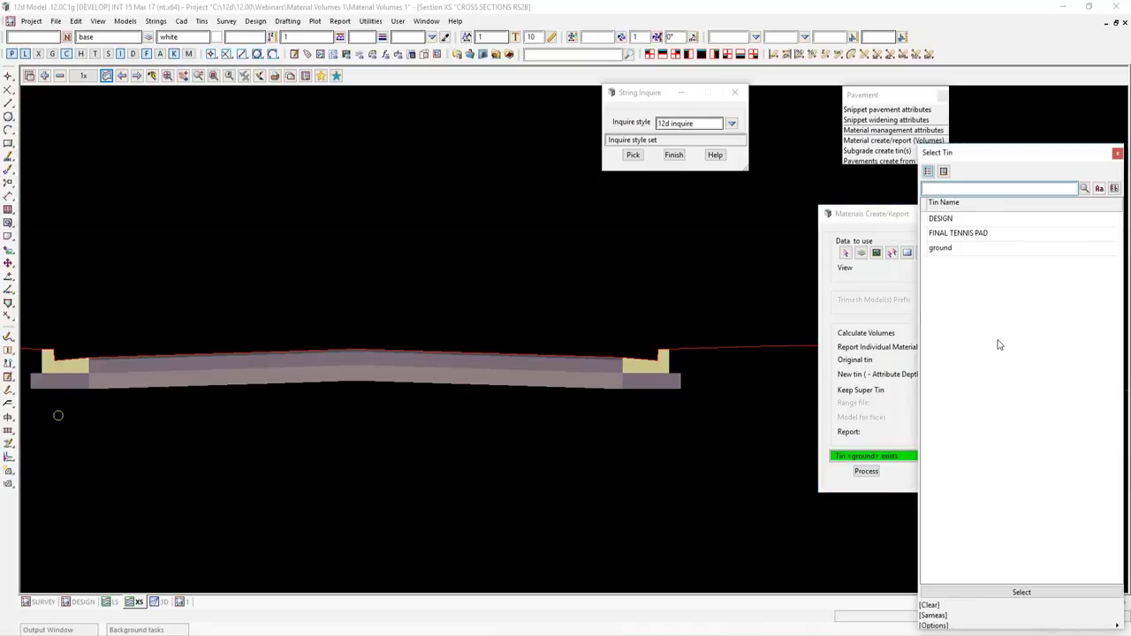
click(941, 221)
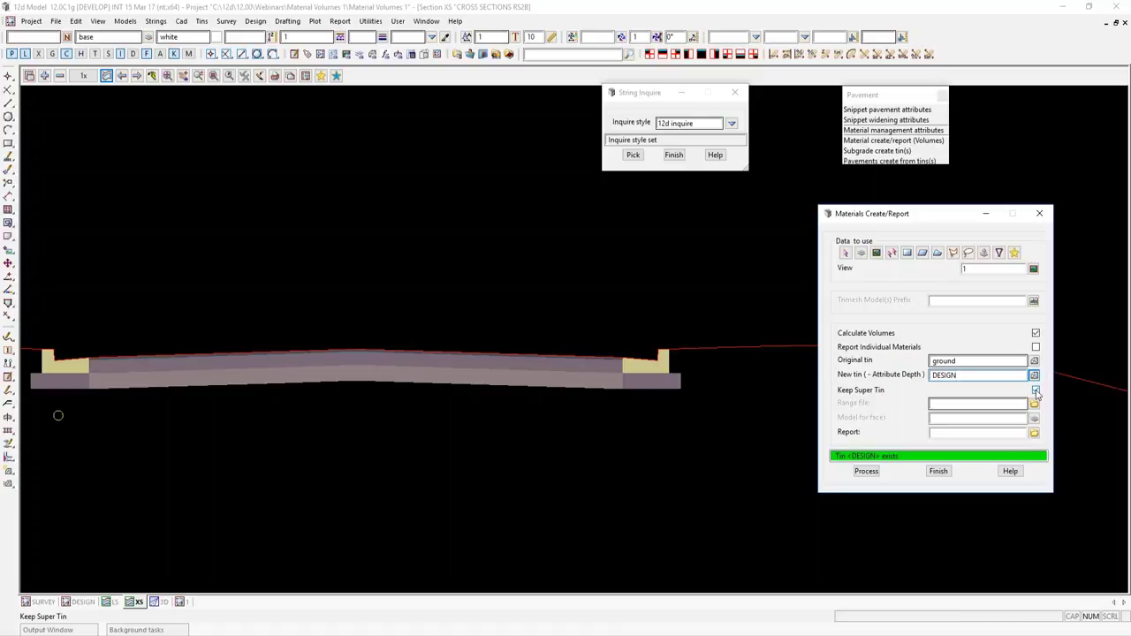
Keep the super tin, name the report Volumes and process the material volume calculation.
click(1036, 390)
click(940, 433)
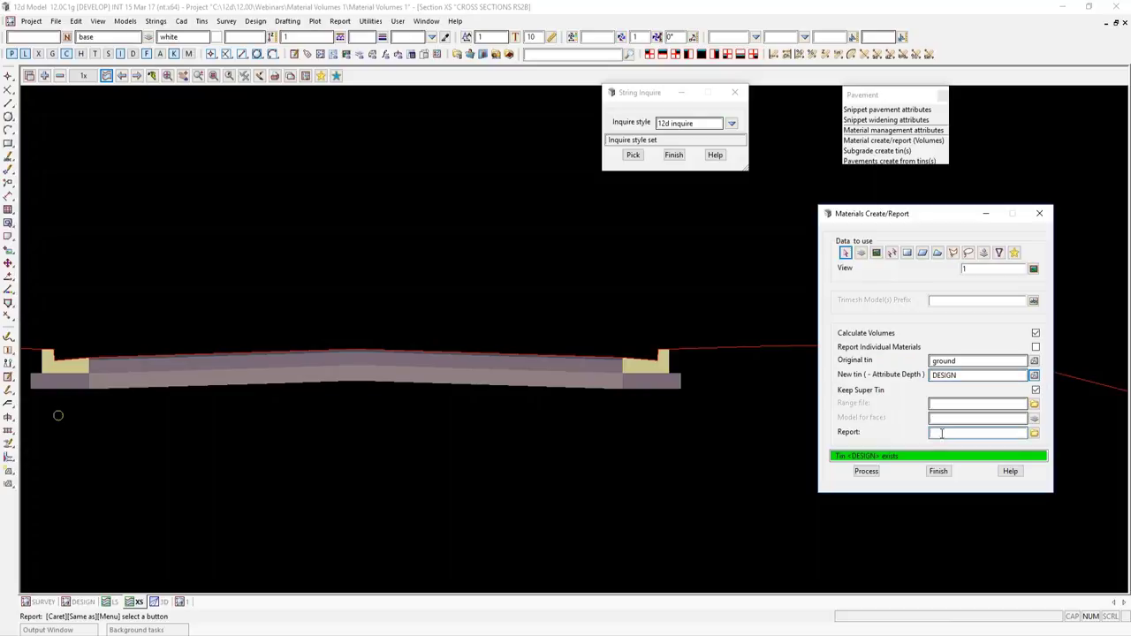
text(Volumes)
click(867, 472)
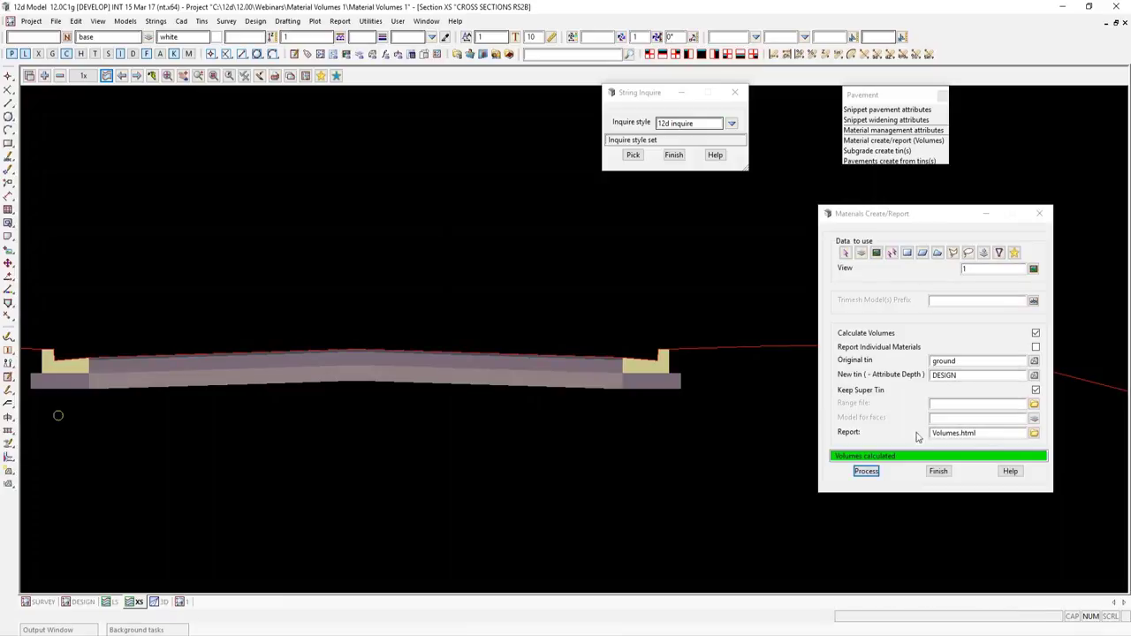
Open the Volumes.html report and review the counts, volumes and 2D areas in its Material Totals table.
click(1033, 432)
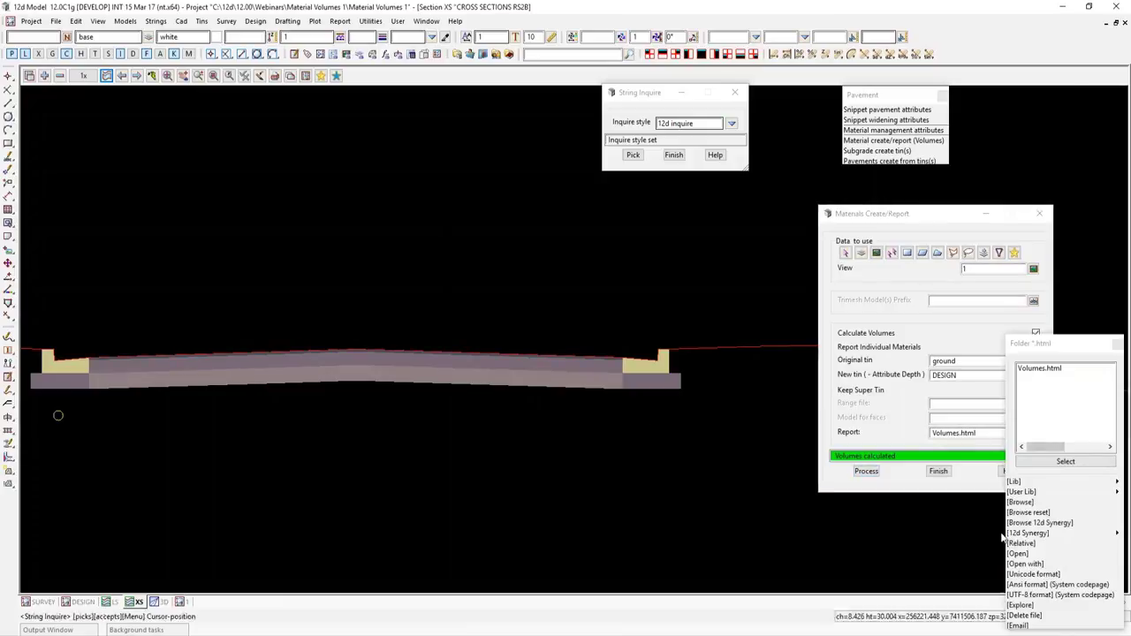
click(1010, 554)
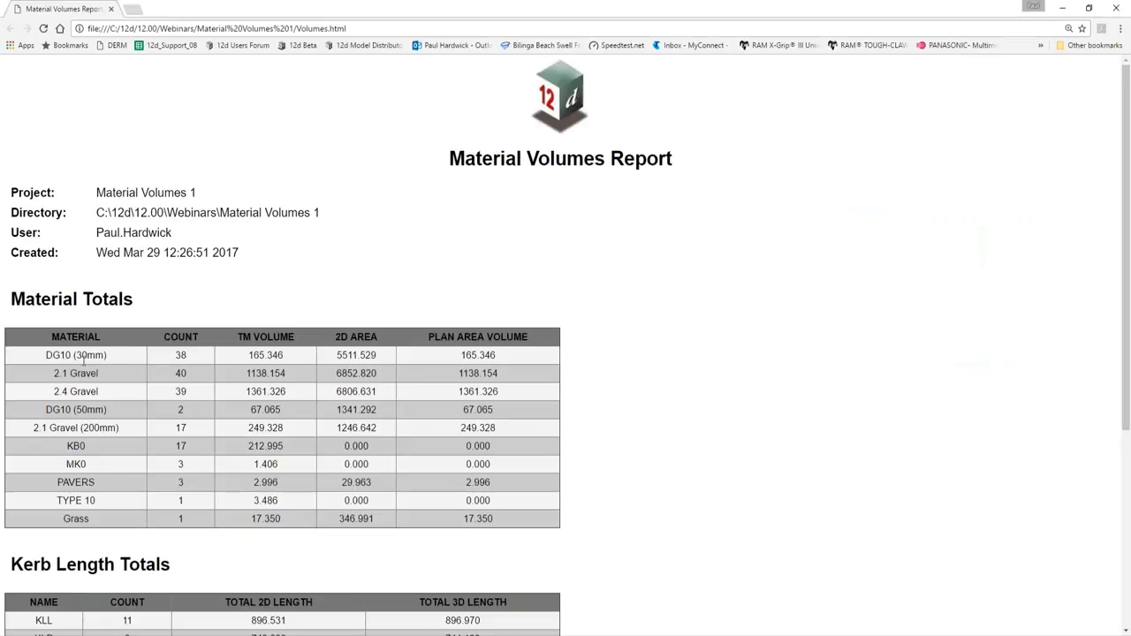
drag(111, 358, 36, 353)
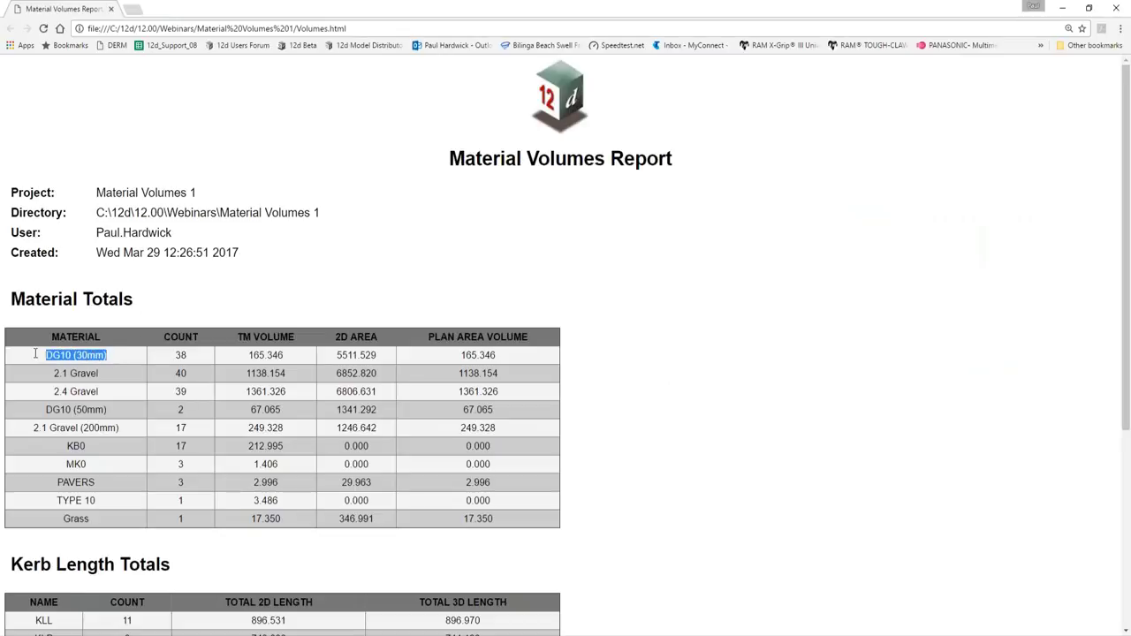
drag(104, 374, 52, 374)
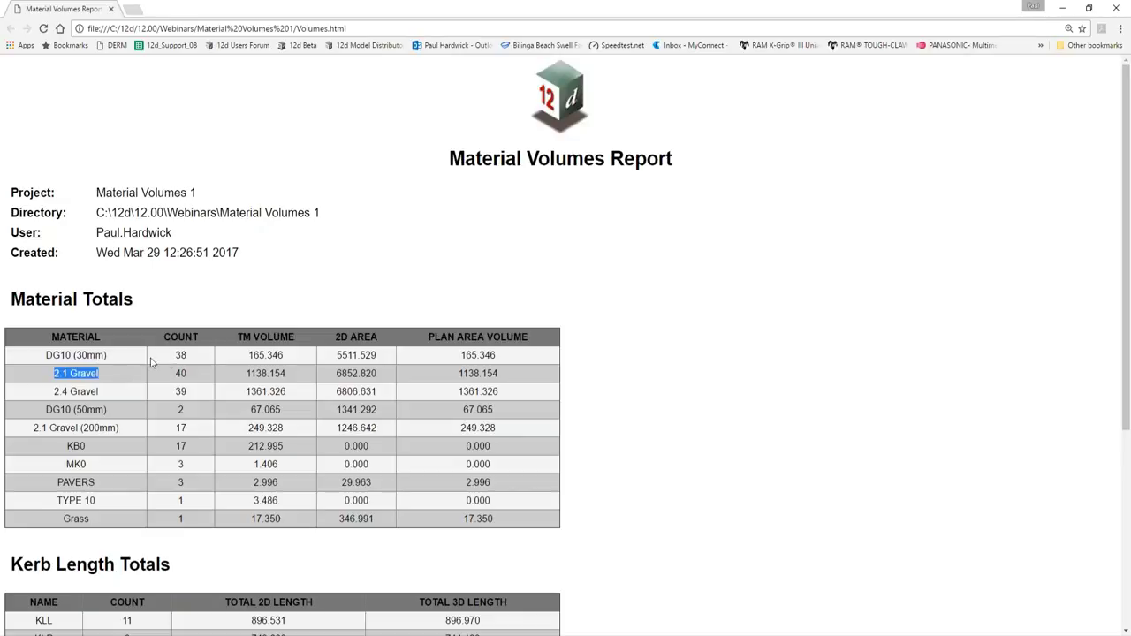
drag(283, 355, 249, 355)
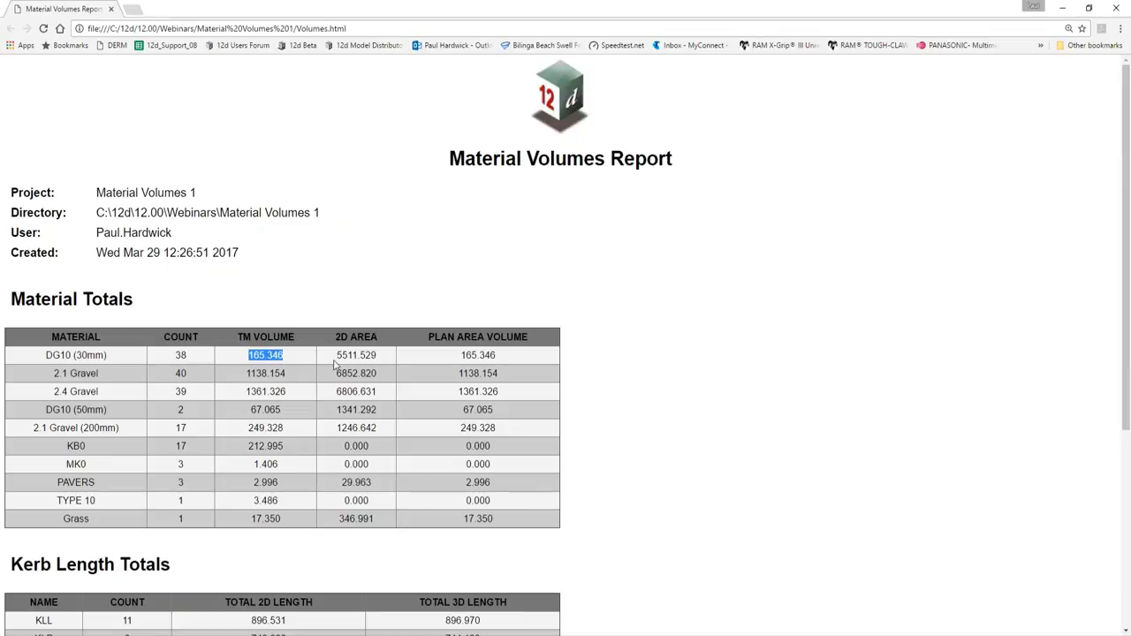
drag(336, 355, 381, 355)
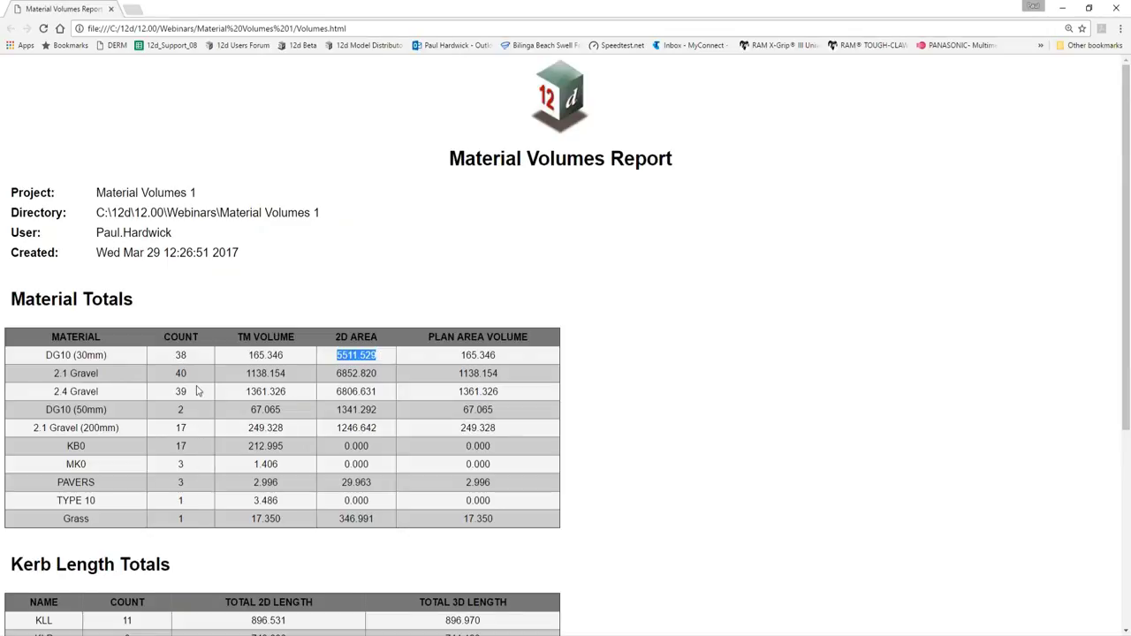
Review the kerb length totals, the exact volume between tins and the cut and fill summary in the report.
scroll(198, 392, down, 1)
scroll(197, 392, down, 1)
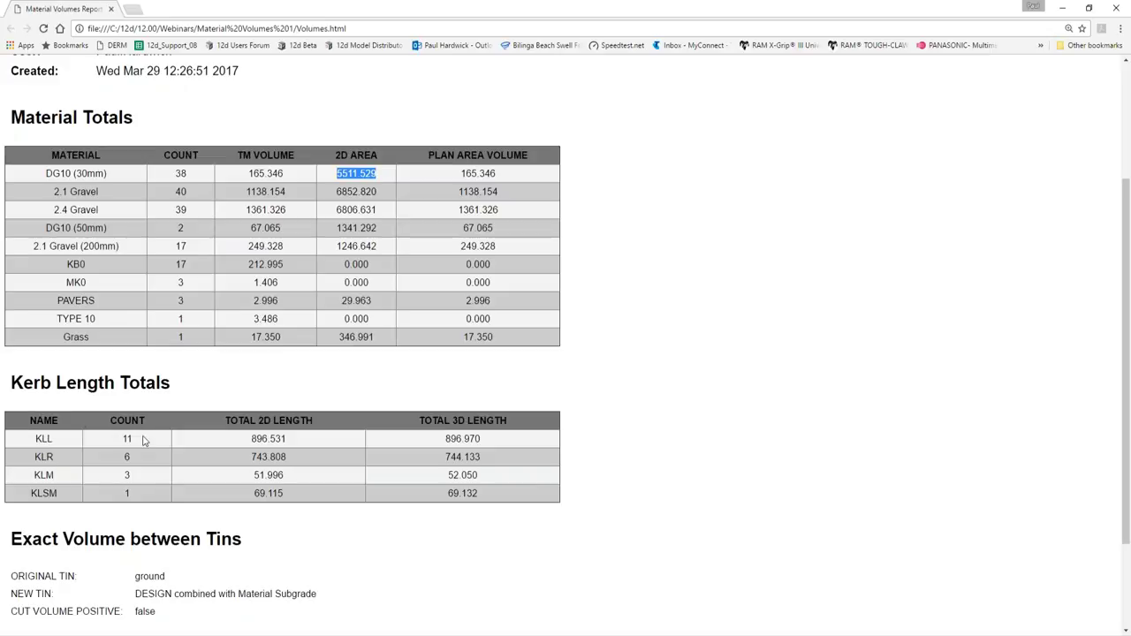
drag(140, 439, 122, 438)
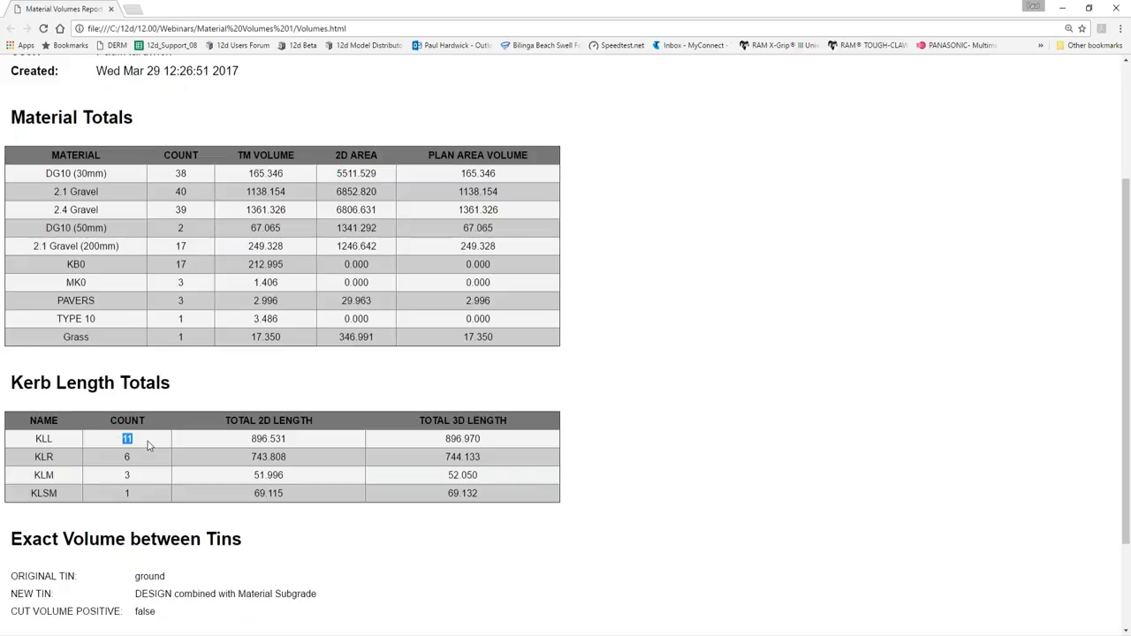
drag(138, 460, 115, 493)
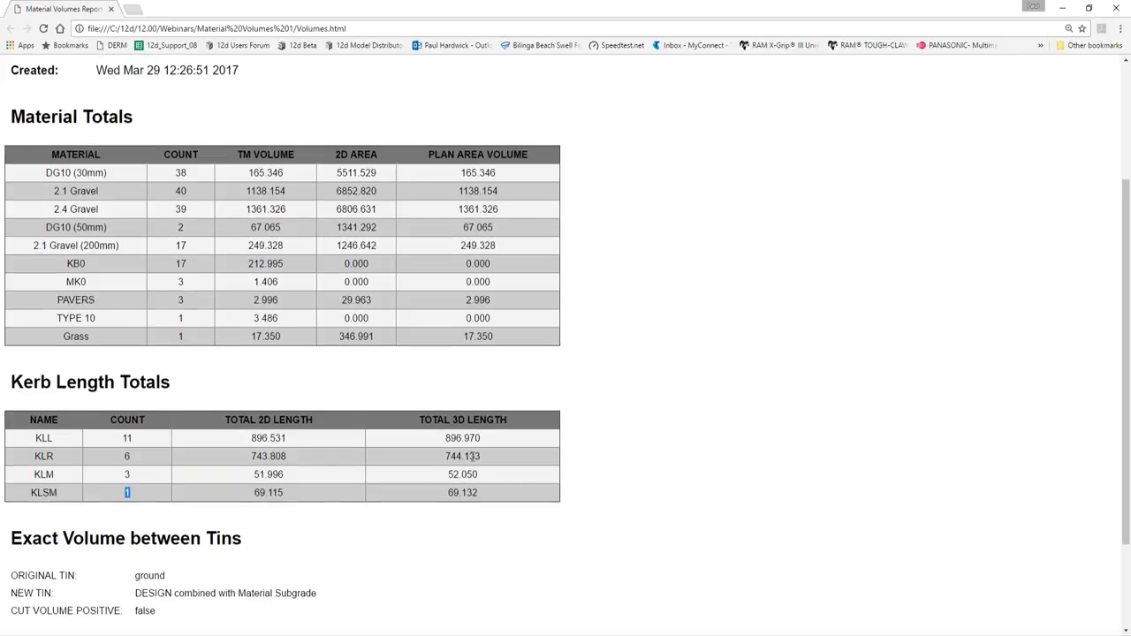
scroll(474, 457, down, 2)
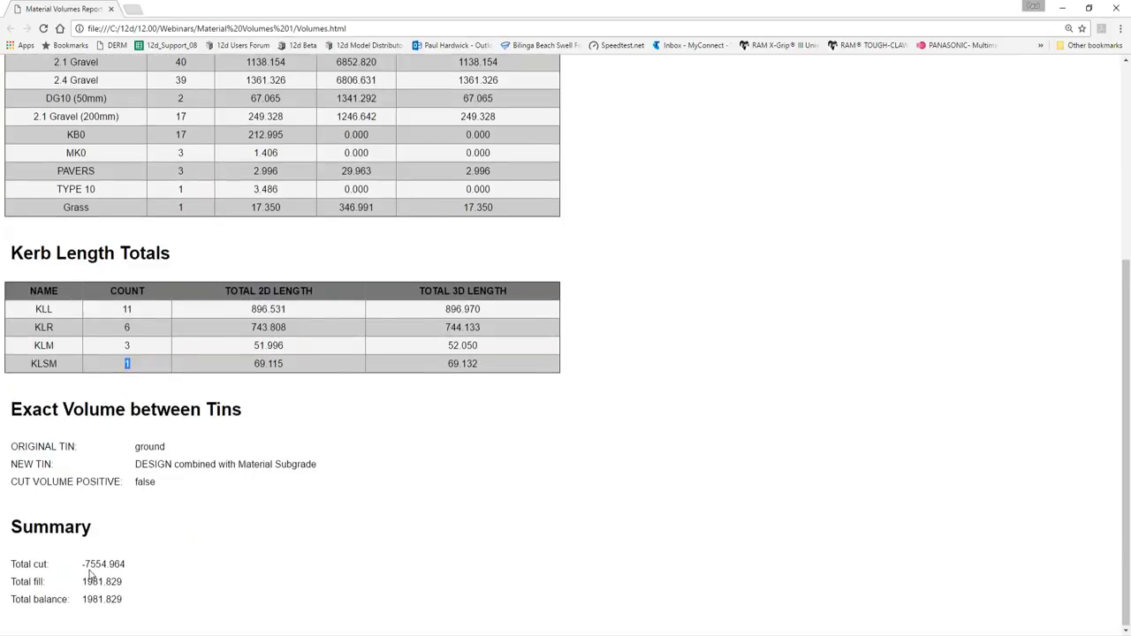
scroll(90, 574, up, 1)
scroll(90, 575, down, 1)
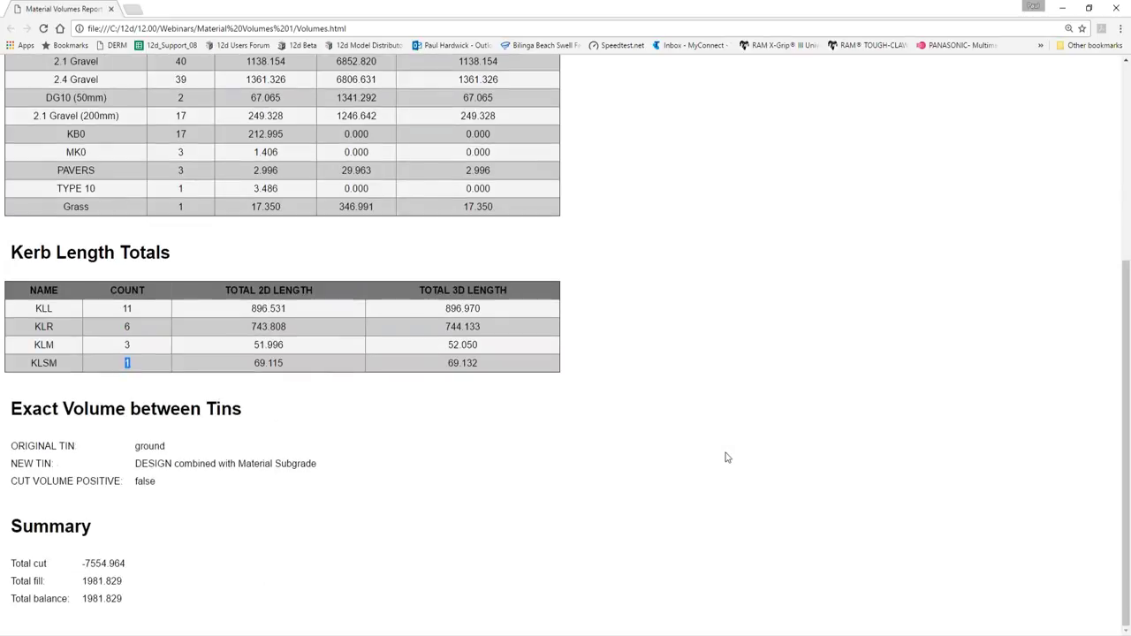
Close the volumes report and switch to the 3D view of the roads and roundabout.
double_click(961, 16)
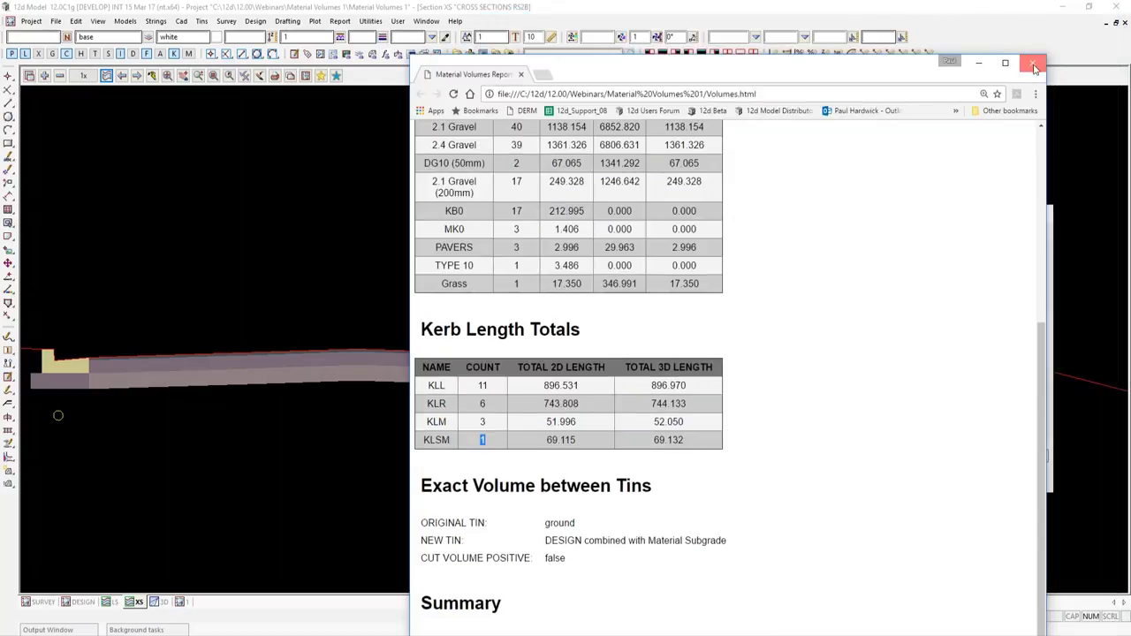
click(1031, 70)
drag(940, 219, 868, 162)
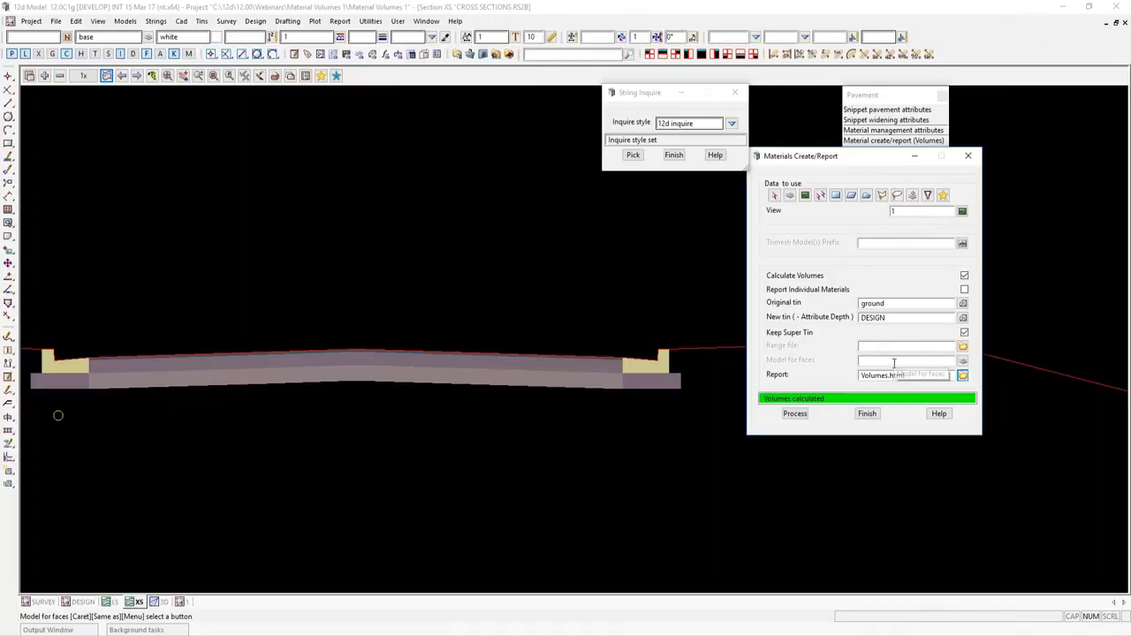
click(162, 602)
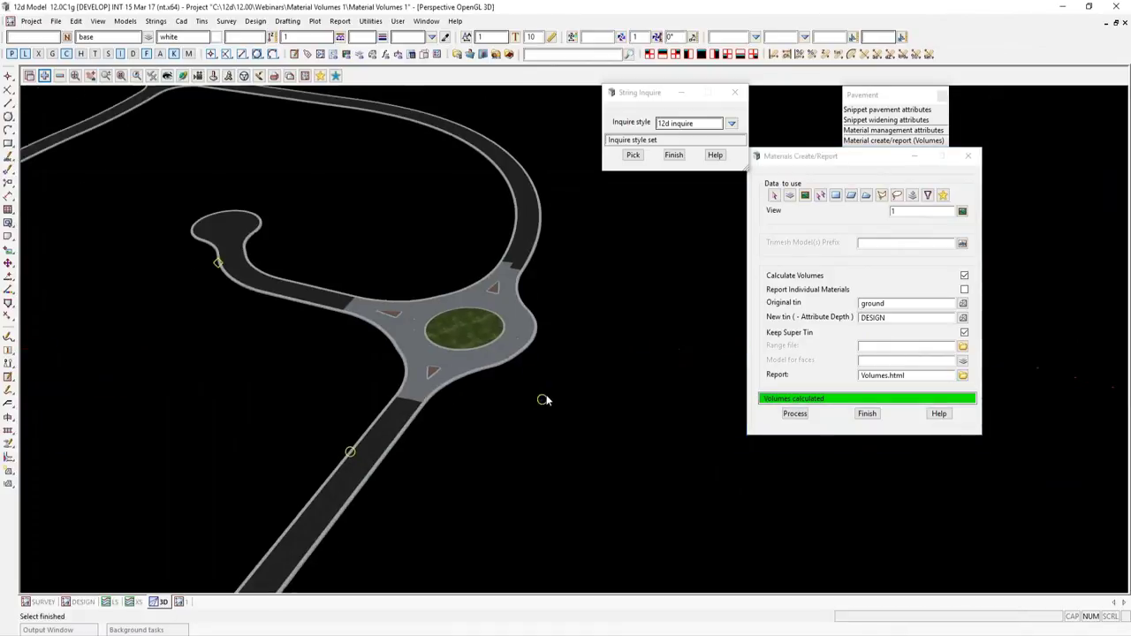
Finish the string inquiry and look over the roads and roundabout in the 3D view.
scroll(522, 359, up, 5)
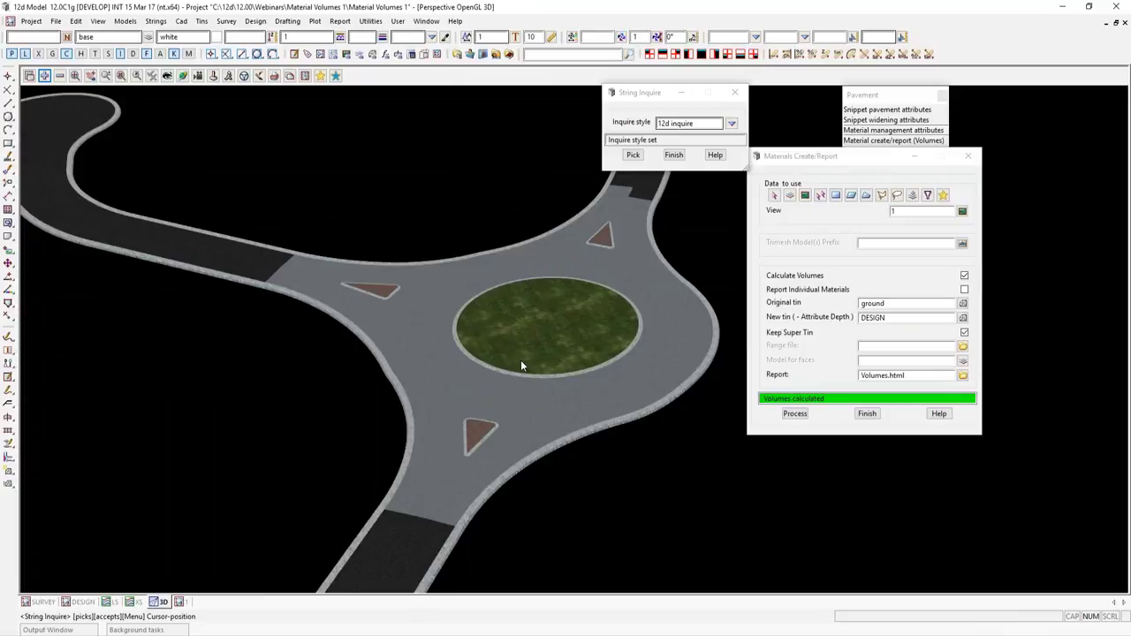
click(674, 156)
scroll(609, 271, down, 8)
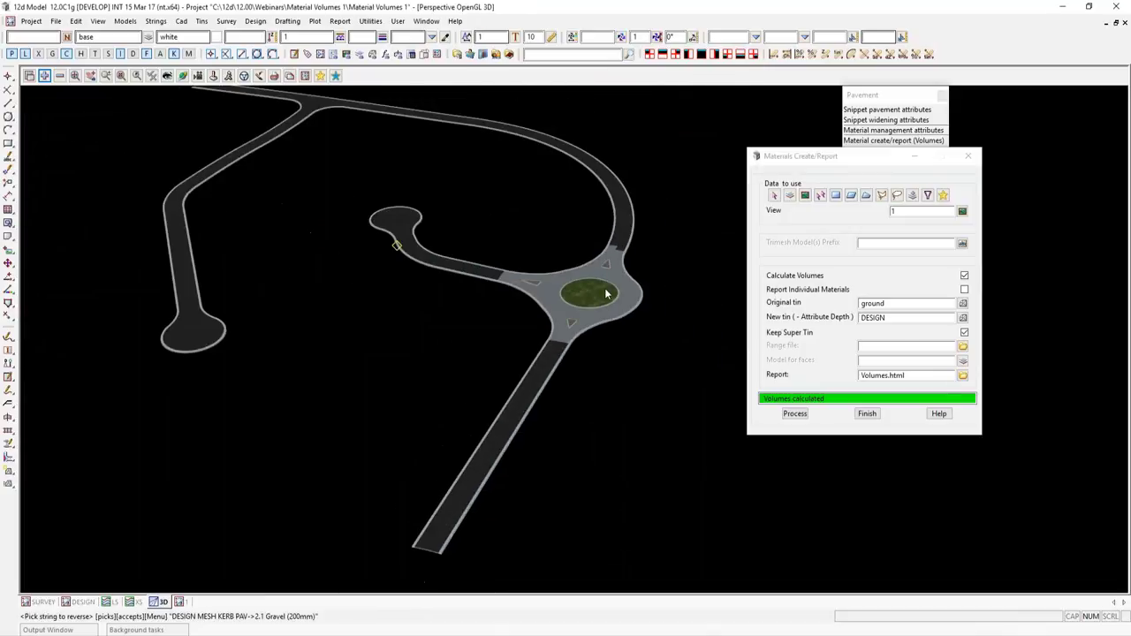
scroll(419, 225, up, 5)
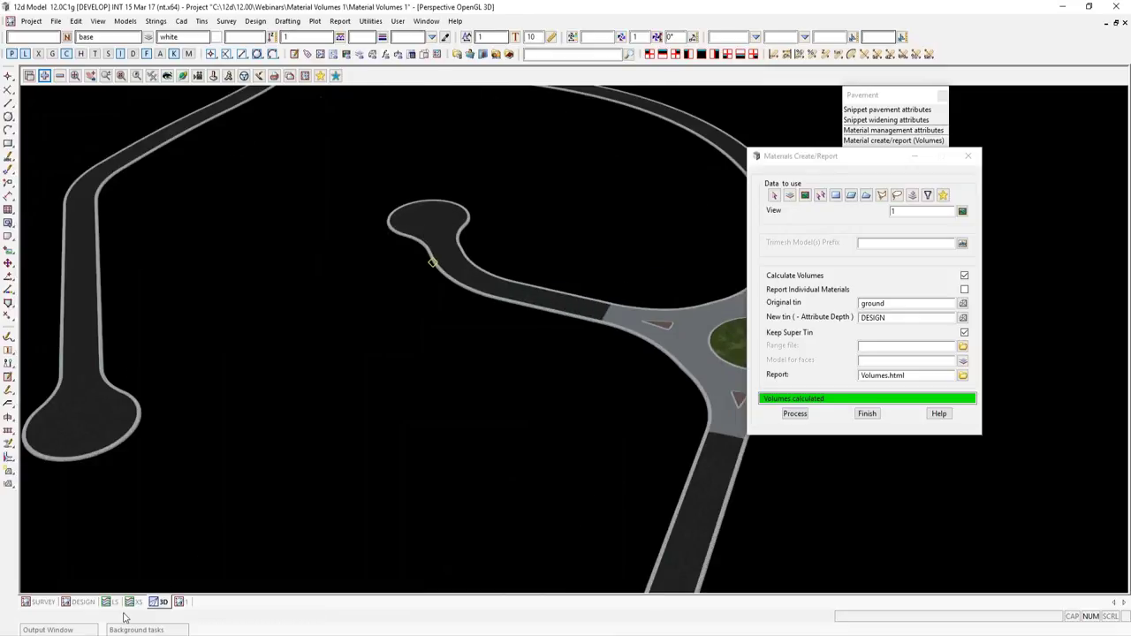
Switch to the Material Volumes 2 project and inspect its road strings in plan view 1.
mouse_move(128, 632)
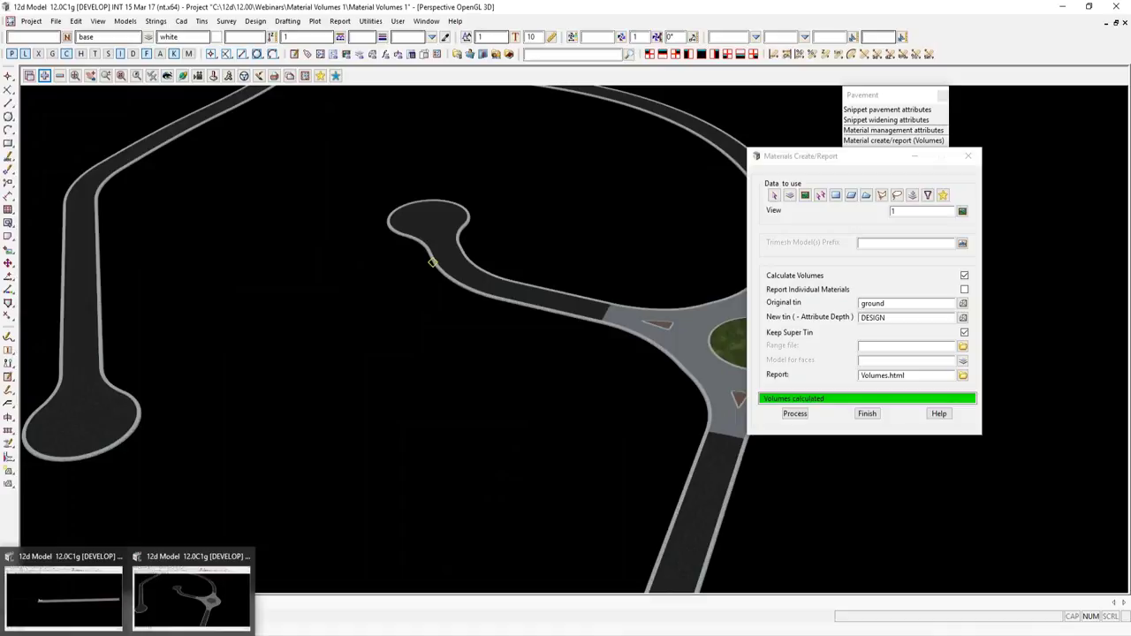
click(80, 608)
scroll(289, 489, down, 2)
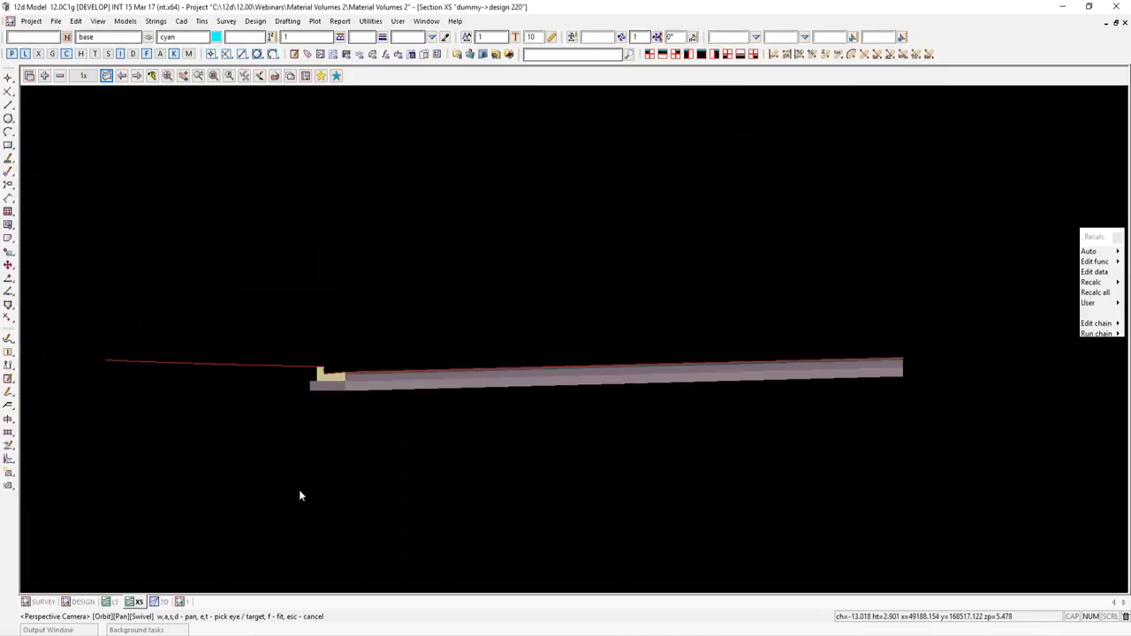
click(183, 602)
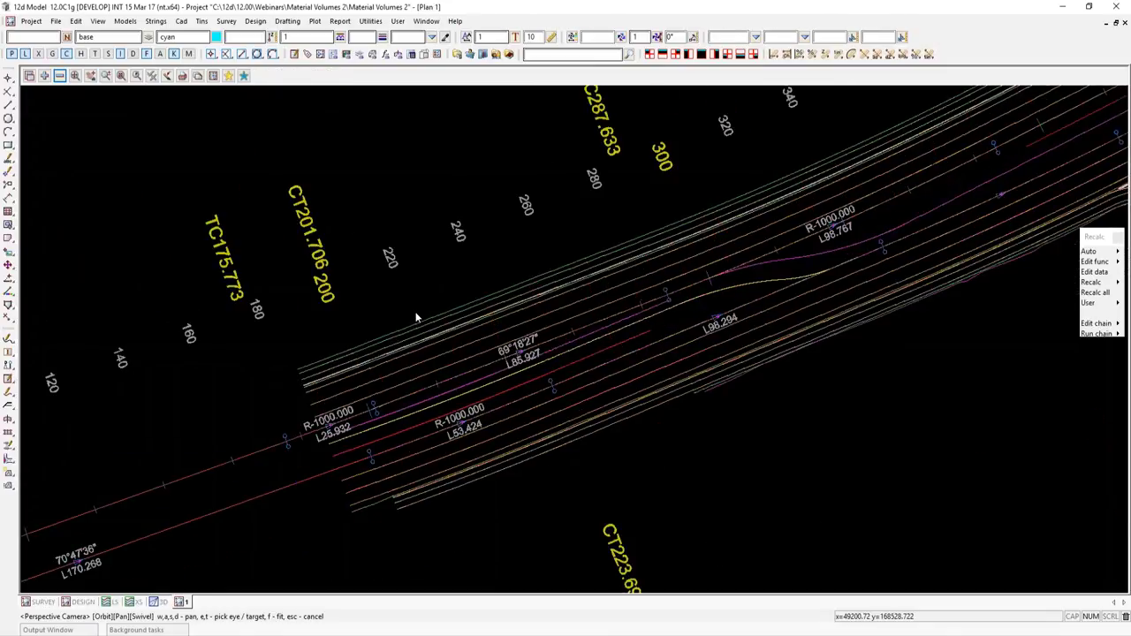
scroll(416, 316, down, 5)
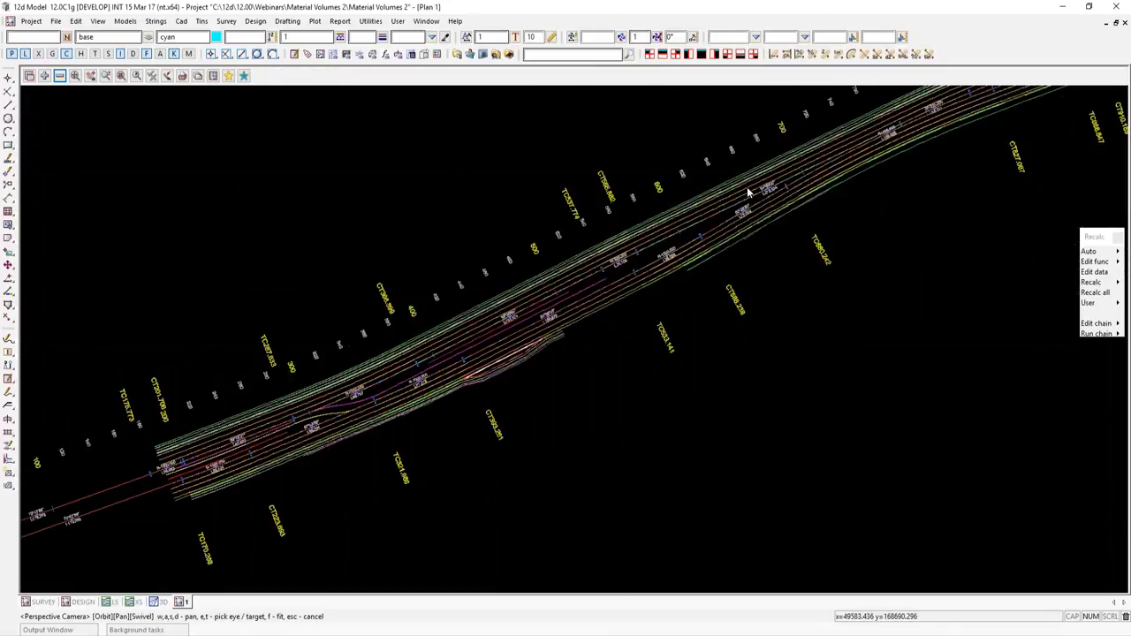
scroll(747, 192, up, 3)
scroll(362, 439, up, 2)
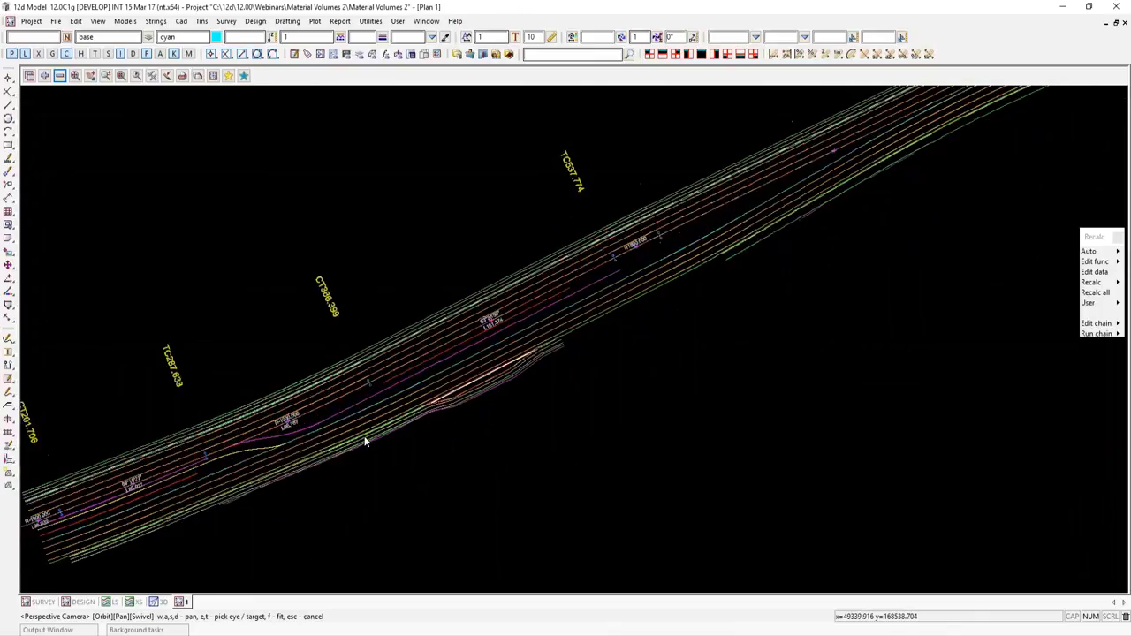
scroll(367, 437, up, 1)
scroll(372, 433, up, 1)
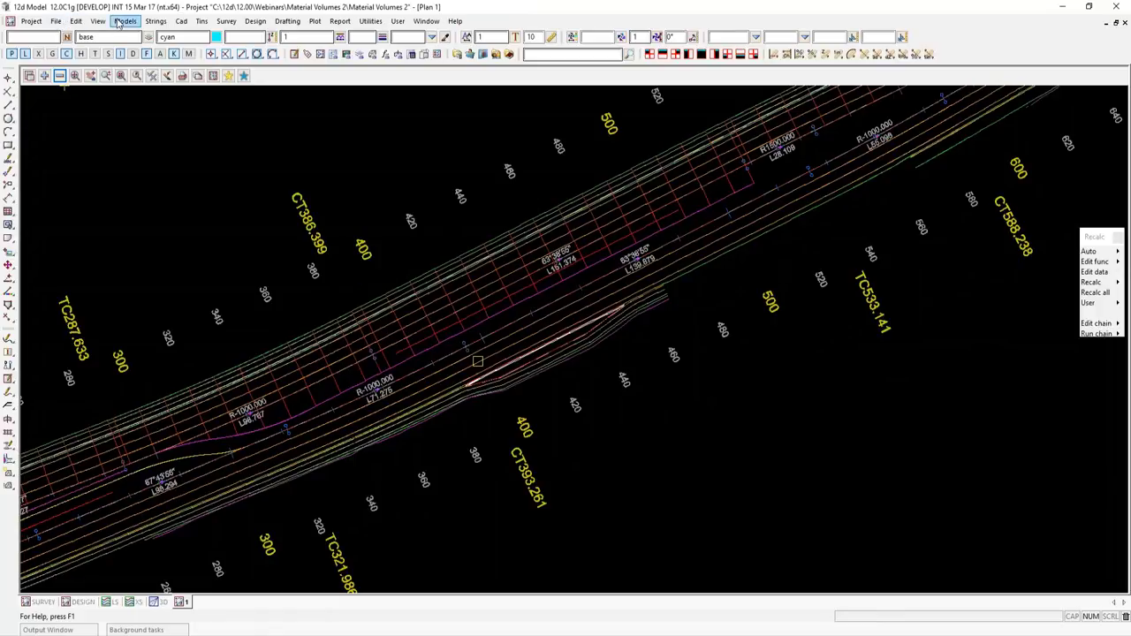
Delete the dummy model, picked from its section lines in the plan, and save the project.
click(124, 21)
mouse_move(181, 214)
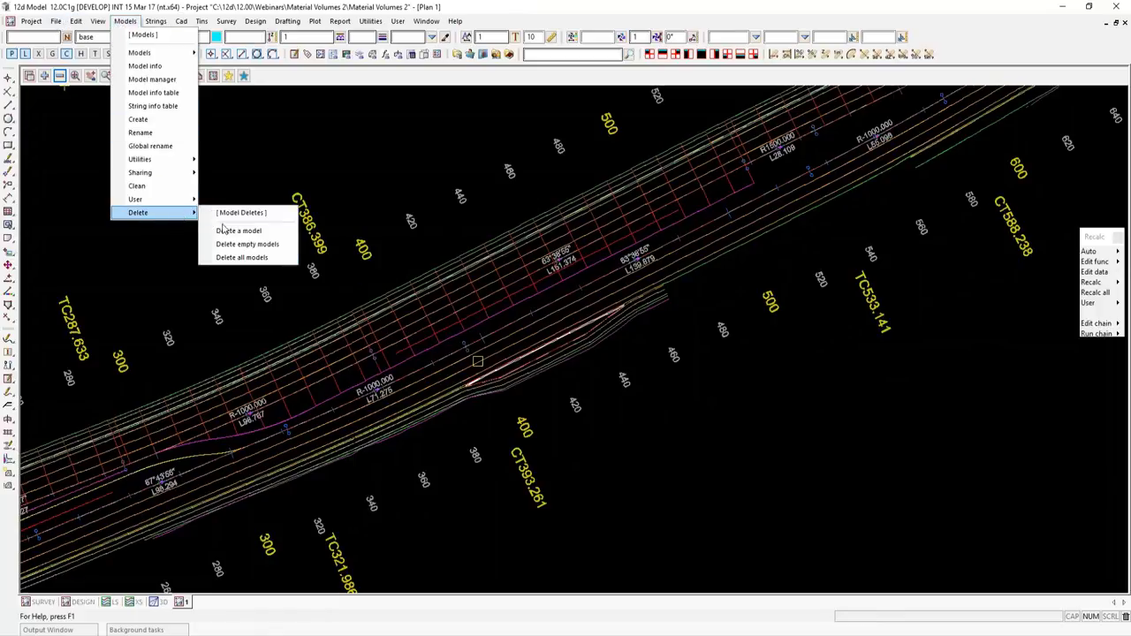
click(232, 227)
middle_click(297, 258)
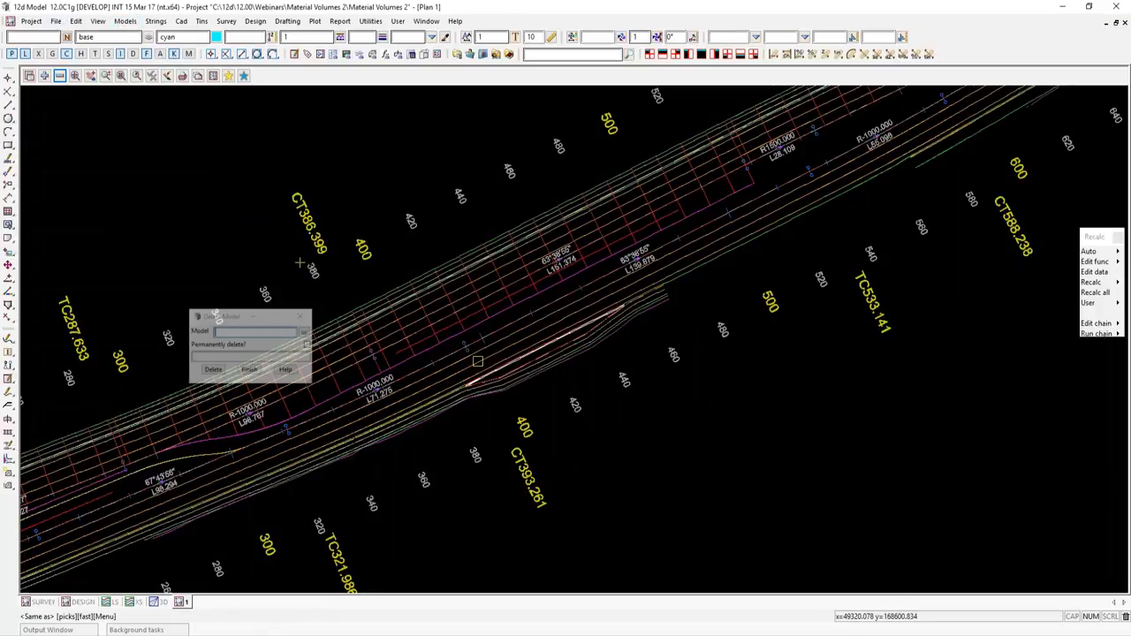
scroll(333, 386, up, 4)
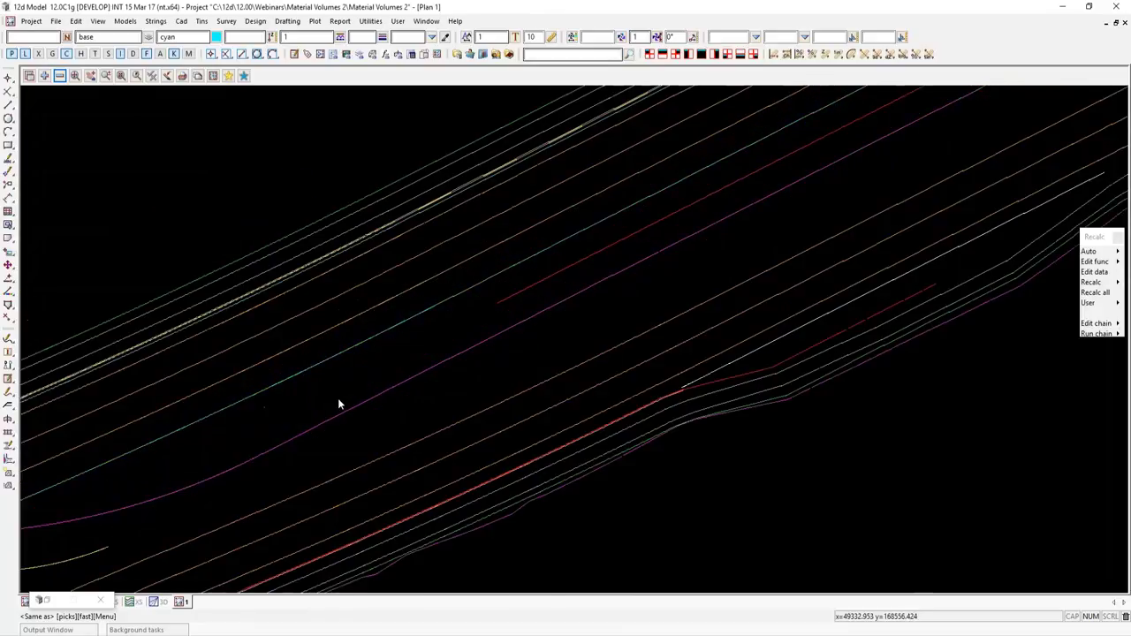
click(338, 402)
click(262, 300)
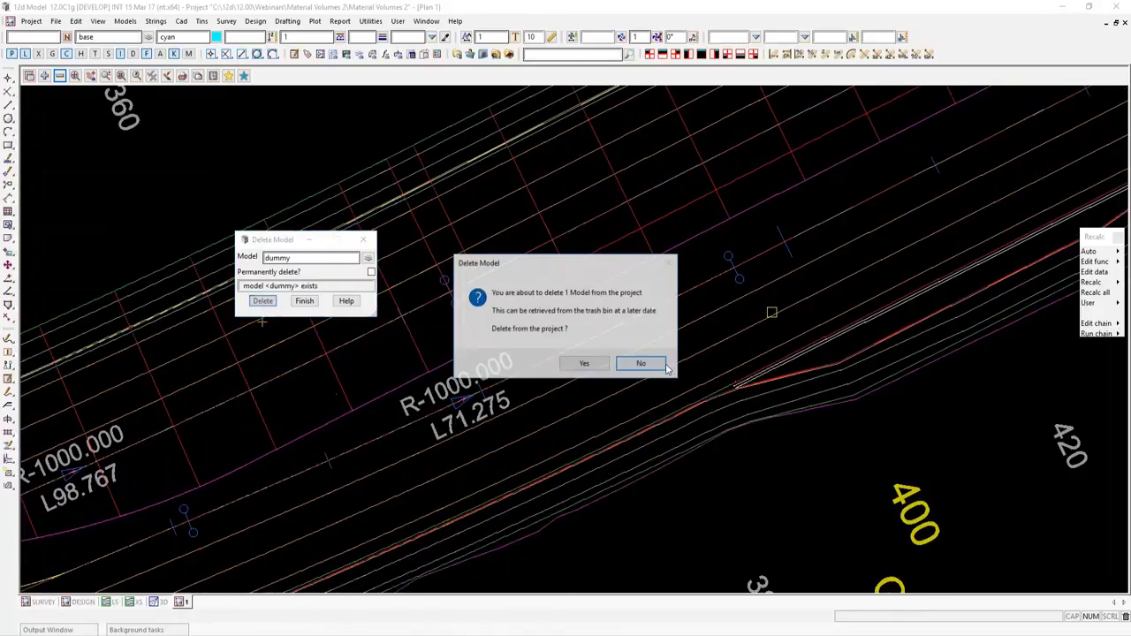
click(576, 364)
click(304, 300)
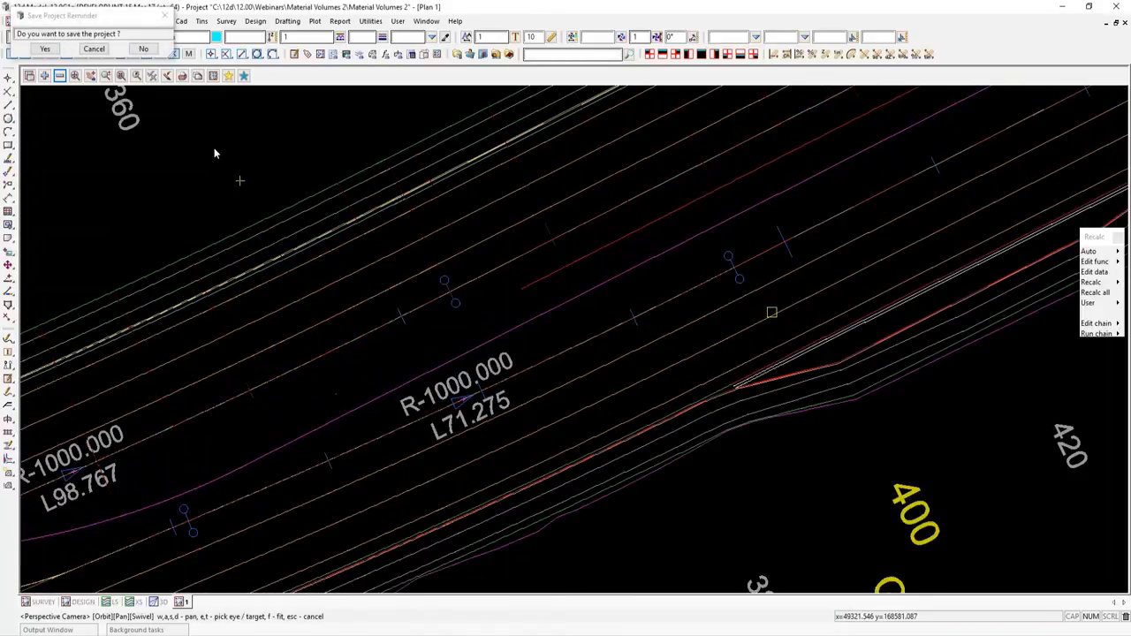
click(43, 49)
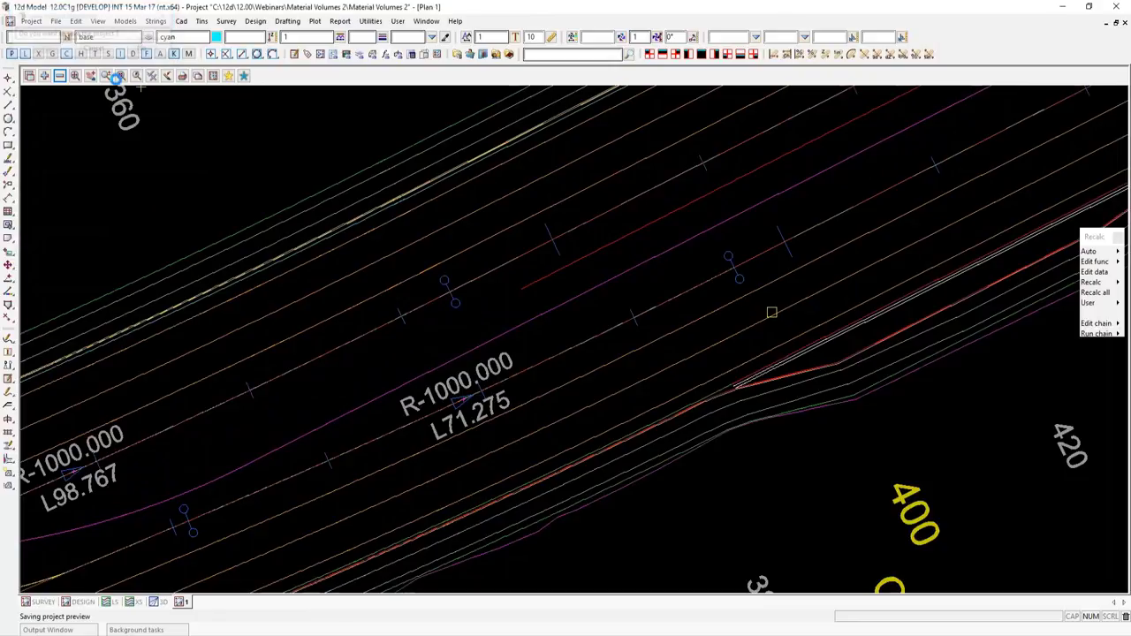
Start Apply MTF Recreate for the road design and place its dialog beside the start of the road strings.
drag(614, 338, 538, 352)
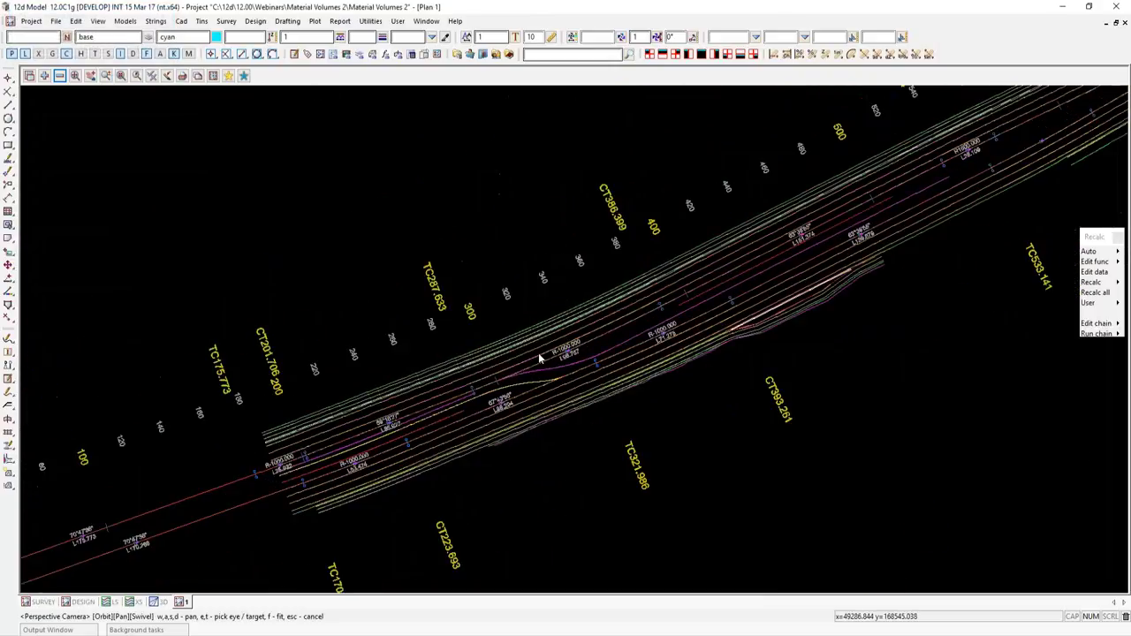
scroll(537, 352, up, 2)
scroll(501, 356, down, 2)
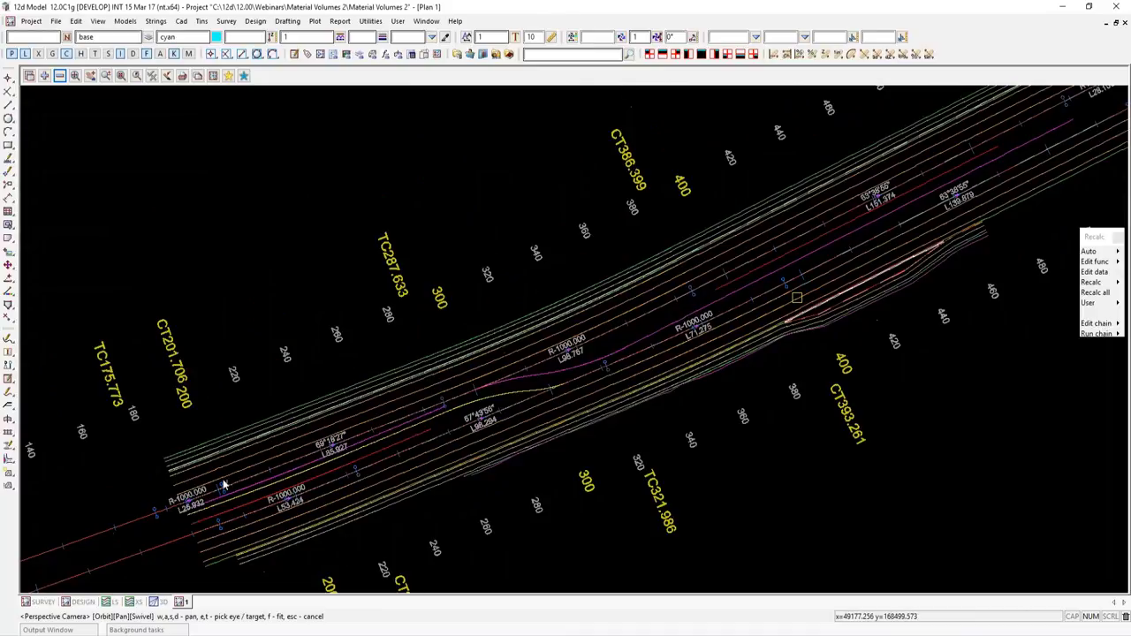
scroll(202, 443, up, 2)
scroll(203, 442, down, 2)
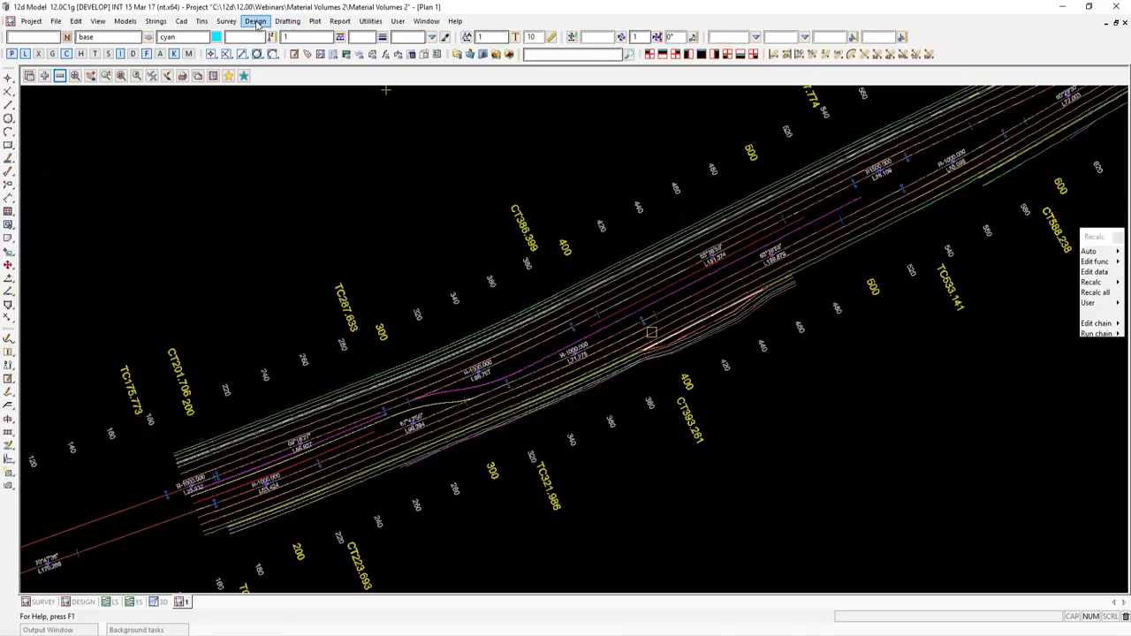
click(255, 23)
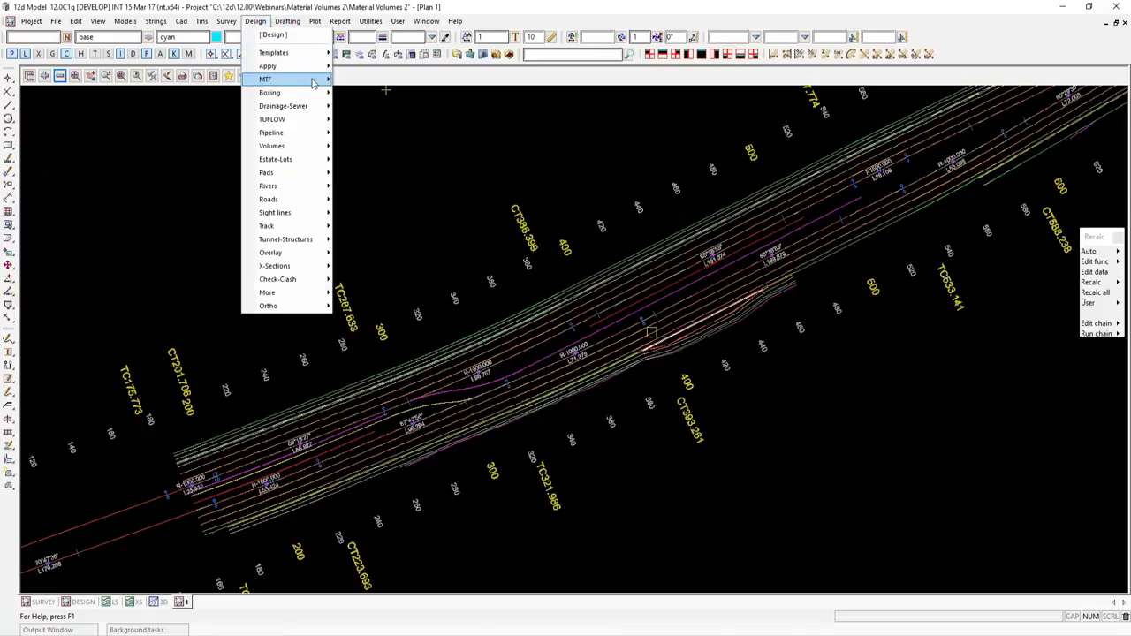
mouse_move(312, 82)
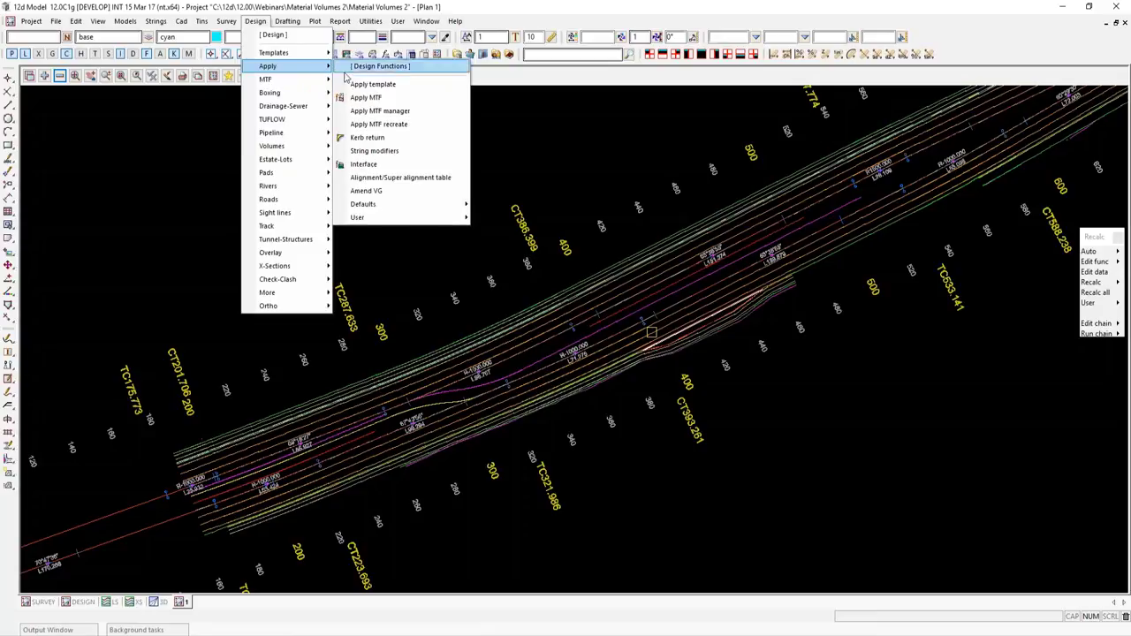
click(403, 126)
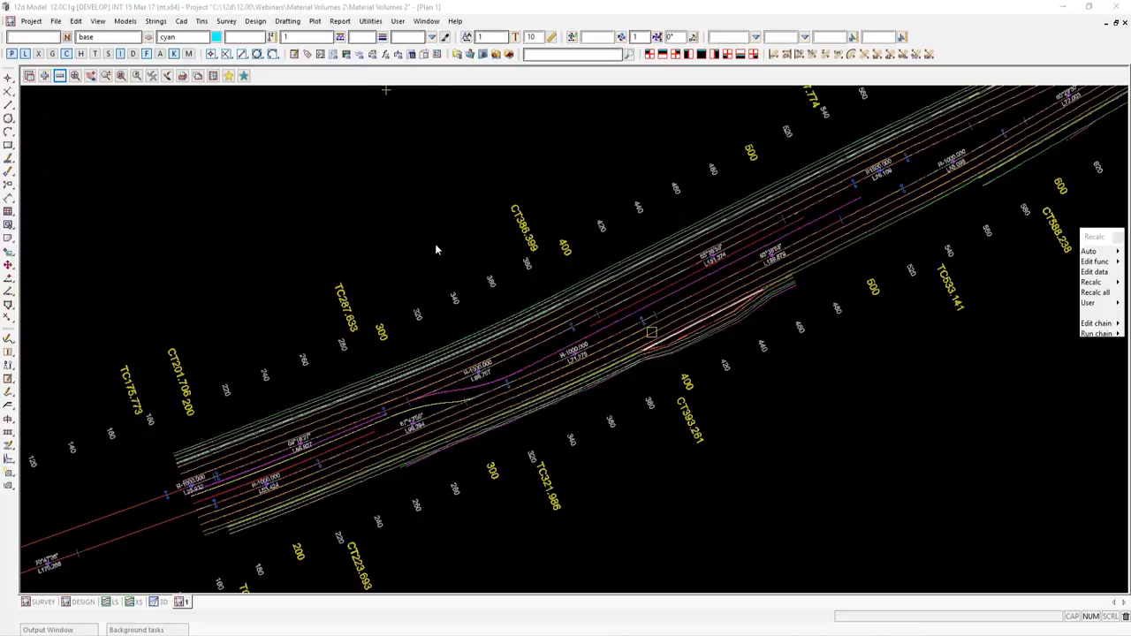
drag(444, 197, 788, 166)
click(575, 312)
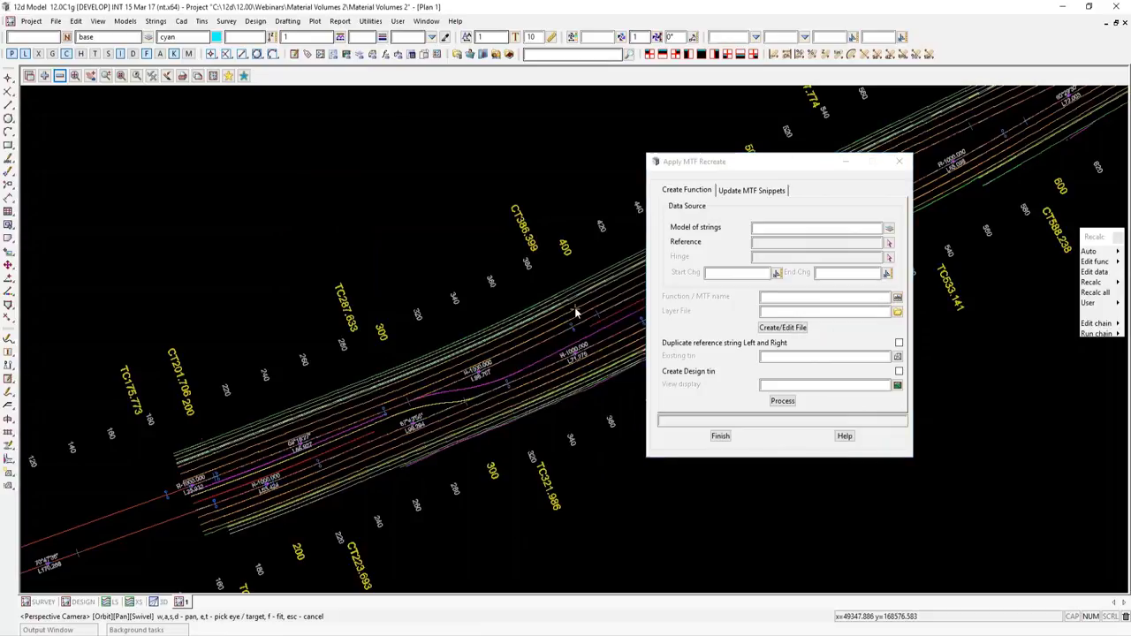
Pick DESIGN RS01 as the model of strings and check which models are on plan view 1.
drag(575, 312, 548, 325)
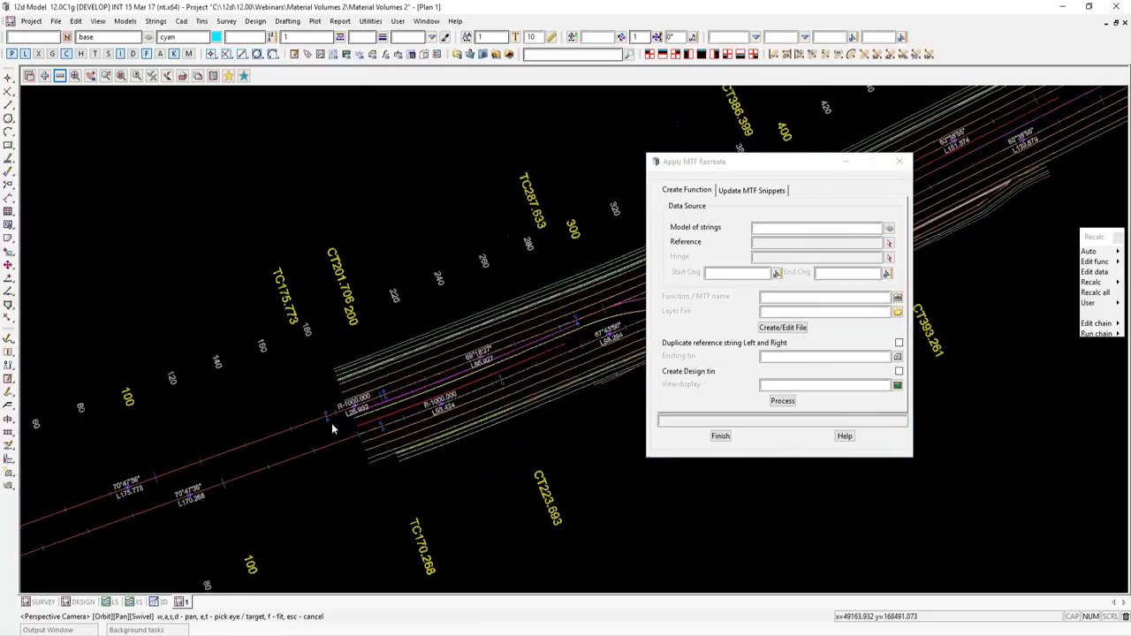
scroll(331, 424, up, 5)
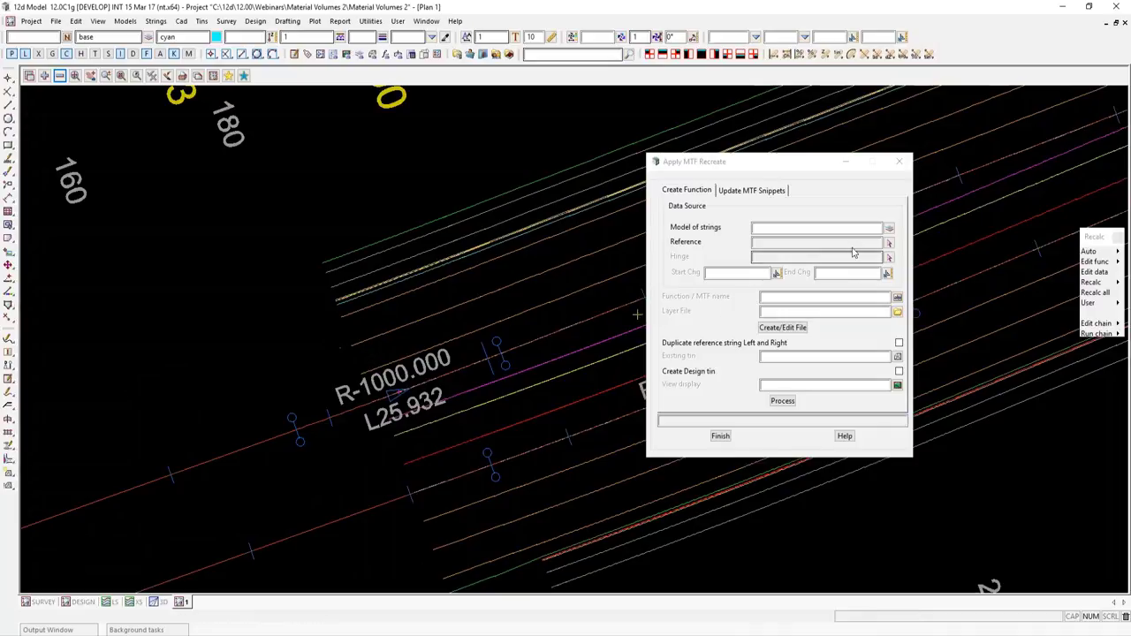
middle_click(804, 228)
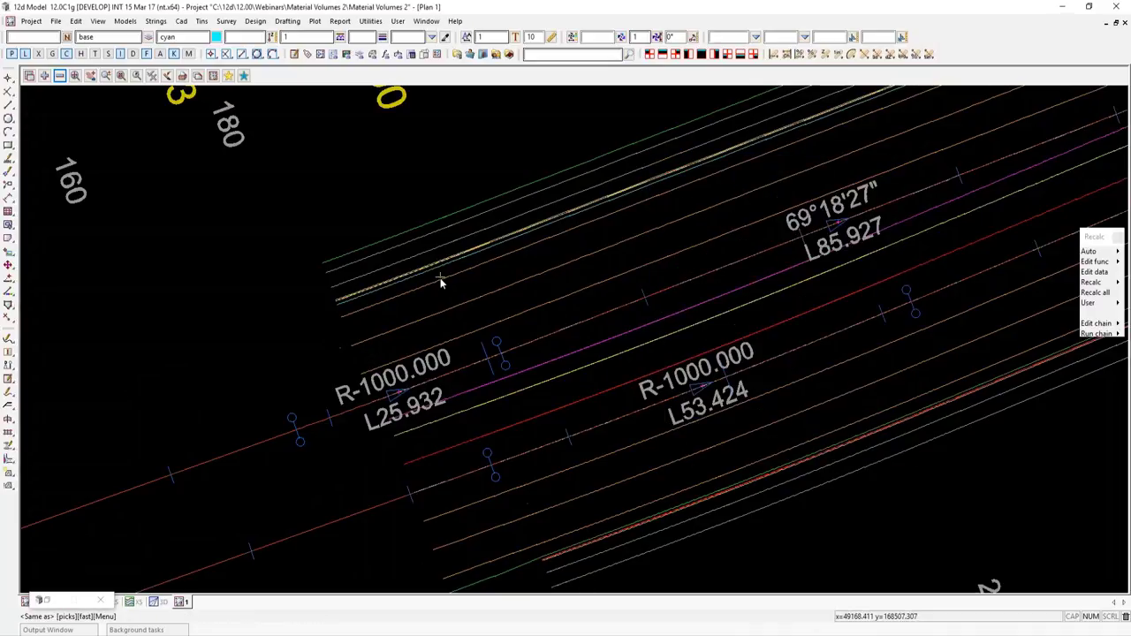
click(440, 286)
middle_click(440, 286)
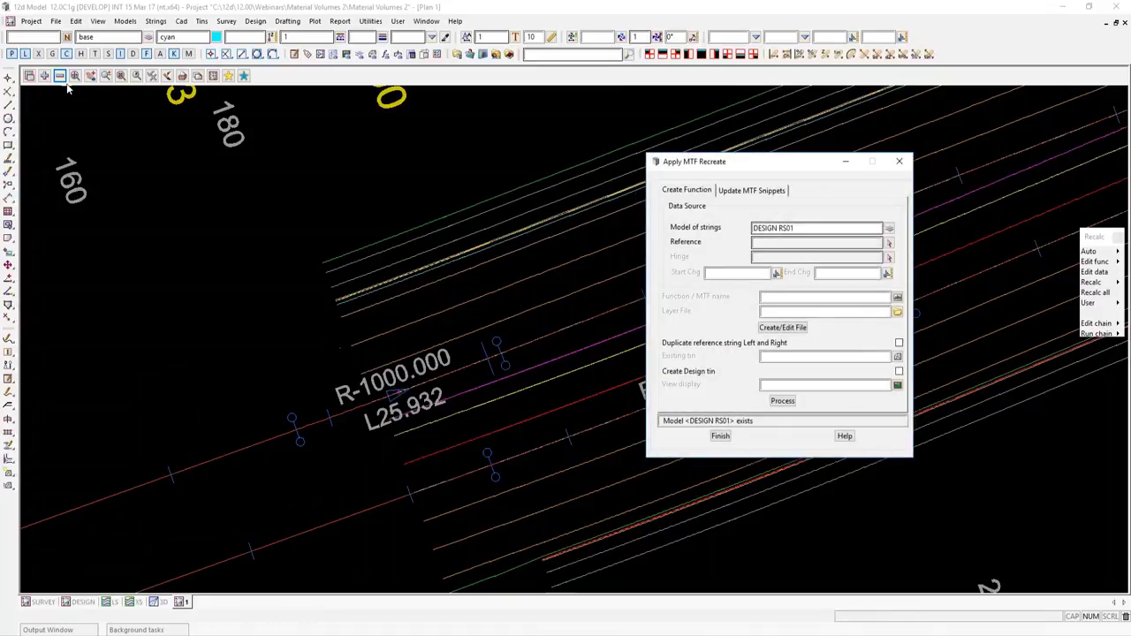
click(61, 77)
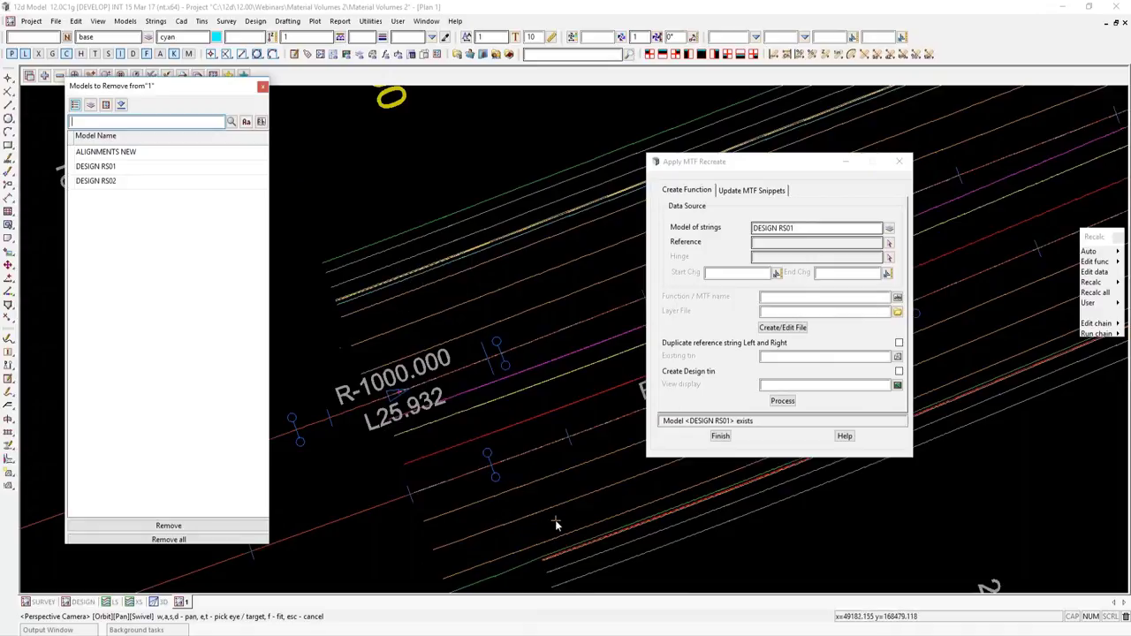
click(262, 85)
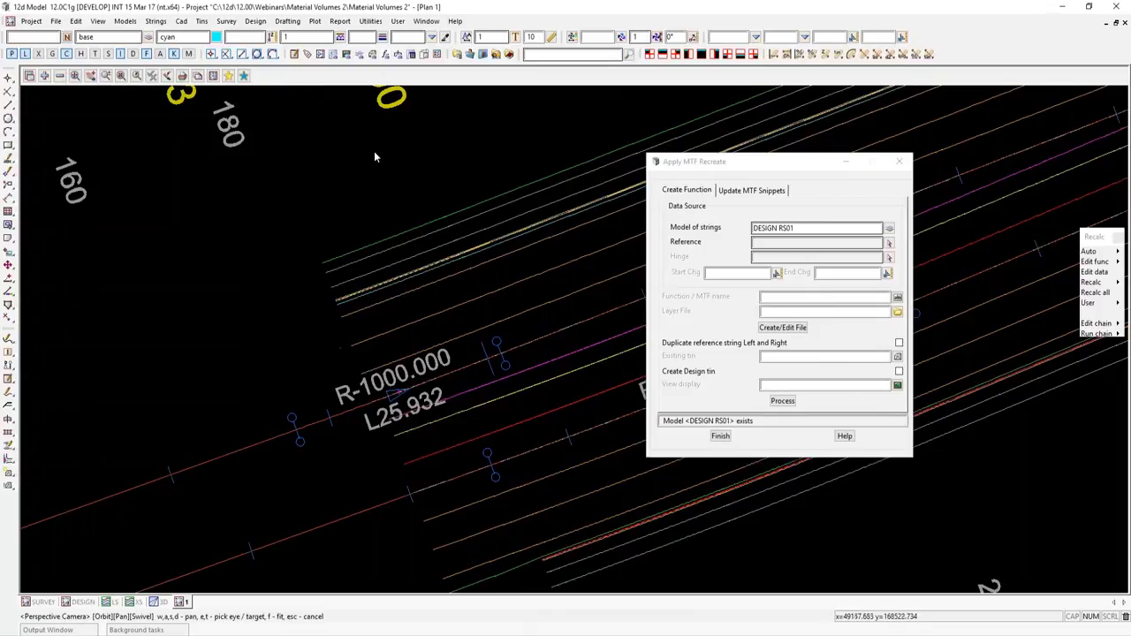
Pick alignment RS01 from ALIGNMENTS NEW as the reference string and process the MTF recreate.
click(889, 242)
click(261, 442)
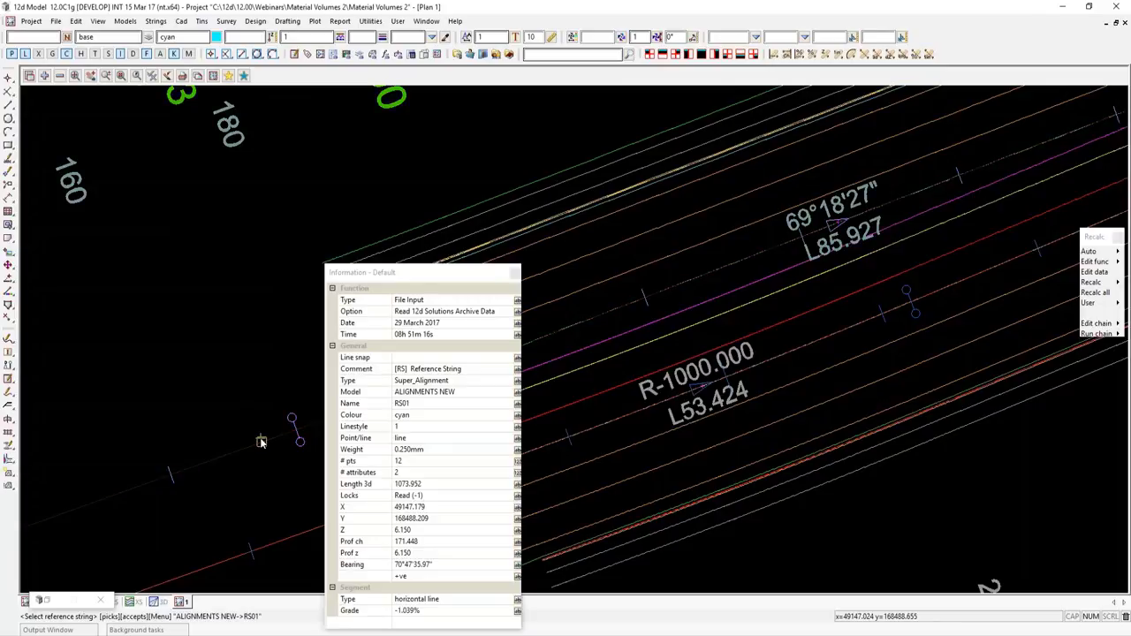
middle_click(261, 442)
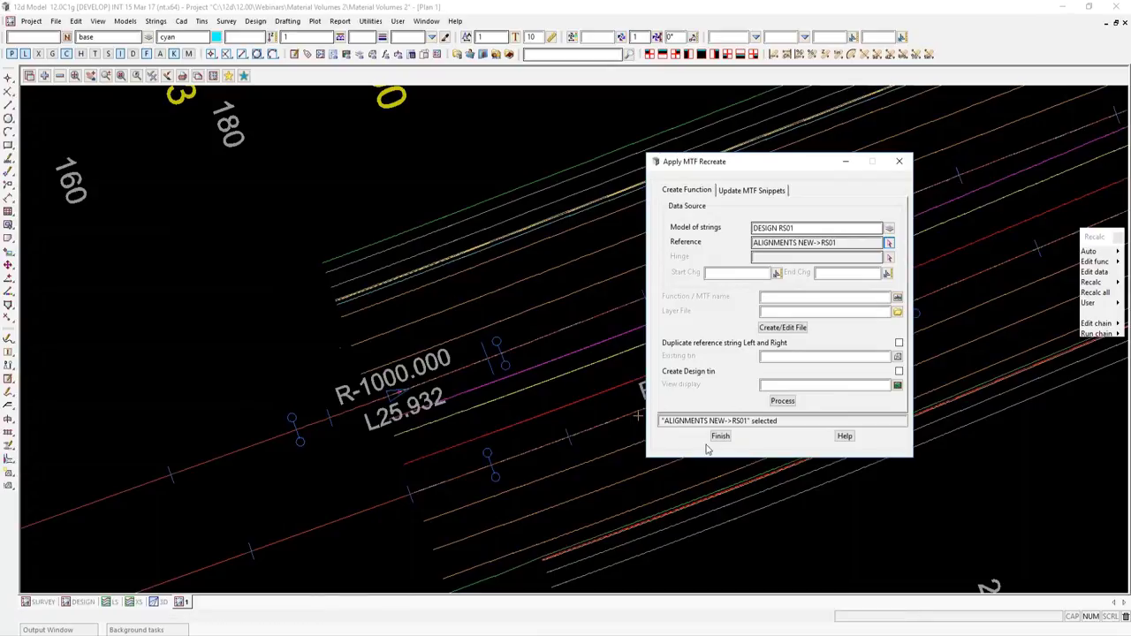
click(782, 402)
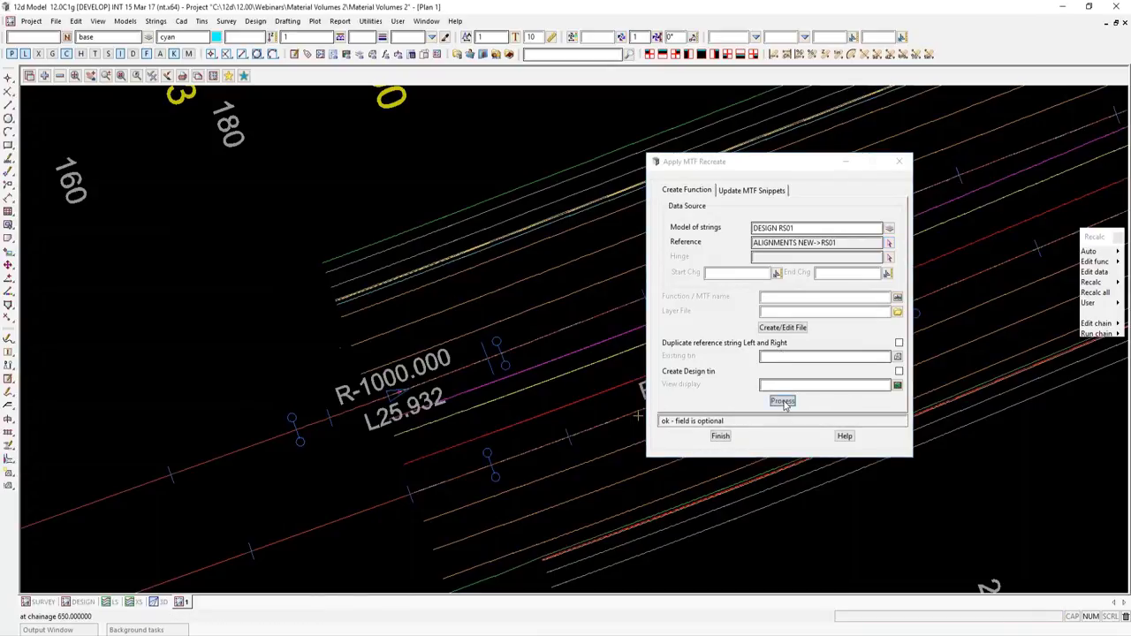
click(915, 442)
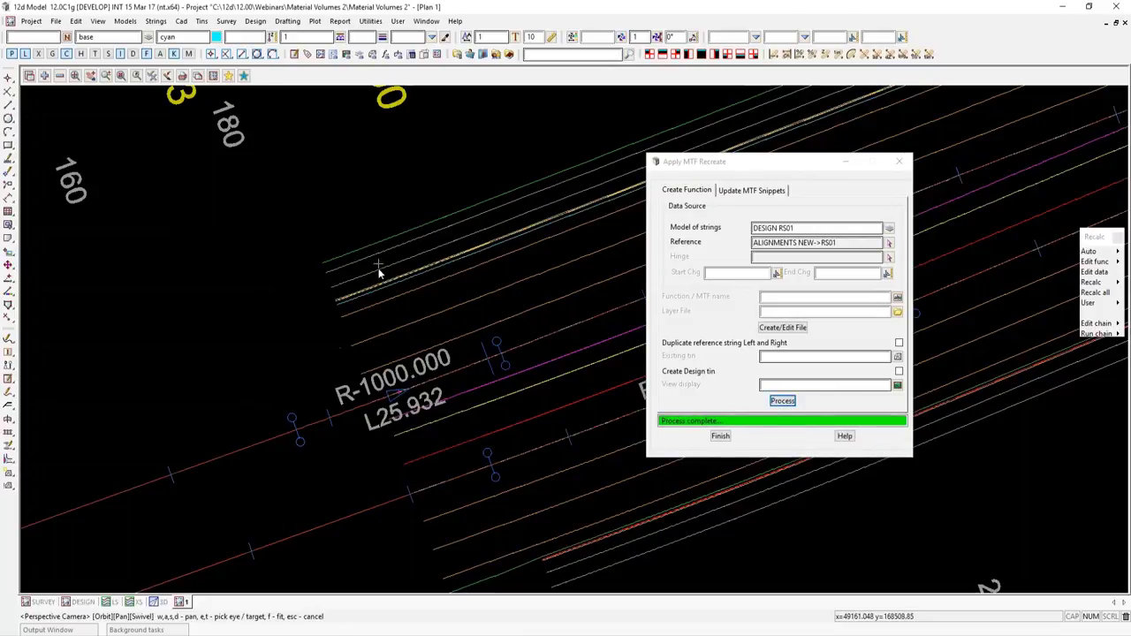
Add the RS01 Construction Sections model to plan view 1.
click(45, 76)
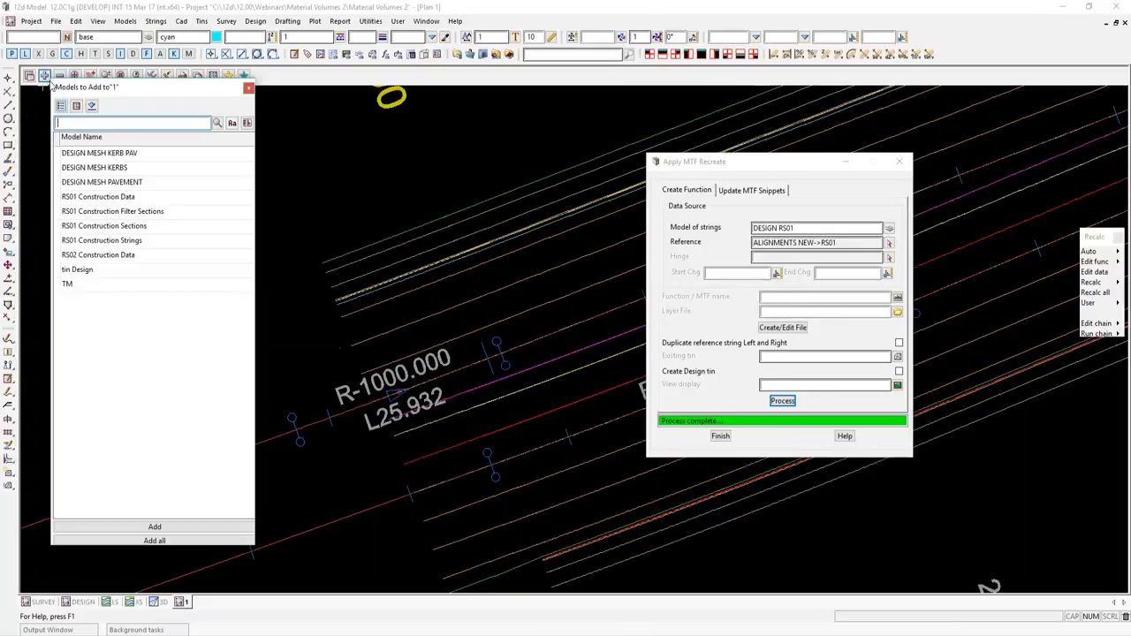
click(118, 228)
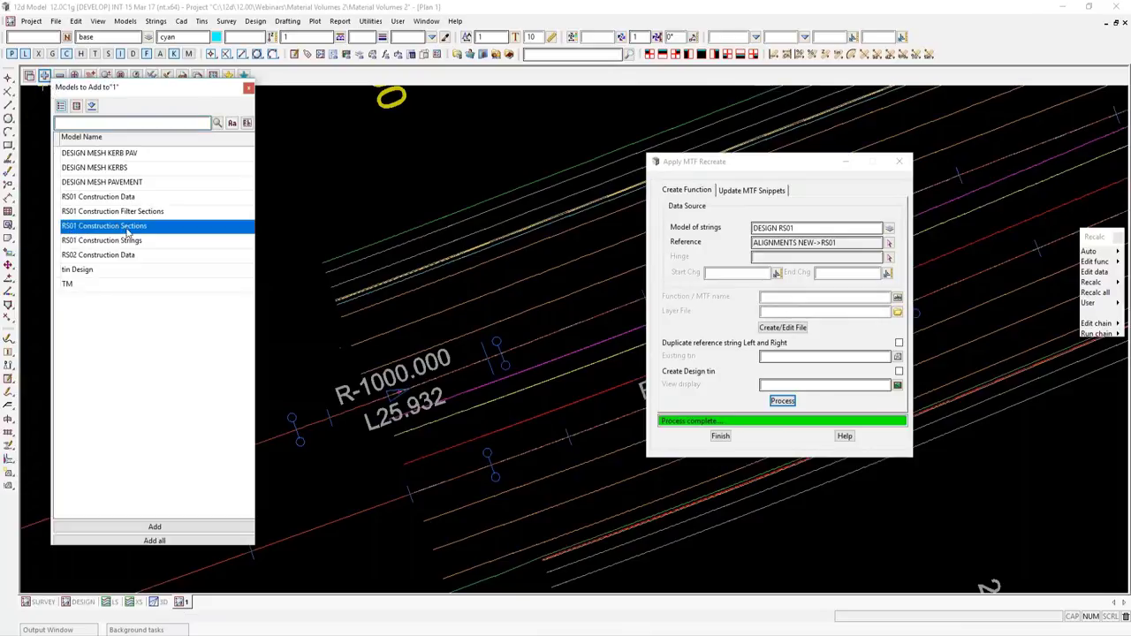
click(164, 527)
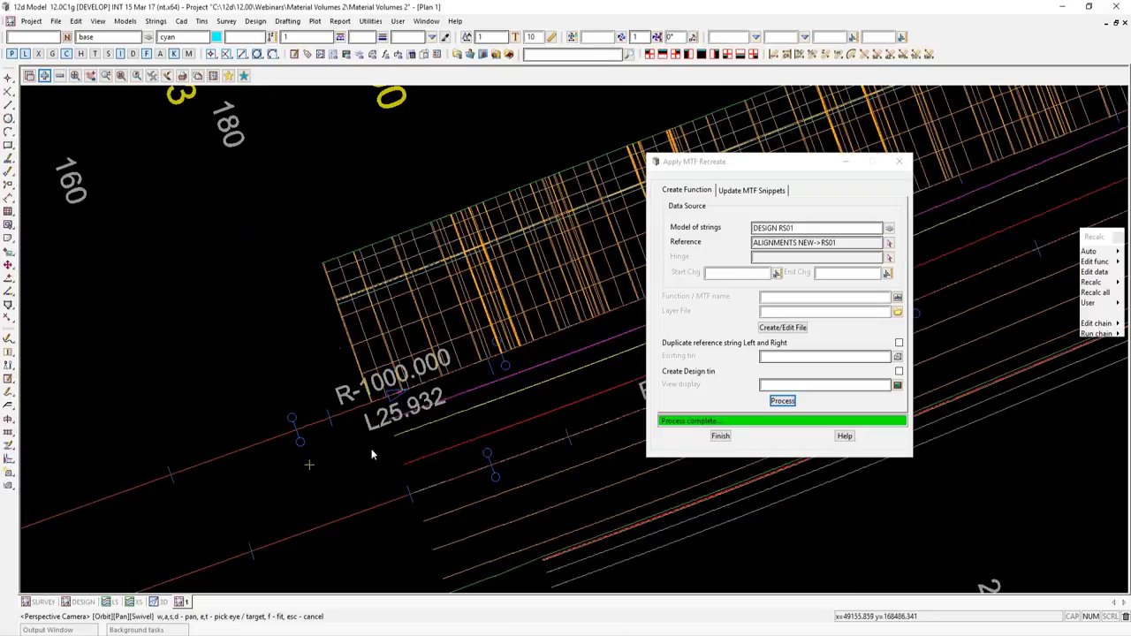
Set up another MTF recreate with alignment RS02 from ALIGNMENTS NEW as the reference string and DESIGN RS02 as the model of strings.
click(719, 435)
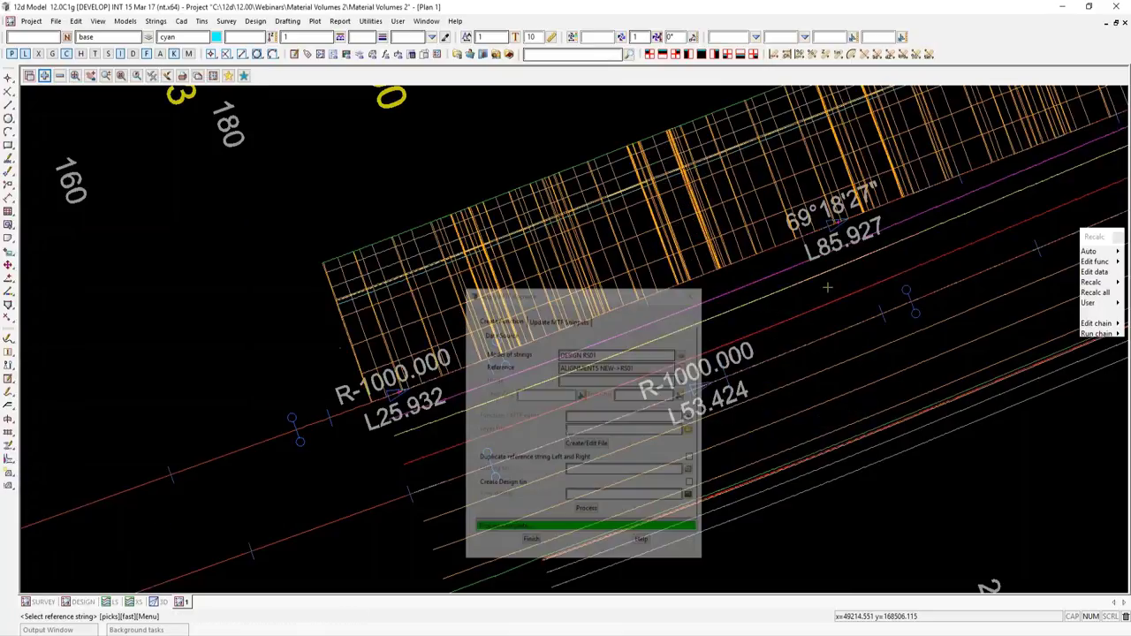
click(328, 526)
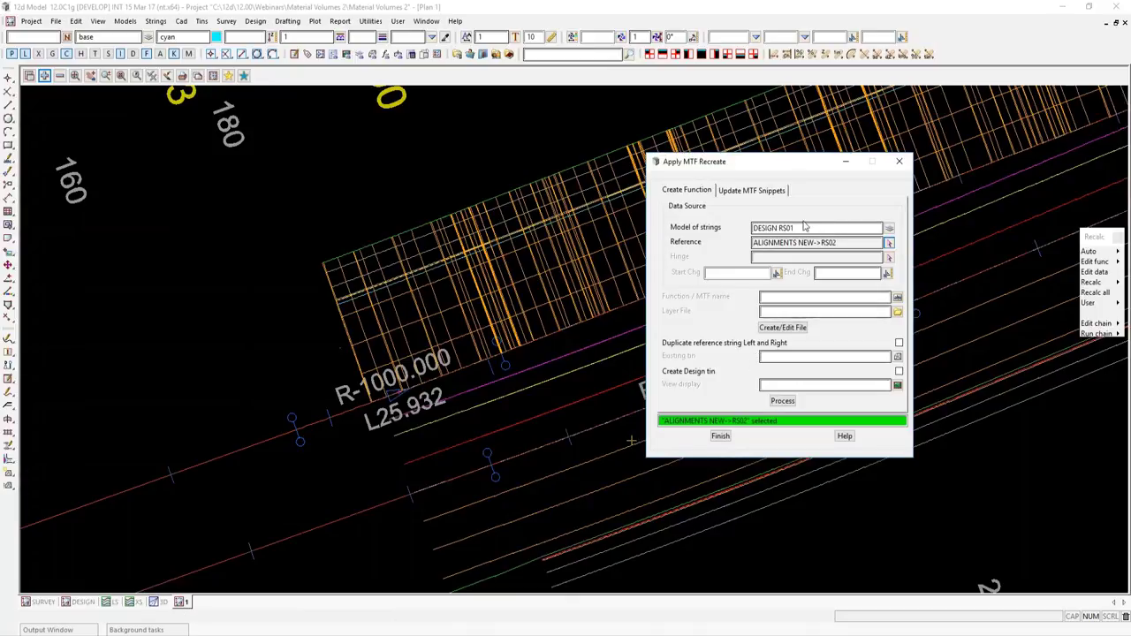
middle_click(801, 228)
click(739, 415)
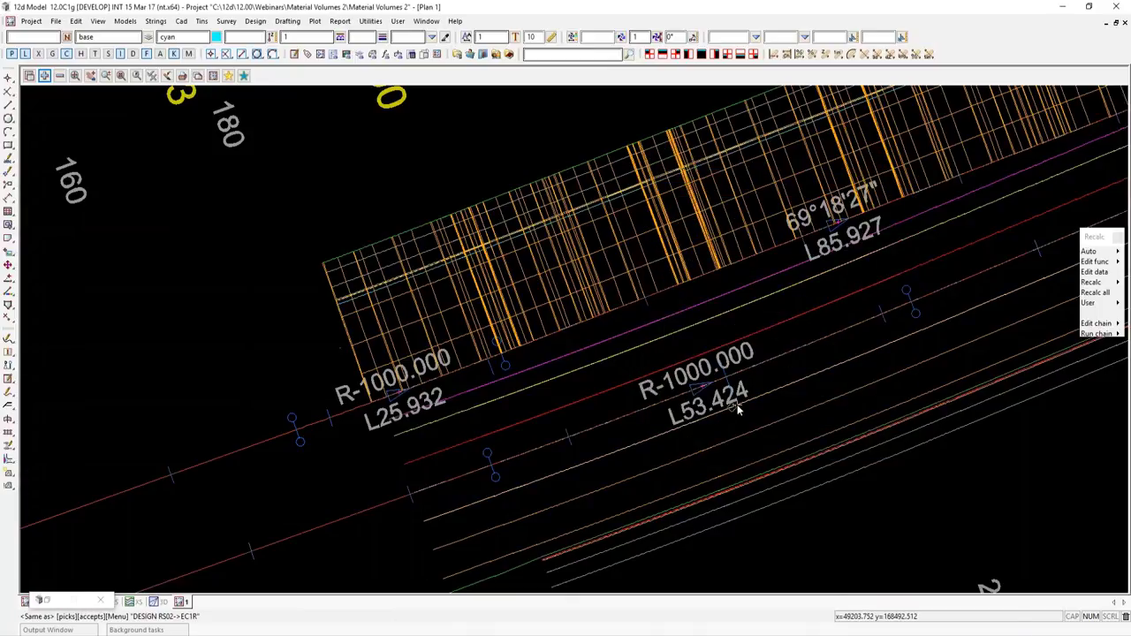
middle_click(738, 409)
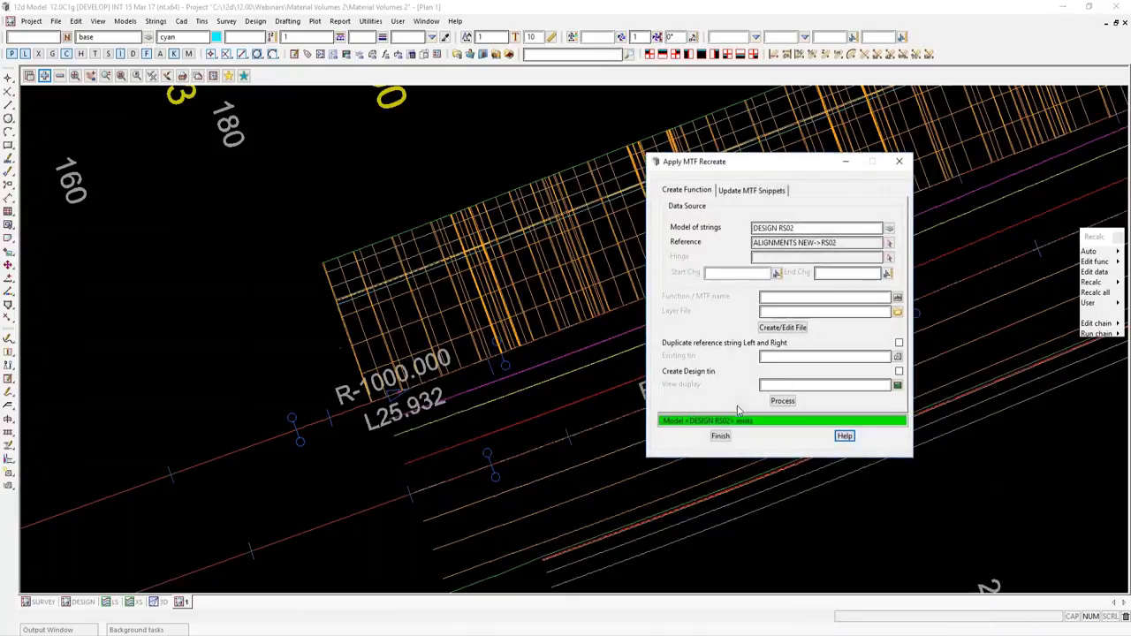
Process the MTF recreate for RS02 and close Apply MTF Recreate.
click(782, 401)
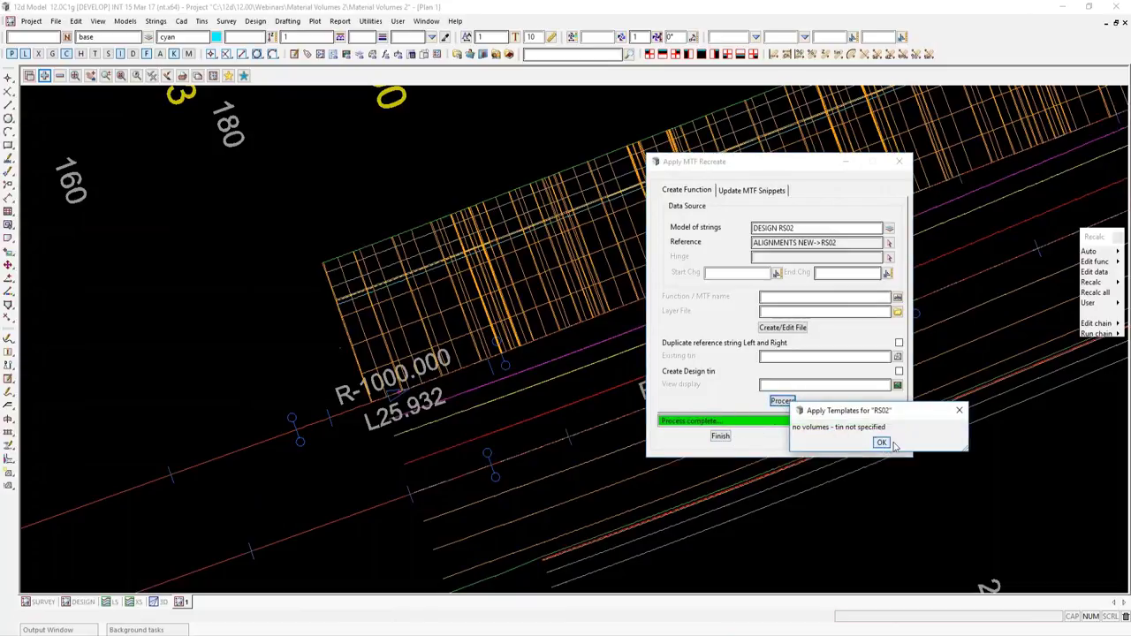
click(880, 446)
click(720, 435)
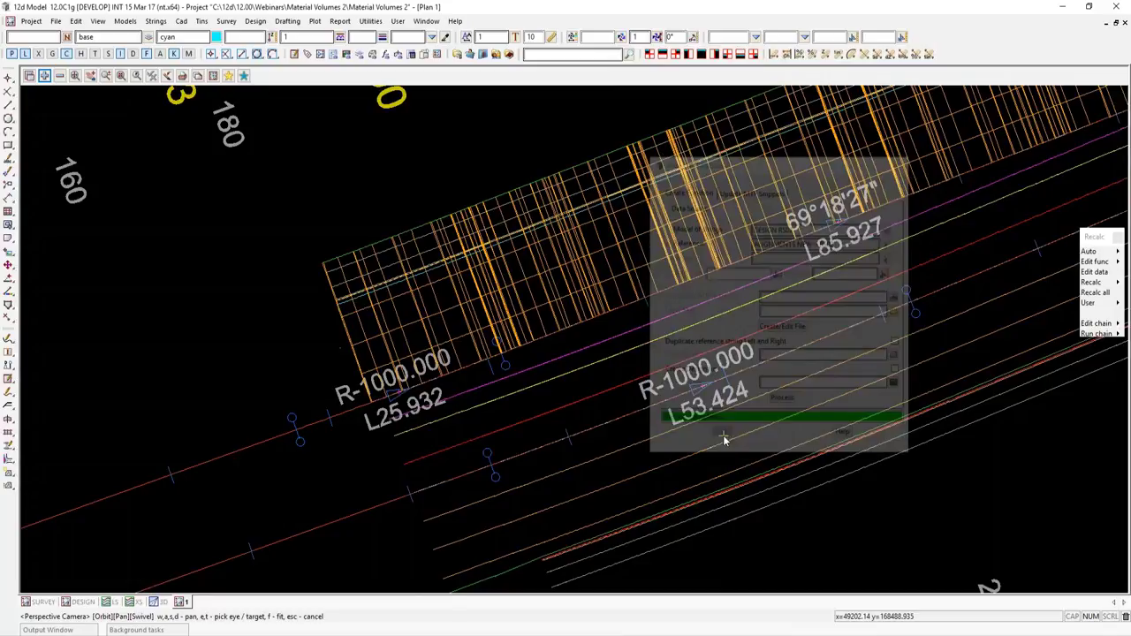
Add the RS02 Construction Sections model to plan view 1.
click(45, 76)
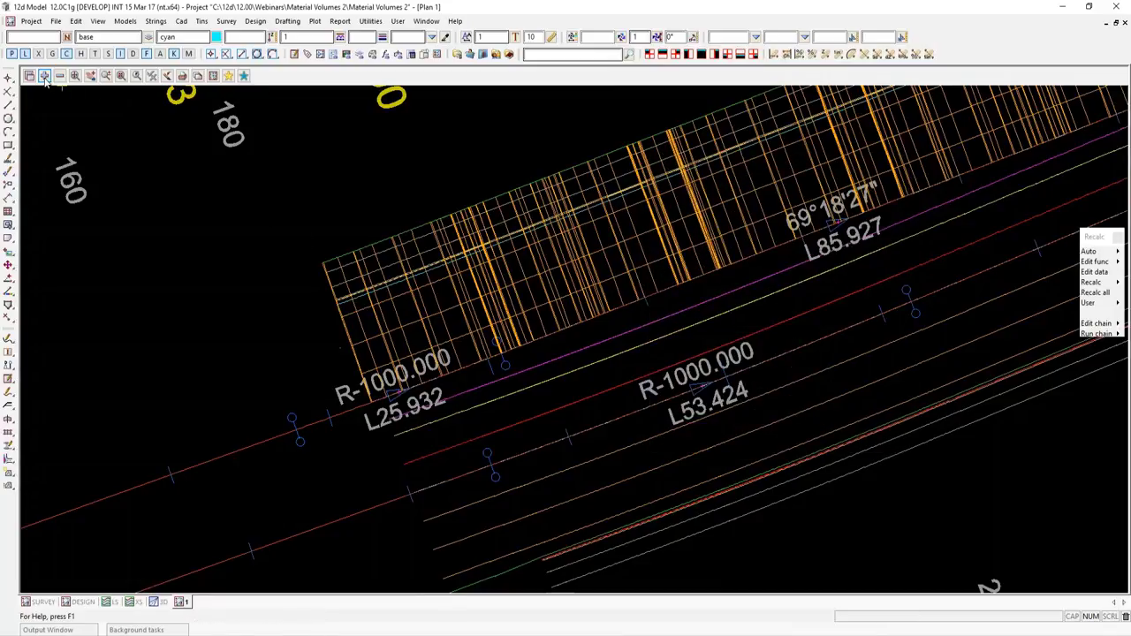
click(88, 225)
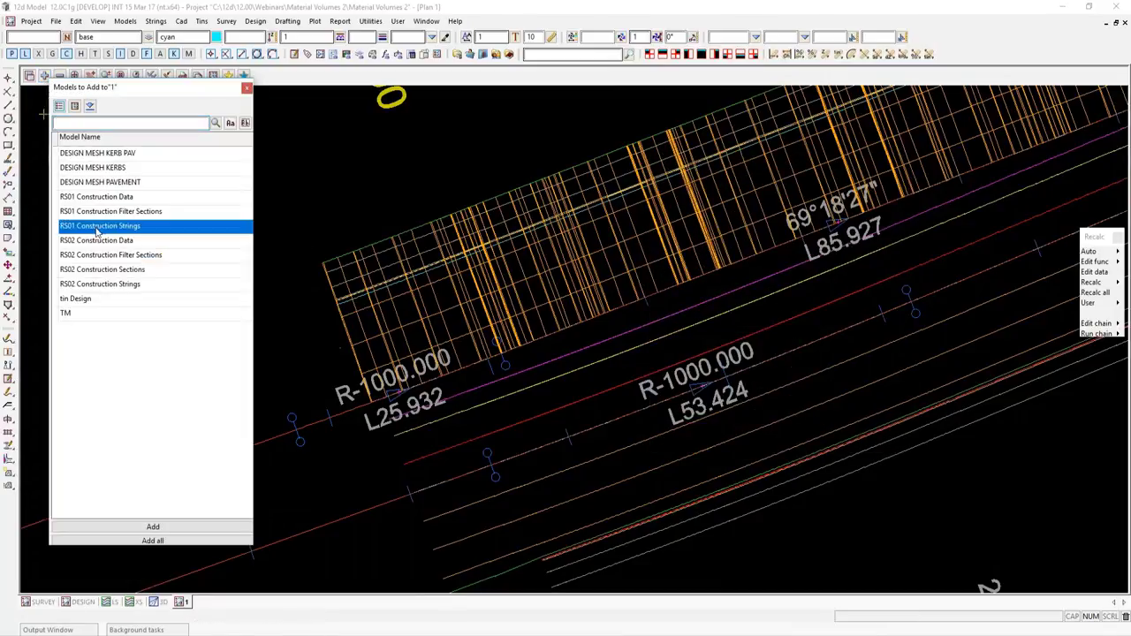
click(102, 269)
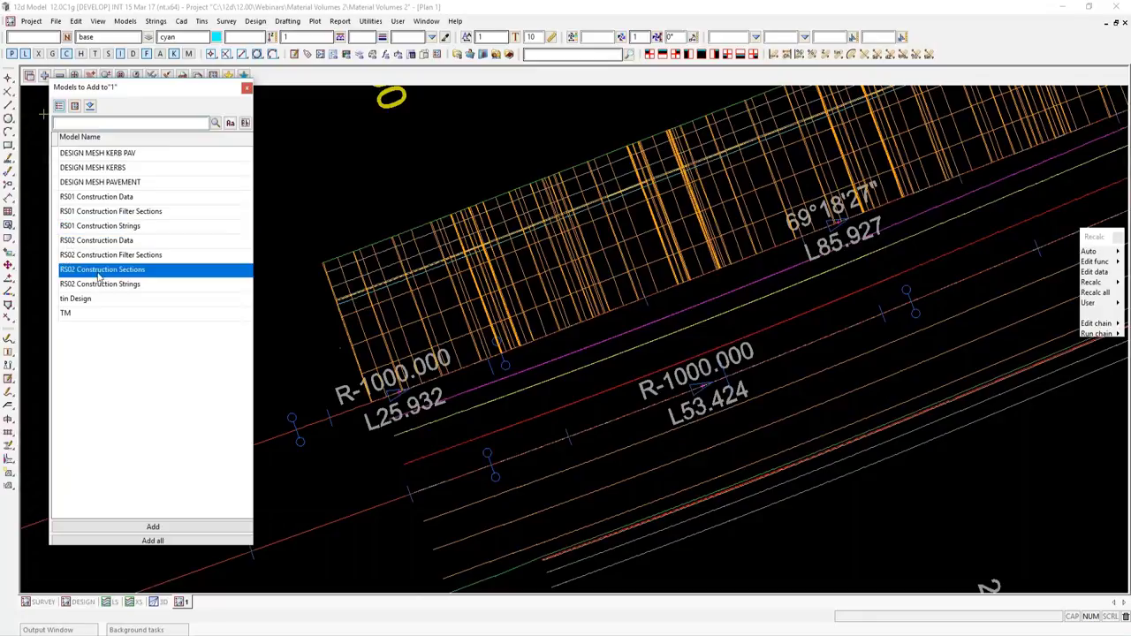
click(163, 528)
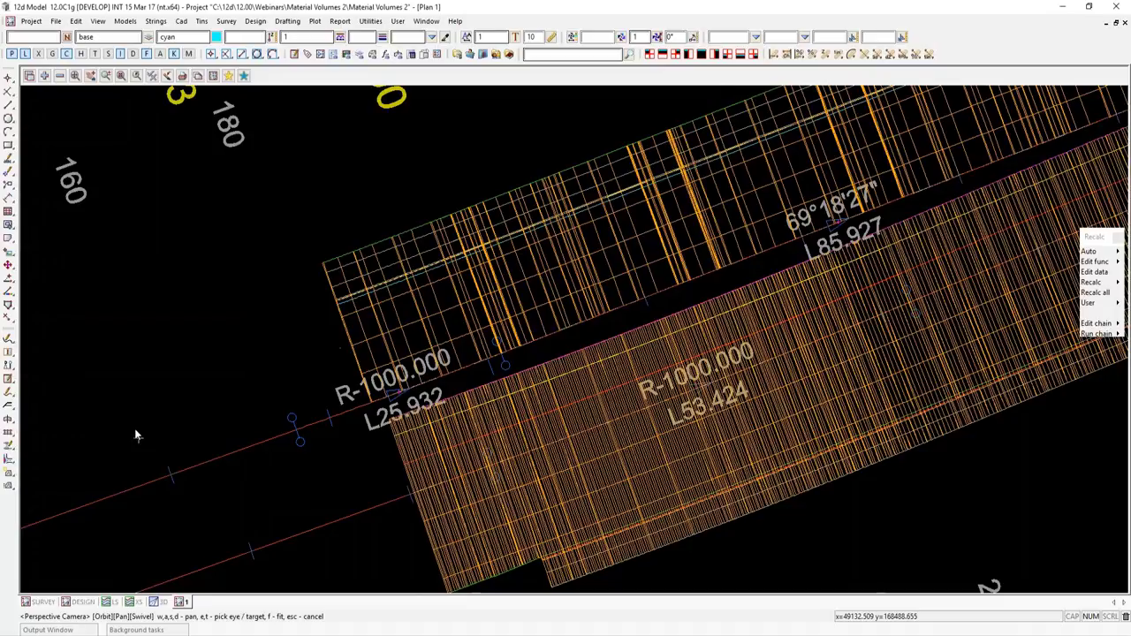
Examine the spacing and extent of the recreated sections along both carriageways in plan view 1.
scroll(92, 389, down, 1)
scroll(92, 400, down, 2)
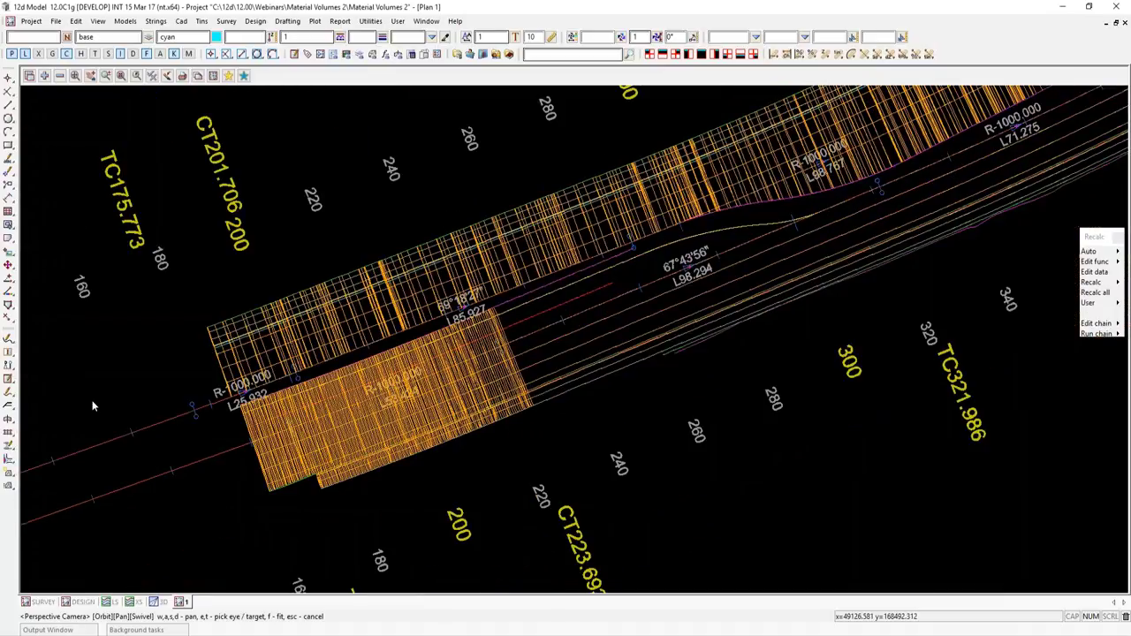
scroll(277, 444, up, 4)
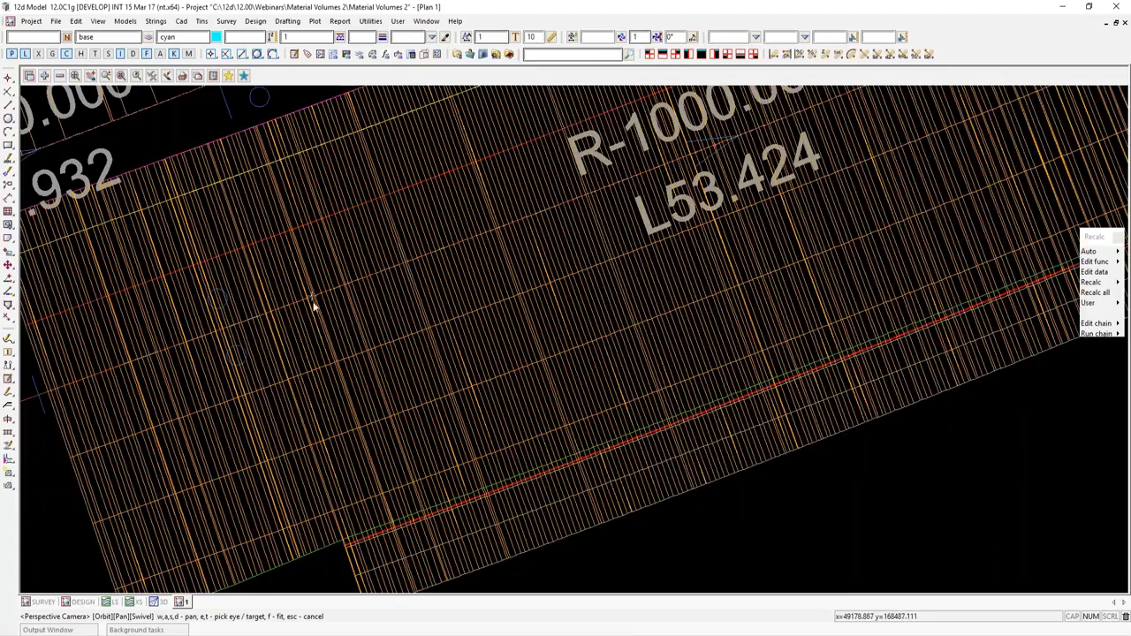
scroll(270, 415, down, 1)
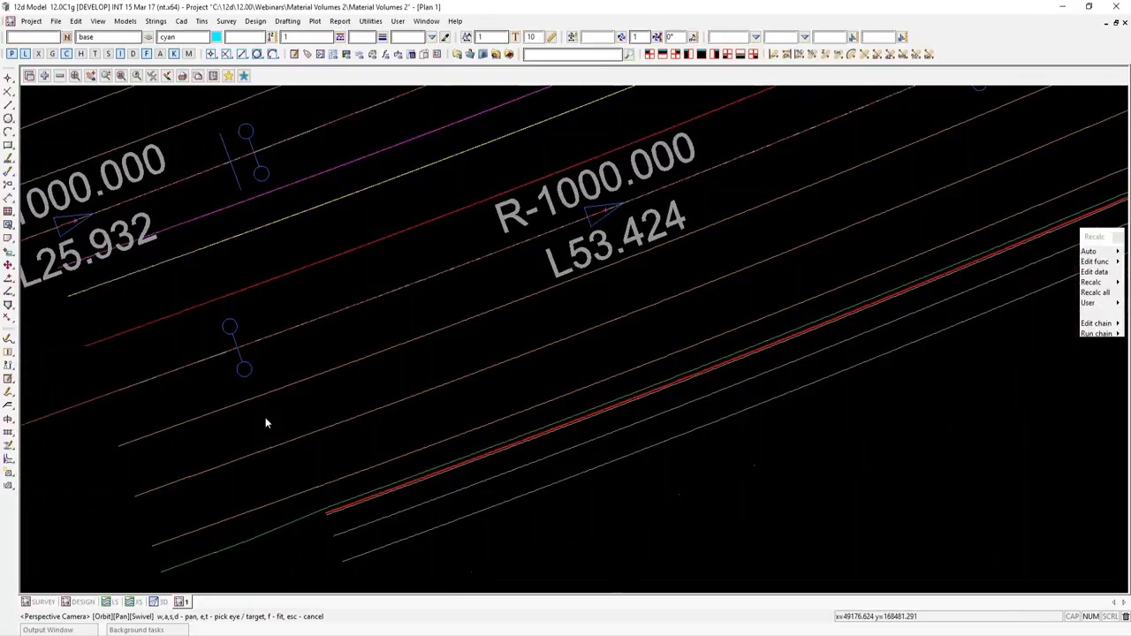
scroll(265, 422, down, 1)
scroll(265, 422, down, 3)
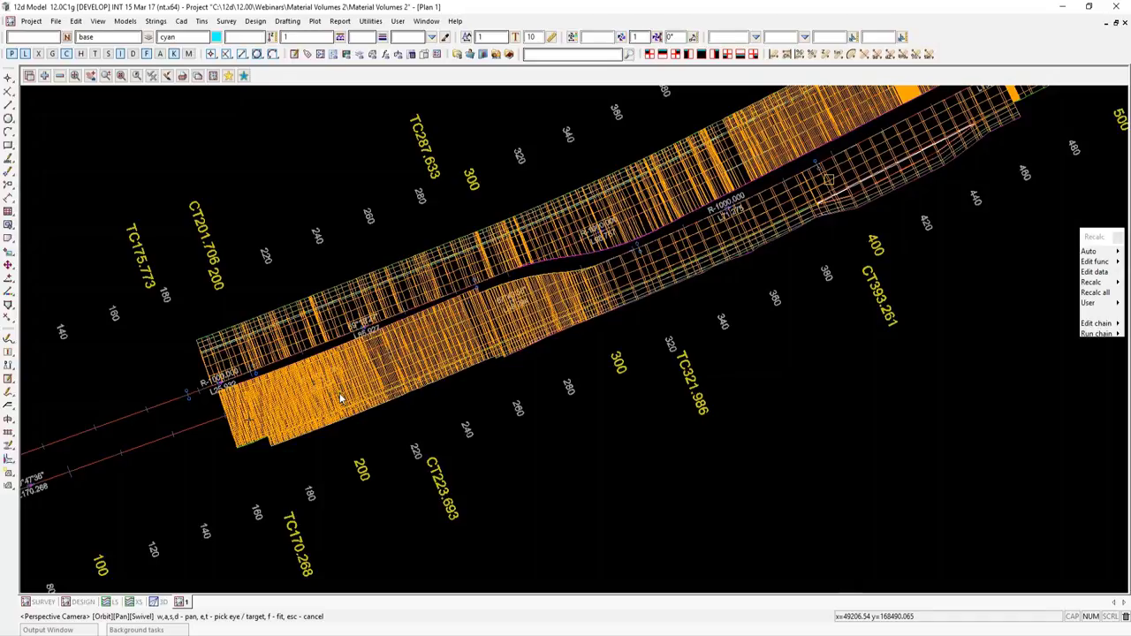
scroll(353, 408, down, 1)
scroll(326, 452, down, 2)
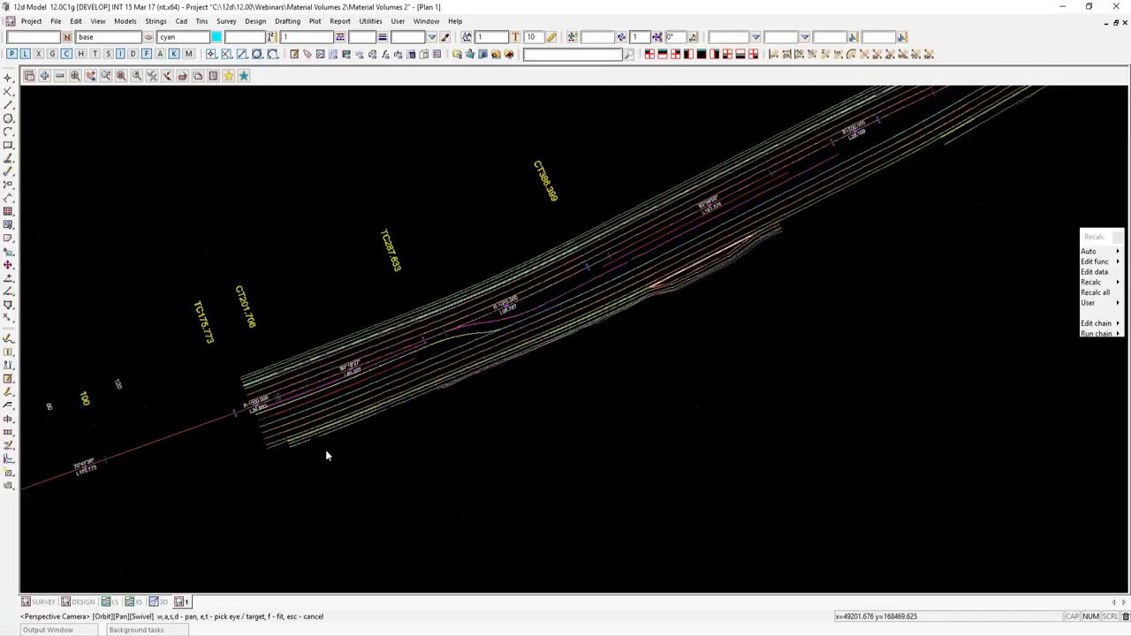
key(d)
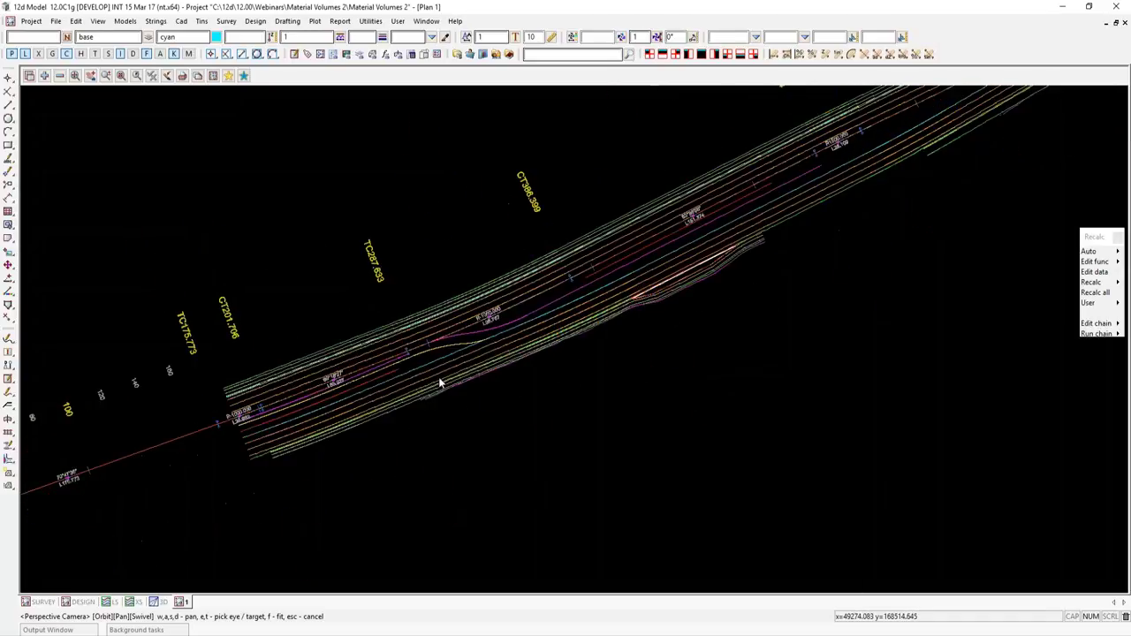
scroll(439, 383, up, 2)
scroll(453, 375, down, 2)
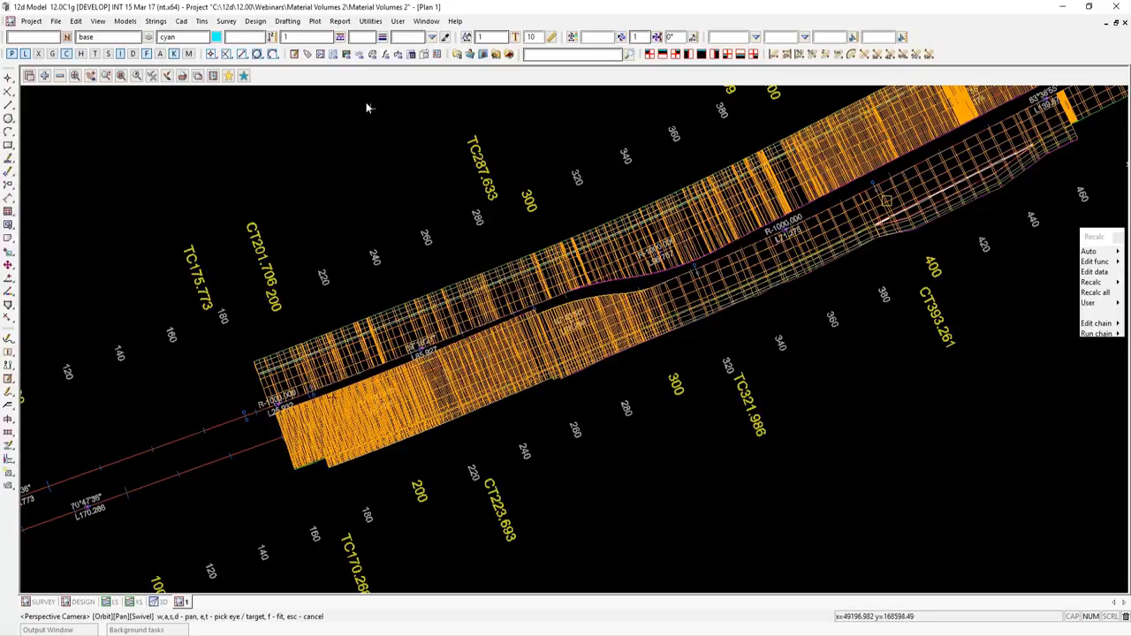
Start Polygons from sections (Multi) and place its dialog clear of the start of the two roads.
click(256, 21)
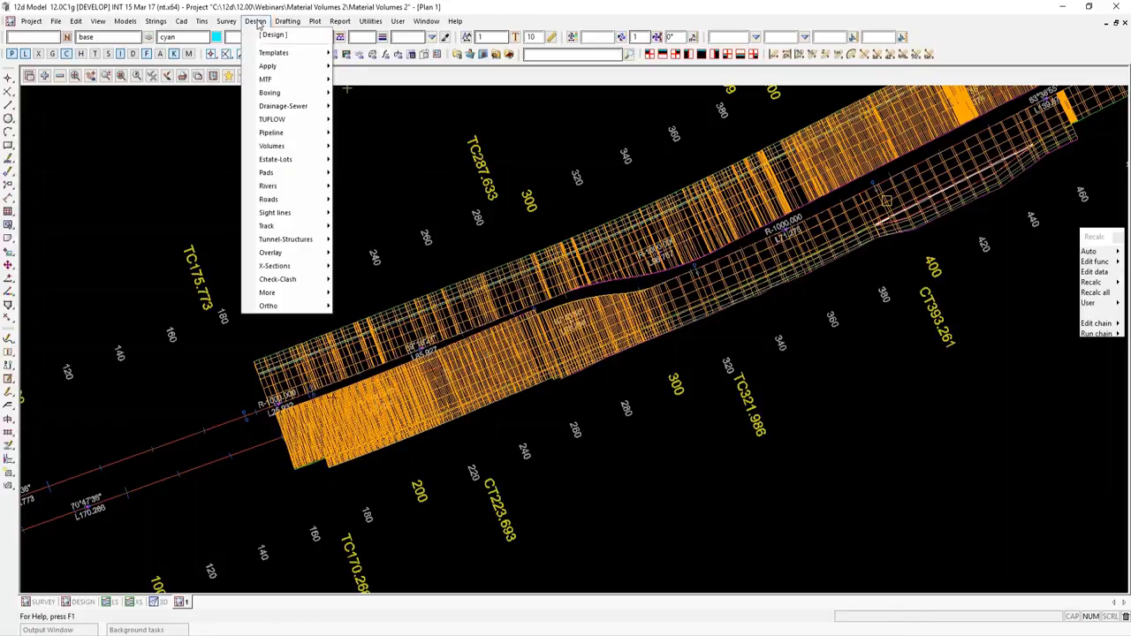
mouse_move(311, 266)
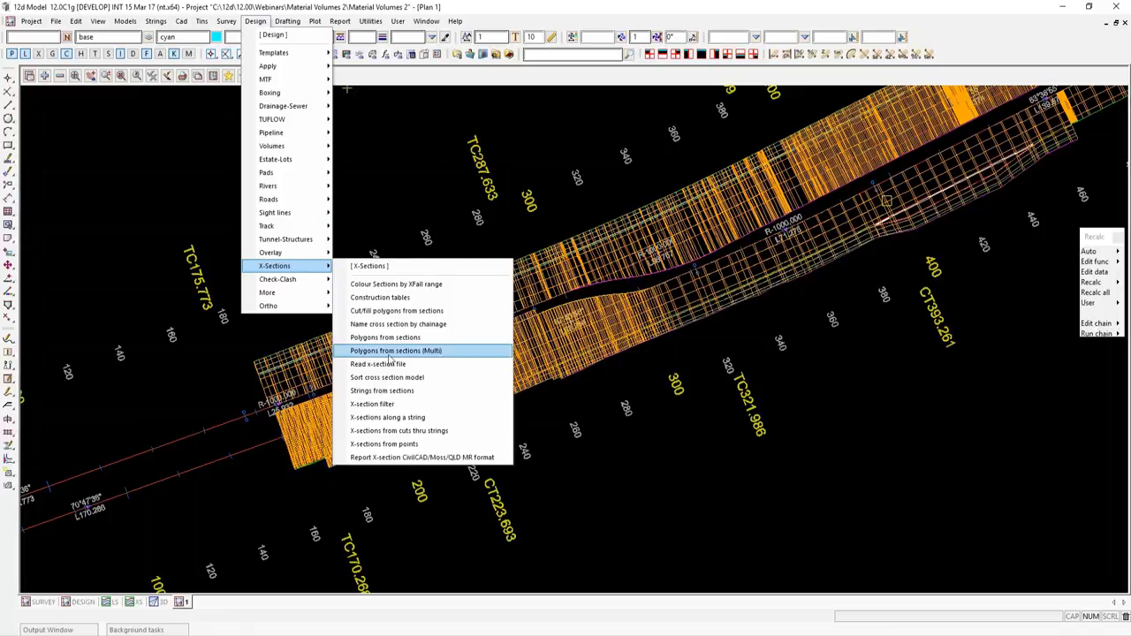
click(424, 352)
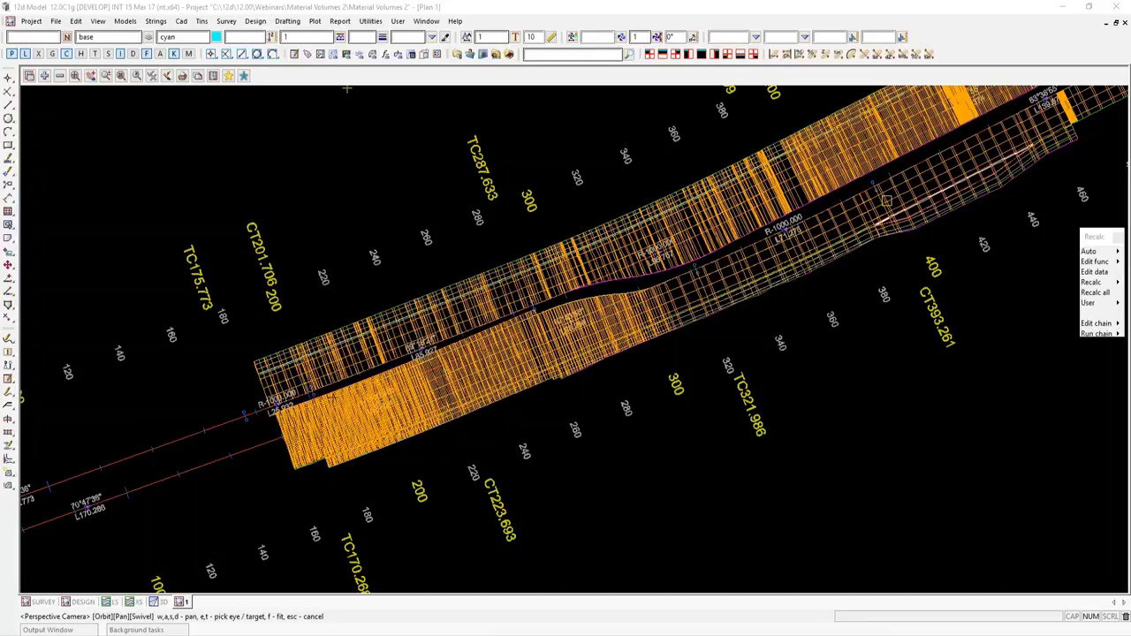
drag(492, 141, 880, 216)
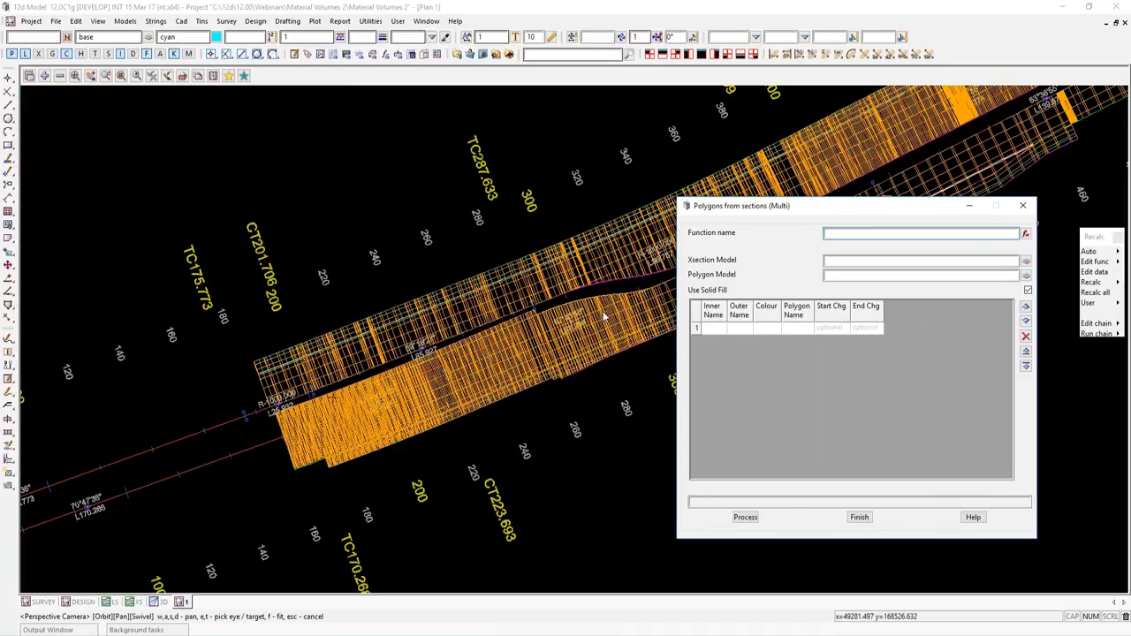
drag(838, 207, 723, 181)
scroll(281, 429, up, 1)
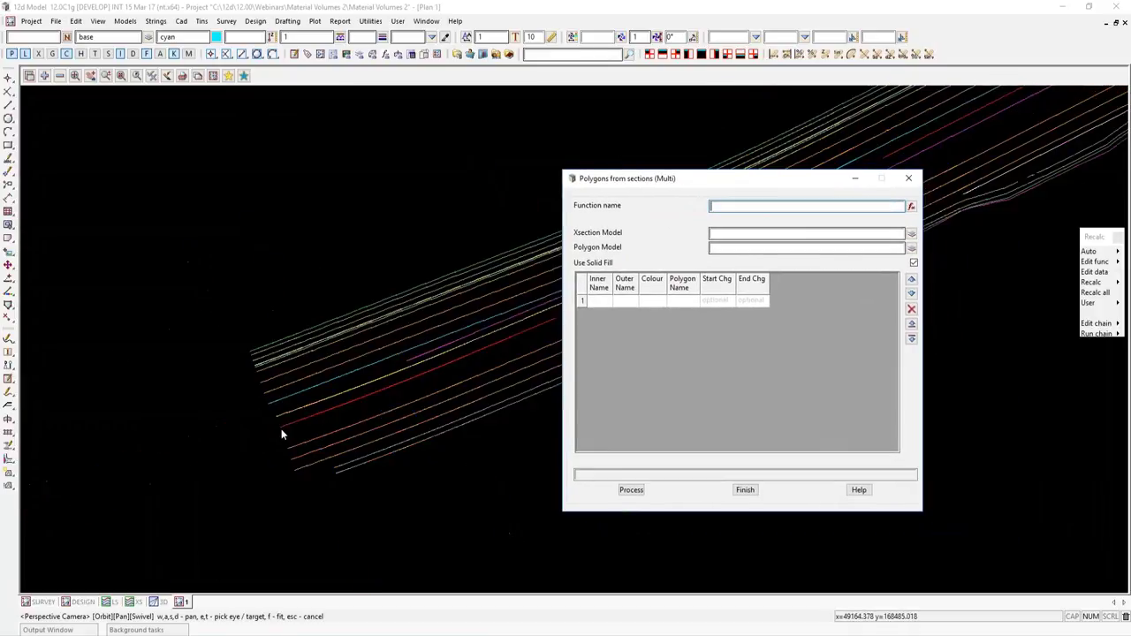
scroll(283, 433, up, 1)
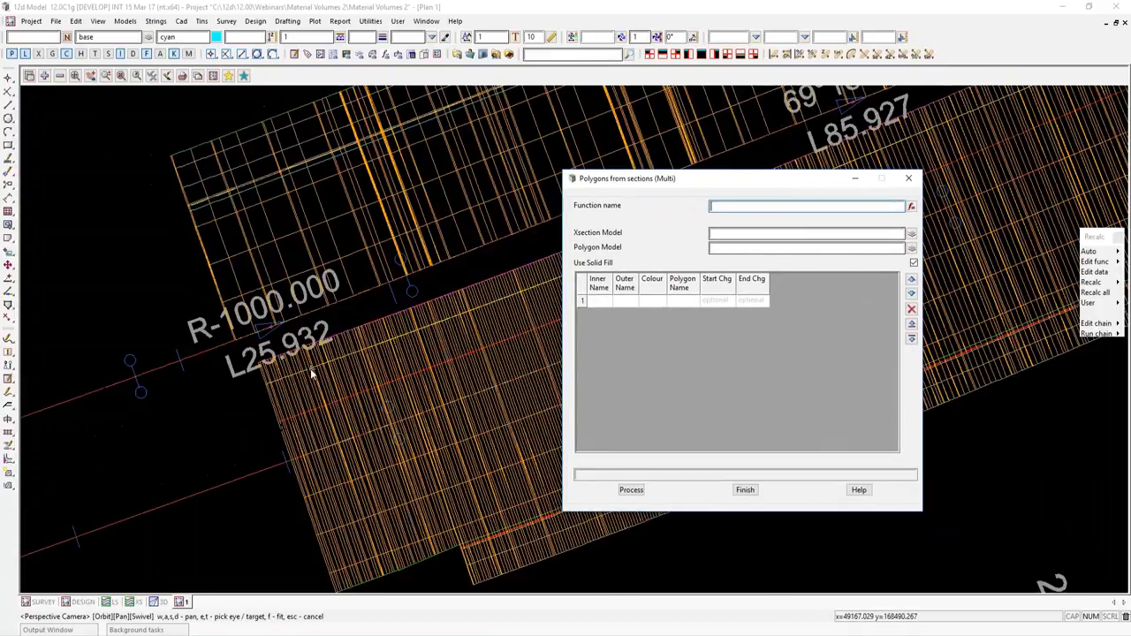
scroll(312, 375, up, 1)
scroll(312, 404, down, 1)
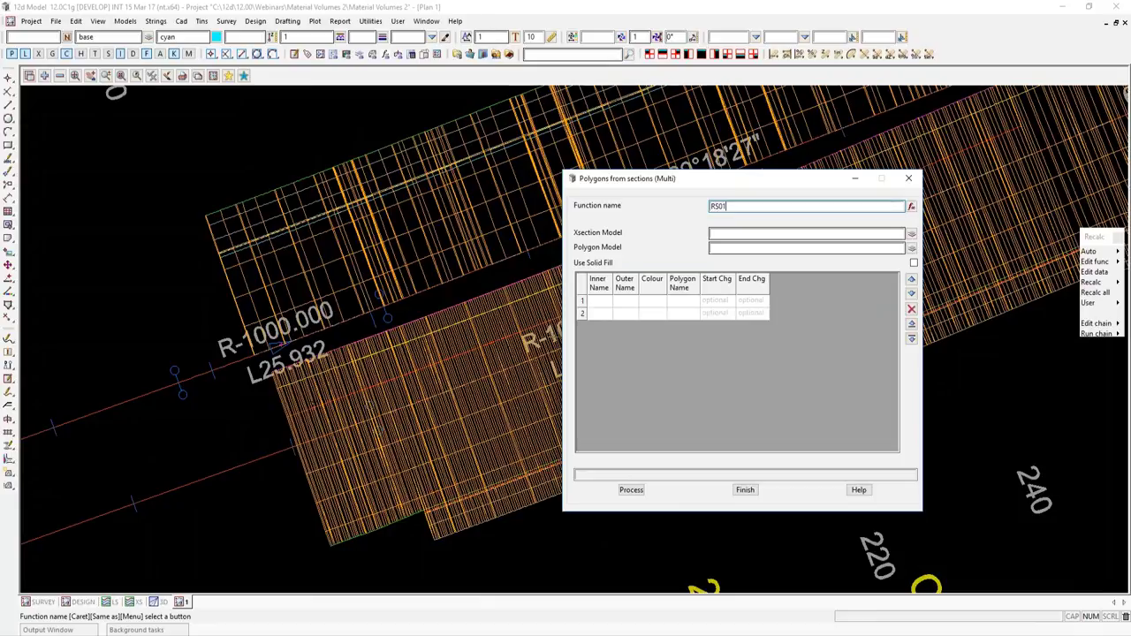
Name the polygon function RS01 POLYS and pick RS01 Construction Sections as its cross-section model.
text(LYS)
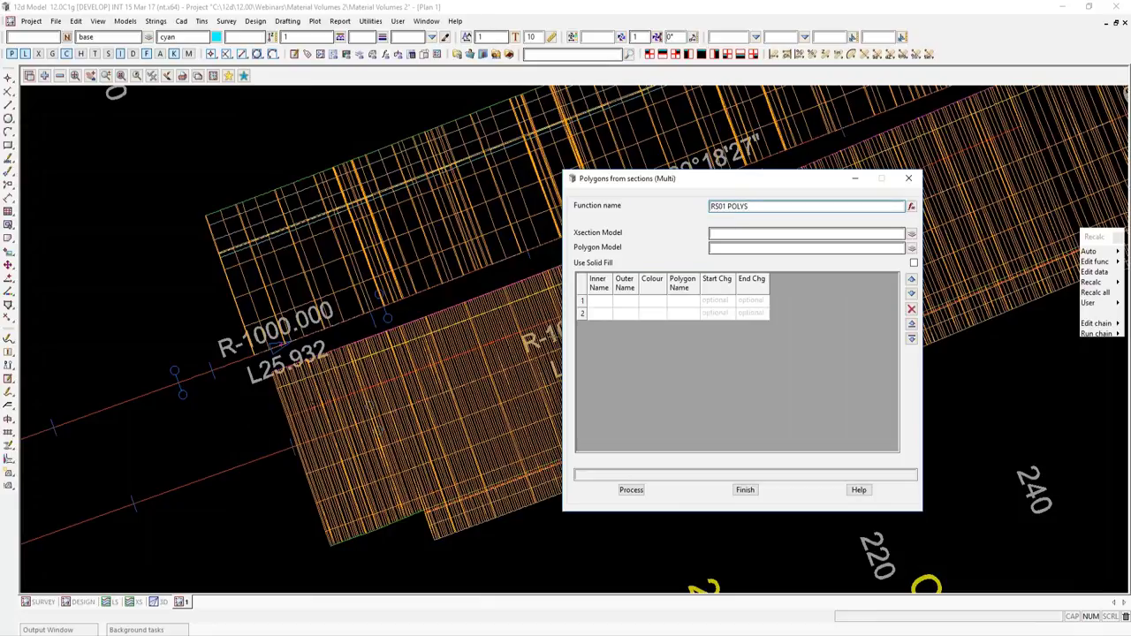
middle_click(732, 234)
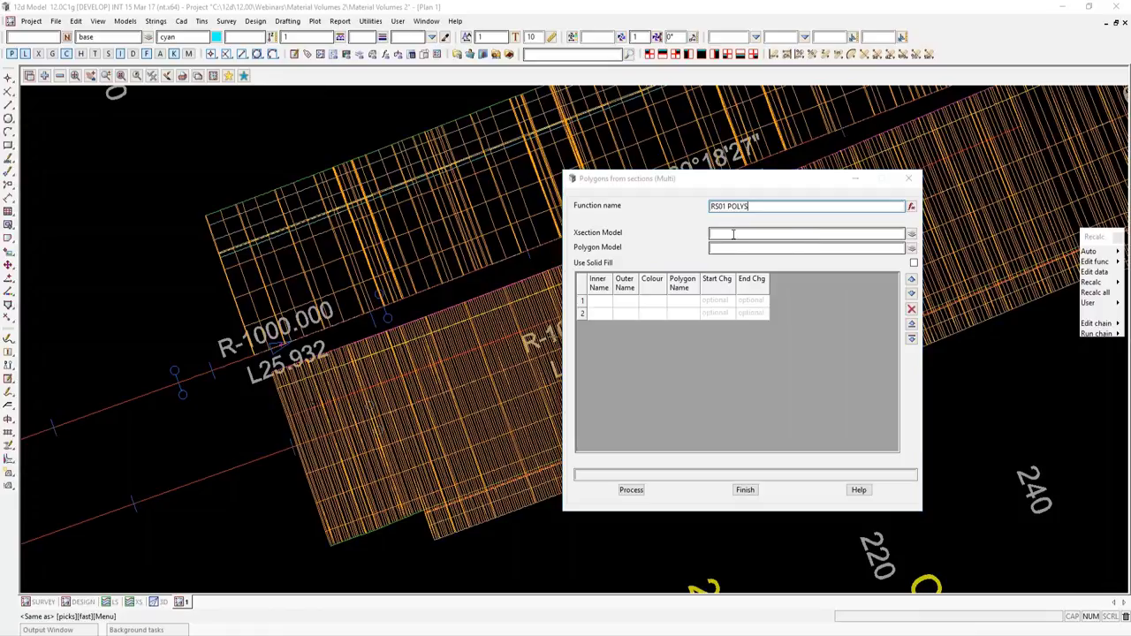
click(424, 220)
middle_click(424, 220)
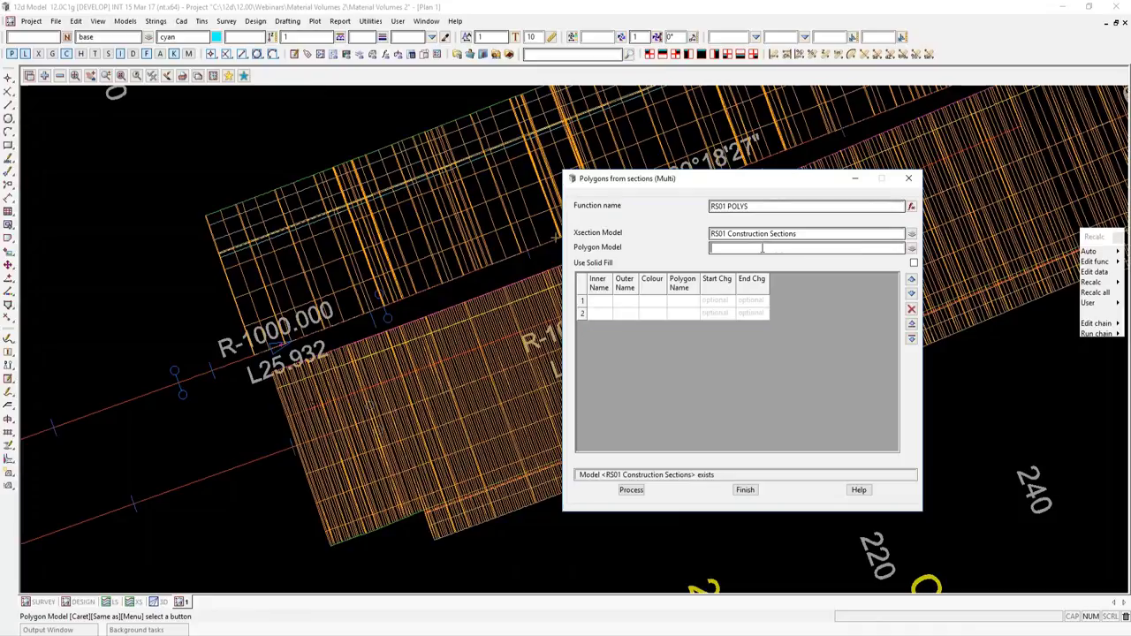
Set the polygon model to road polys and enable solid fill.
click(762, 248)
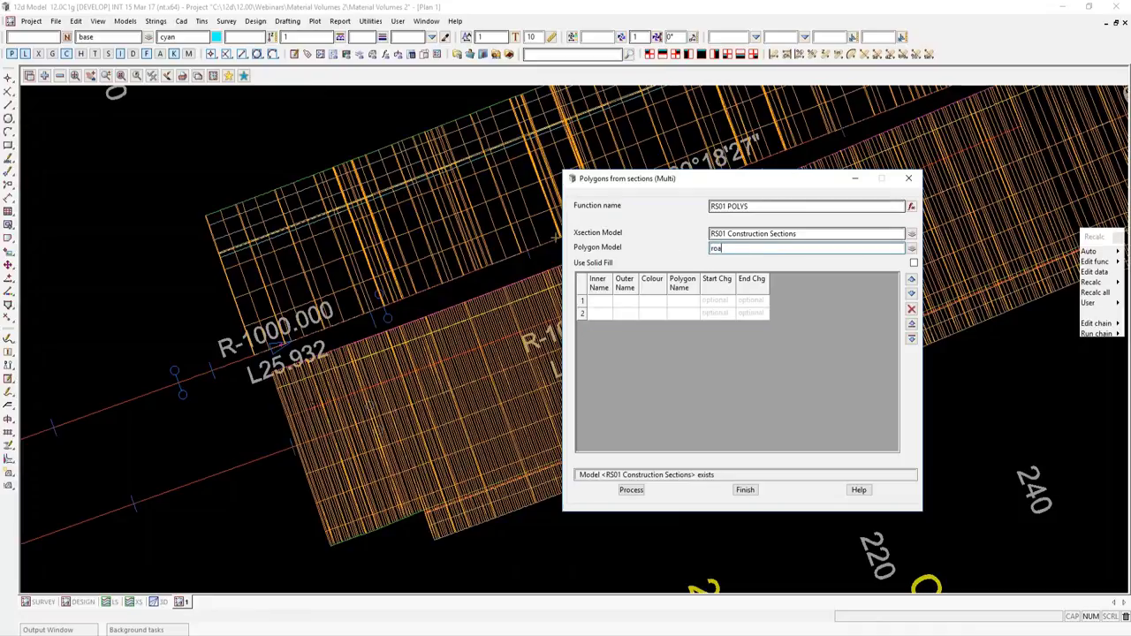
text(road polys)
click(757, 248)
click(756, 249)
click(756, 248)
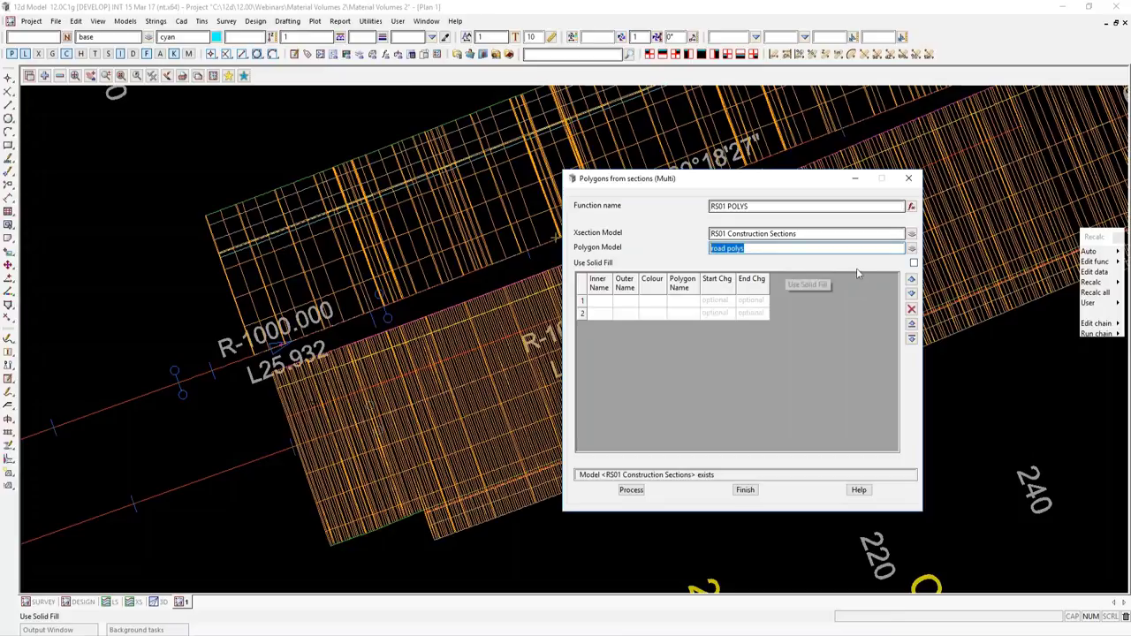
click(913, 264)
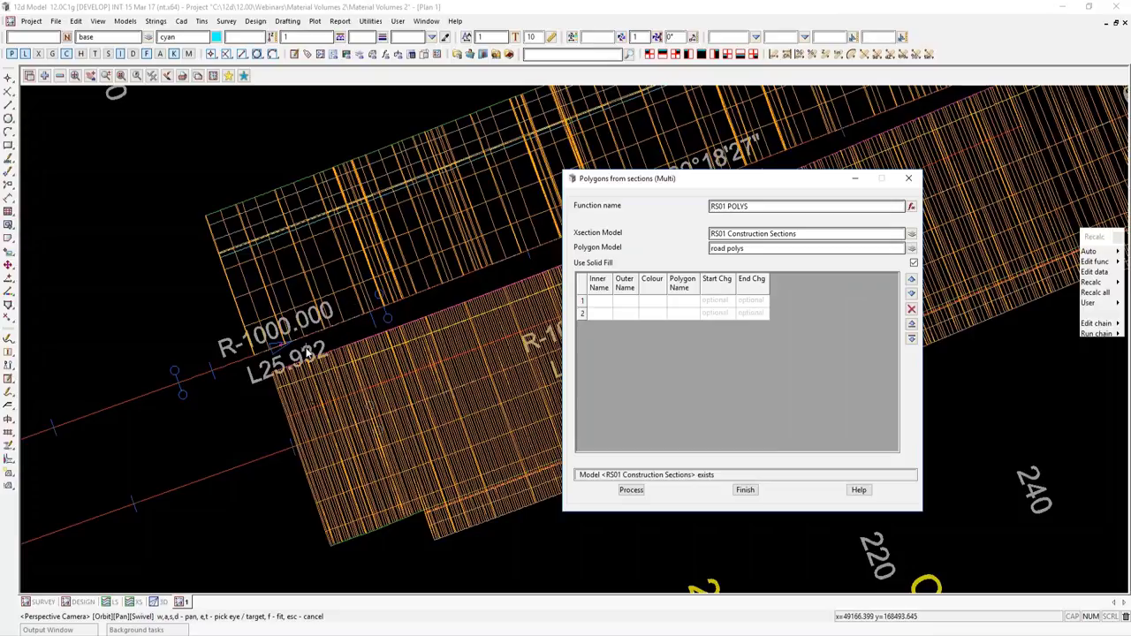
Set the first polygon row's inner name to MCE01 and outer name to KLL by picking those strings in plan.
scroll(318, 336, up, 1)
scroll(318, 337, up, 1)
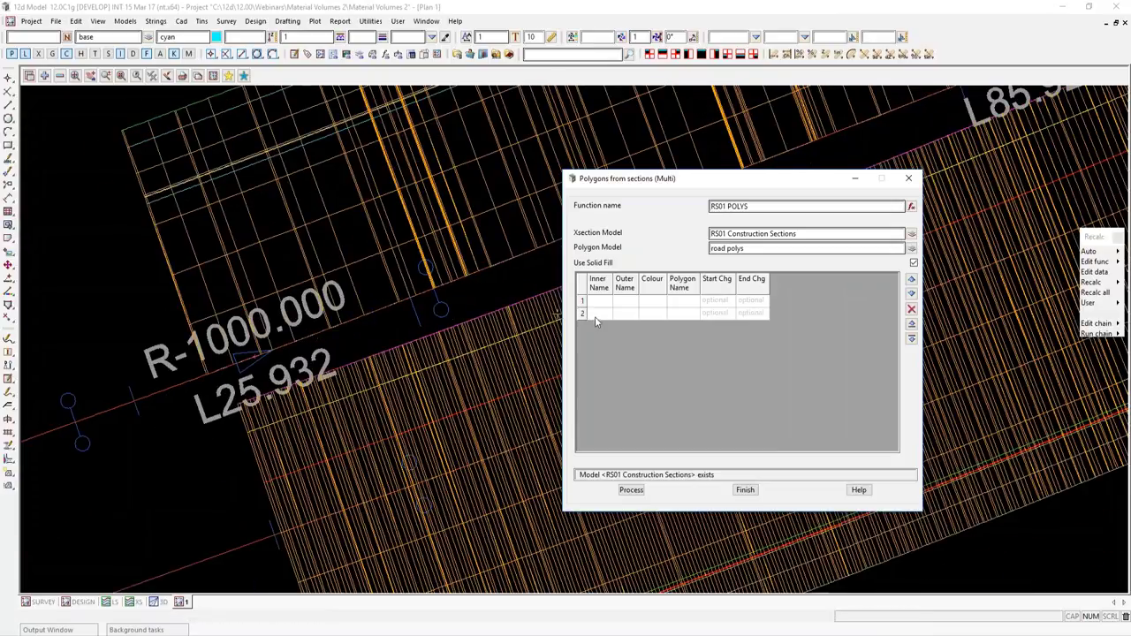
click(598, 302)
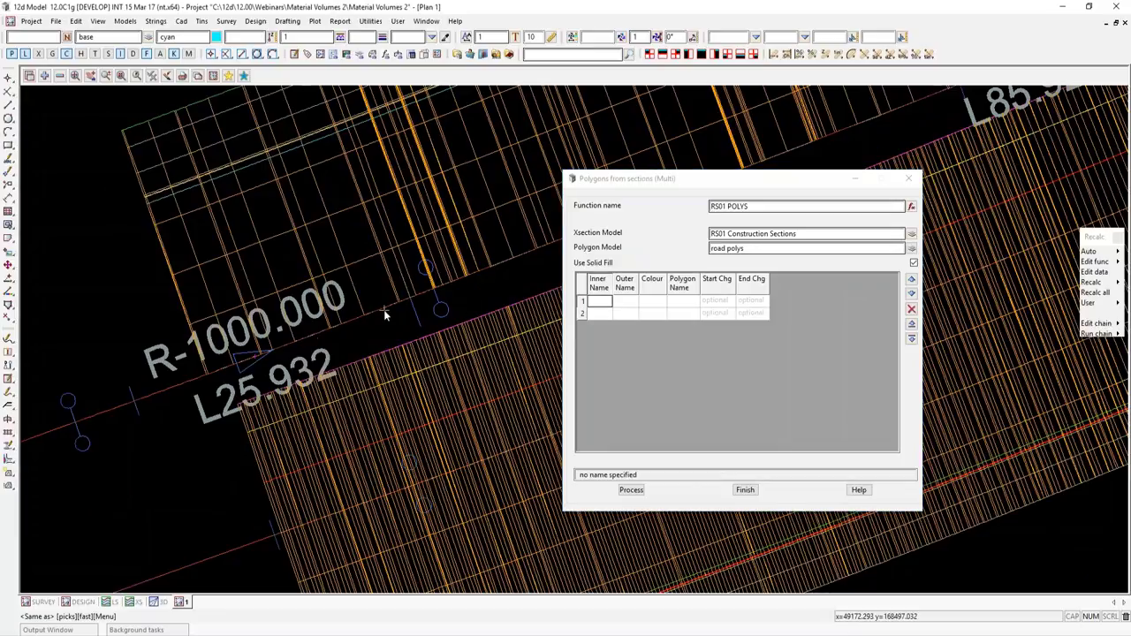
click(383, 309)
click(384, 309)
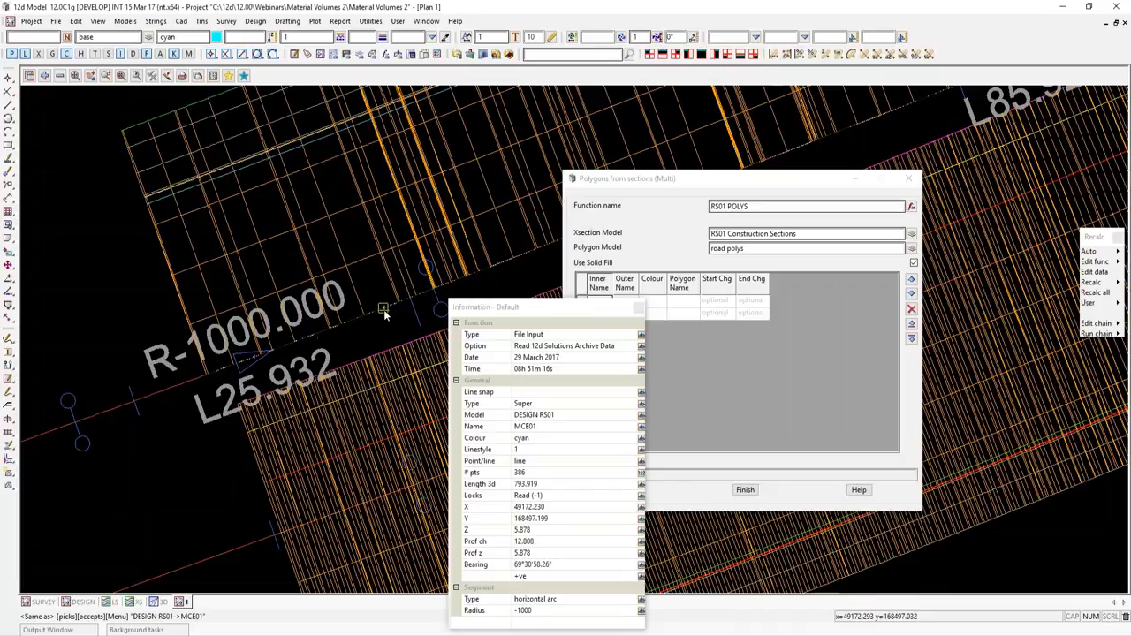
middle_click(383, 309)
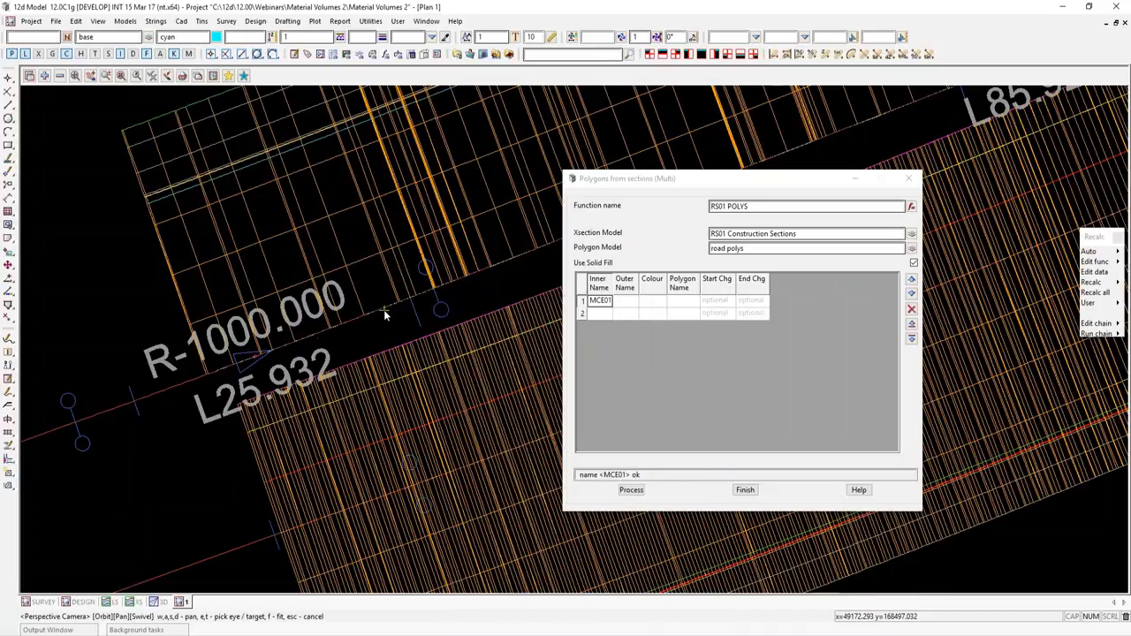
click(626, 304)
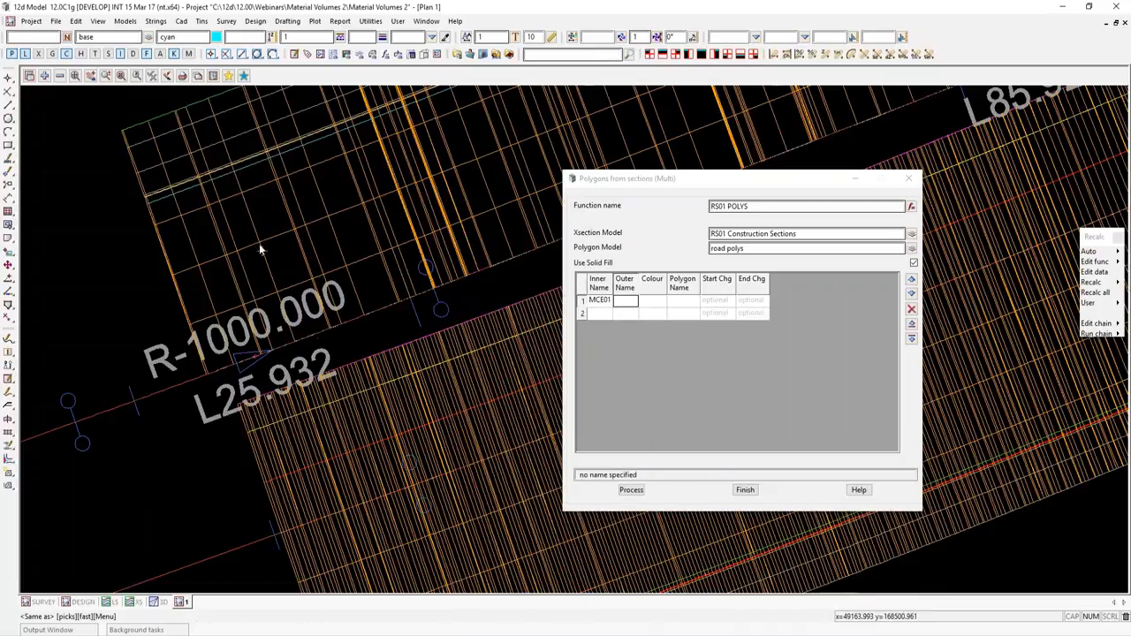
middle_click(252, 175)
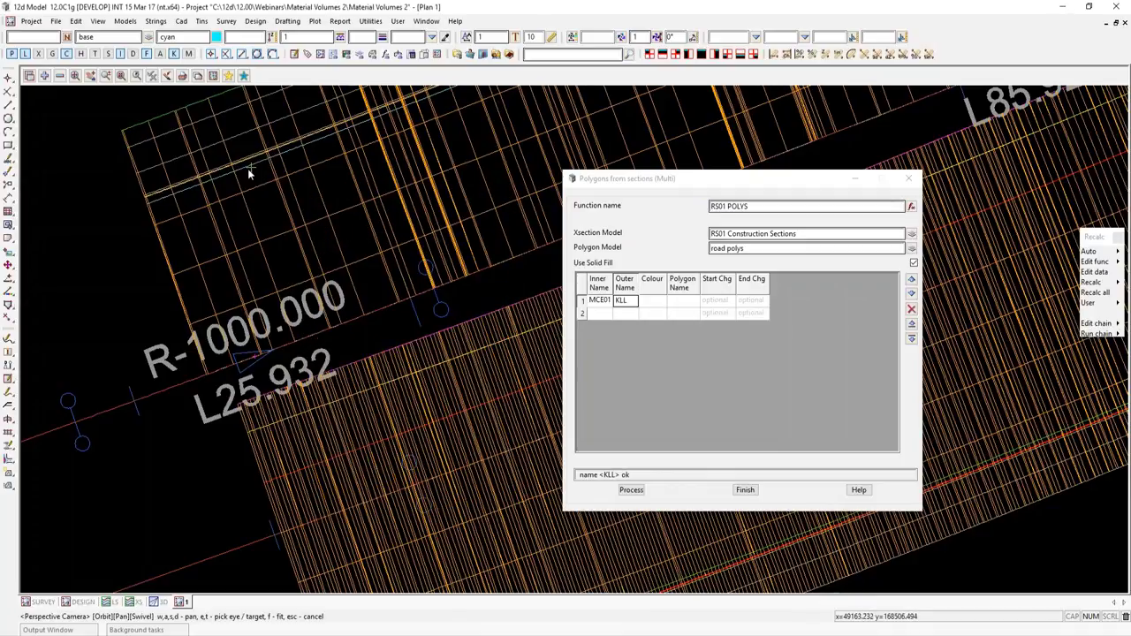
key(d)
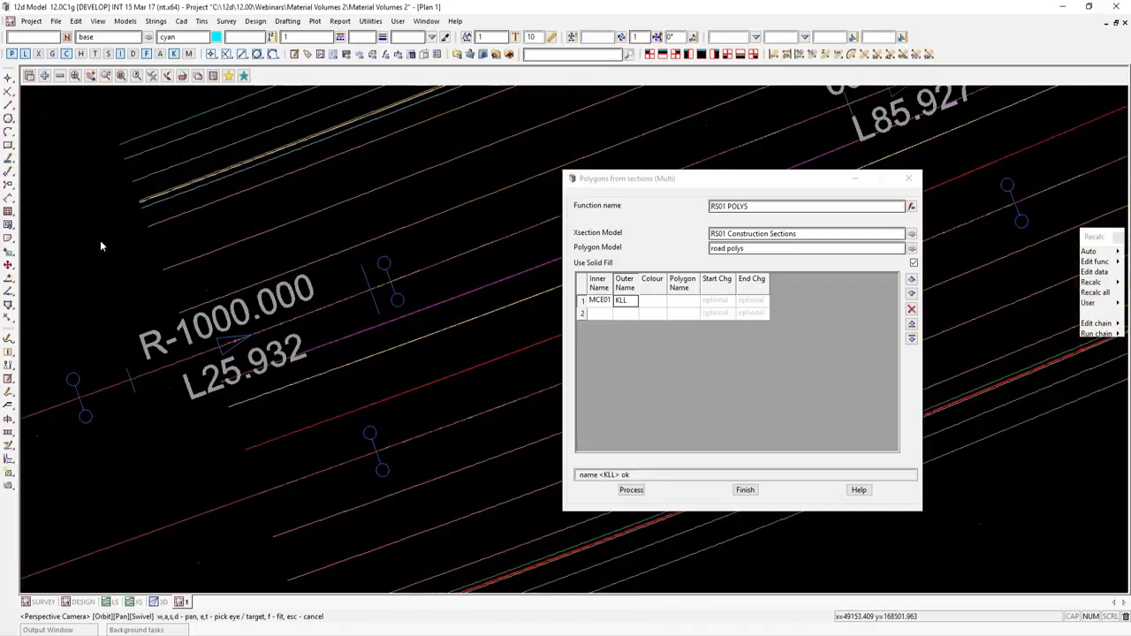
Give the first polygon row the colour red, the name poly and a start chainage of 0.
scroll(98, 243, down, 3)
click(647, 301)
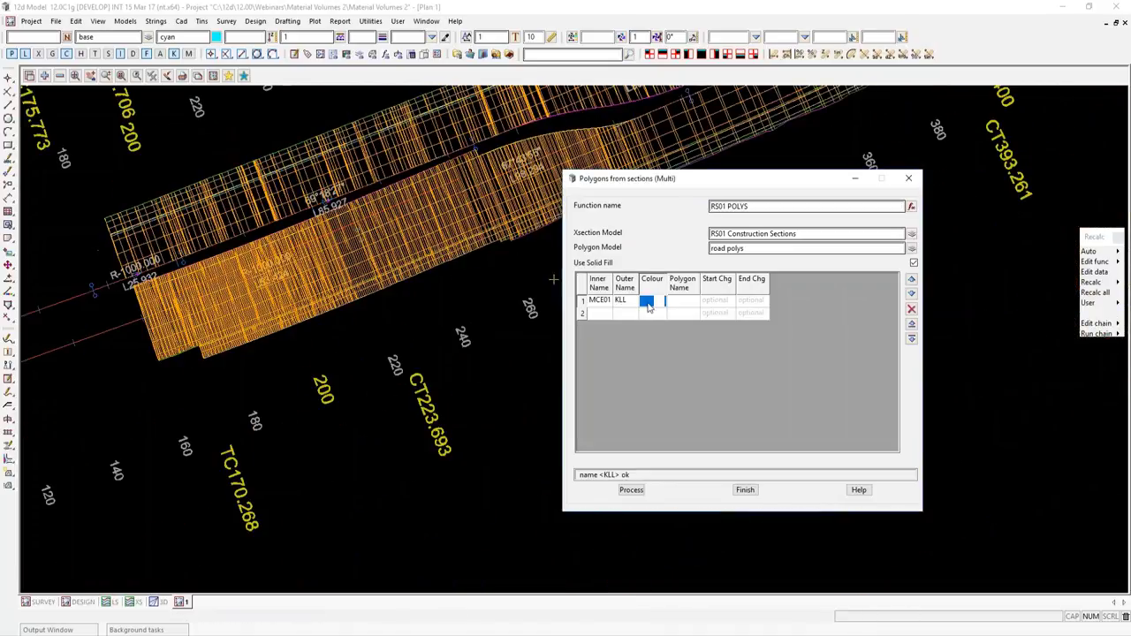
text(red)
click(682, 303)
text(p)
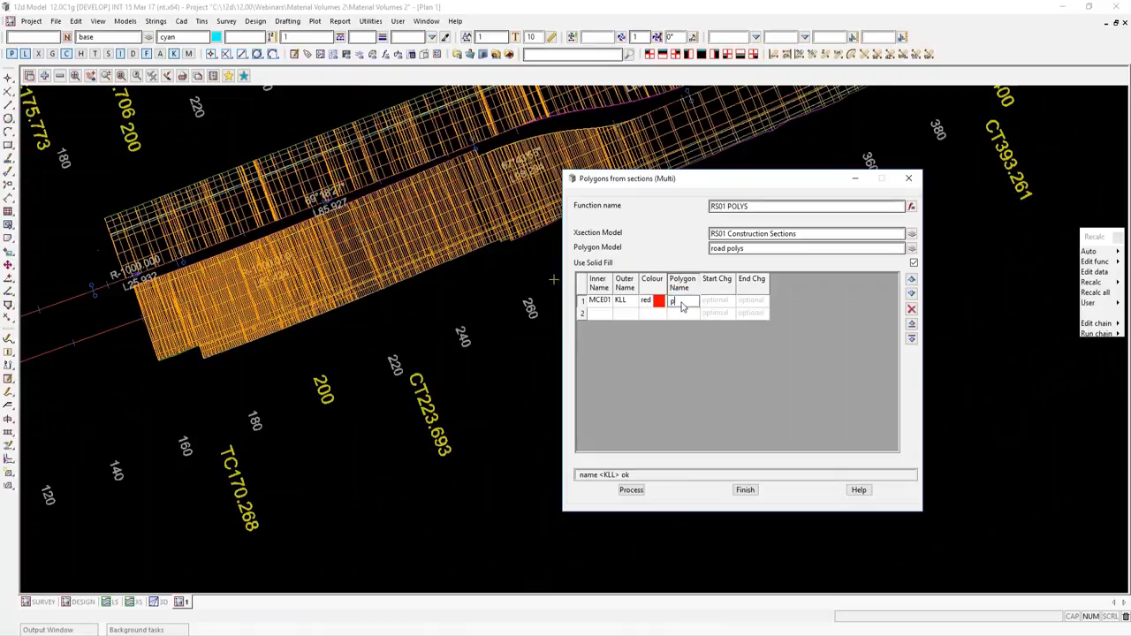
text(oly)
click(728, 303)
text(0)
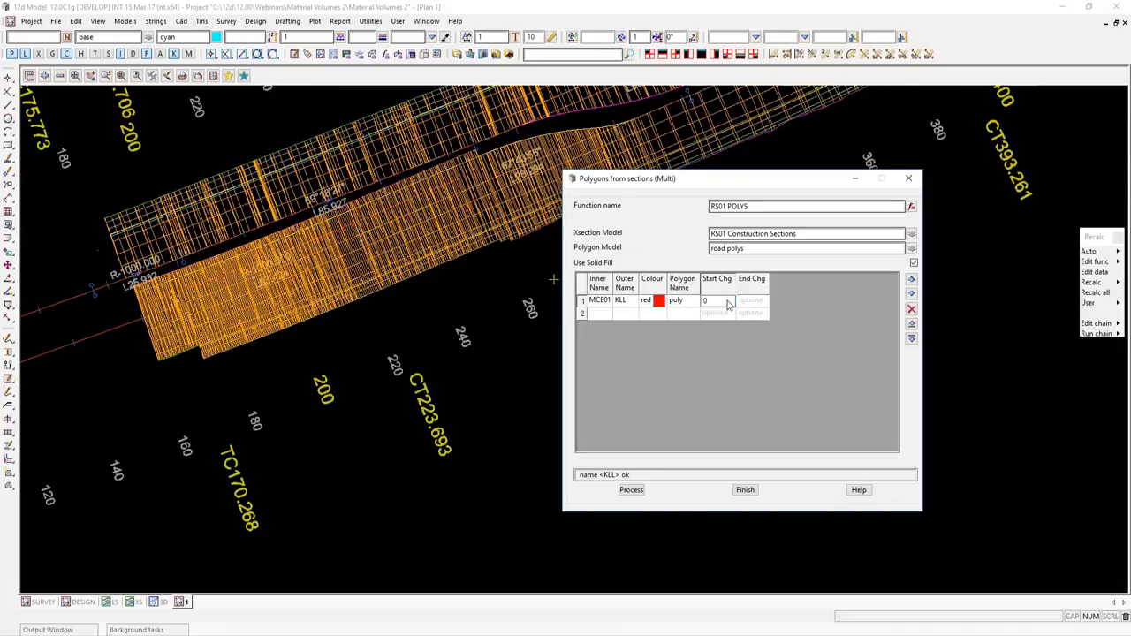
Set the first row's end chainage to 300, process the polygons and add the road polys model to plan view 1.
click(222, 387)
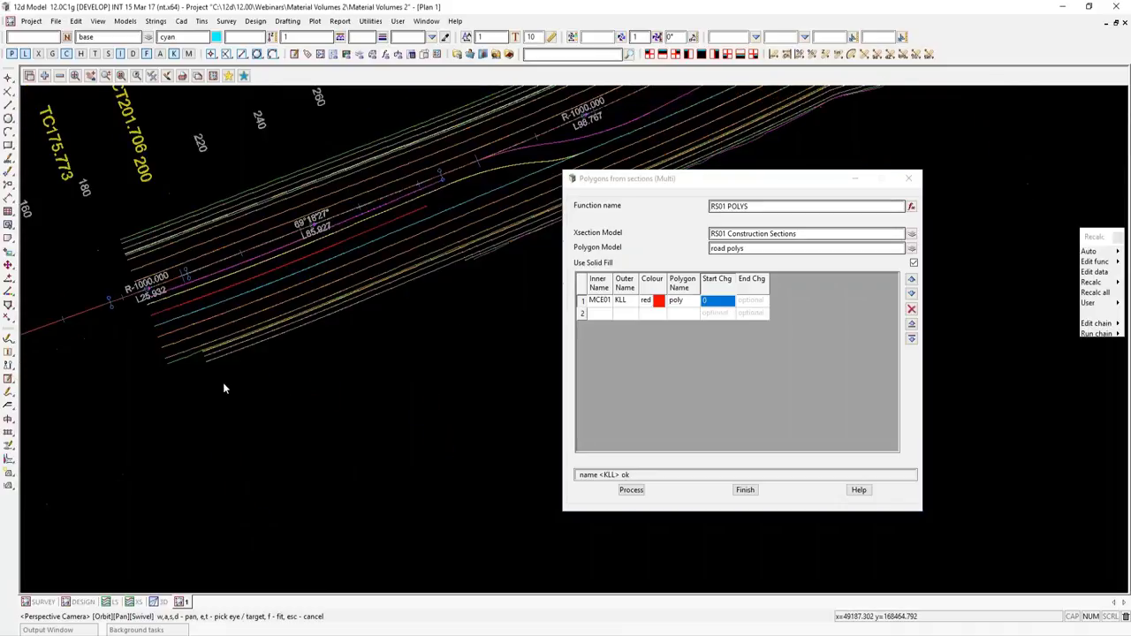
scroll(222, 382, down, 3)
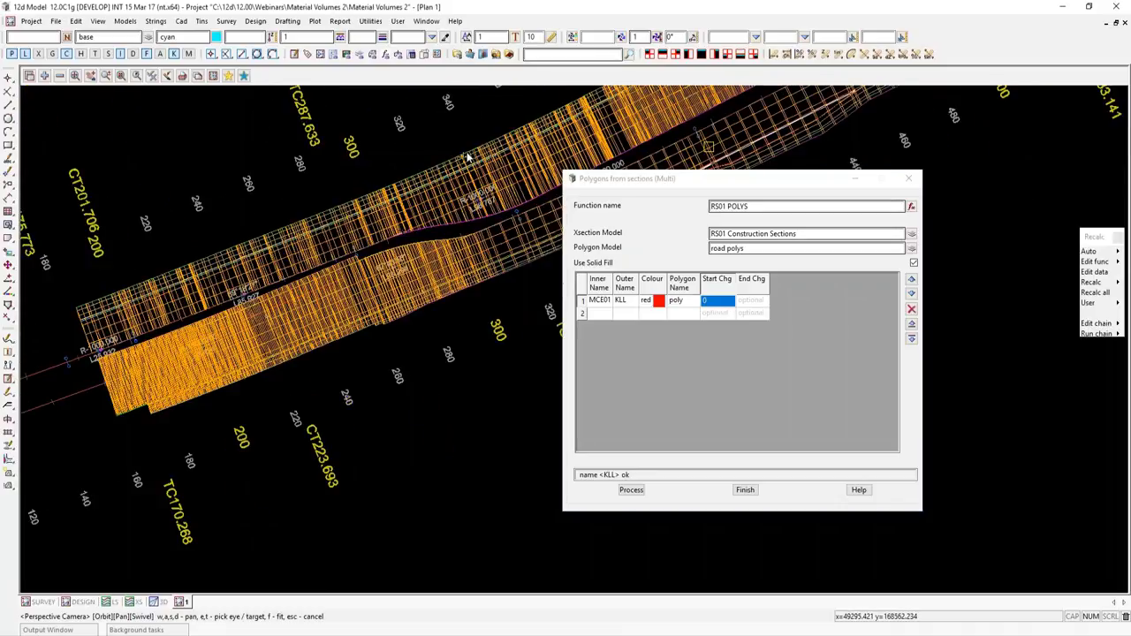
scroll(468, 158, up, 3)
click(751, 301)
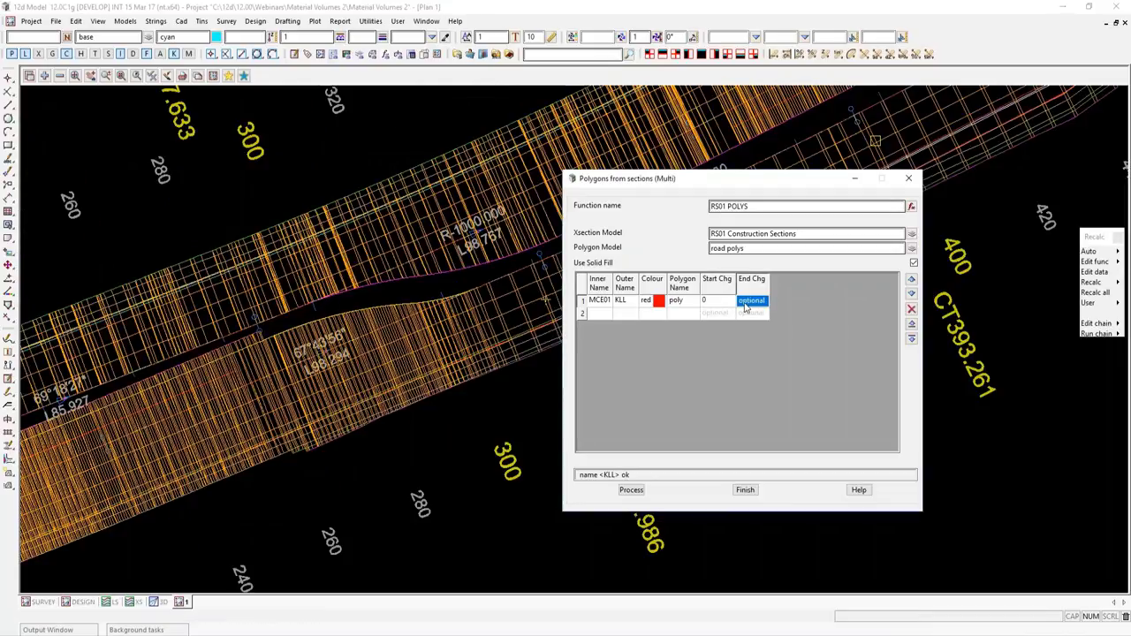
text(300)
click(640, 493)
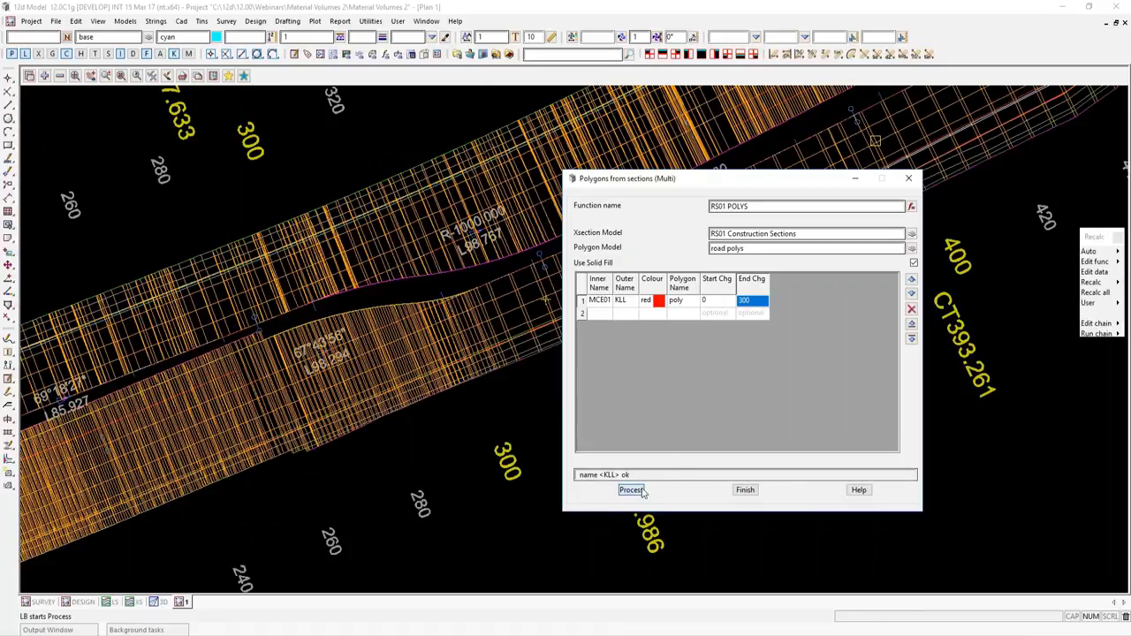
click(44, 77)
double_click(79, 152)
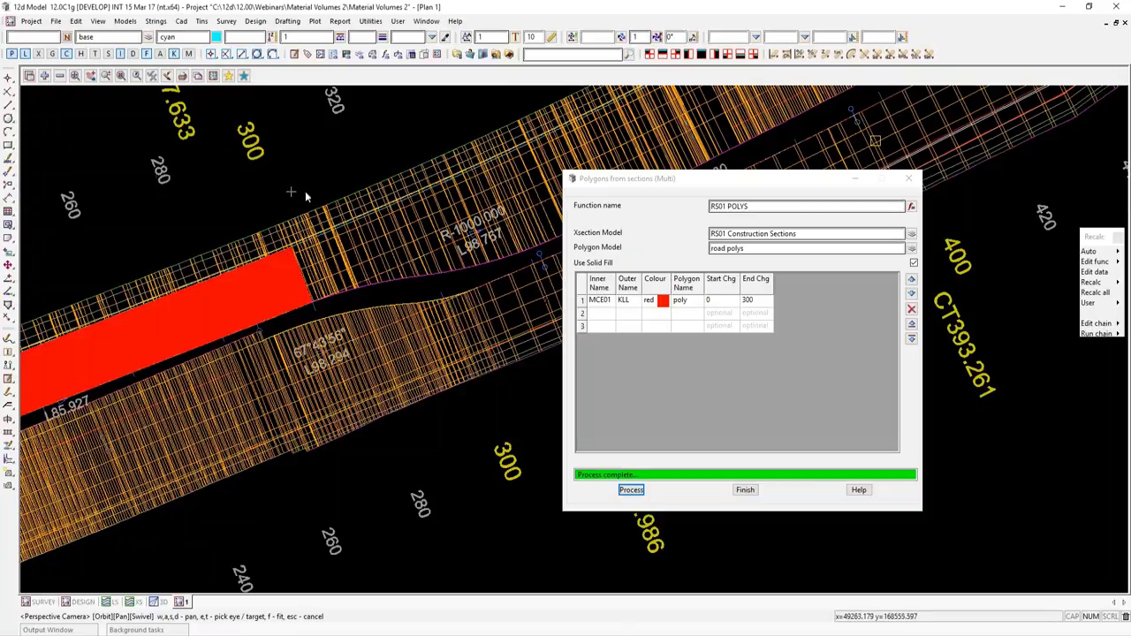
Duplicate the first polygon row, MCE01 to KLL, into the second row of the table.
scroll(329, 201, down, 5)
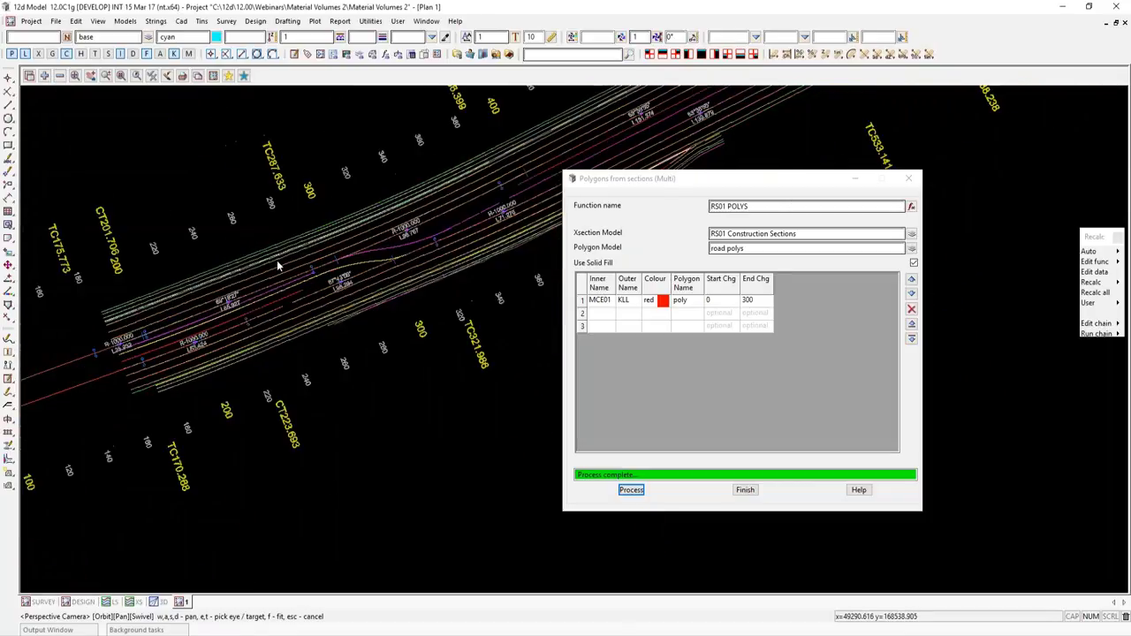
scroll(327, 270, down, 1)
scroll(326, 269, up, 2)
click(581, 302)
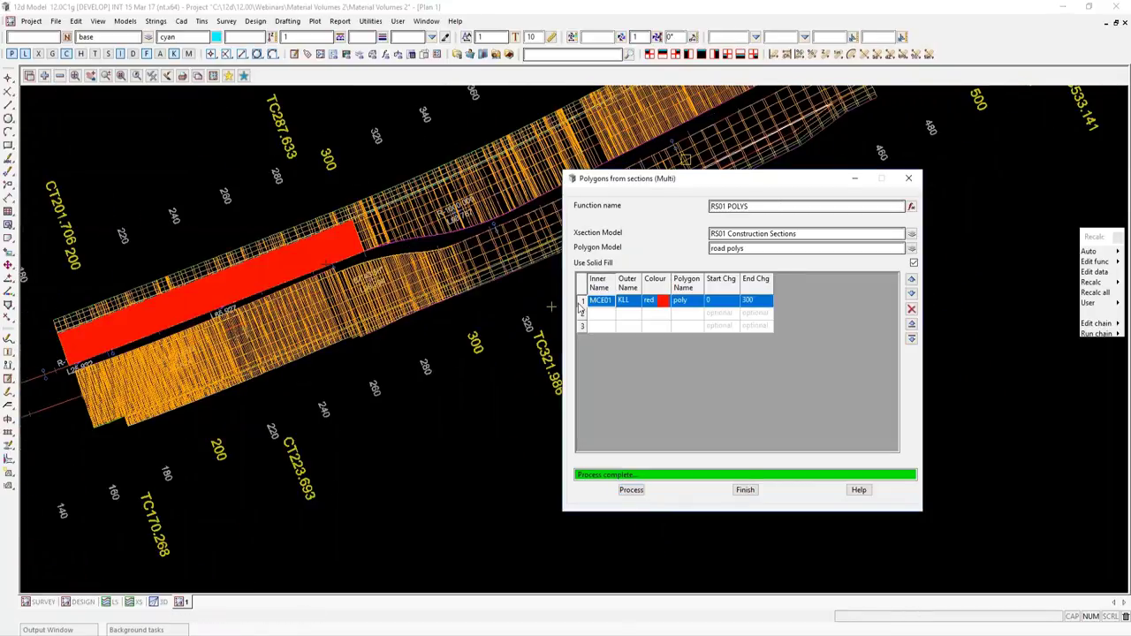
click(600, 314)
text(MCE01	KLL	red	poly	0	300)
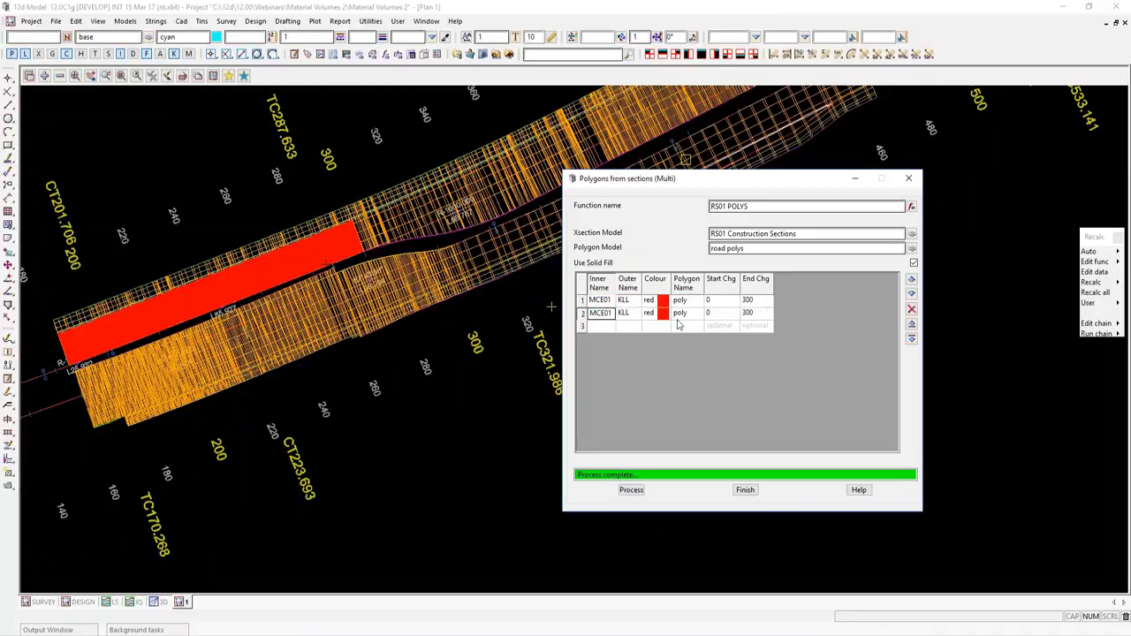
Set the second row to start chainage 30, end chainage 400 and colour blue, and process the polygons.
click(719, 317)
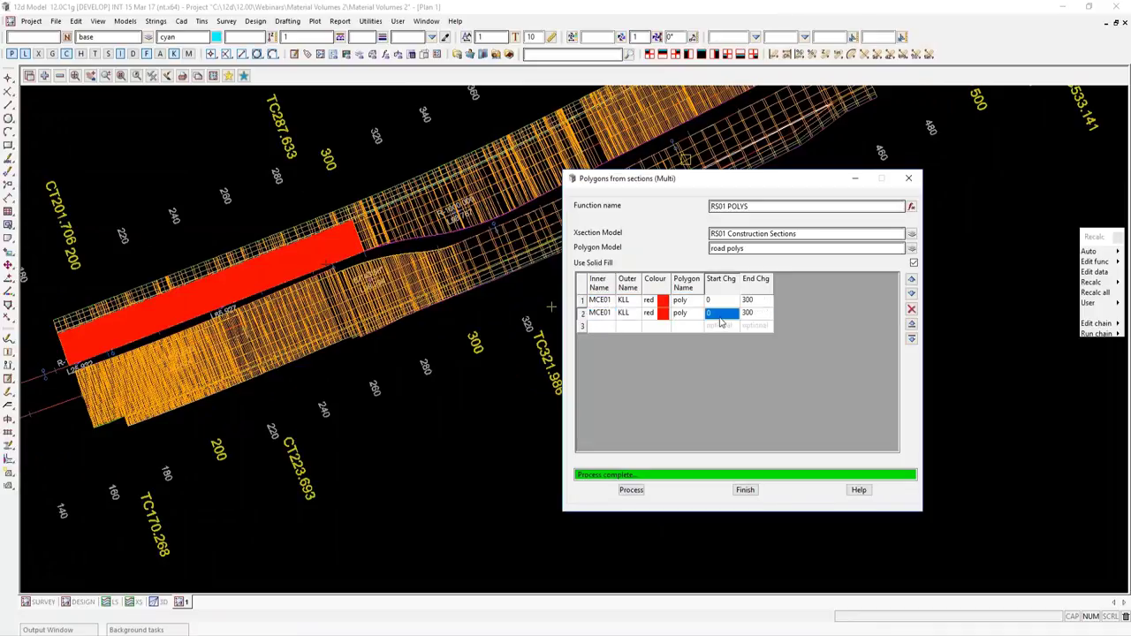
text(30)
click(755, 318)
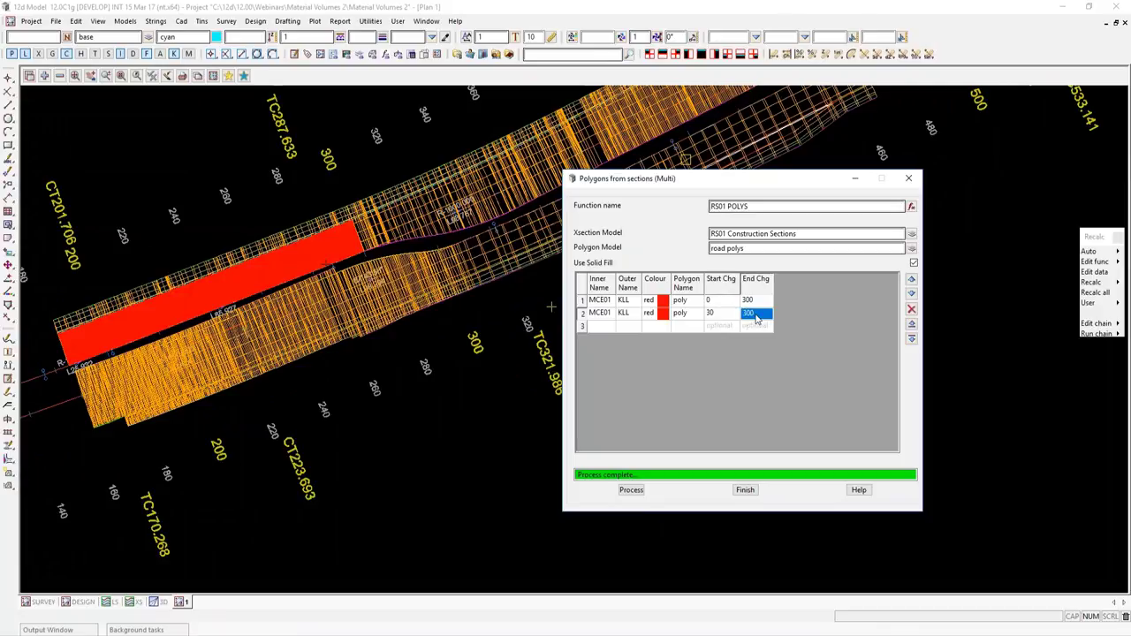
text(400)
click(661, 317)
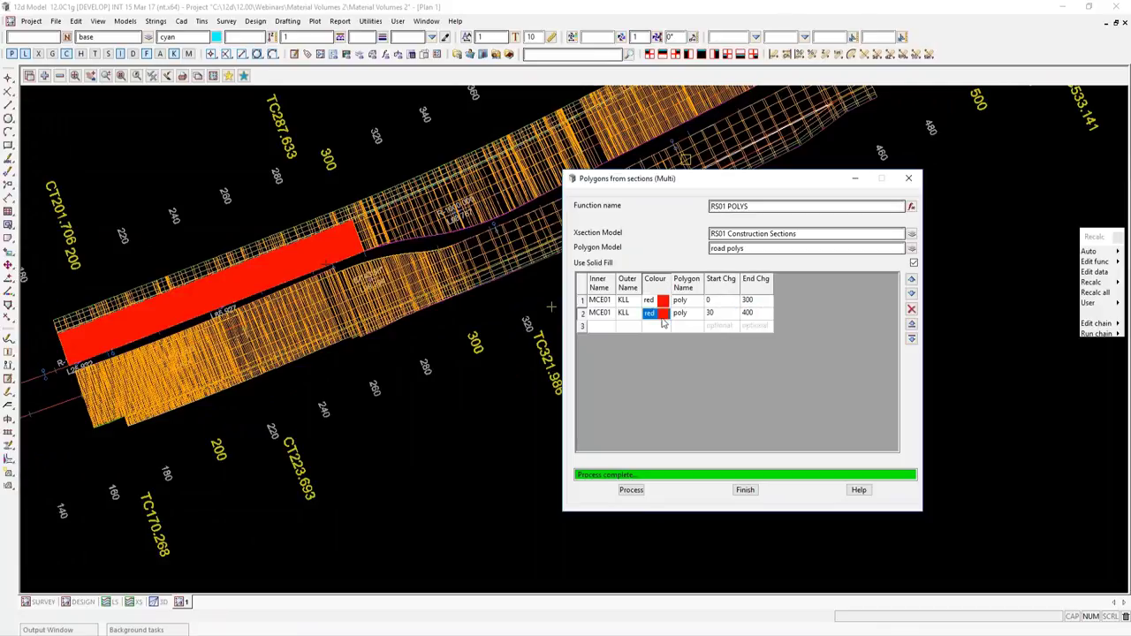
text(blue)
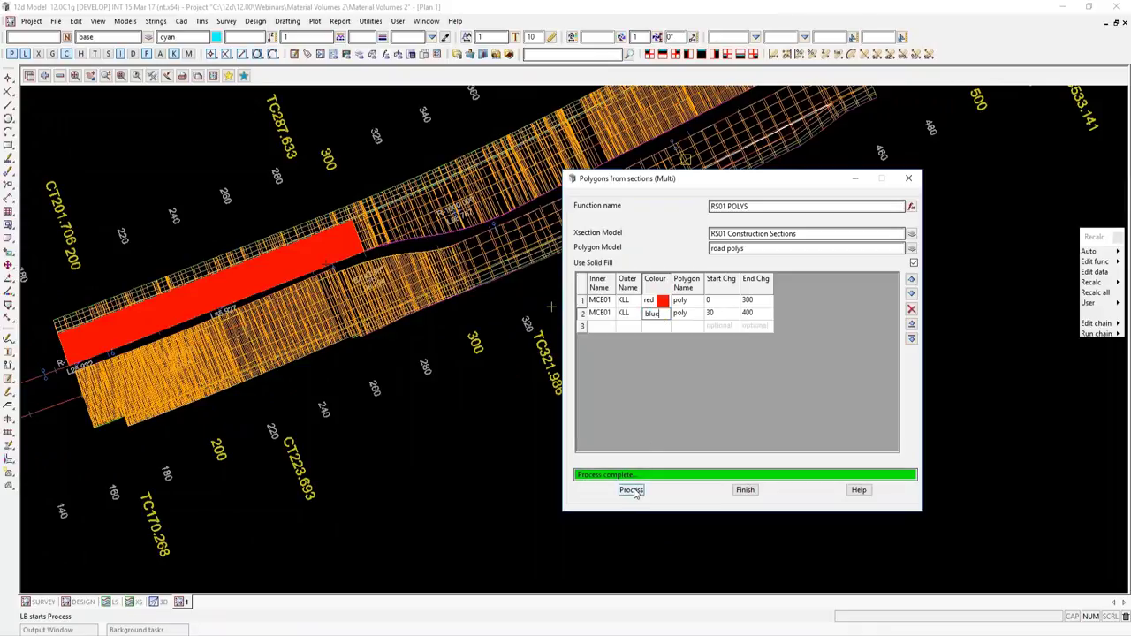
click(629, 491)
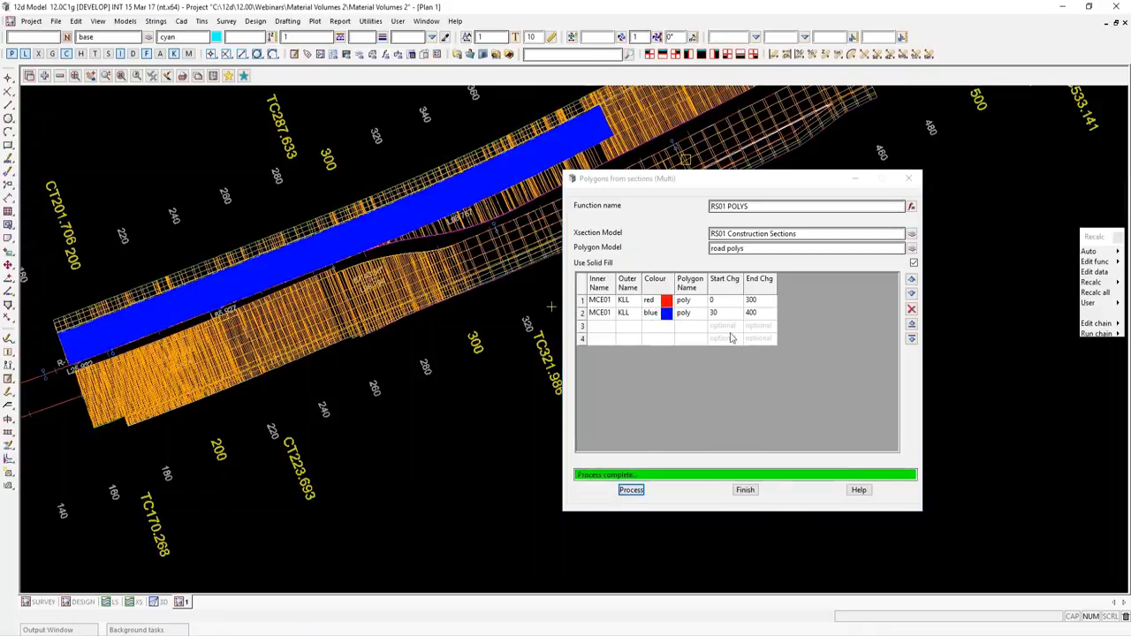
Correct the second row's start chainage to 300 and reprocess the polygons.
click(724, 312)
text(300)
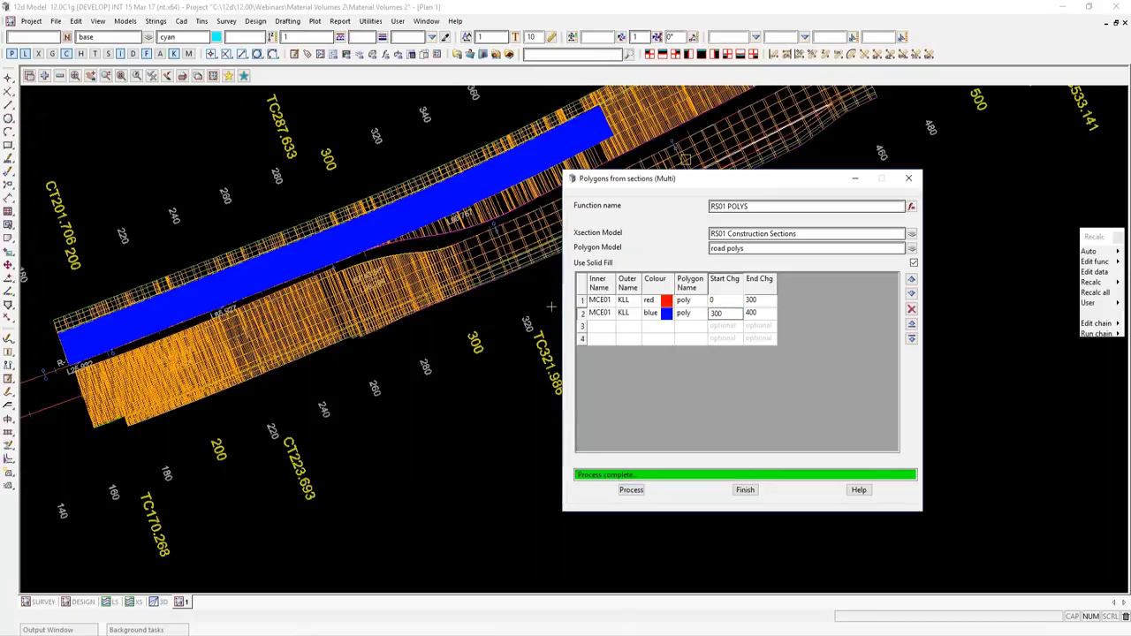
click(631, 490)
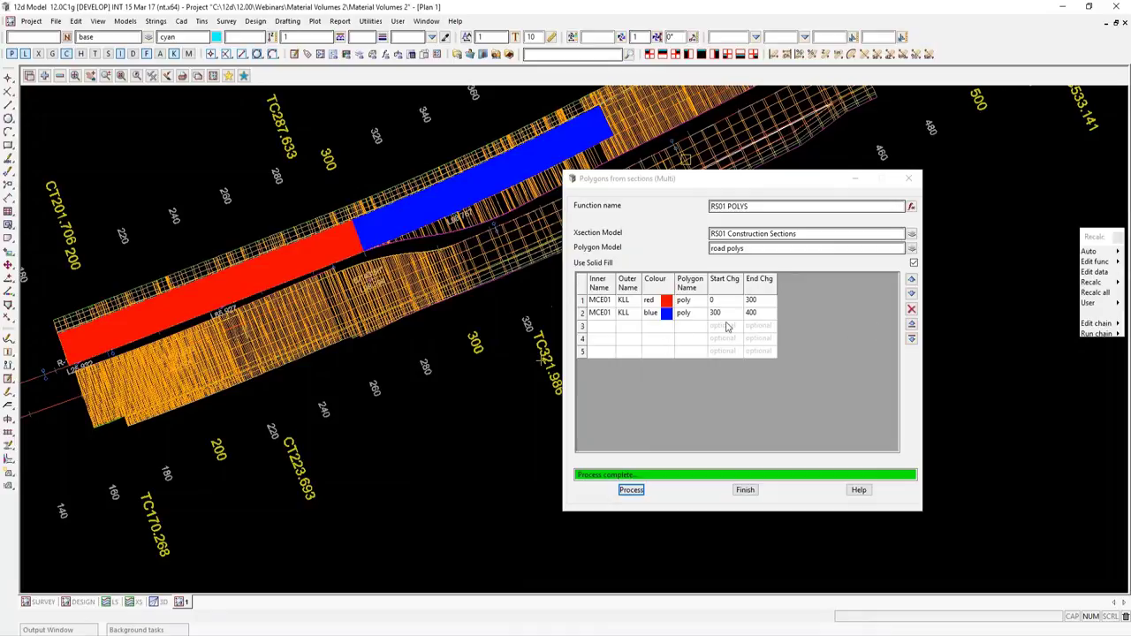
Add a third red polygon row copied from the first, set its chainages to 400 and 9999, and process the polygons.
scroll(319, 471, down, 2)
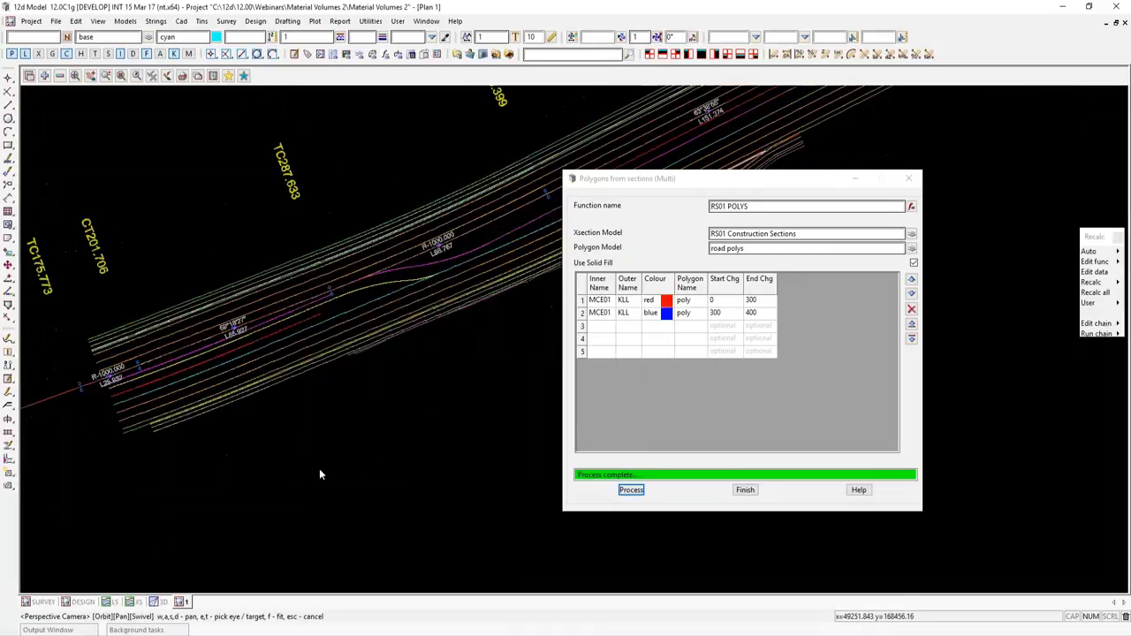
scroll(310, 474, down, 1)
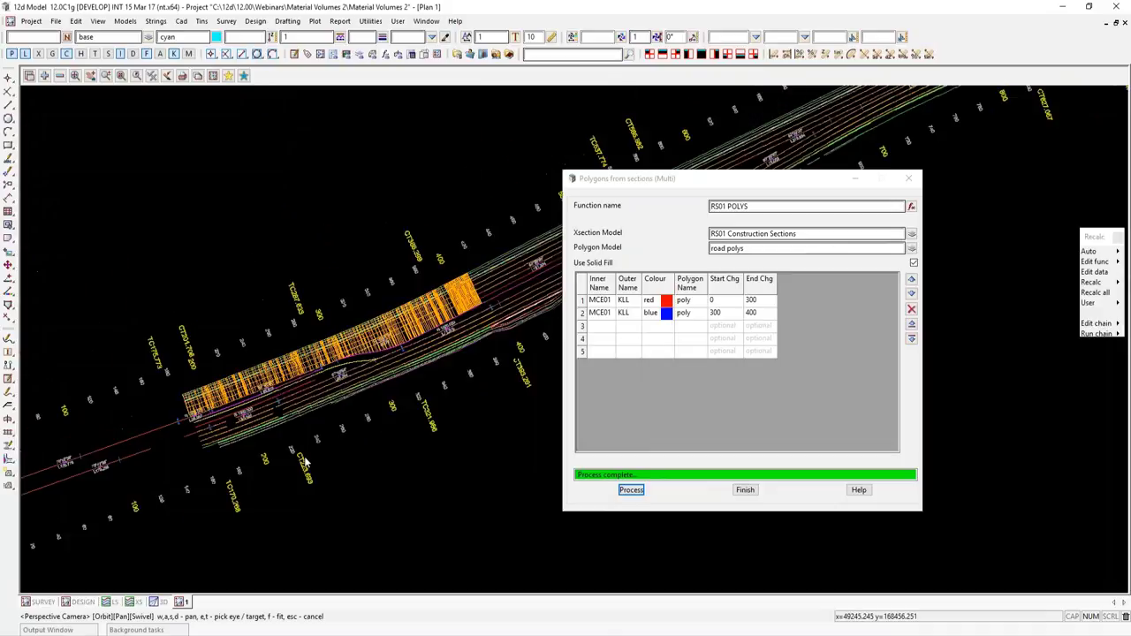
click(599, 329)
text(MCE01	KLL	red	poly	0	300)
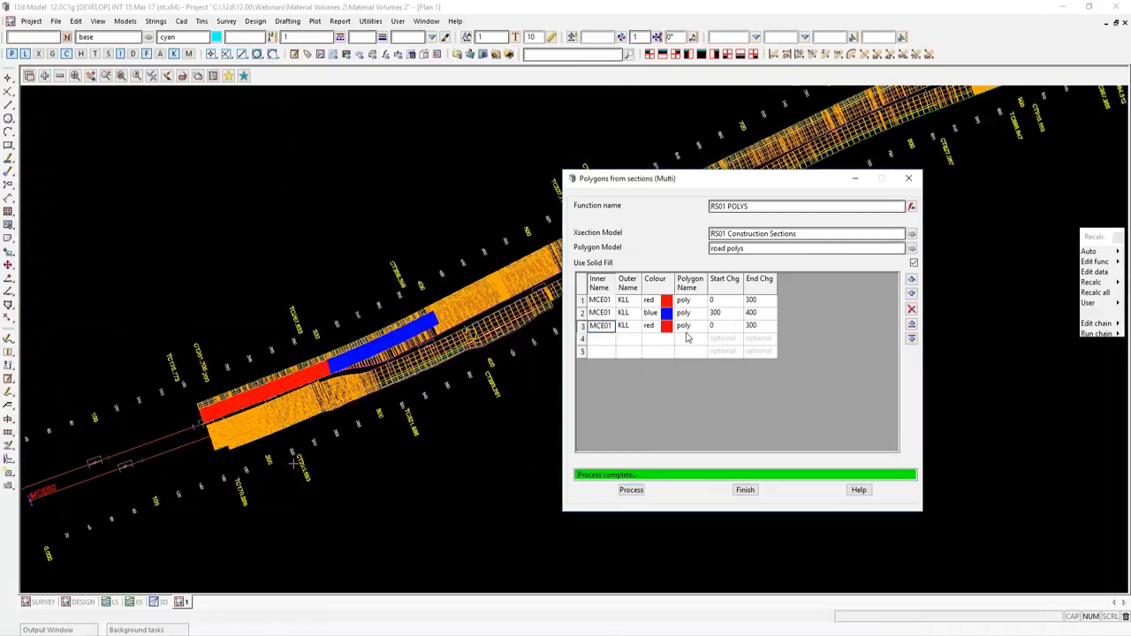
click(722, 328)
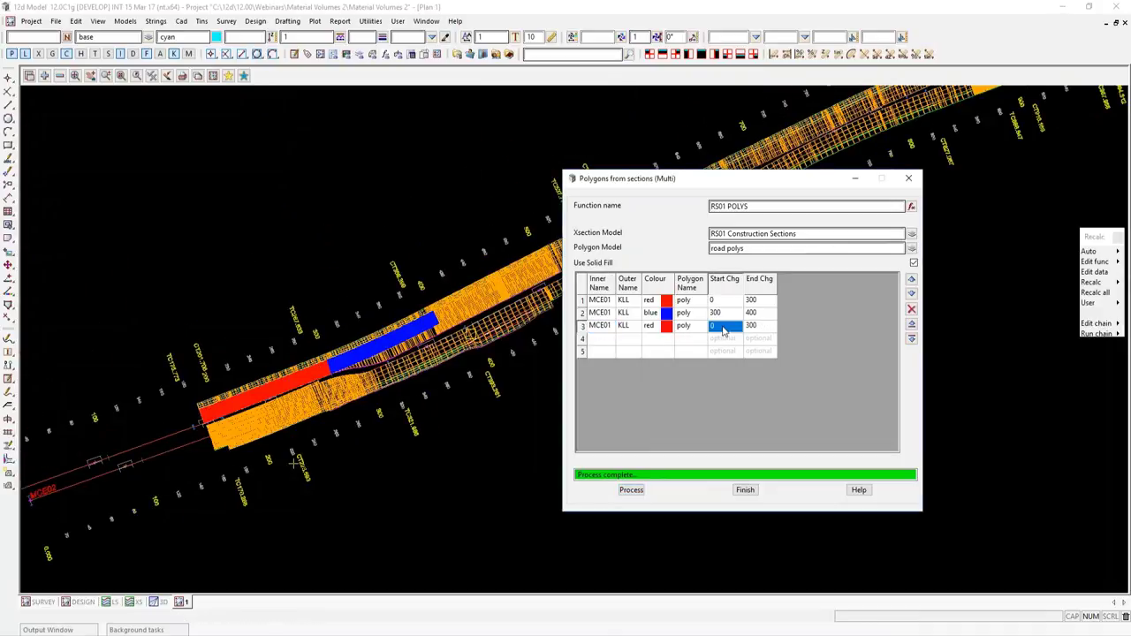
text(400)
click(765, 328)
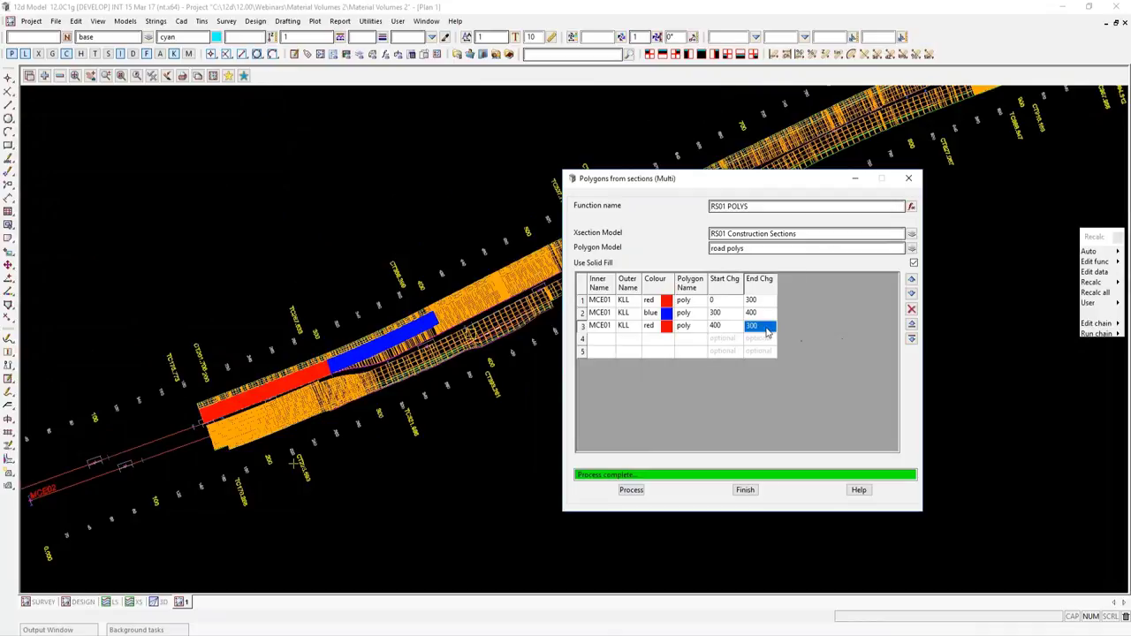
text(9999)
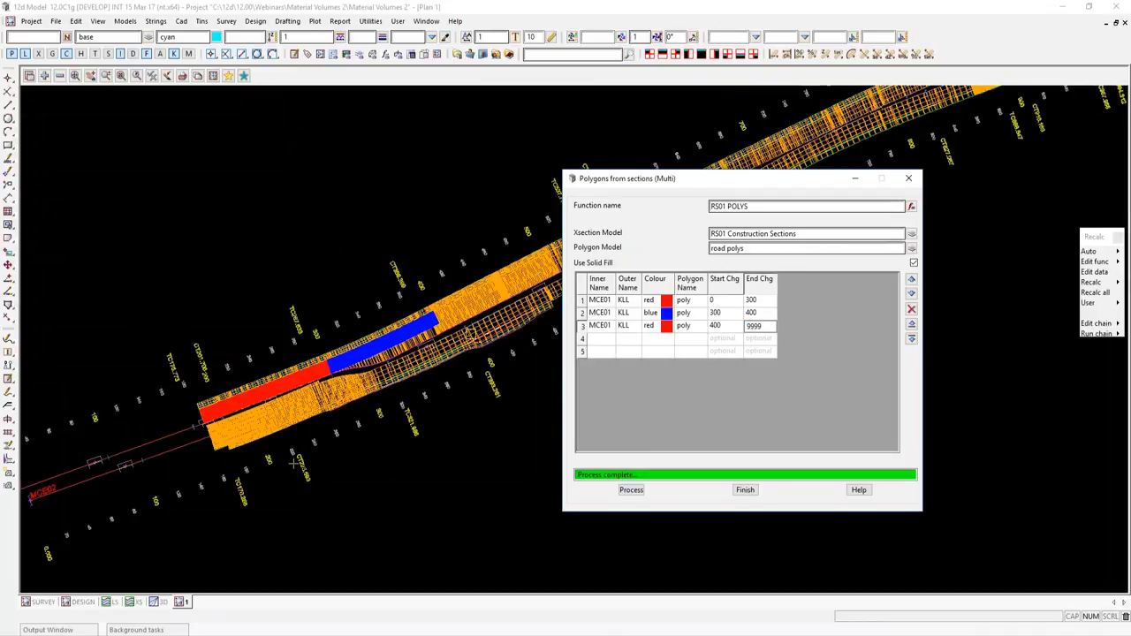
click(630, 490)
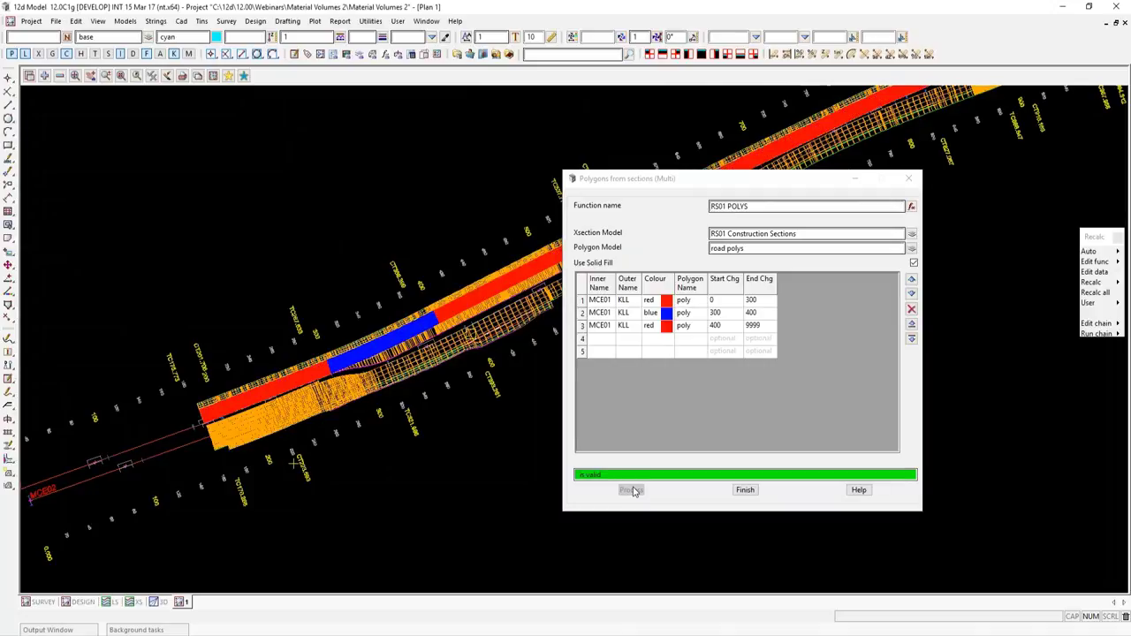
Fit both roads in plan view 1 and place the dialog clear of them to check the polygons' full extent.
drag(715, 179, 913, 291)
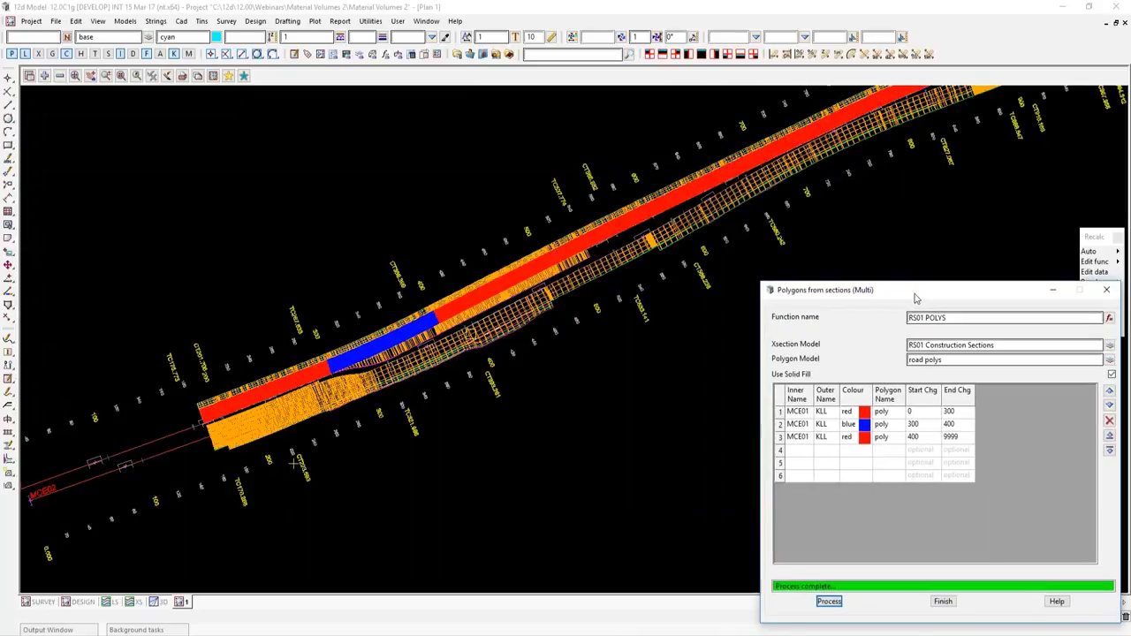
key(f)
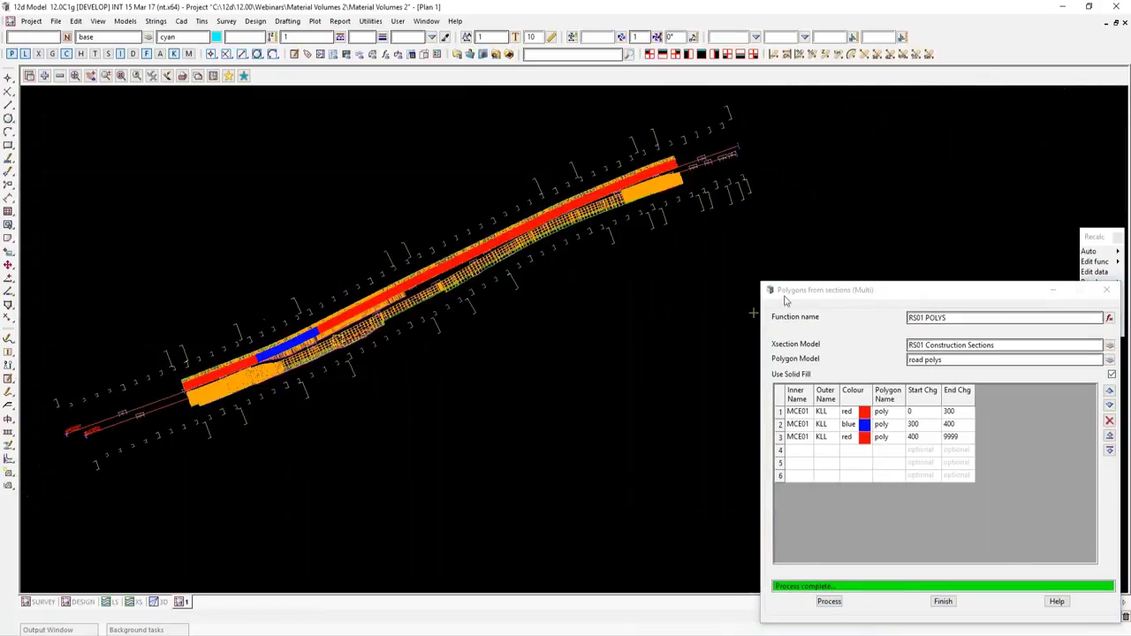
click(790, 290)
drag(791, 289, 716, 182)
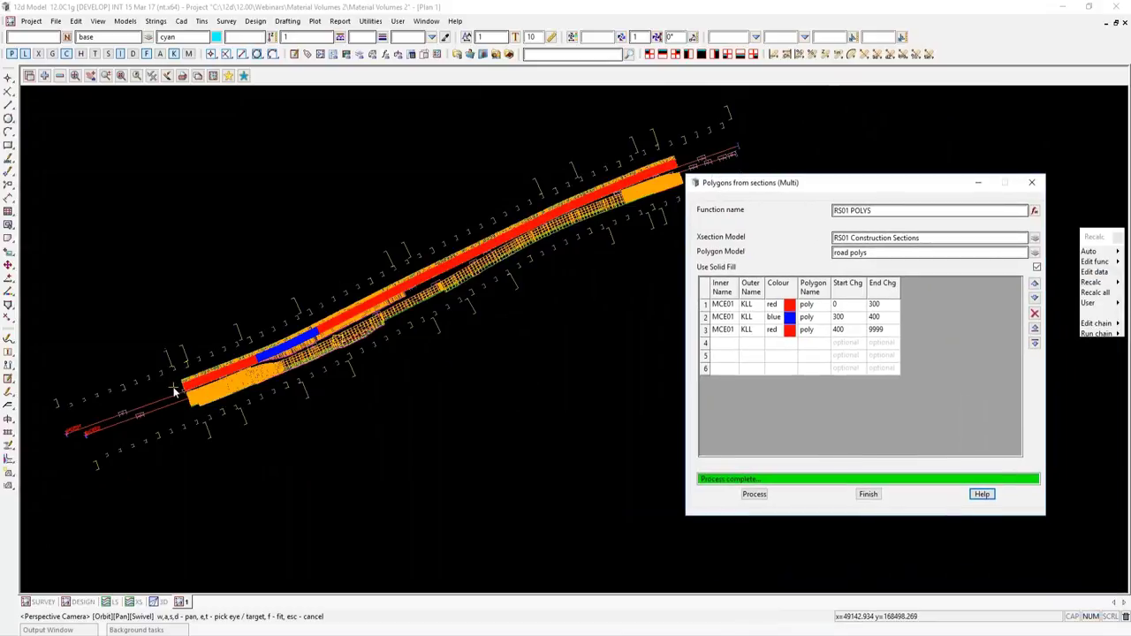
In the fourth polygon row, pick the KLR string as the inner name and MCE01 as the outer name.
scroll(321, 346, up, 3)
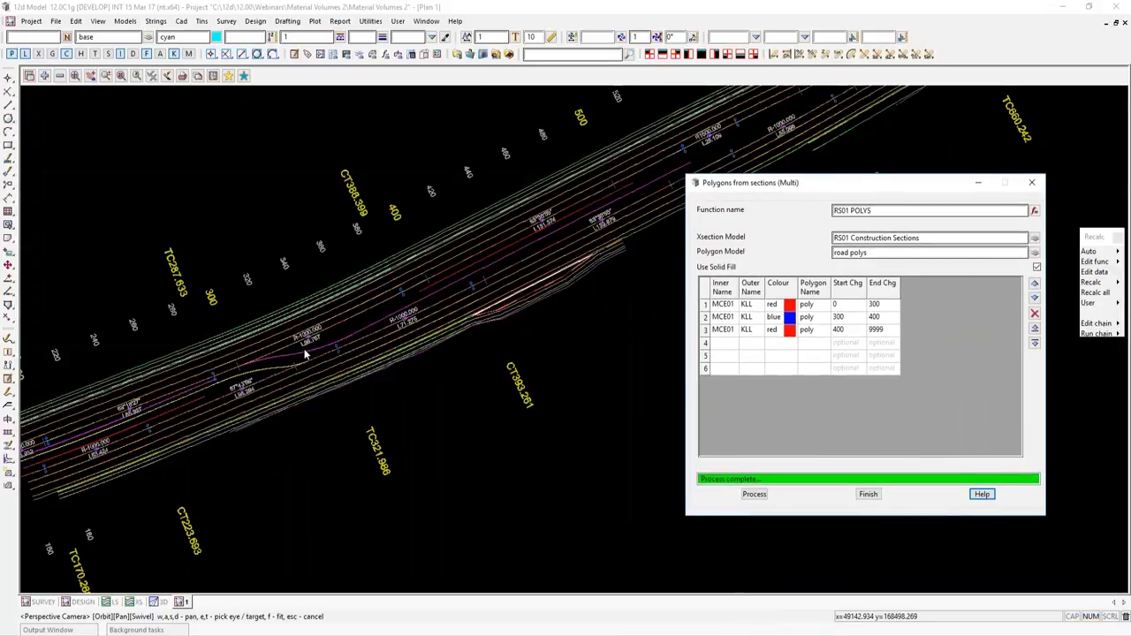
scroll(282, 354, up, 2)
scroll(288, 342, up, 3)
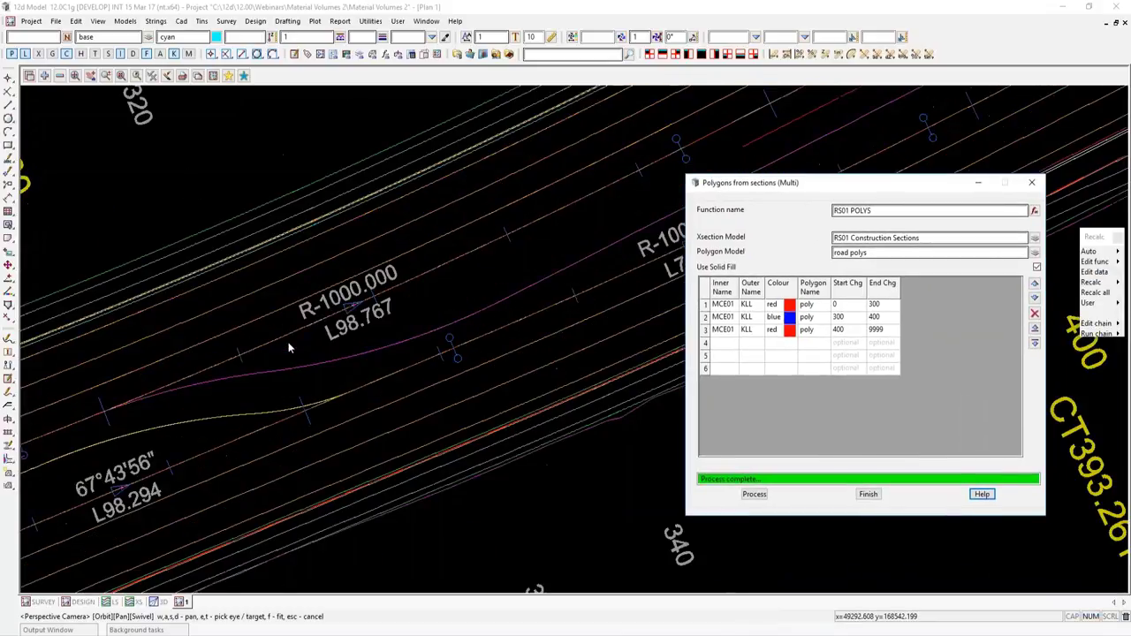
click(626, 377)
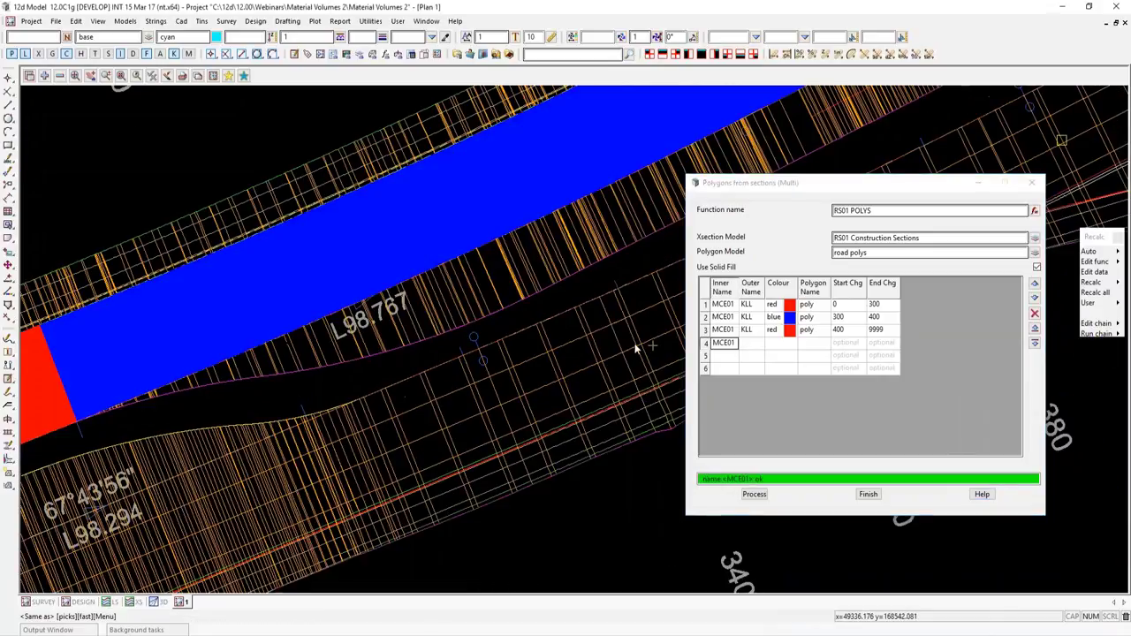
click(517, 308)
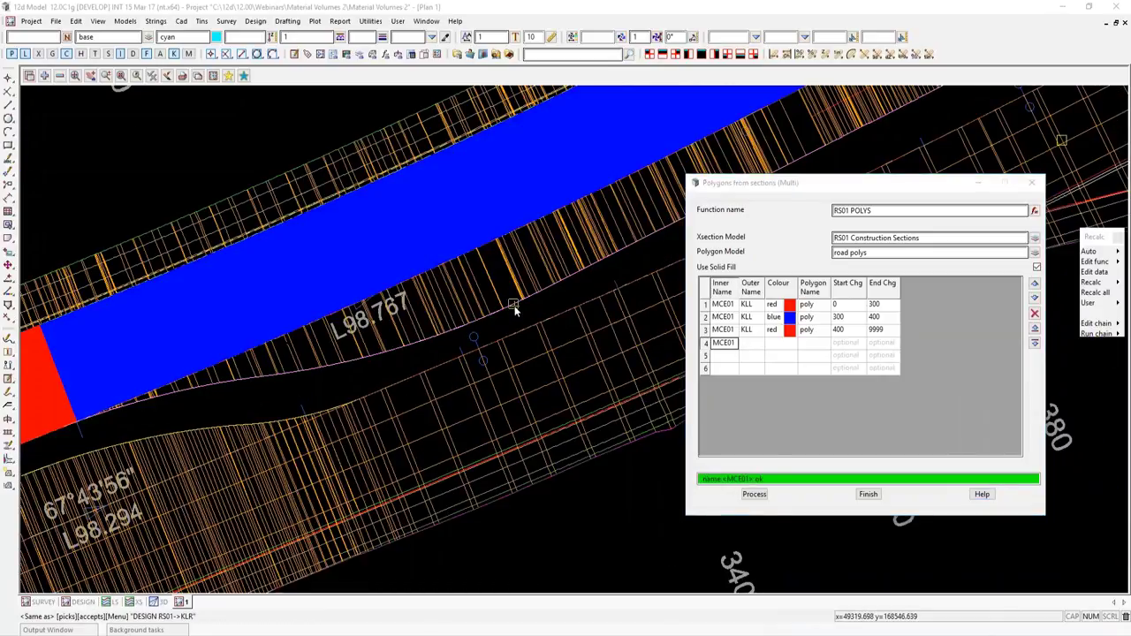
click(678, 338)
click(747, 345)
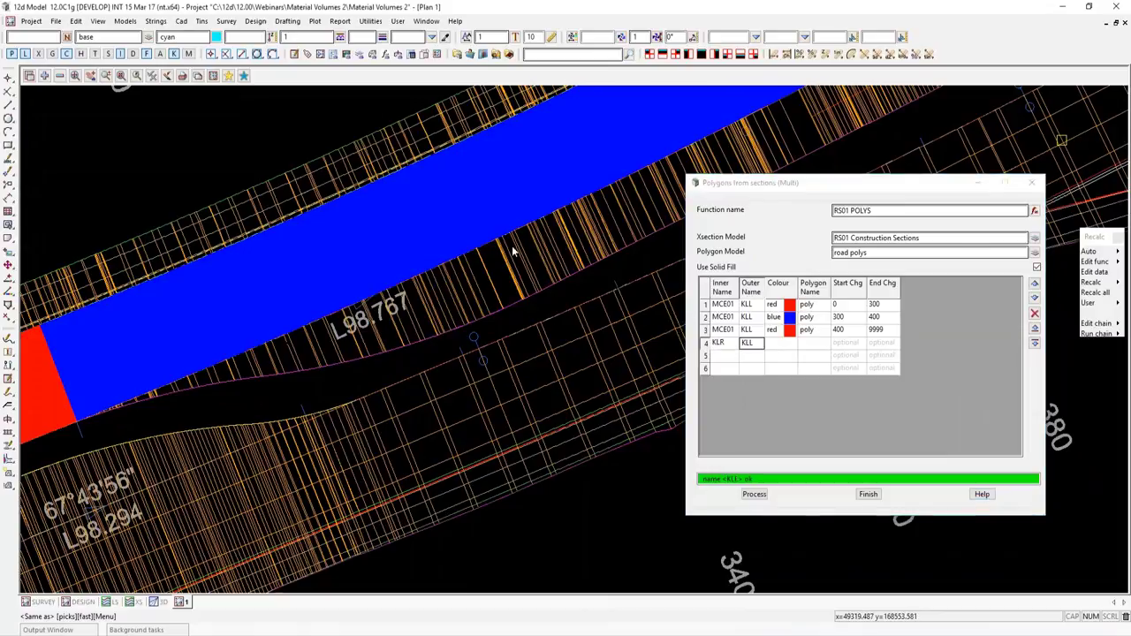
scroll(493, 248, up, 2)
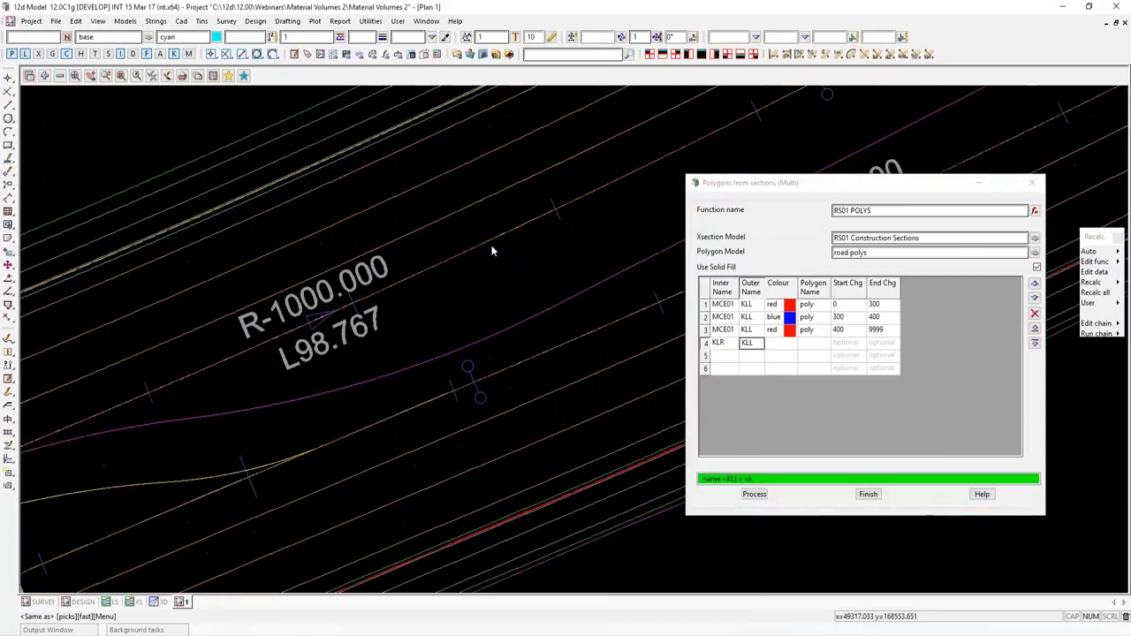
click(535, 273)
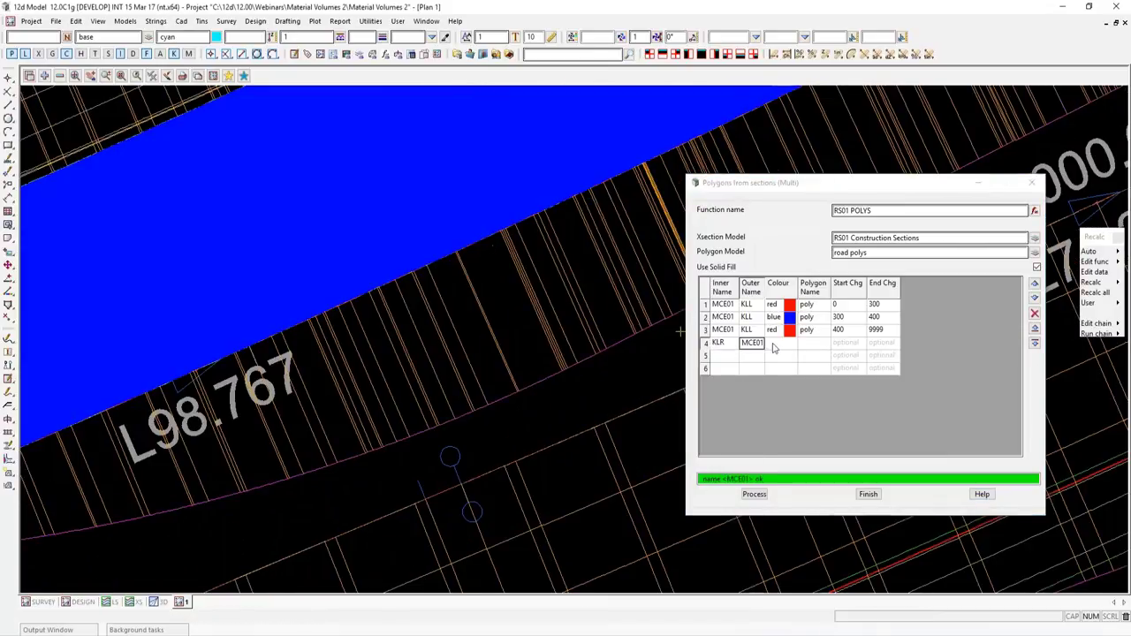
Give the fourth row the colour yellow and polygon name poly, and process the polygons.
click(775, 345)
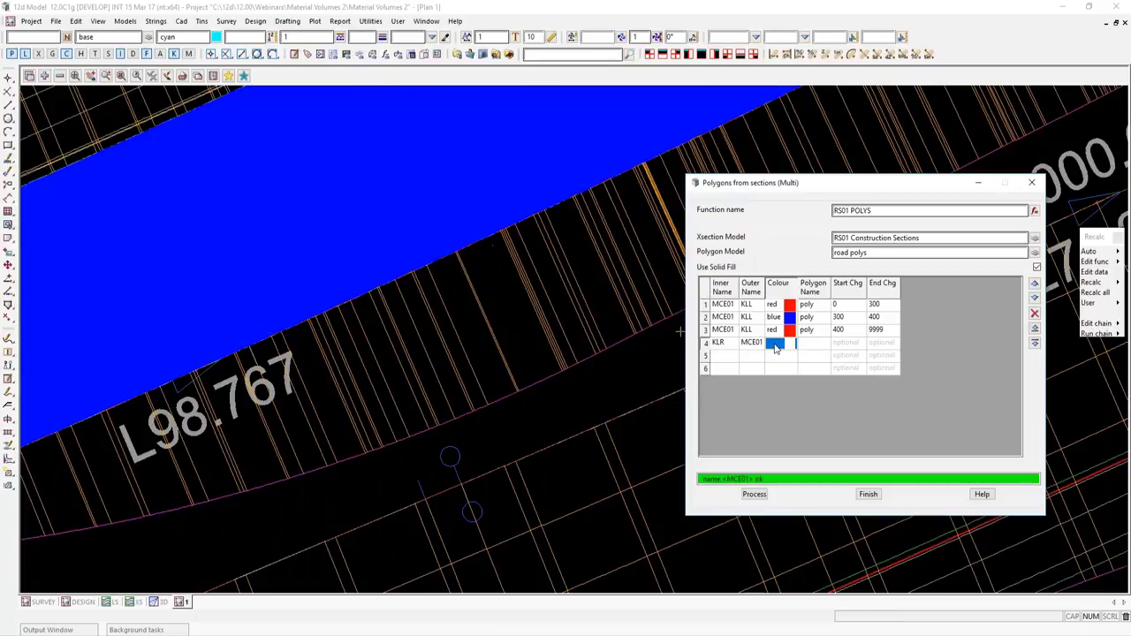
text(yellow)
click(806, 344)
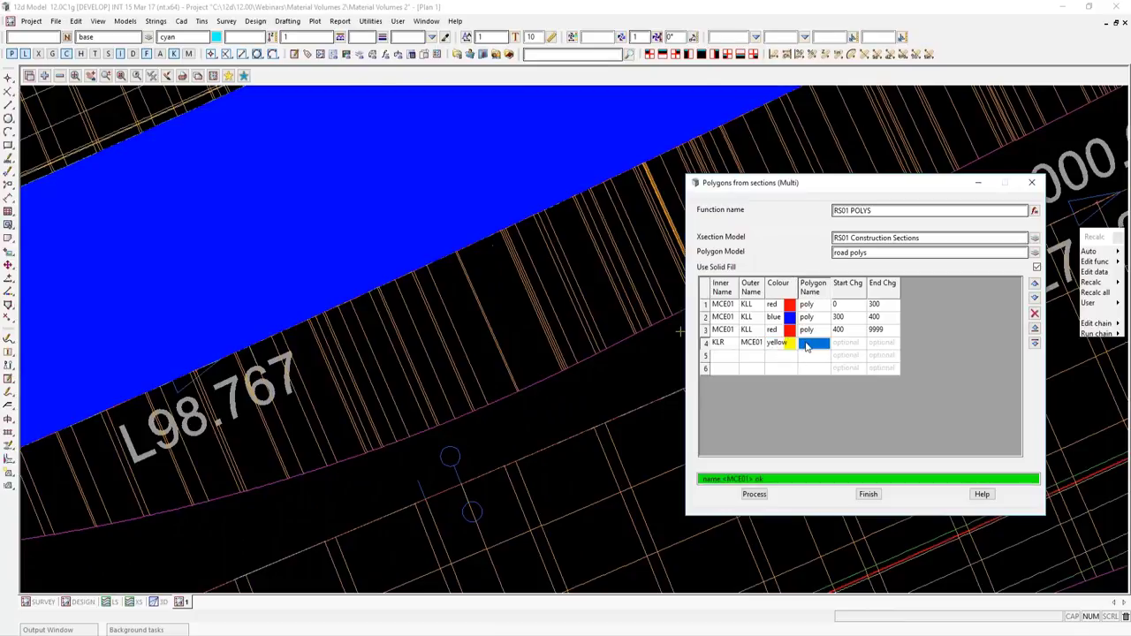
text(poly)
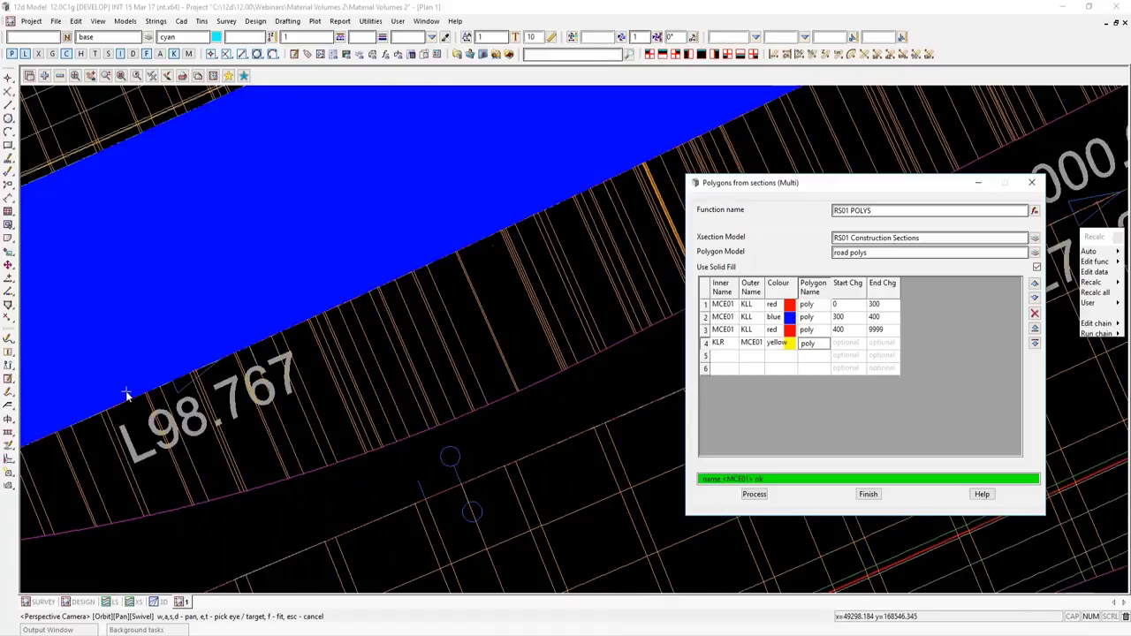
scroll(126, 394, down, 3)
scroll(127, 394, down, 3)
click(754, 494)
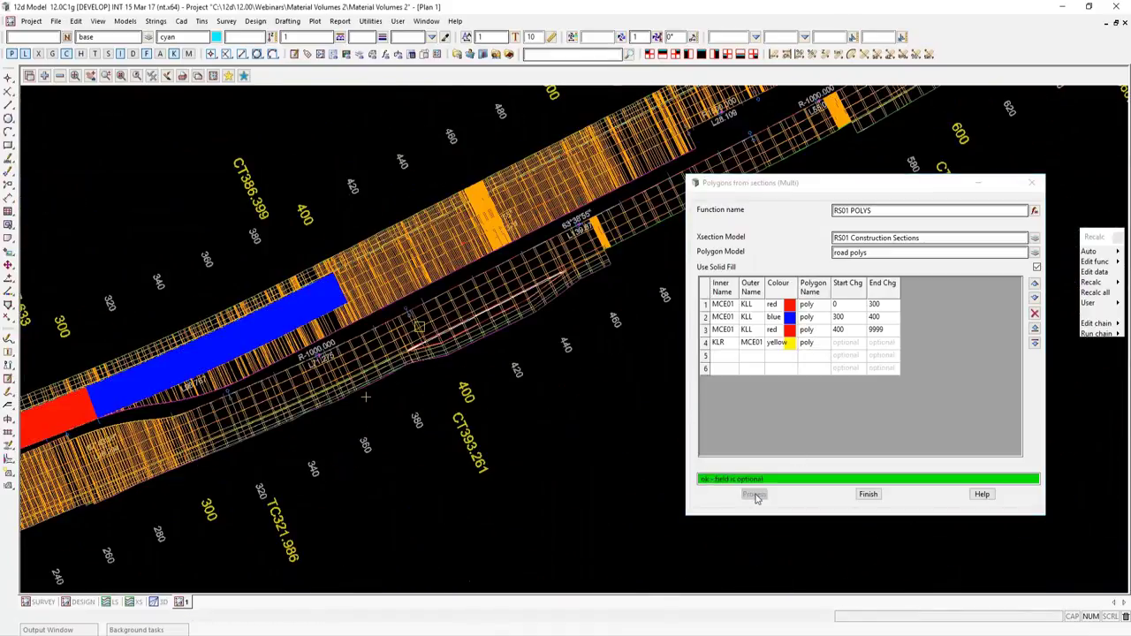
scroll(321, 421, down, 1)
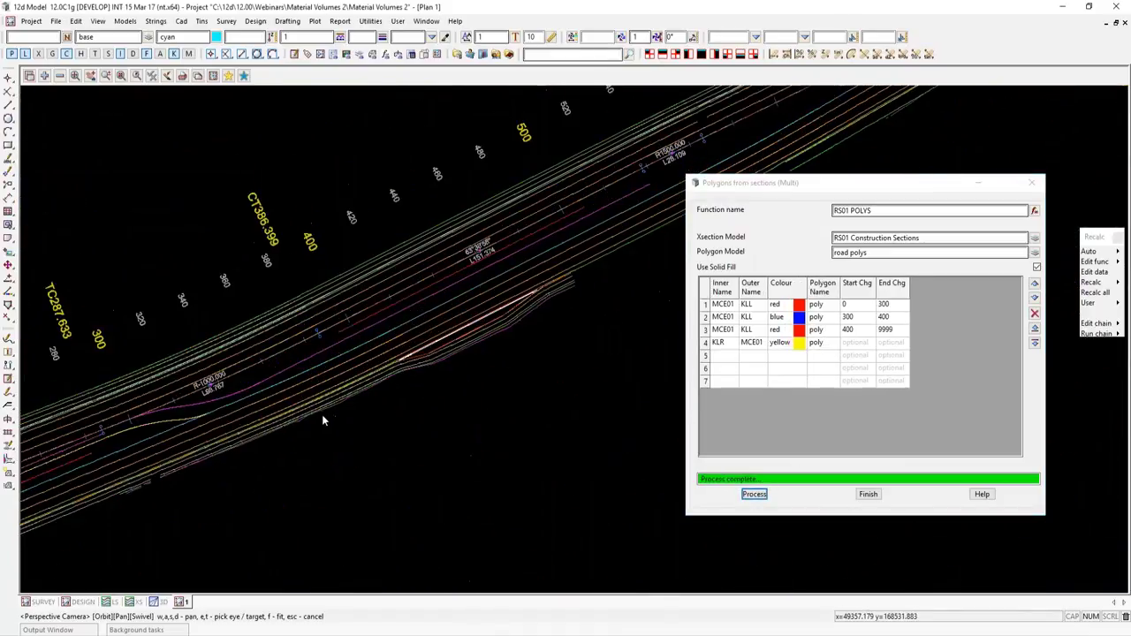
scroll(597, 207, down, 2)
scroll(378, 307, down, 2)
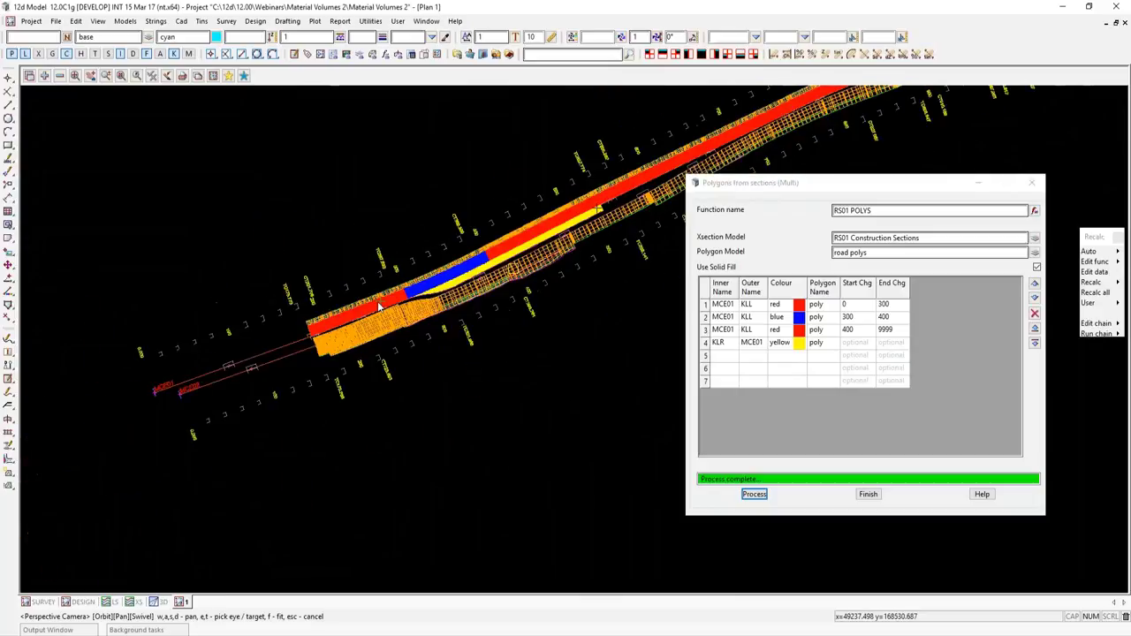
Rename the function to RS02 POLYS and set its cross-section model to RS02 Construction Sections.
scroll(379, 307, up, 8)
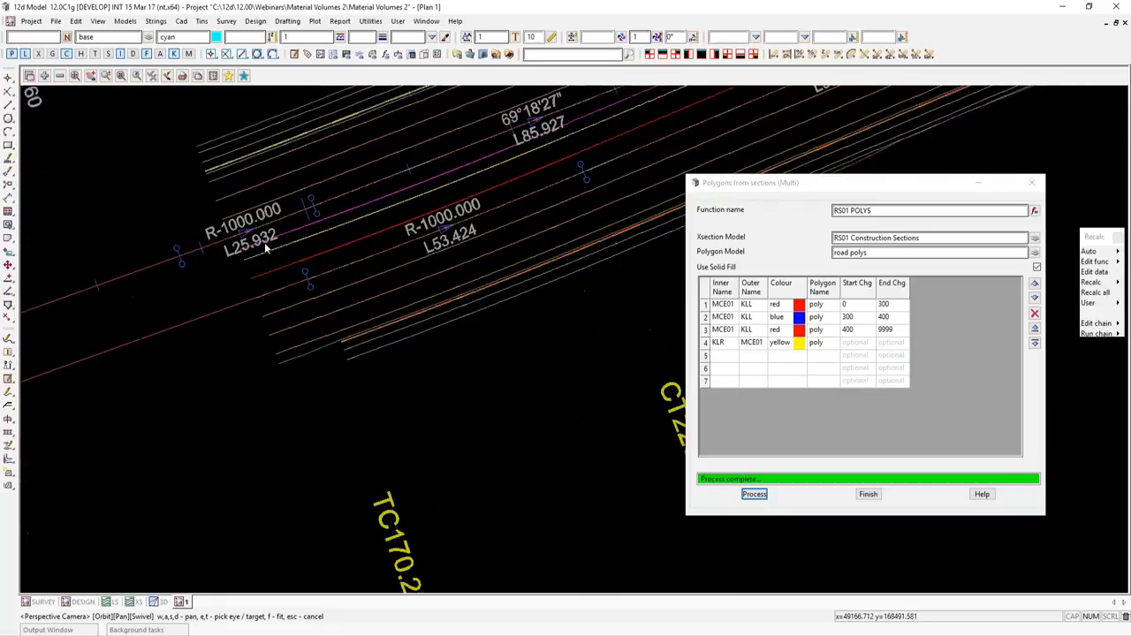
scroll(265, 248, up, 3)
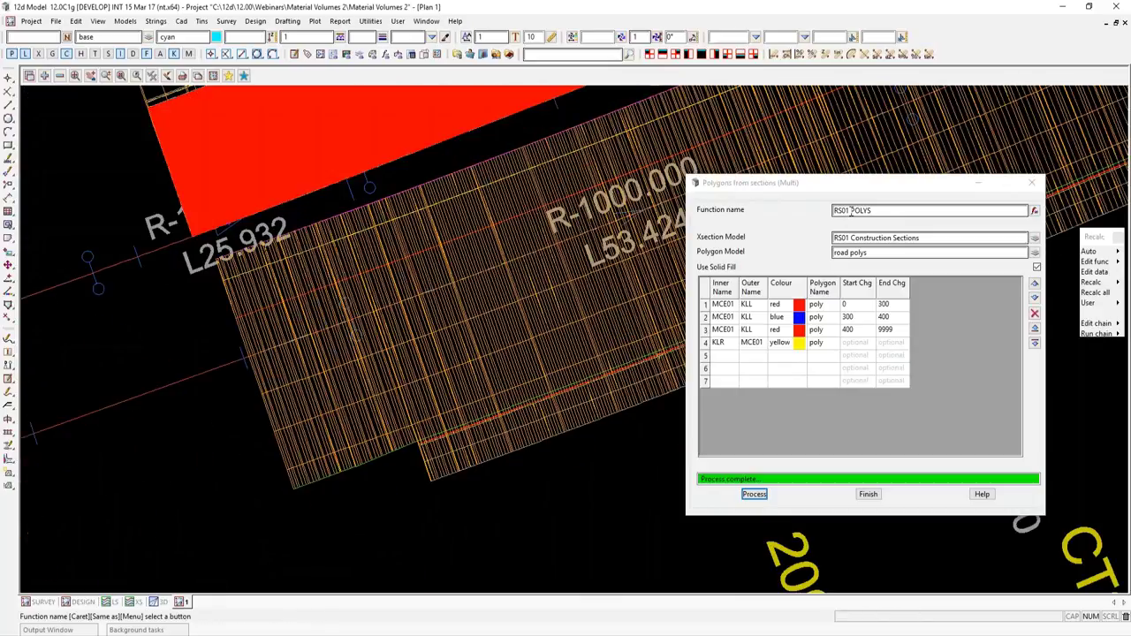
click(850, 211)
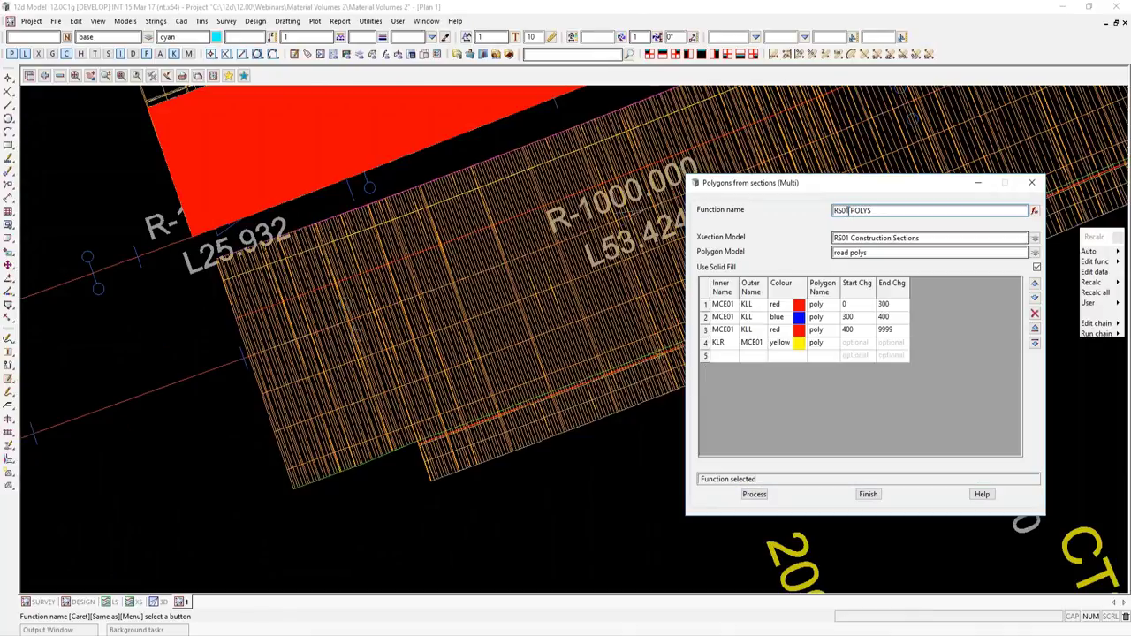
key(BackSpace)
text(2)
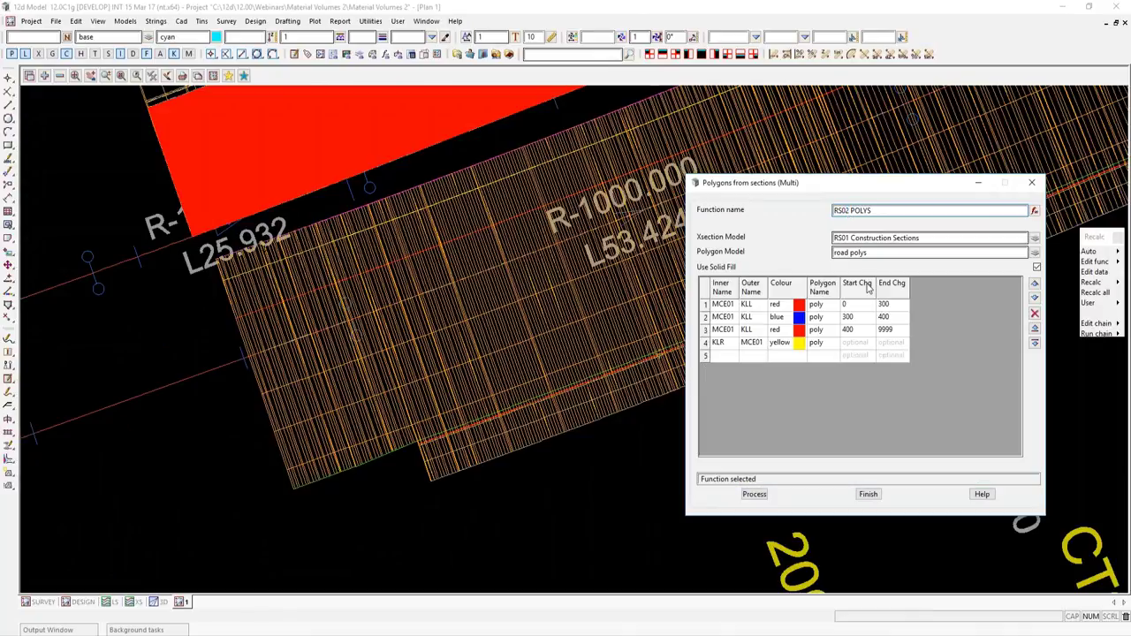
click(848, 238)
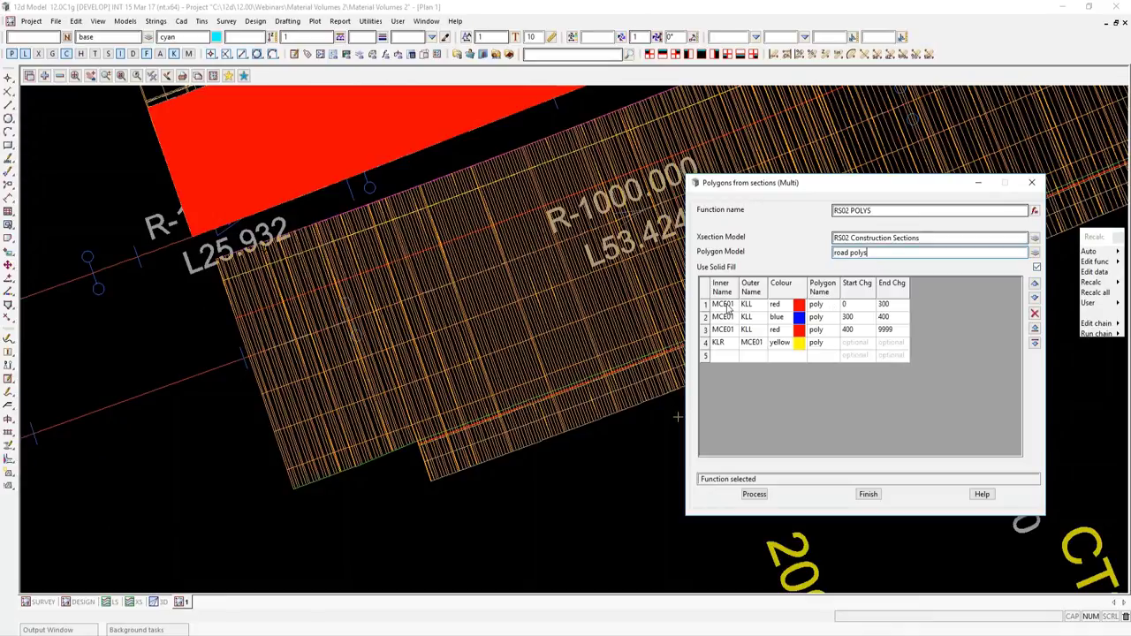
Set the first row's inner name to MCE02 by picking that RS02 design string in plan.
click(221, 373)
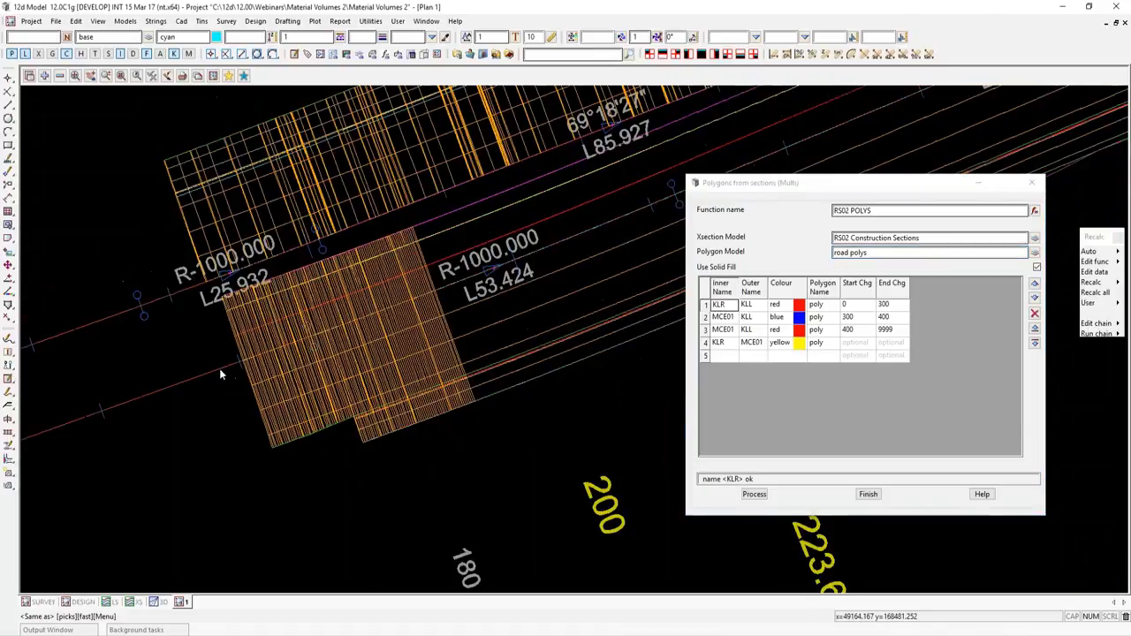
scroll(219, 368, down, 2)
scroll(270, 357, up, 3)
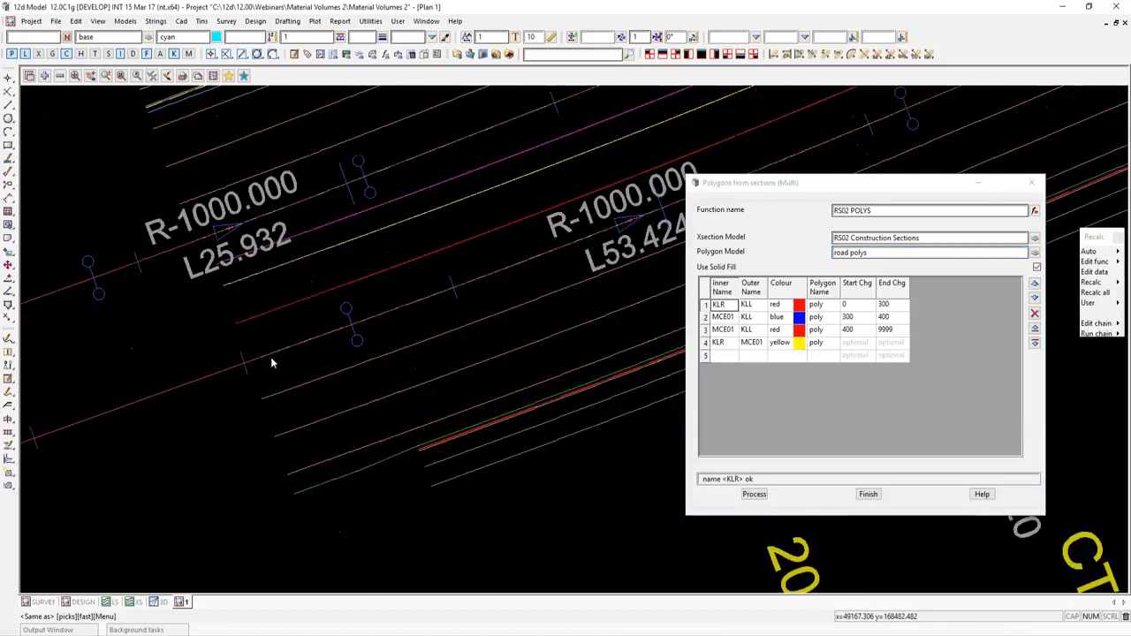
scroll(270, 357, up, 2)
mouse_move(283, 344)
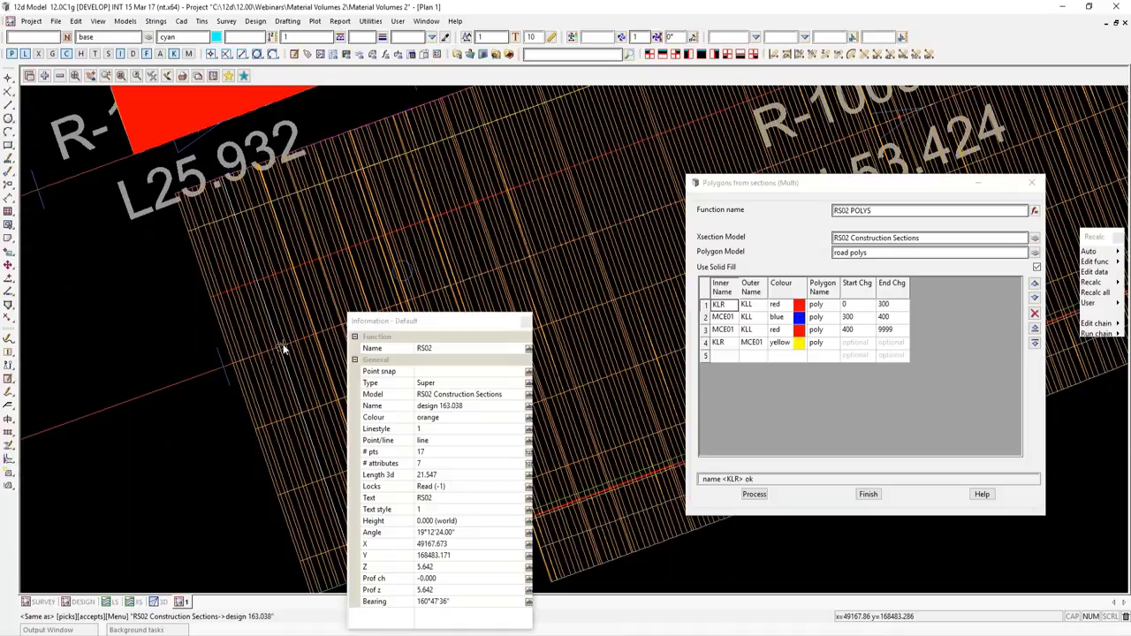
scroll(282, 343, up, 5)
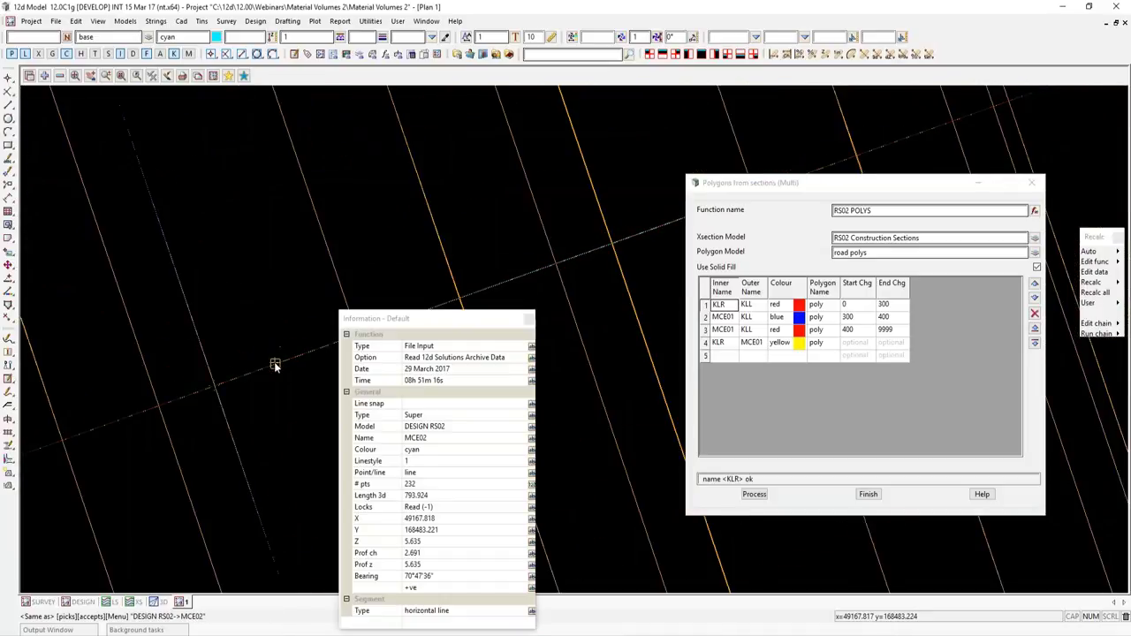
click(275, 365)
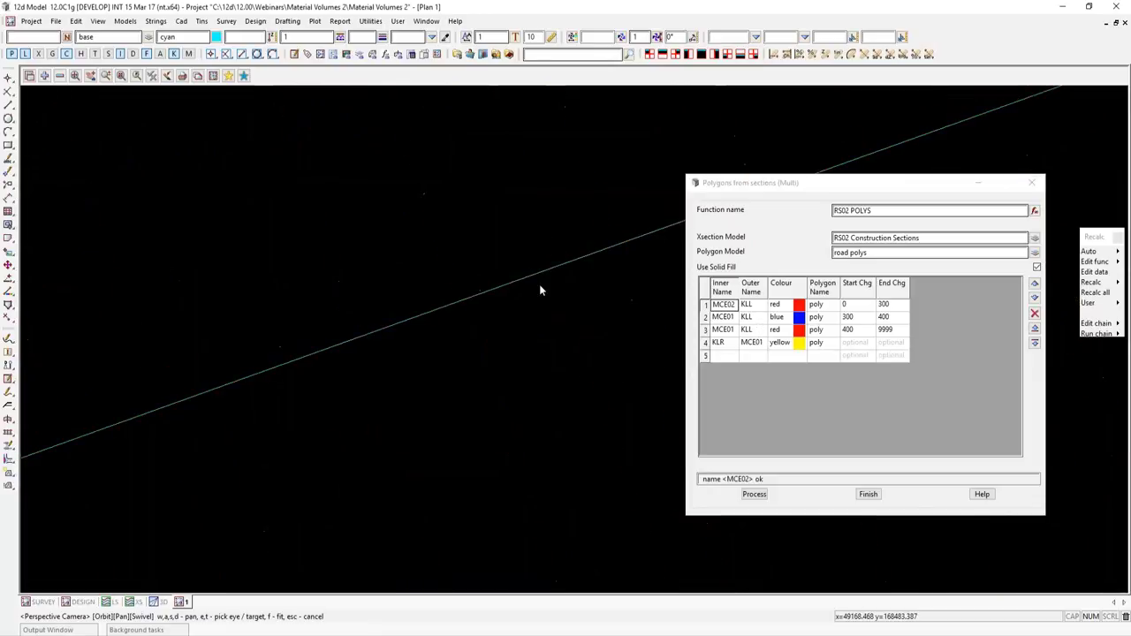
Set the first row's outer name to KLR by picking the RS02 road's outer edge string in plan.
scroll(510, 256, down, 2)
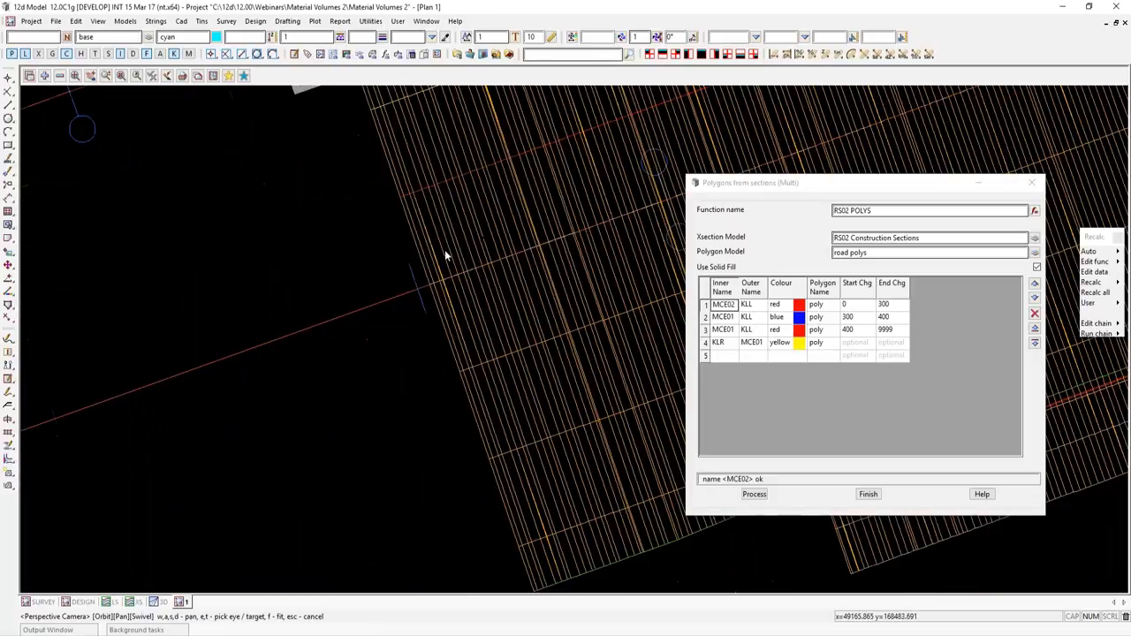
scroll(446, 256, up, 1)
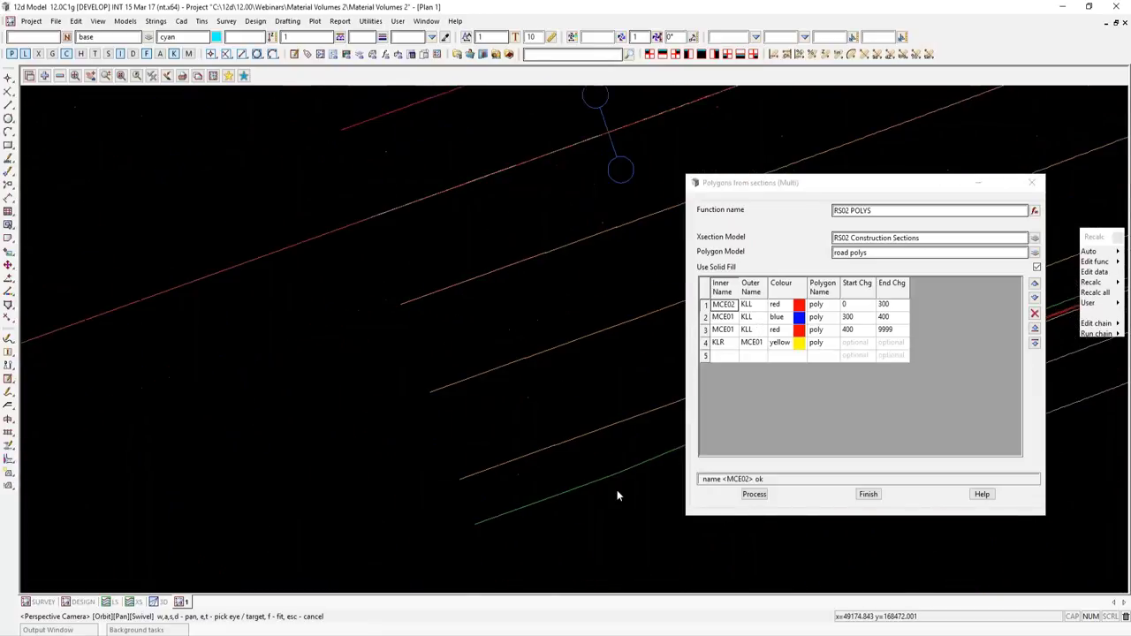
click(757, 304)
scroll(624, 477, up, 2)
click(593, 442)
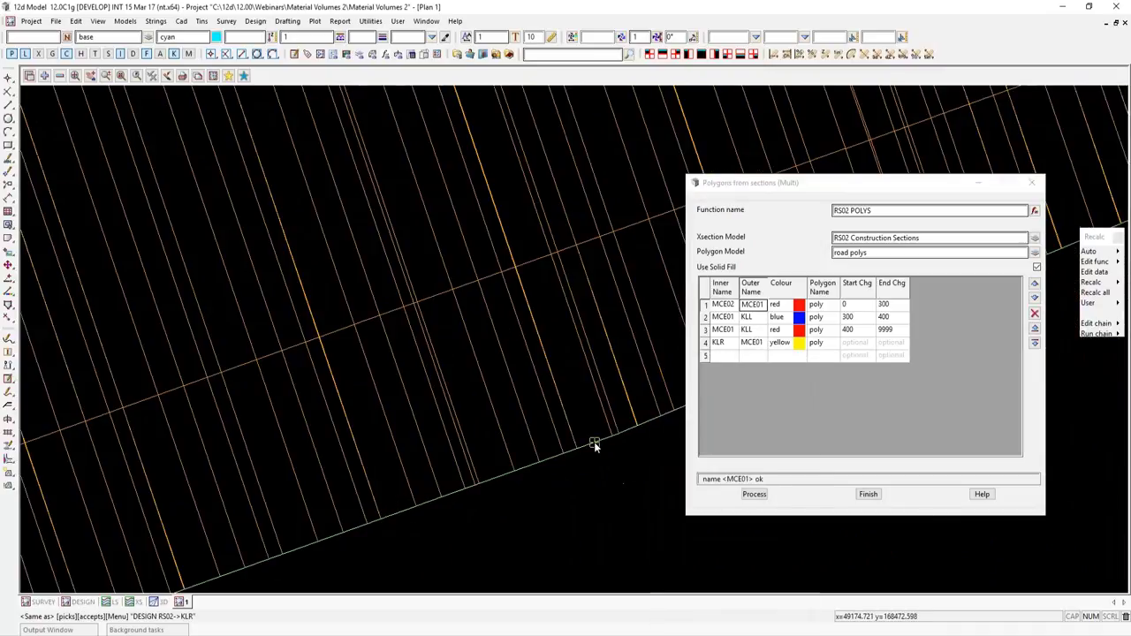
click(594, 442)
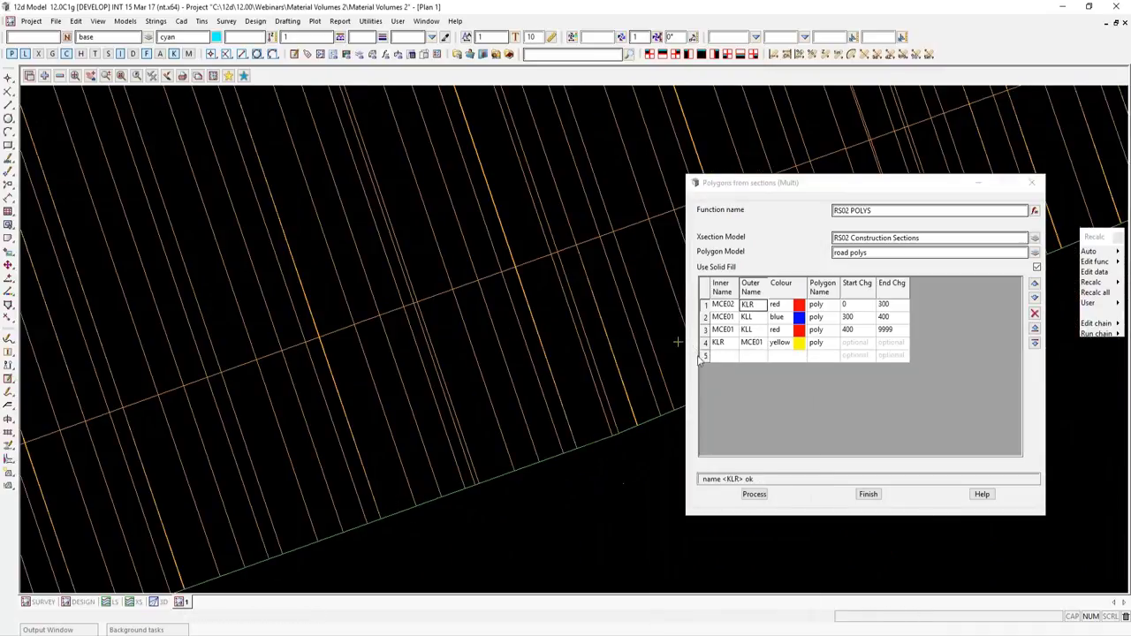
Clear the first row's end chainage and delete rows 2 to 4 from the polygon grid.
drag(859, 309, 888, 308)
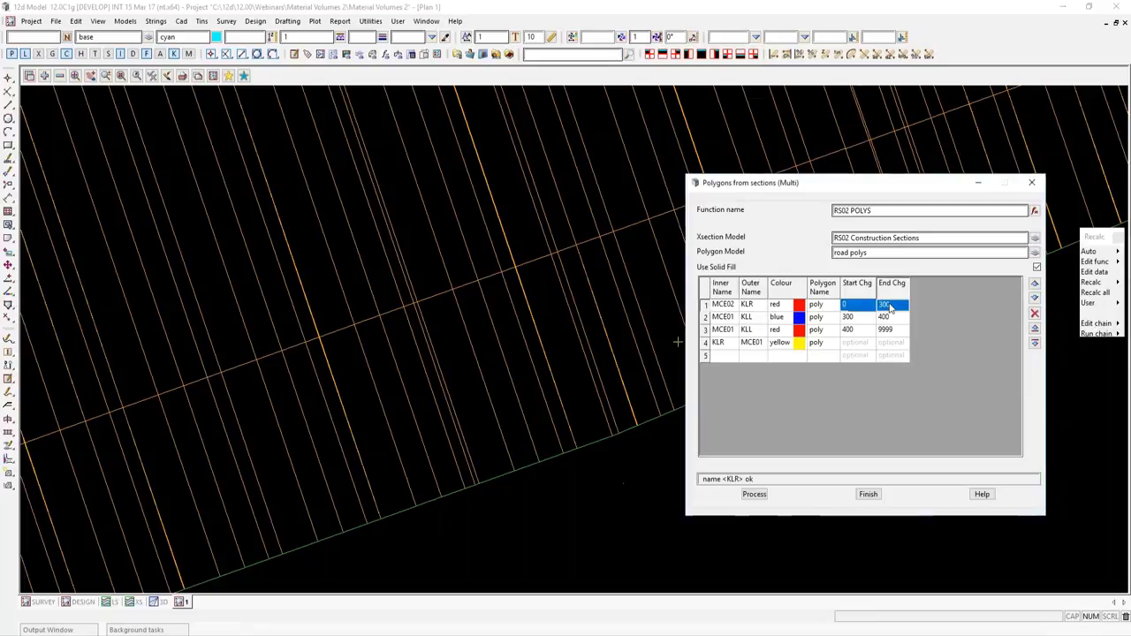
key(Delete)
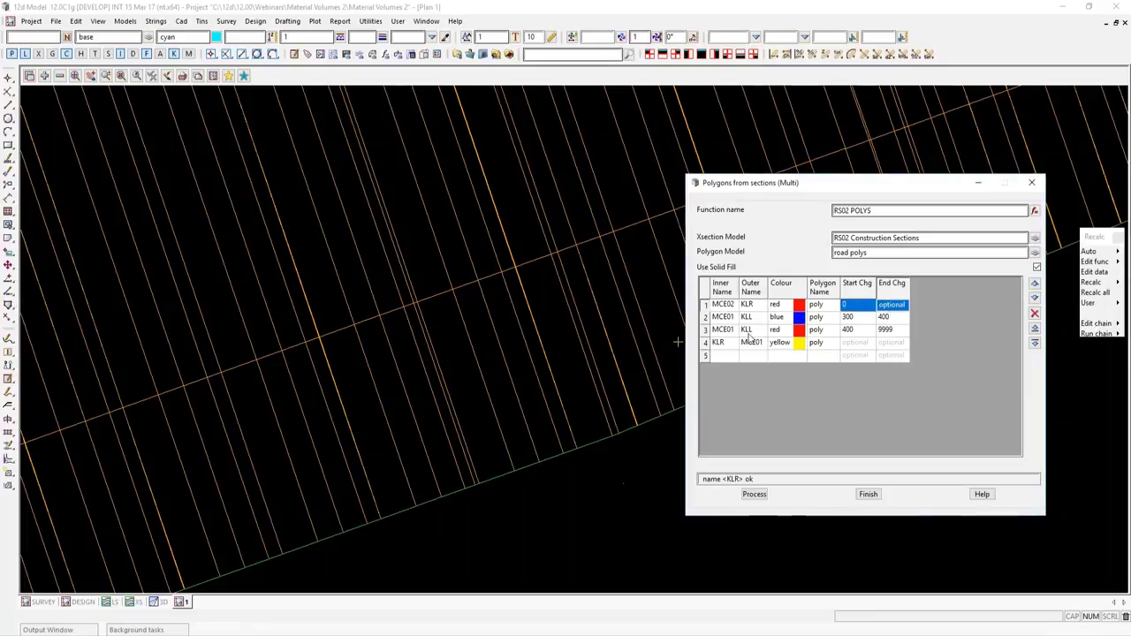
drag(704, 320, 710, 346)
right_click(710, 346)
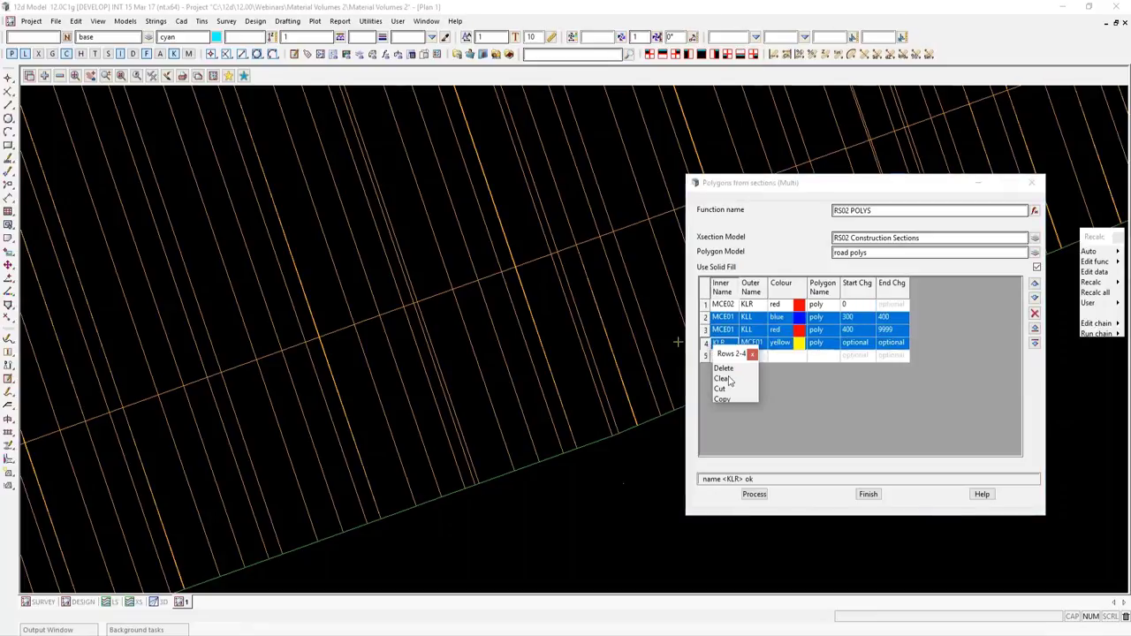
click(722, 368)
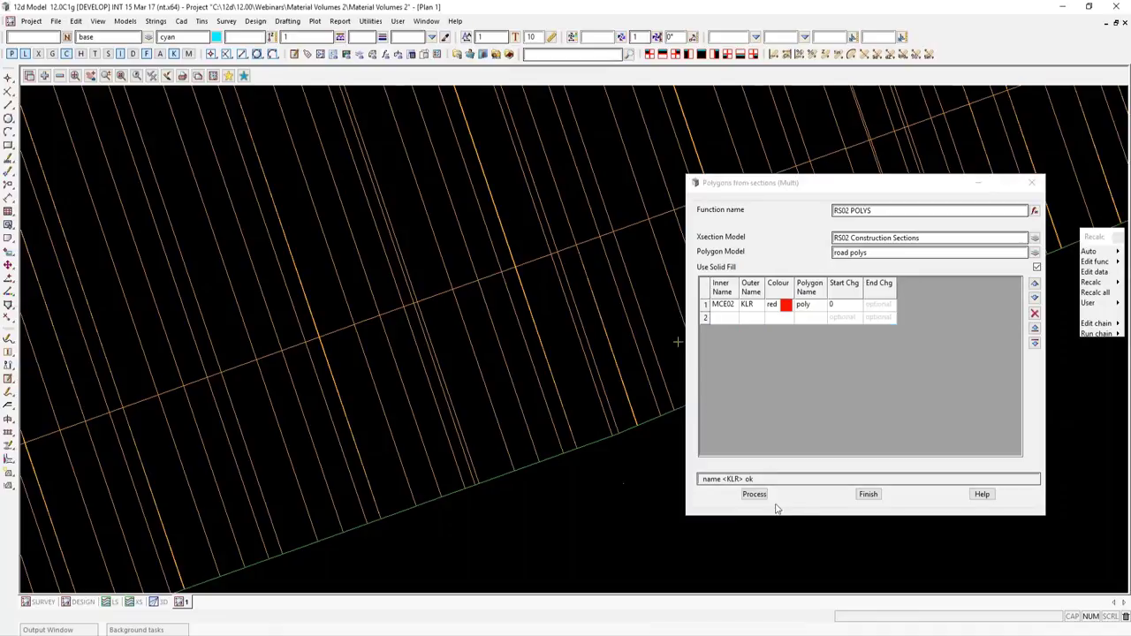
Process the RS02 polygon, clear the first row's start chainage and process it again.
click(754, 494)
drag(575, 492, 310, 356)
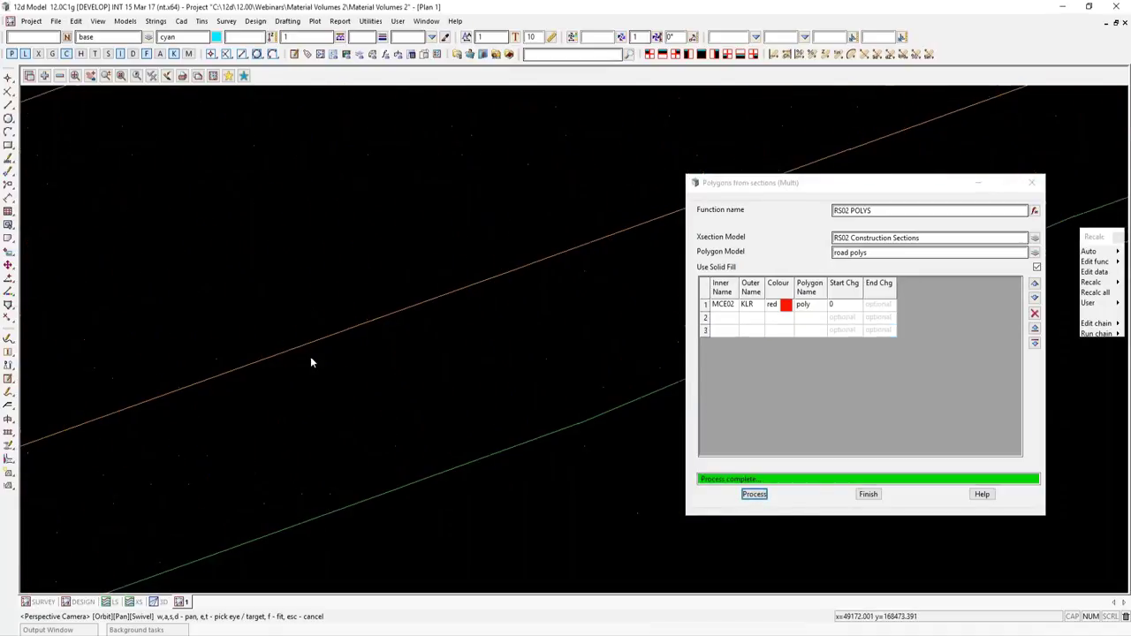
scroll(310, 356, down, 3)
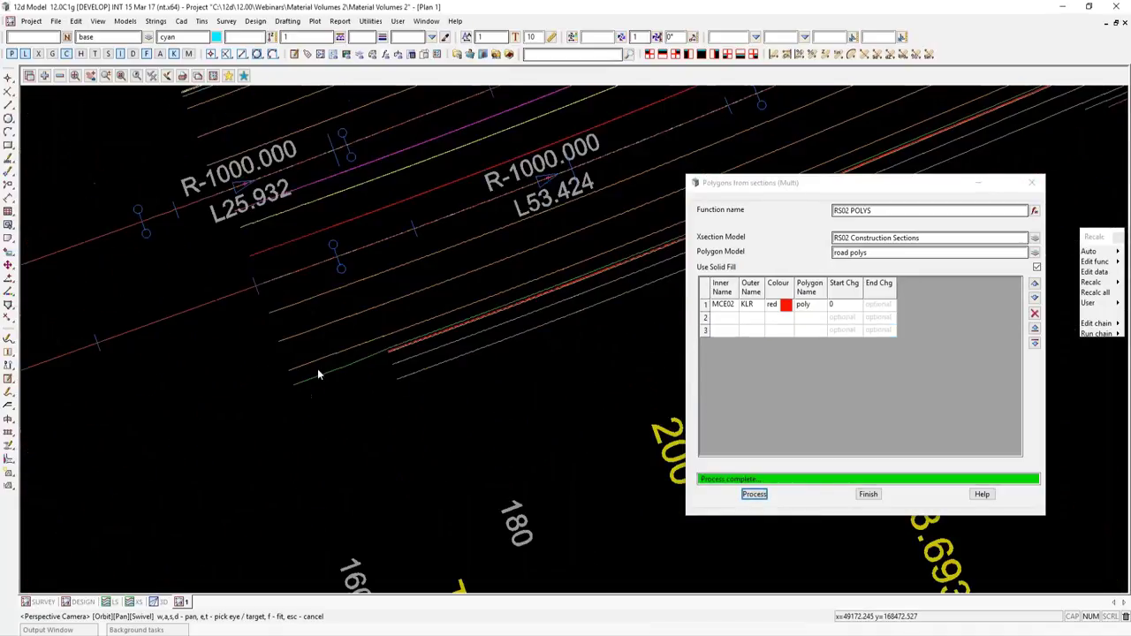
click(850, 307)
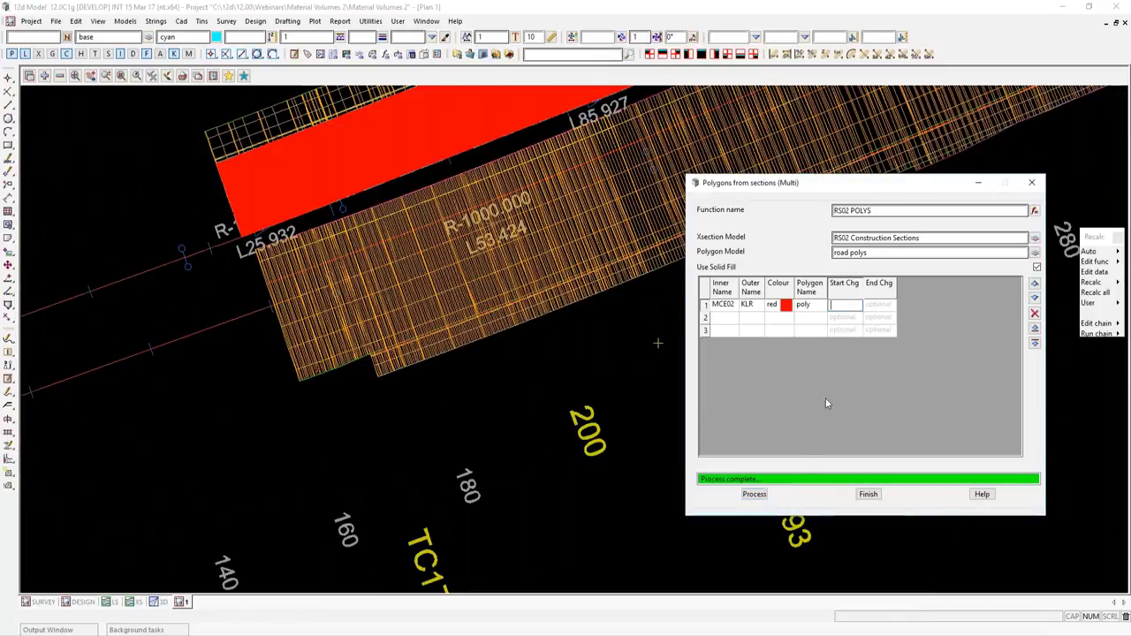
click(758, 496)
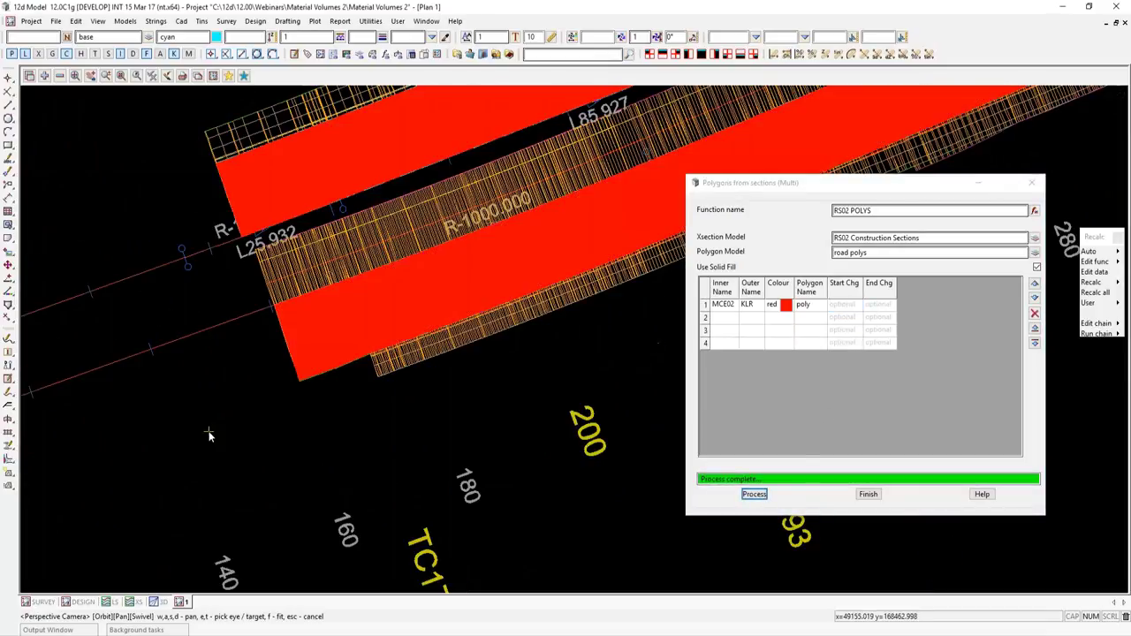
Copy the first RS02 polygon row into the second row, keeping MCE02, KLR, red and poly.
scroll(210, 436, down, 2)
scroll(205, 433, down, 3)
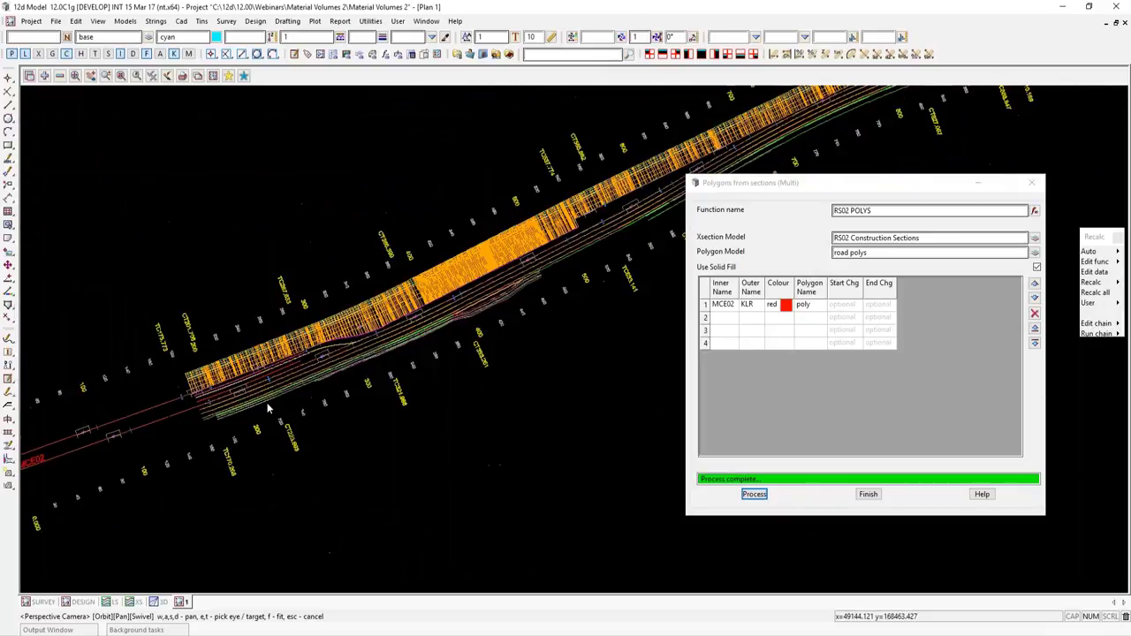
scroll(471, 309, up, 4)
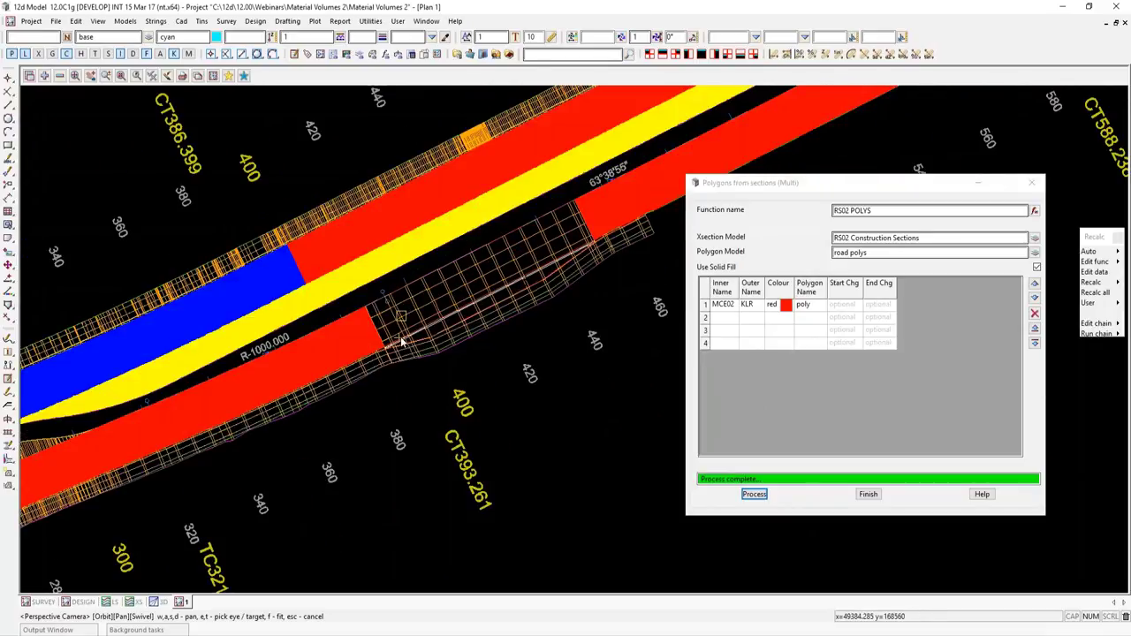
scroll(406, 335, up, 2)
scroll(356, 345, up, 2)
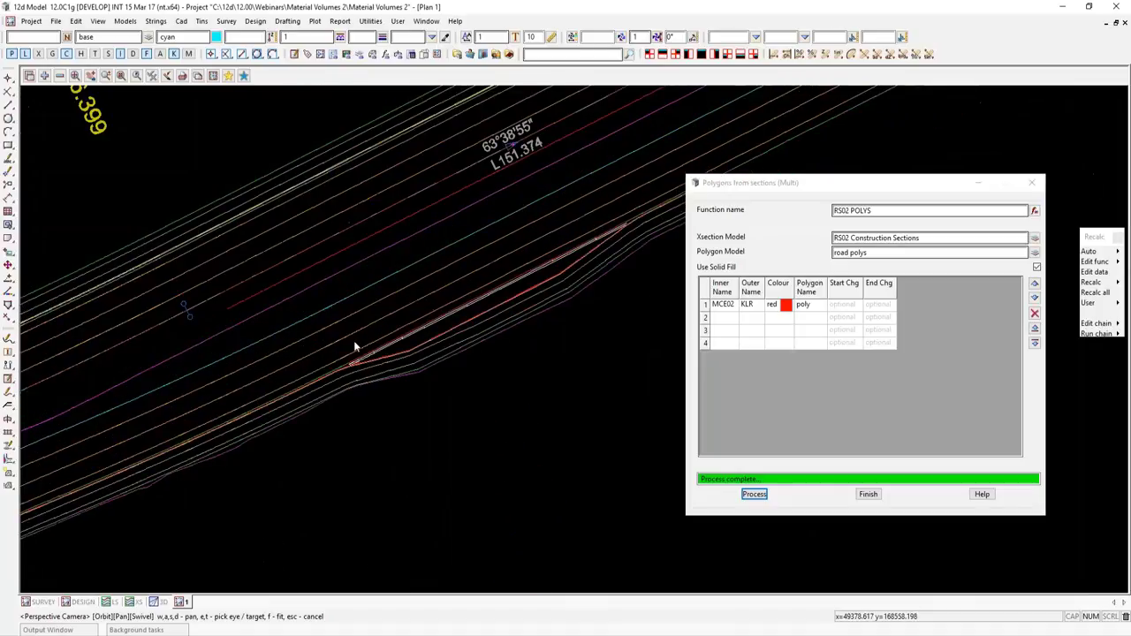
scroll(308, 350, down, 3)
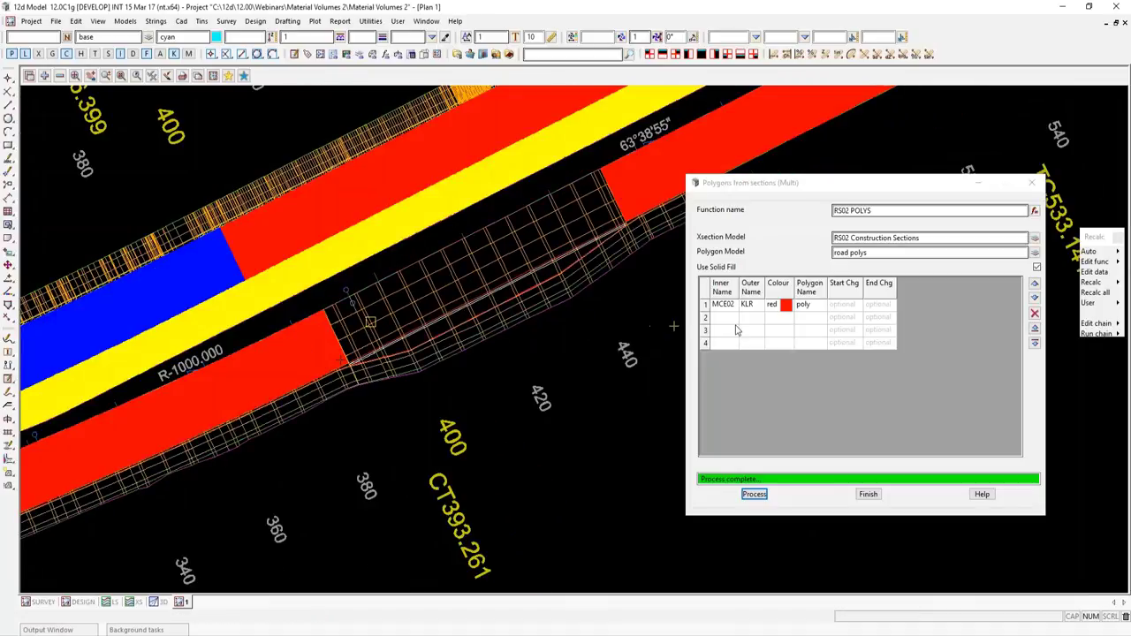
click(706, 306)
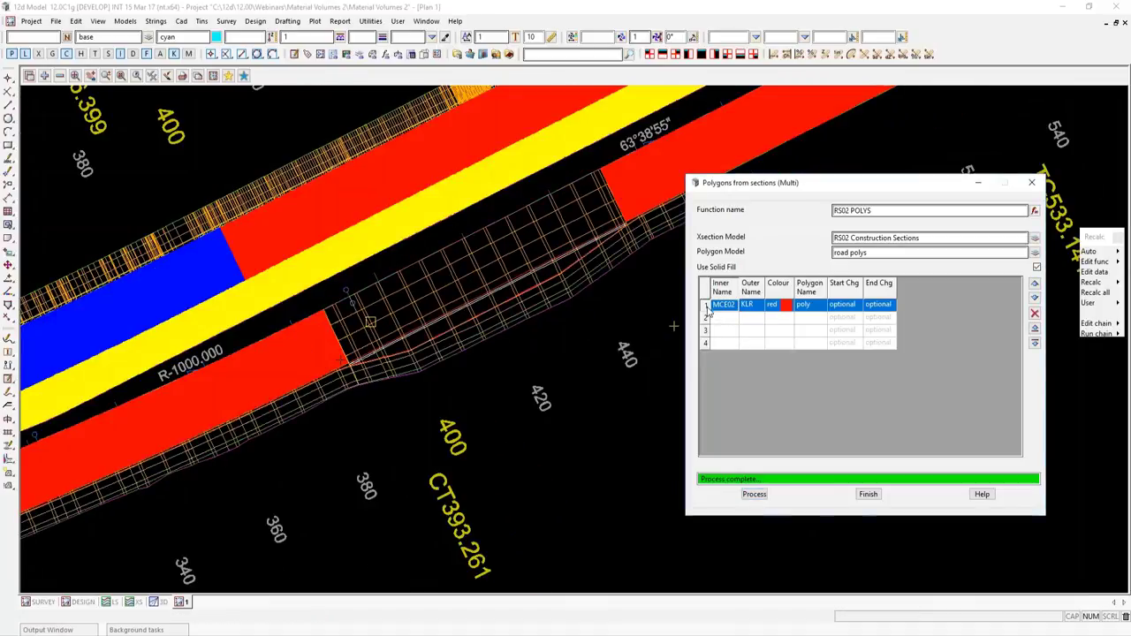
click(719, 320)
text(MCE02	KLR	red	poly)
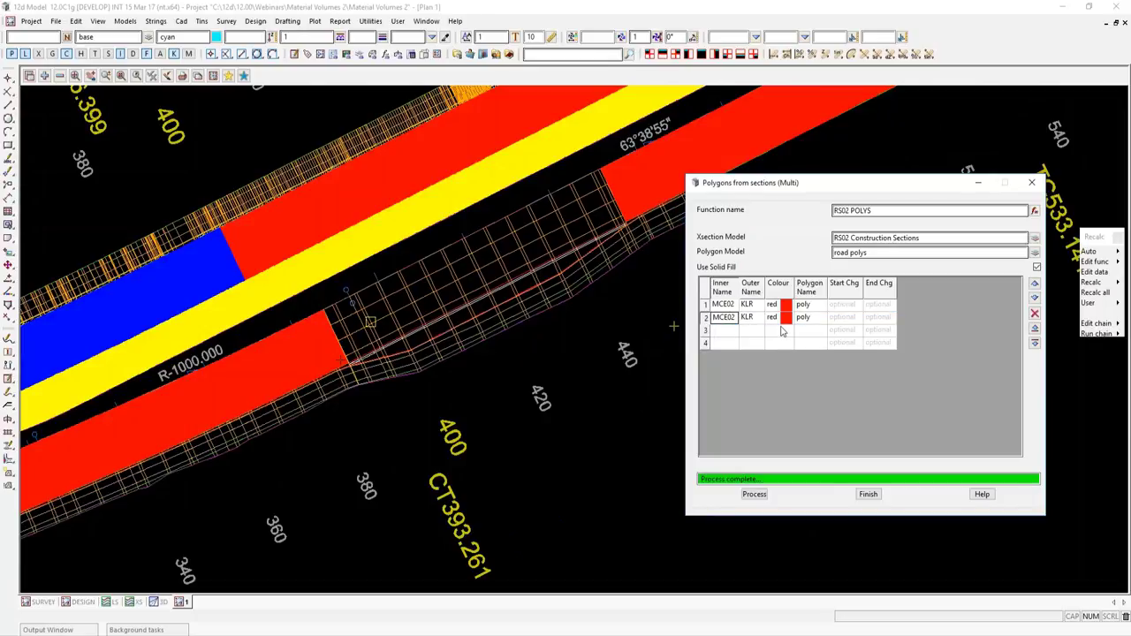
Set the second row's outer name to KLR-C by picking that string in the unfilled gap near chainage 420.
click(750, 317)
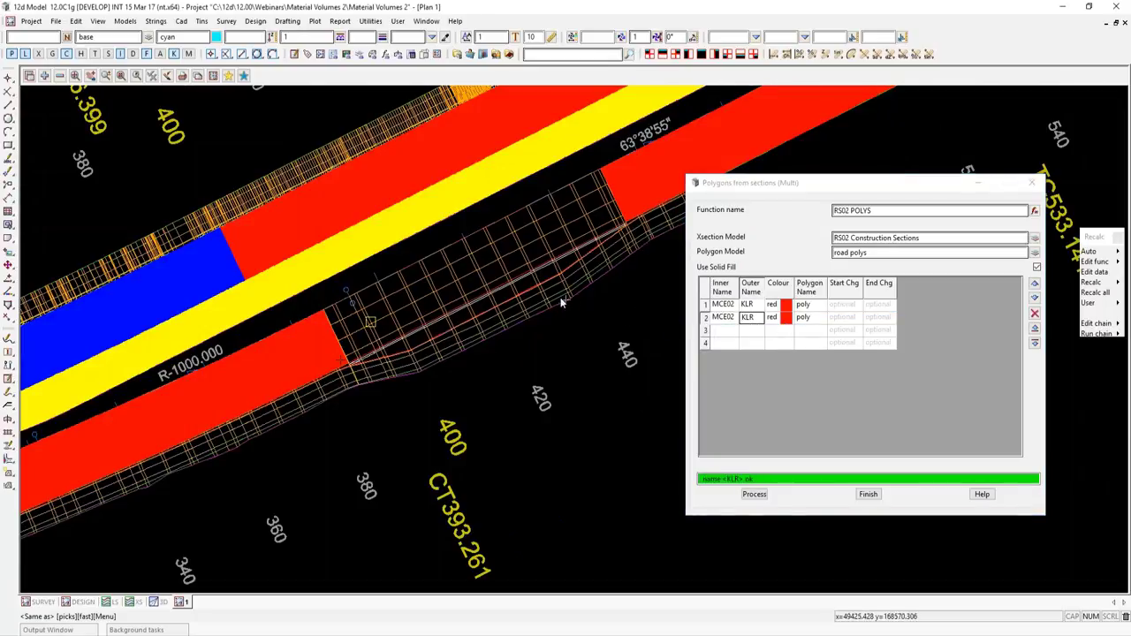
scroll(508, 286, up, 5)
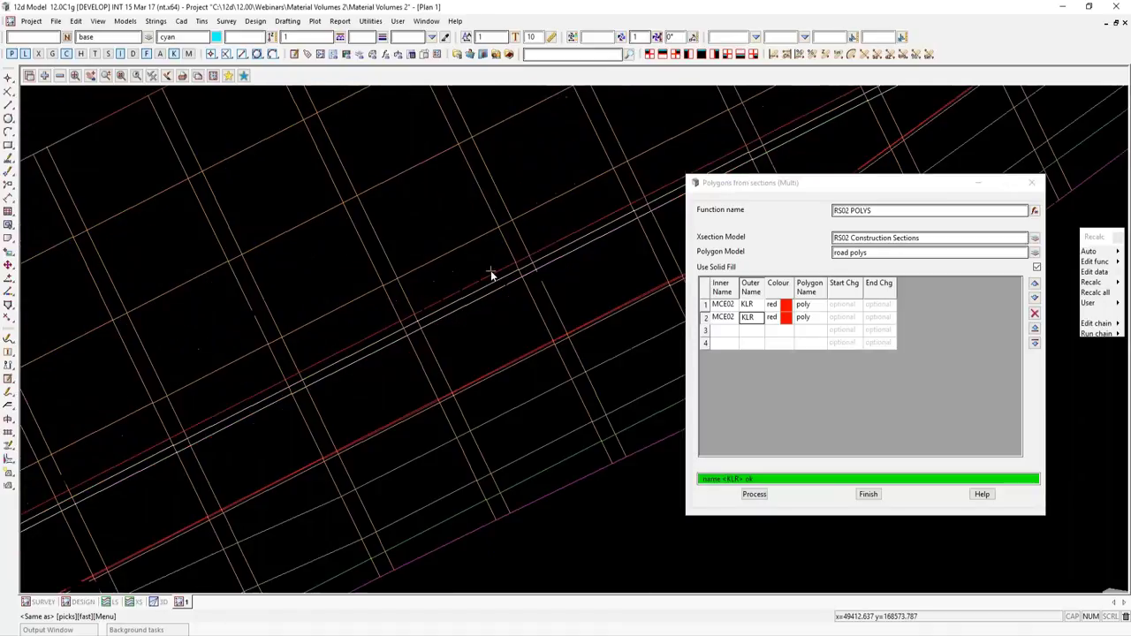
click(490, 270)
middle_click(491, 271)
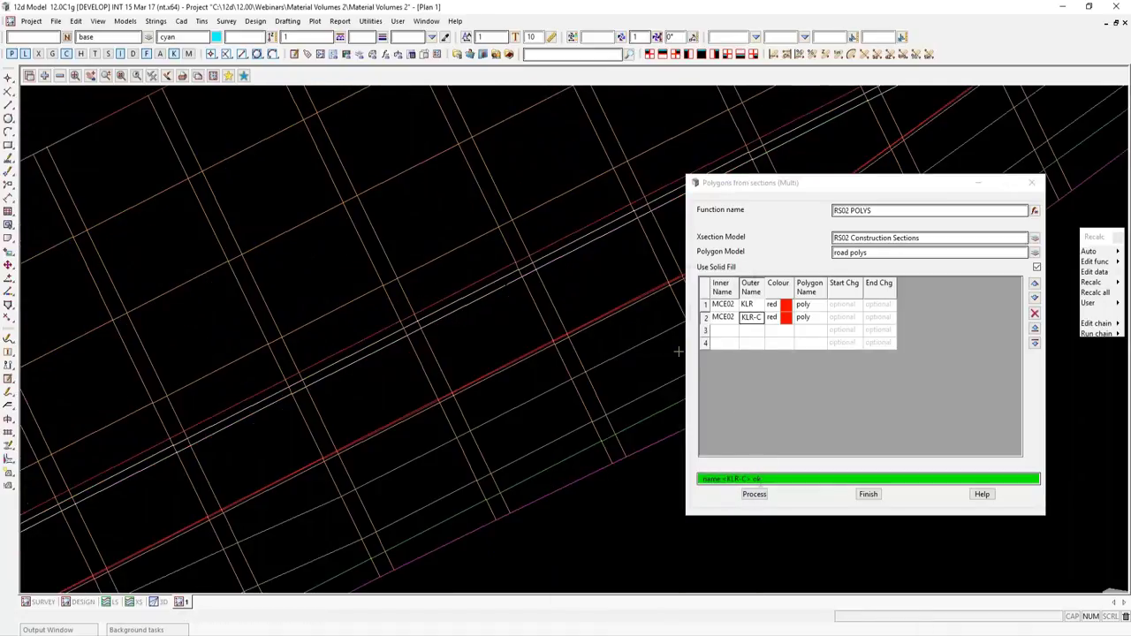
Set the second row's colour to blue and process the RS02 polygons.
click(756, 497)
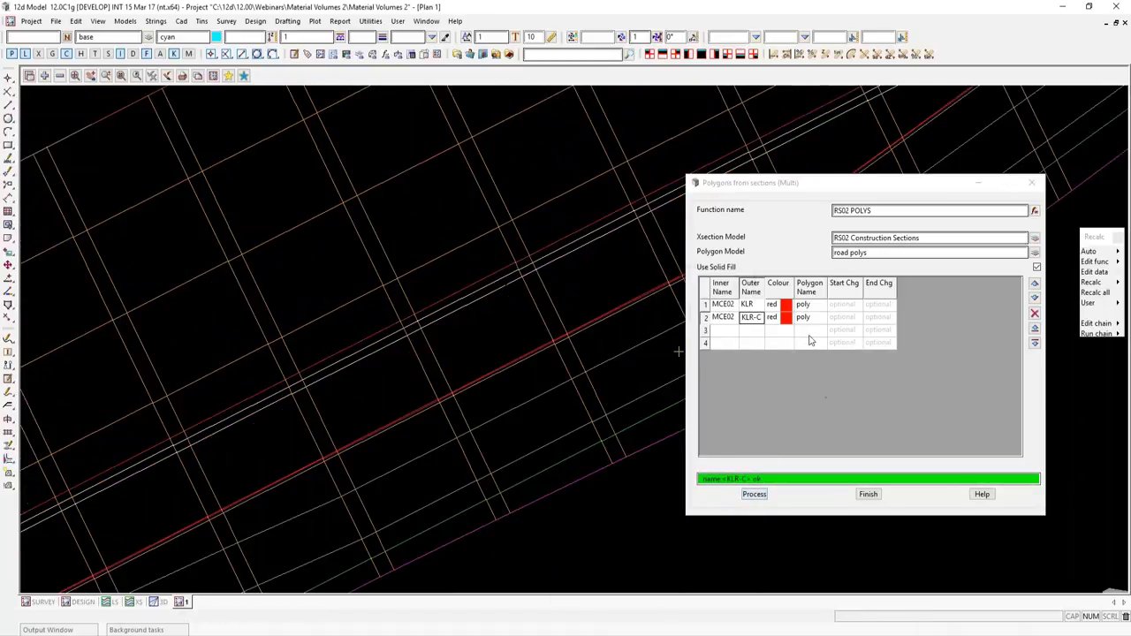
double_click(772, 317)
double_click(830, 302)
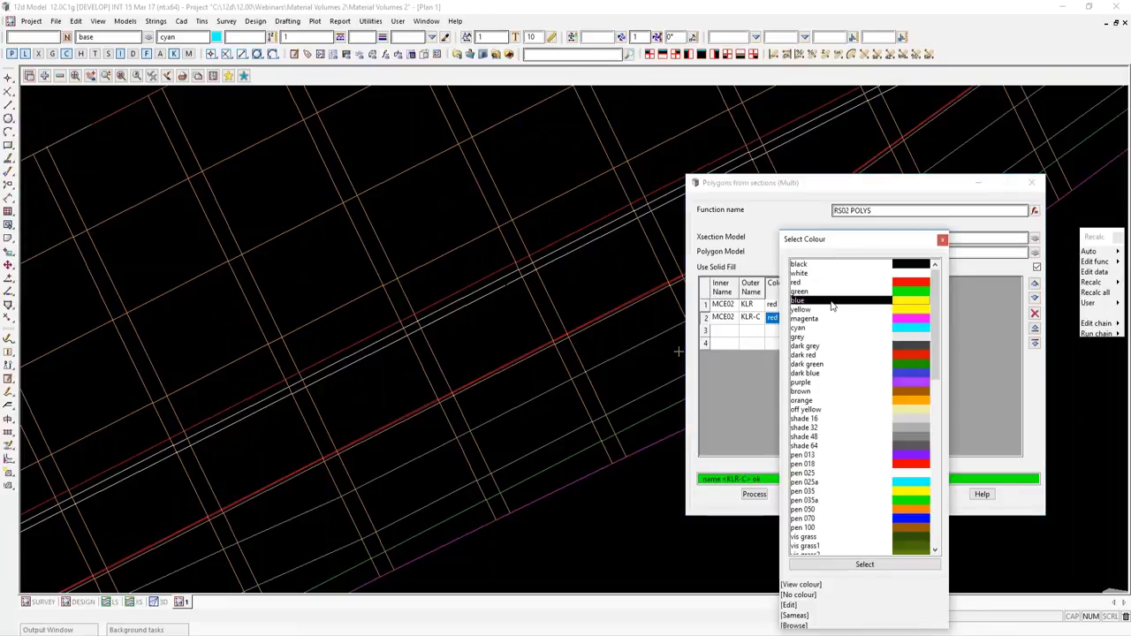
click(757, 496)
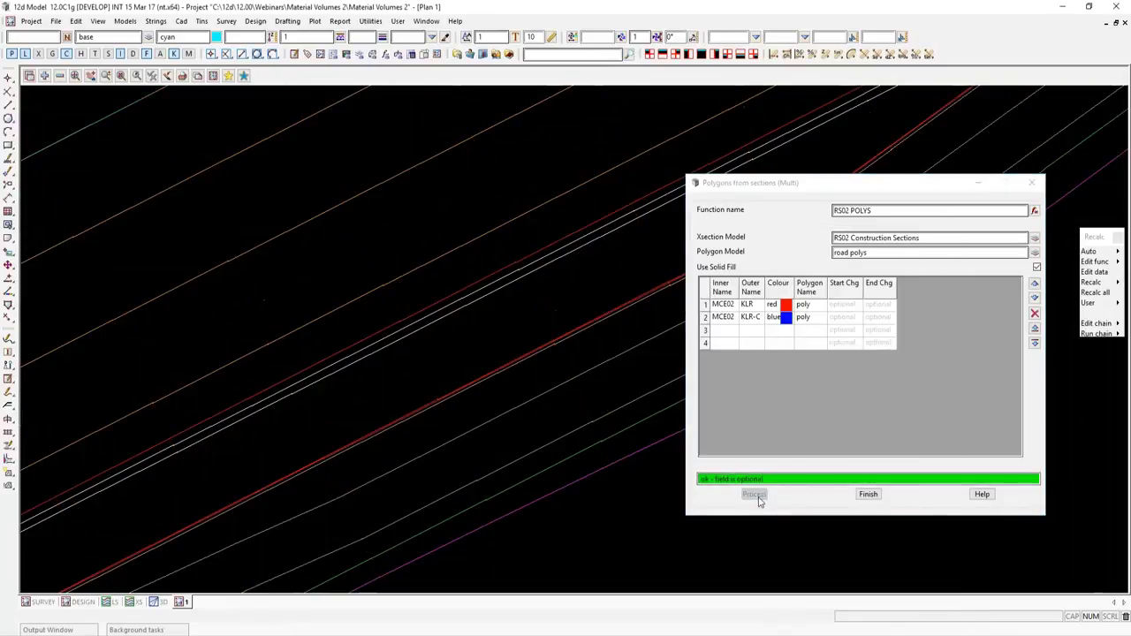
Set the third row's inner name to KBR-C by picking the kerb string just outside the blue polygon.
scroll(492, 443, up, 2)
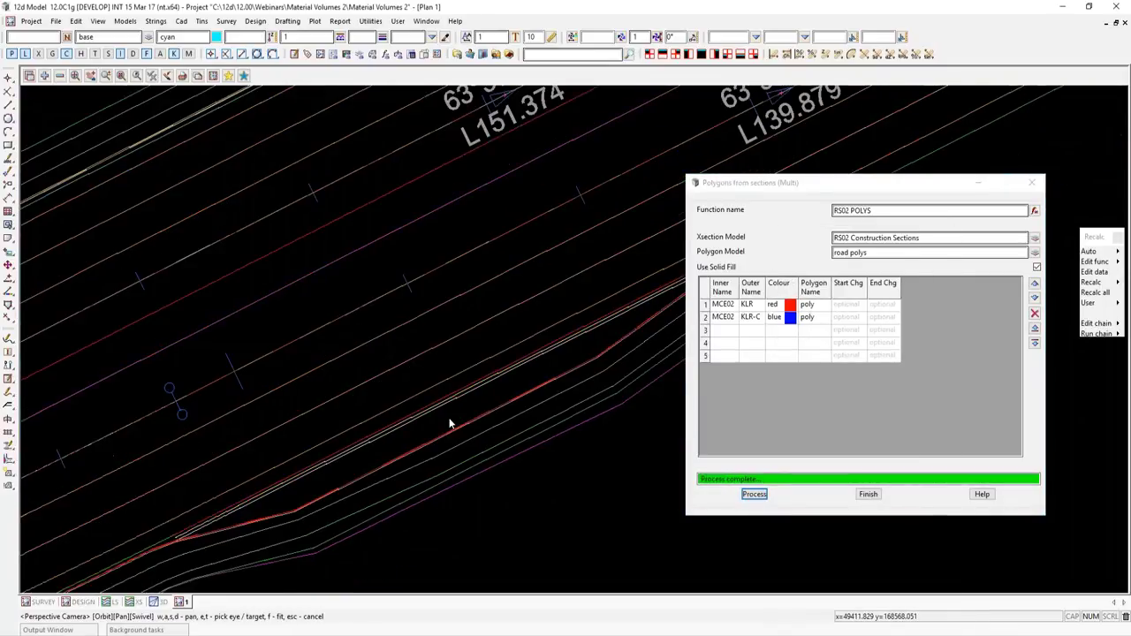
scroll(392, 348, down, 2)
scroll(373, 409, up, 3)
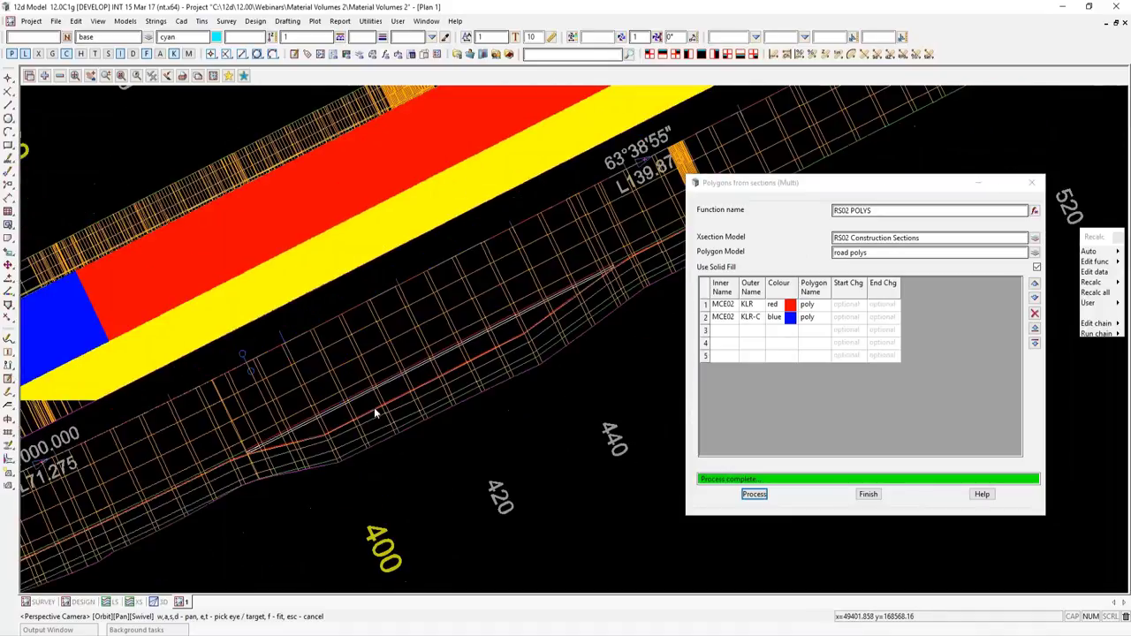
scroll(260, 462, up, 3)
scroll(332, 345, down, 3)
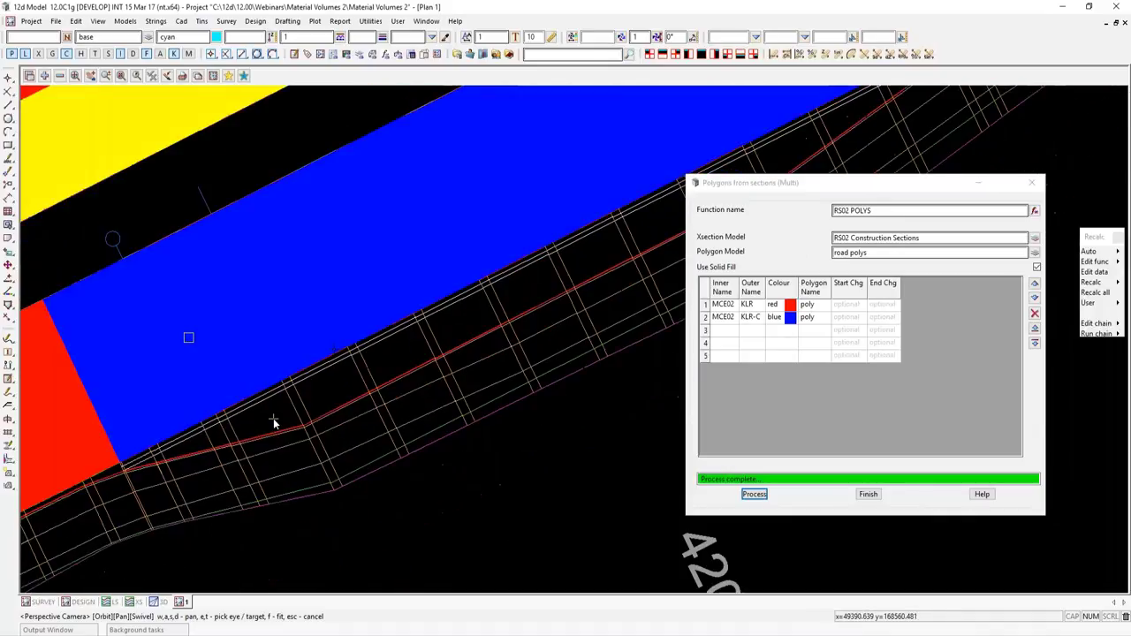
scroll(273, 418, up, 2)
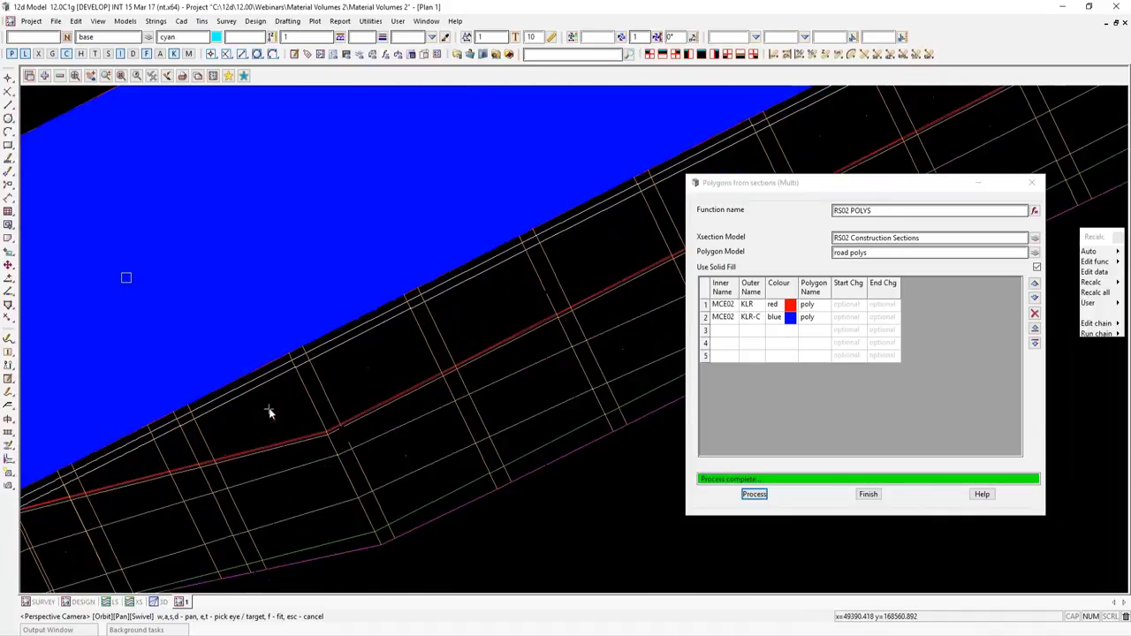
click(723, 333)
click(505, 263)
middle_click(504, 264)
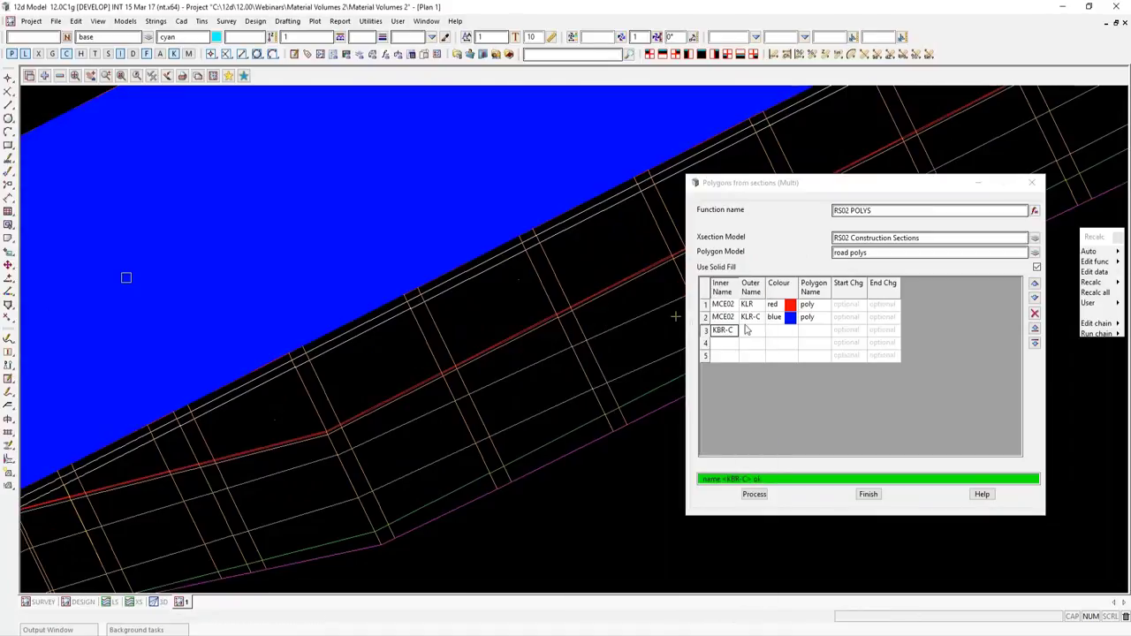
Set the third row's outer name to KLR2-C by picking the outer red string of the widened area.
click(749, 329)
click(538, 320)
middle_click(538, 320)
scroll(538, 317, up, 2)
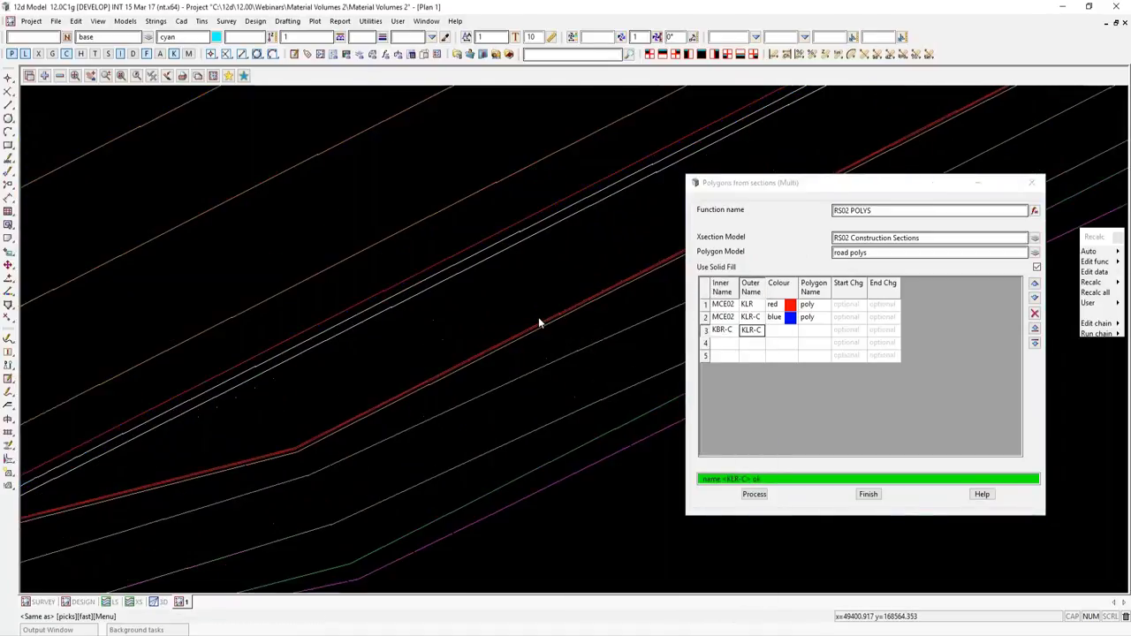
click(597, 327)
middle_click(597, 326)
Give the third row the colour grey and polygon name poly, and process the RS02 polygons.
click(777, 333)
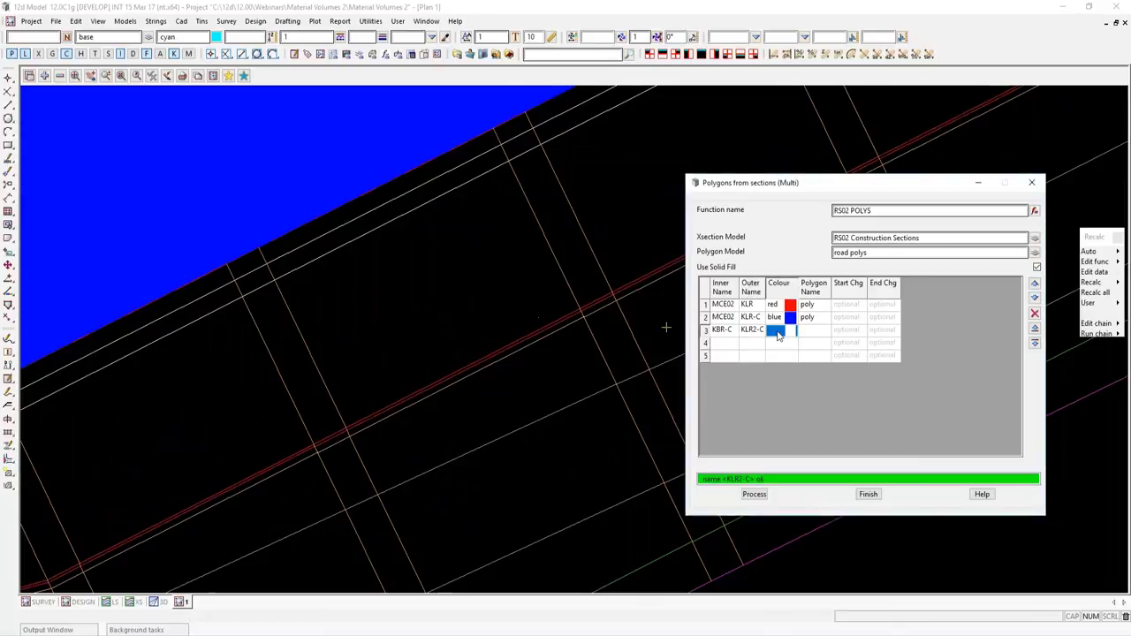
text(grey)
click(815, 333)
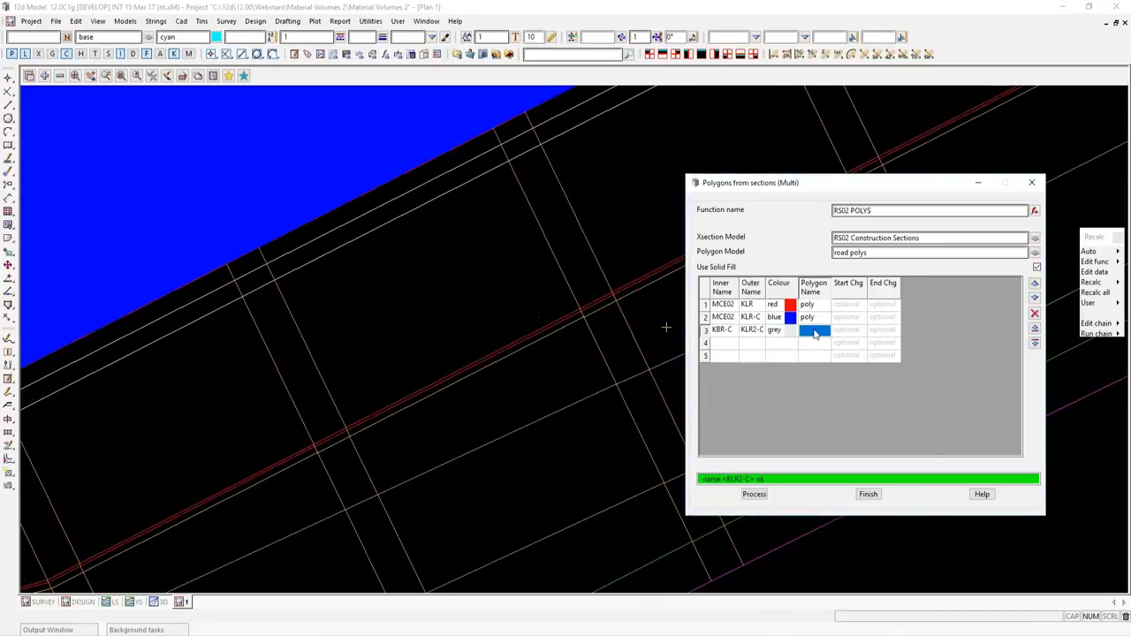
text(poly)
click(753, 494)
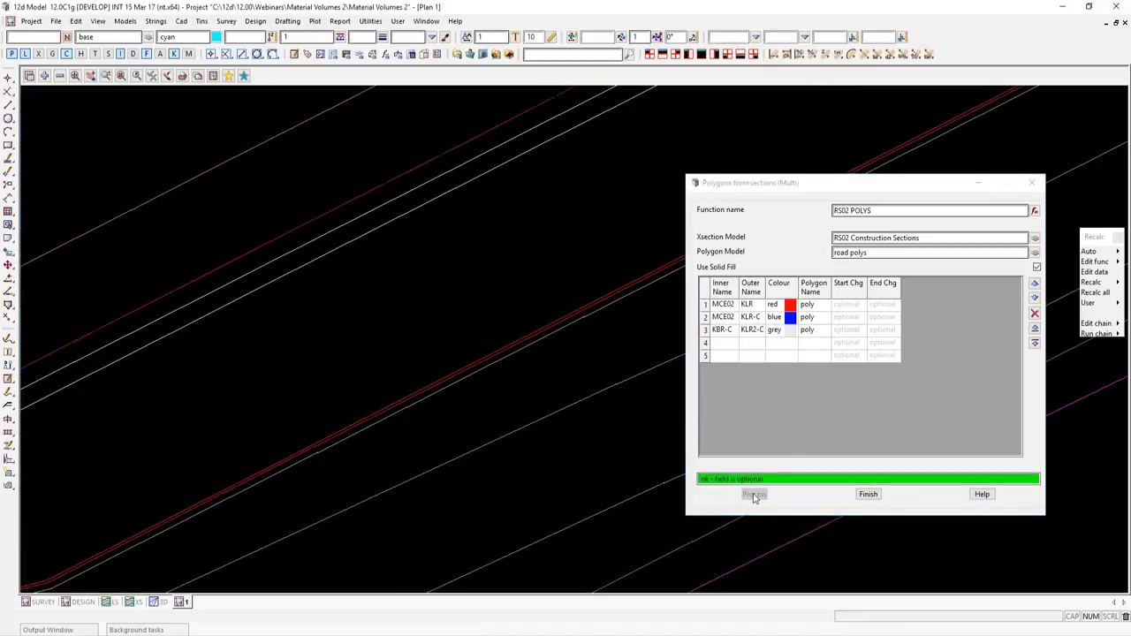
Examine the coloured polygons along both roads in plan and finish the RS02 POLYS function.
scroll(457, 358, down, 3)
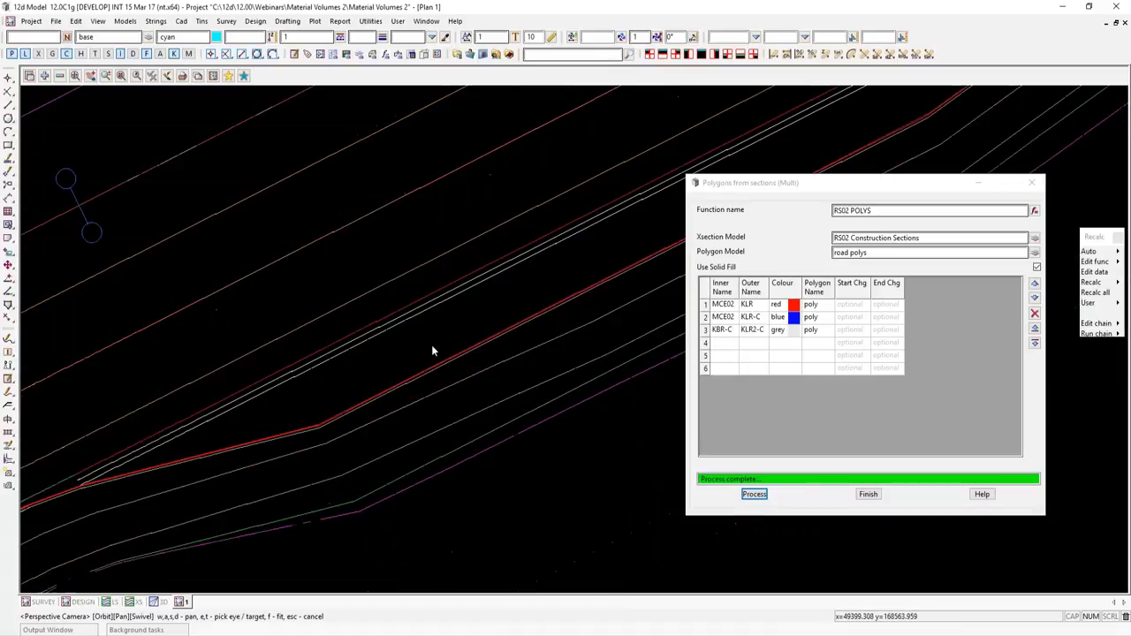
scroll(390, 356, up, 3)
scroll(390, 356, down, 6)
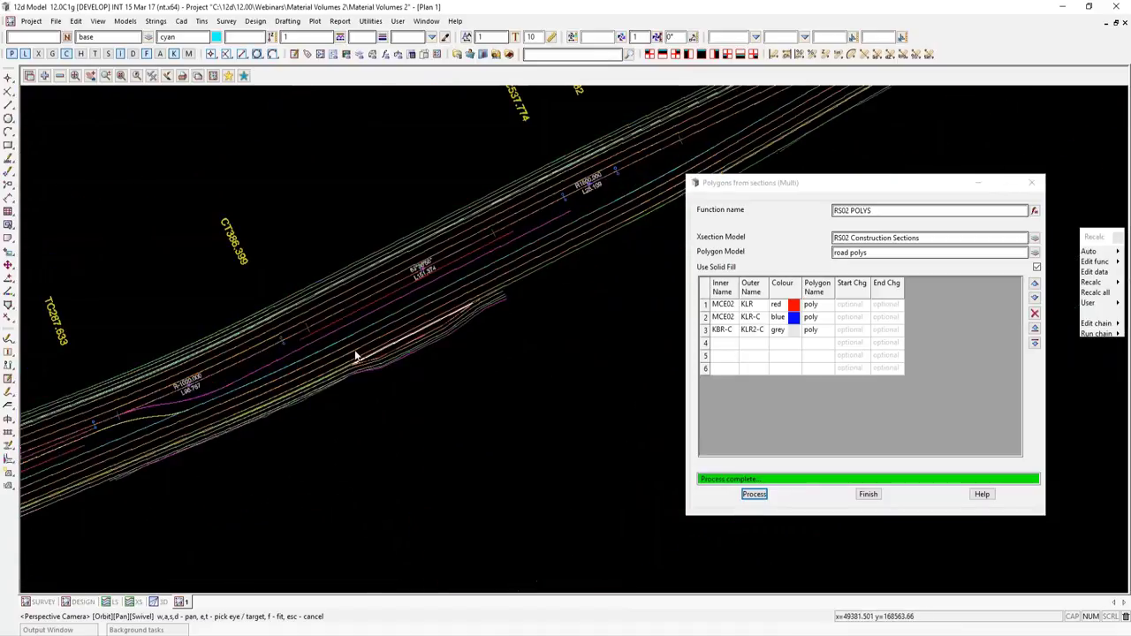
scroll(375, 323, up, 2)
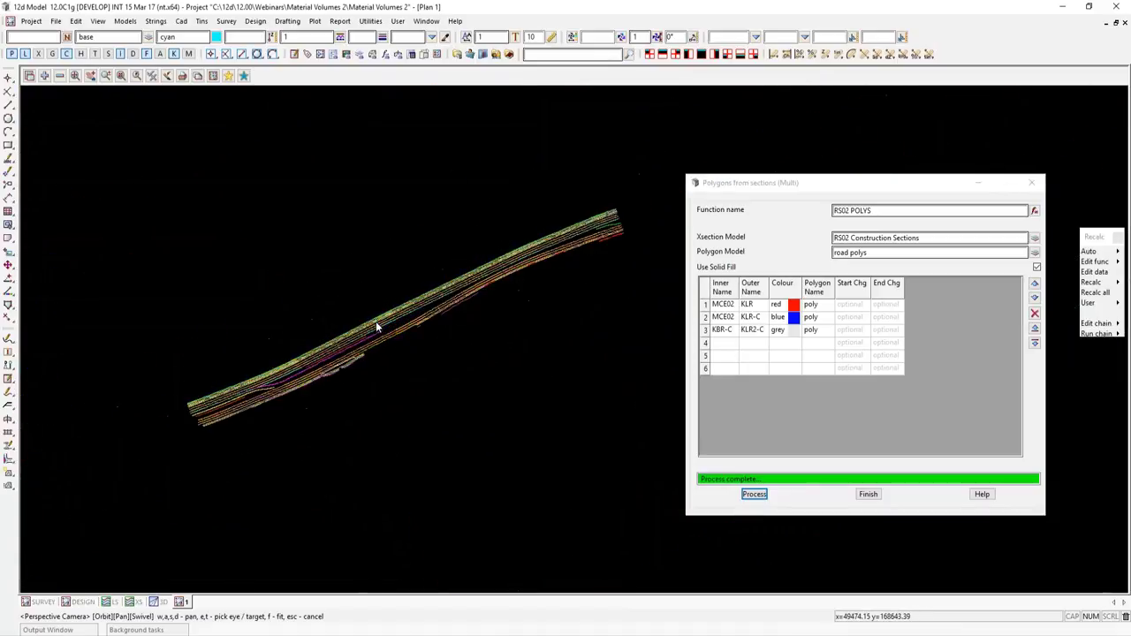
scroll(376, 321, up, 2)
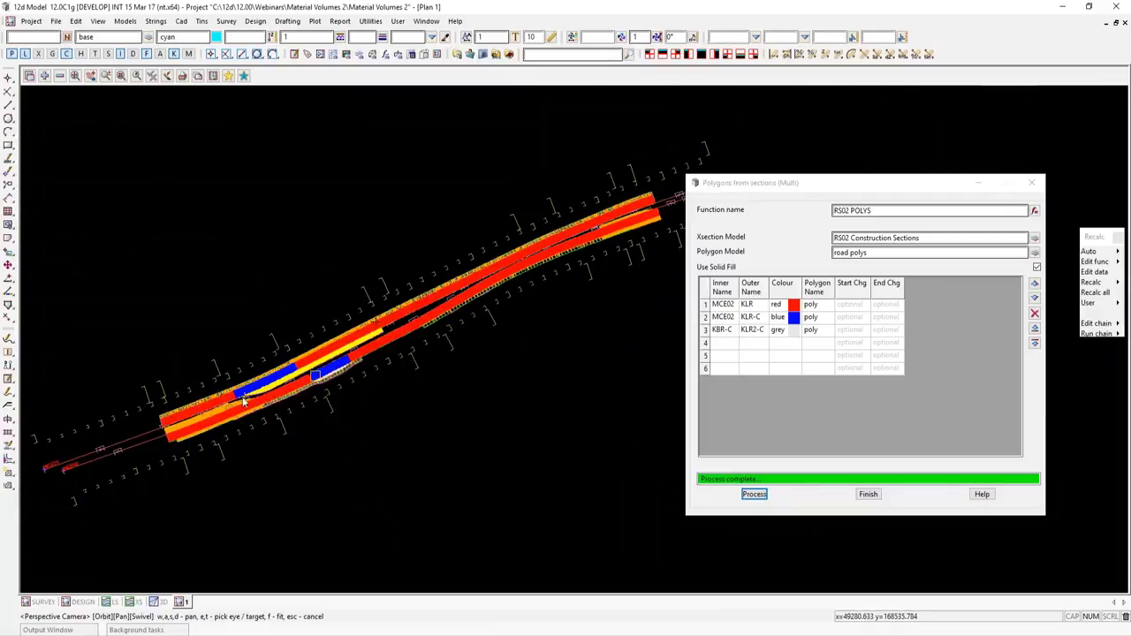
scroll(226, 392, up, 2)
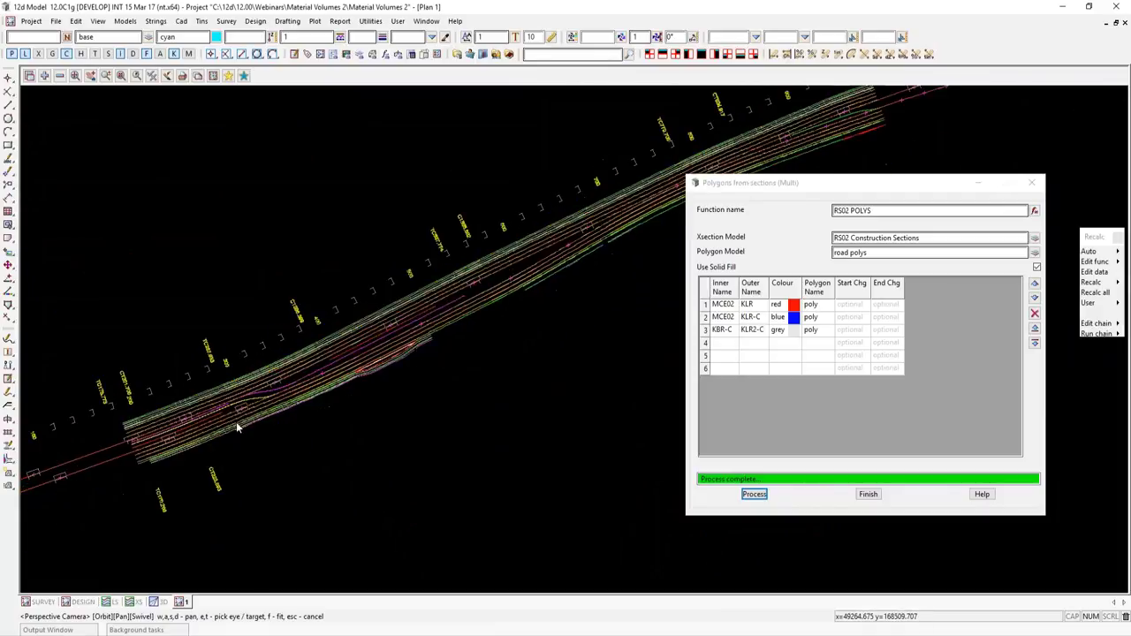
scroll(237, 427, up, 2)
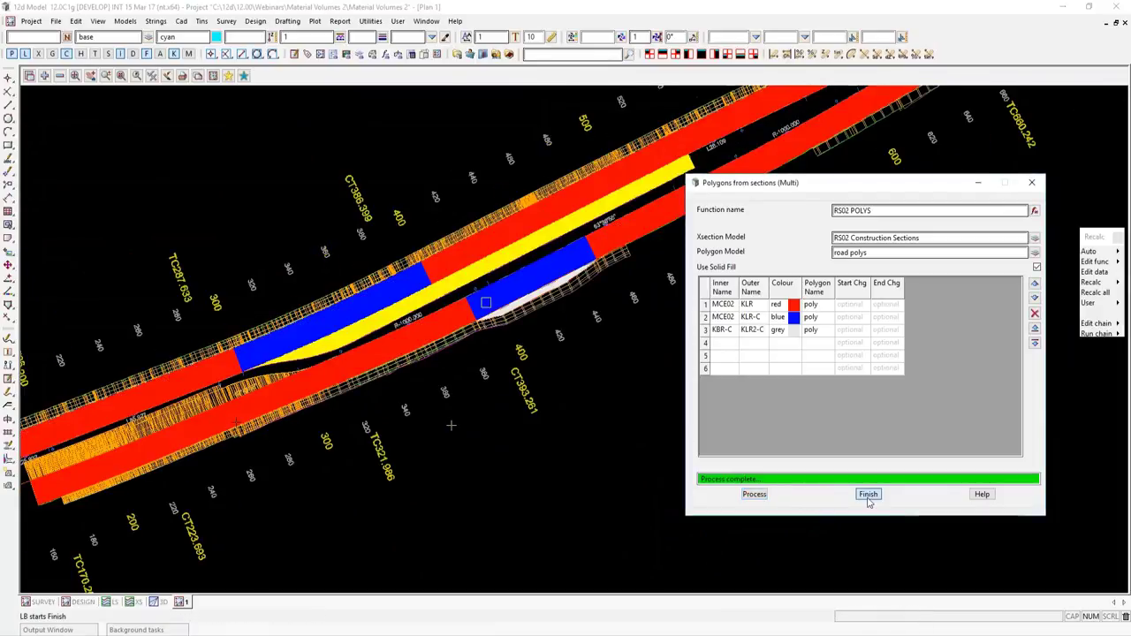
click(868, 494)
Add the tin Design model to plan view 1 over the road polygons.
scroll(287, 284, up, 2)
scroll(502, 301, up, 2)
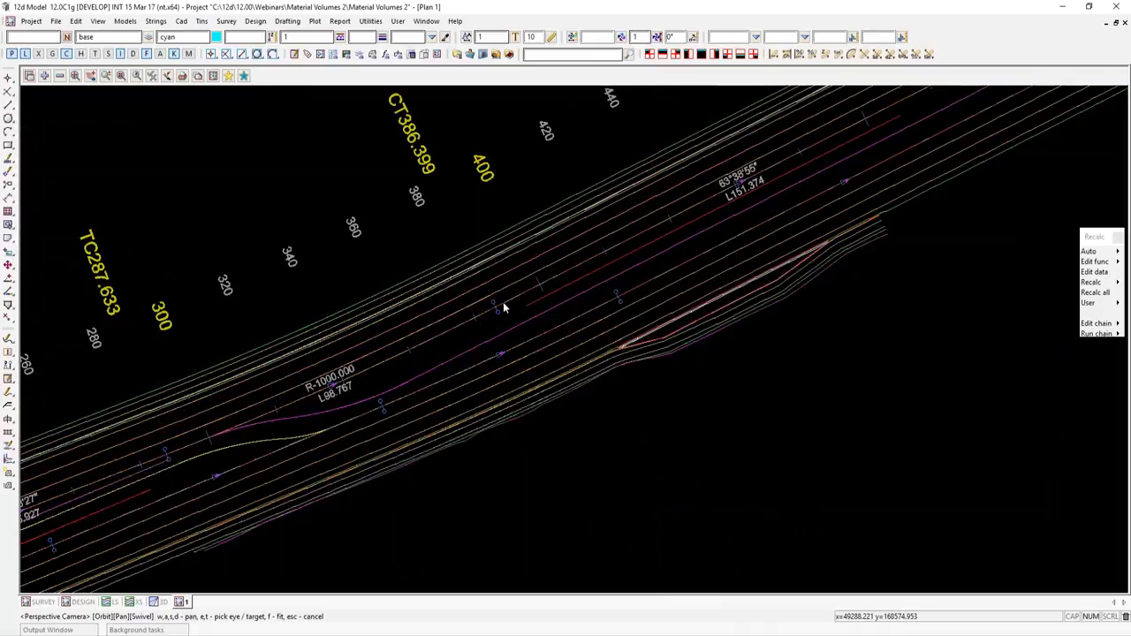
scroll(519, 313, down, 1)
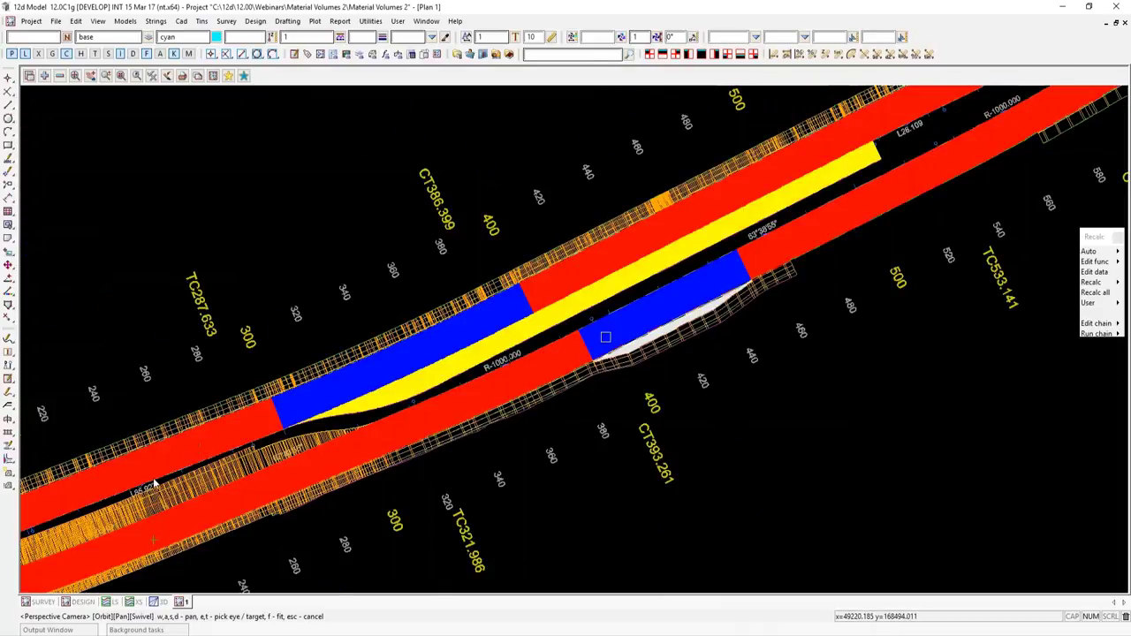
click(45, 77)
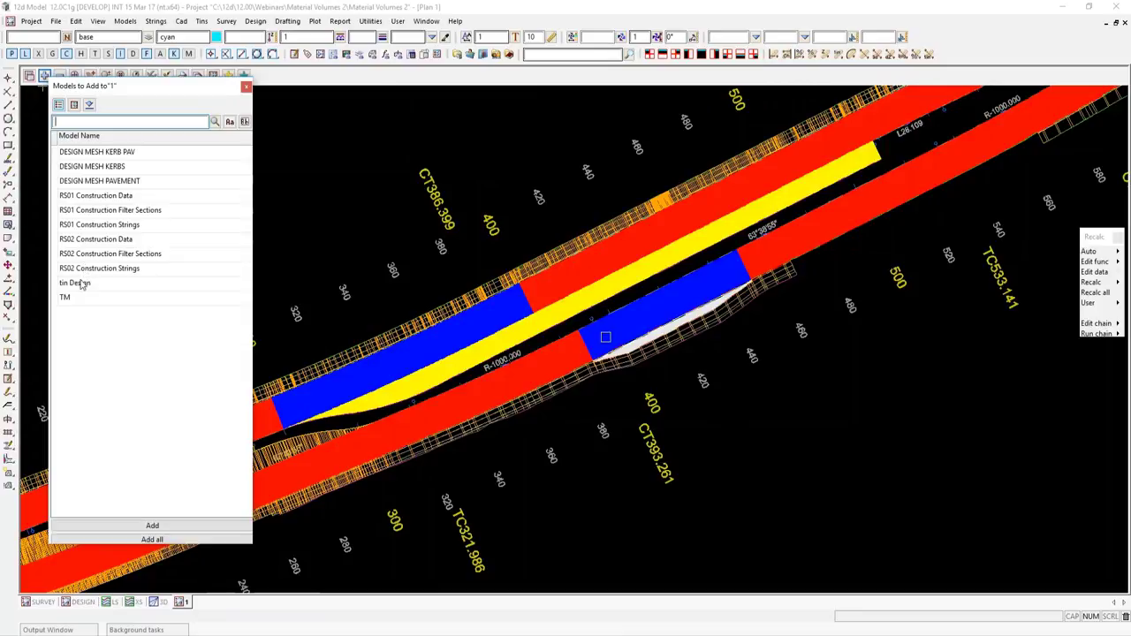
double_click(78, 282)
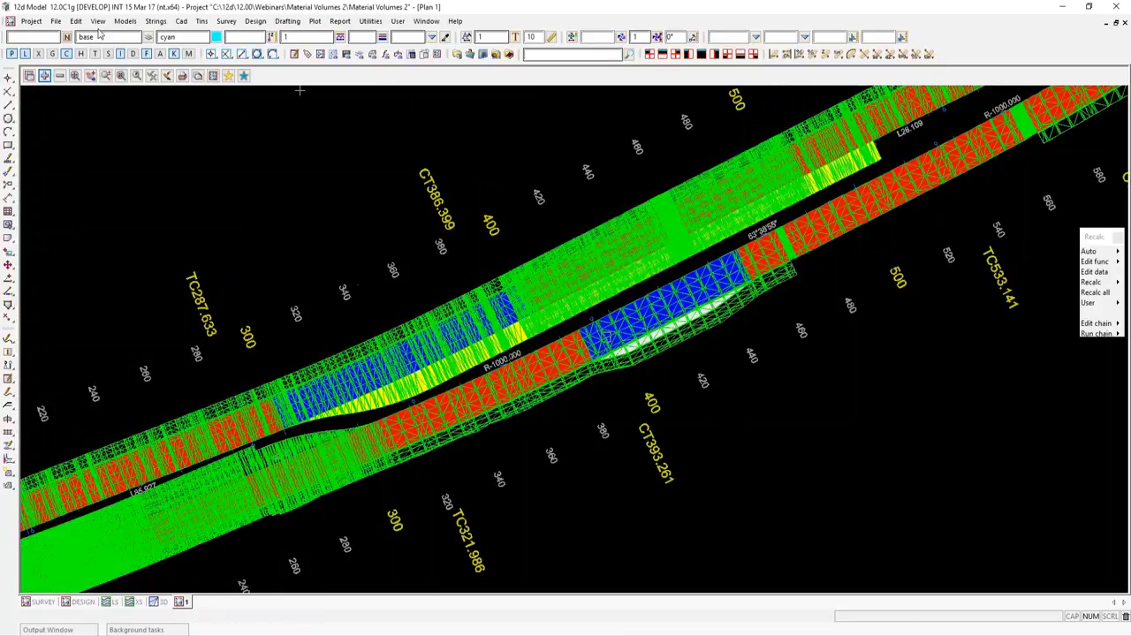
Colour the Design tin's triangles inside the polygons of the road polys model, using the polygons' own colours.
click(201, 22)
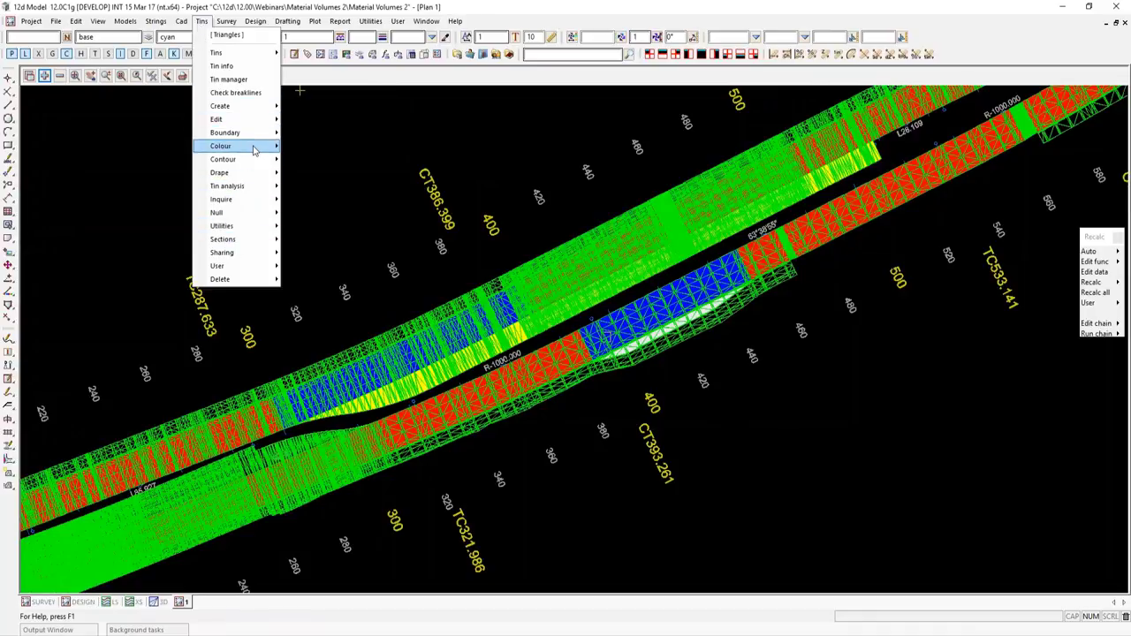
mouse_move(253, 151)
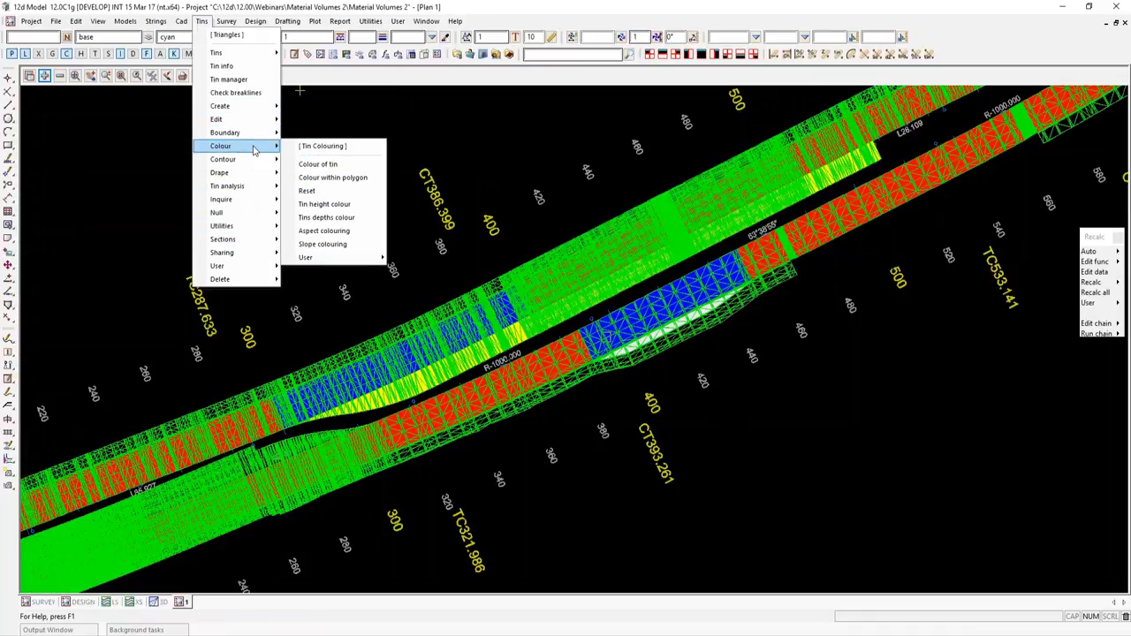
click(333, 179)
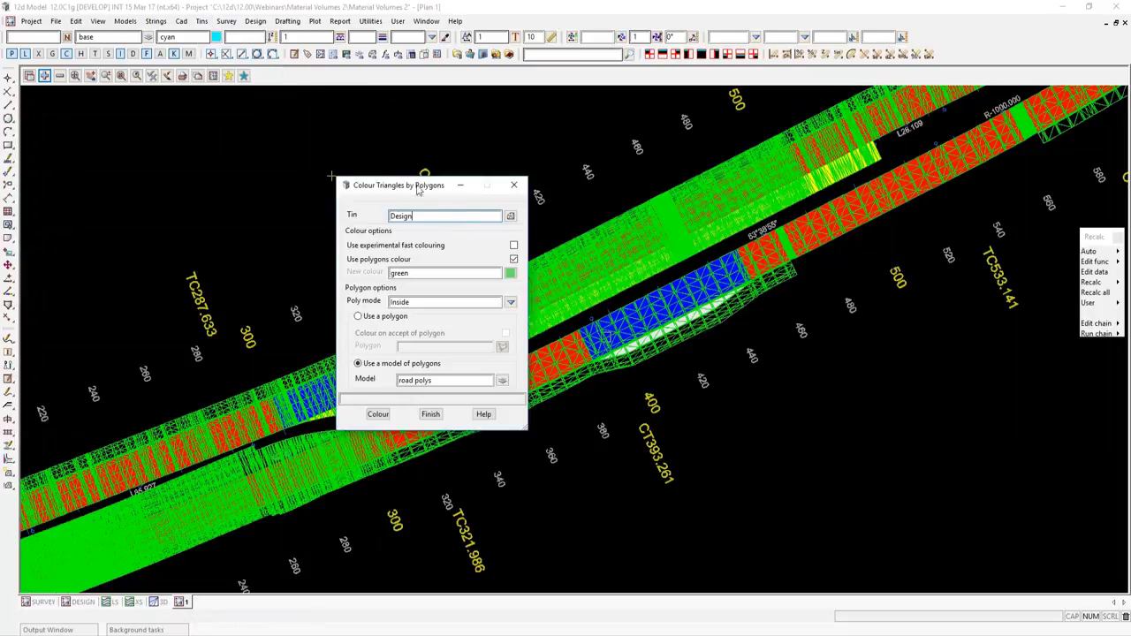
drag(397, 188, 552, 163)
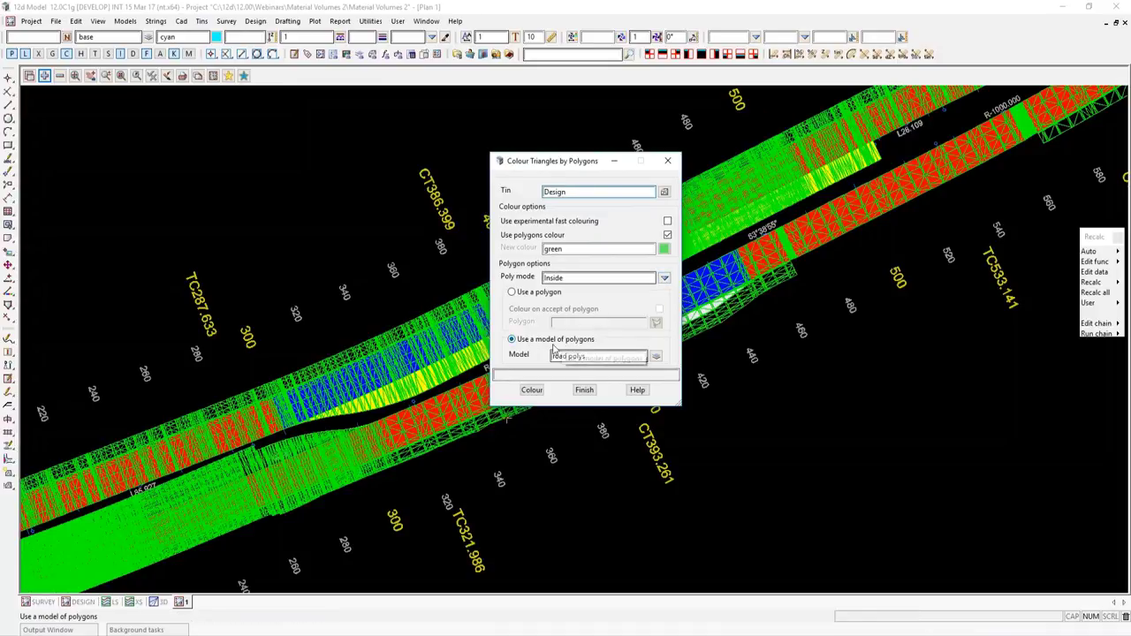
click(656, 355)
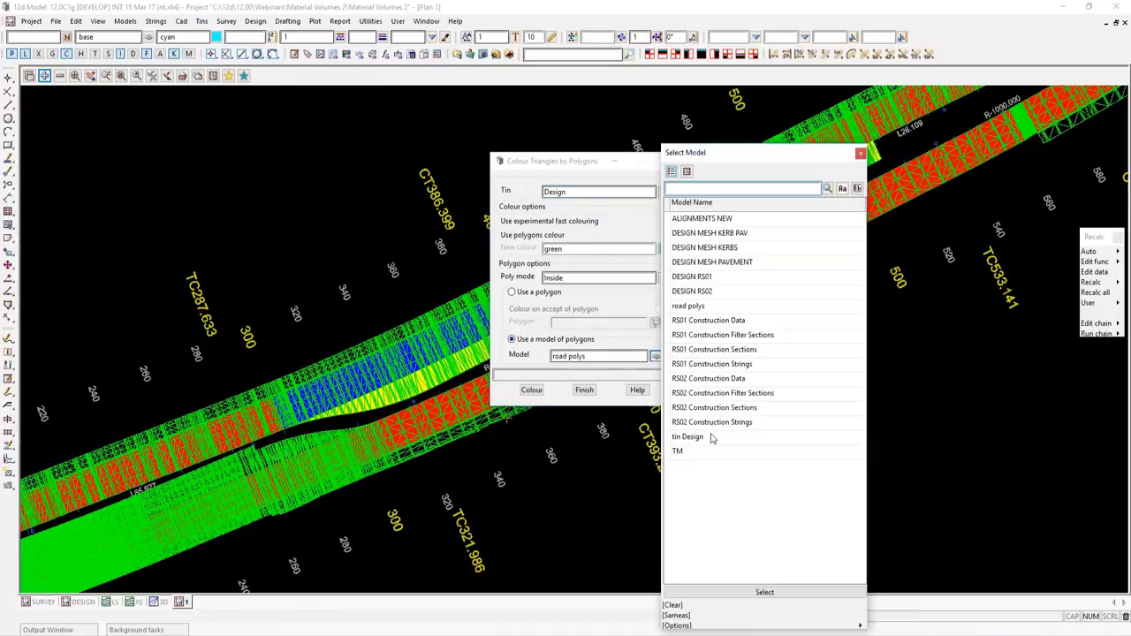
click(698, 306)
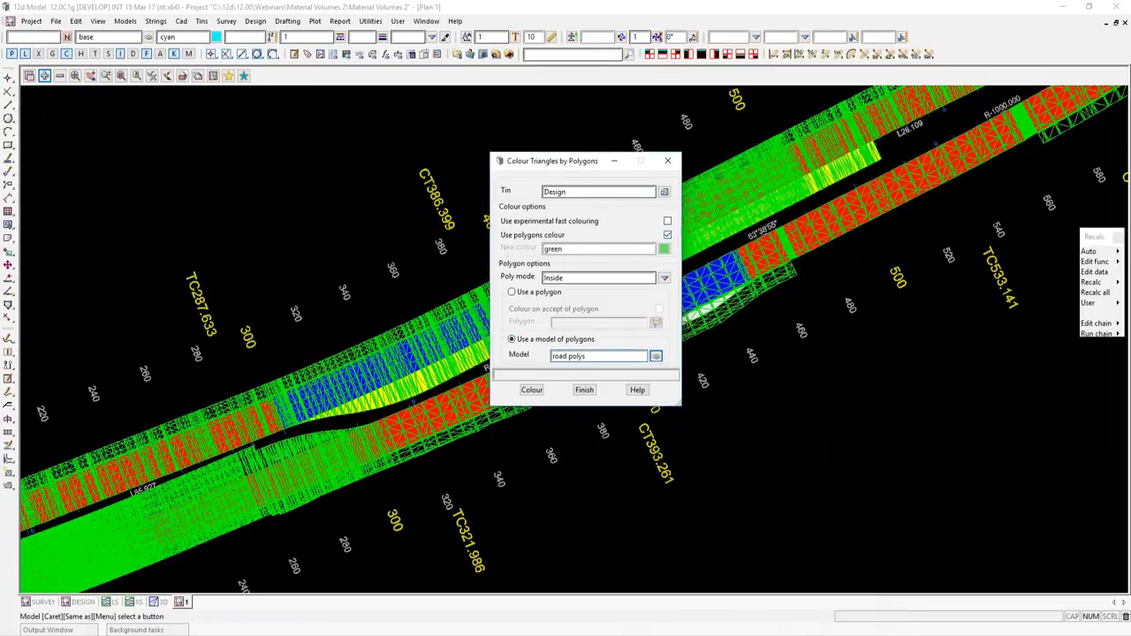
click(531, 389)
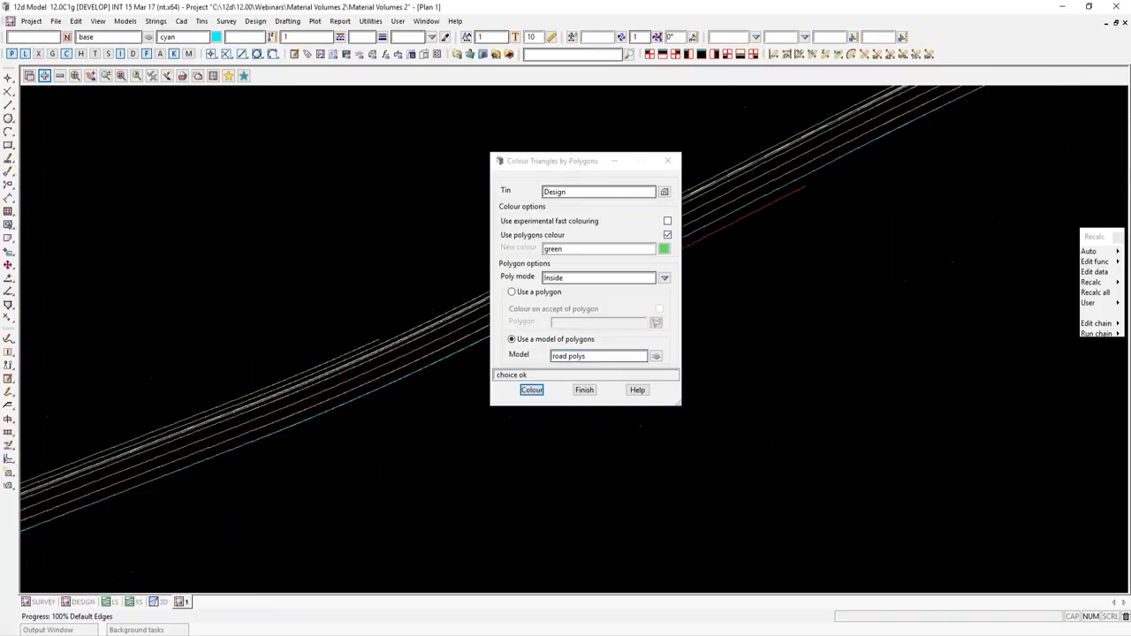
drag(549, 166, 906, 326)
Remove the road polys model from plan view 1 and close the triangle colouring function.
click(60, 76)
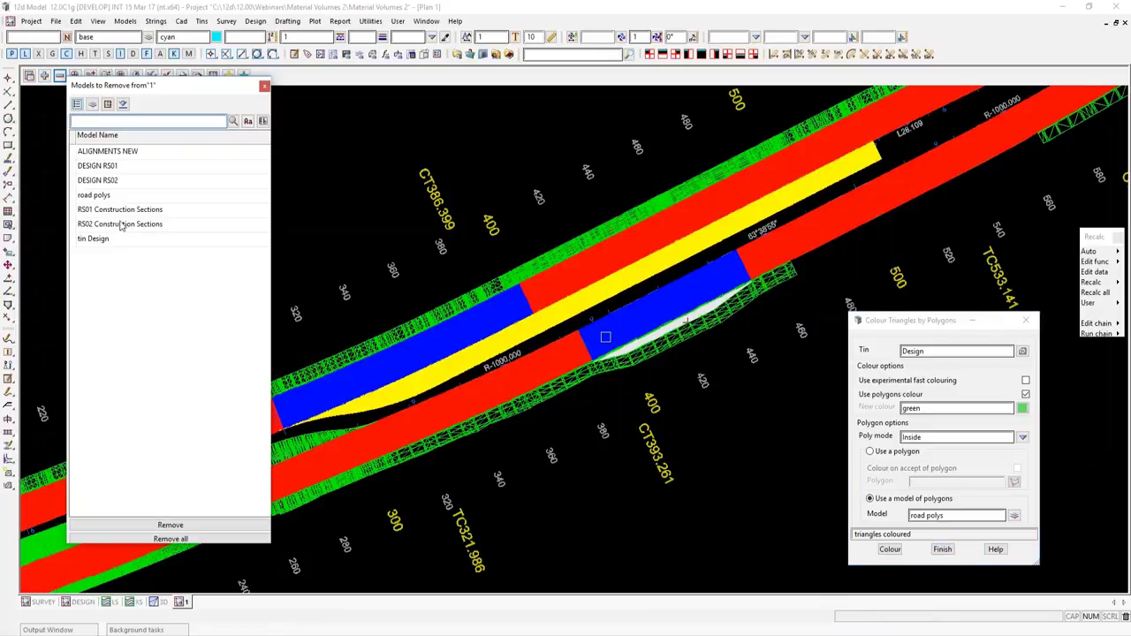
double_click(132, 194)
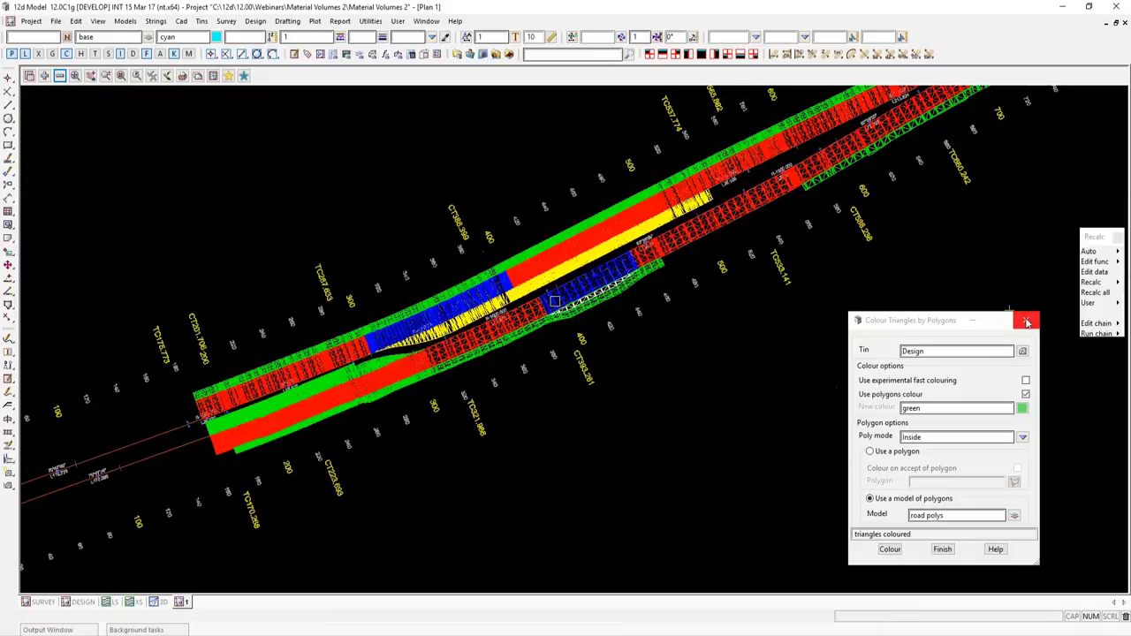
click(1025, 322)
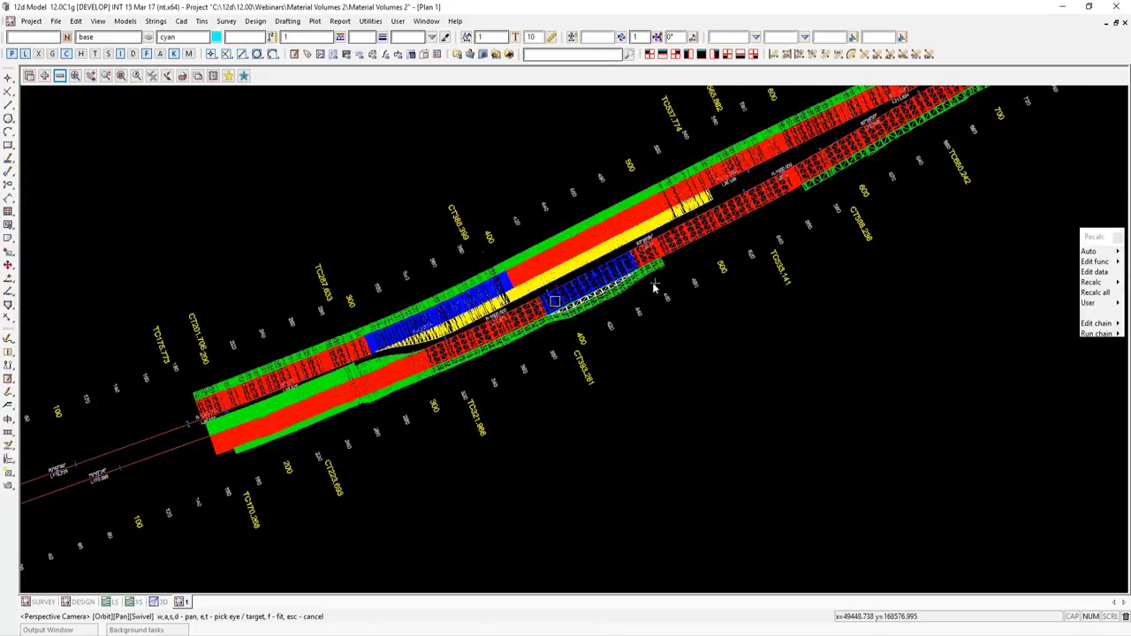
Run the pavement Material create/report function on the data in view 1 to create the material trimeshes.
click(370, 20)
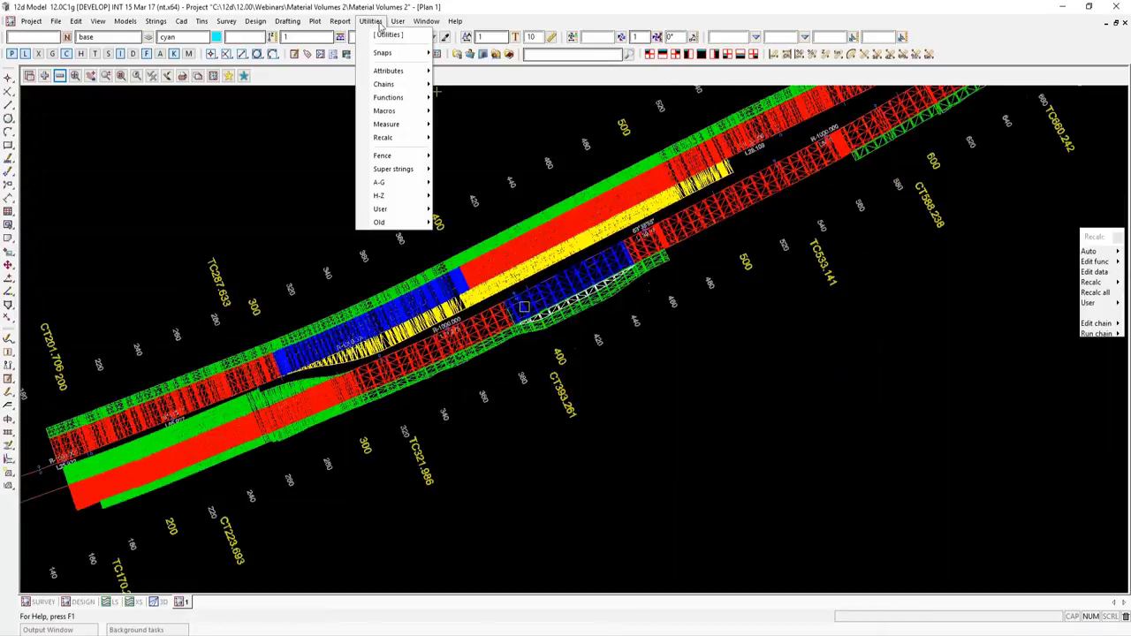
mouse_move(397, 21)
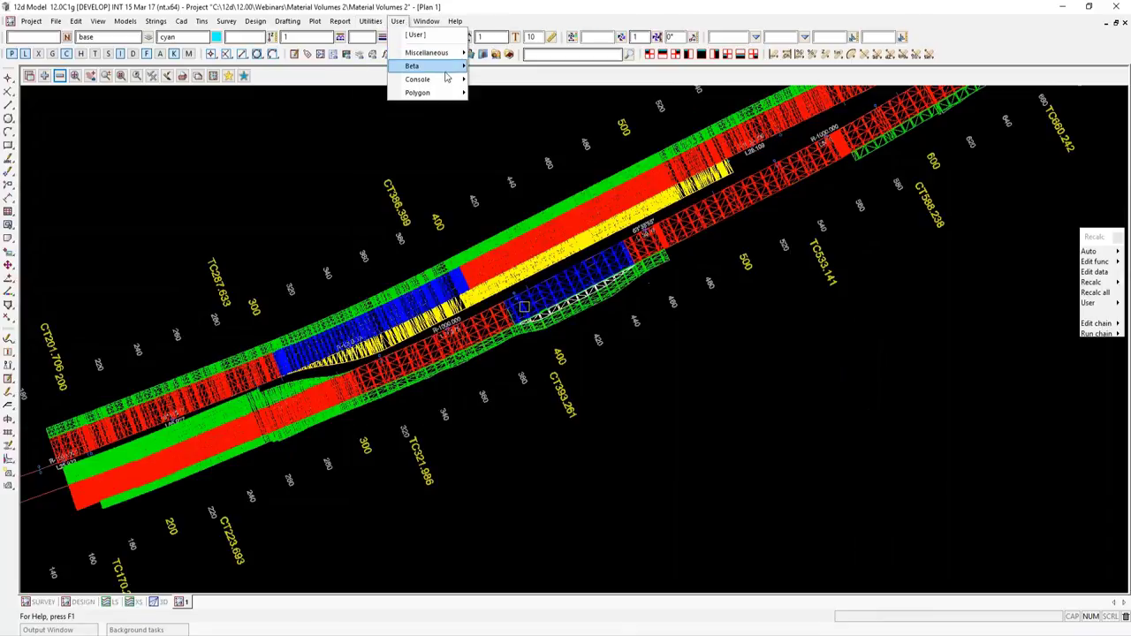
mouse_move(450, 69)
mouse_move(579, 311)
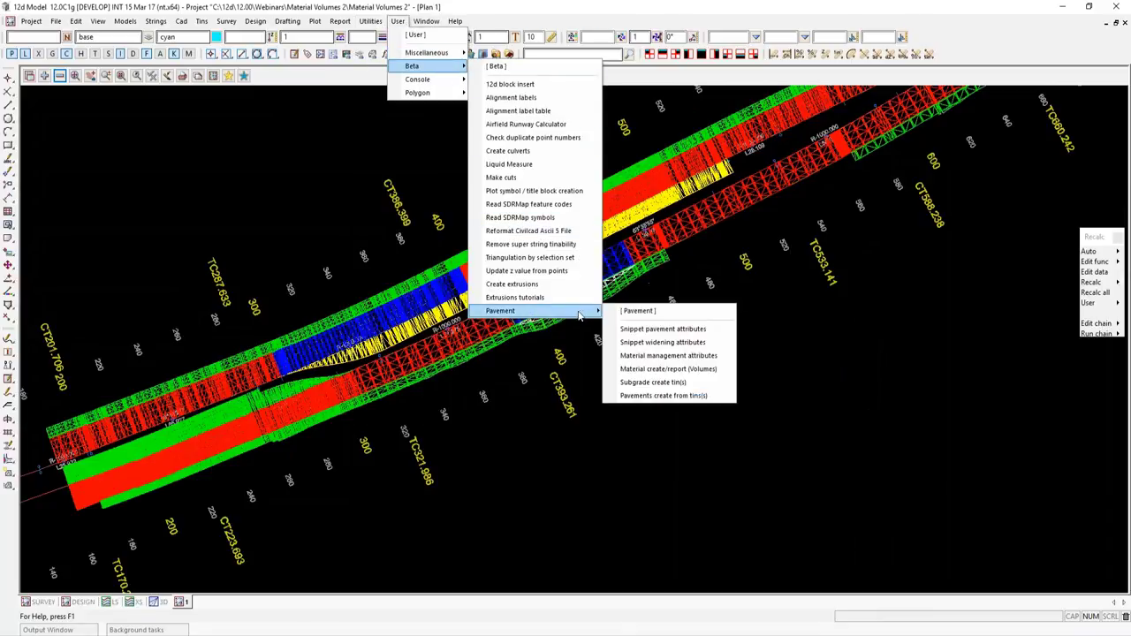
click(666, 369)
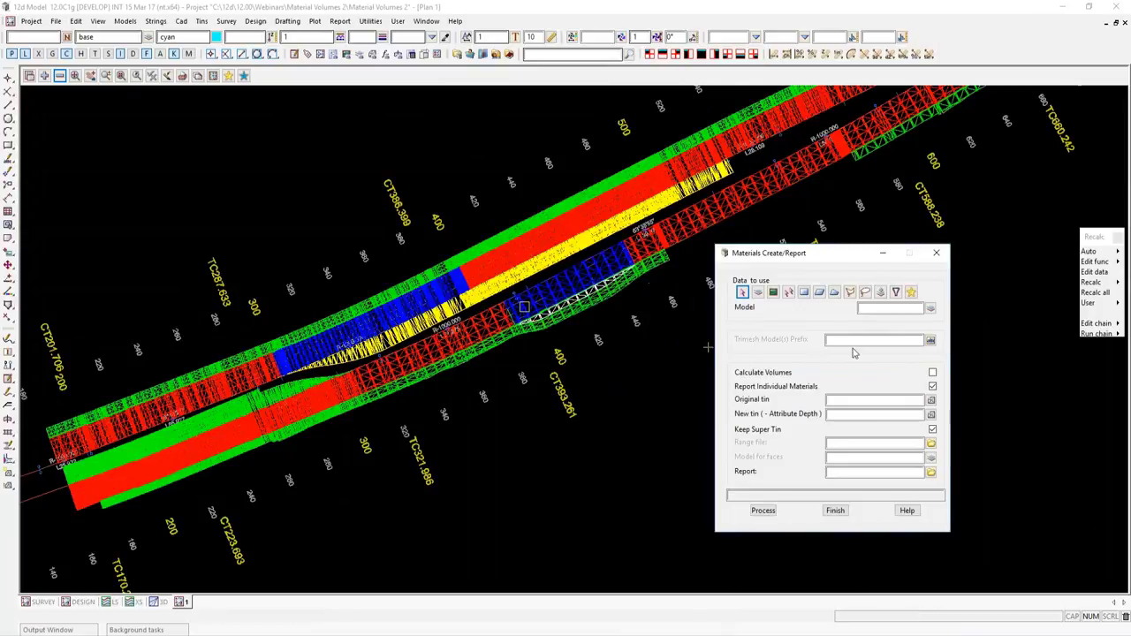
click(779, 297)
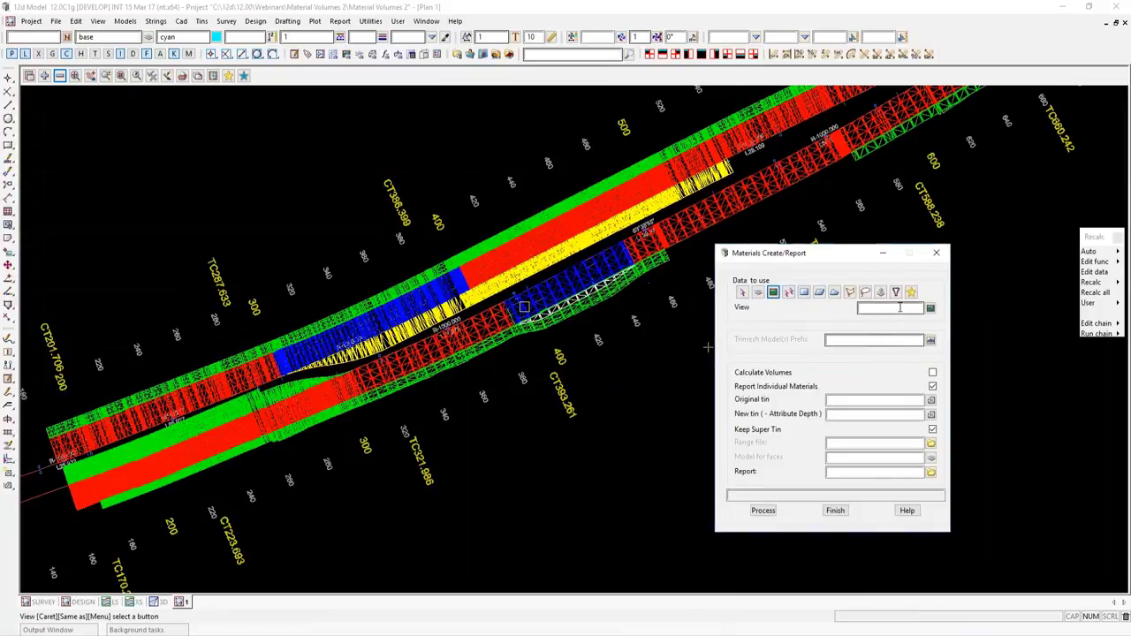
click(764, 512)
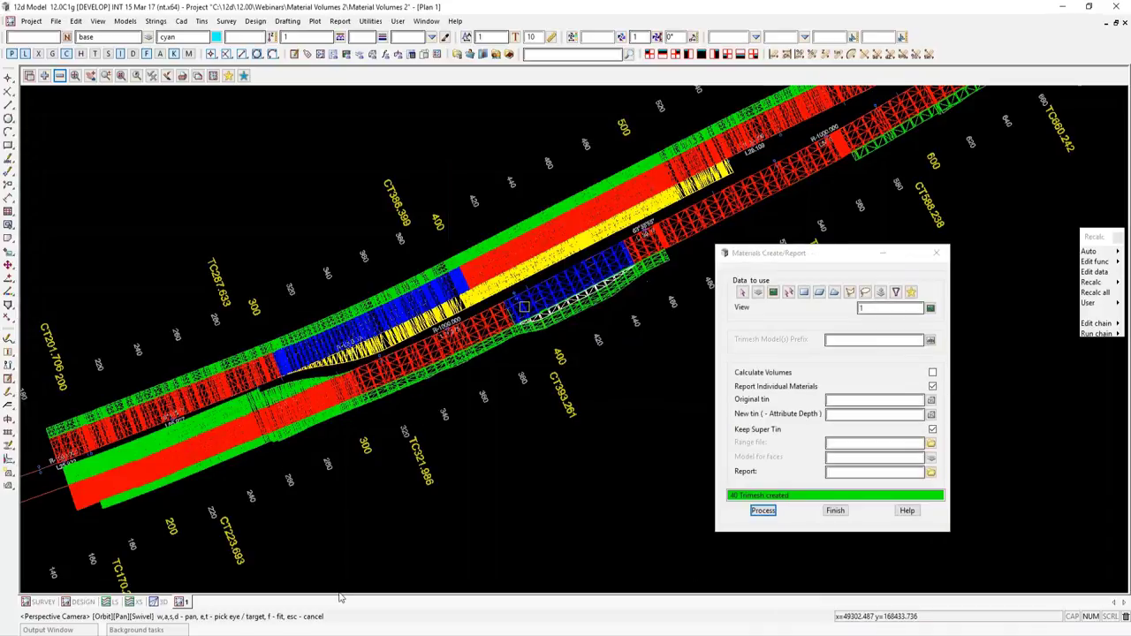
Examine the kerb and pavement trimeshes under the coloured road surface in the 3D perspective view.
click(162, 604)
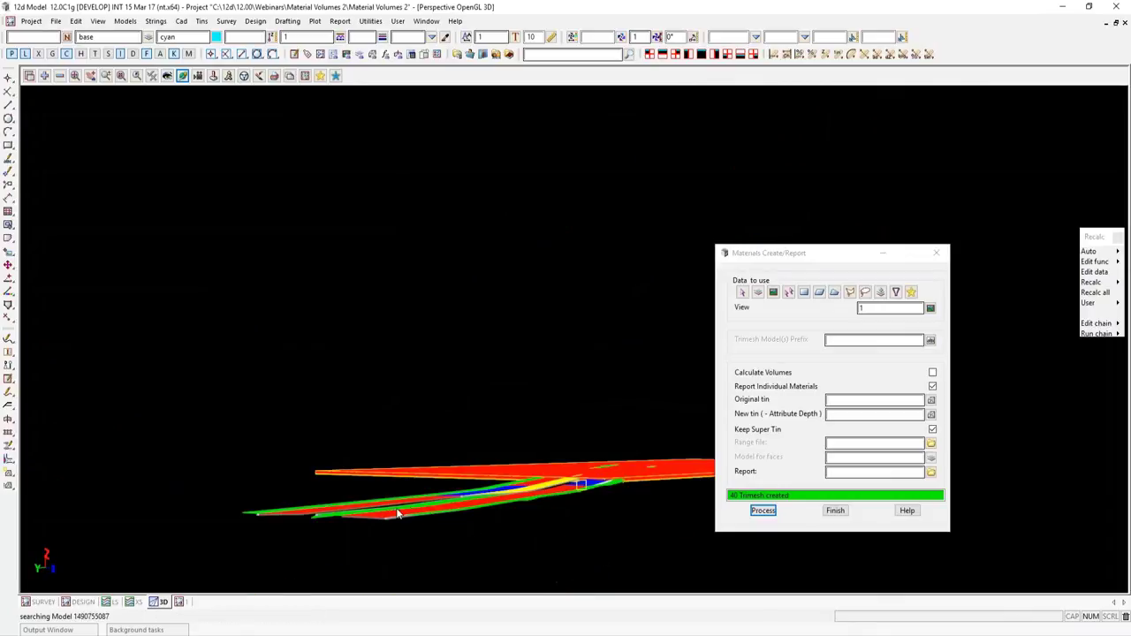
drag(410, 513, 310, 504)
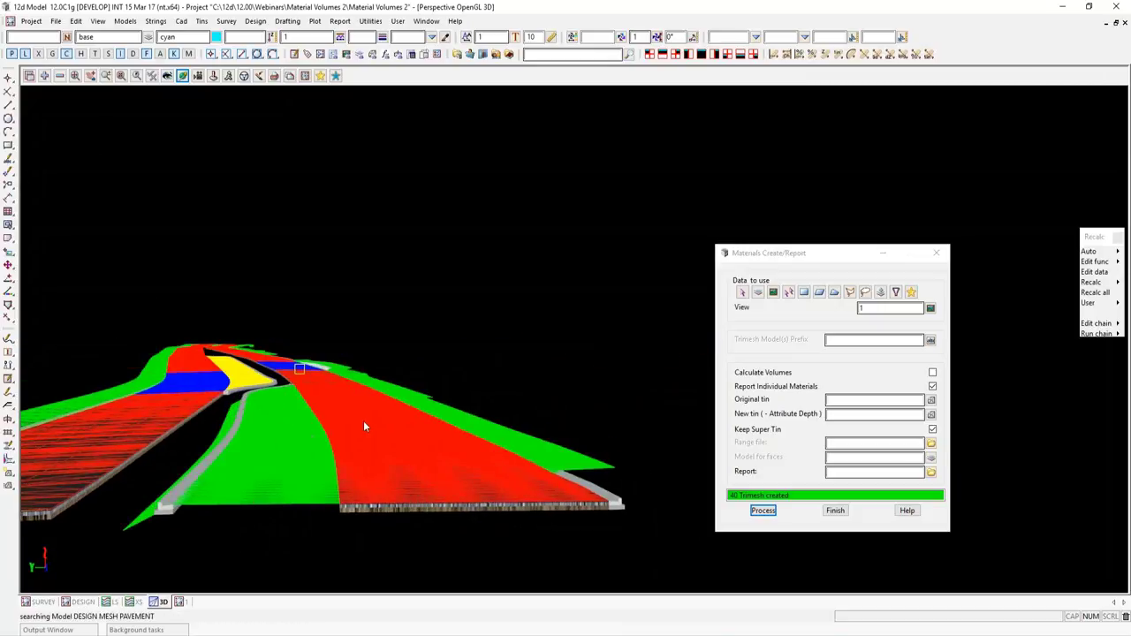
mouse_move(363, 421)
mouse_down()
mouse_move(371, 480)
mouse_move(362, 511)
mouse_move(374, 436)
mouse_move(313, 525)
mouse_up()
scroll(310, 525, up, 2)
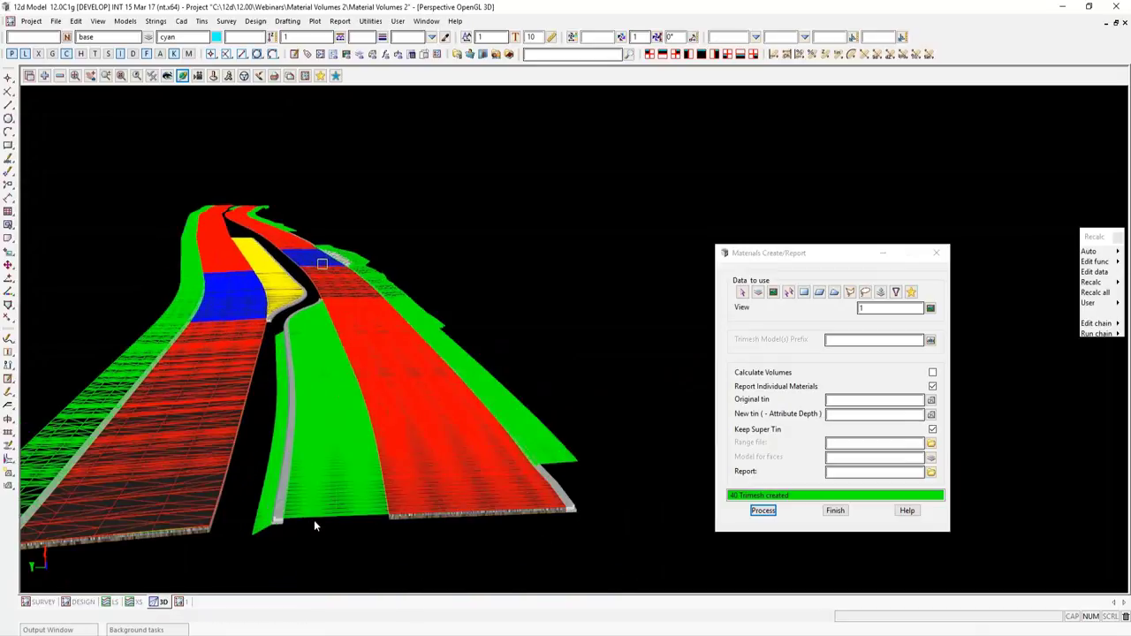
scroll(314, 523, up, 2)
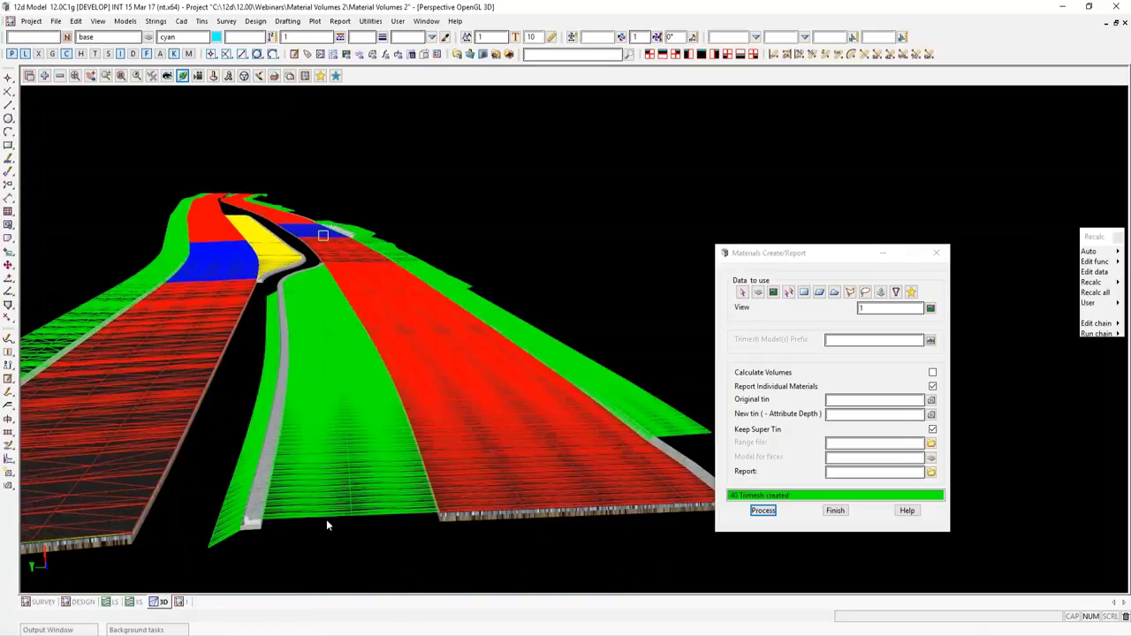
scroll(326, 525, up, 2)
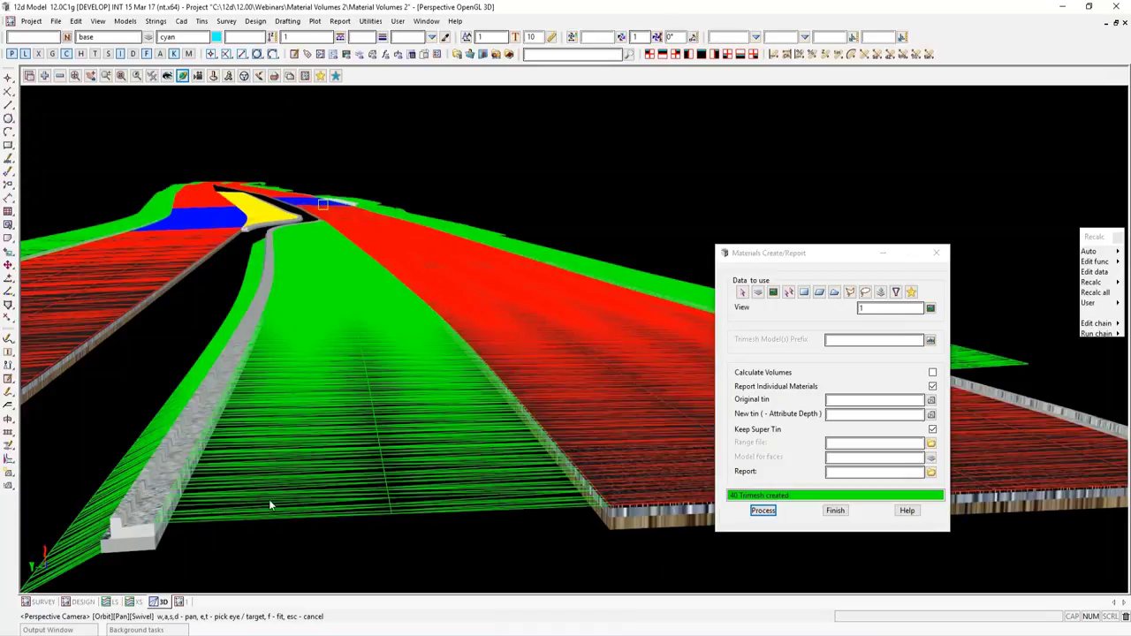
scroll(305, 502, down, 1)
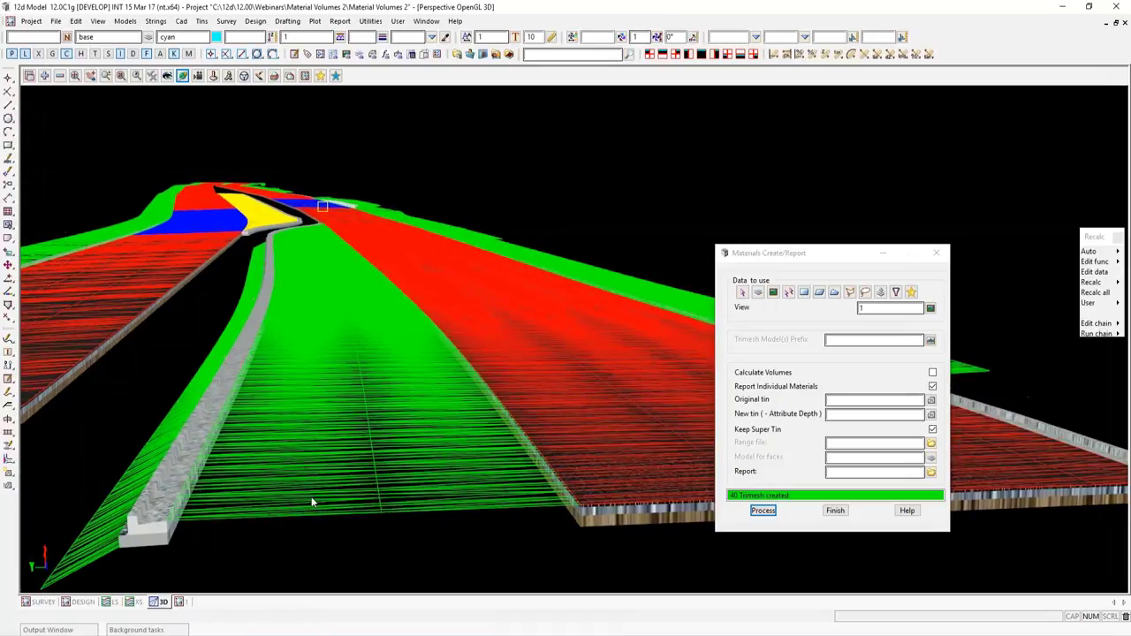
scroll(311, 497, down, 2)
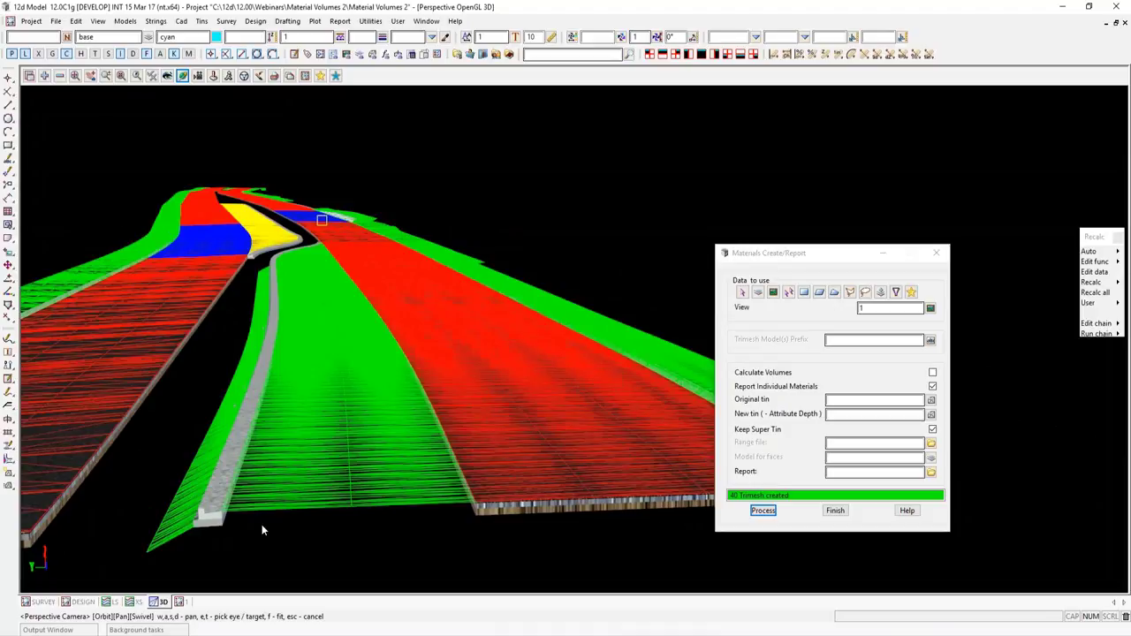
Remove the DESIGN RS01, DESIGN RS02 and tin Design models from the DESIGN plan view.
click(135, 602)
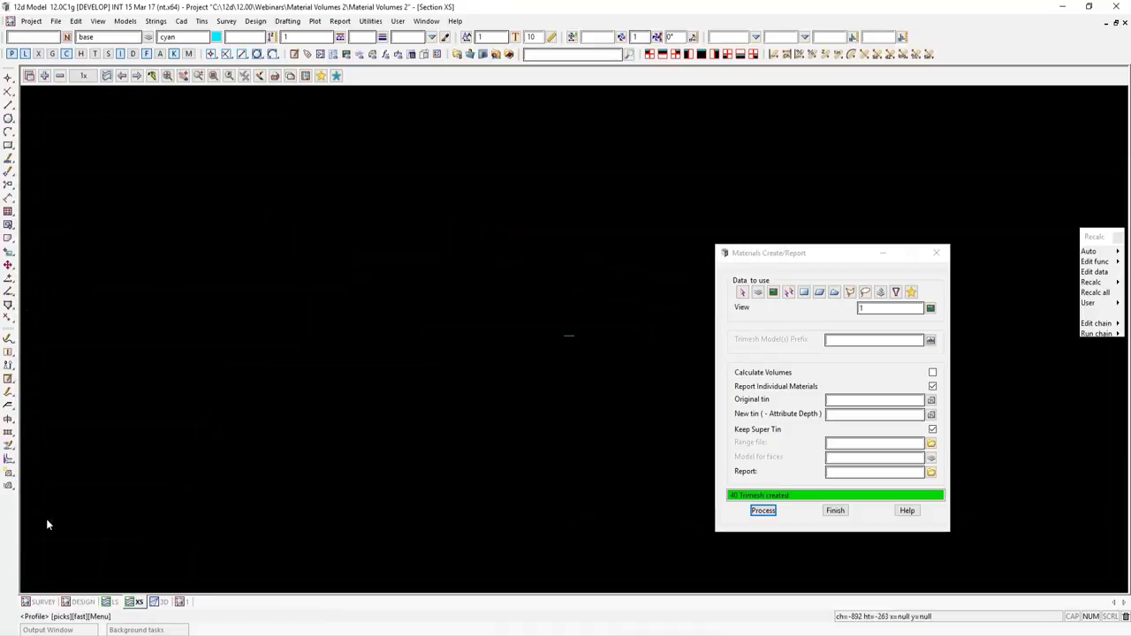
click(38, 602)
scroll(212, 527, up, 2)
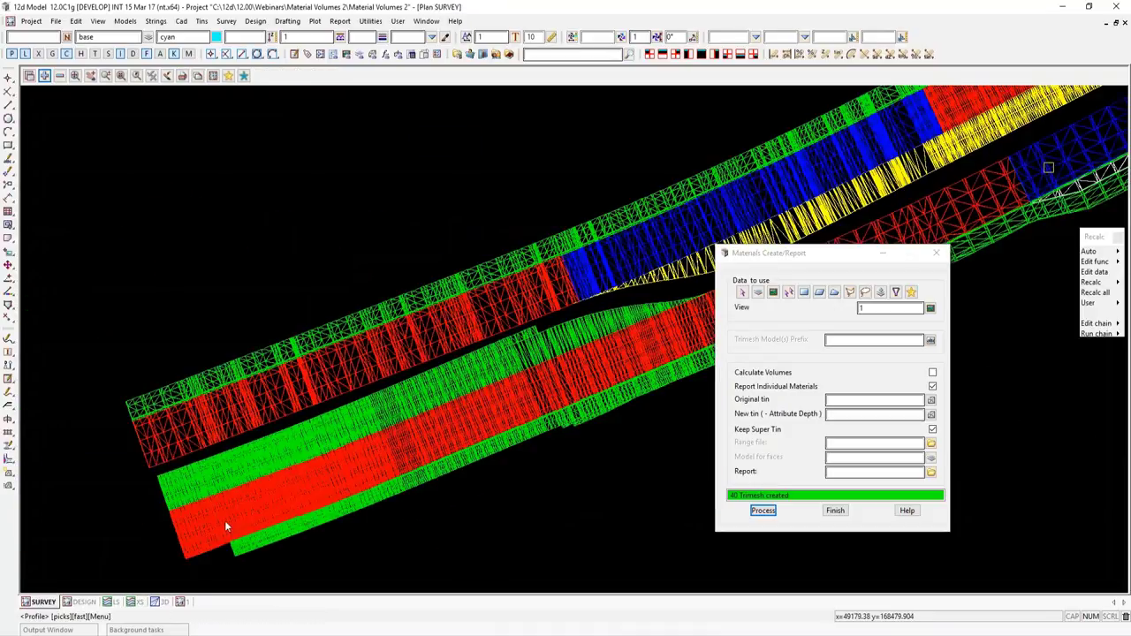
click(83, 601)
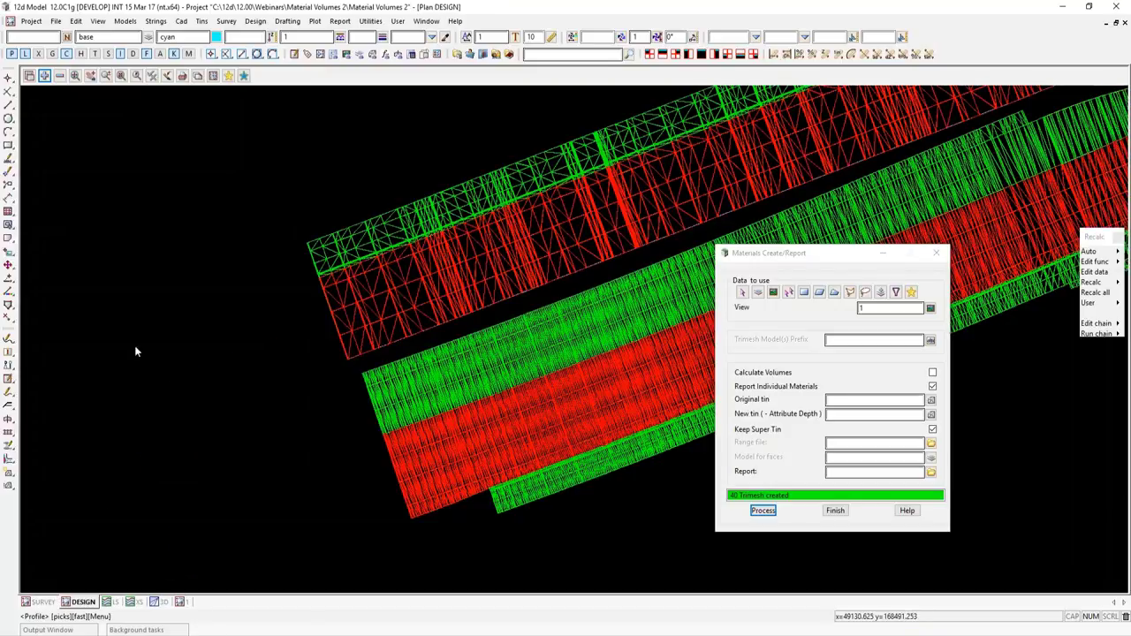
click(60, 76)
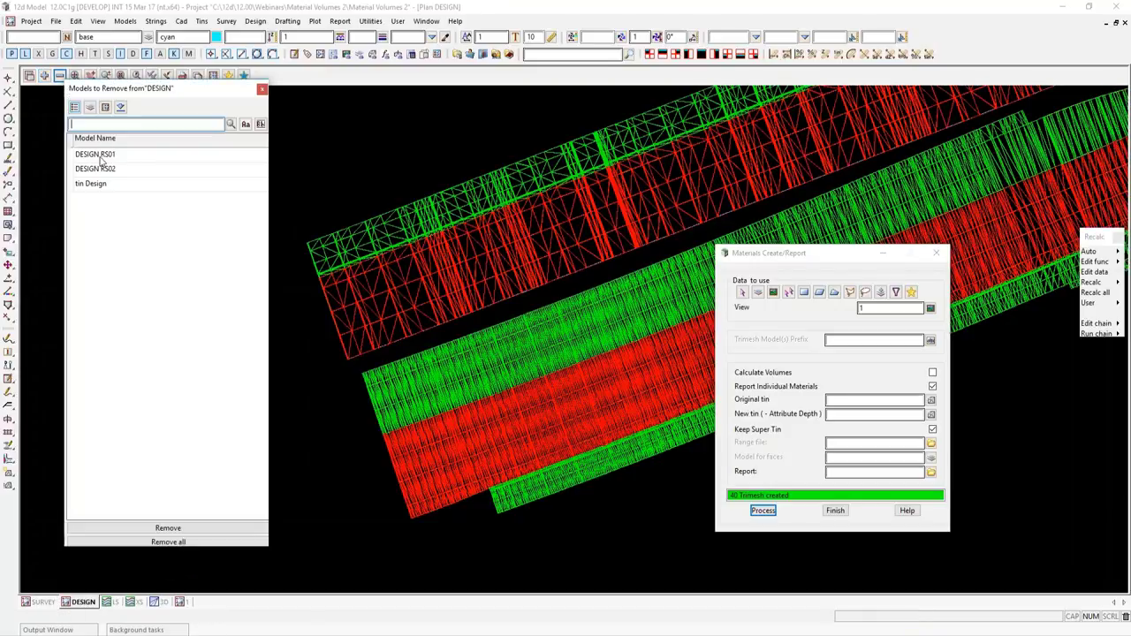
drag(102, 156, 97, 183)
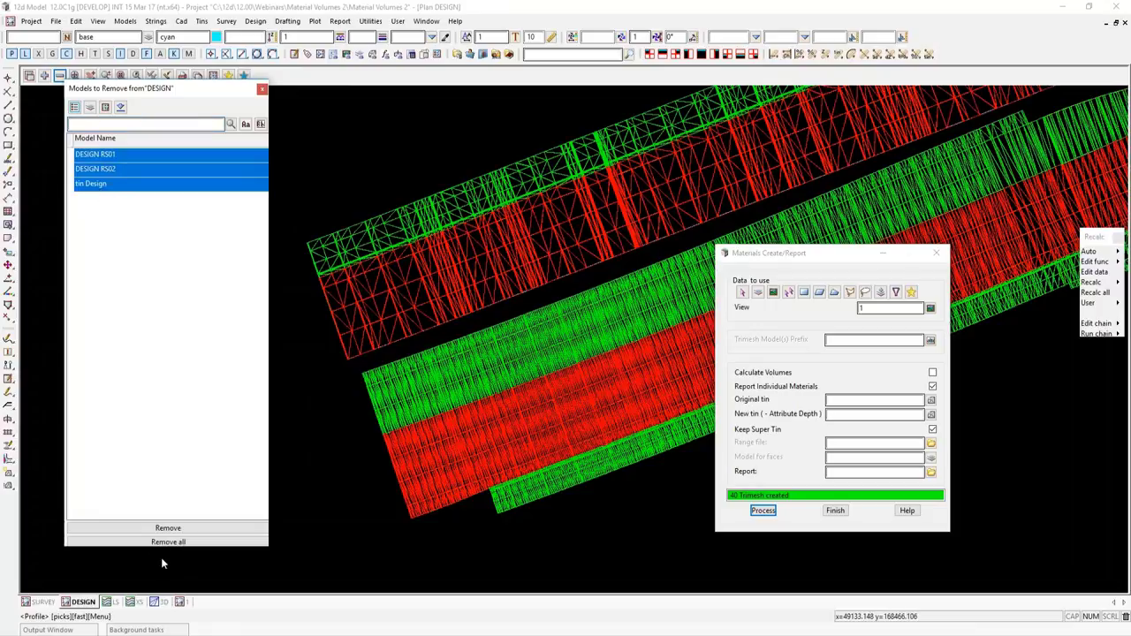
click(168, 528)
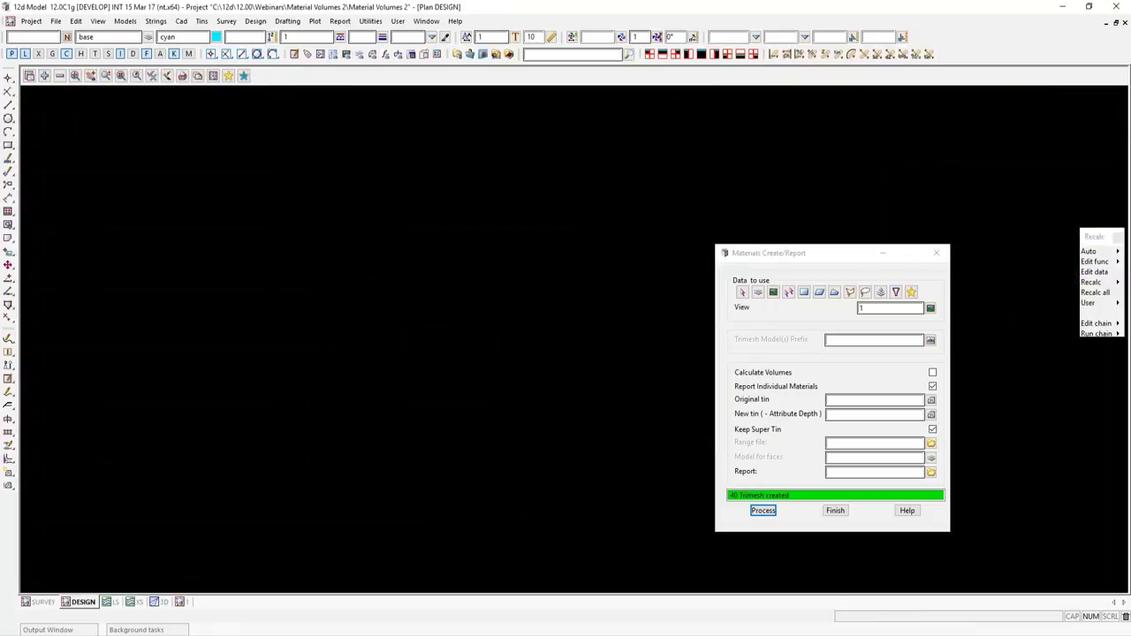
Add the RS02 Construction Filter Sections model to the DESIGN plan view and profile one of its sections in the XS view.
click(44, 76)
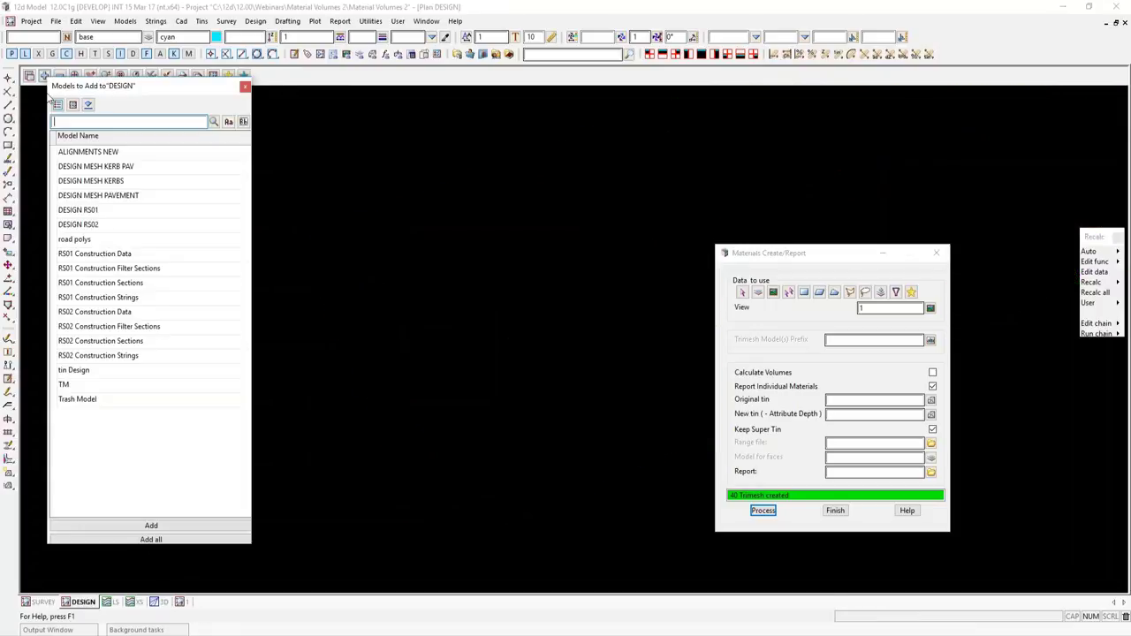
double_click(115, 326)
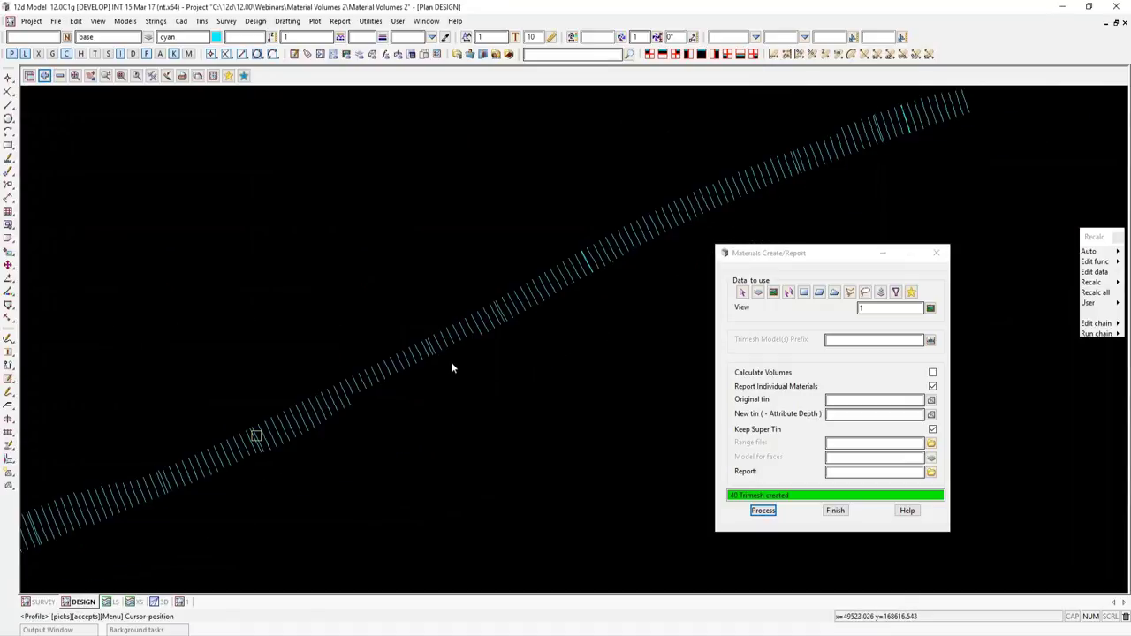
scroll(555, 311, up, 2)
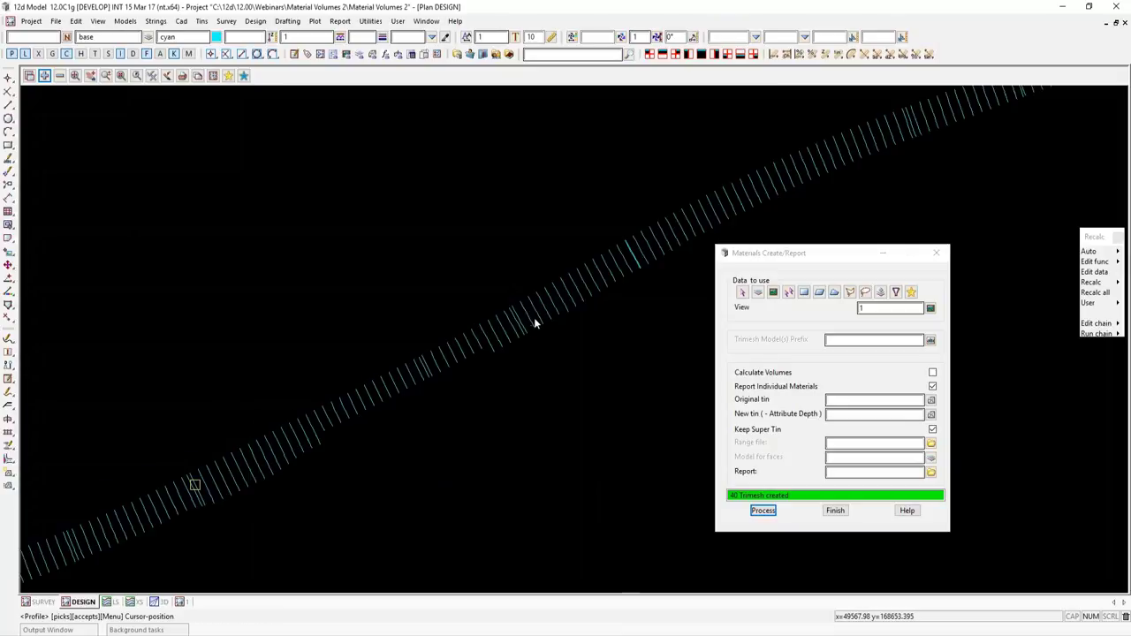
click(534, 322)
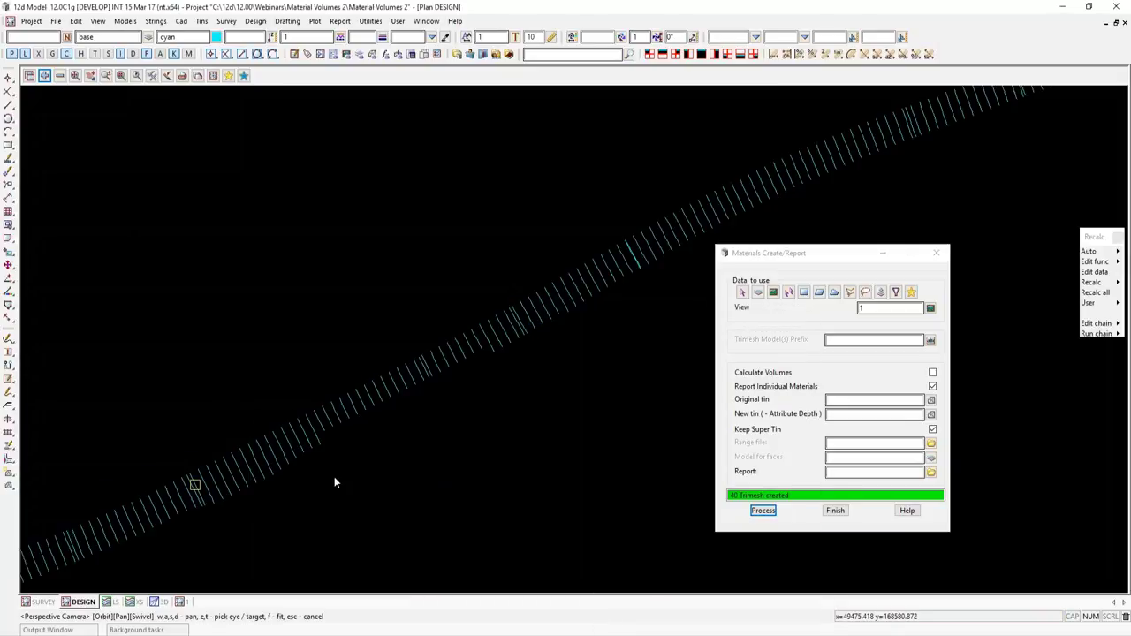
click(136, 629)
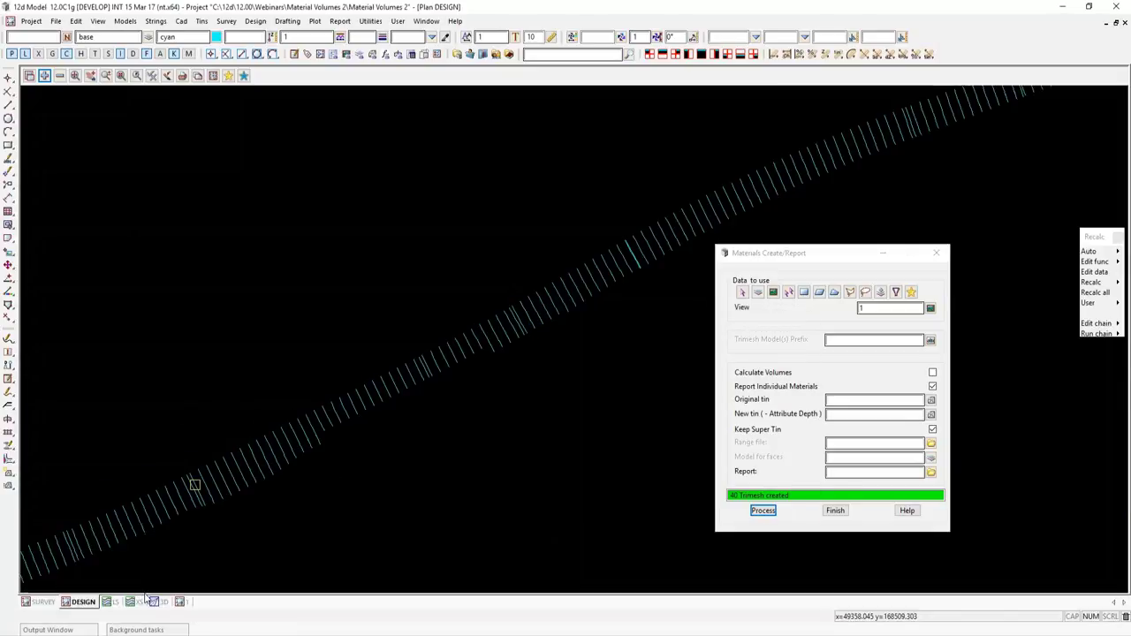
click(139, 602)
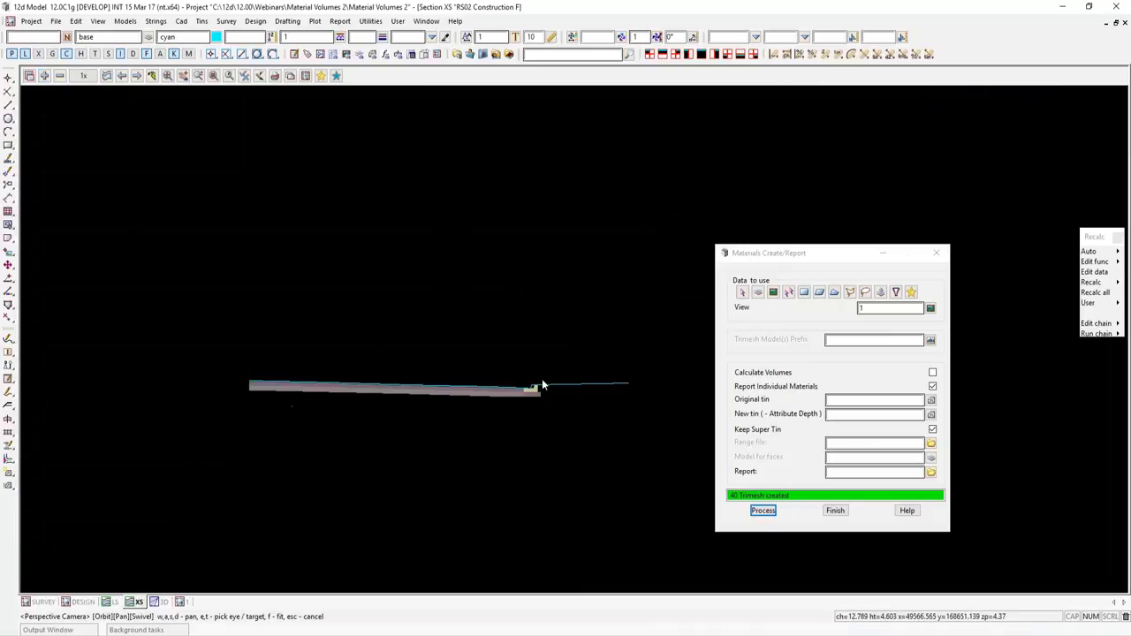
Add the DESIGN RS01 and DESIGN RS02 models to the DESIGN plan view.
click(128, 77)
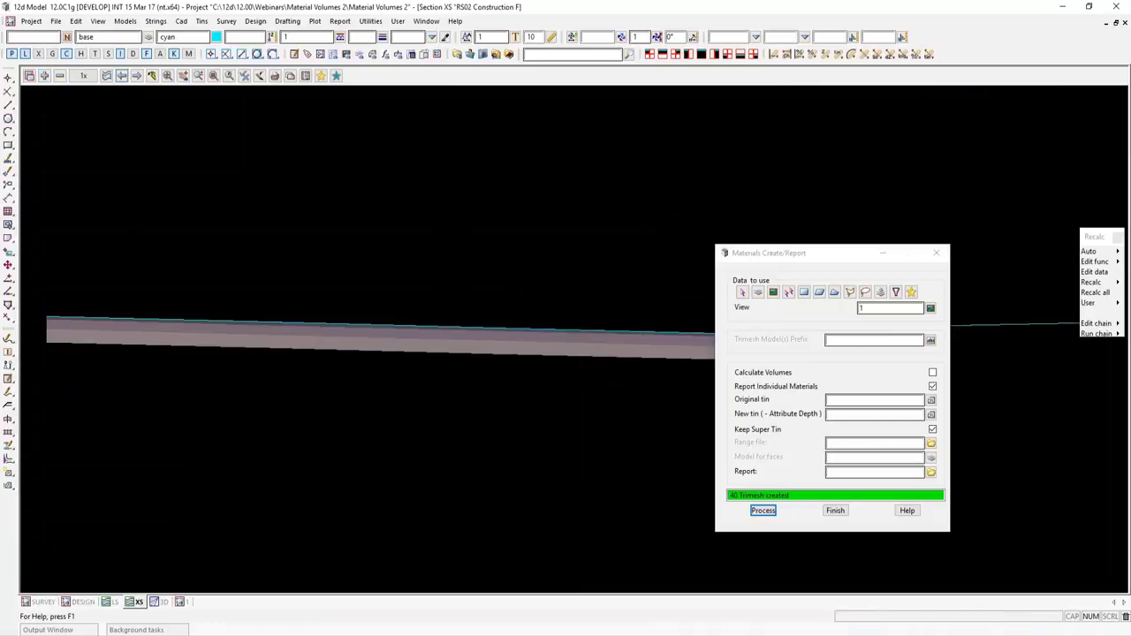
click(180, 602)
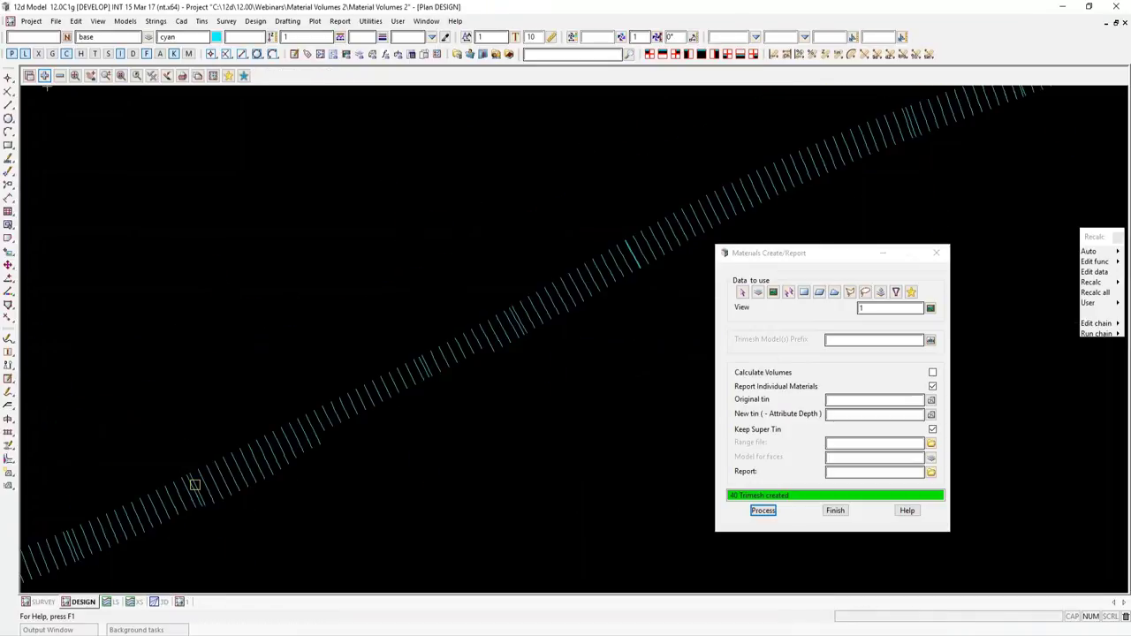
click(97, 208)
ctrl+click(99, 223)
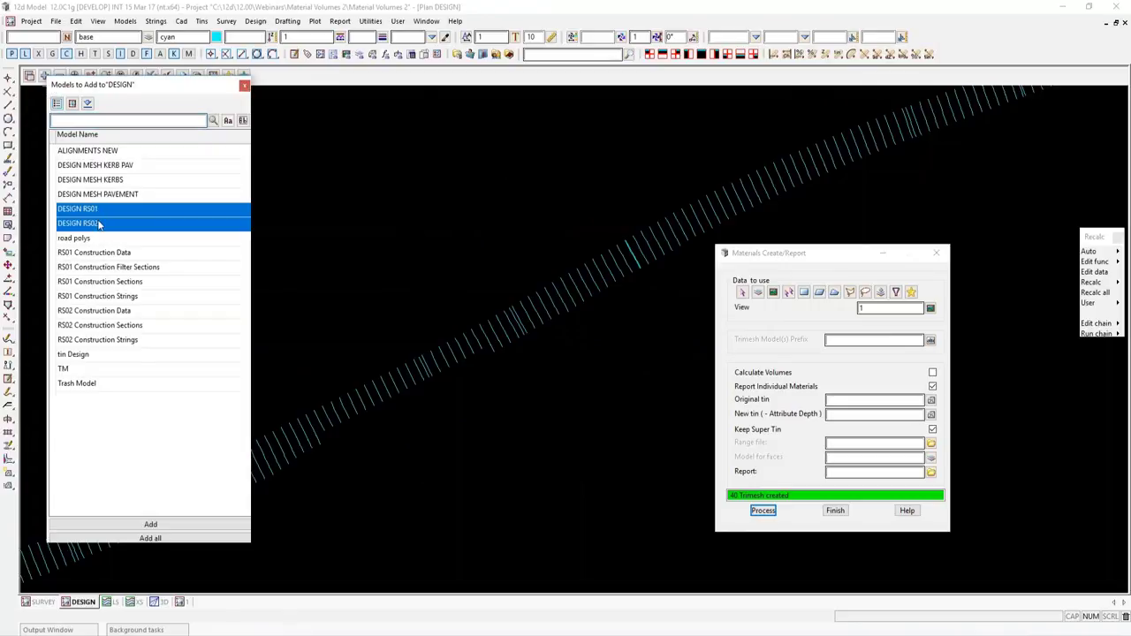
click(152, 538)
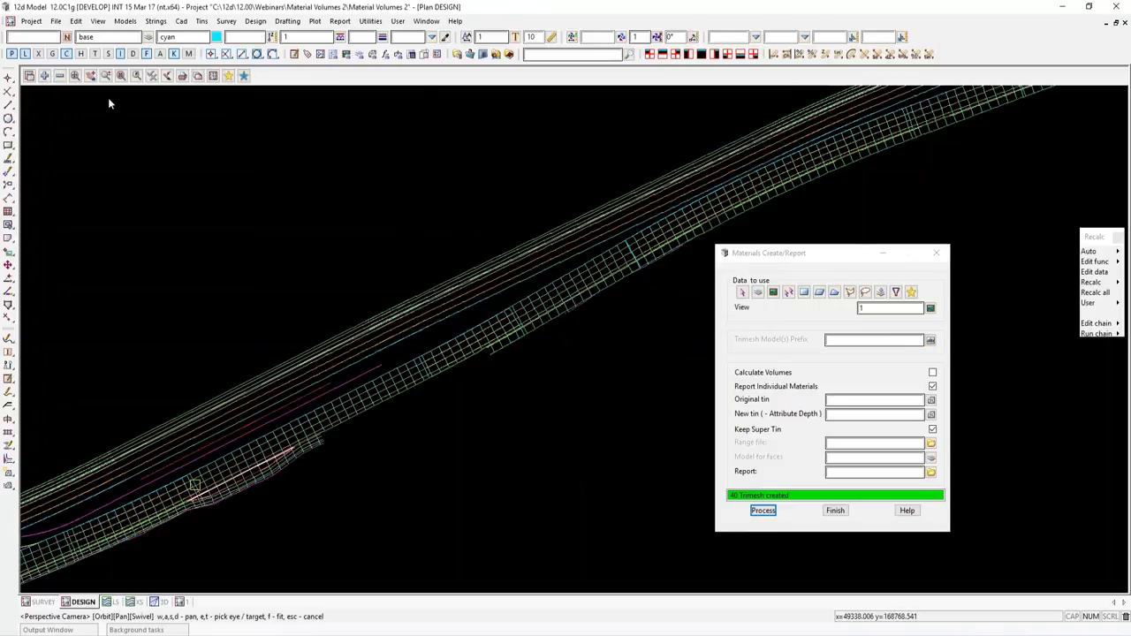
Profile an RS02 Construction Filter section at the widened bay of the road in the XS view.
click(137, 602)
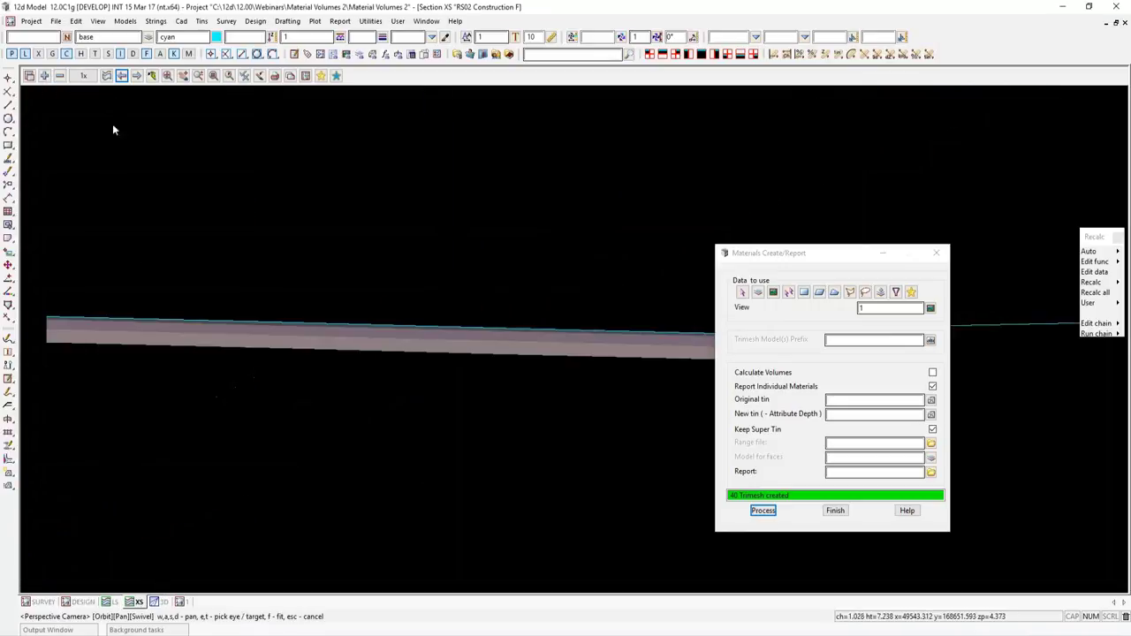
click(106, 75)
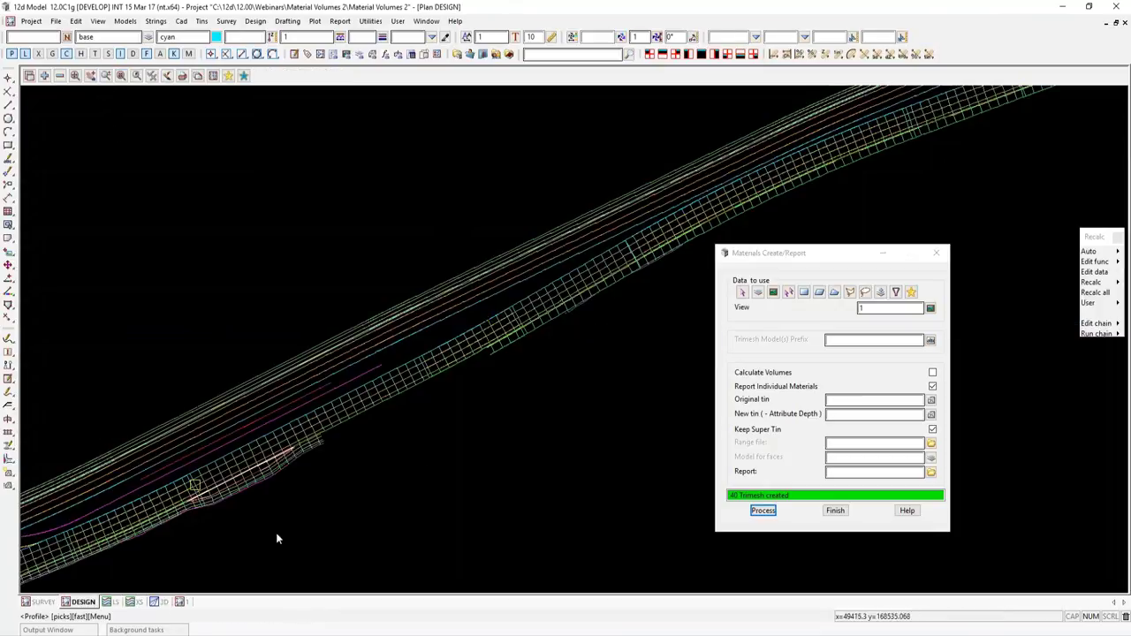
scroll(527, 340, down, 2)
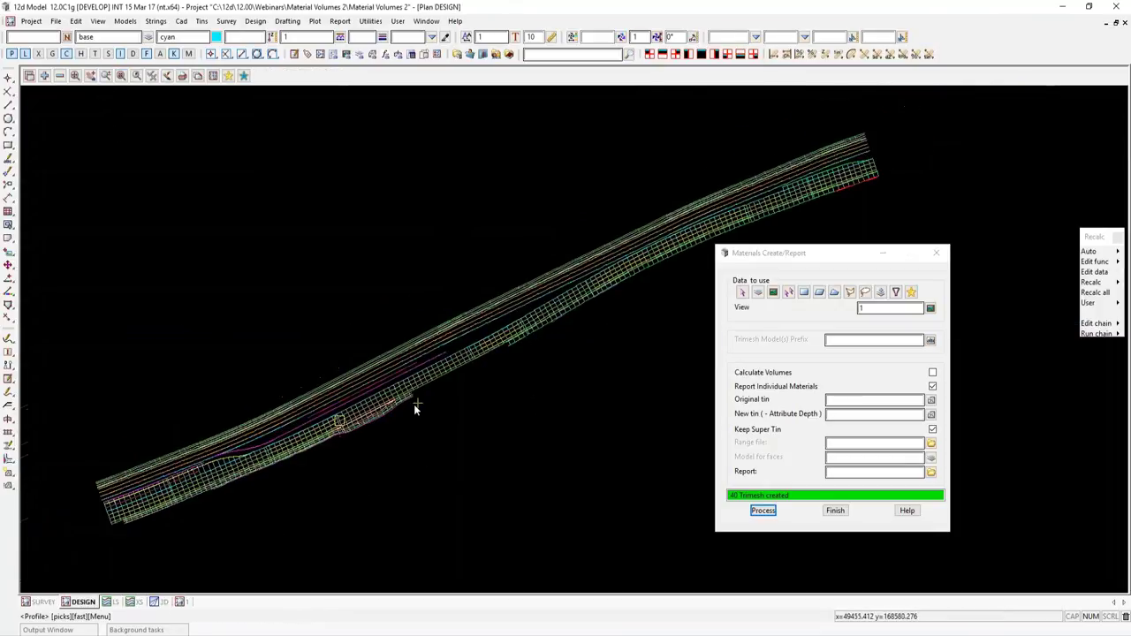
scroll(362, 427, up, 3)
scroll(362, 427, up, 5)
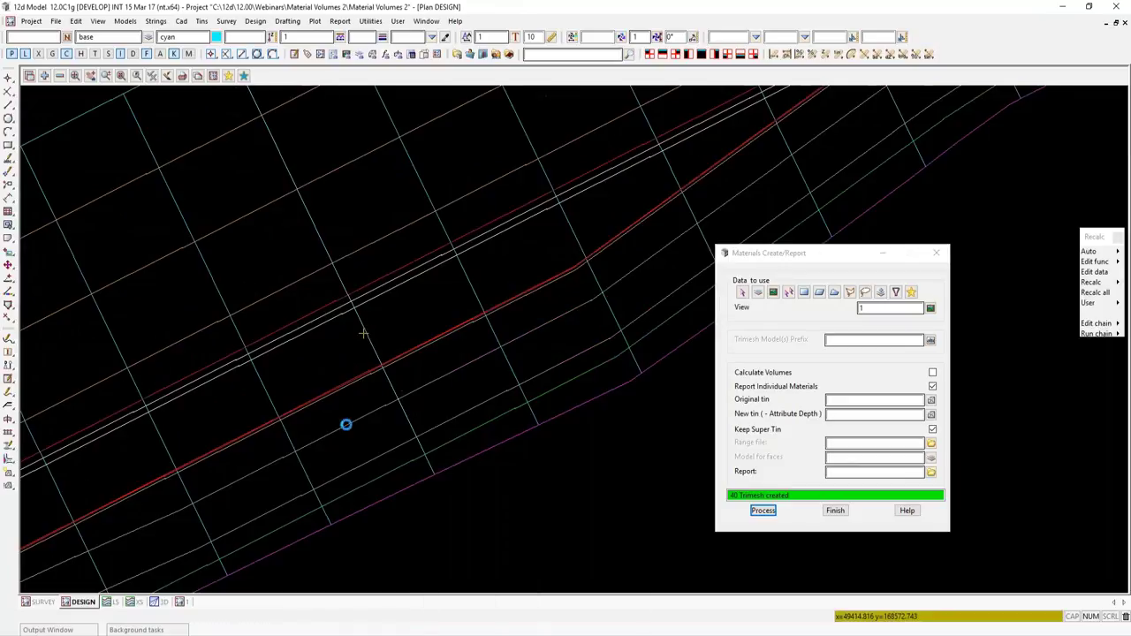
click(163, 602)
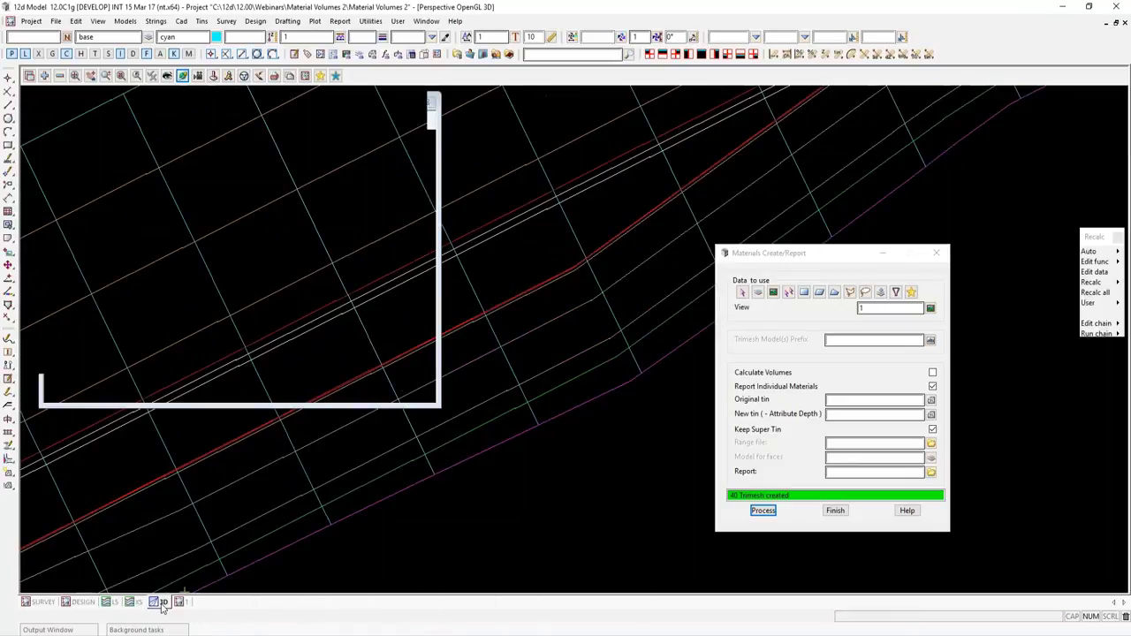
click(132, 601)
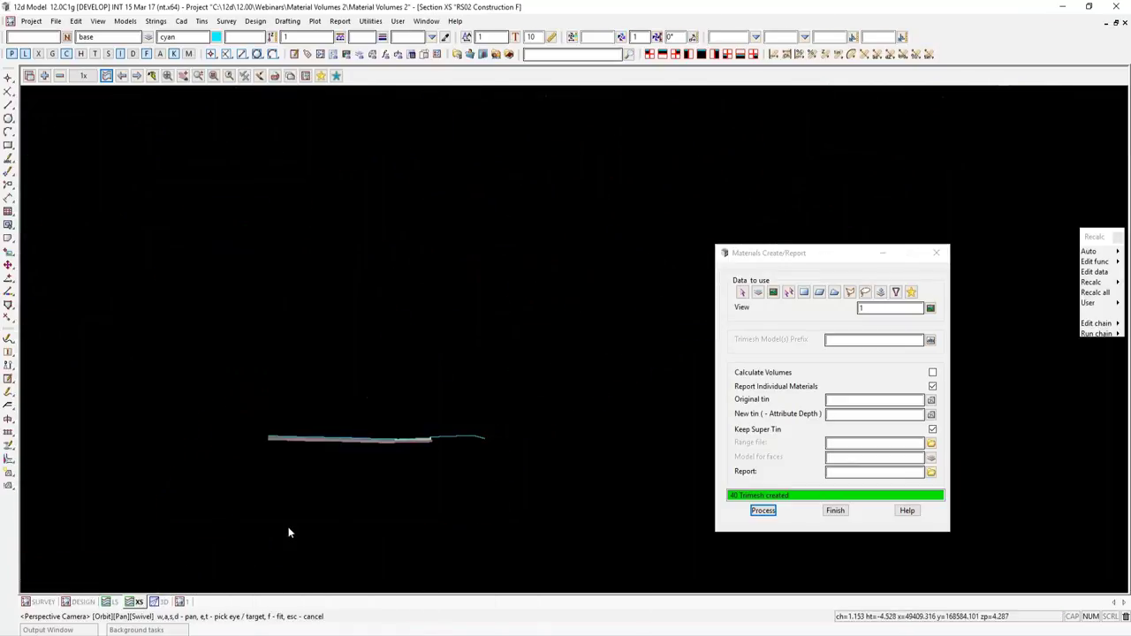
Examine the pavement layers and the kerb and gutter materials across the widened bay in the cross section.
scroll(470, 361, up, 5)
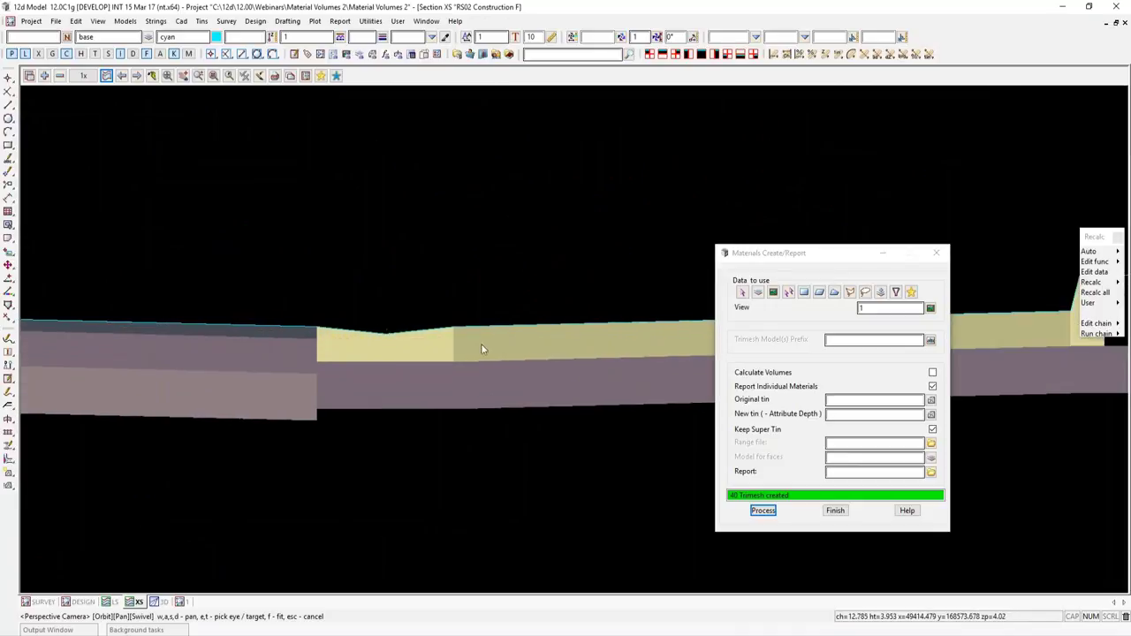
scroll(313, 330, up, 2)
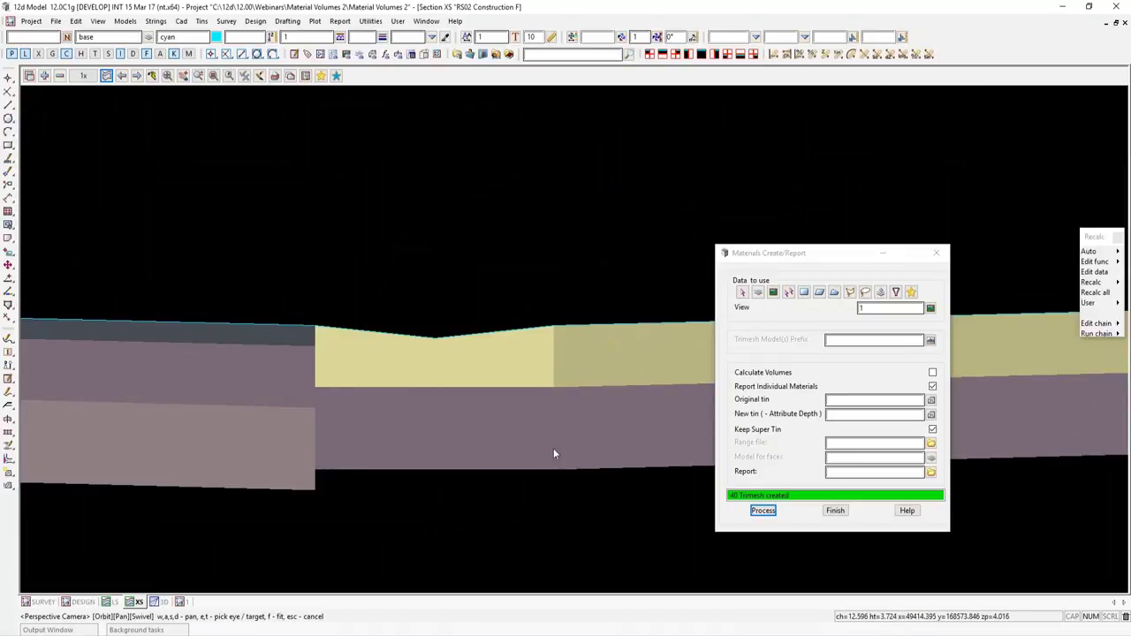
scroll(361, 392, down, 5)
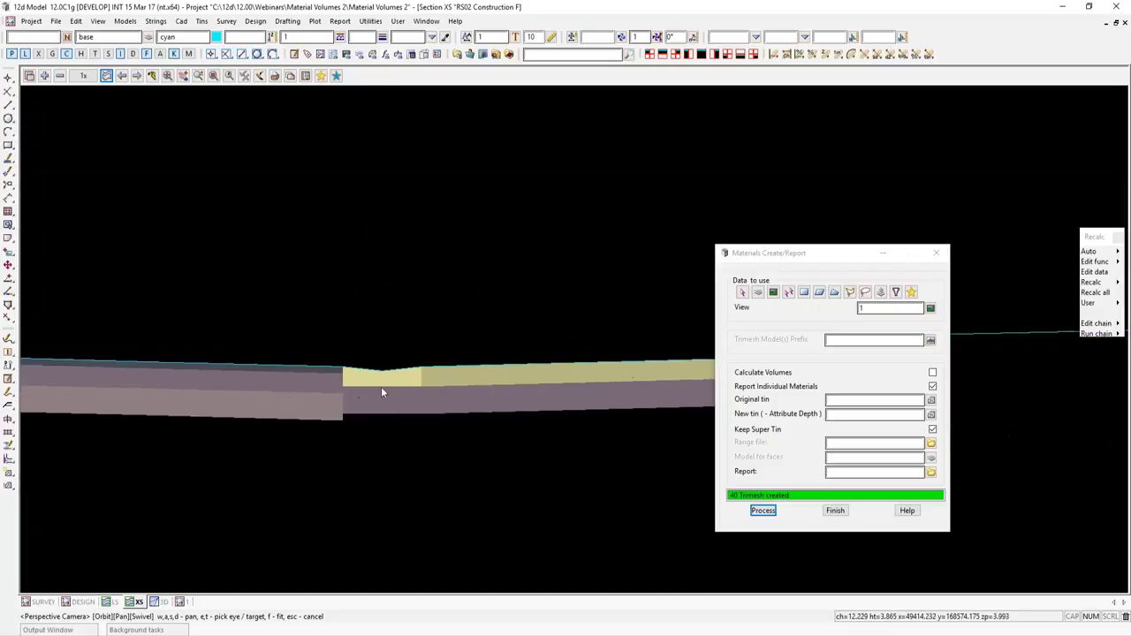
scroll(494, 395, up, 2)
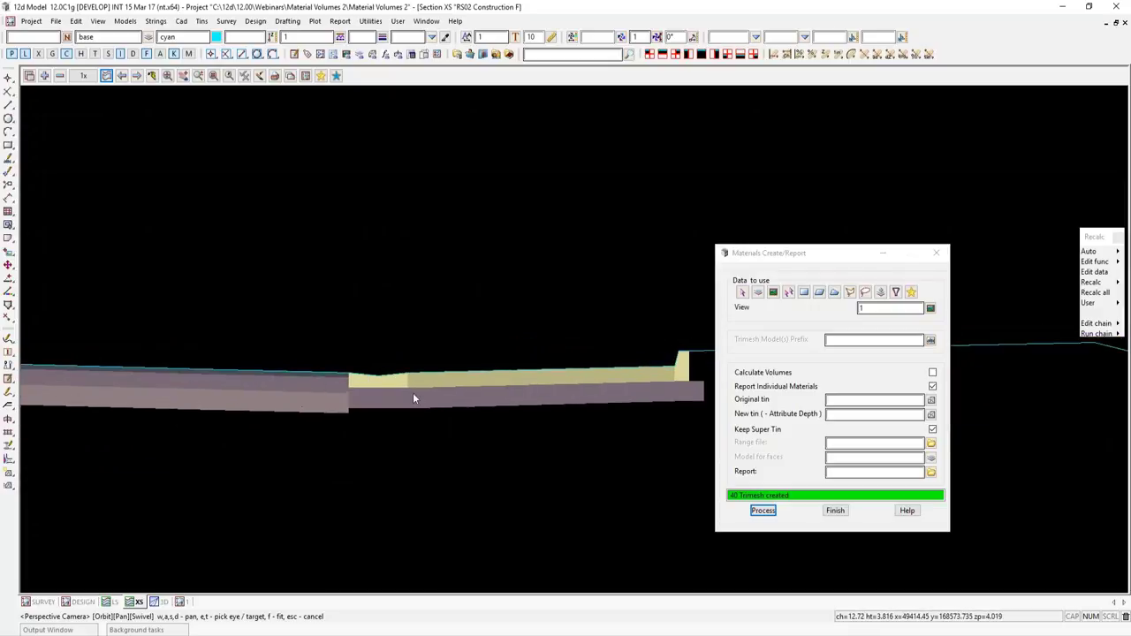
scroll(412, 392, up, 5)
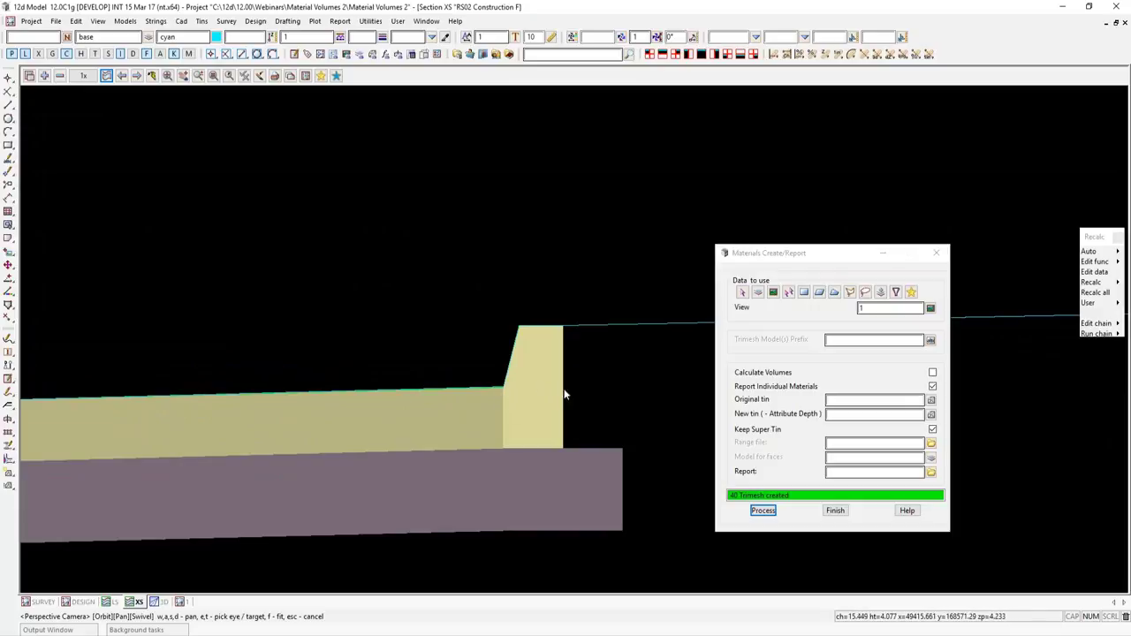
scroll(565, 393, down, 2)
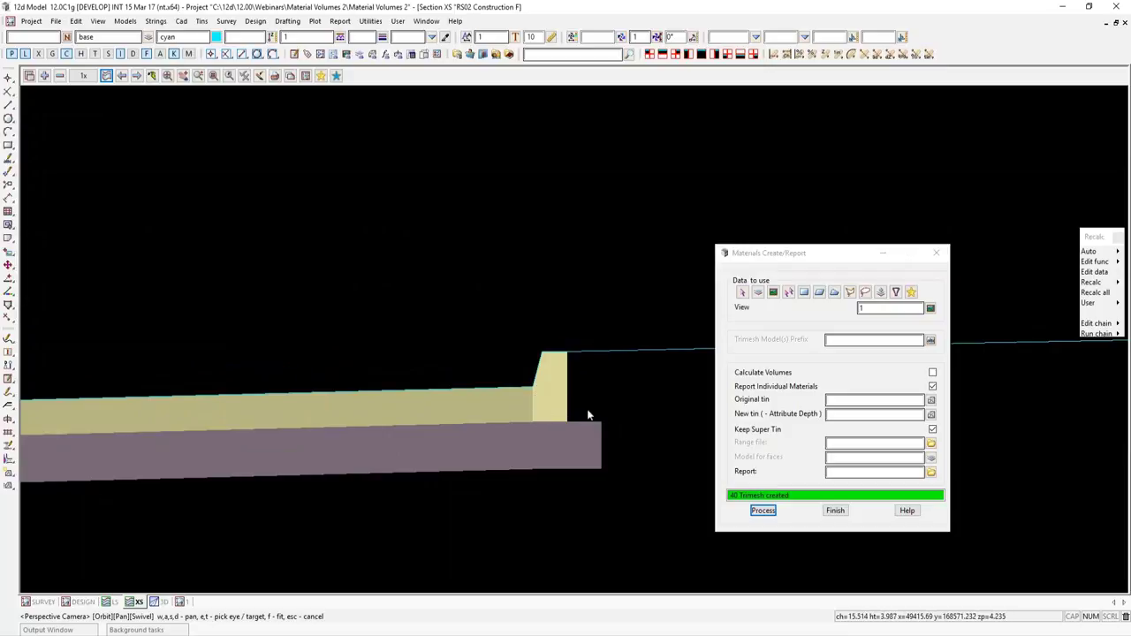
drag(589, 412, 447, 421)
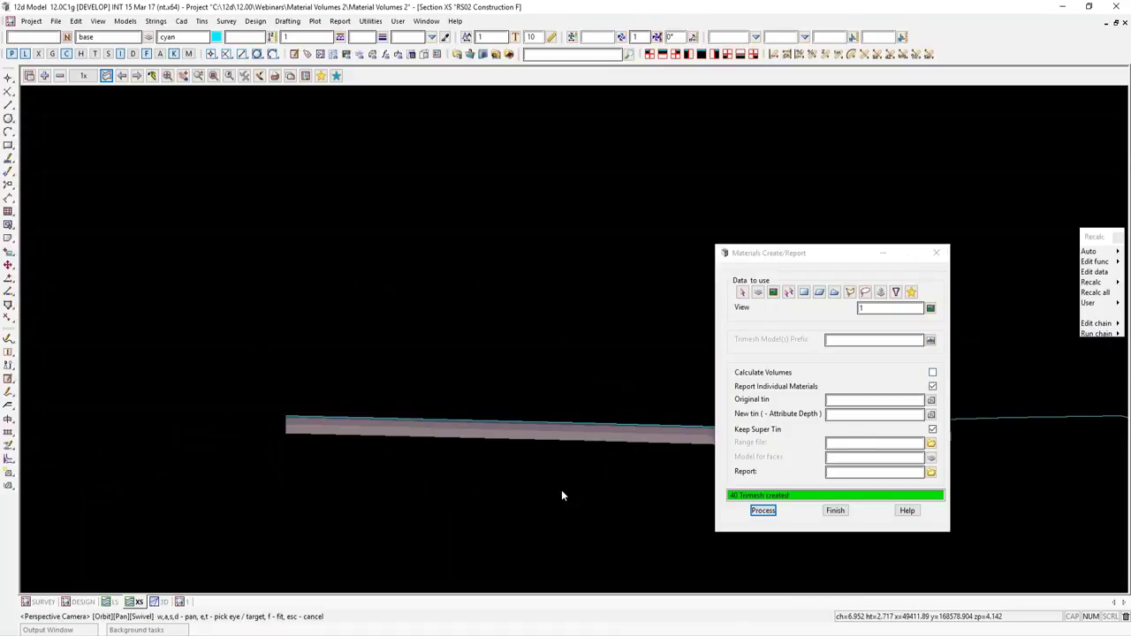
drag(530, 478, 581, 487)
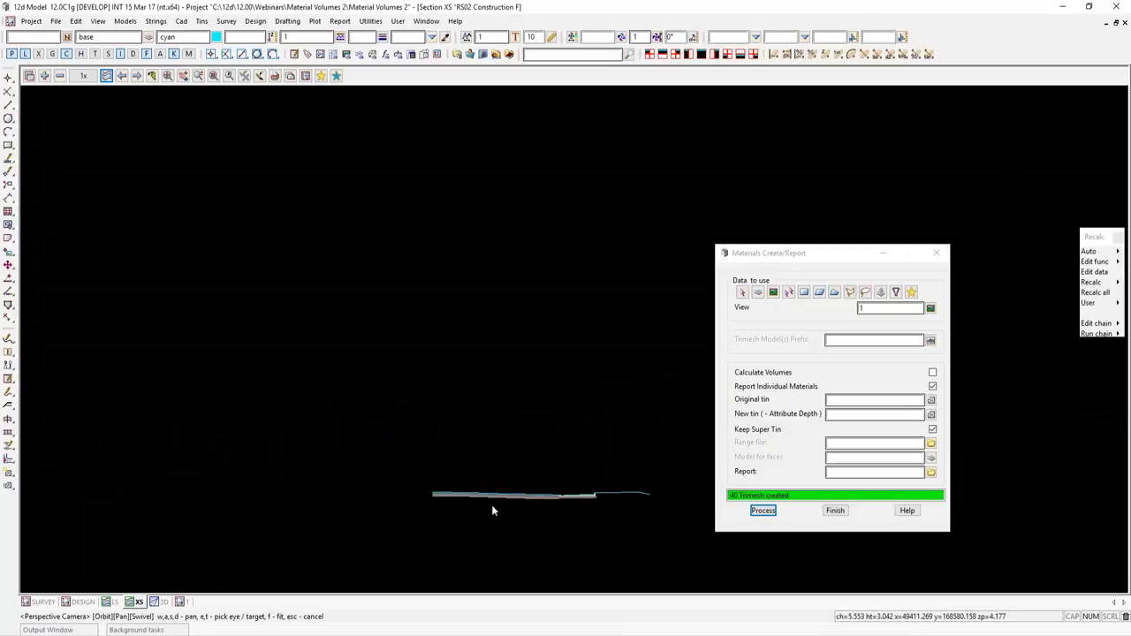
drag(538, 480, 585, 501)
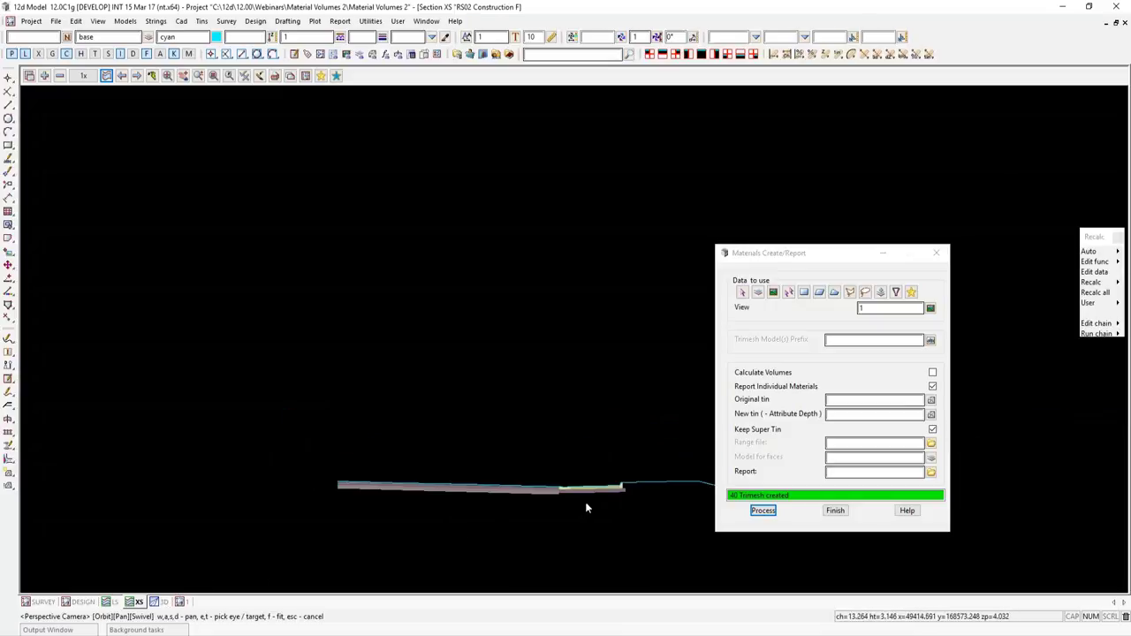
Examine the kerb and pavement layer trimeshes at the near end of the road in the 3D perspective view.
click(160, 601)
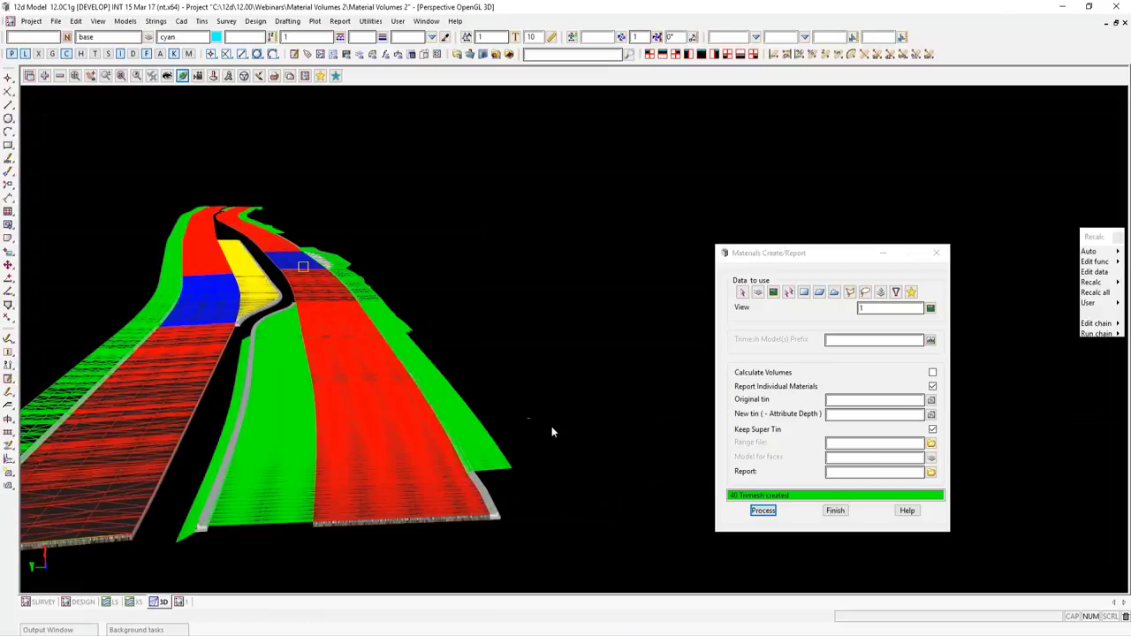
drag(552, 431, 487, 484)
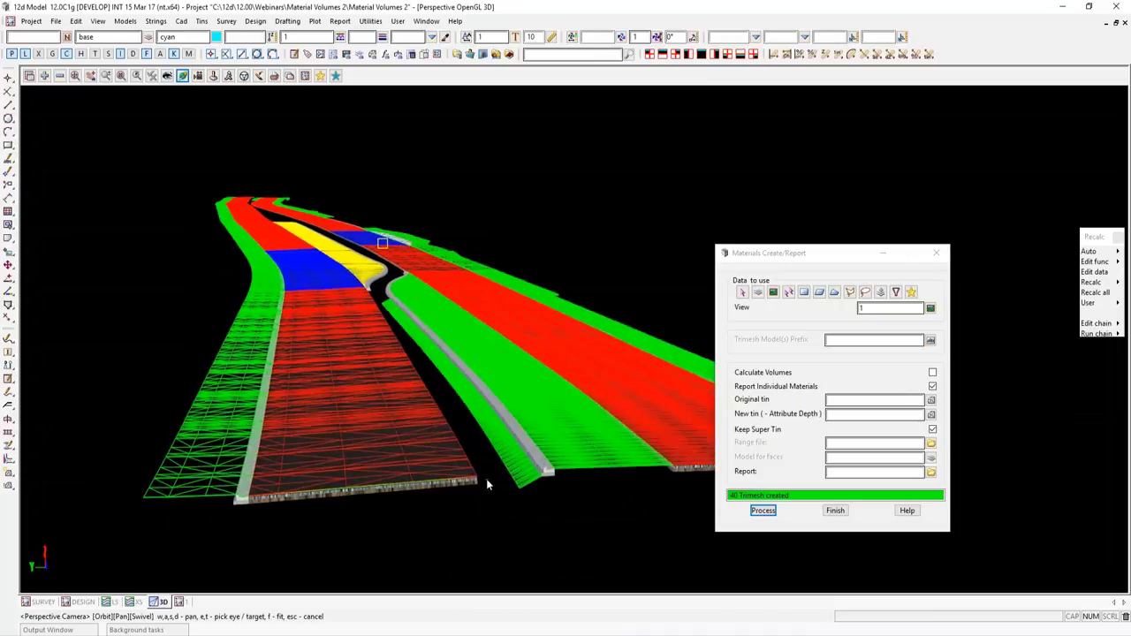
scroll(487, 484, up, 1)
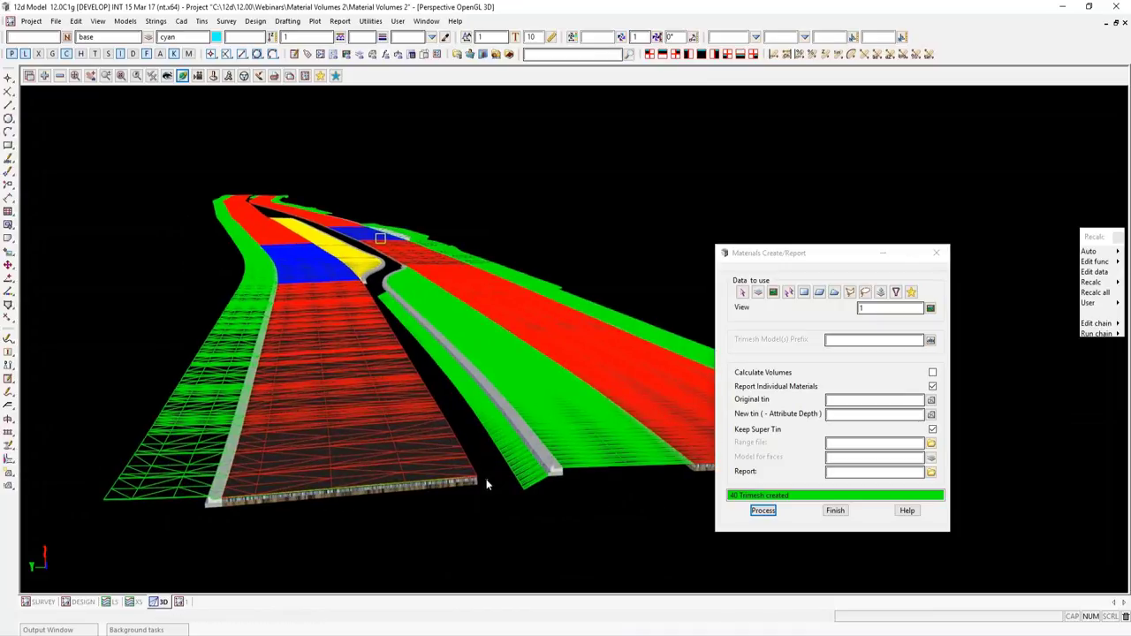
scroll(486, 483, up, 1)
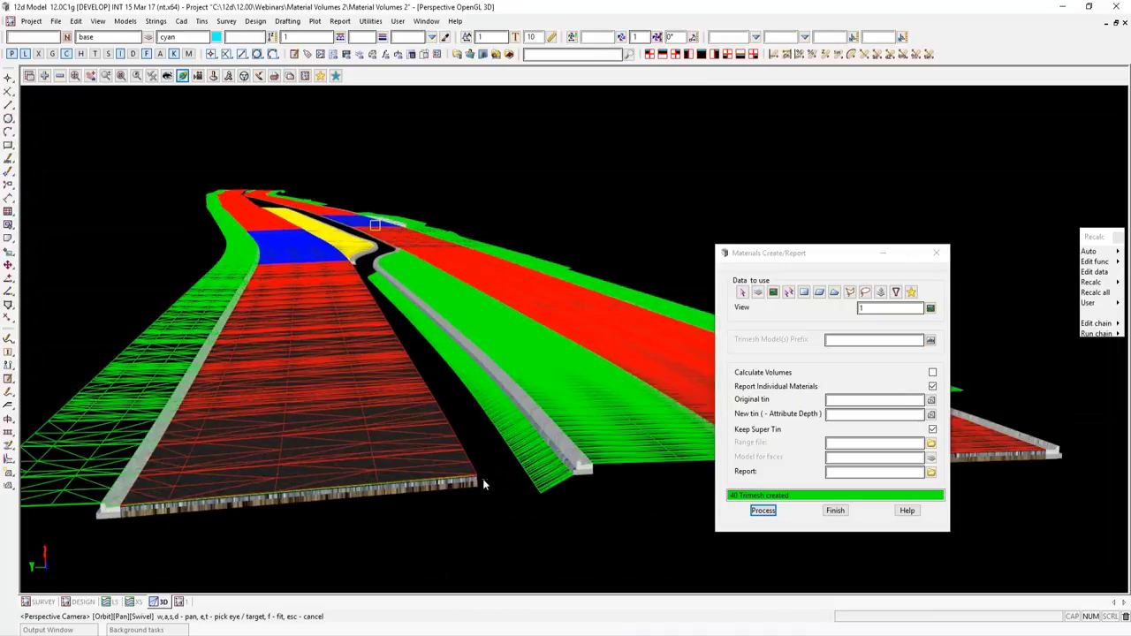